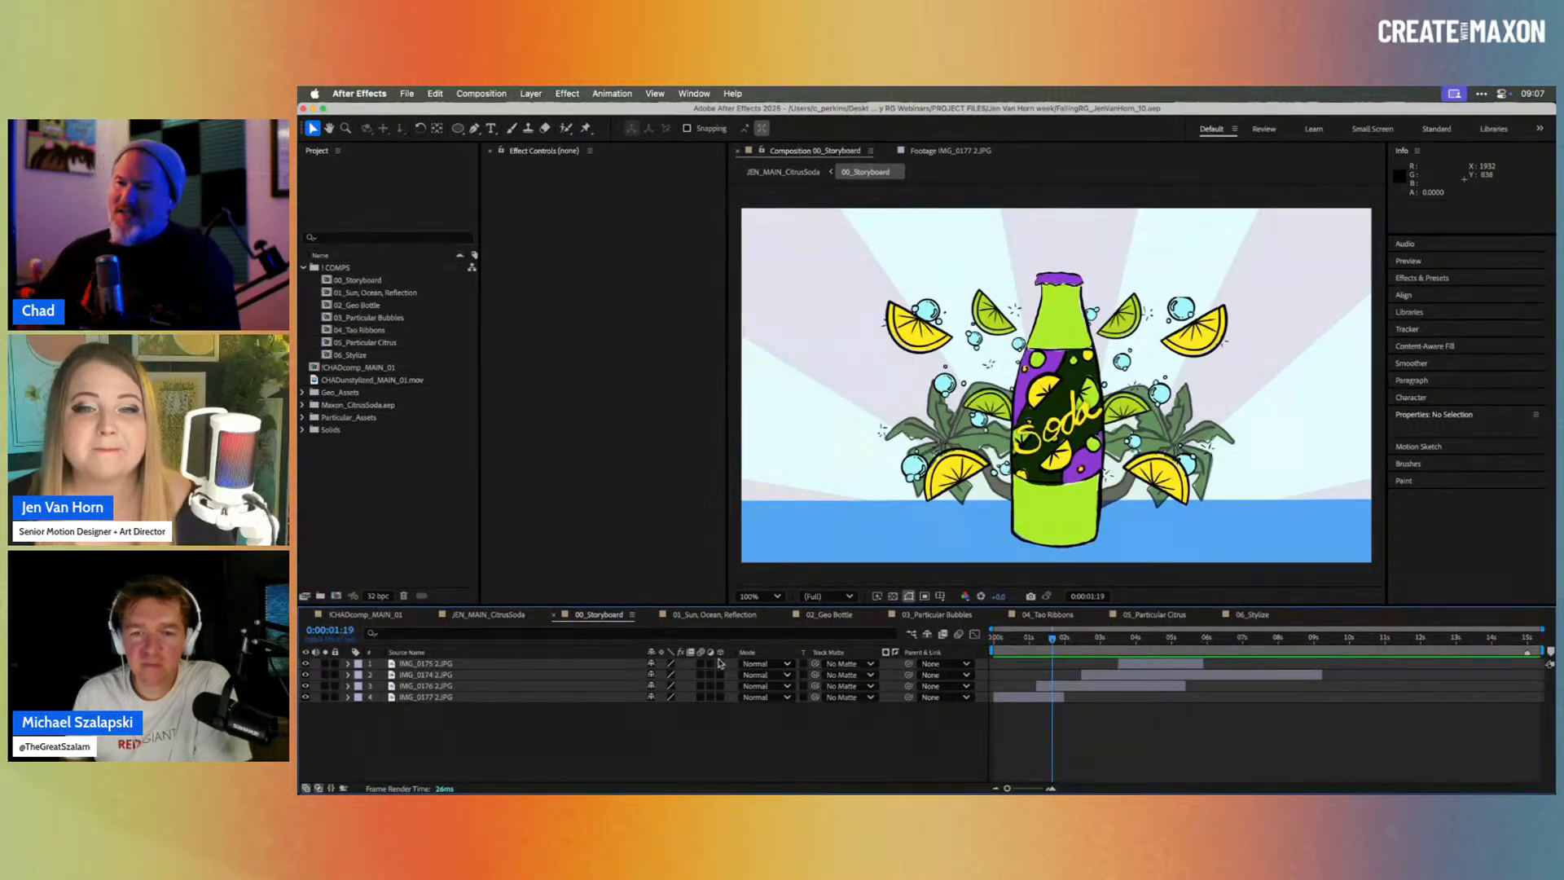
Step: Open the JEN_MAIN_CitrusSoda composition and preview its opening frames up to the bottle's rise from the ocean
click(487, 614)
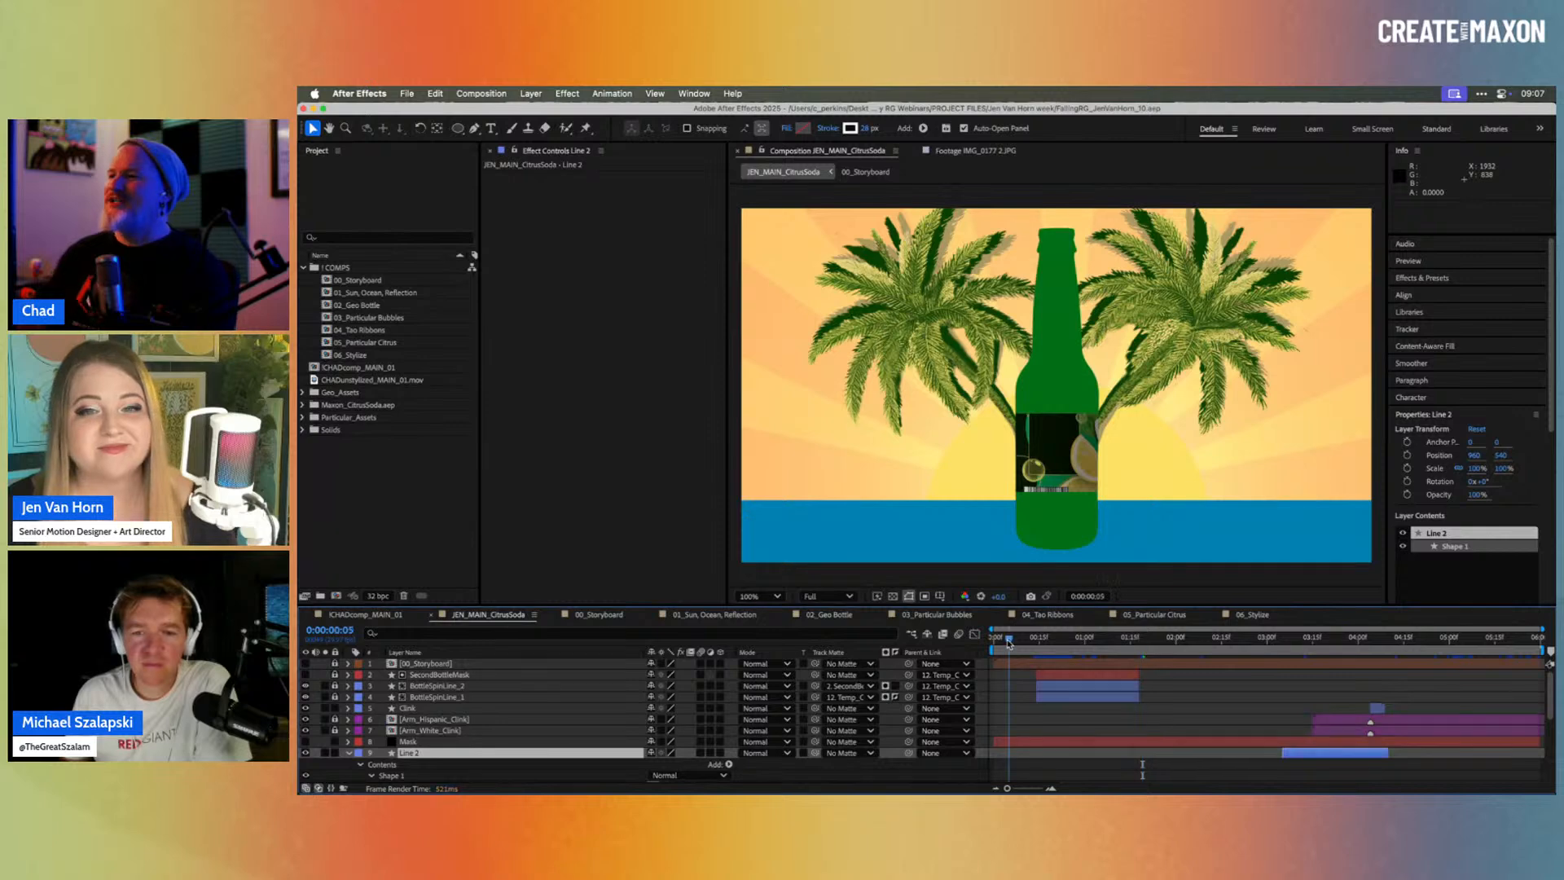
mouse_move(1011, 641)
mouse_down()
mouse_move(1352, 641)
mouse_move(1017, 634)
mouse_move(1295, 607)
mouse_move(995, 643)
mouse_up()
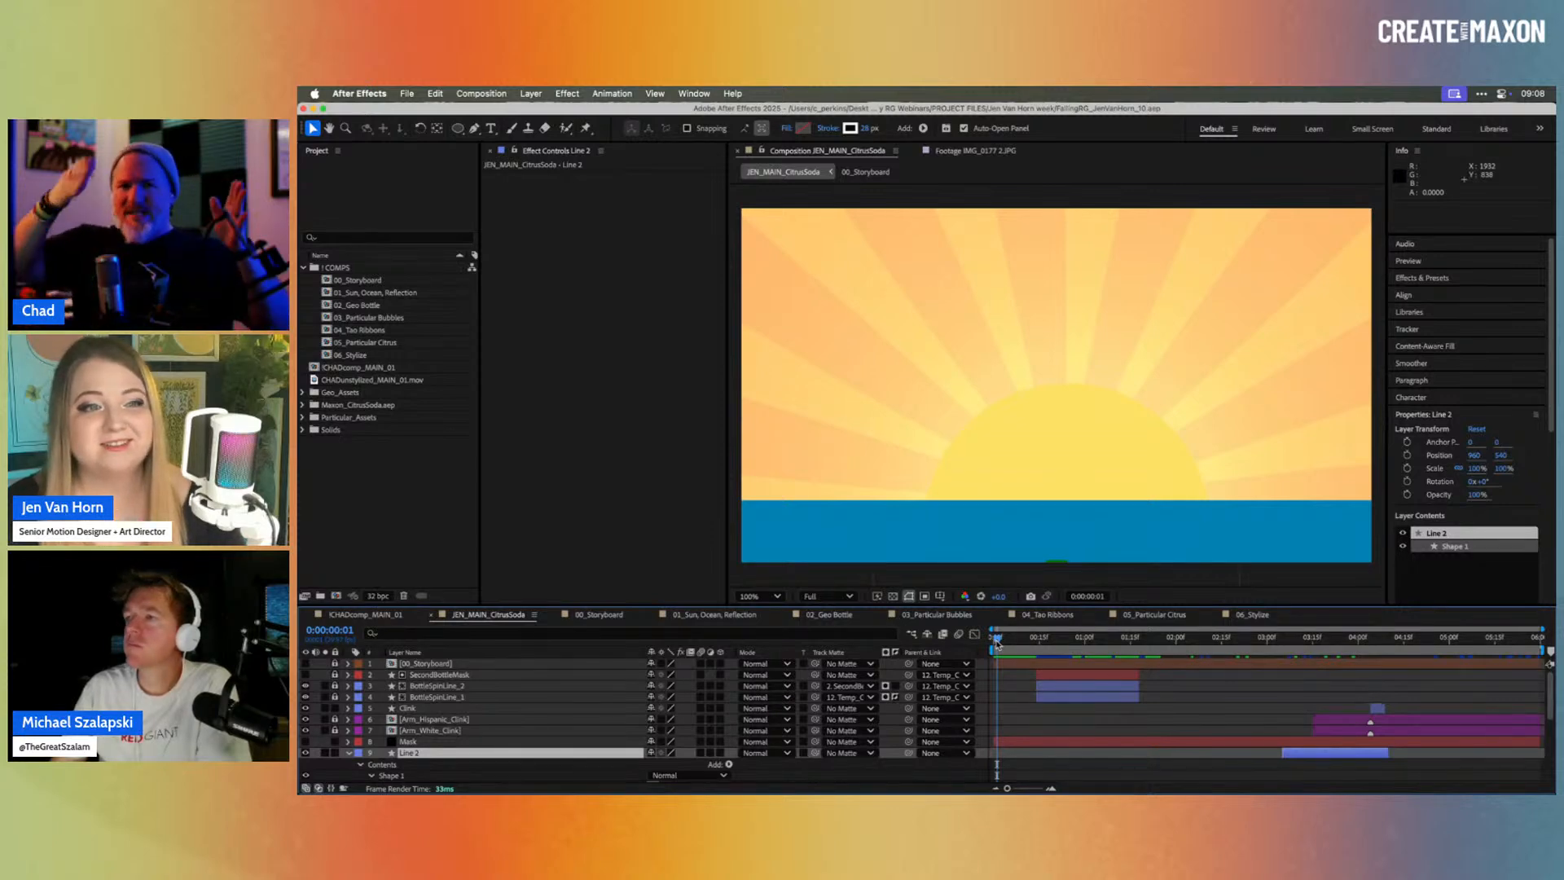
drag(997, 643, 1047, 643)
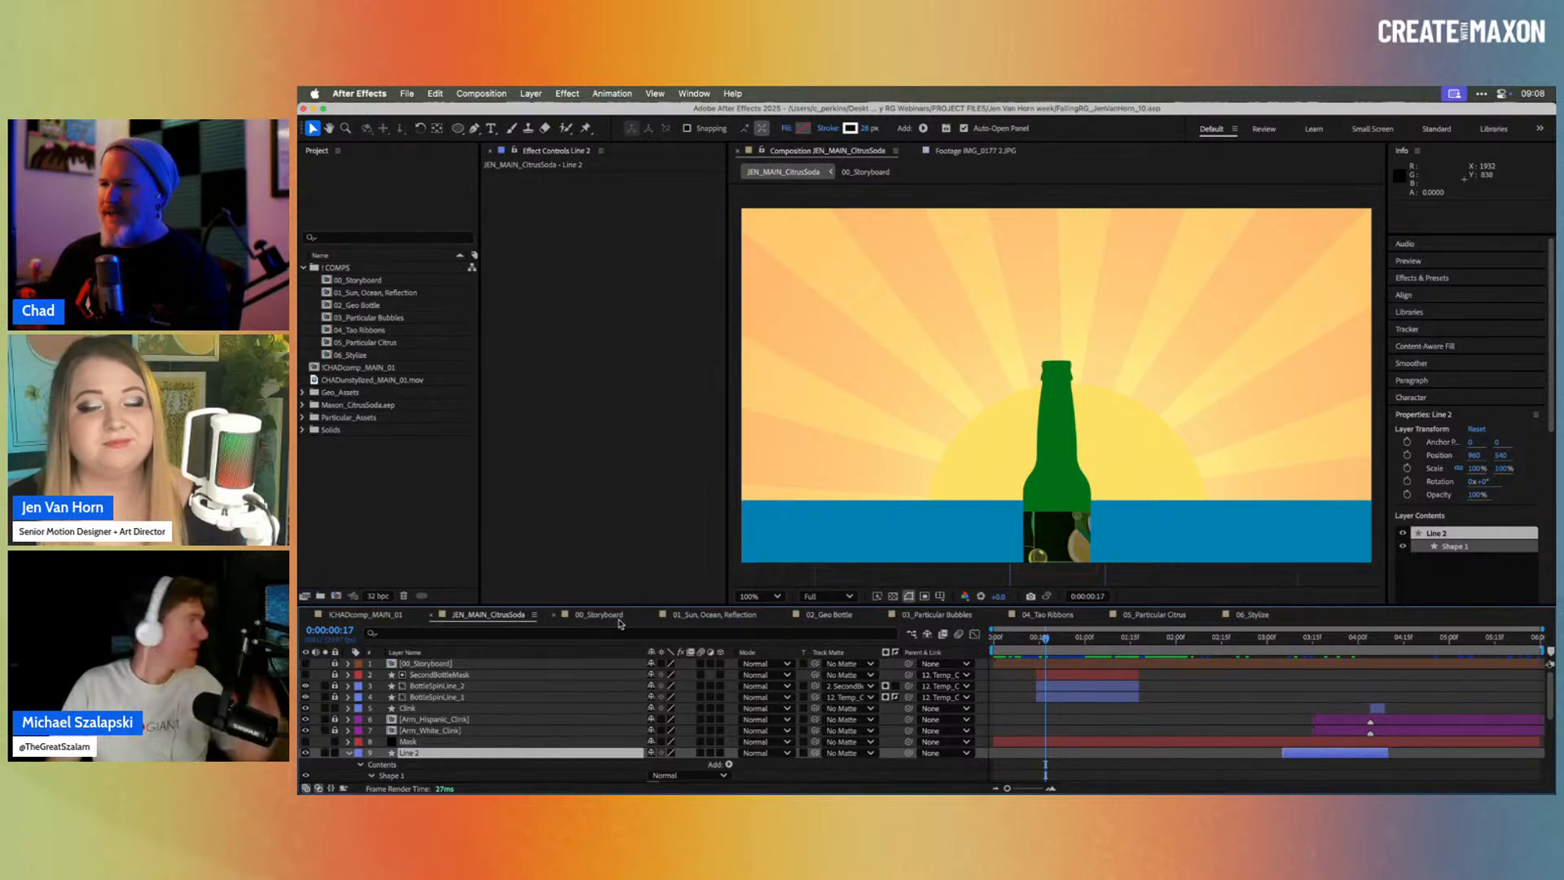
Step: Close the 00_Storyboard timeline, then open the 01_Sun, Ocean, Reflection composition near its start with the Rays_FINAL layer selected
click(551, 617)
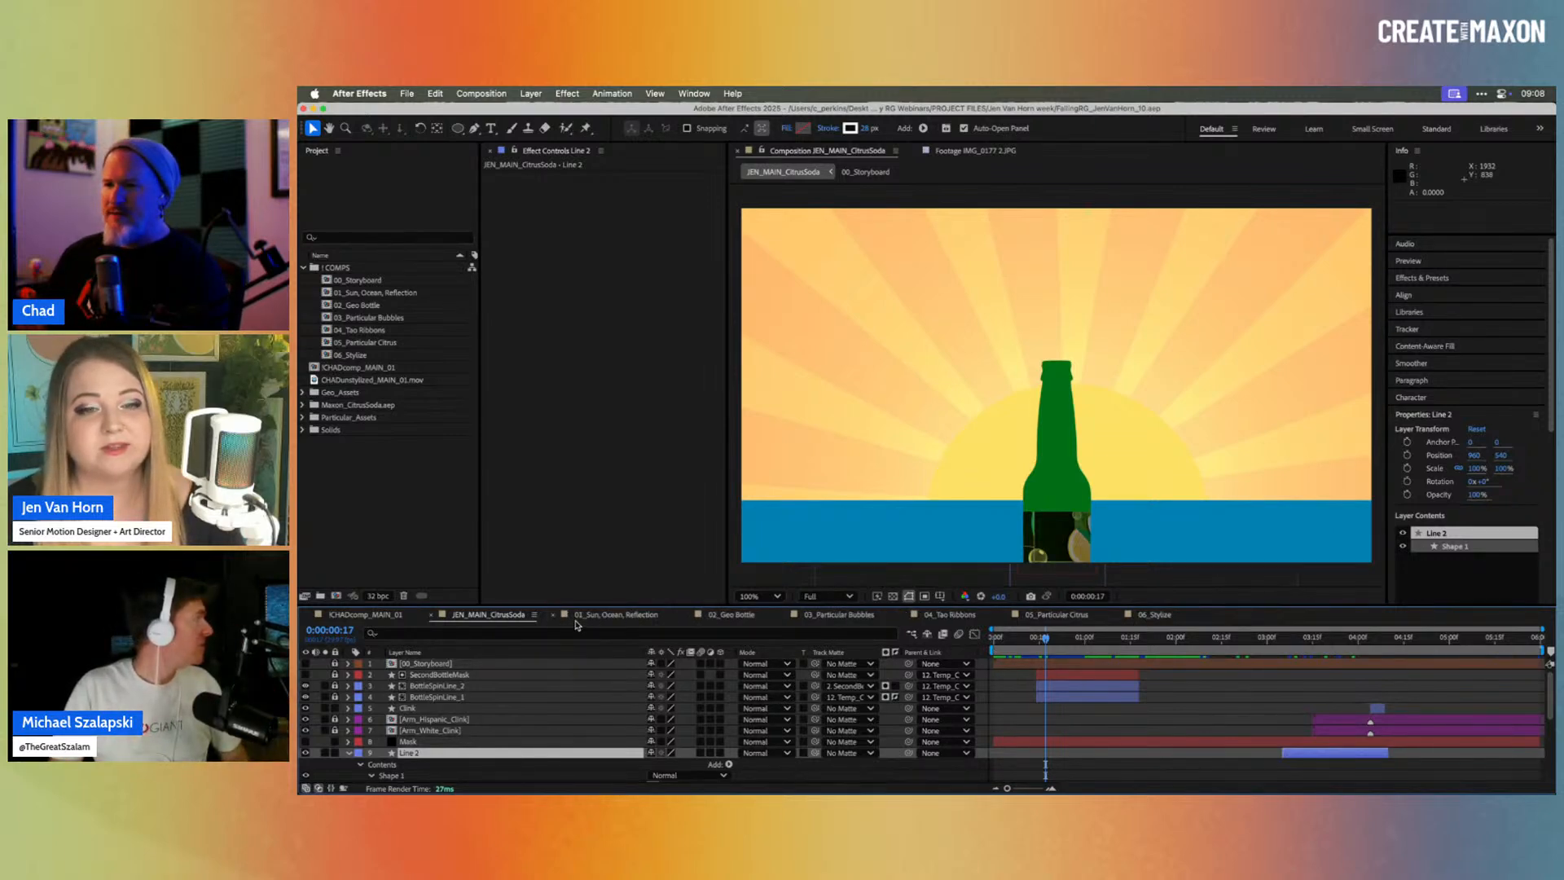
click(614, 616)
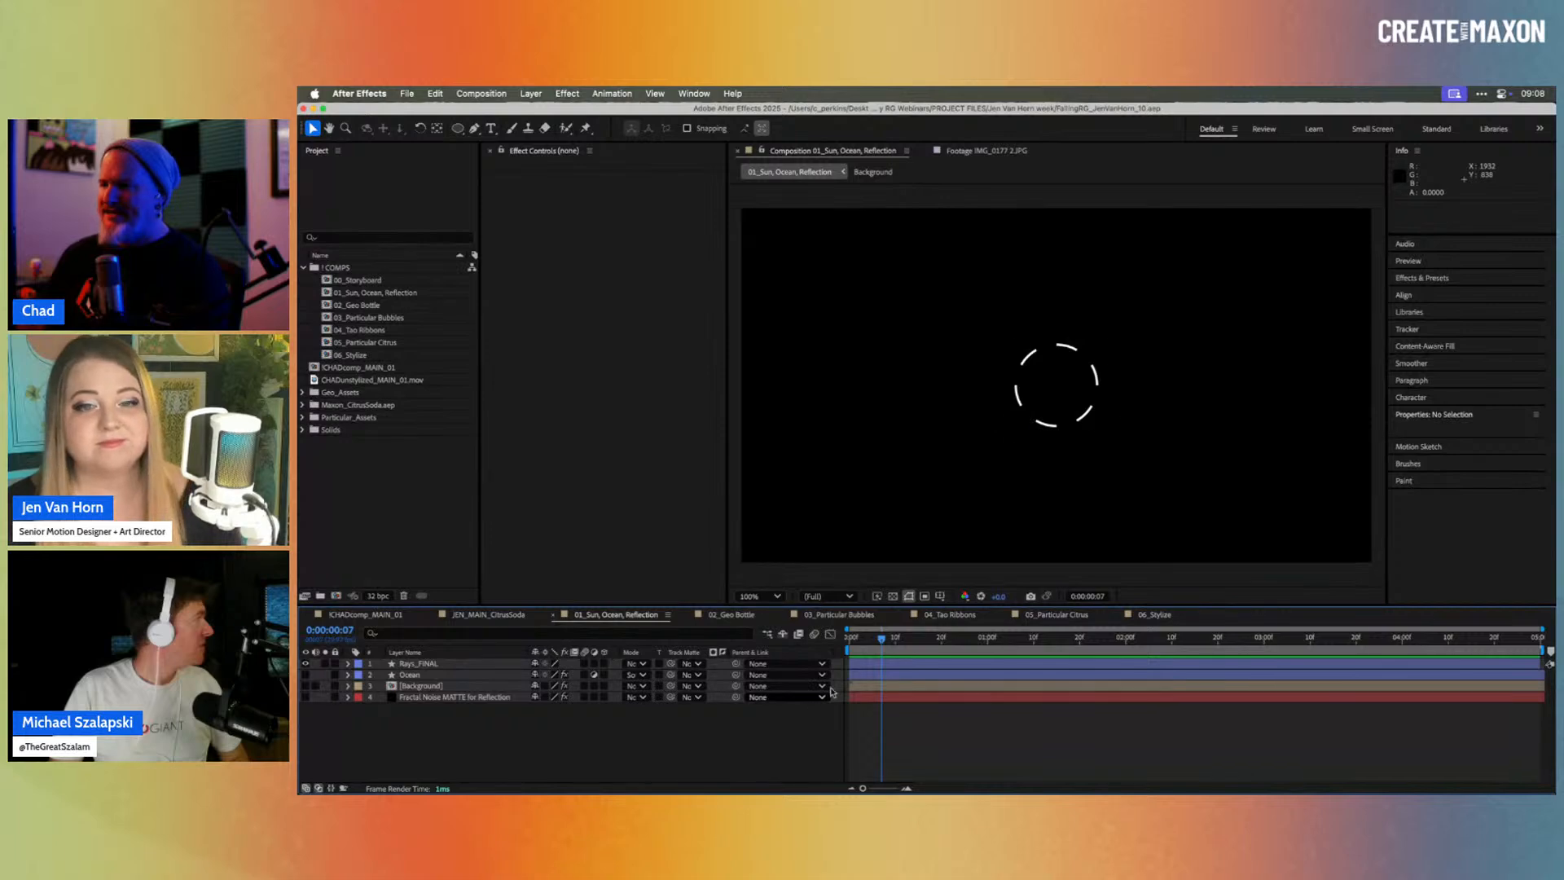
drag(871, 644, 853, 645)
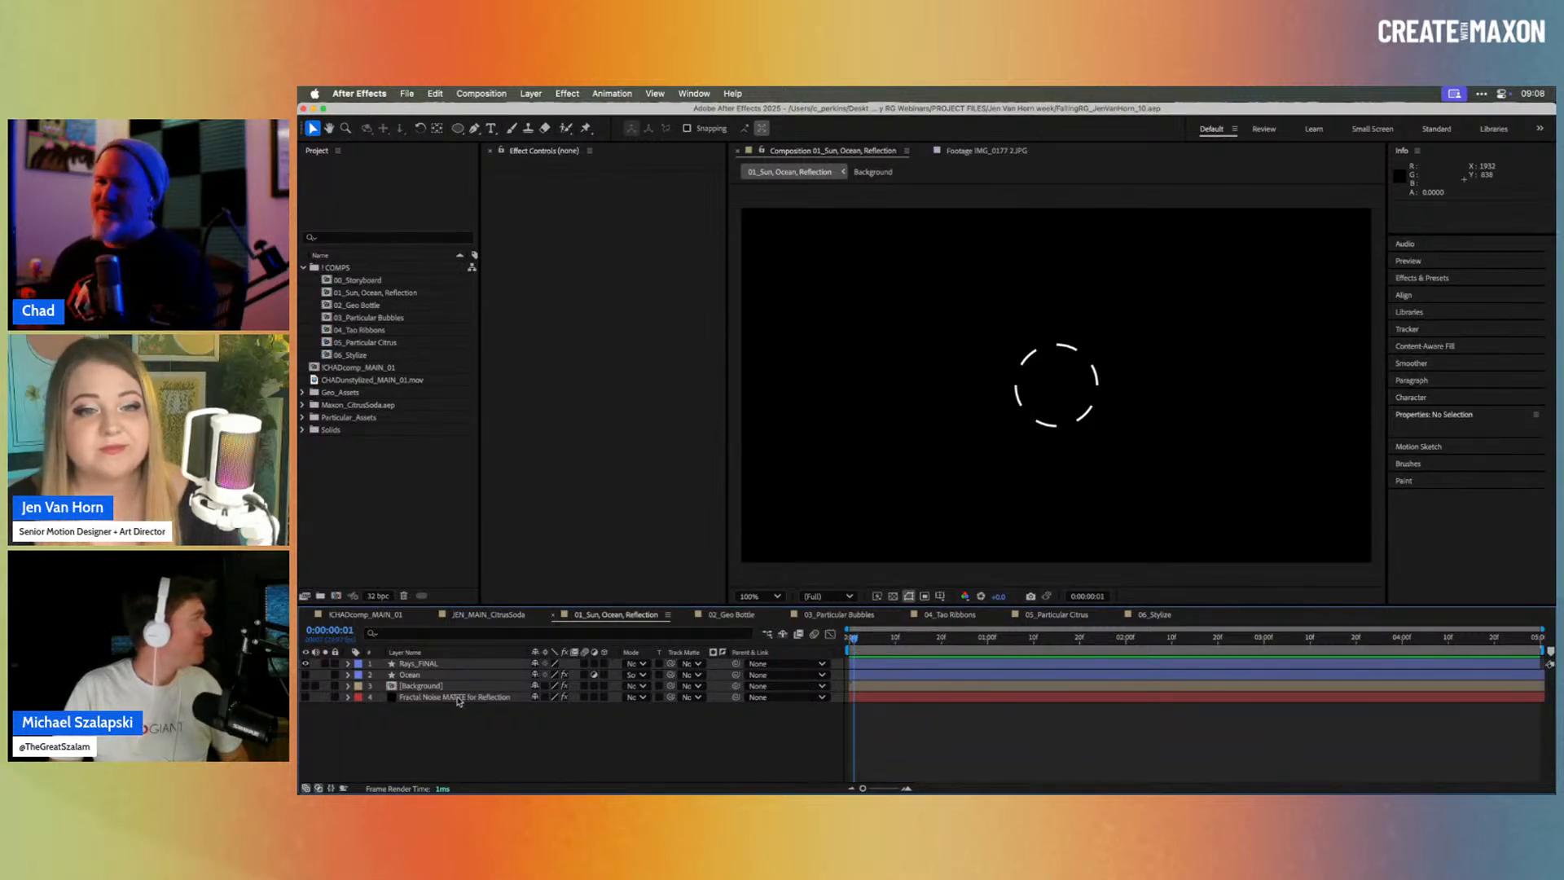
click(451, 666)
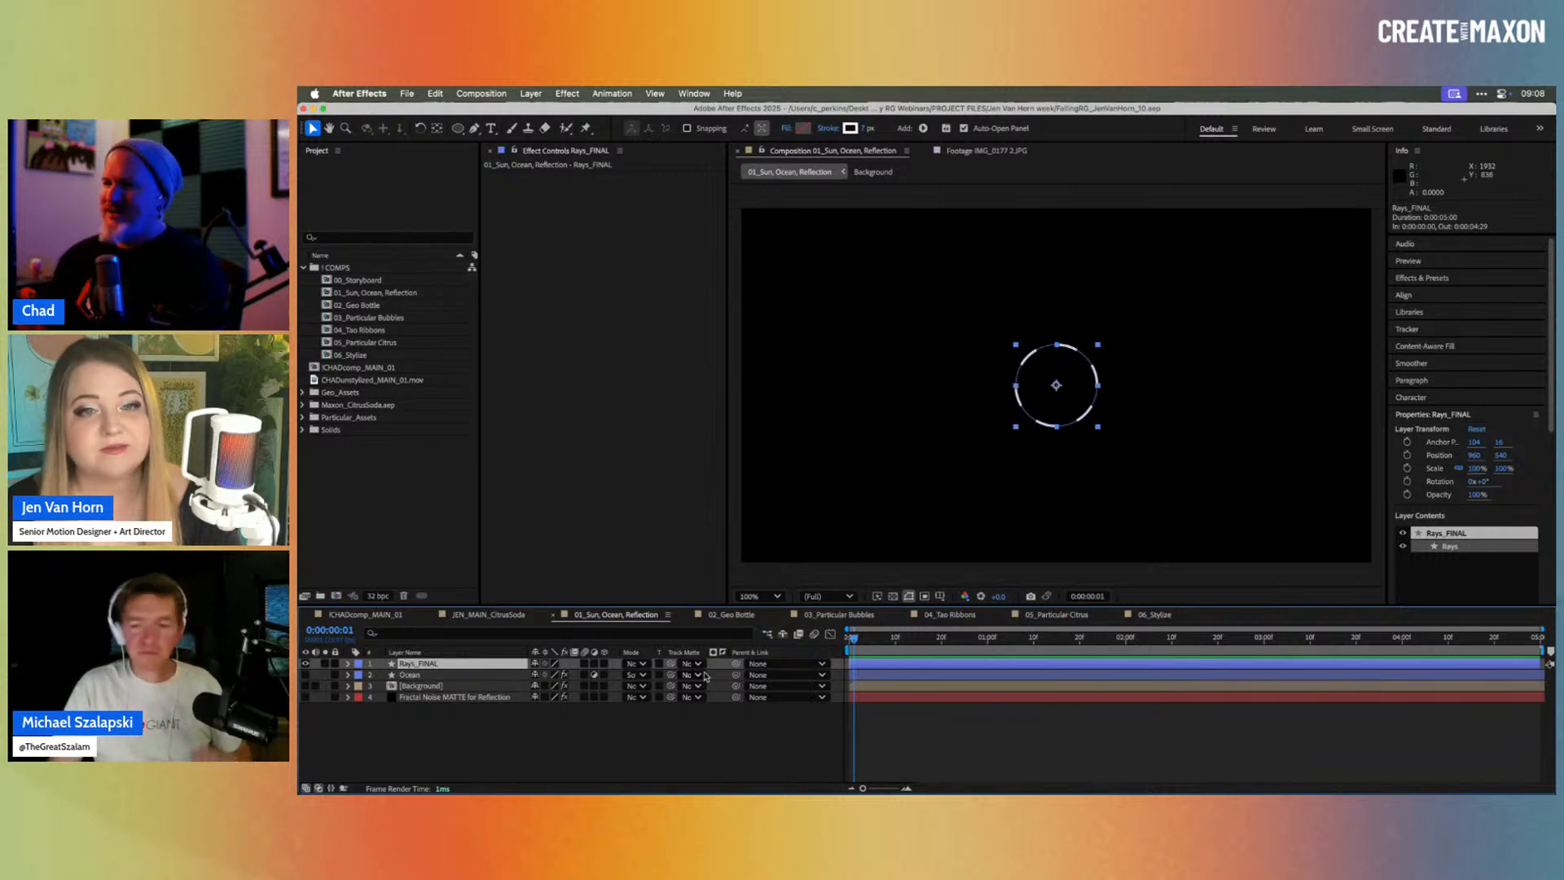
Step: Review the finished sun rays in JEN_MAIN_CitrusSoda and return to the 01_Sun, Ocean, Reflection composition with nothing selected
click(488, 614)
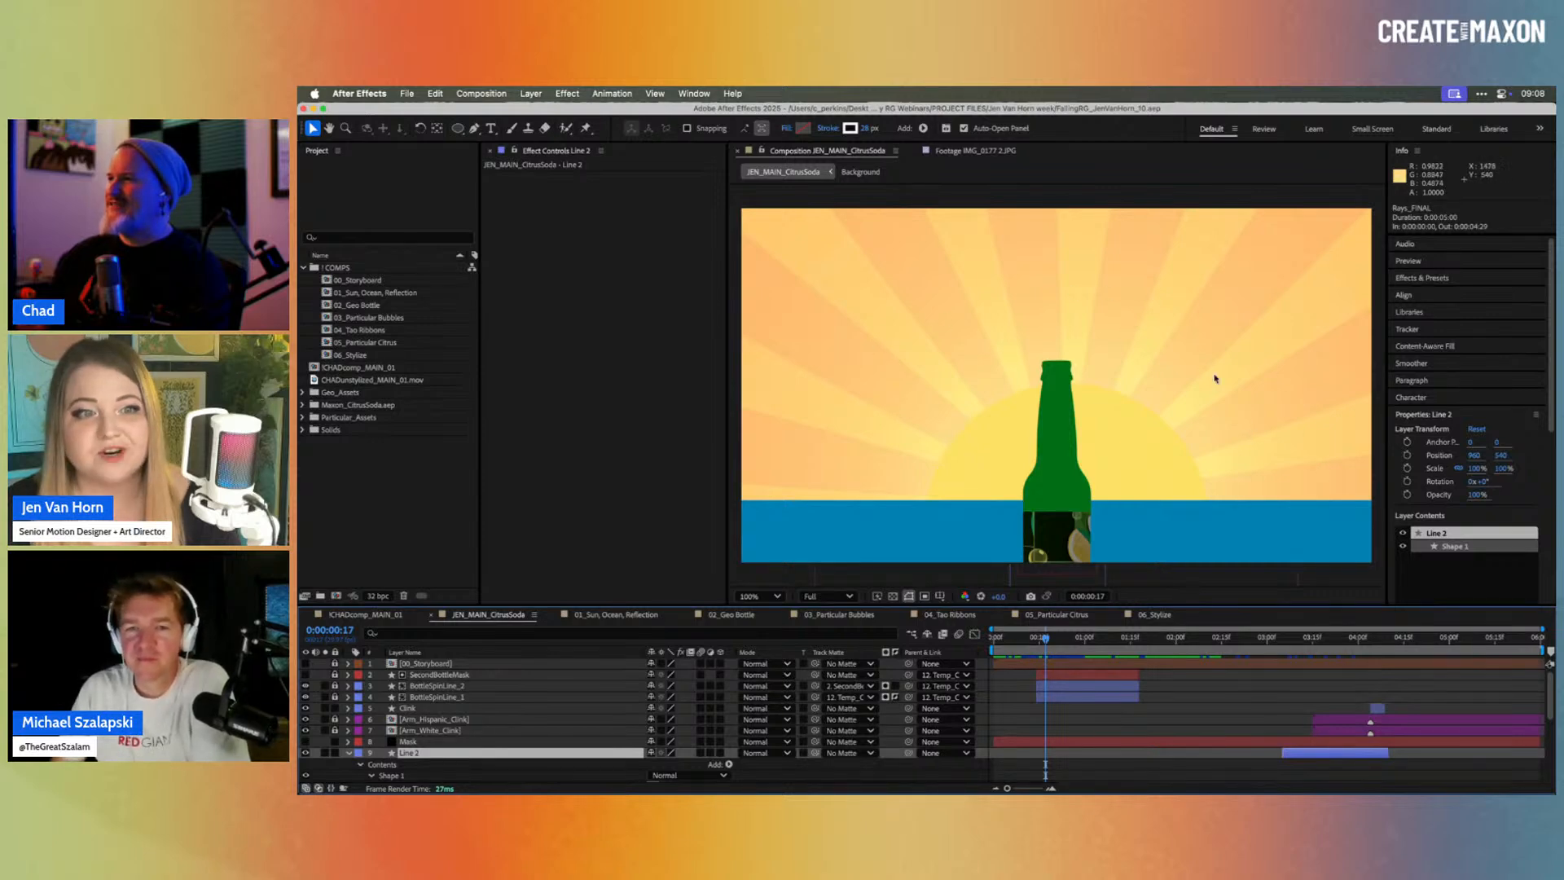
click(623, 616)
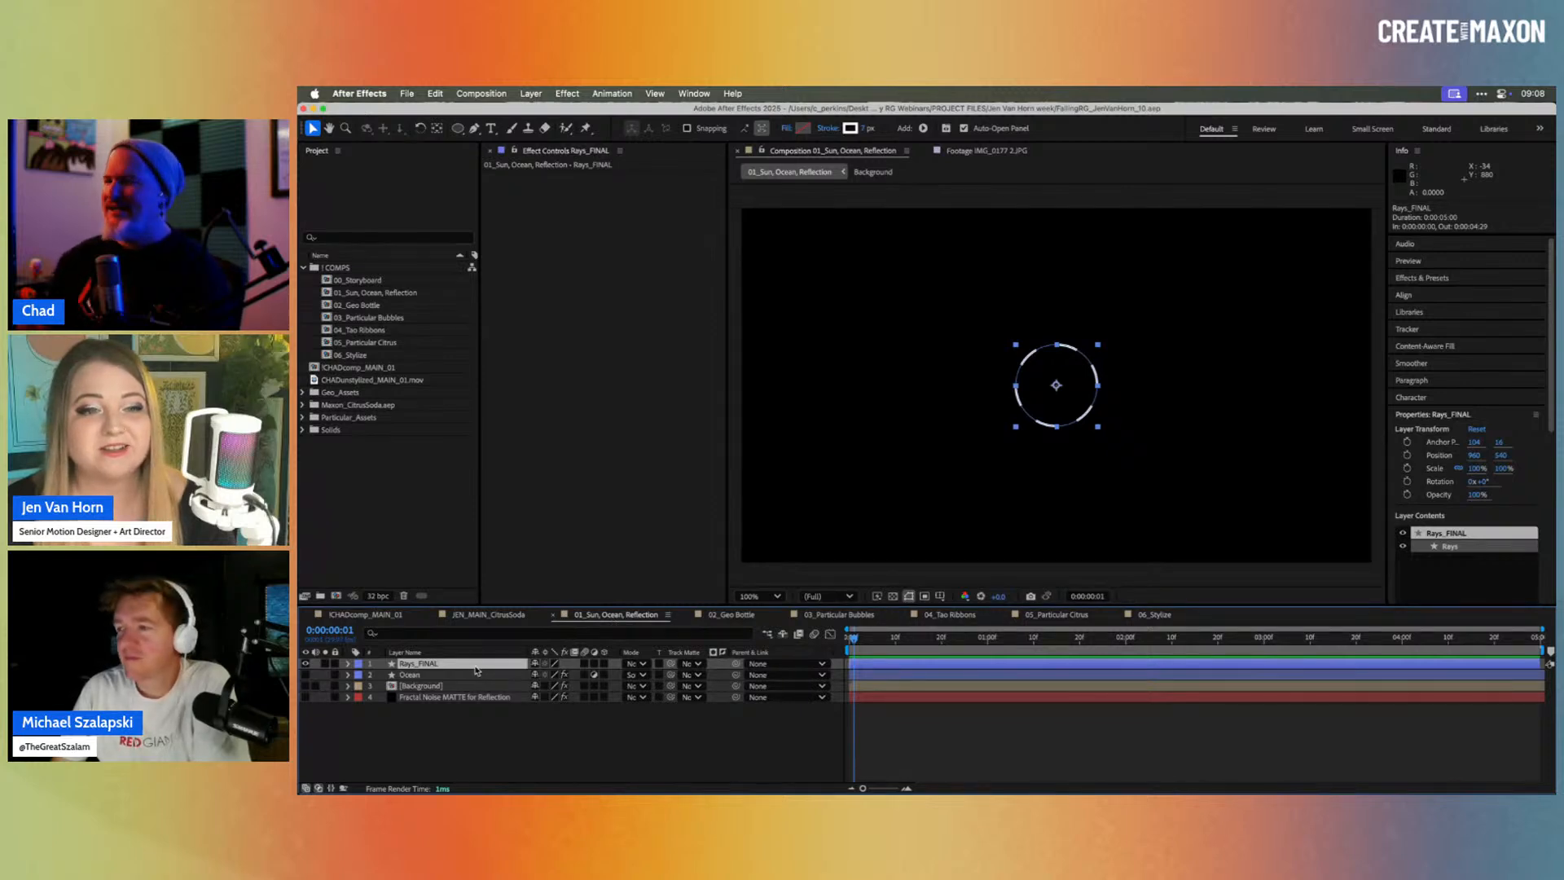
click(635, 750)
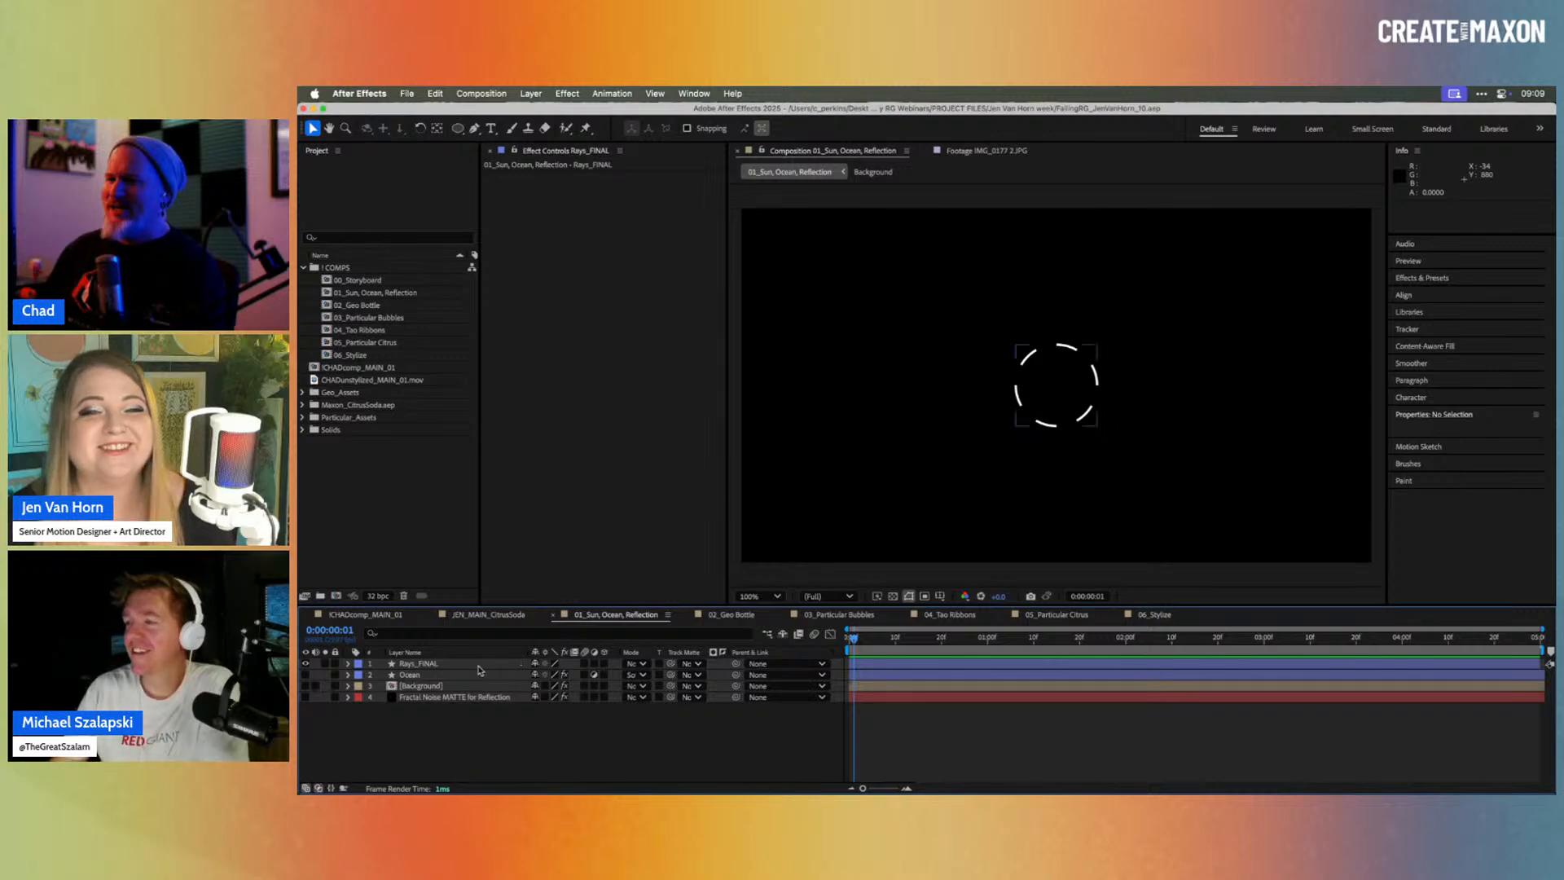
Step: Widen the stroke of the dashed circle on the Rays_FINAL layer until its dashes form rays filling the frame
click(1097, 419)
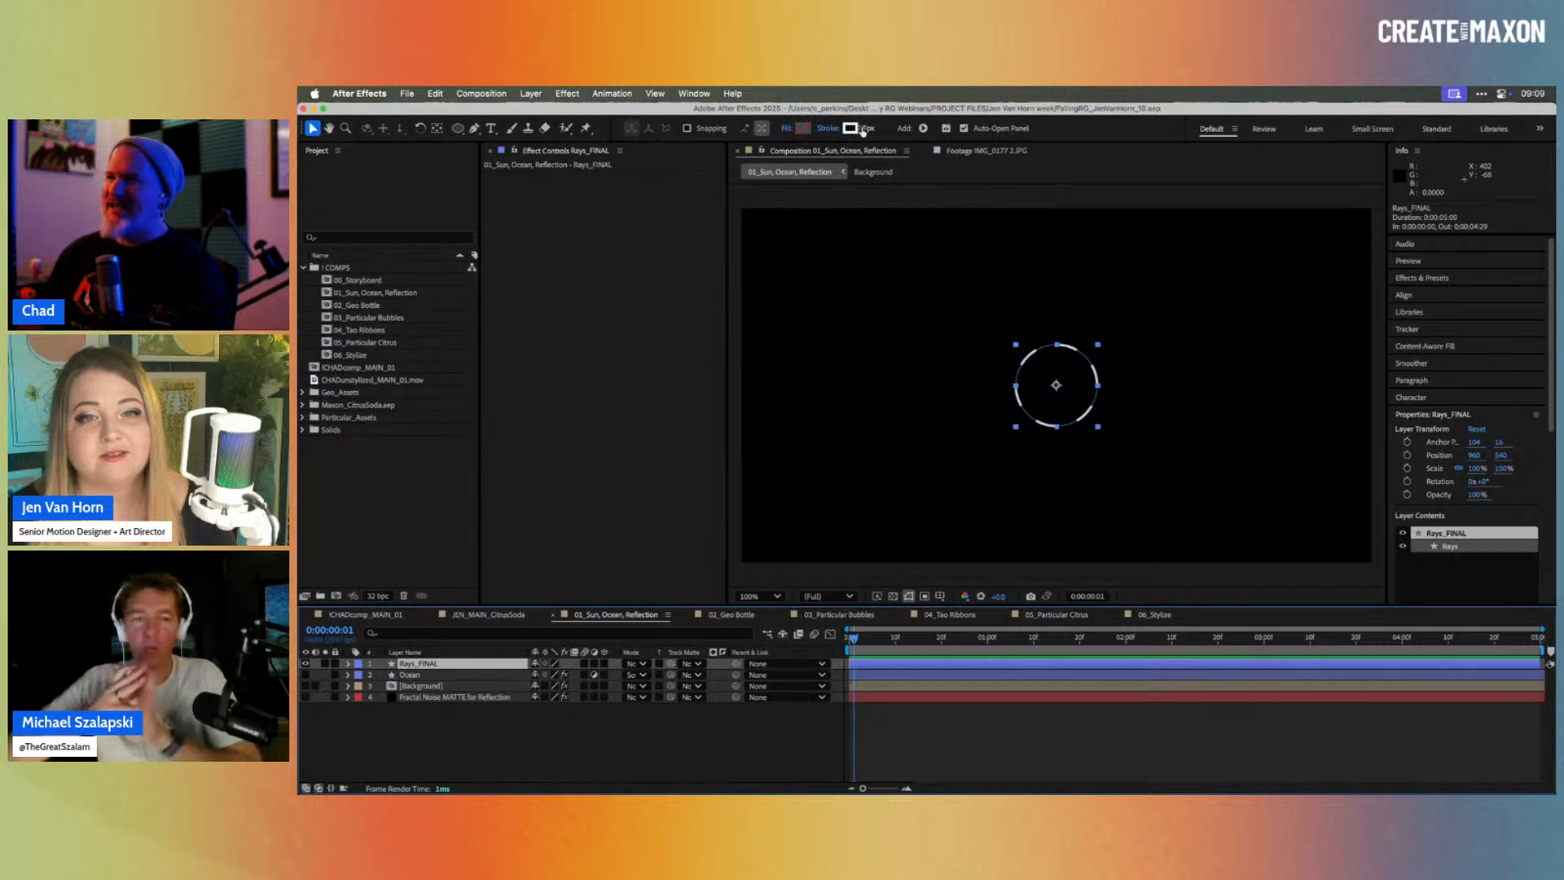
drag(866, 130, 1052, 140)
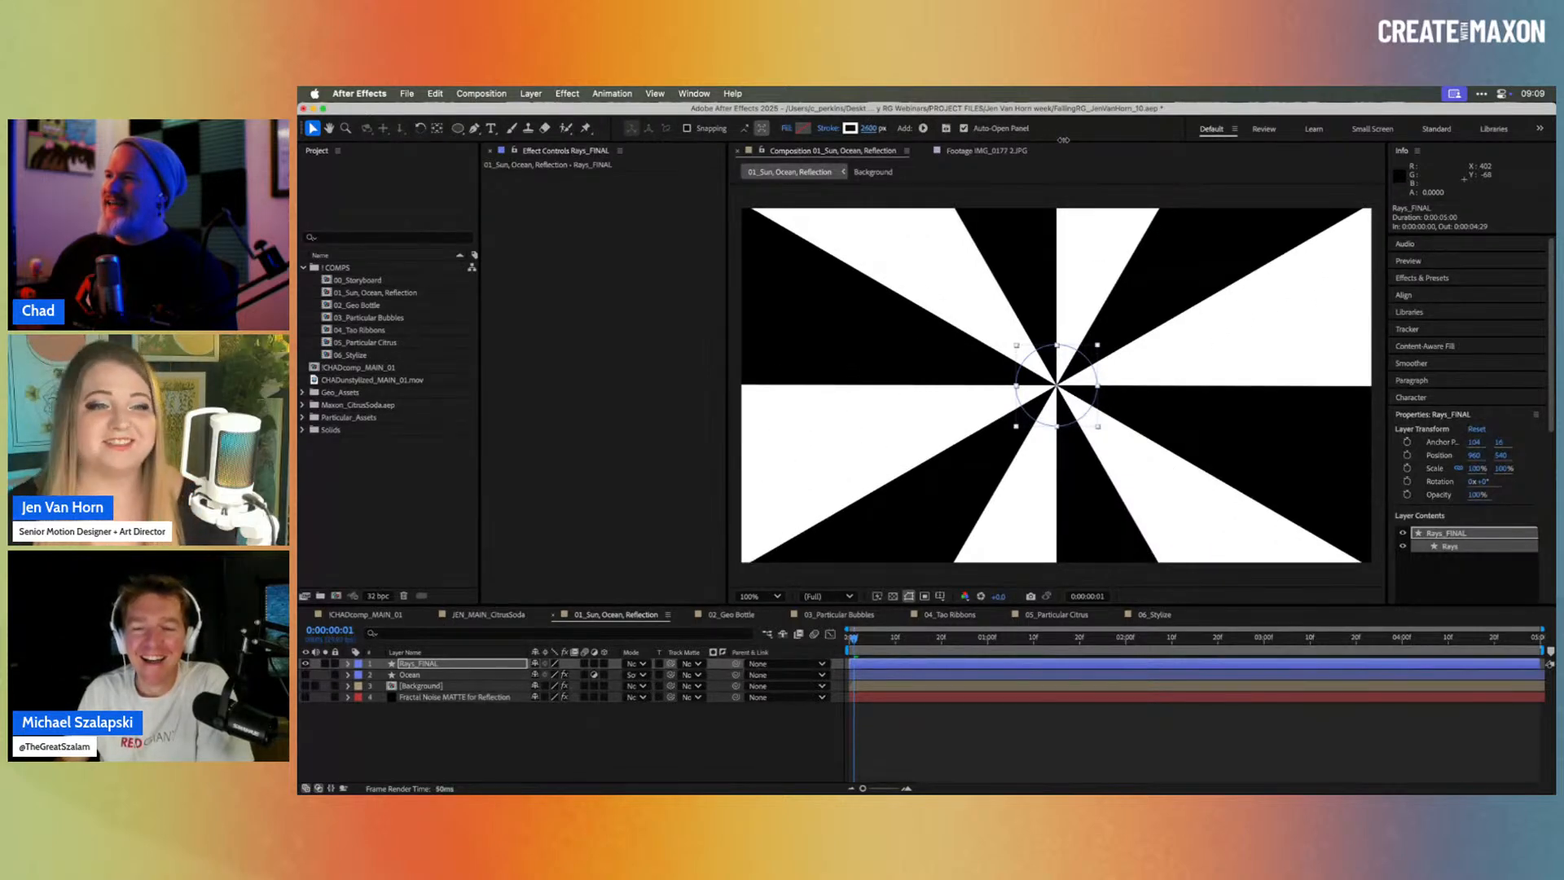
click(715, 751)
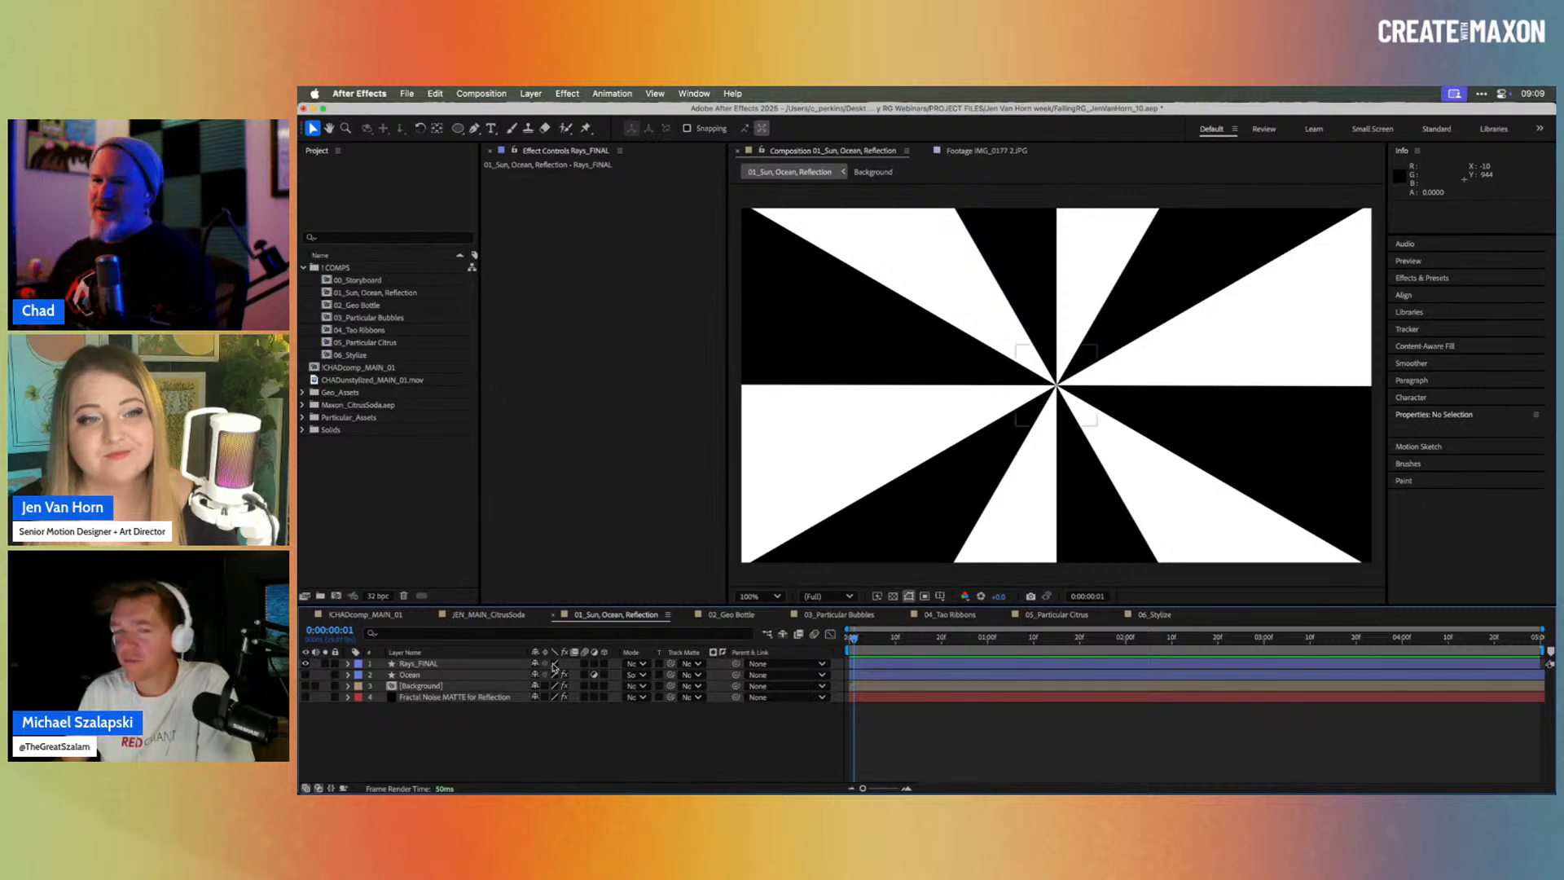
Step: Try rotating the Rays_FINAL layer to 59° and undo the rotation
click(454, 665)
key(r)
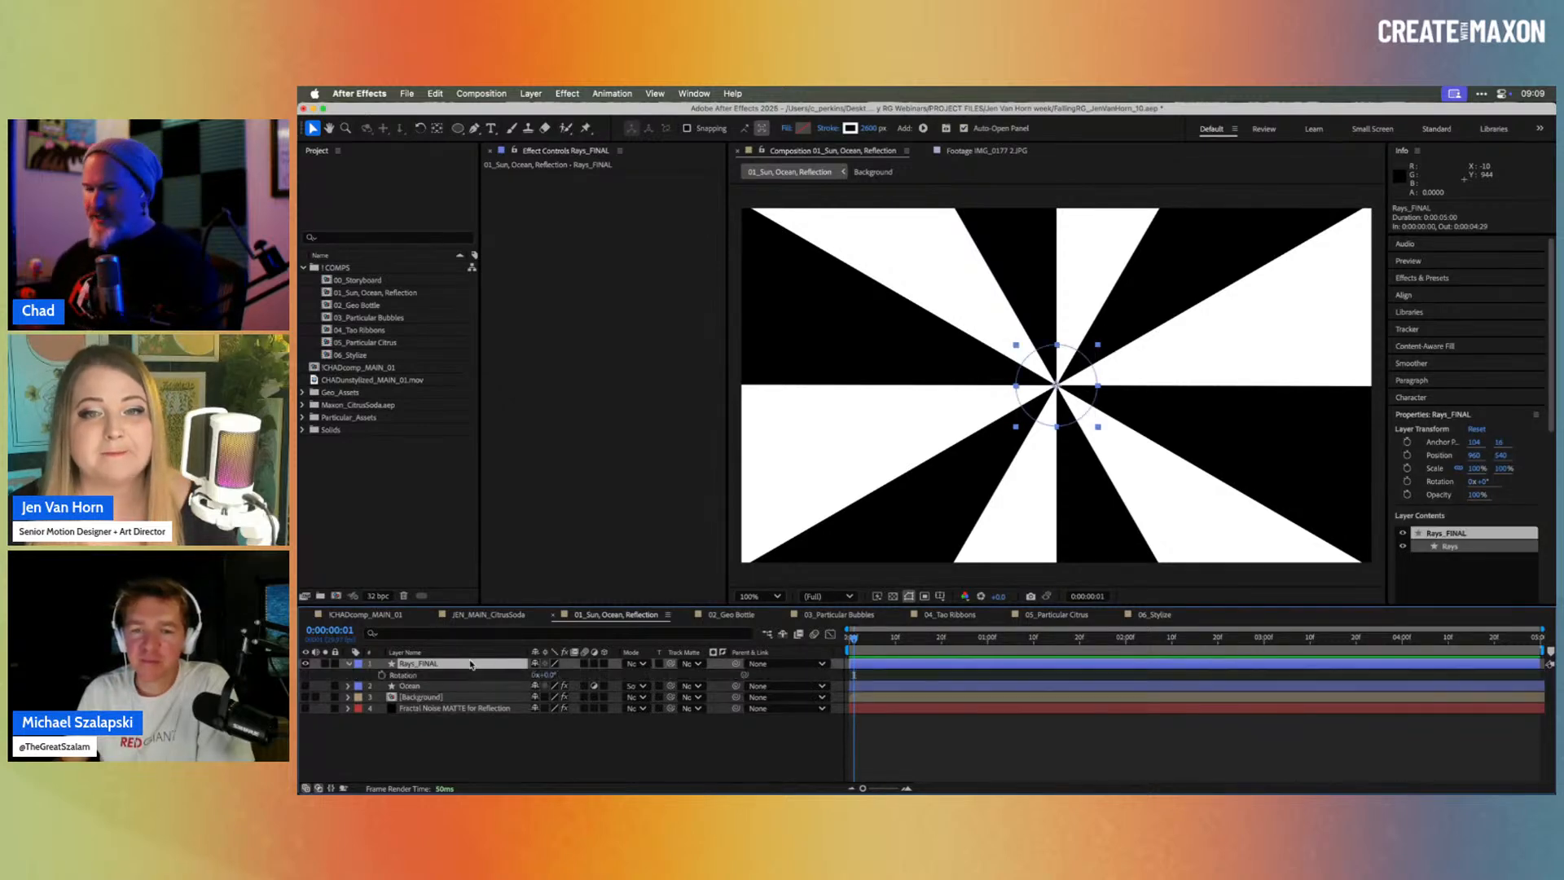
drag(550, 677, 588, 675)
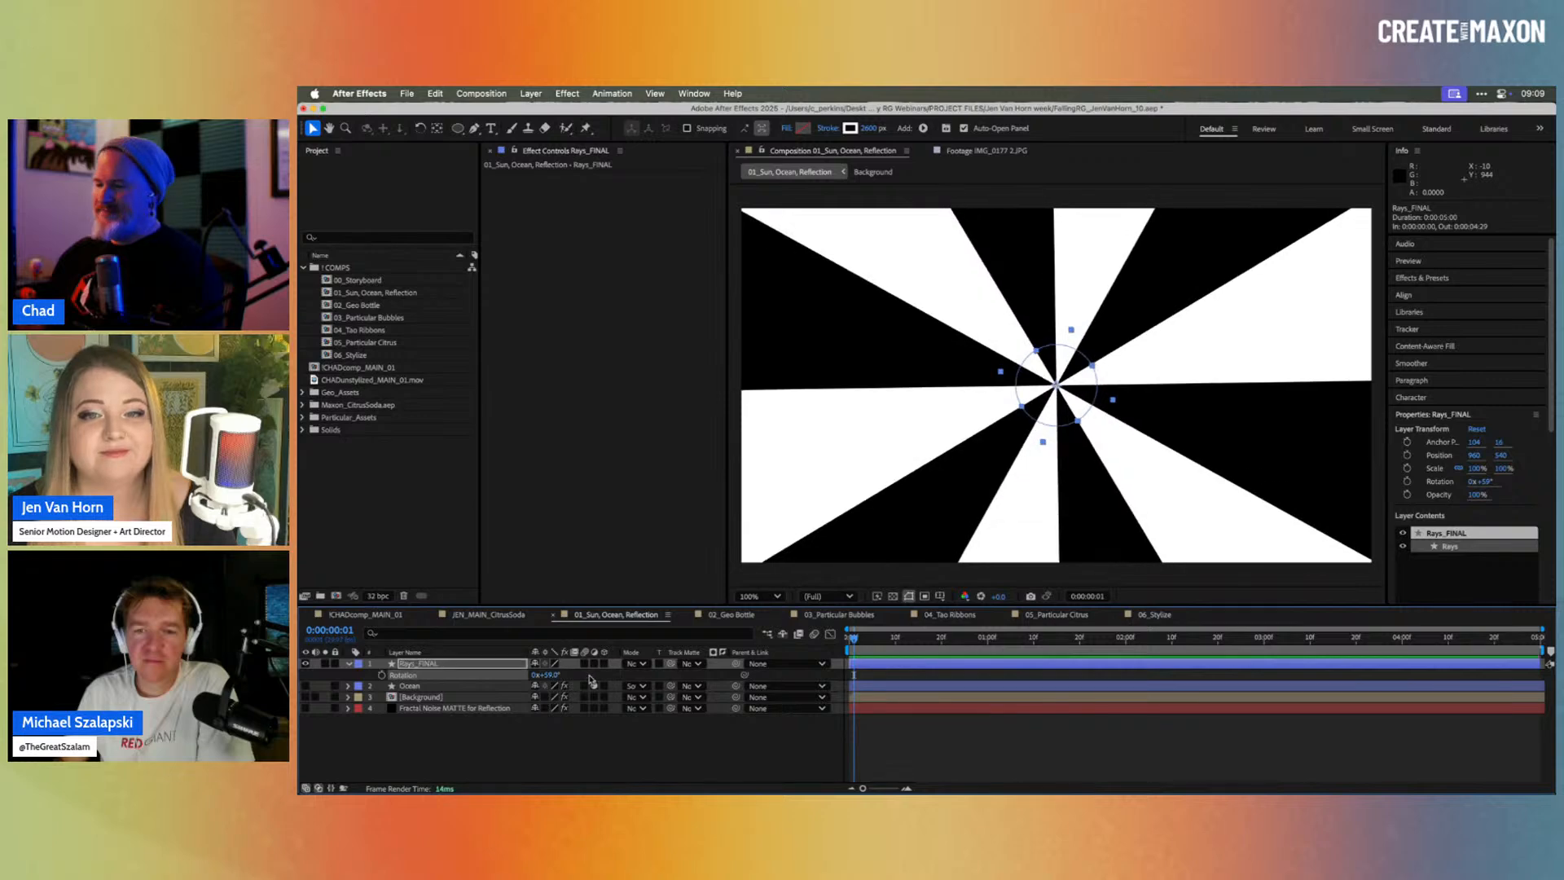
key(super+z)
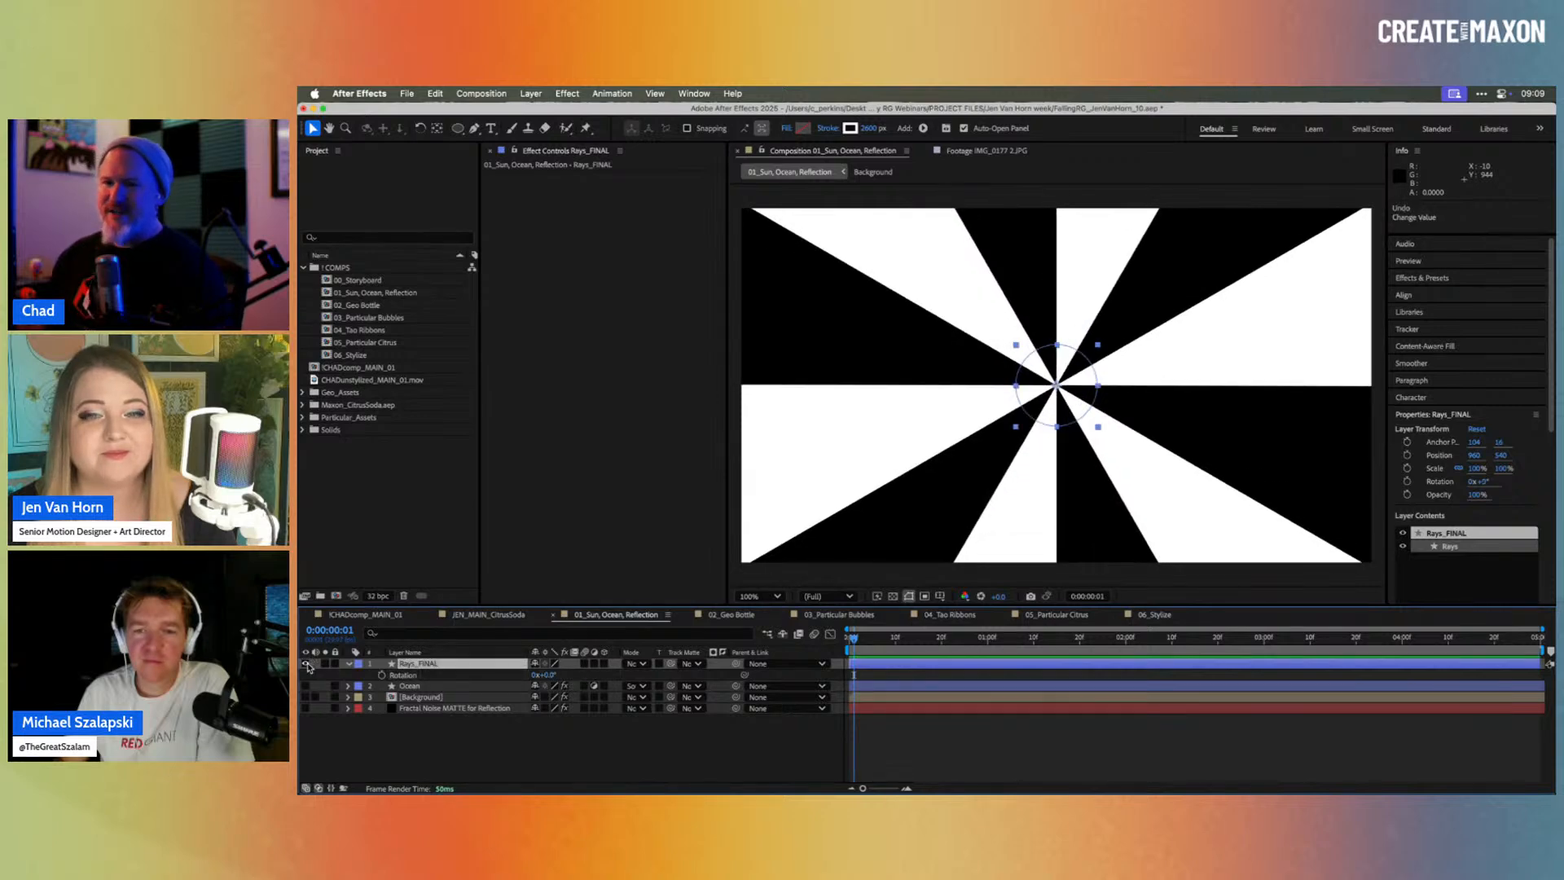
Step: Hide the Rays_FINAL layer, show the Background layer and disable its Reflection-FINAL effect
click(306, 663)
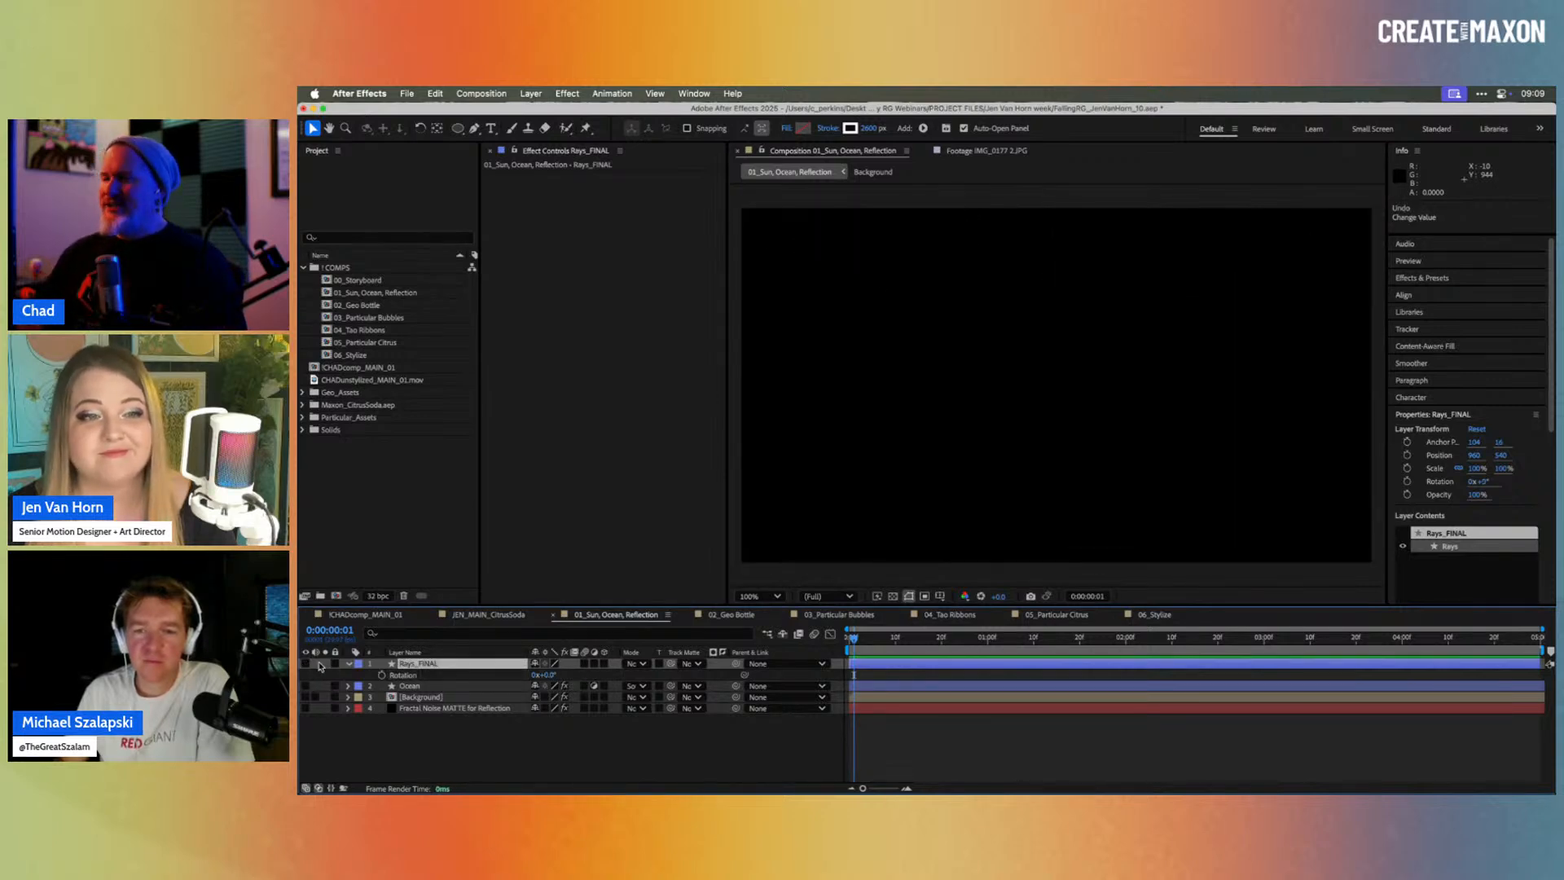
click(306, 697)
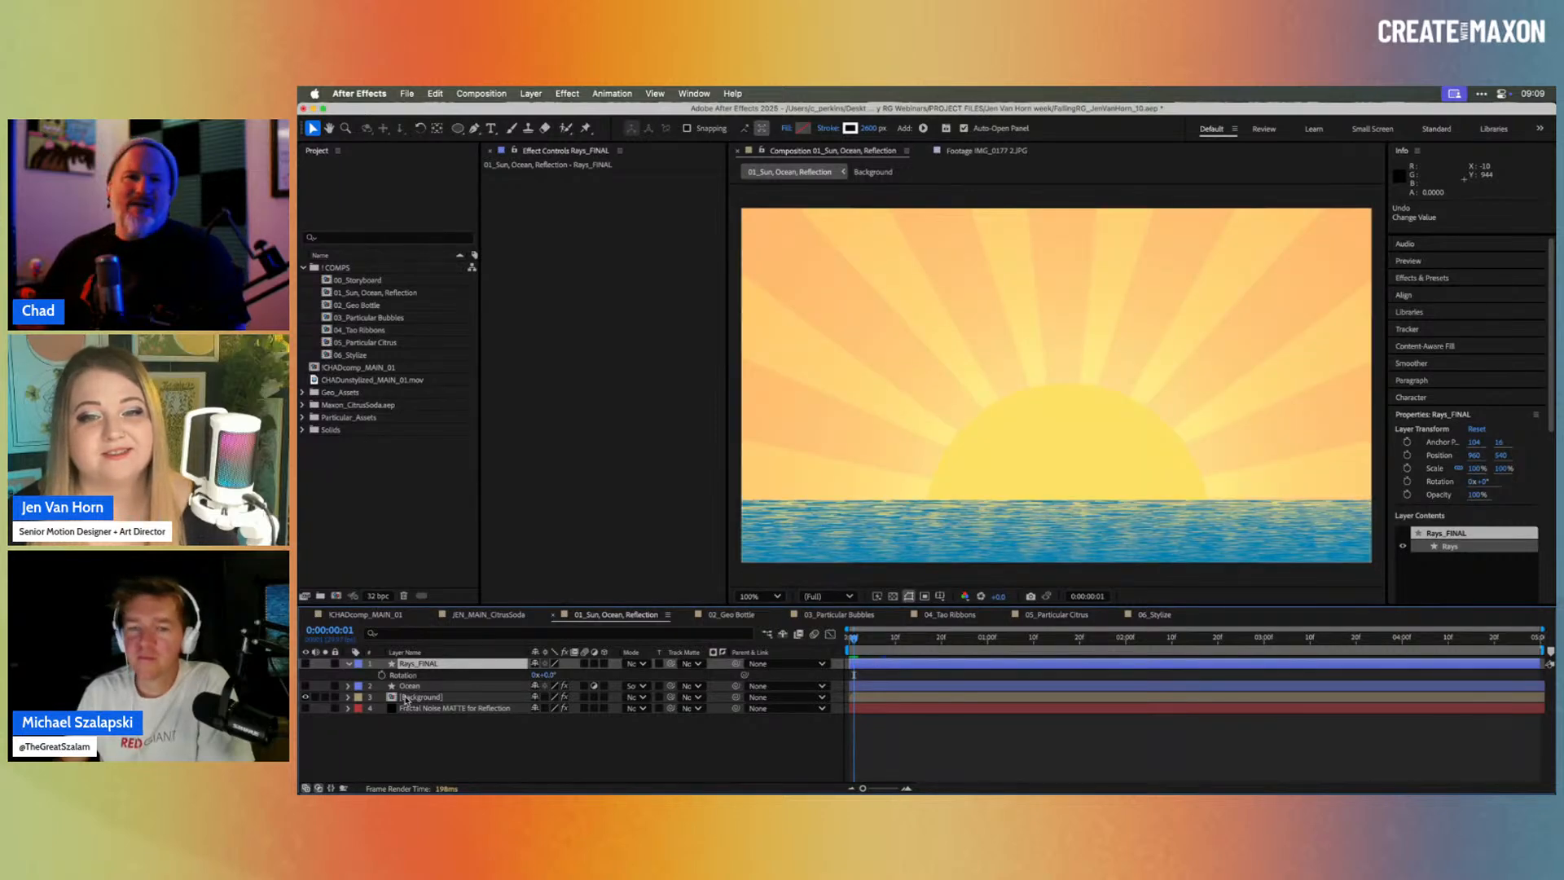
click(406, 698)
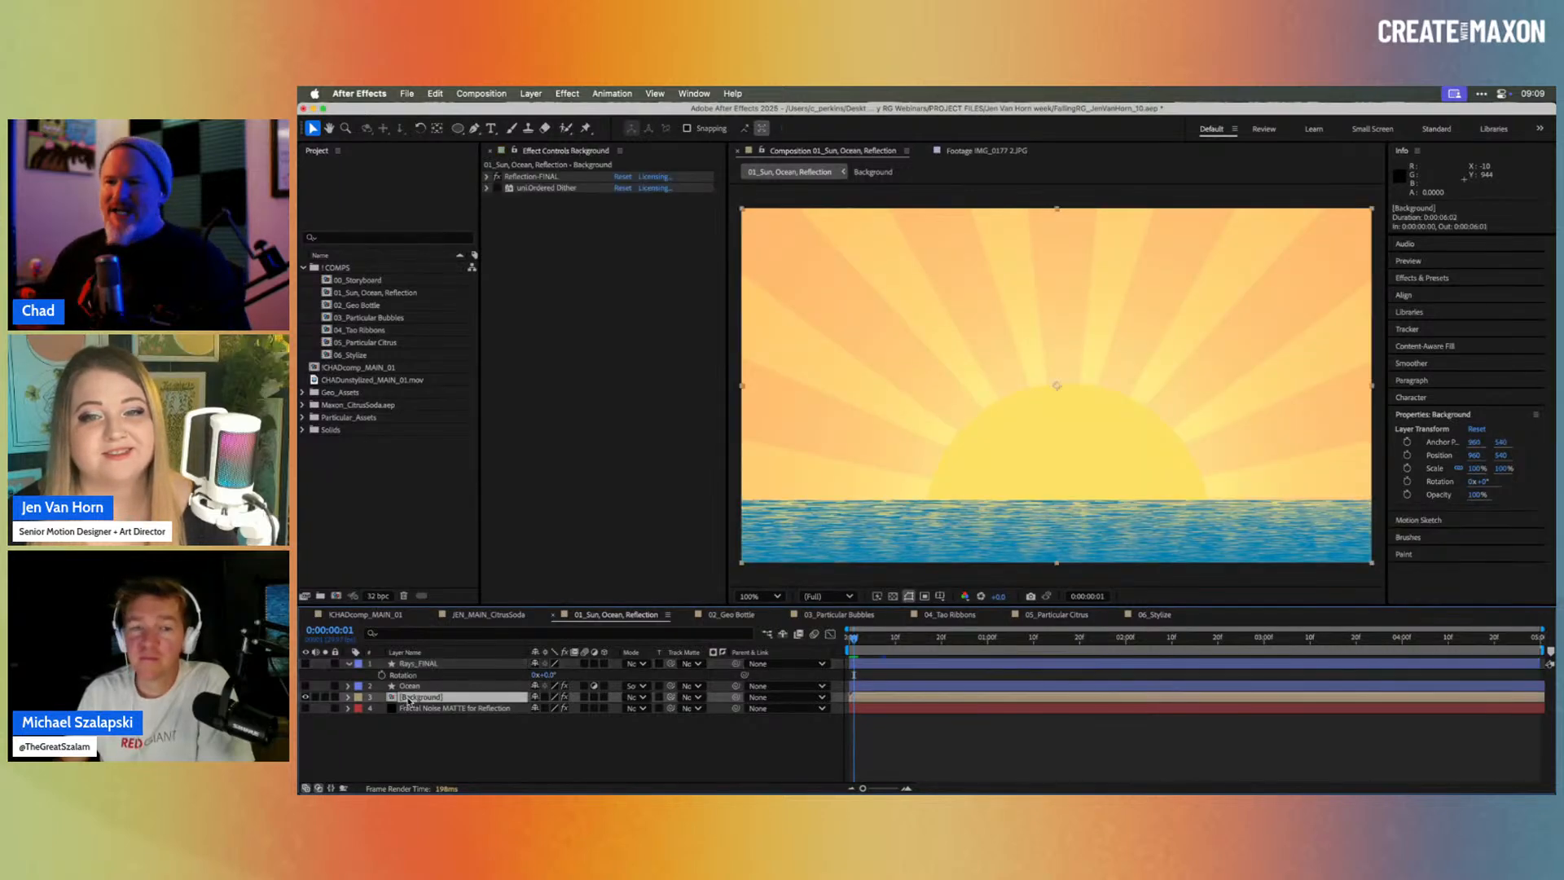
click(498, 177)
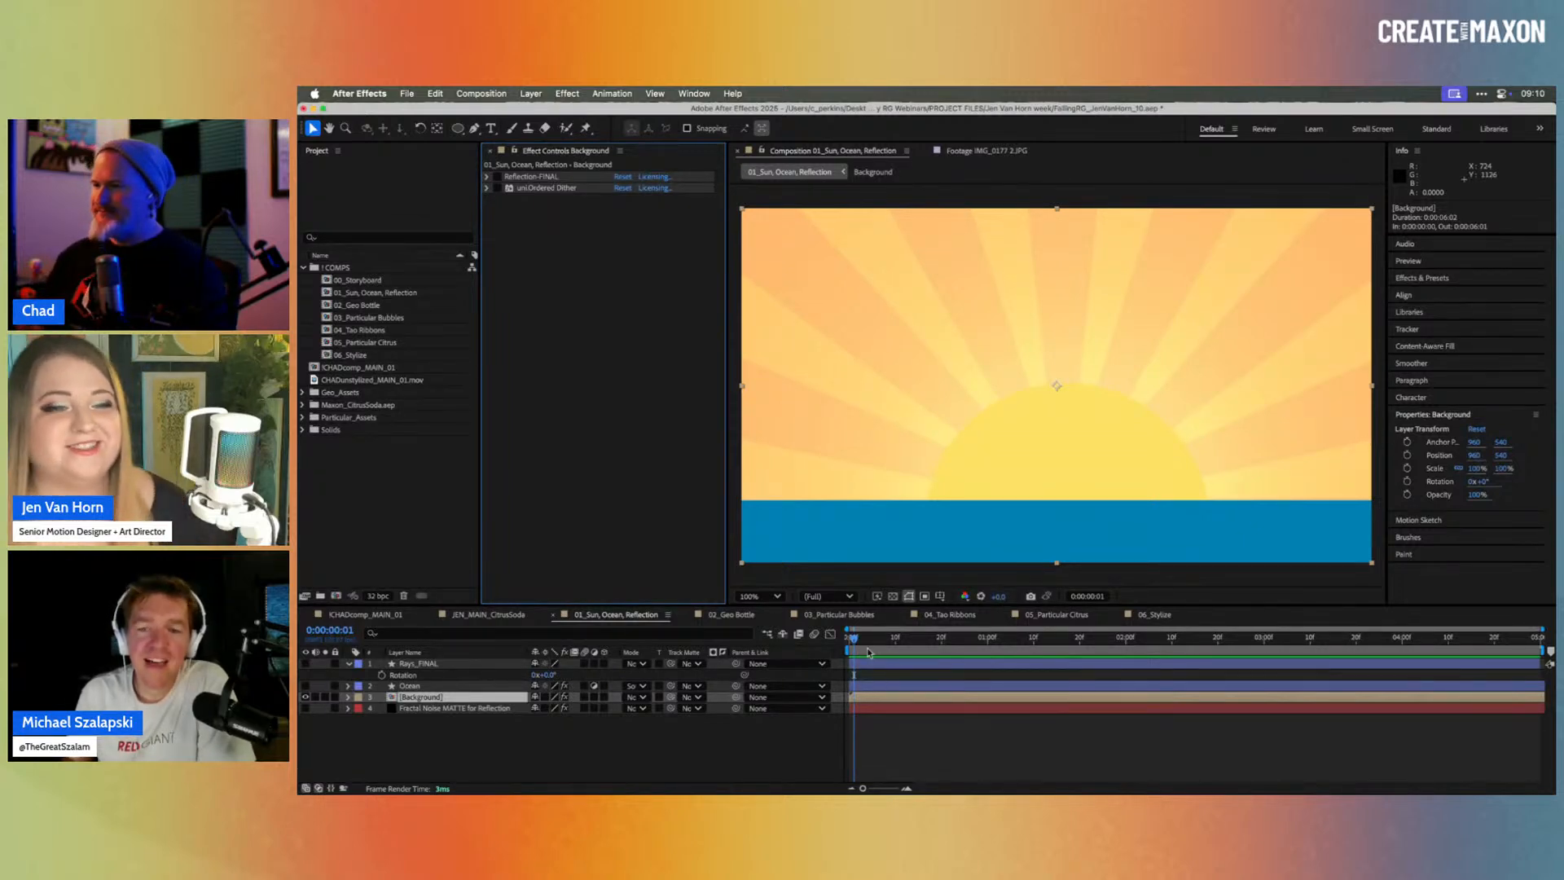
Step: Apply a new Reflection effect to the Background layer at the first frame of the composition
drag(855, 643, 847, 640)
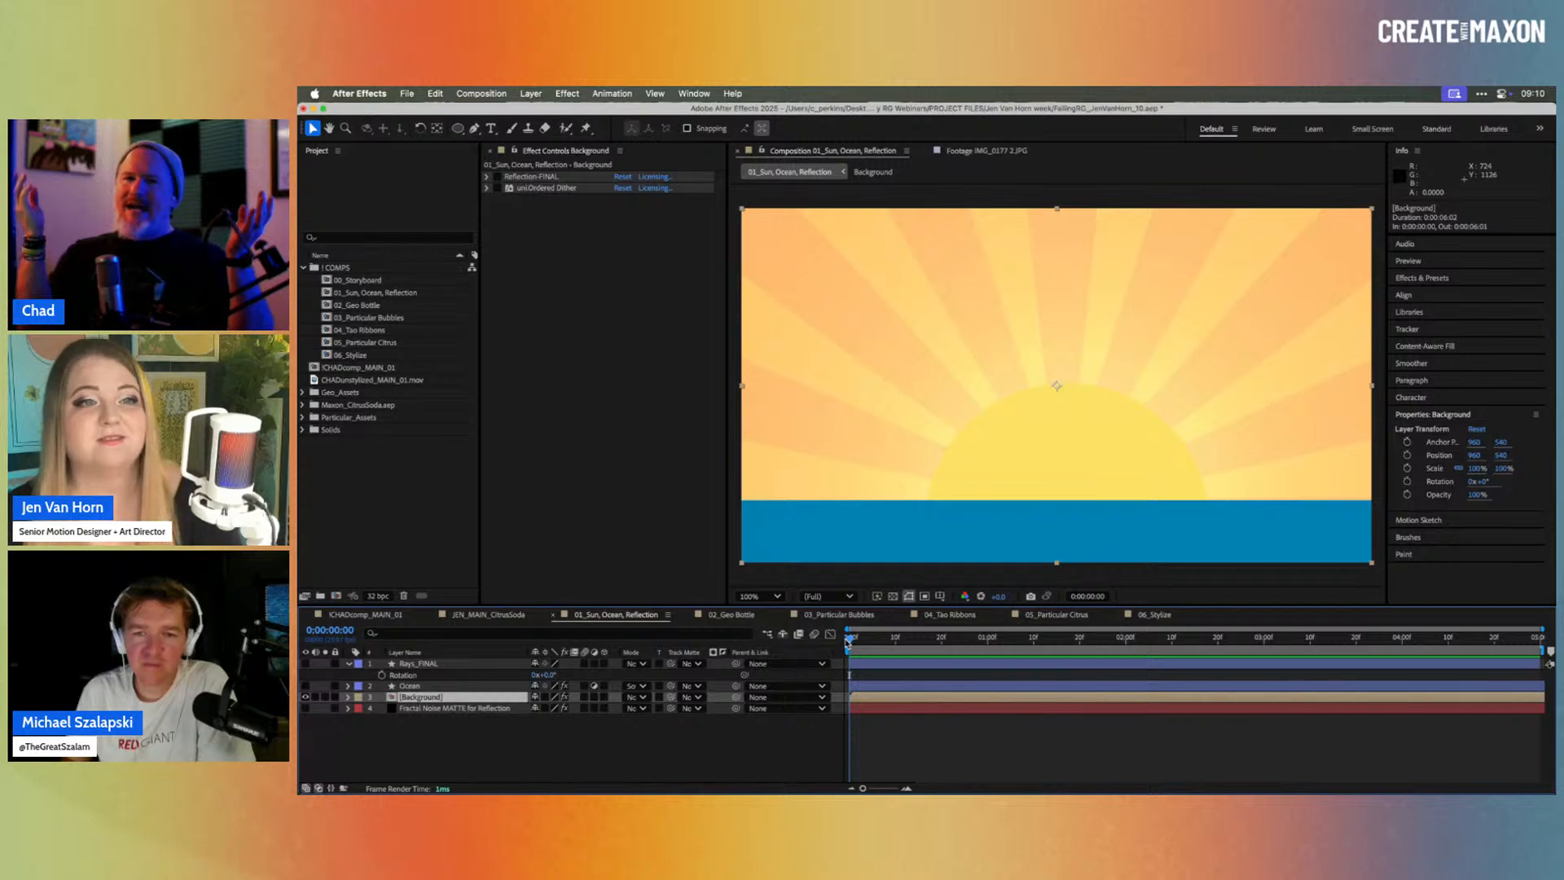
key(ctrl+space)
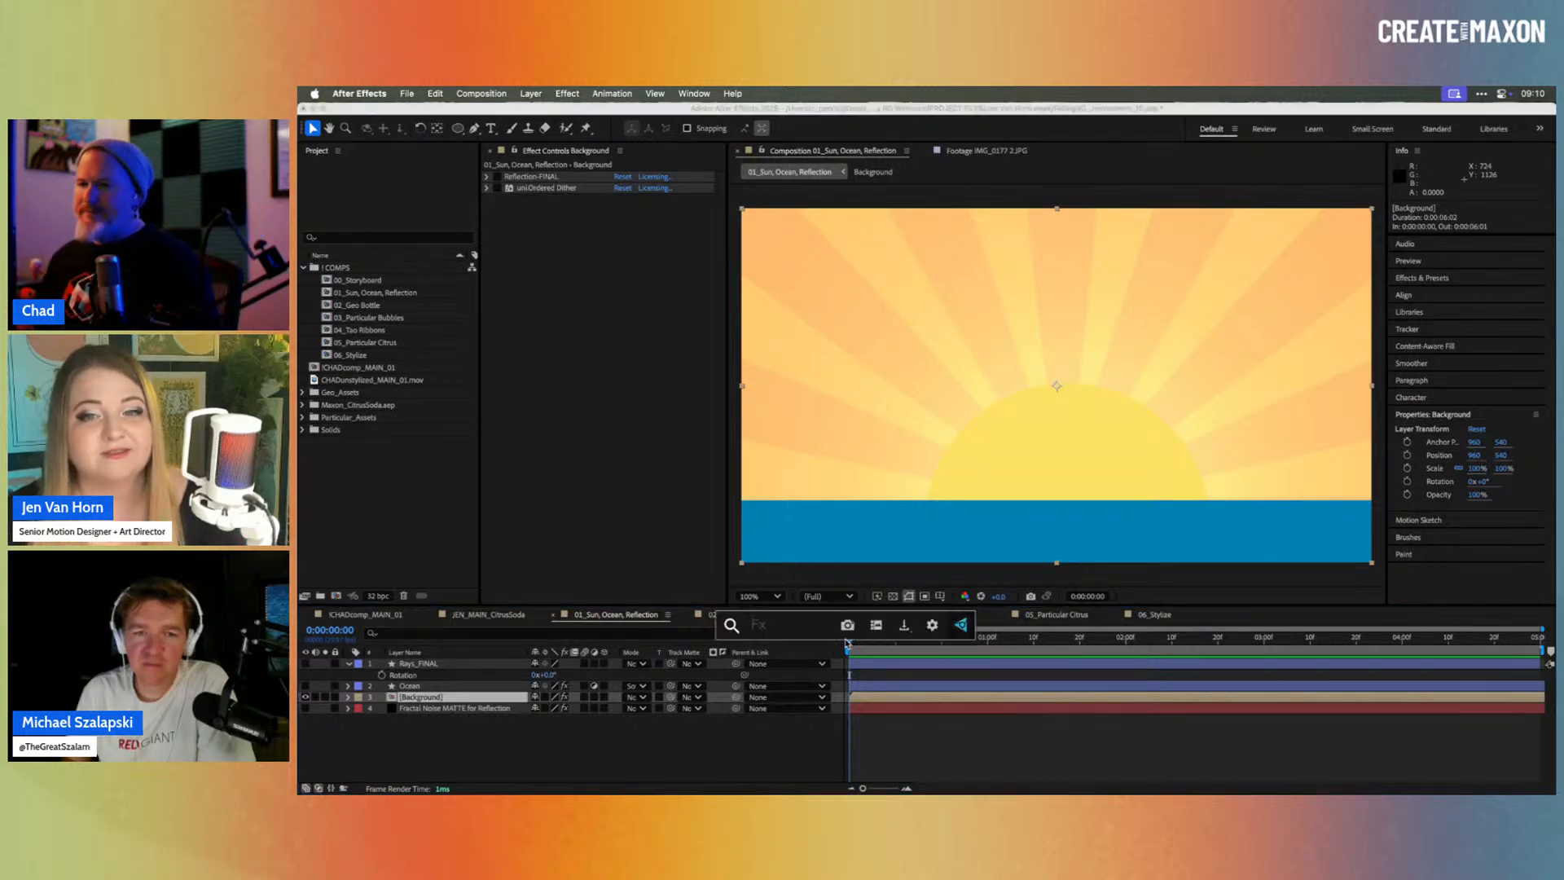
text(ref)
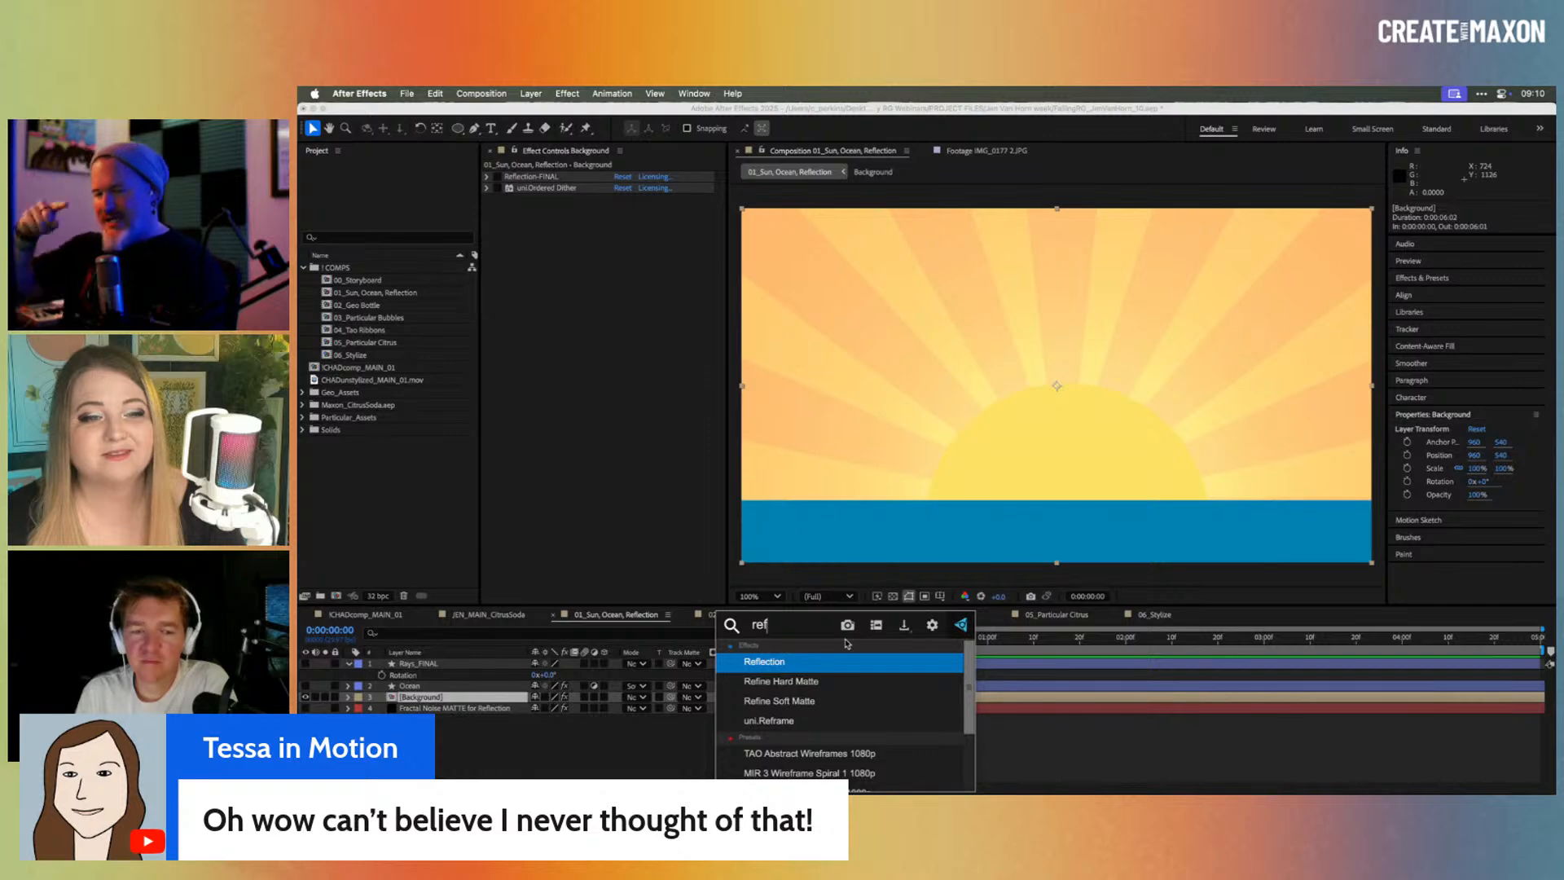
key(Return)
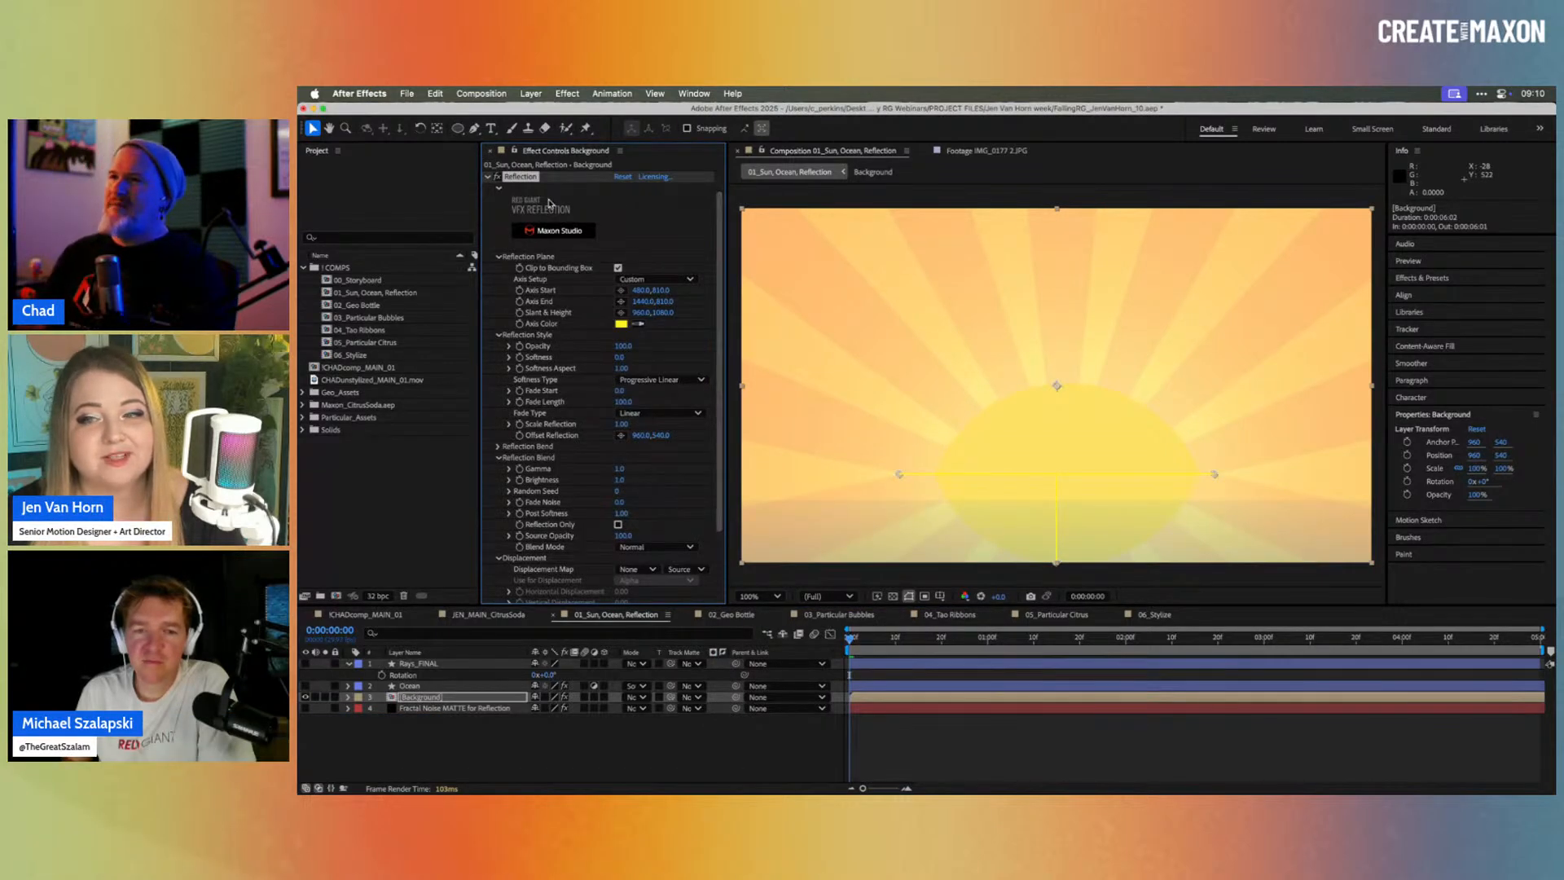
scroll(554, 204, up, 1)
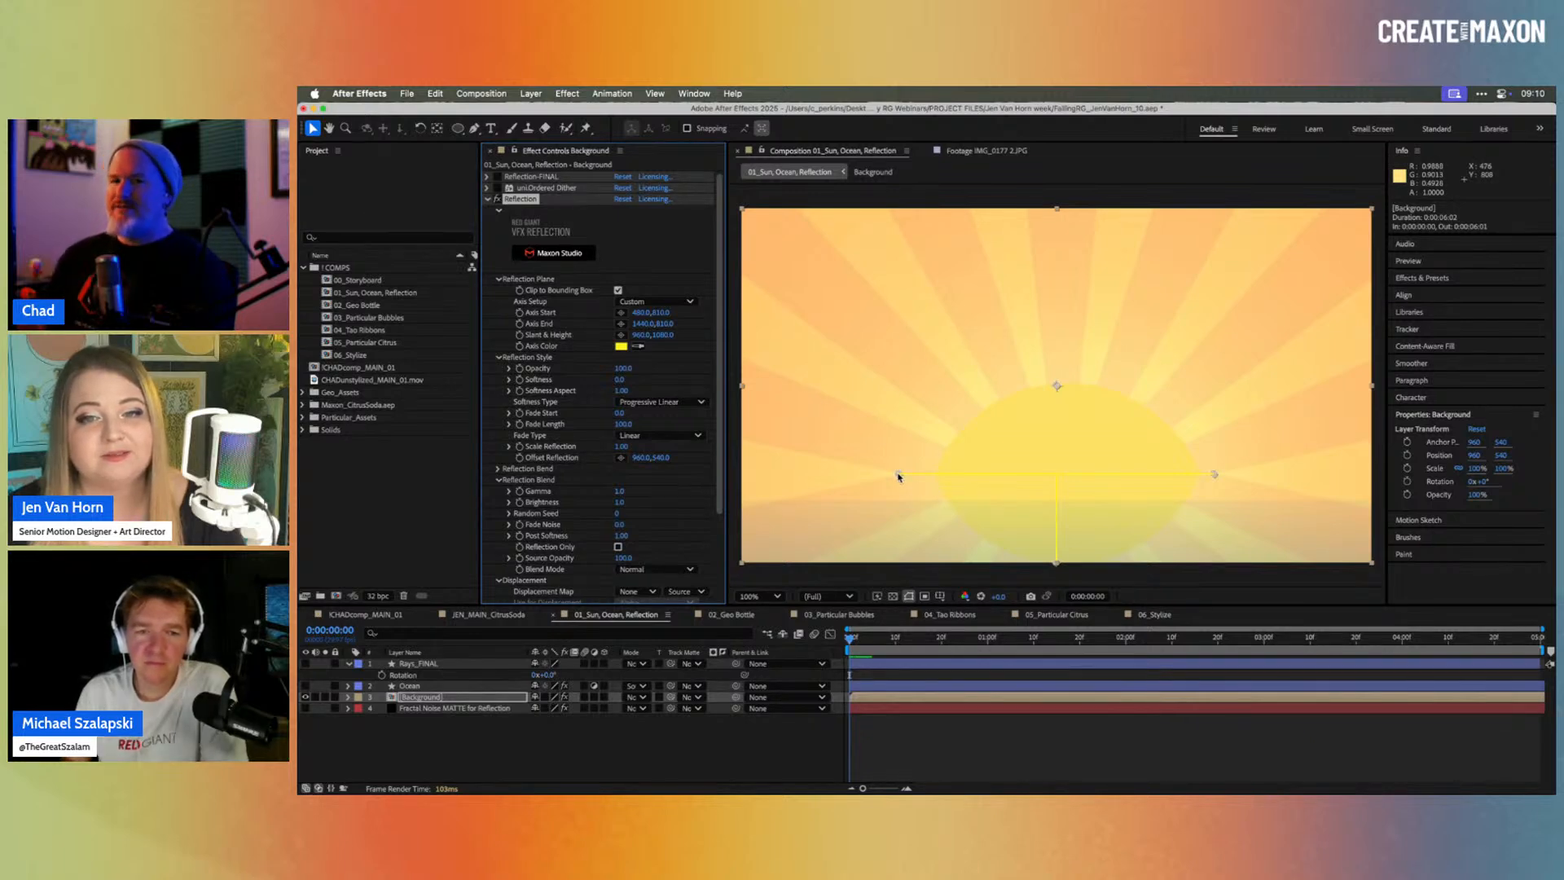
Step: Align the Reflection axis with the ocean horizon, placing Axis End at about 1444, 884 and Slant & Height at about 978, 1068
drag(898, 476, 930, 501)
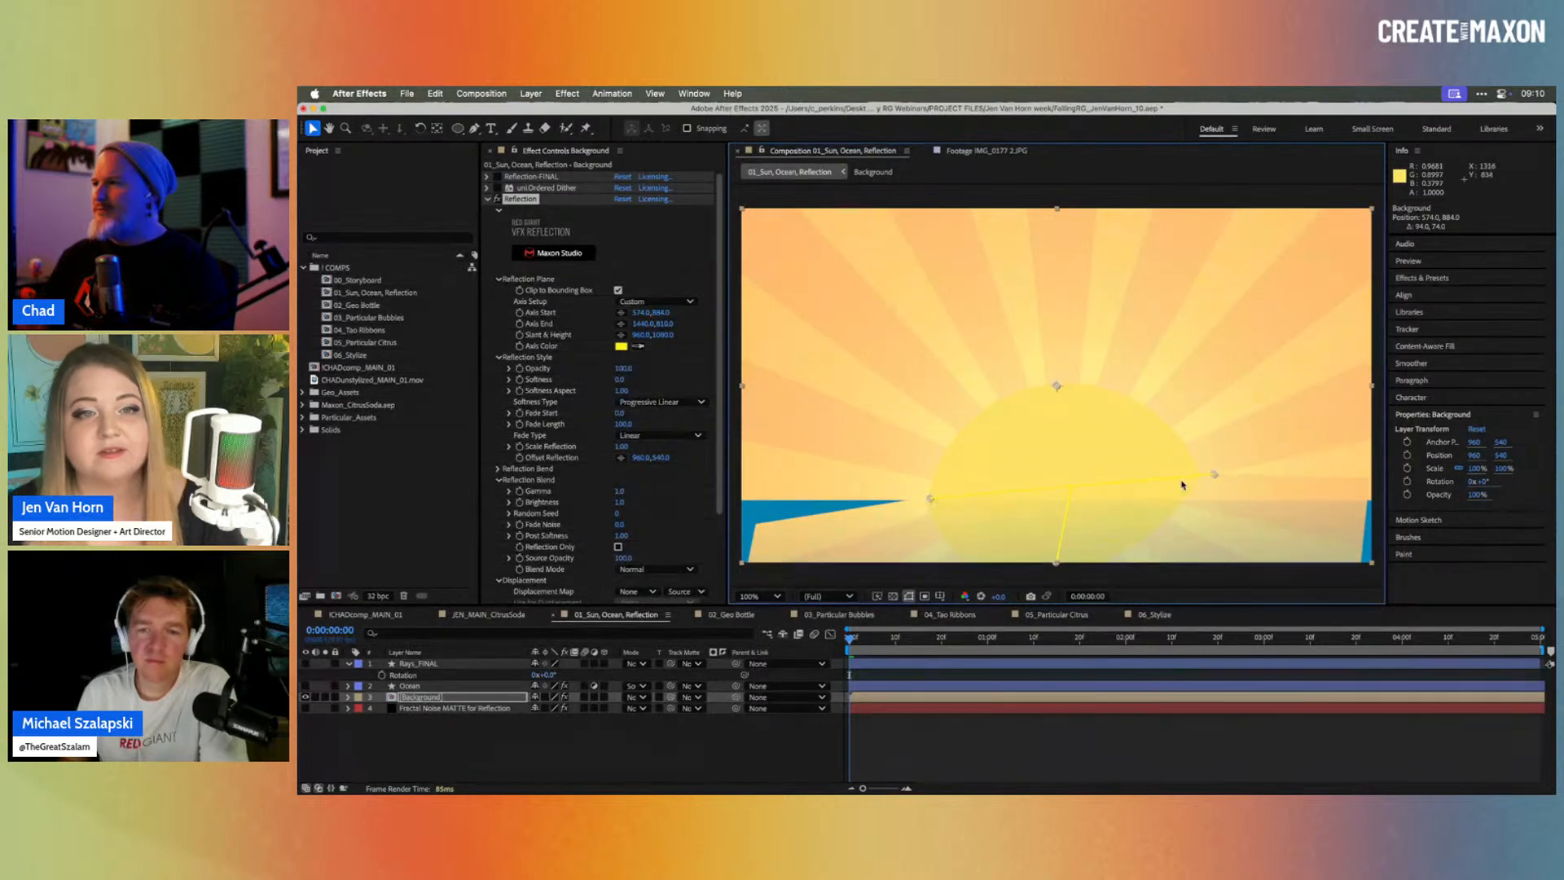
drag(1215, 475, 1206, 498)
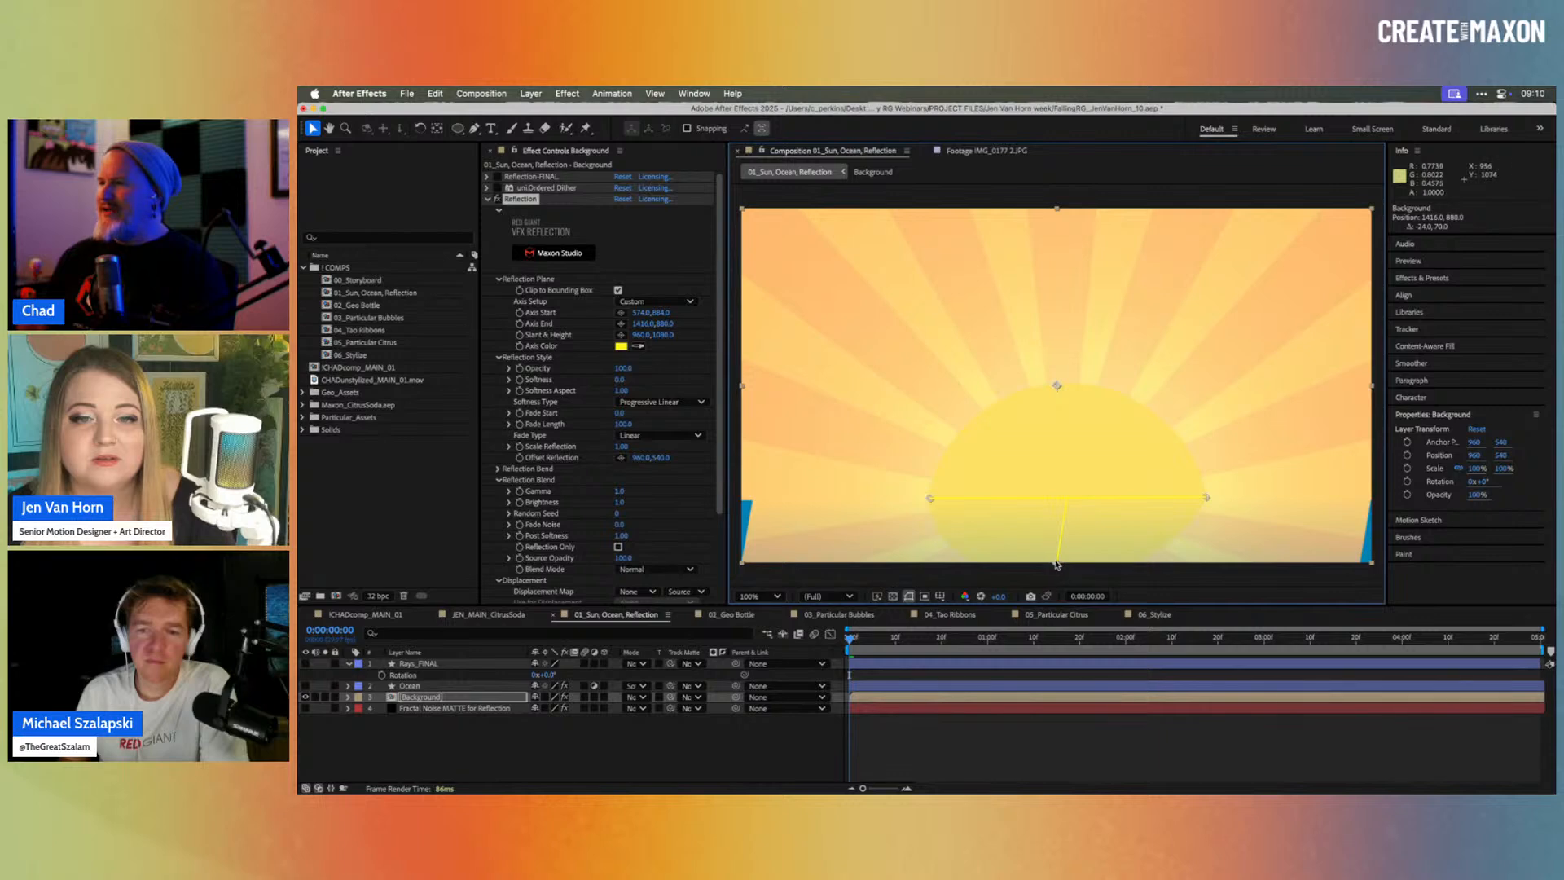
mouse_move(1056, 562)
mouse_down()
mouse_move(1118, 562)
mouse_move(1057, 559)
mouse_up()
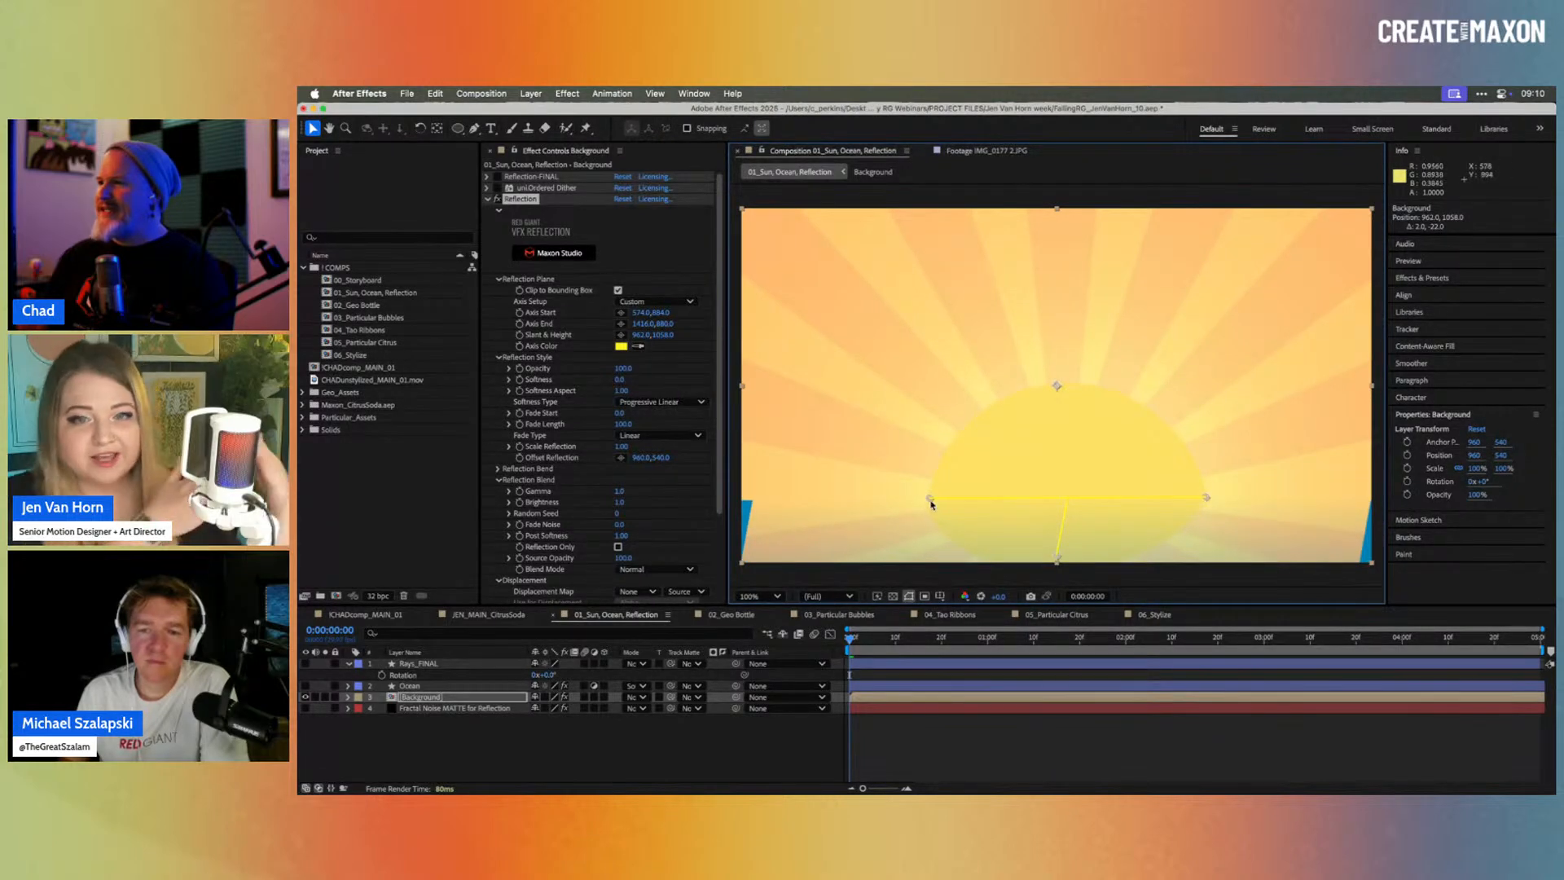
drag(929, 497, 905, 499)
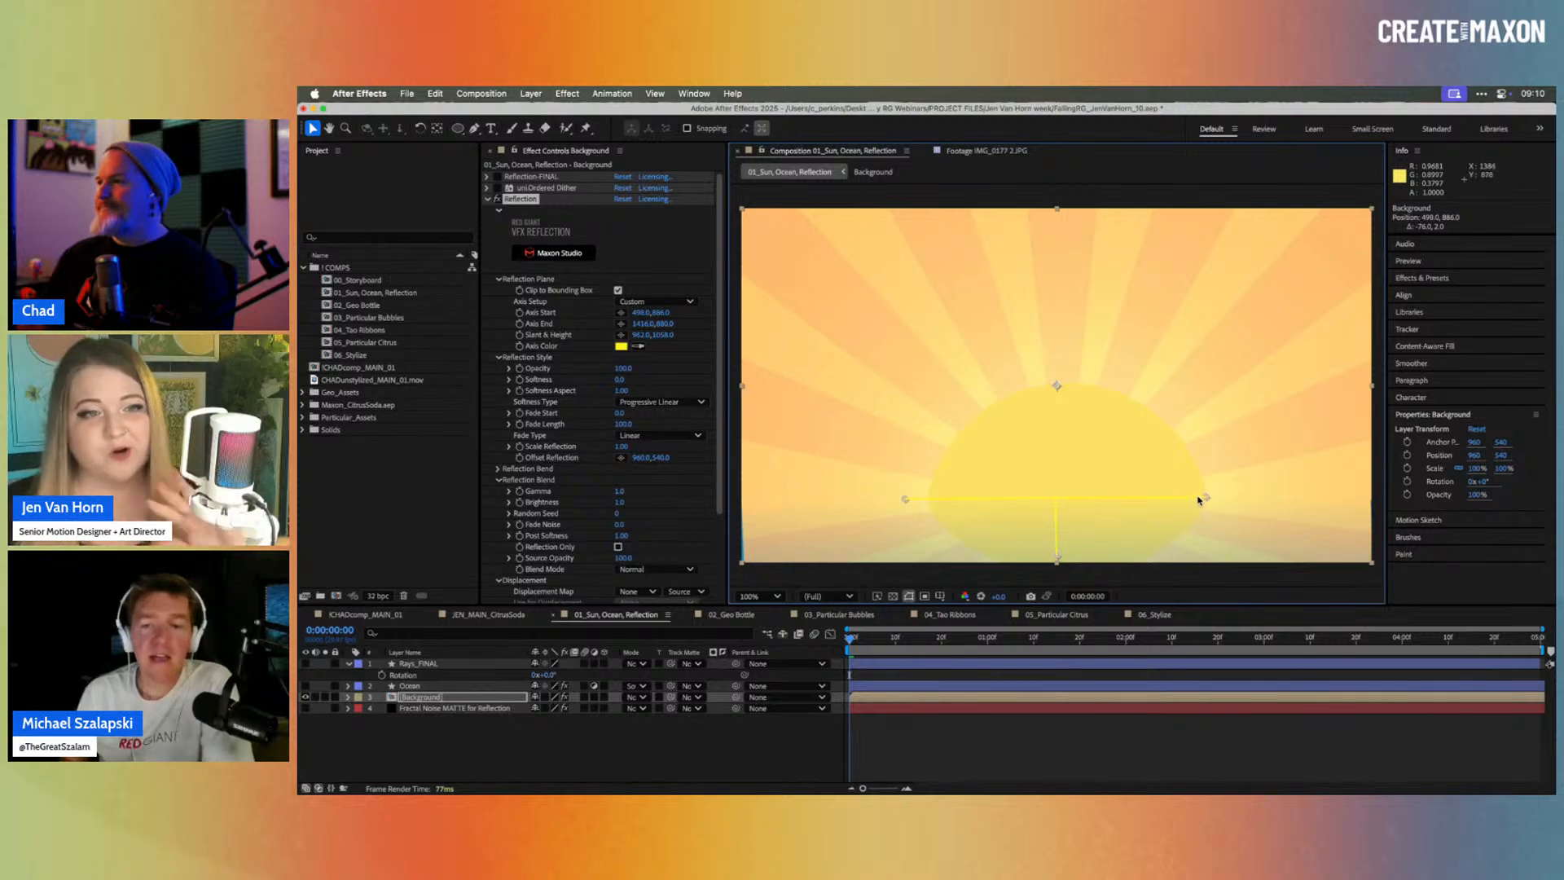
drag(1207, 498, 1217, 496)
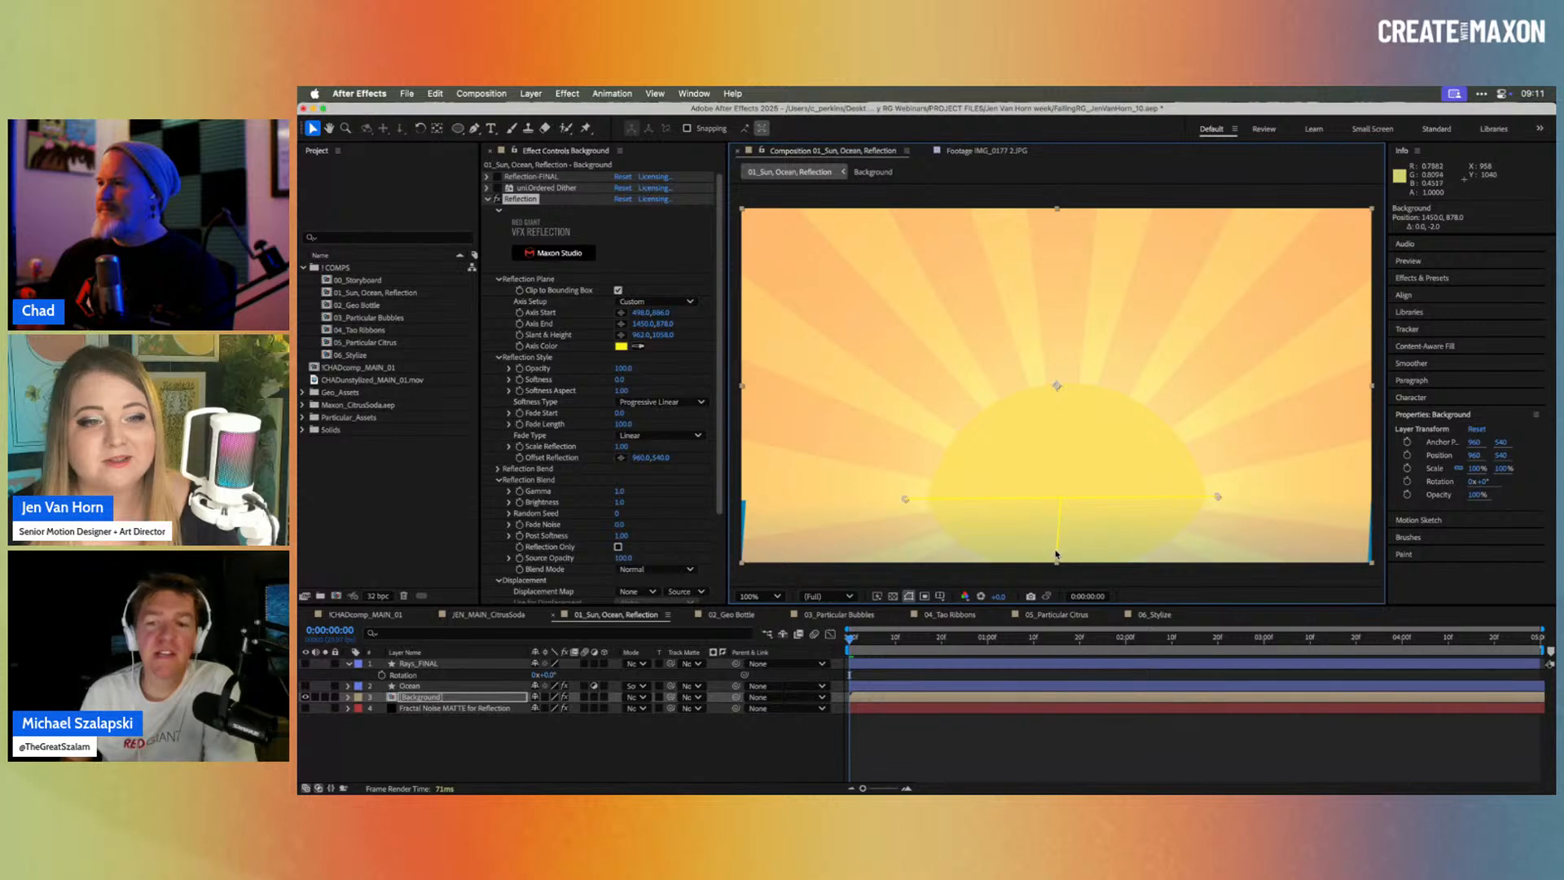
drag(1057, 557, 1060, 558)
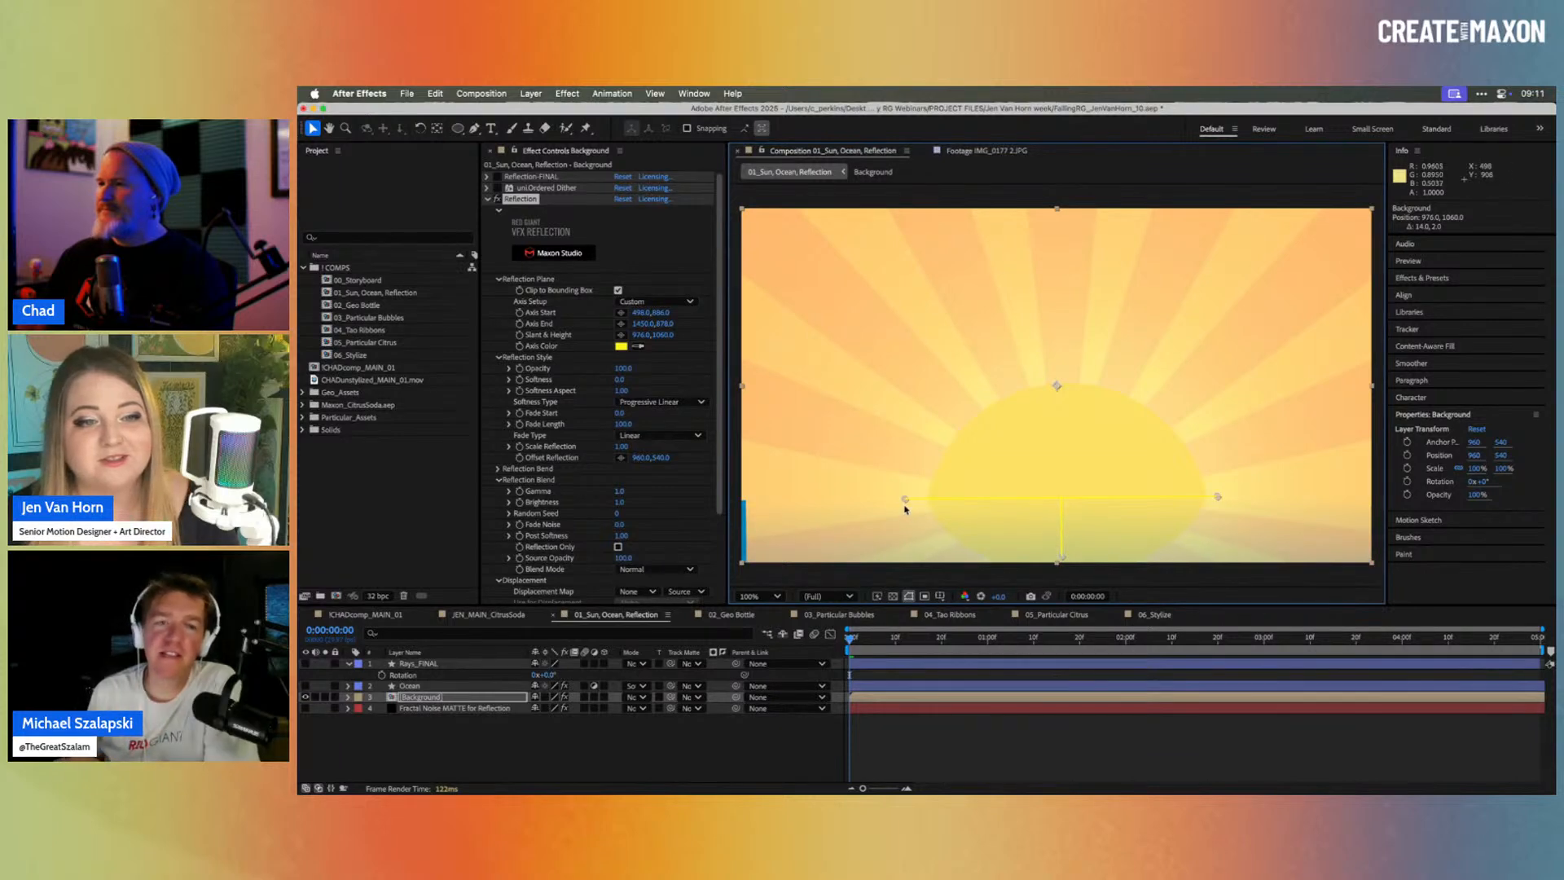
drag(904, 499, 911, 498)
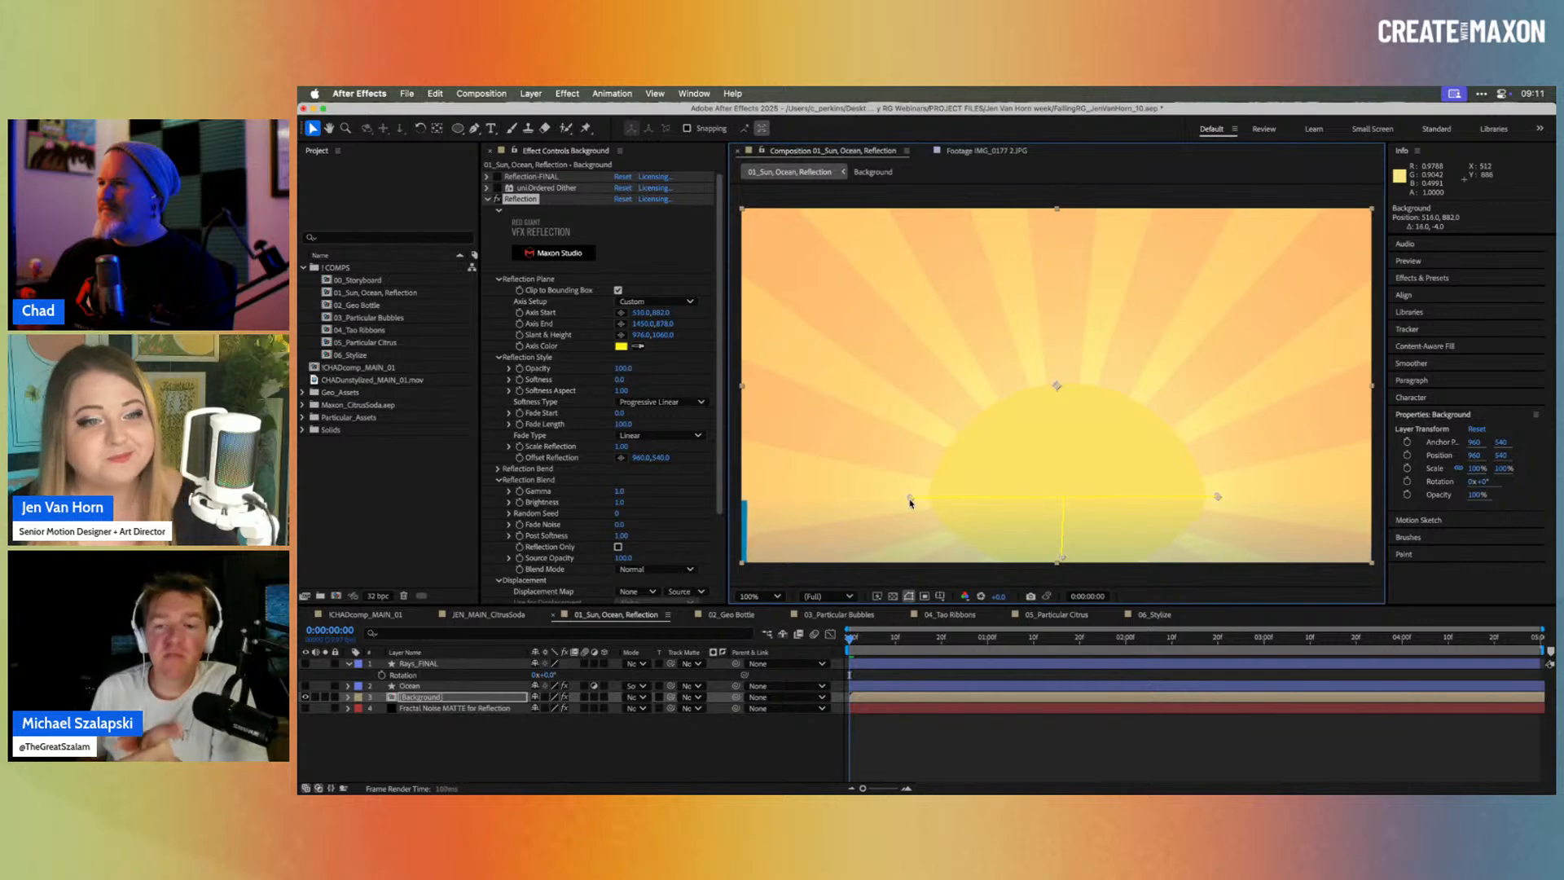
drag(1059, 556, 1061, 561)
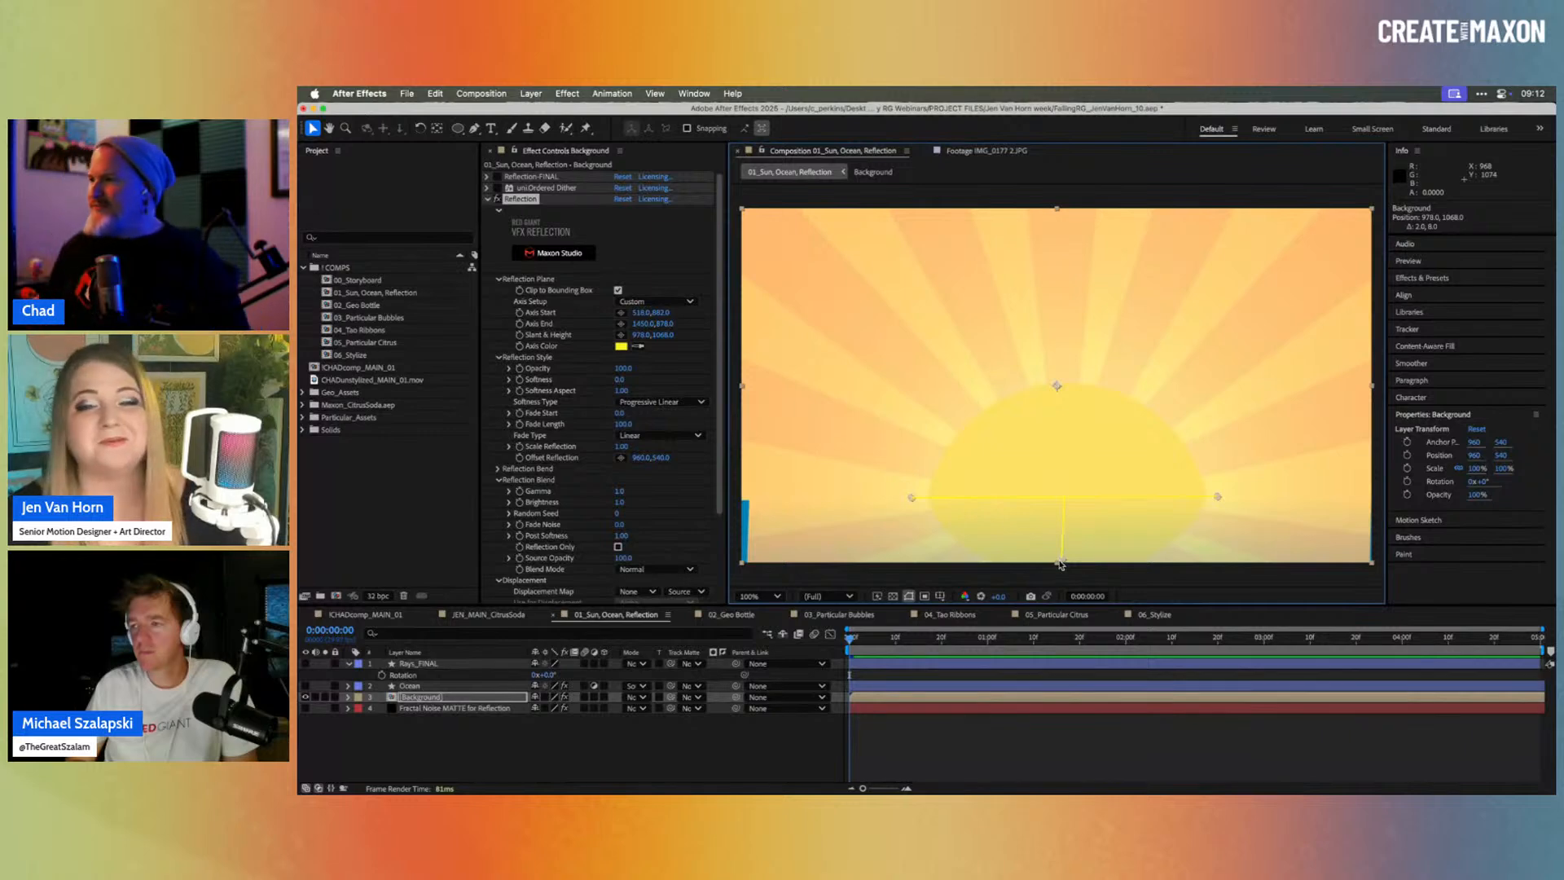
drag(1219, 499, 1216, 499)
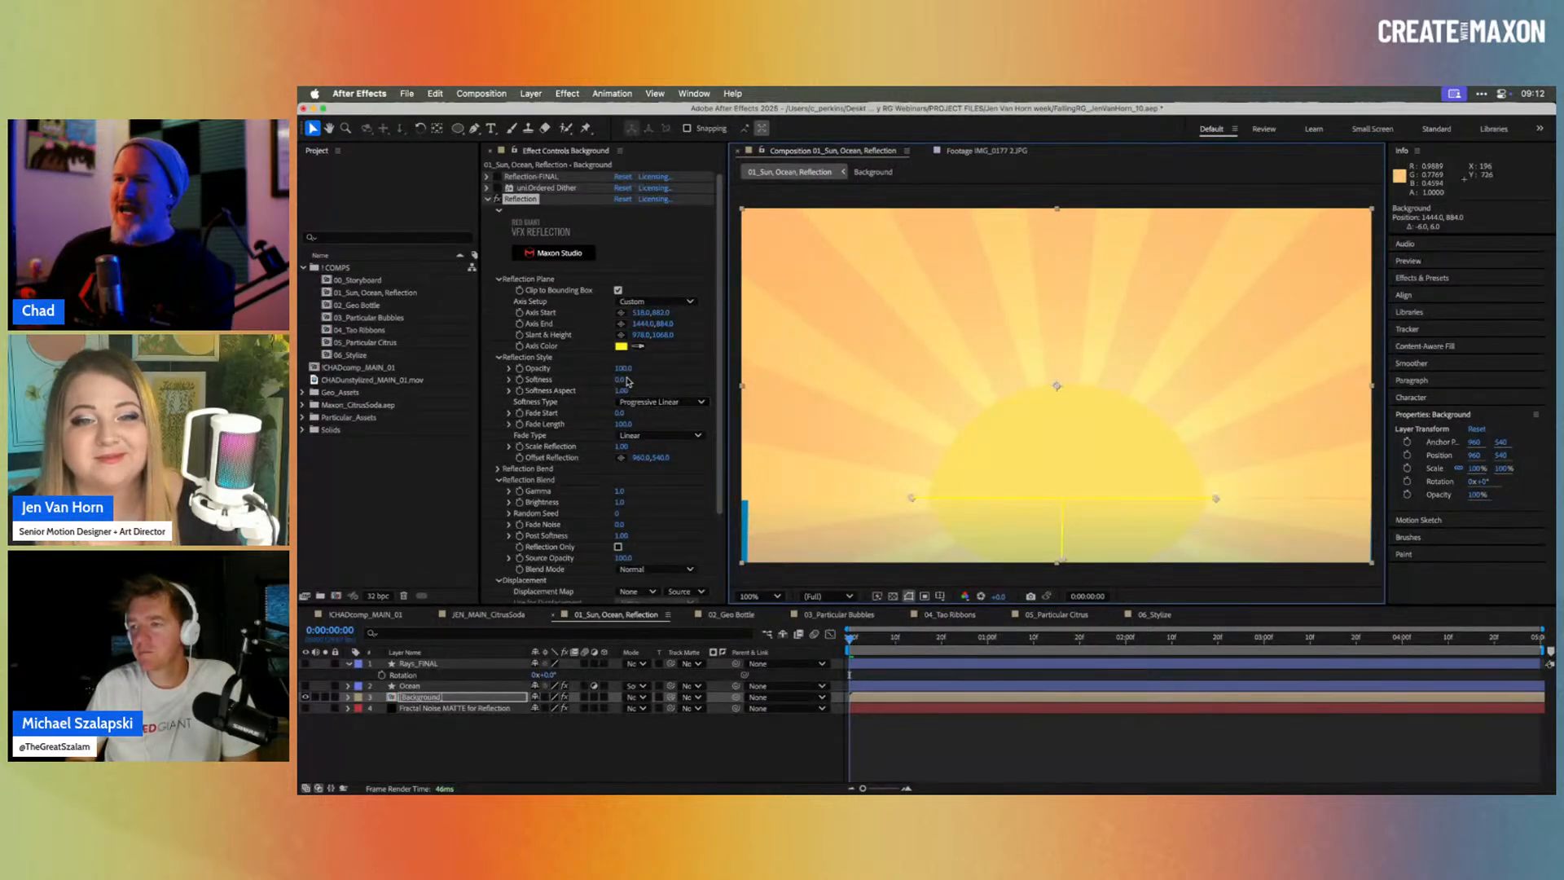
Step: Lower the reflection's opacity slightly and set its Fade Length to 27
drag(624, 368, 620, 368)
drag(623, 424, 579, 426)
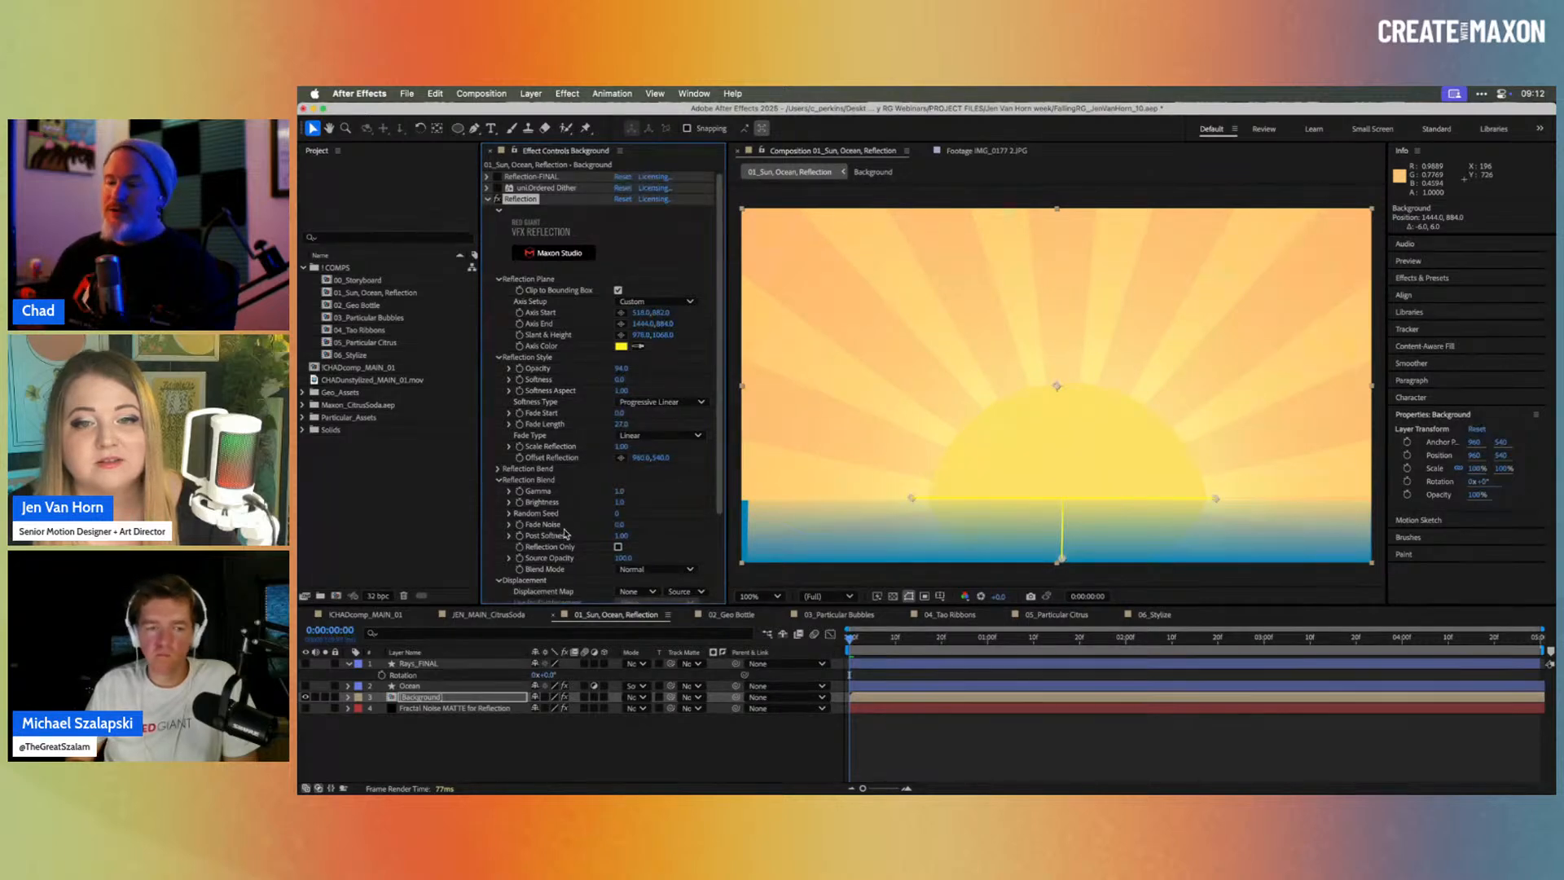
Step: Preview the Fractal Noise MATTE for Reflection layer in motion, with the Background layer hidden, and restore the Background layer's visibility
scroll(570, 521, down, 3)
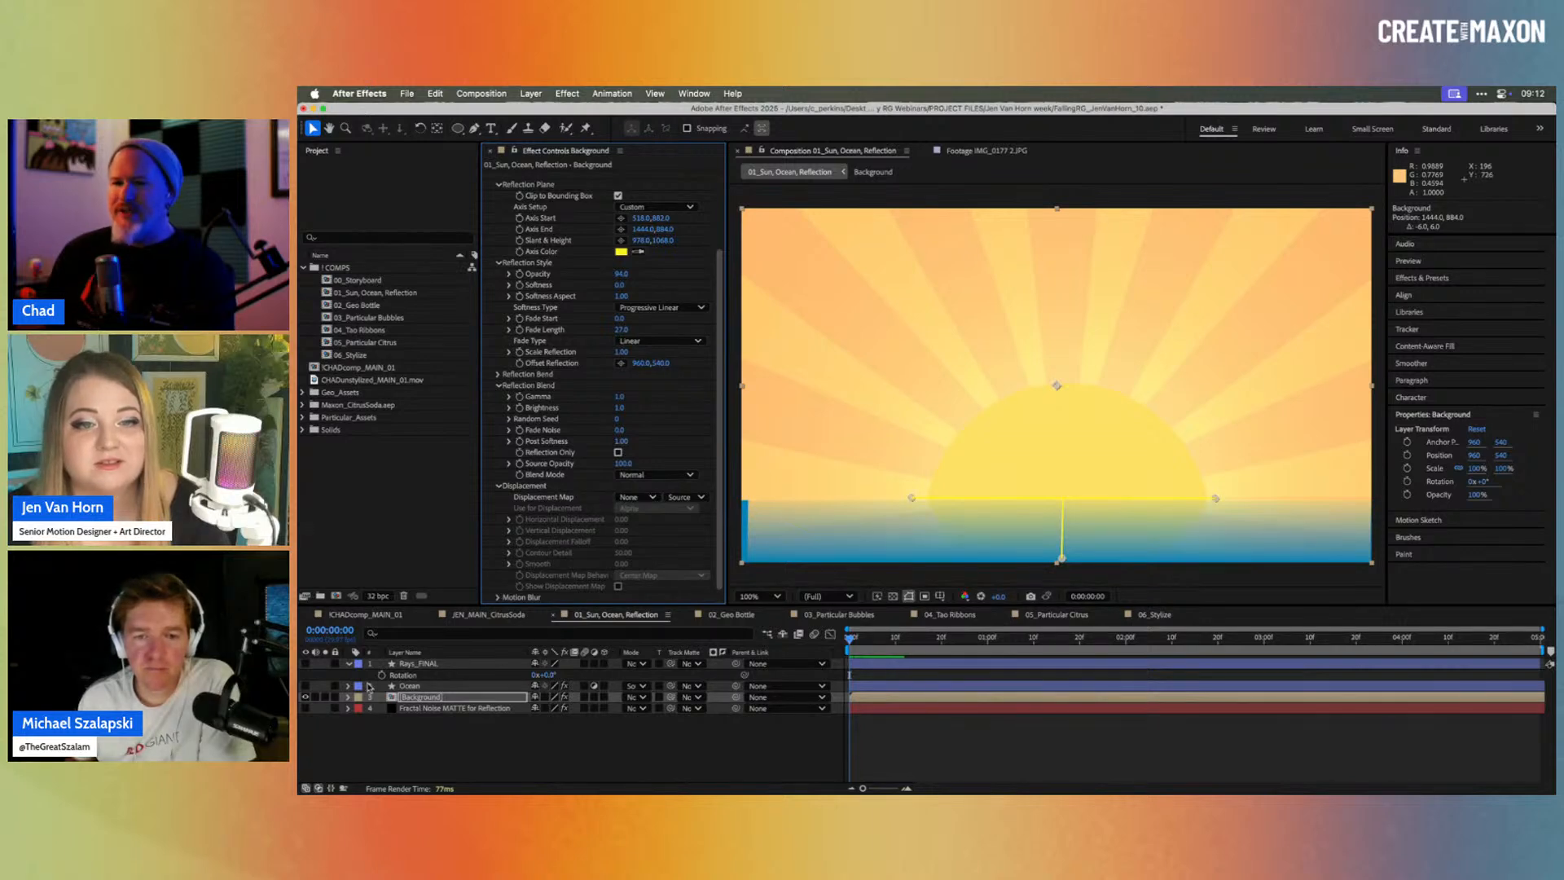
alt+click(305, 707)
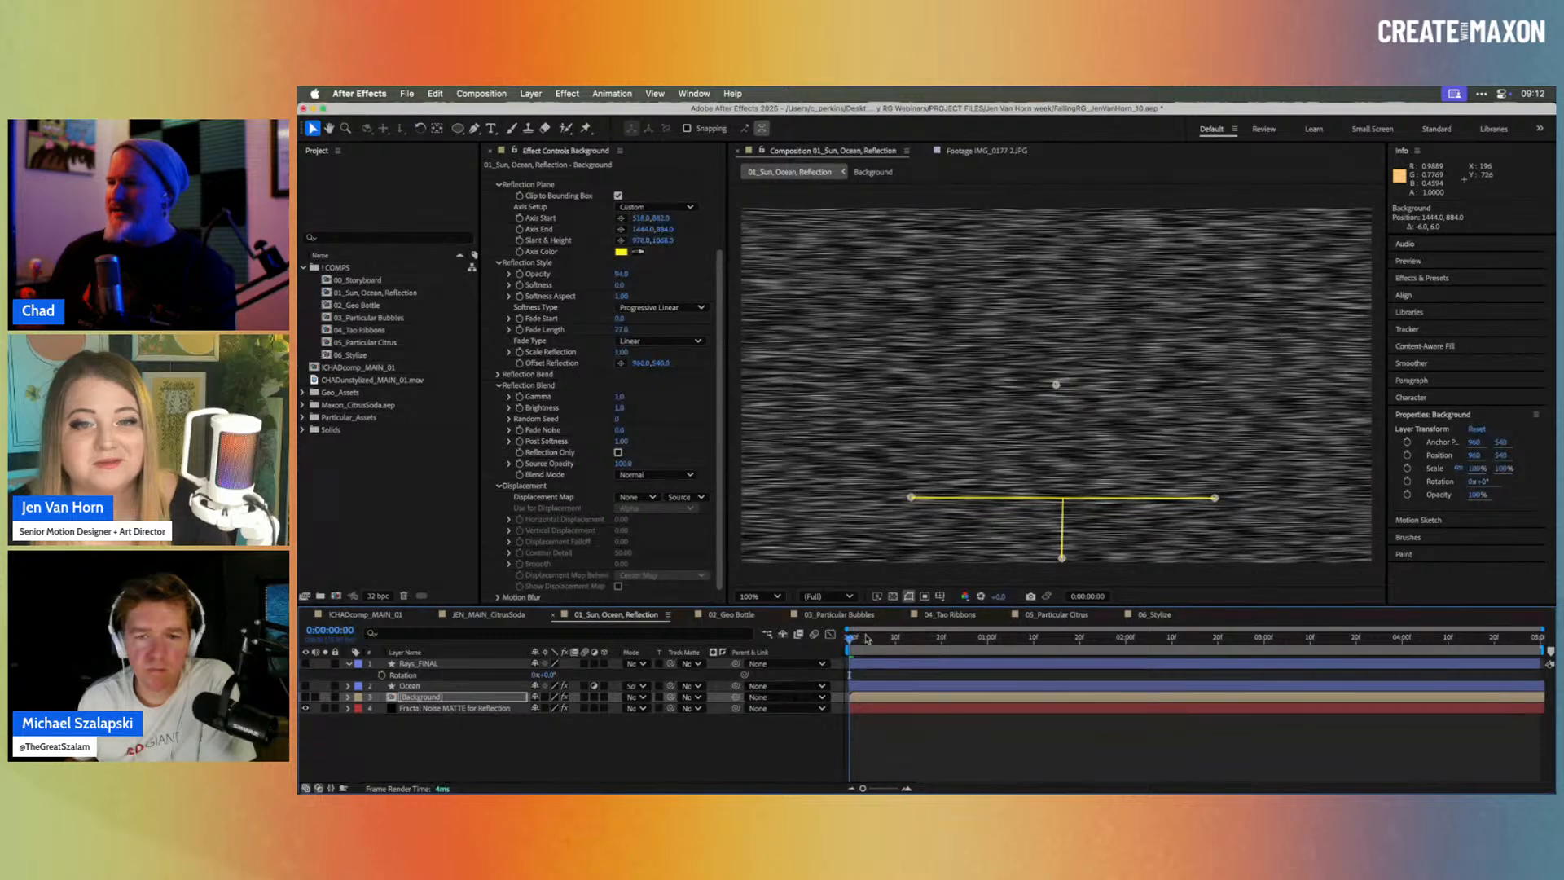
key(space)
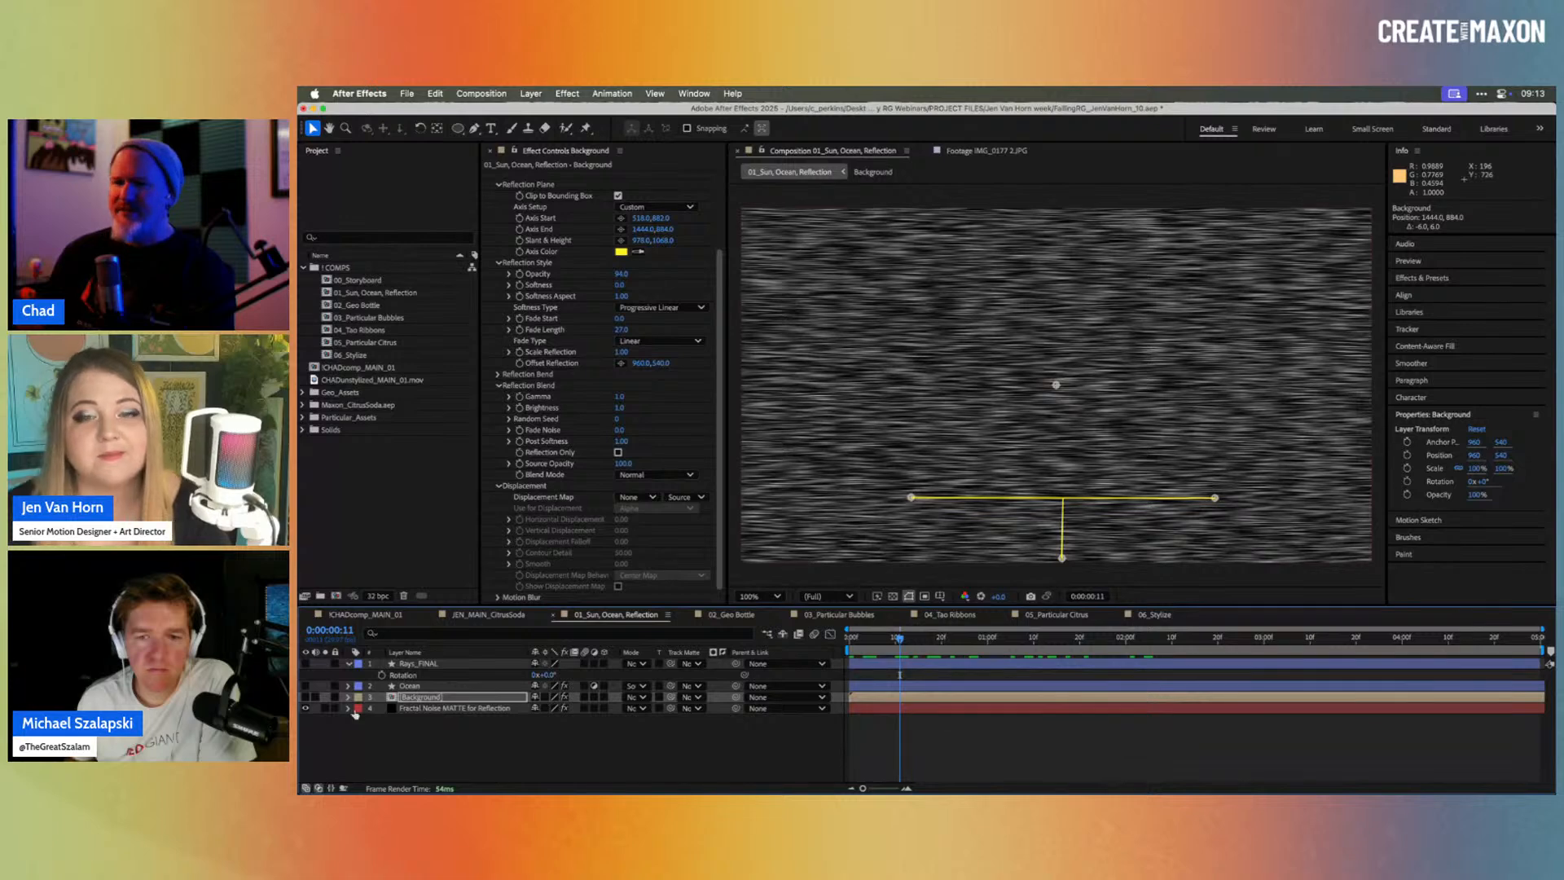
click(305, 708)
click(305, 697)
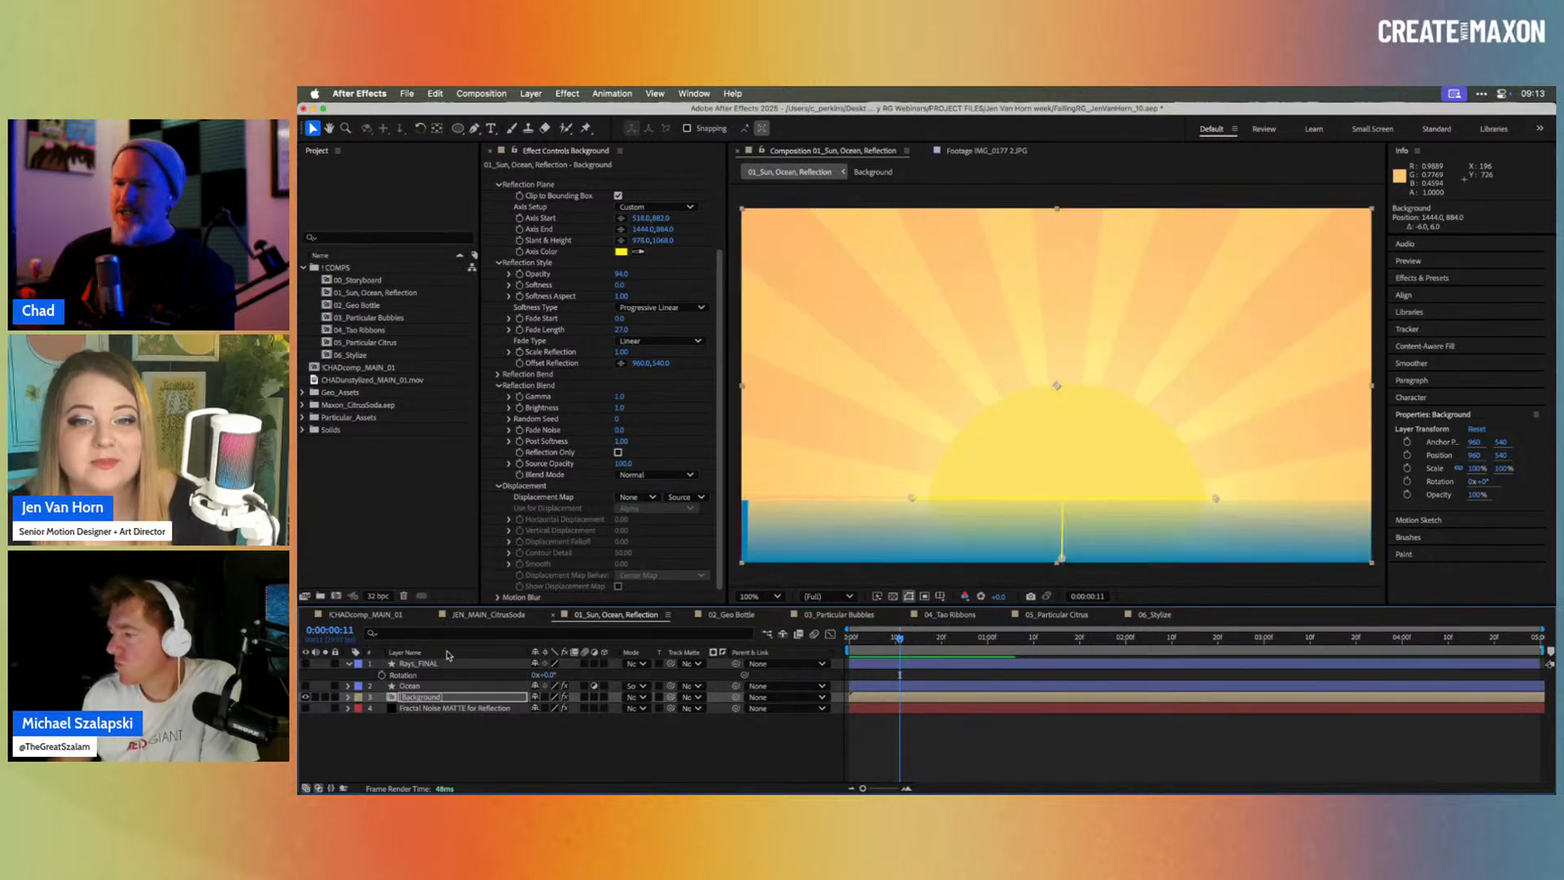
Step: Displace the reflection with the Fractal Noise MATTE for Reflection layer, using Effects & Masks, the Red channel and a Horizontal Displacement of 193
click(635, 495)
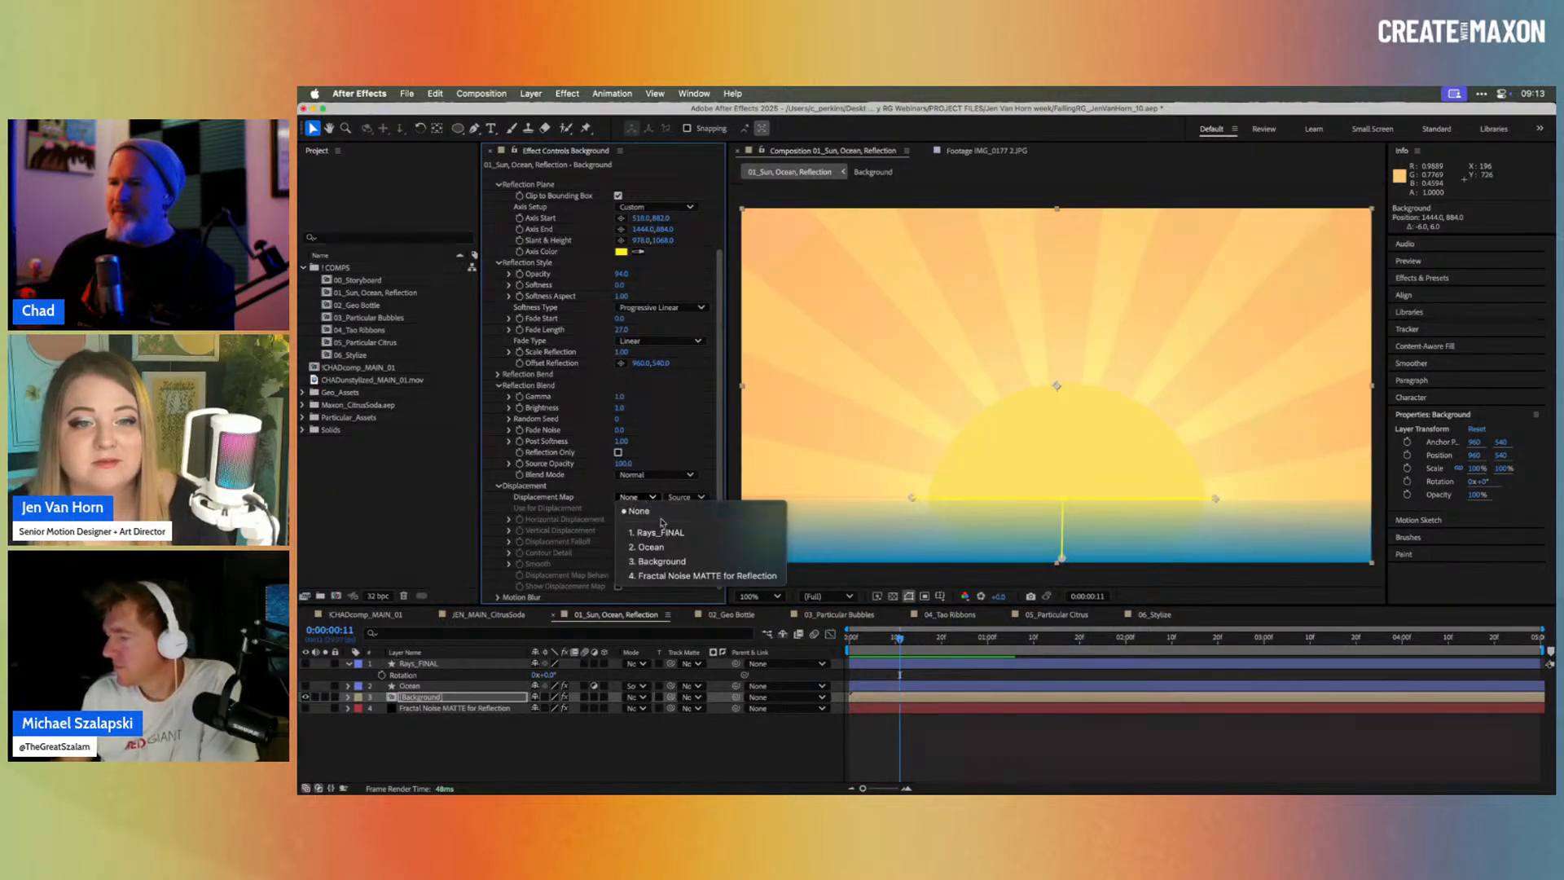
click(676, 576)
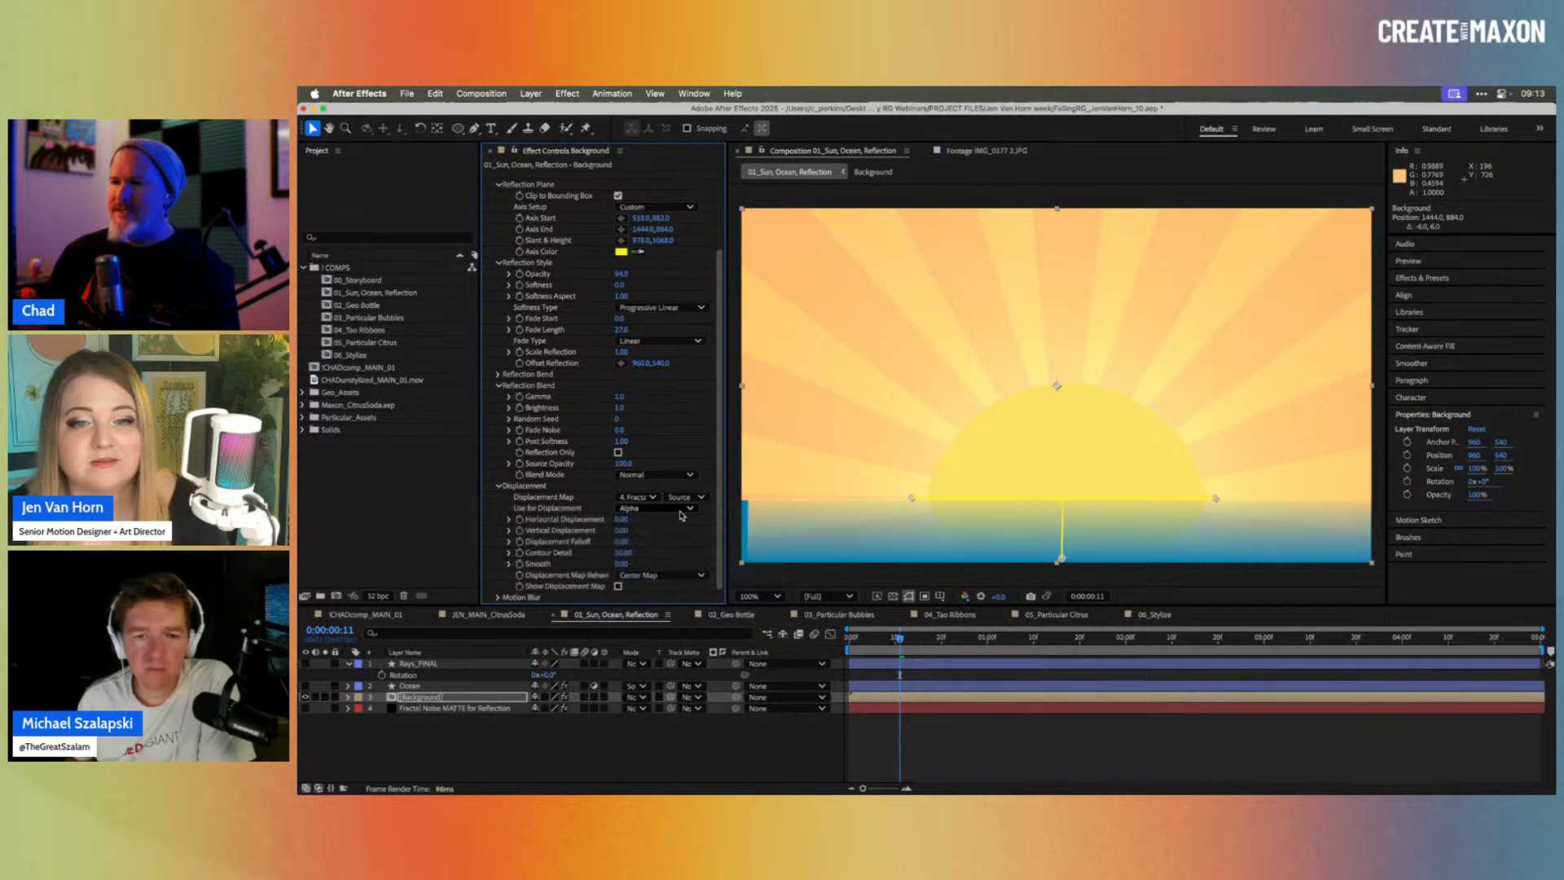
click(685, 497)
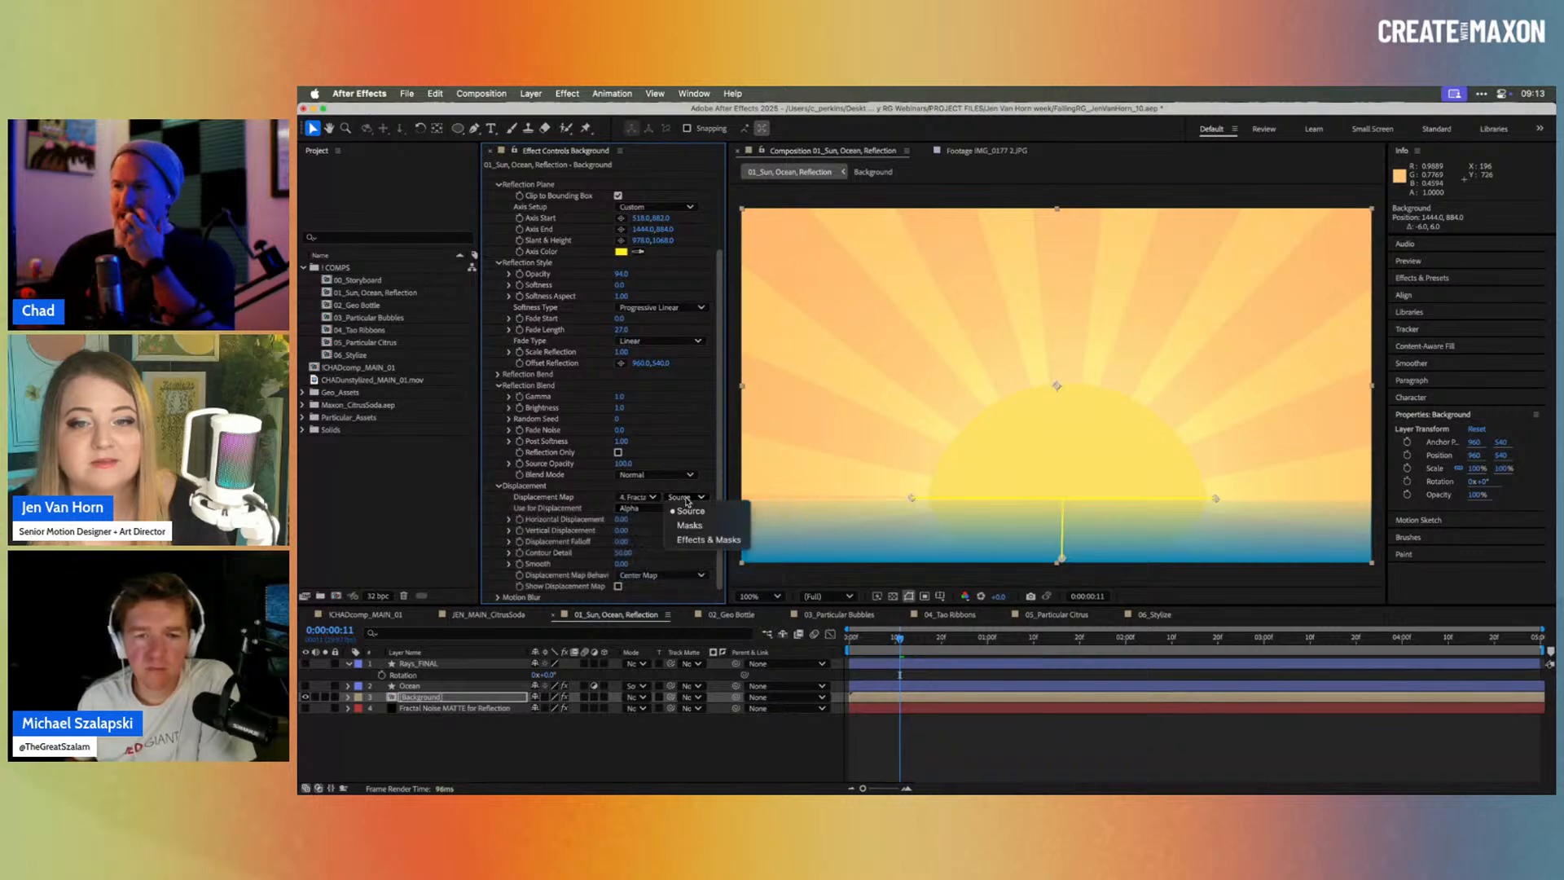
click(705, 539)
click(656, 509)
click(651, 535)
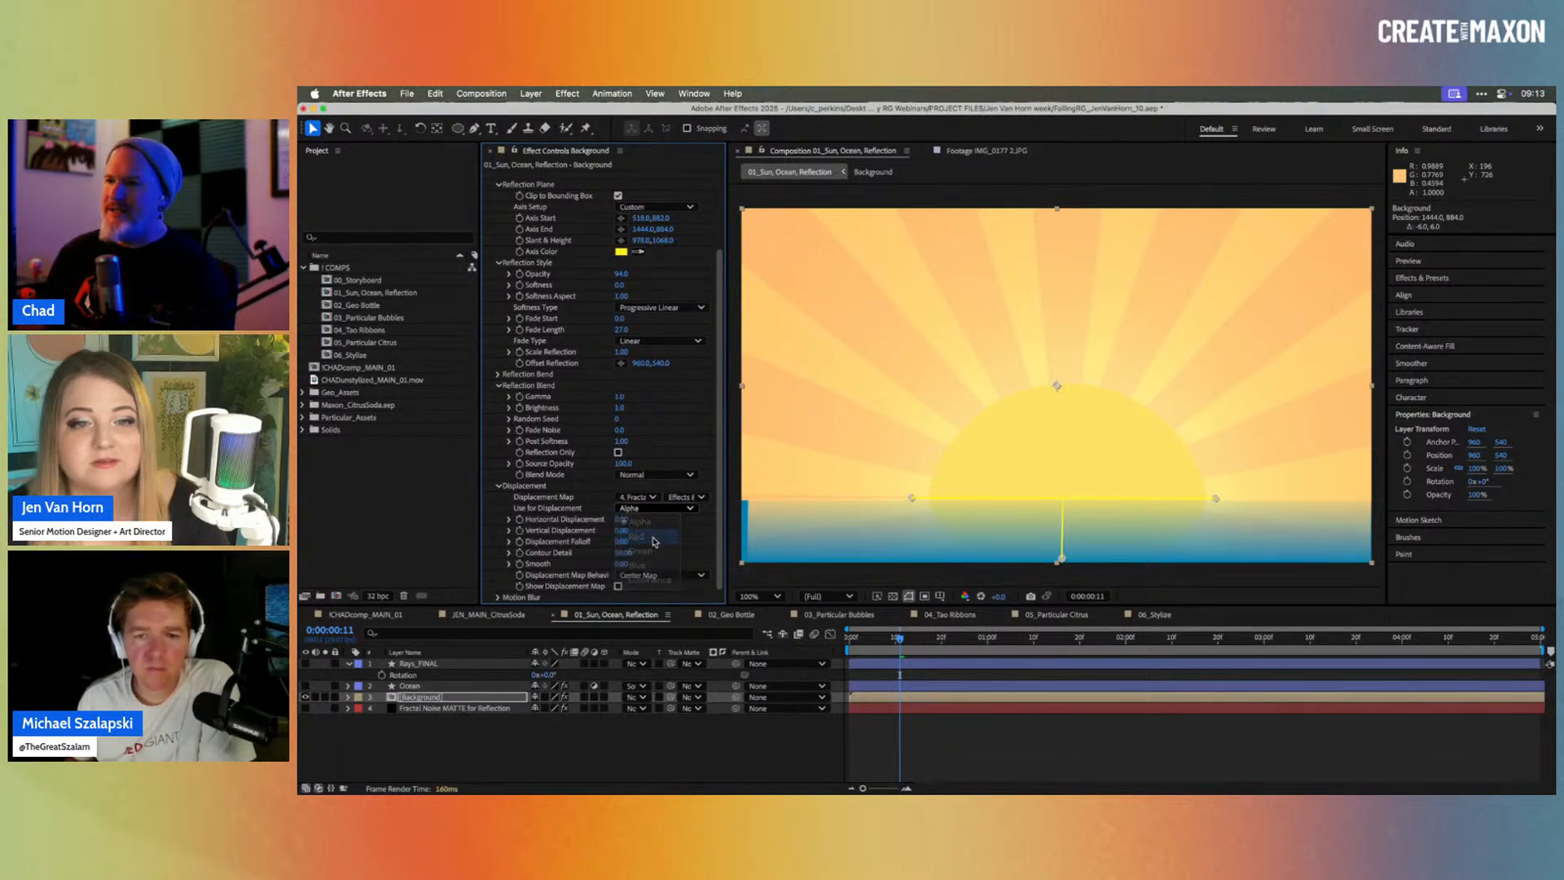
drag(620, 520, 636, 519)
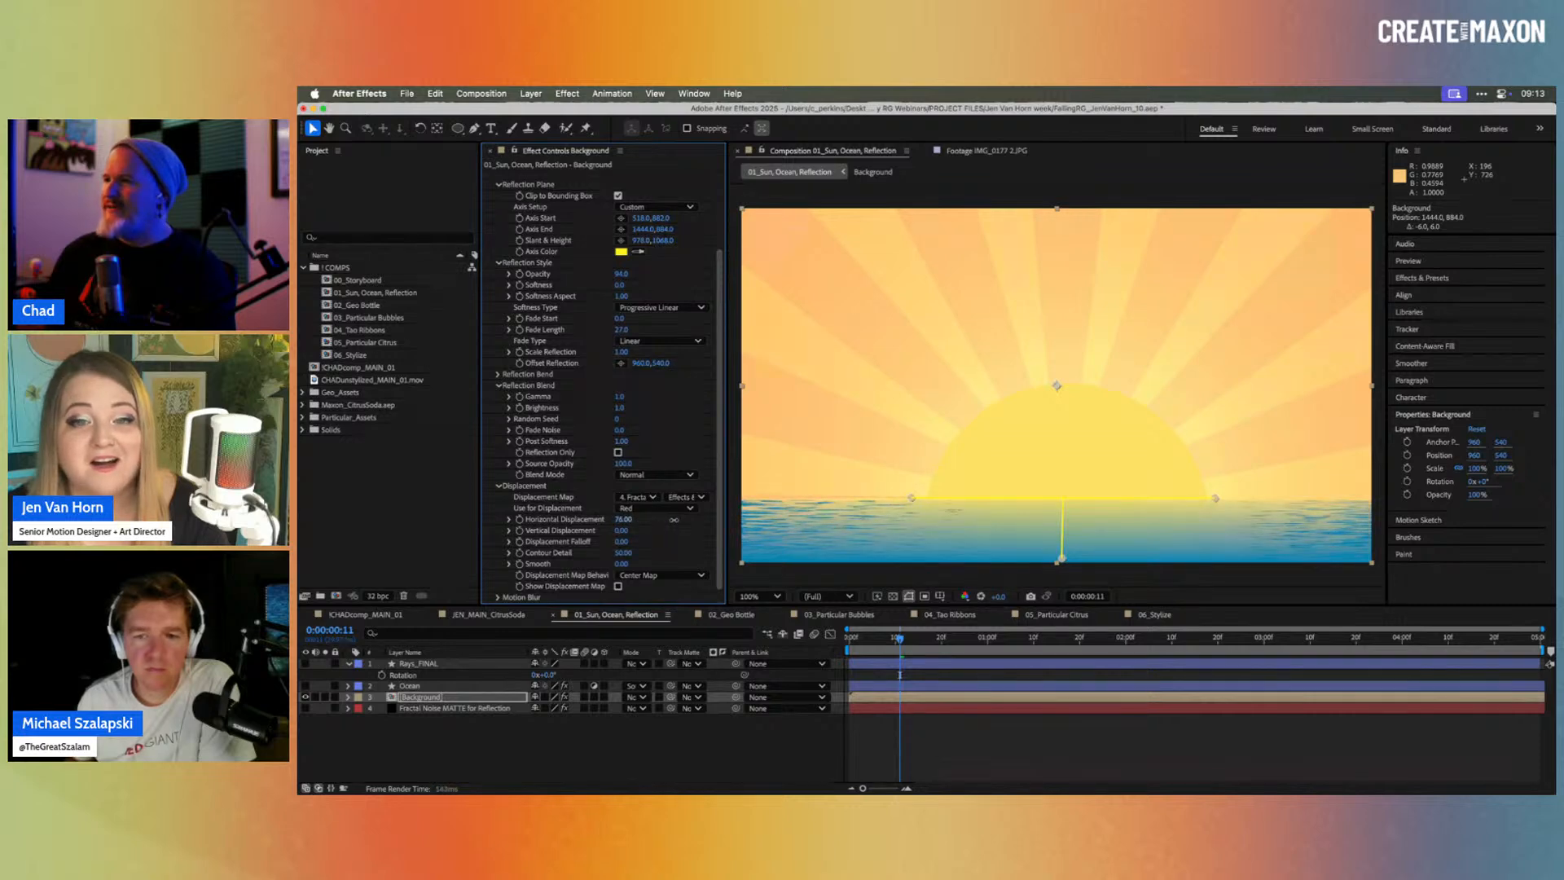
drag(685, 520, 747, 519)
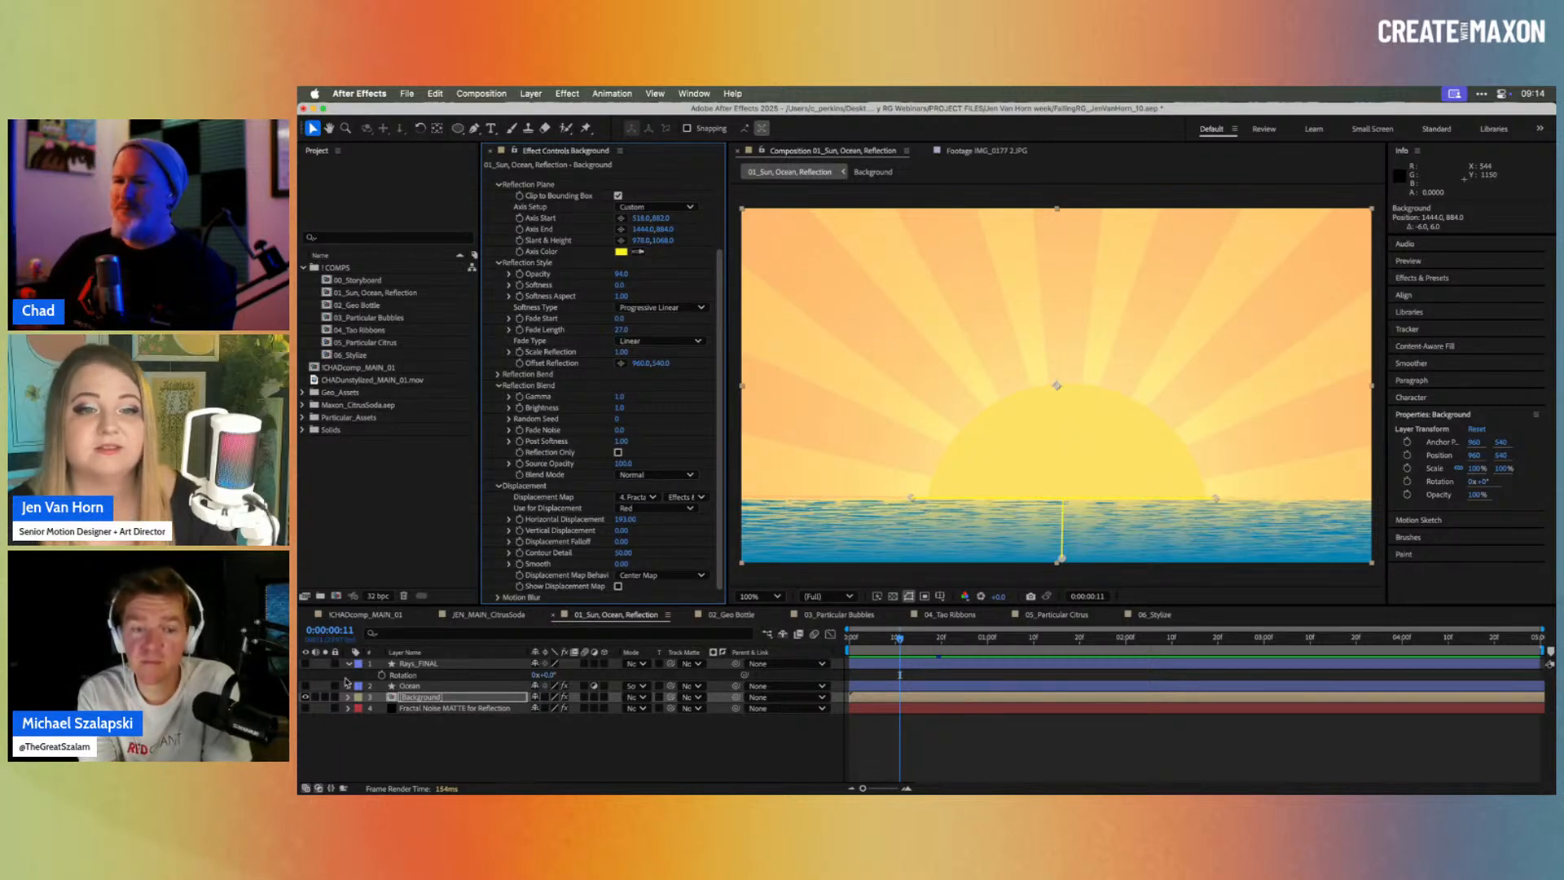
Step: Show the Ocean layer and scrub the composition to 0:00:02:23 to review the water over the reflection
click(305, 686)
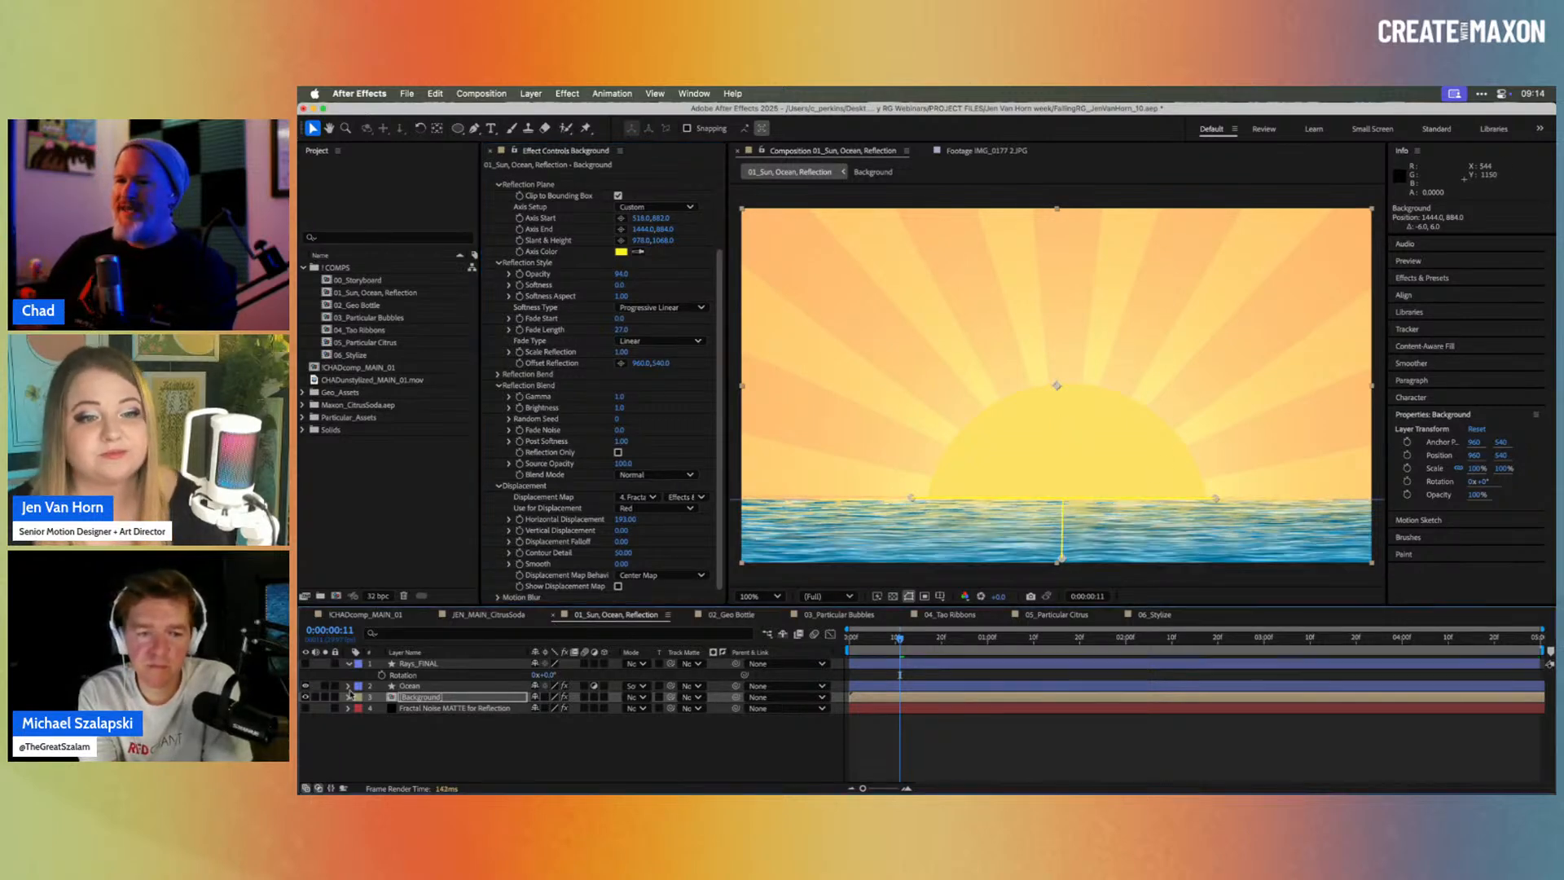
click(409, 686)
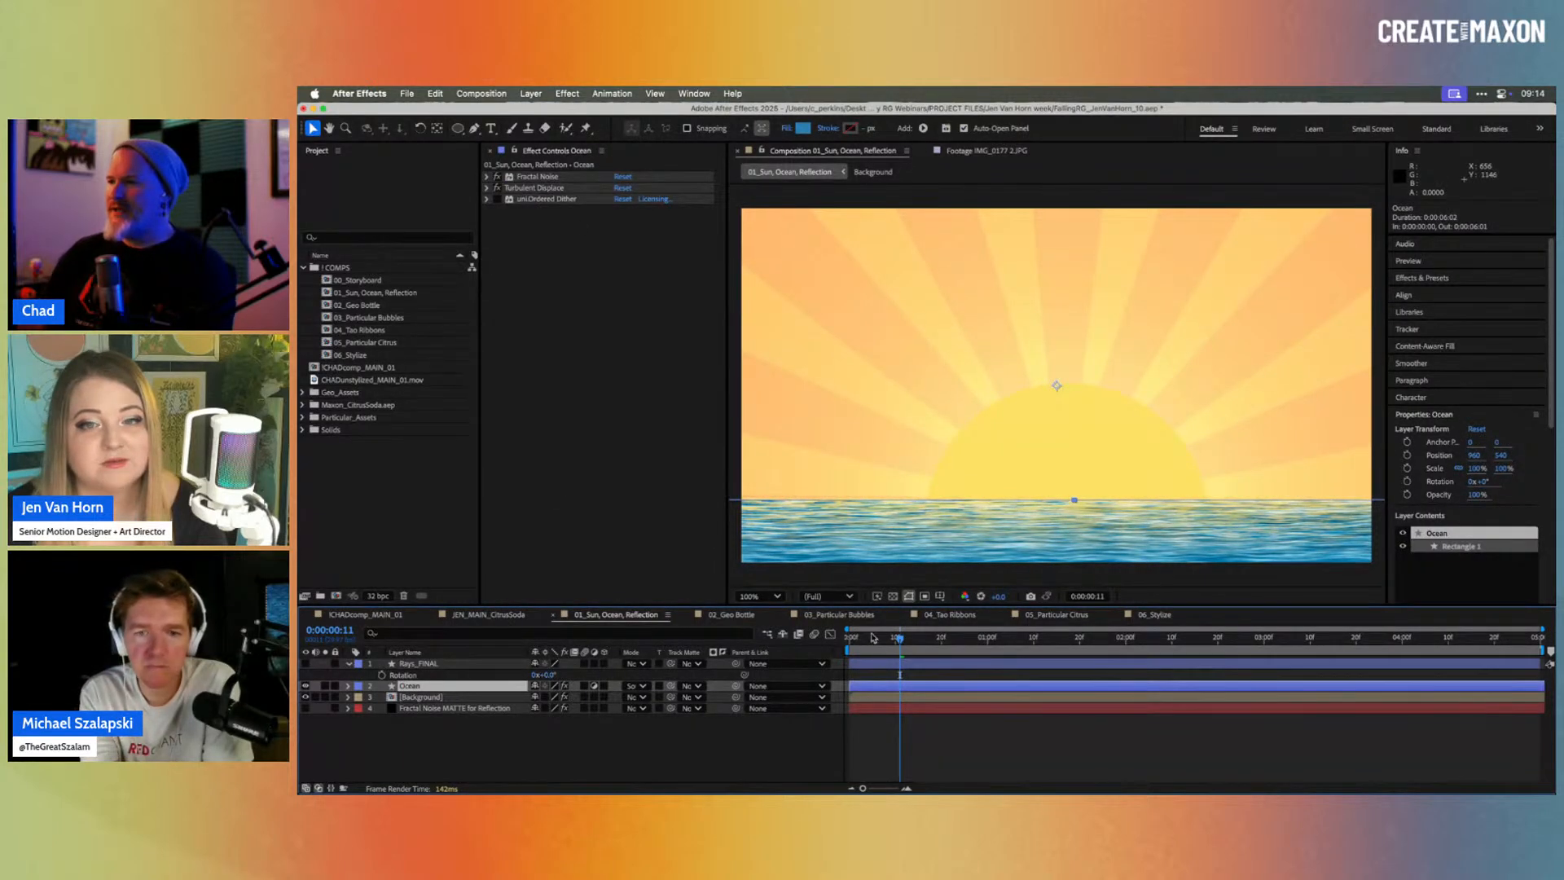
drag(874, 638, 1231, 672)
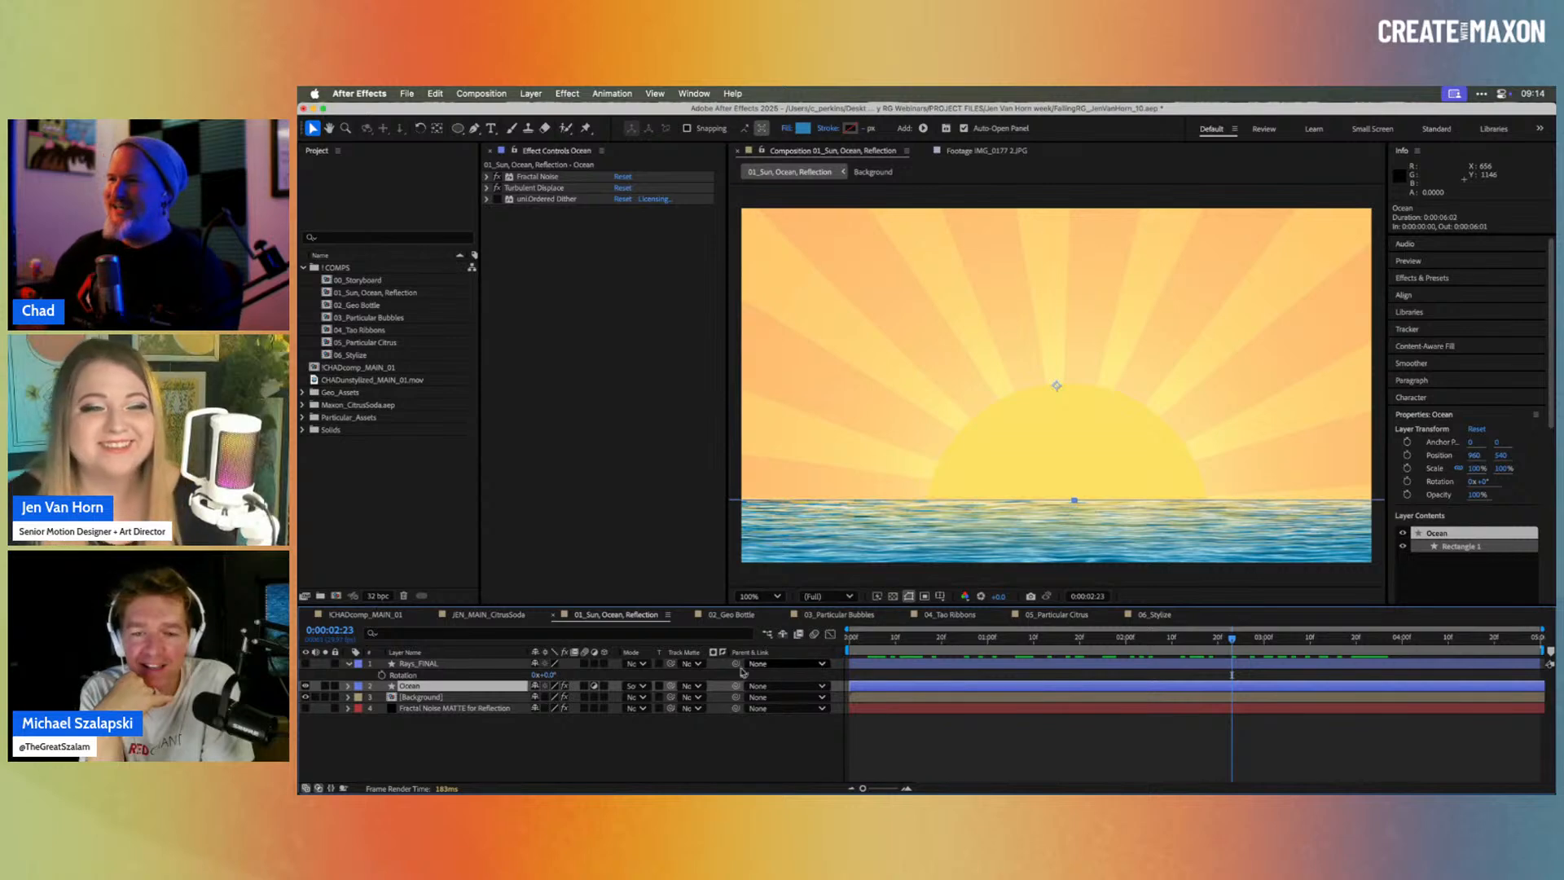
click(708, 737)
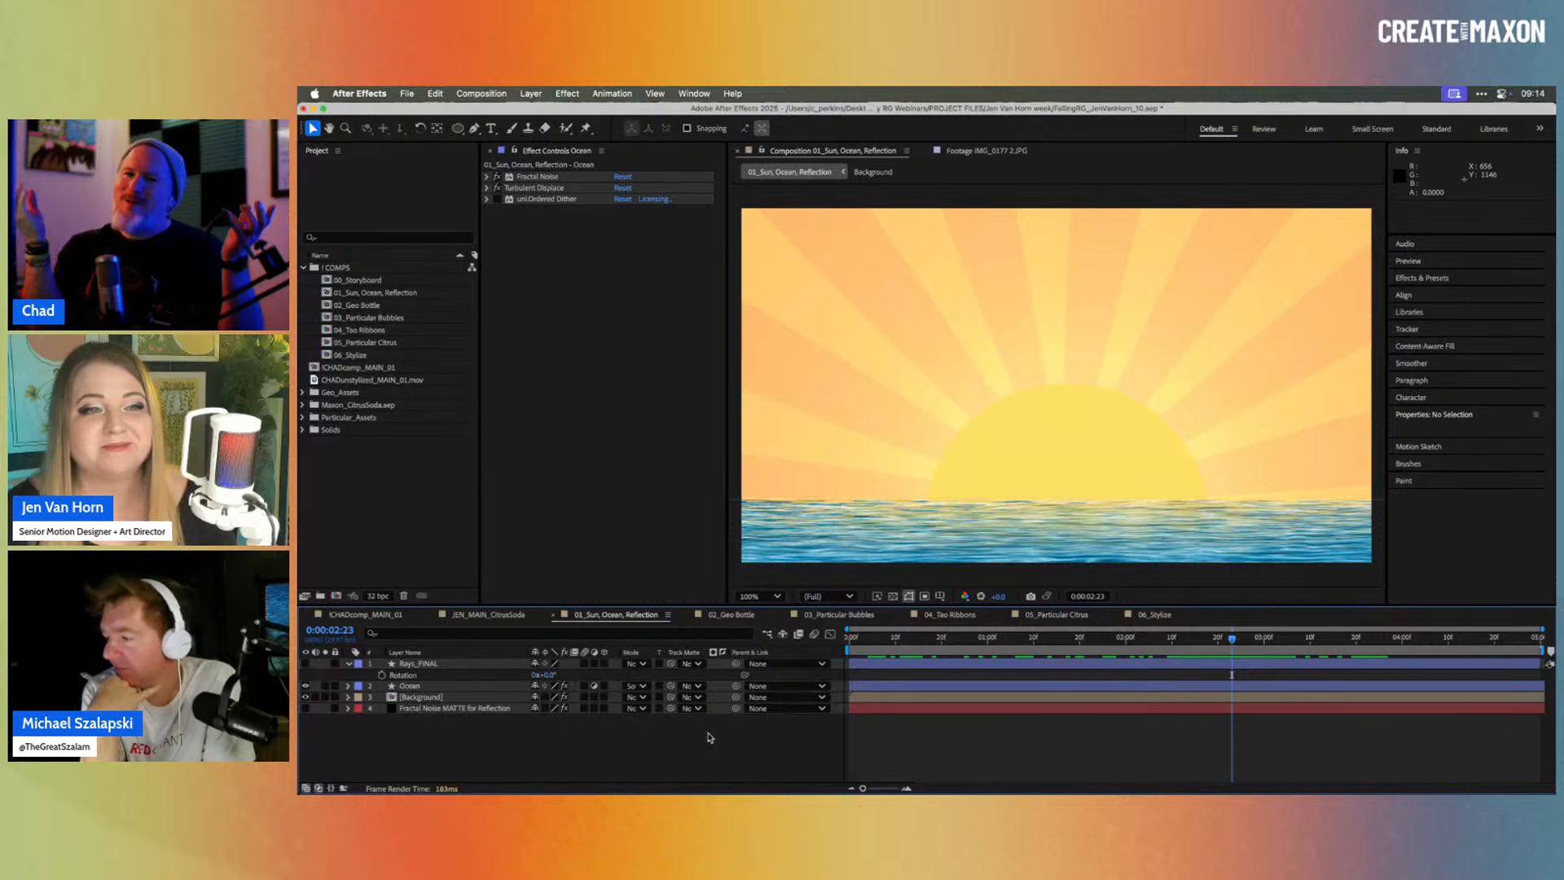
click(730, 617)
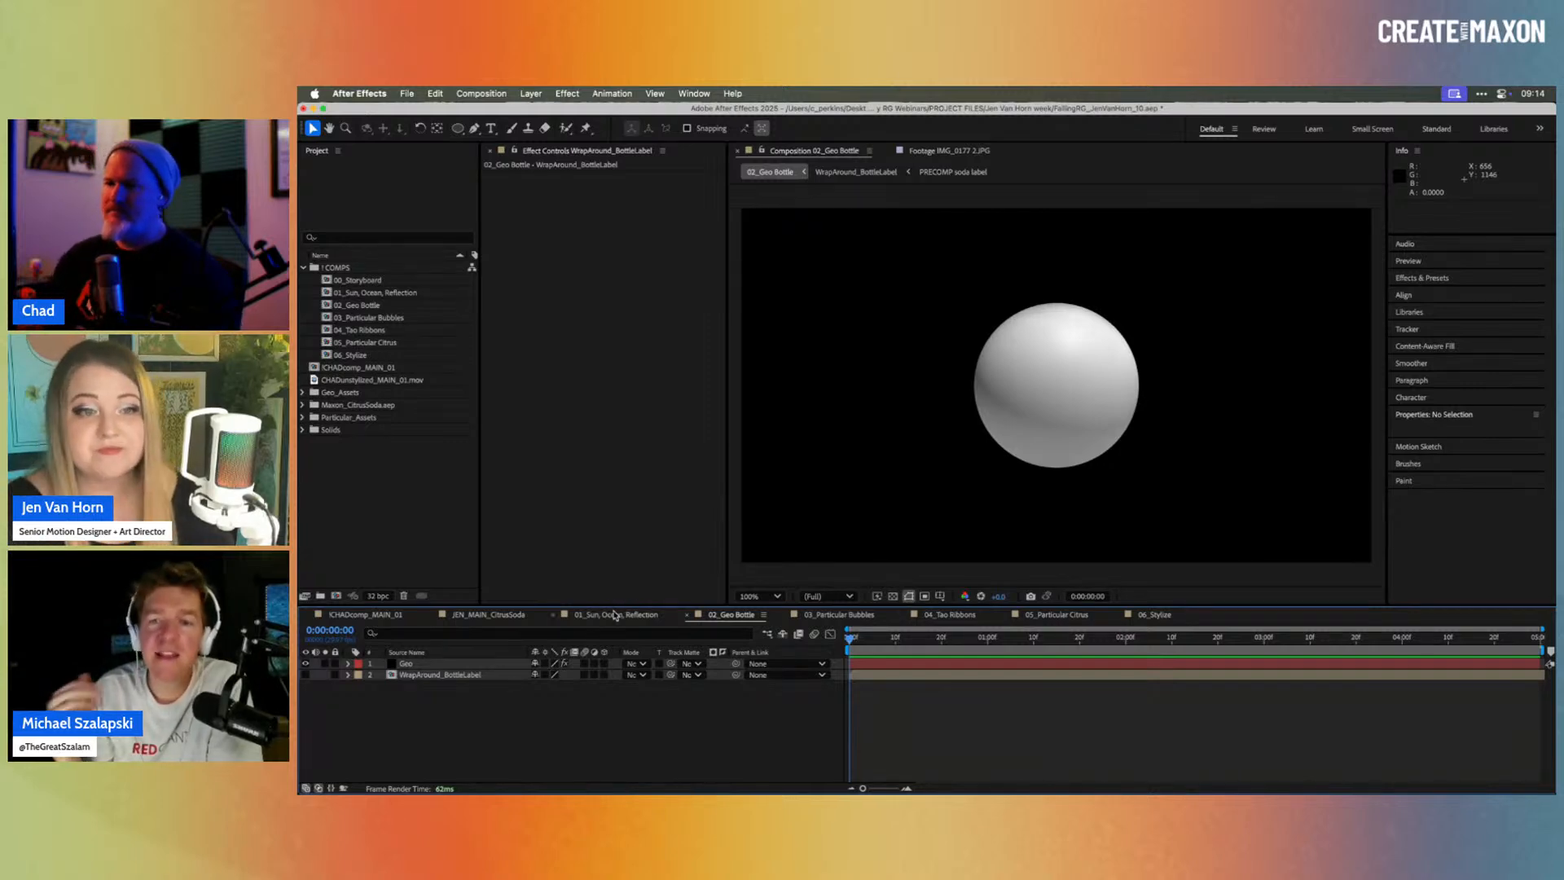
click(646, 613)
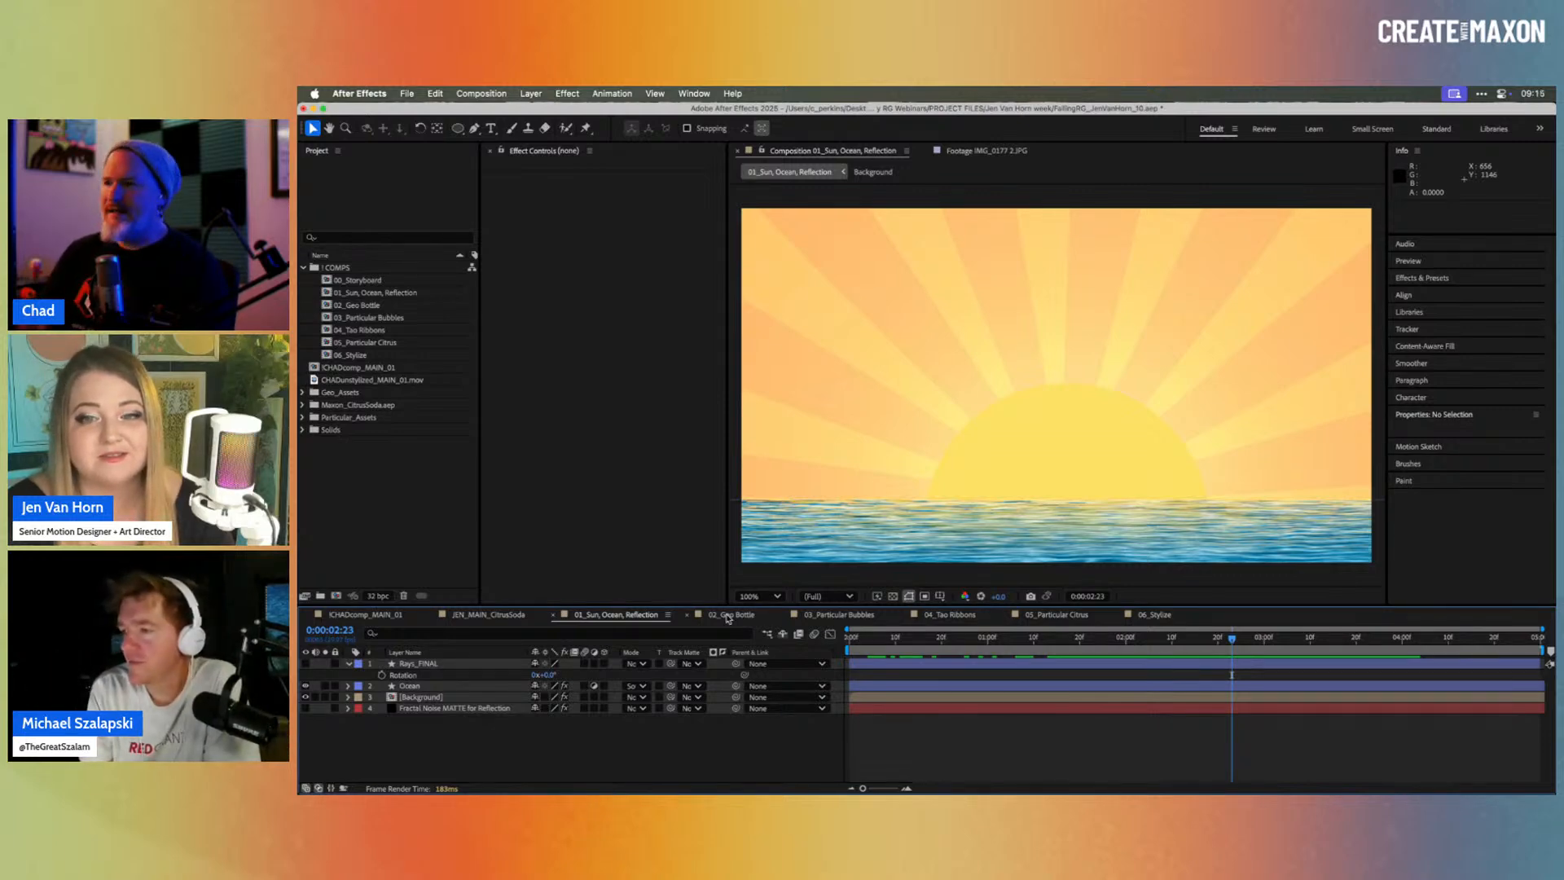
Step: On the Background layer, disable the new Reflection effect and enable Reflection-FINAL and uni.Ordered Dither
click(480, 697)
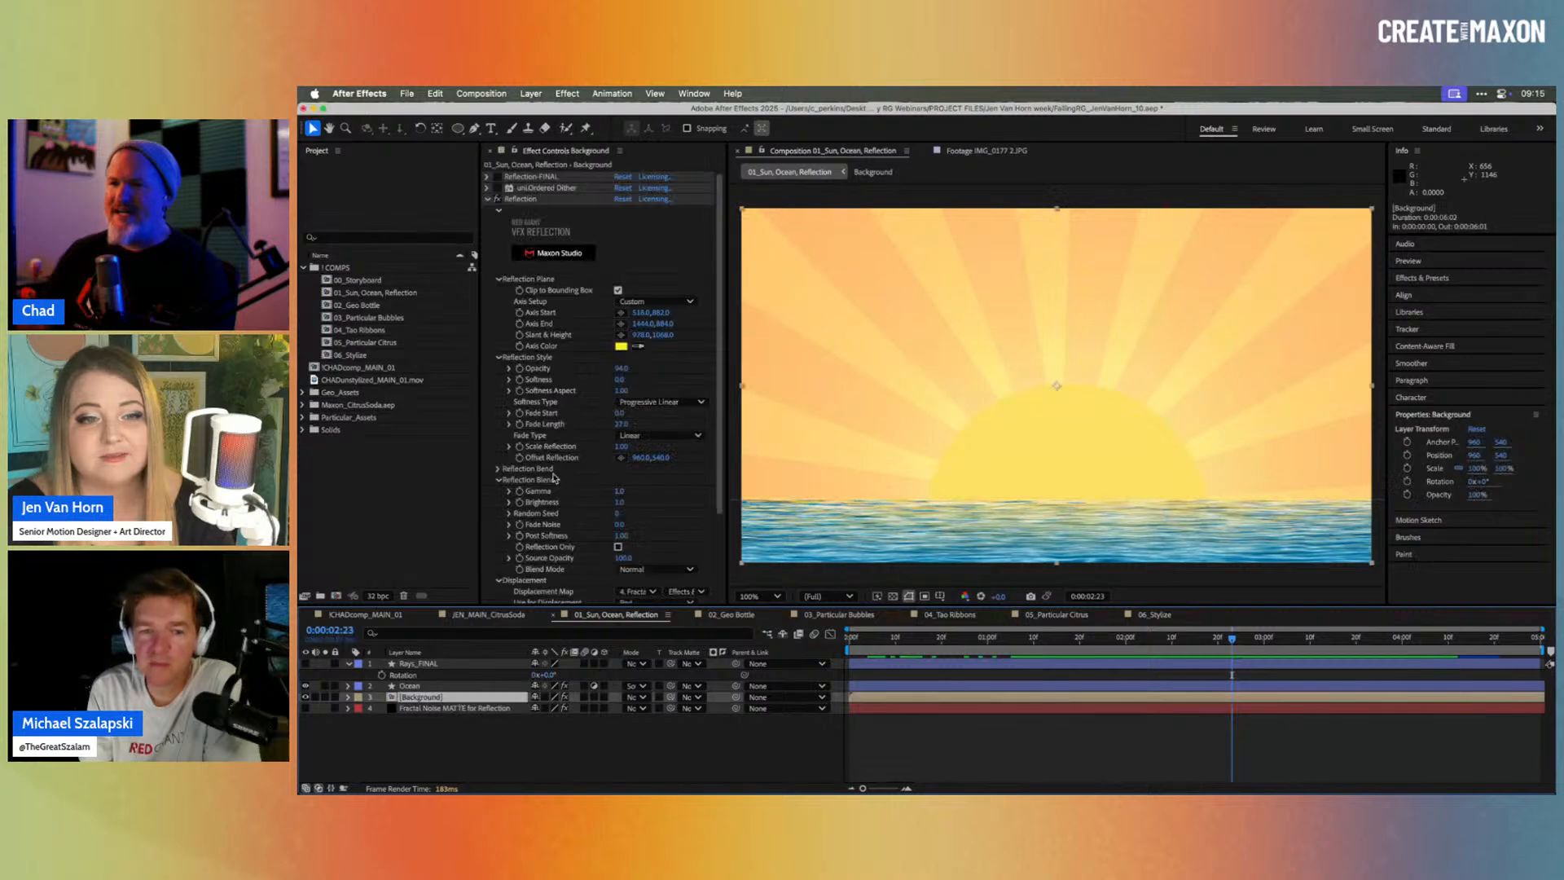
click(488, 200)
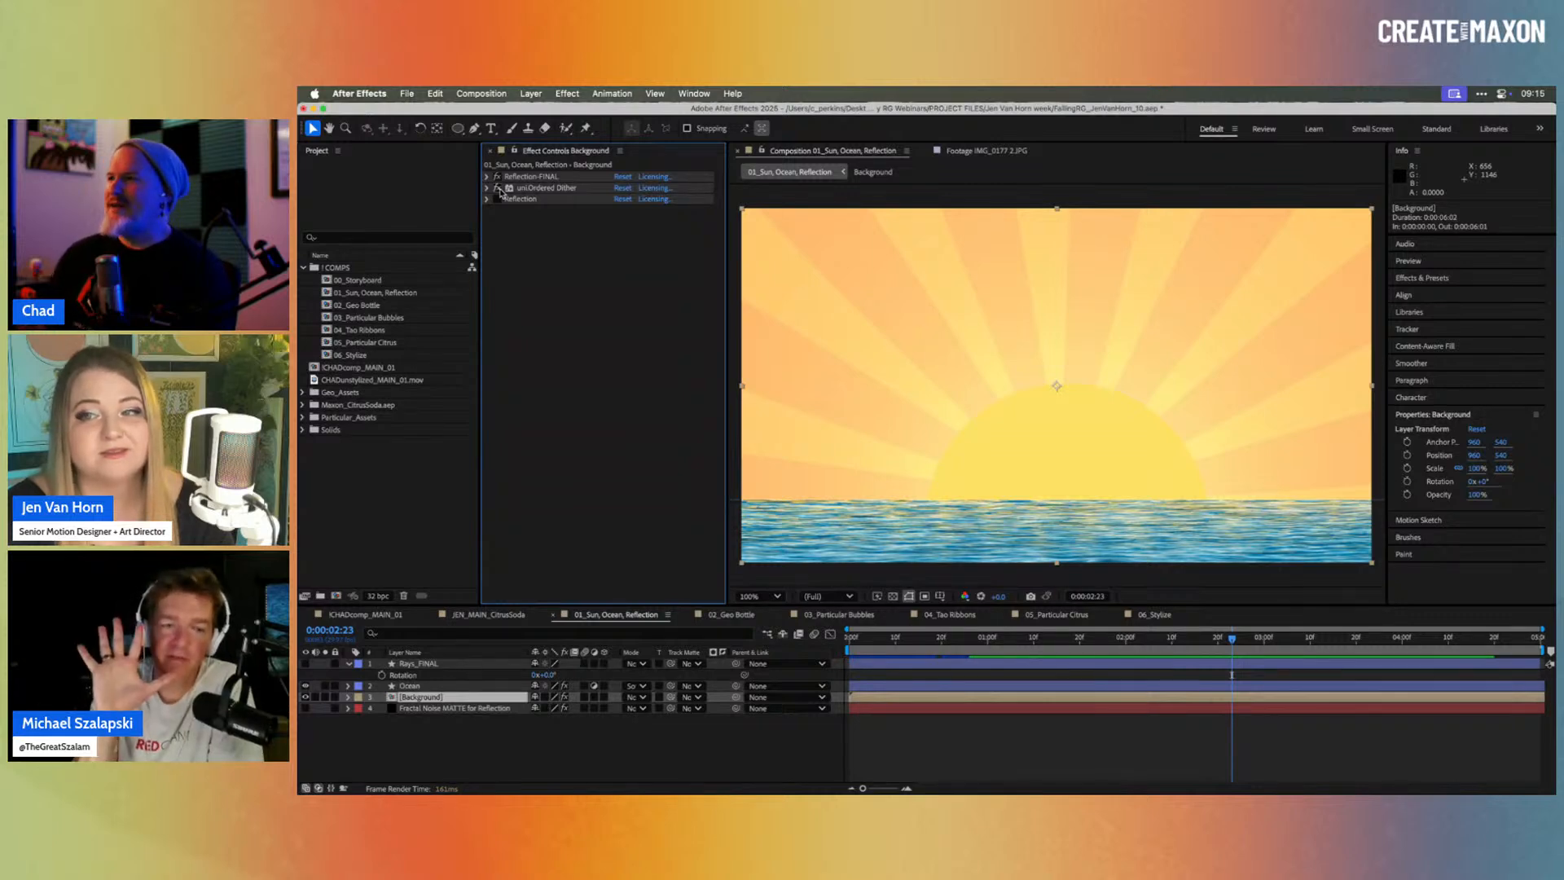
click(498, 188)
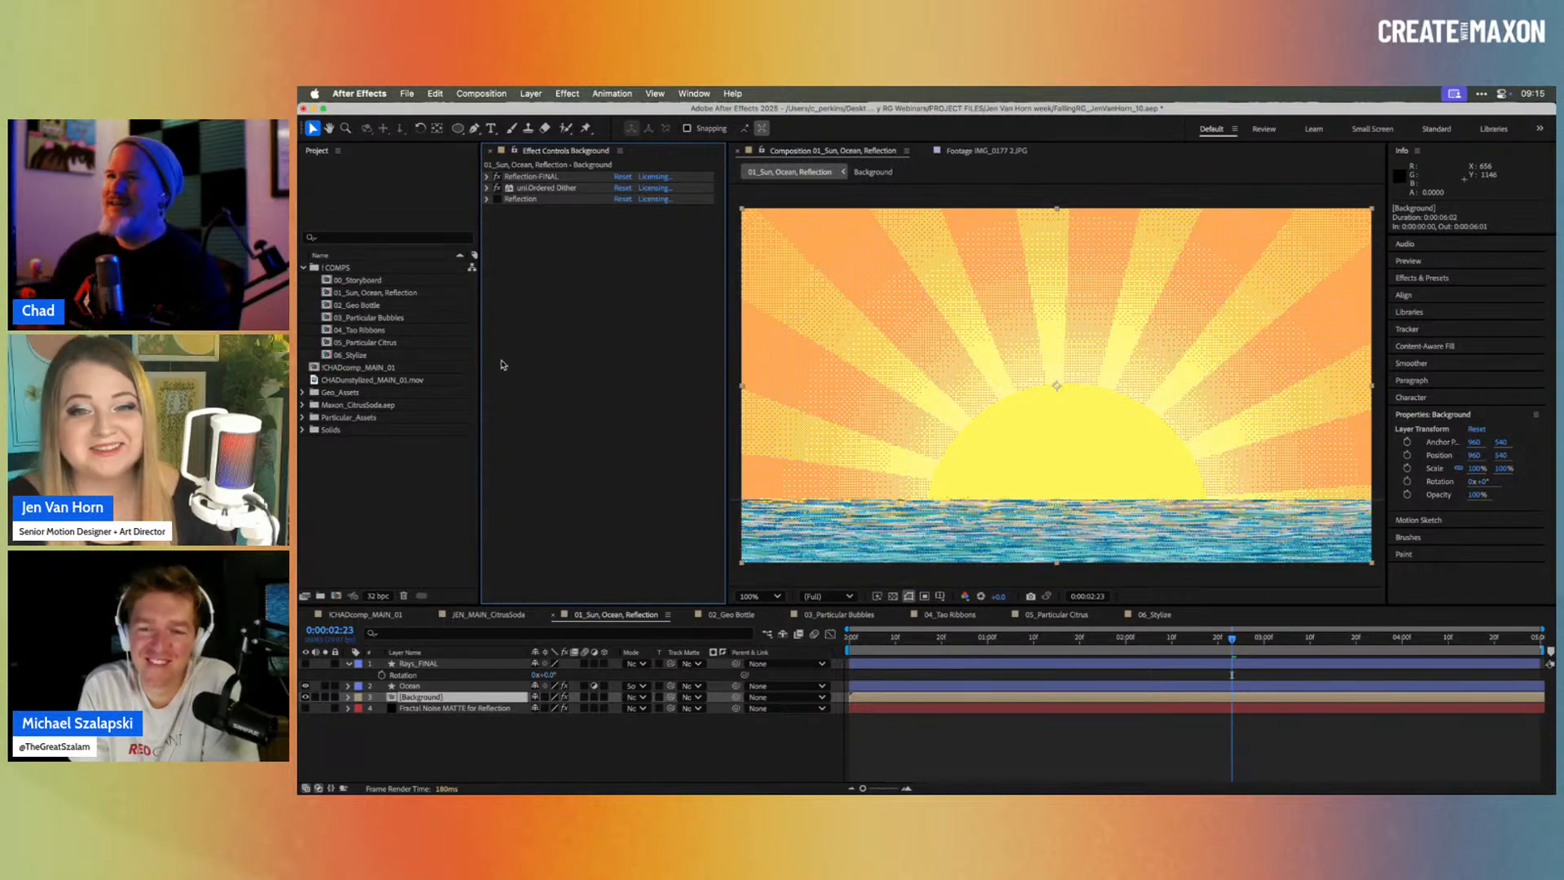
Step: Hide the Ocean layer and scrub through the composition to review the dithered background animation
drag(1059, 640, 1011, 643)
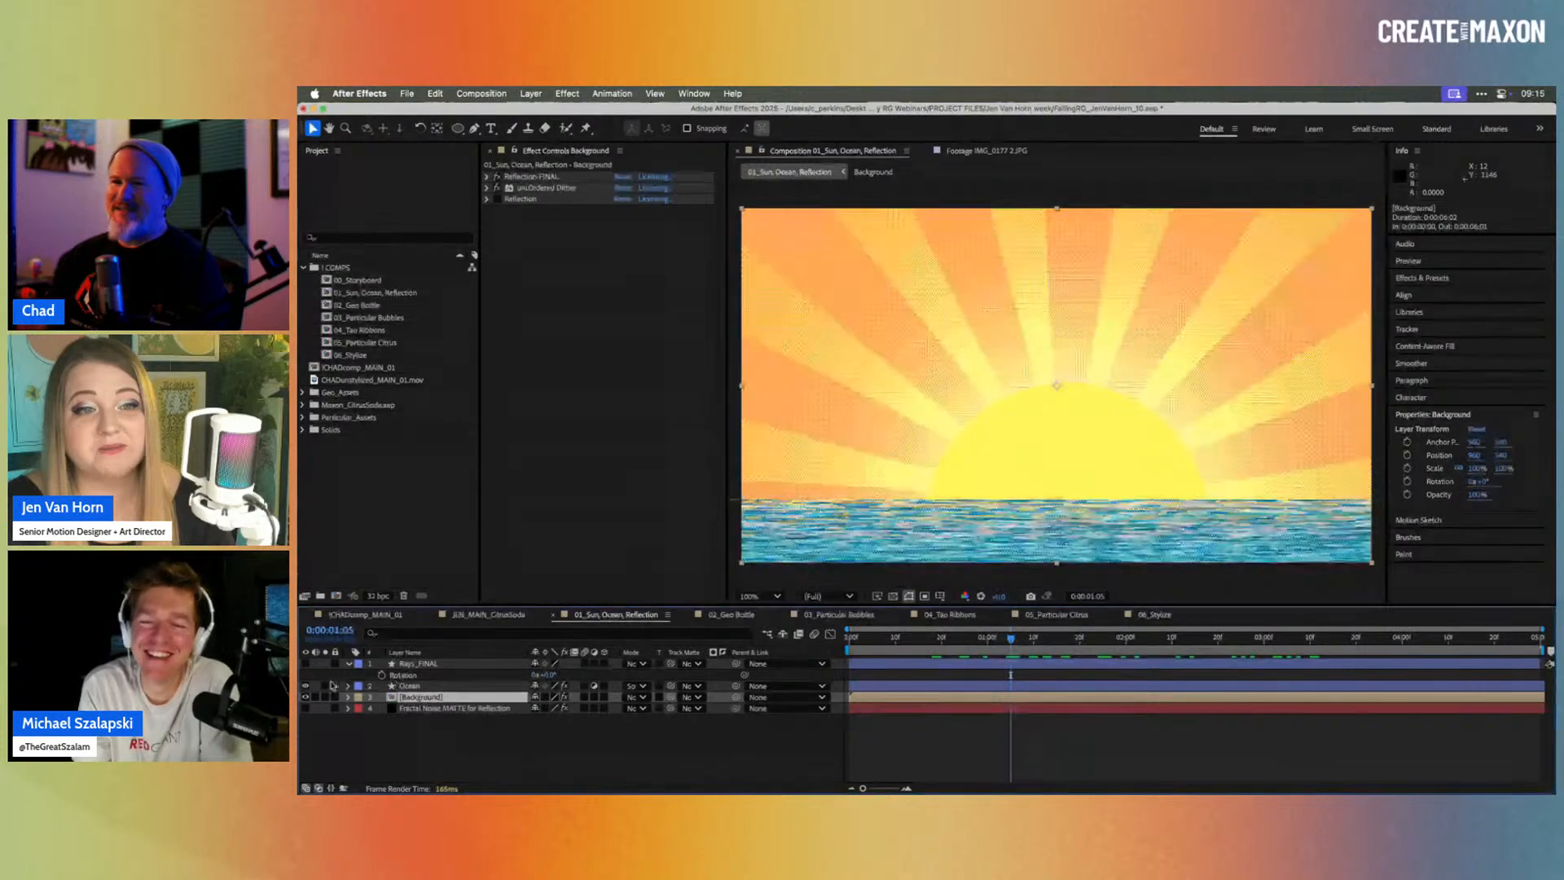
click(307, 686)
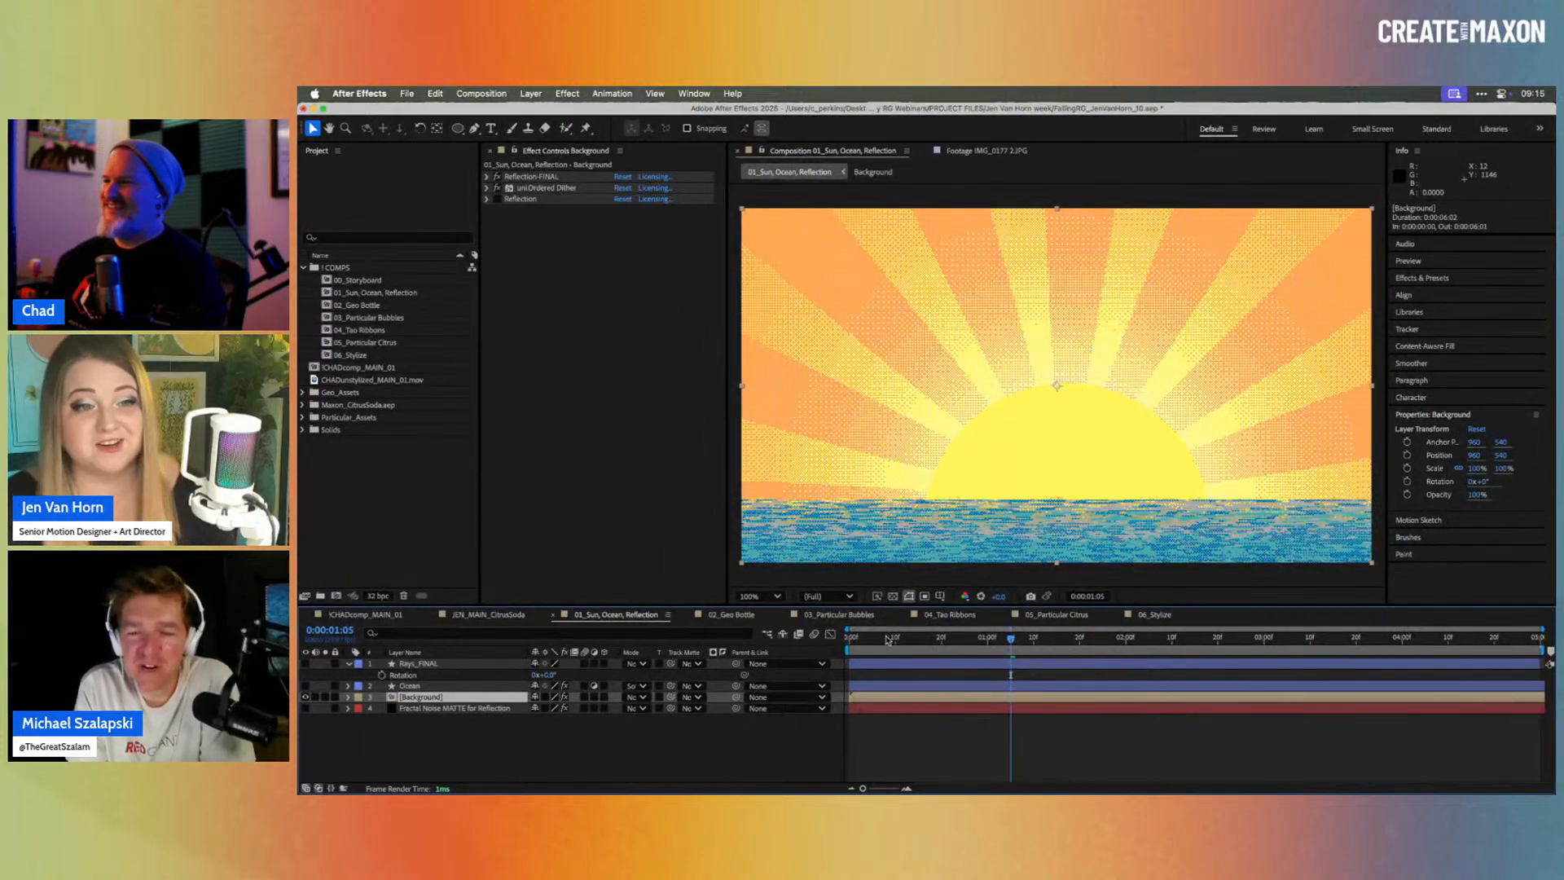
drag(886, 639, 1003, 658)
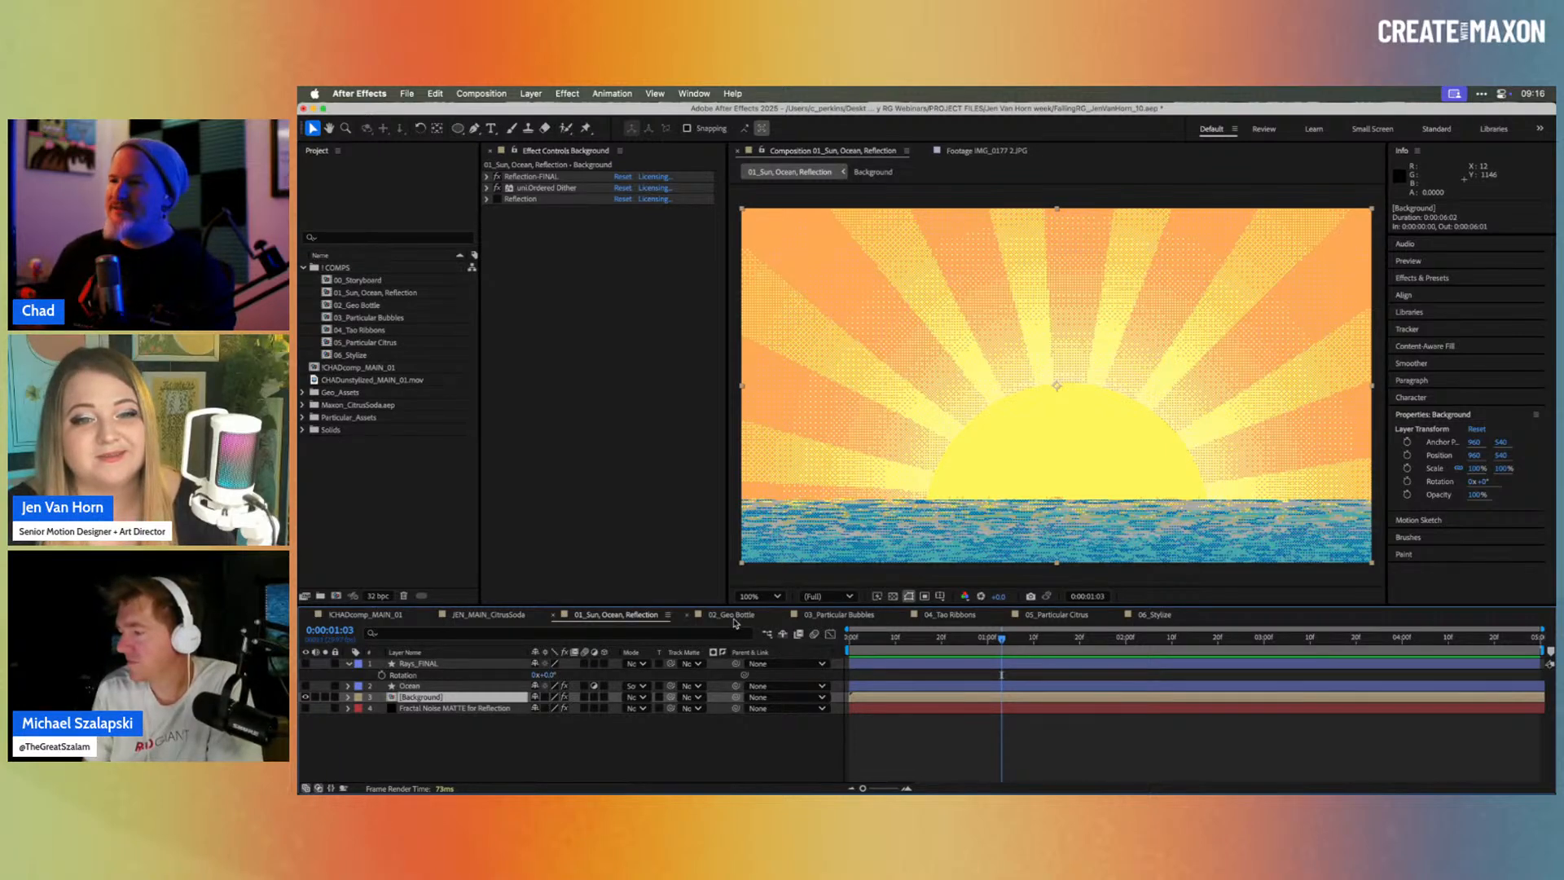
drag(929, 636, 1169, 631)
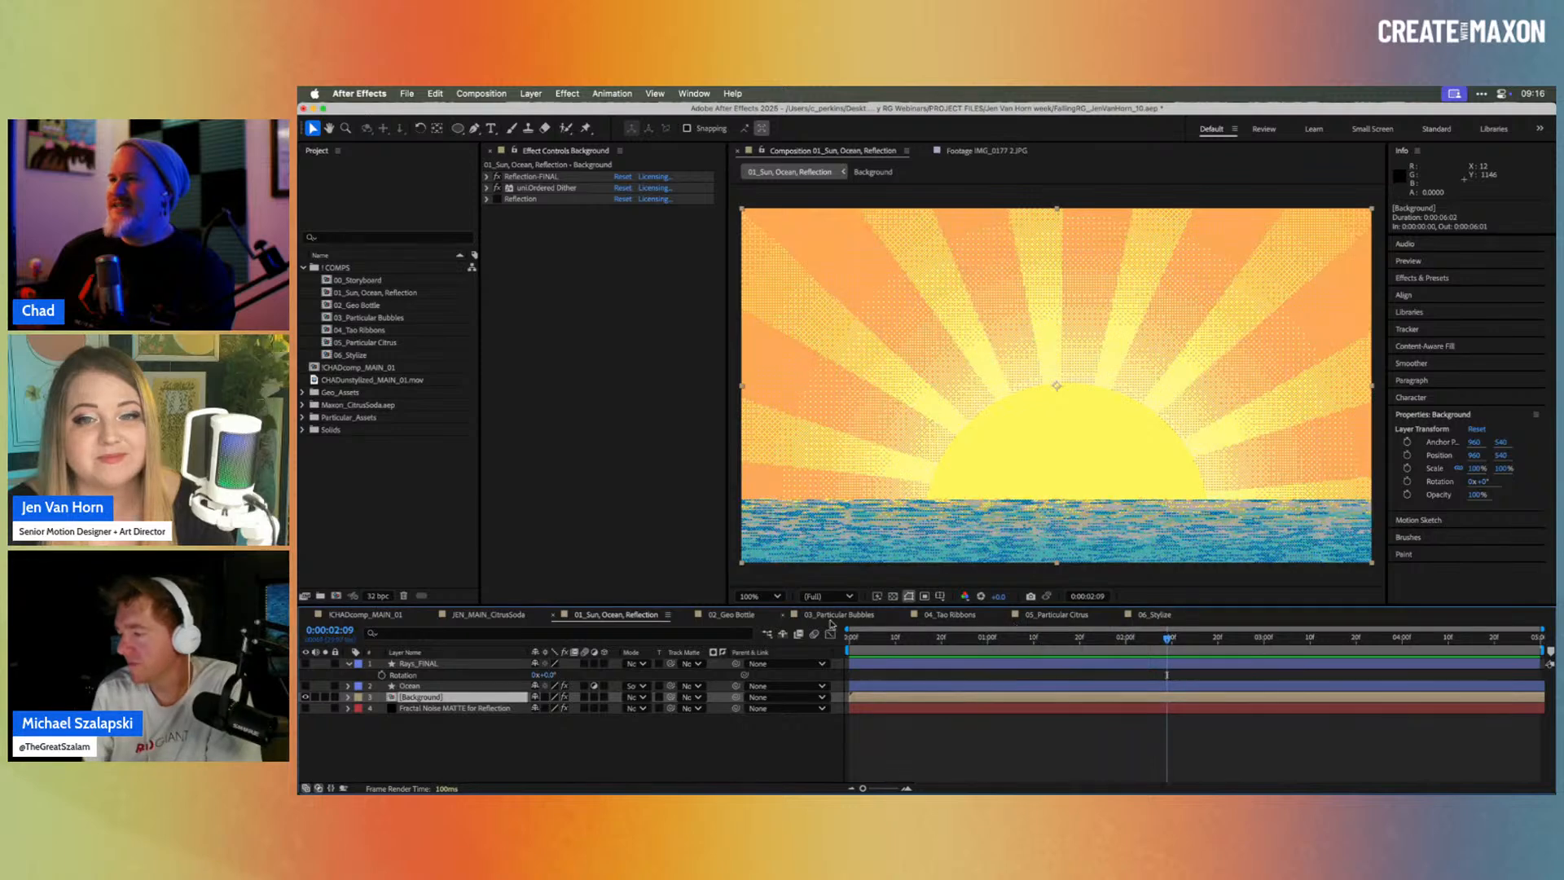
Step: Open the 02_Geo Bottle composition and select its Geo layer
click(728, 617)
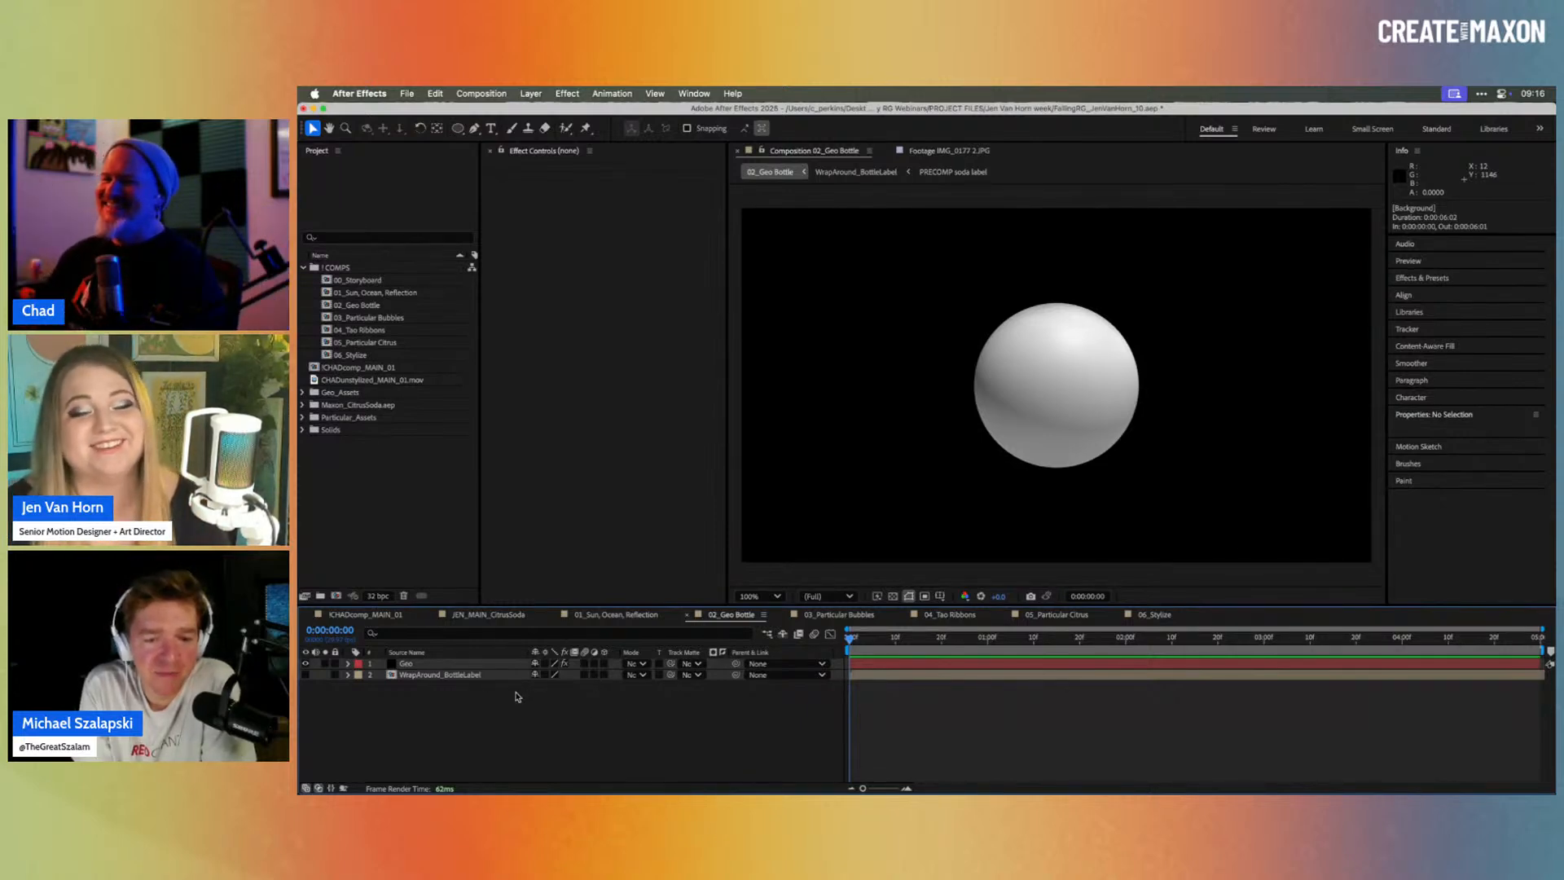
click(447, 665)
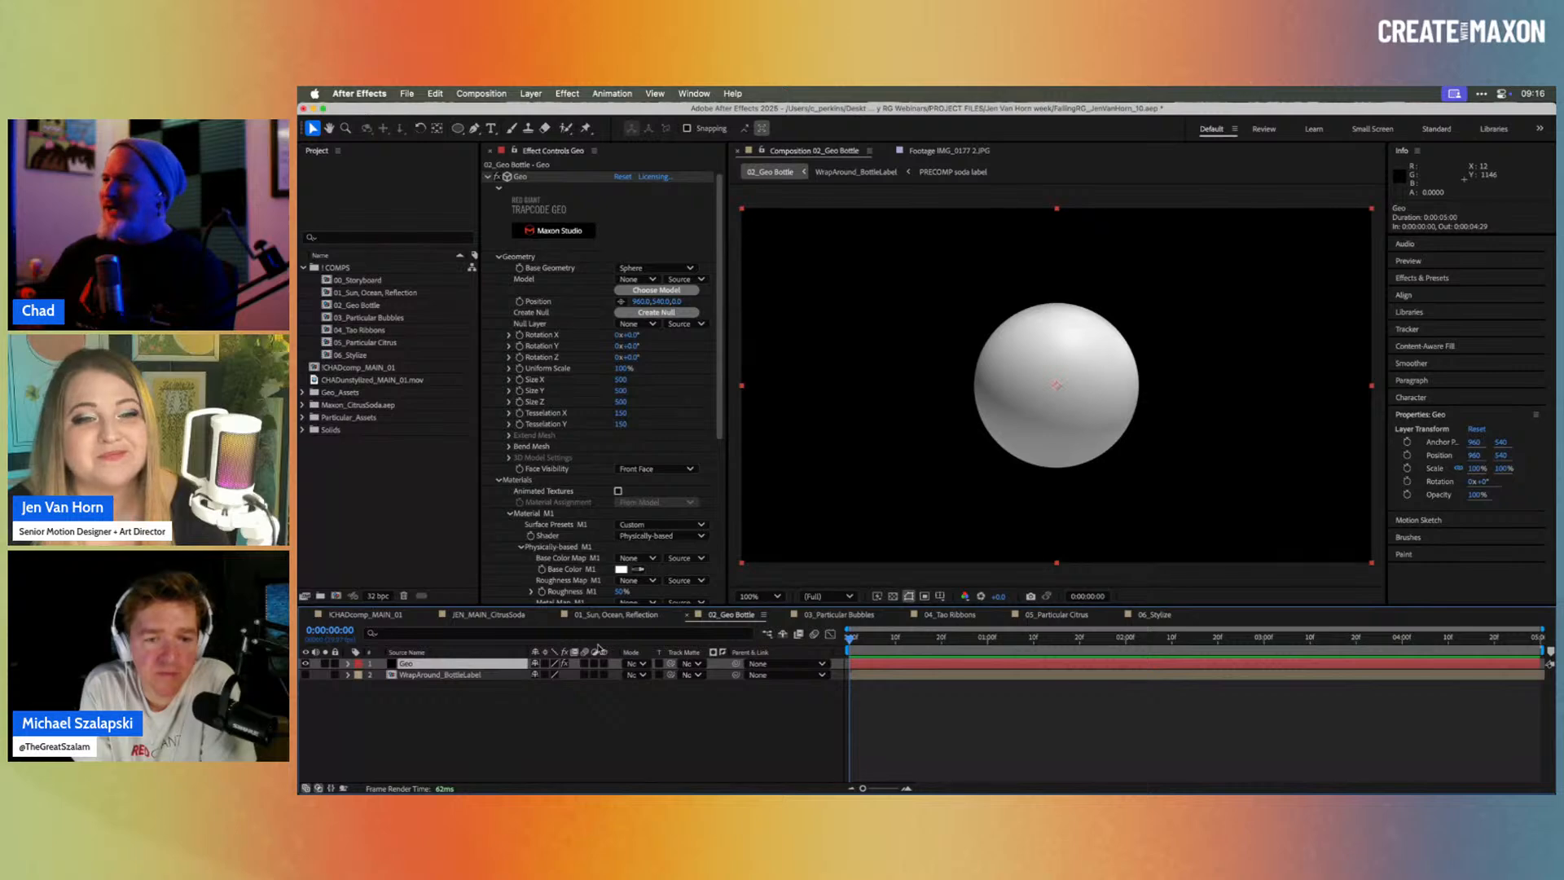
Step: Examine the finished bottle at 0:00:01:12 in the JEN_MAIN_CitrusSoda composition and return to 02_Geo Bottle
click(488, 614)
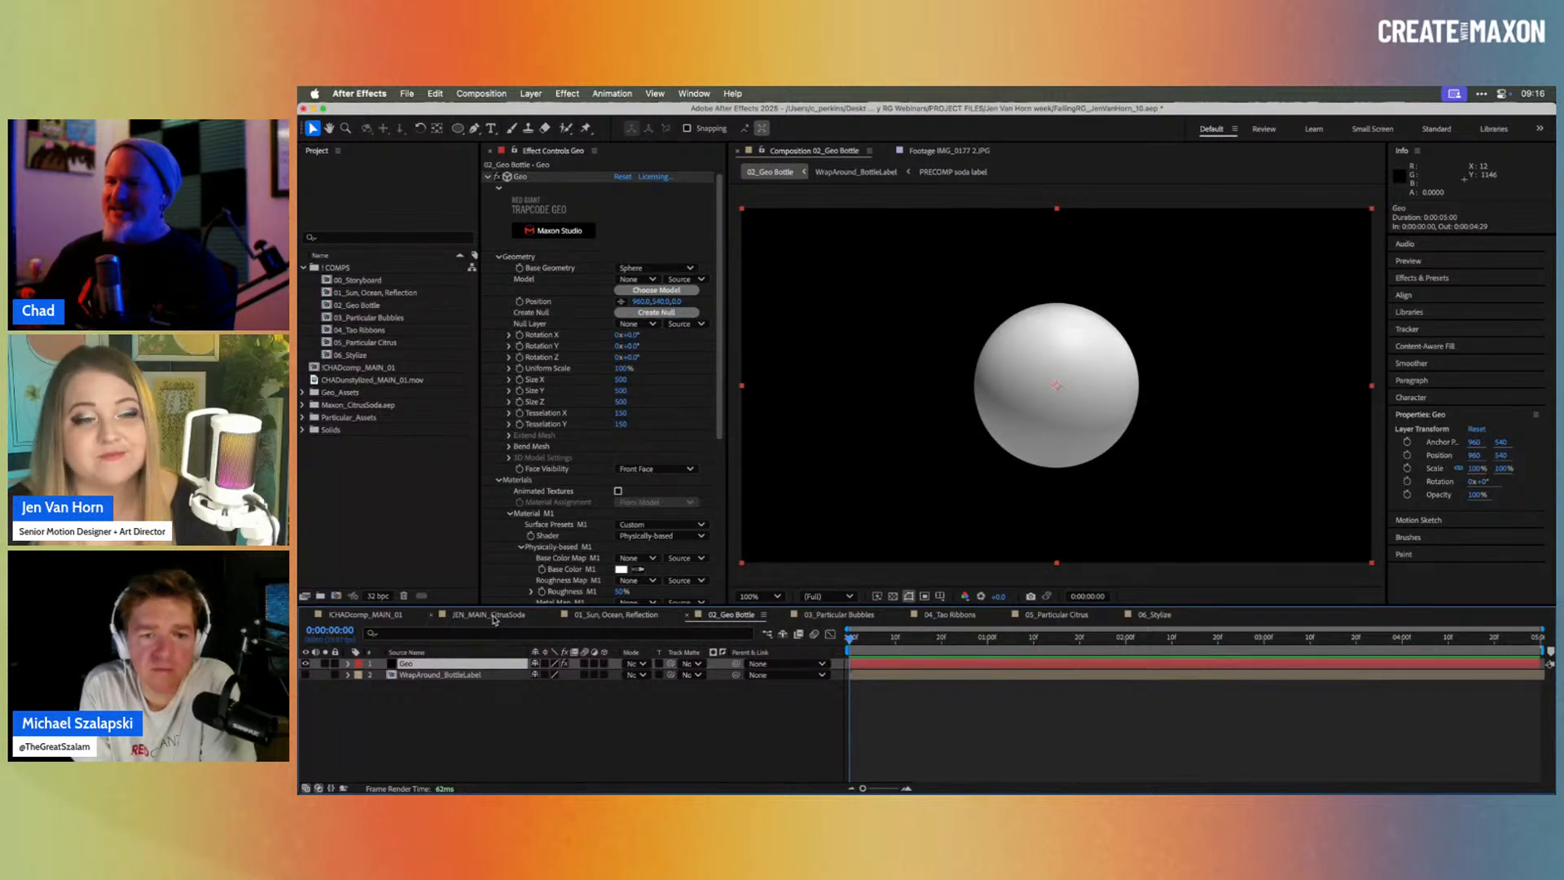
drag(1051, 639, 1123, 637)
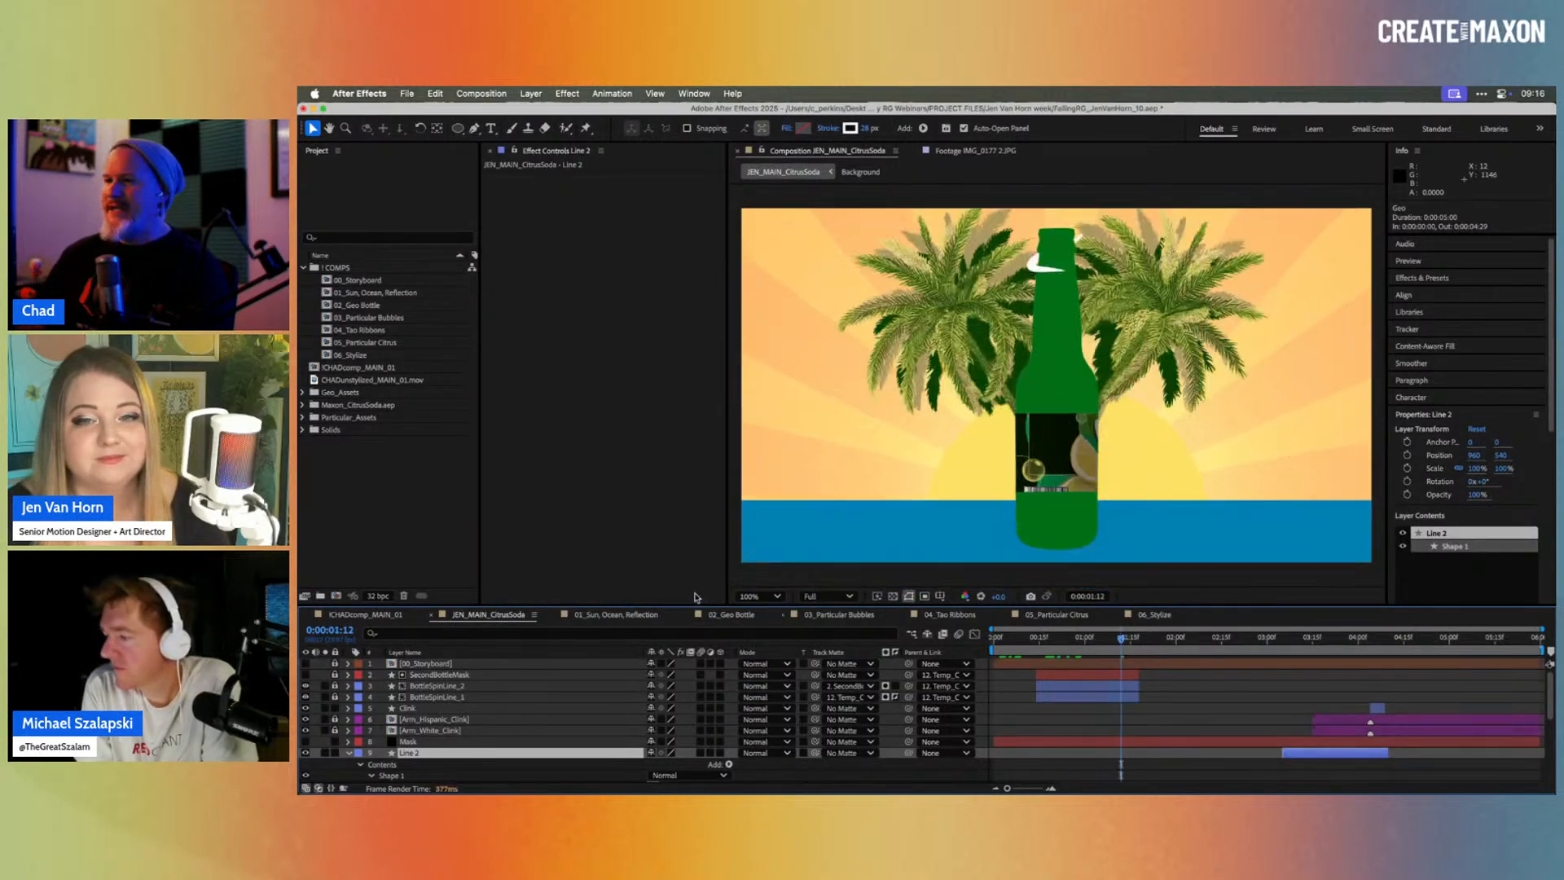
click(627, 614)
click(728, 615)
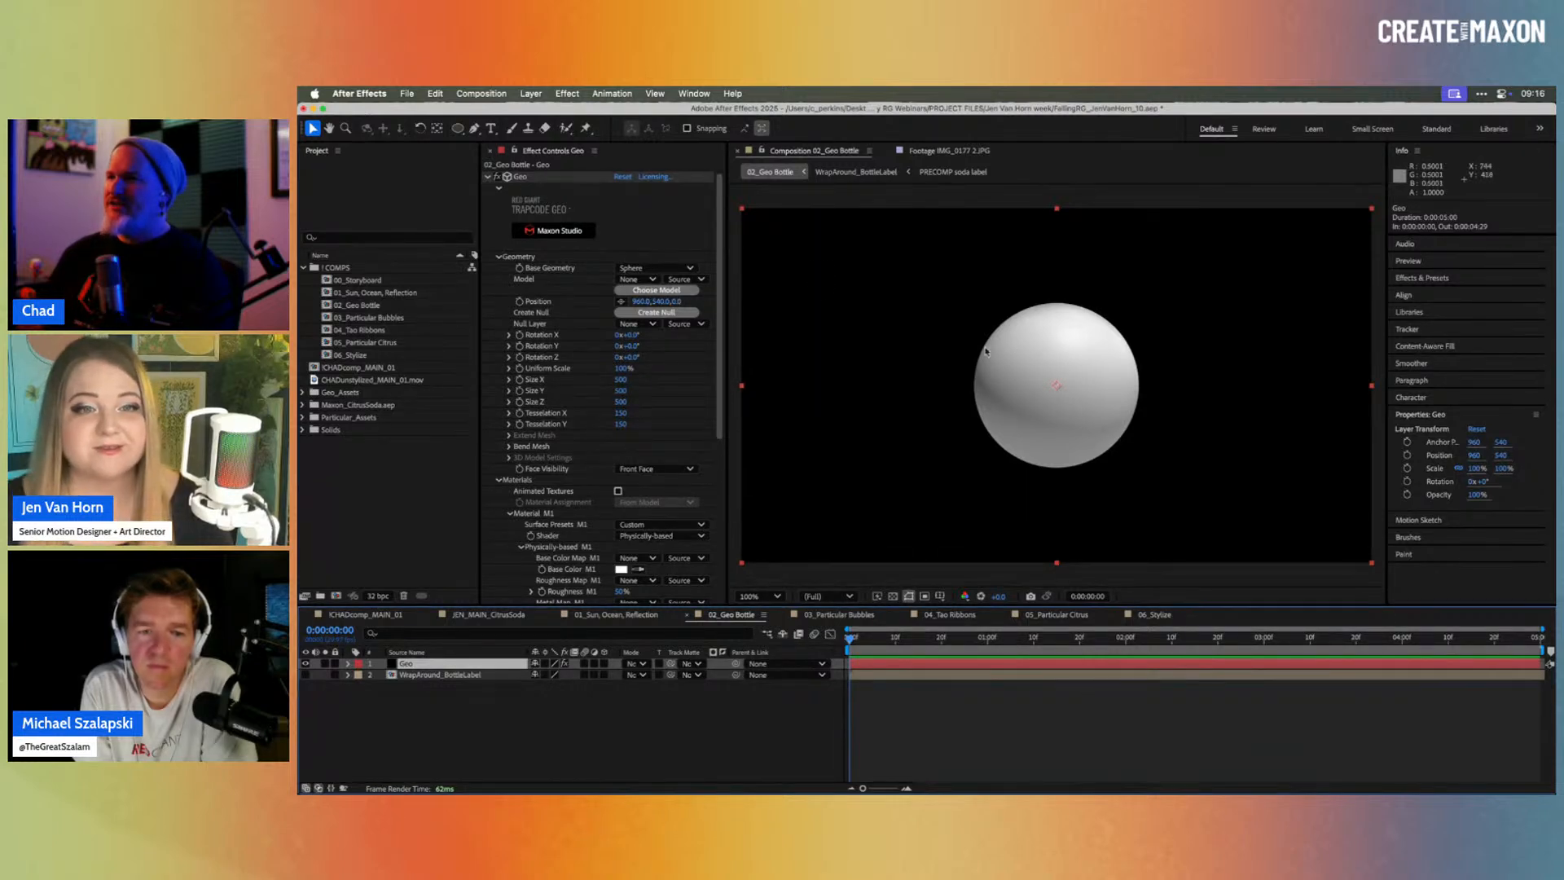
Step: Choose the Soda Bottle from the Household models as the Geo layer's 3D model
click(648, 292)
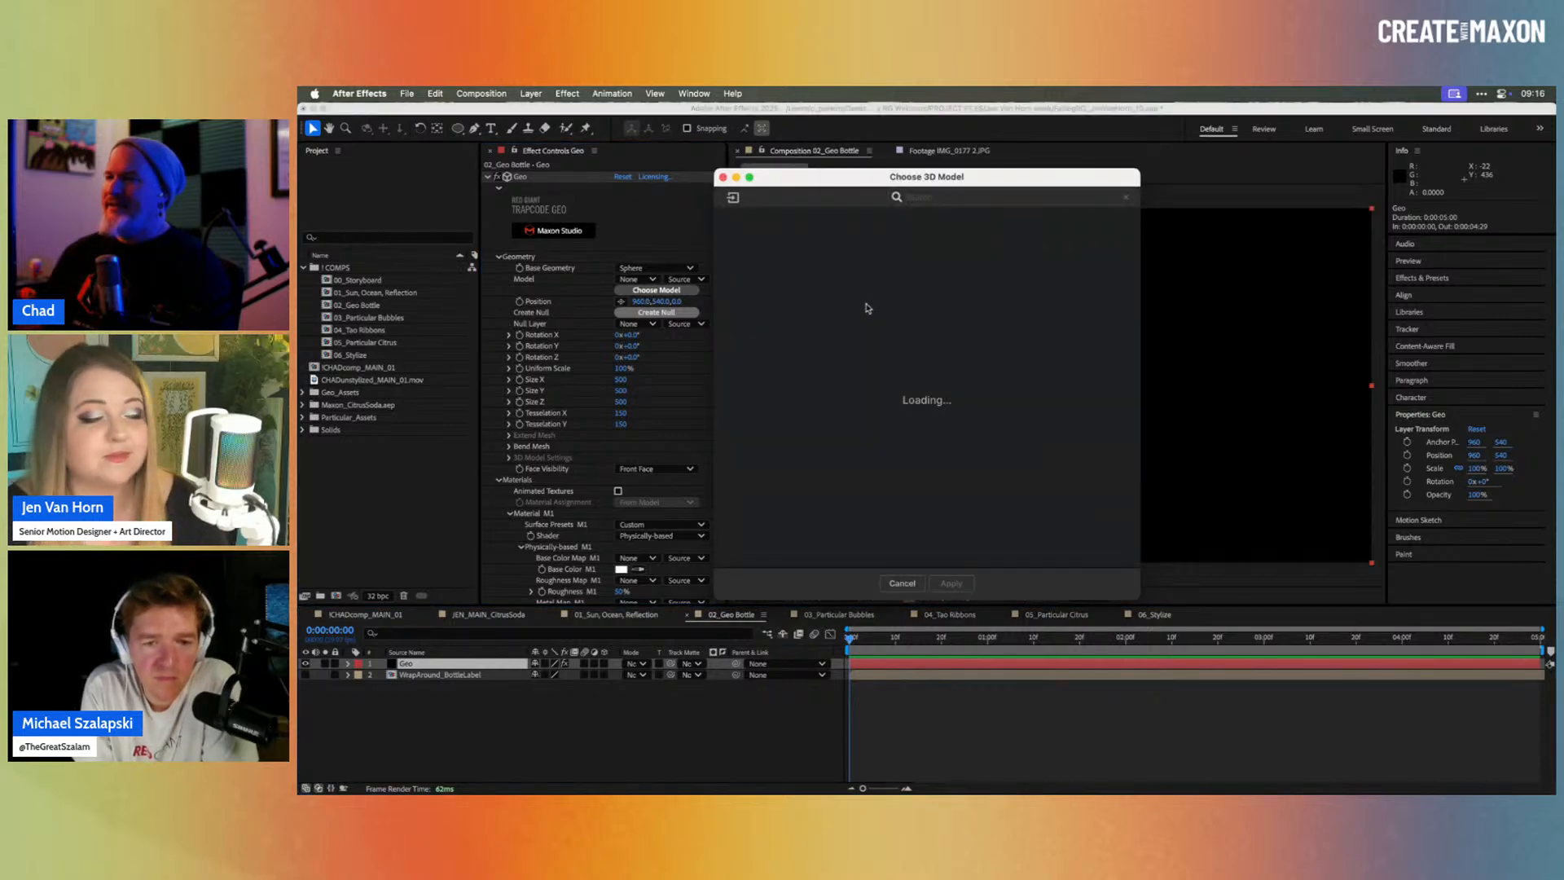
scroll(985, 431, down, 10)
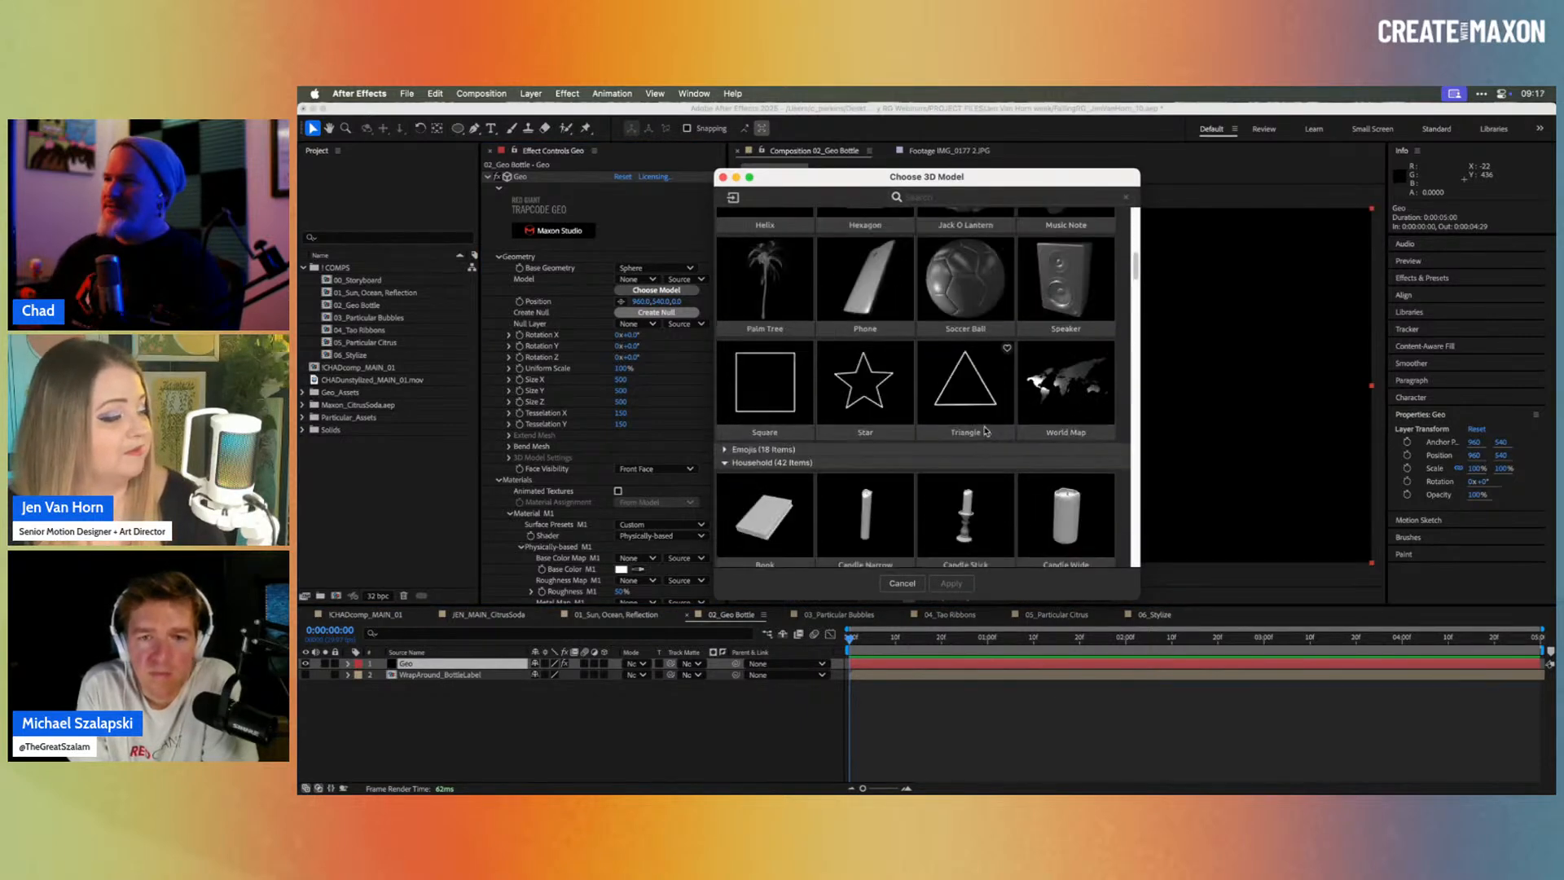
scroll(986, 432, down, 5)
scroll(986, 430, down, 3)
scroll(913, 408, up, 8)
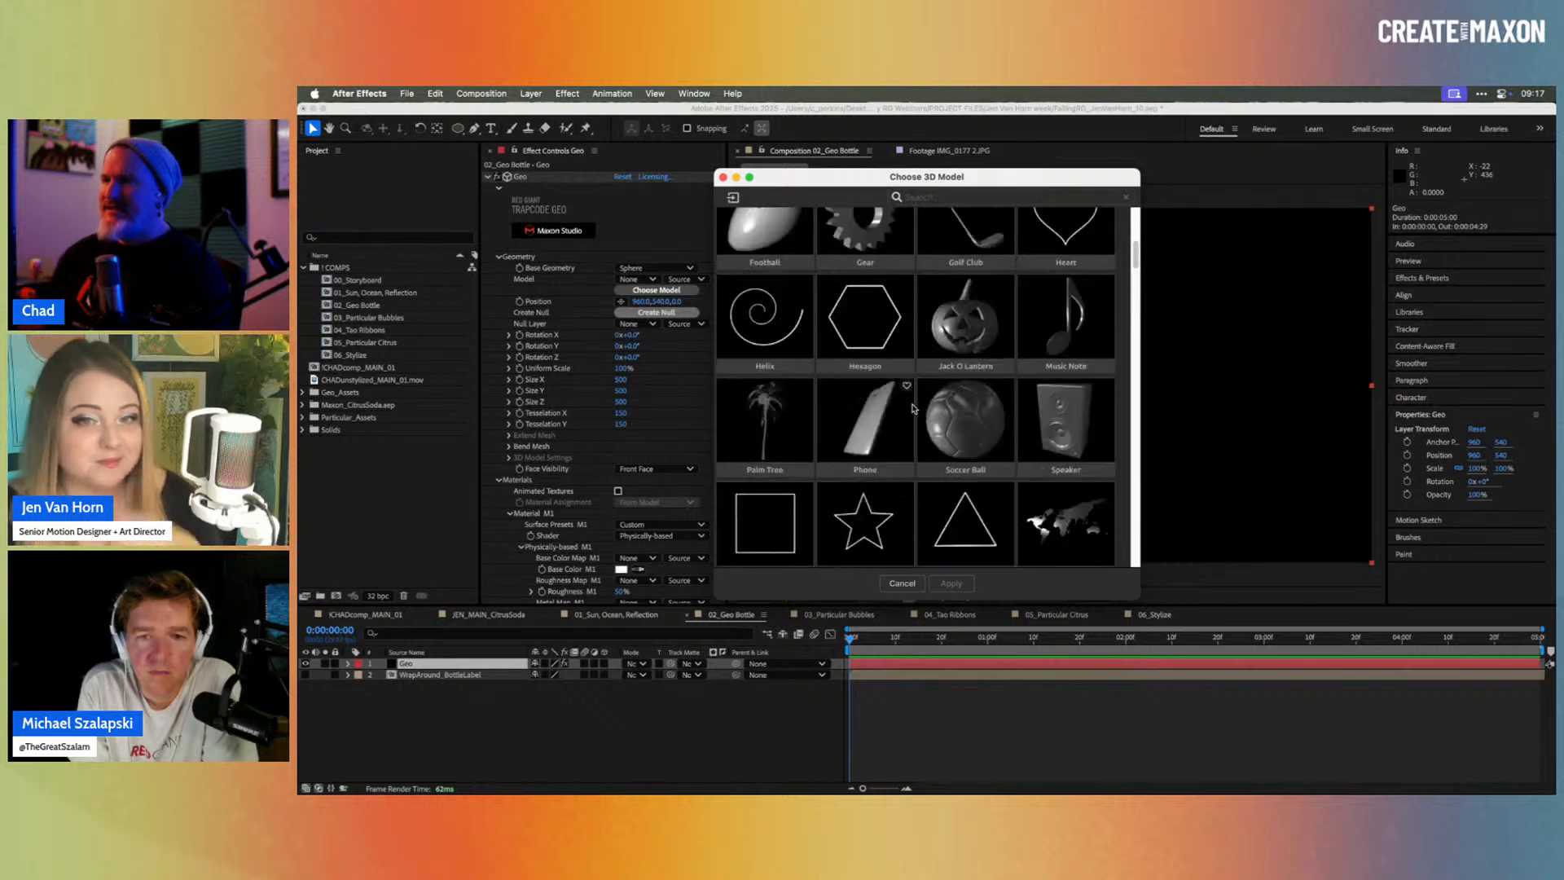
scroll(799, 426, down, 3)
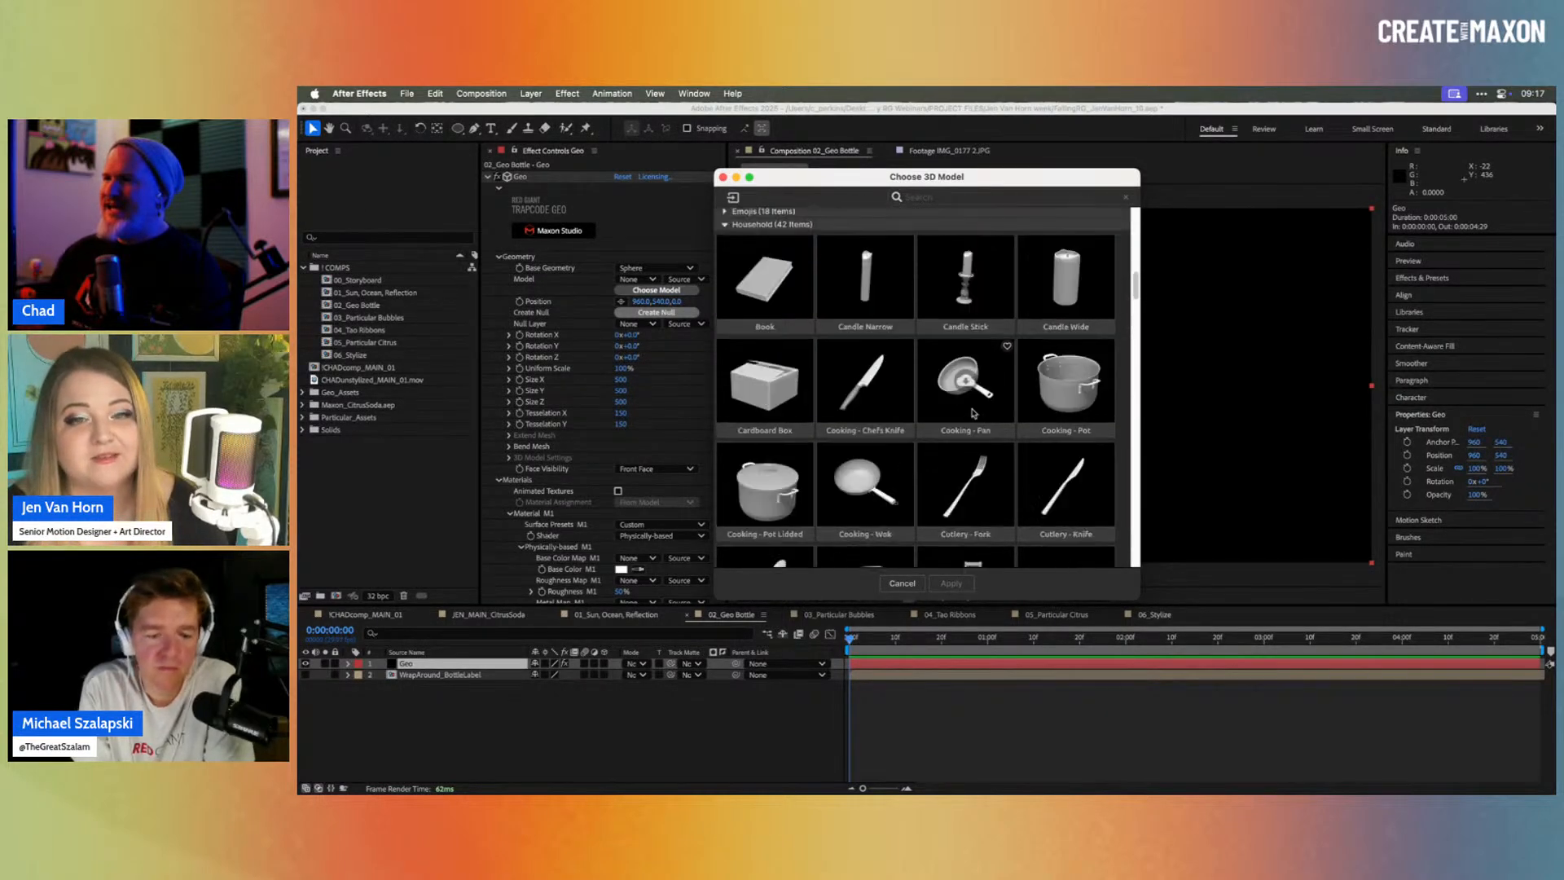
scroll(964, 310, down, 2)
scroll(1070, 419, down, 3)
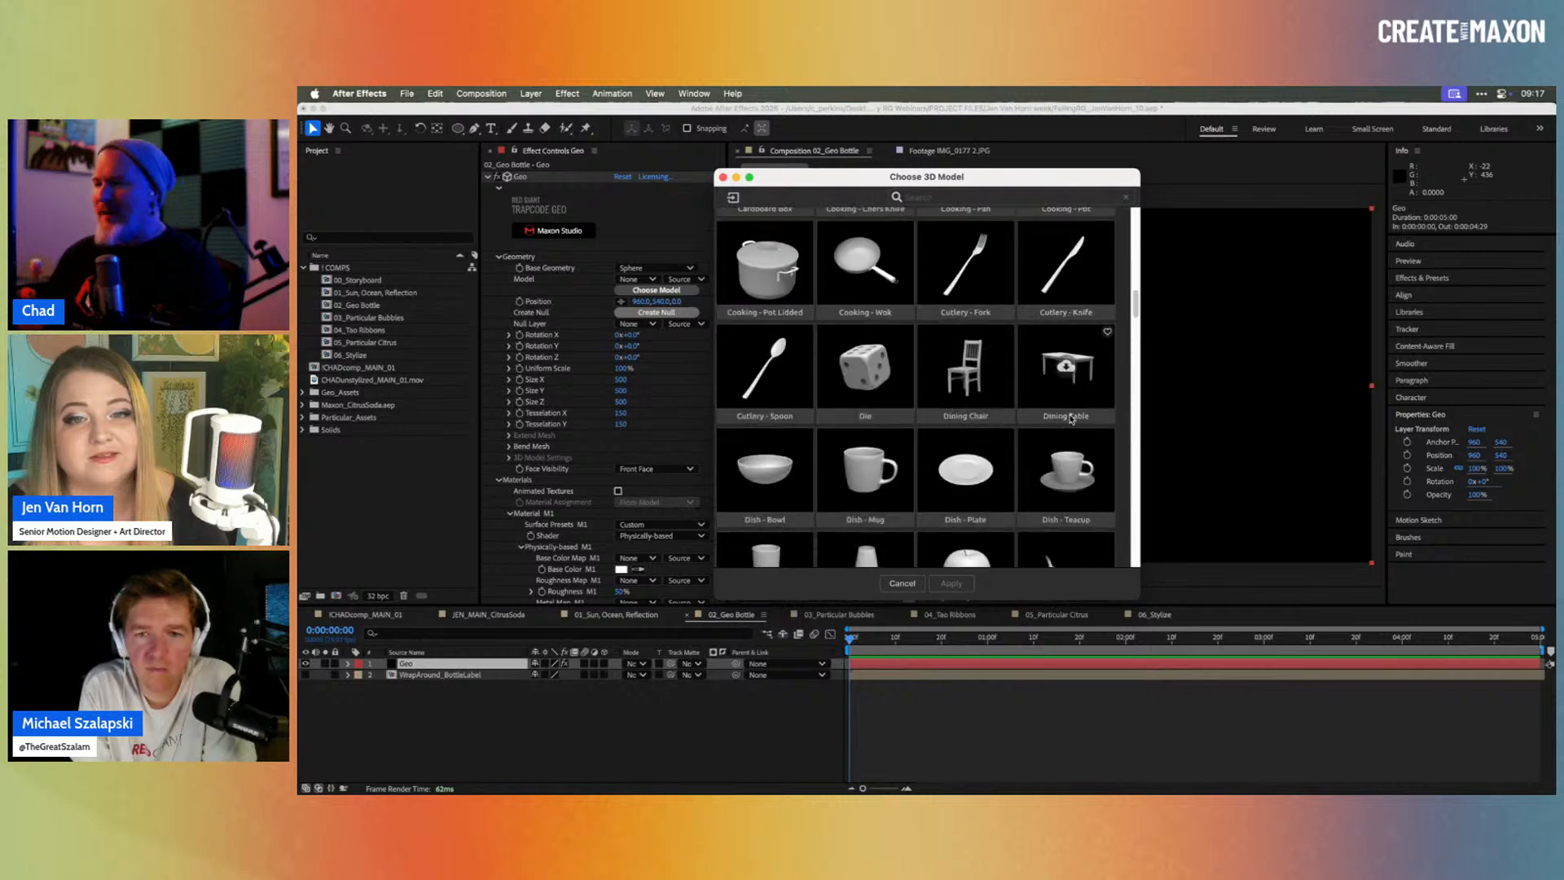
scroll(1069, 418, up, 3)
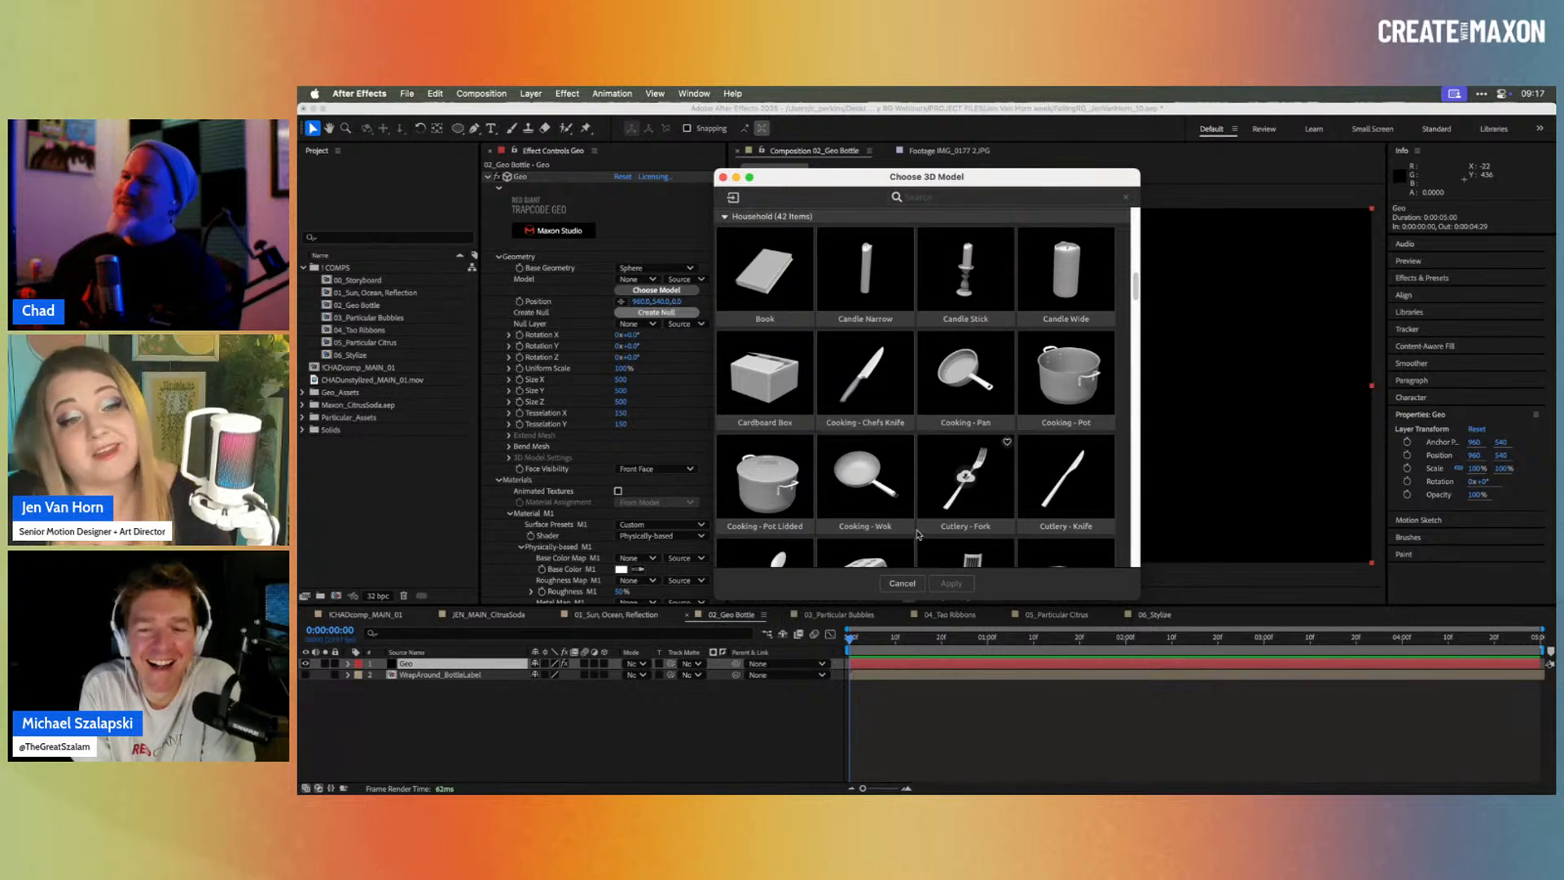
scroll(896, 479, down, 2)
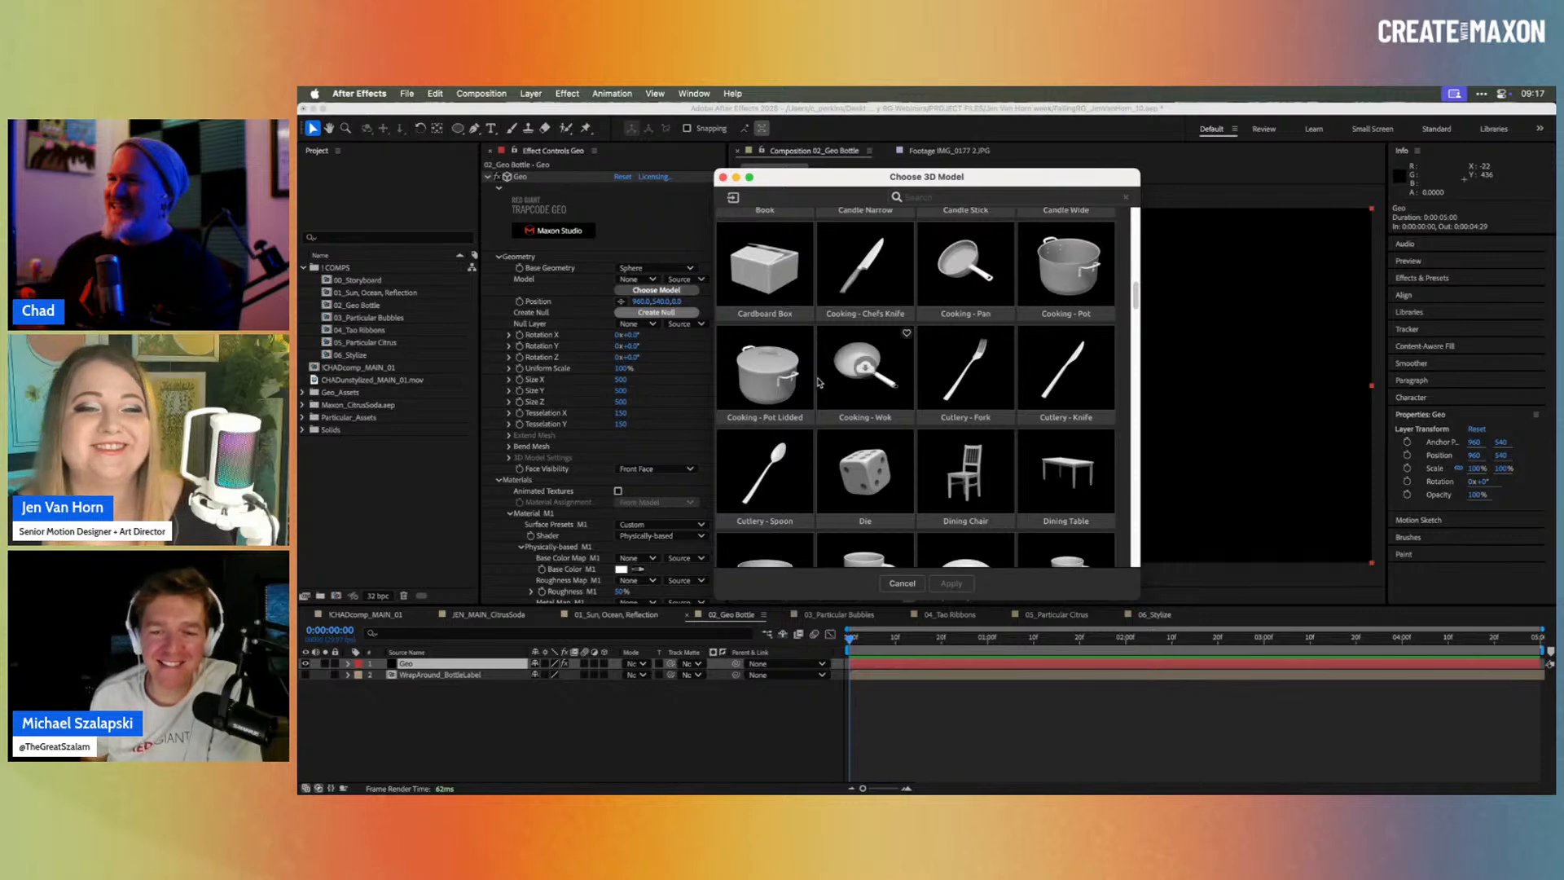
scroll(892, 386, down, 1)
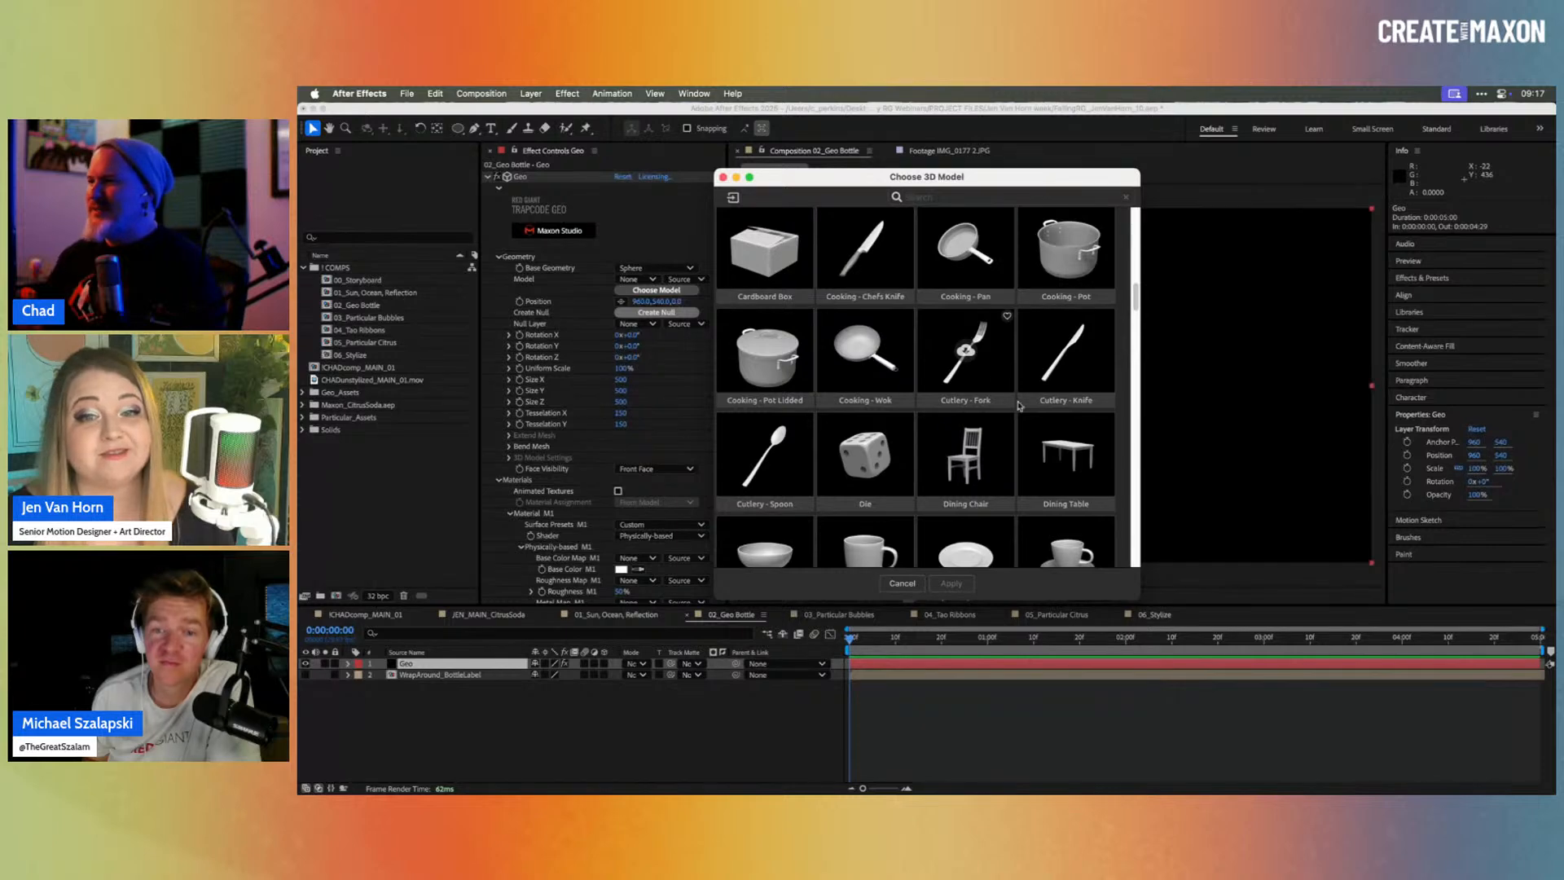
scroll(978, 457, down, 6)
scroll(980, 460, down, 6)
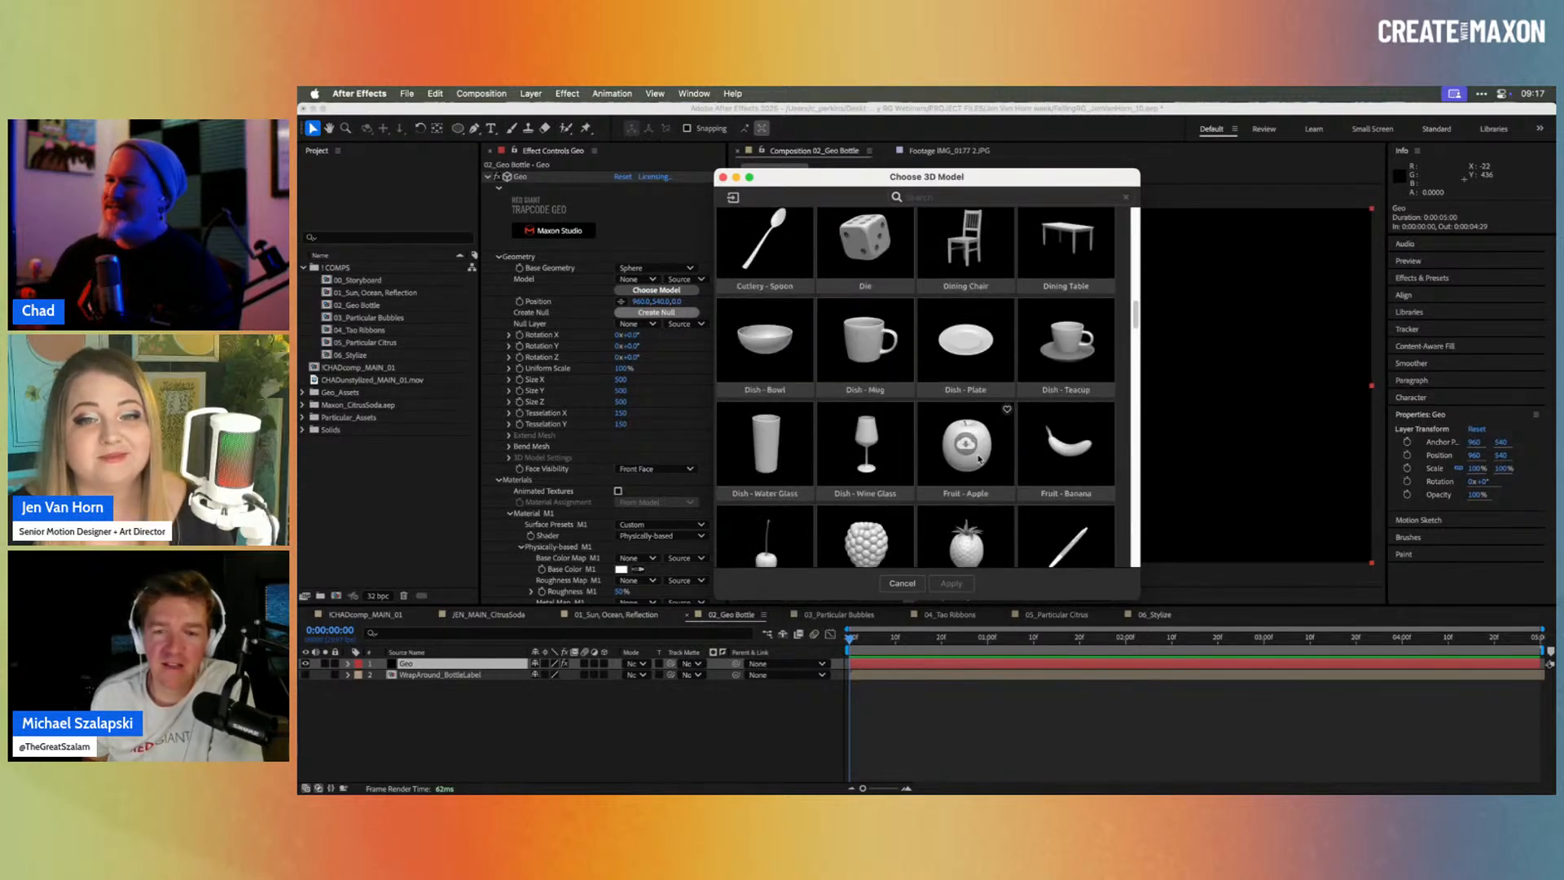
scroll(979, 458, down, 4)
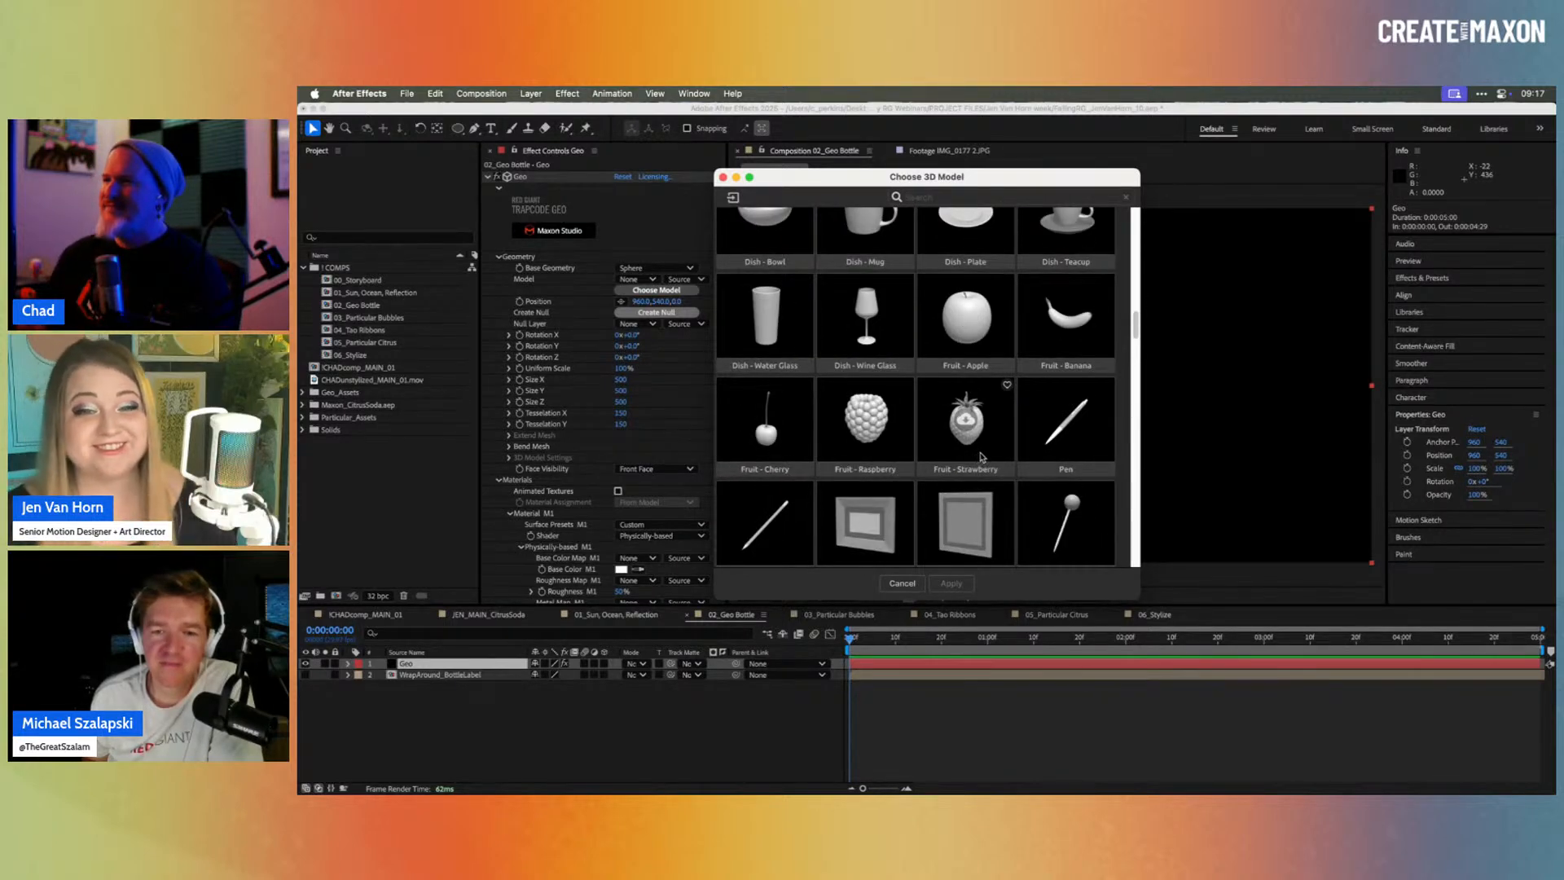
scroll(981, 457, down, 5)
scroll(981, 457, up, 4)
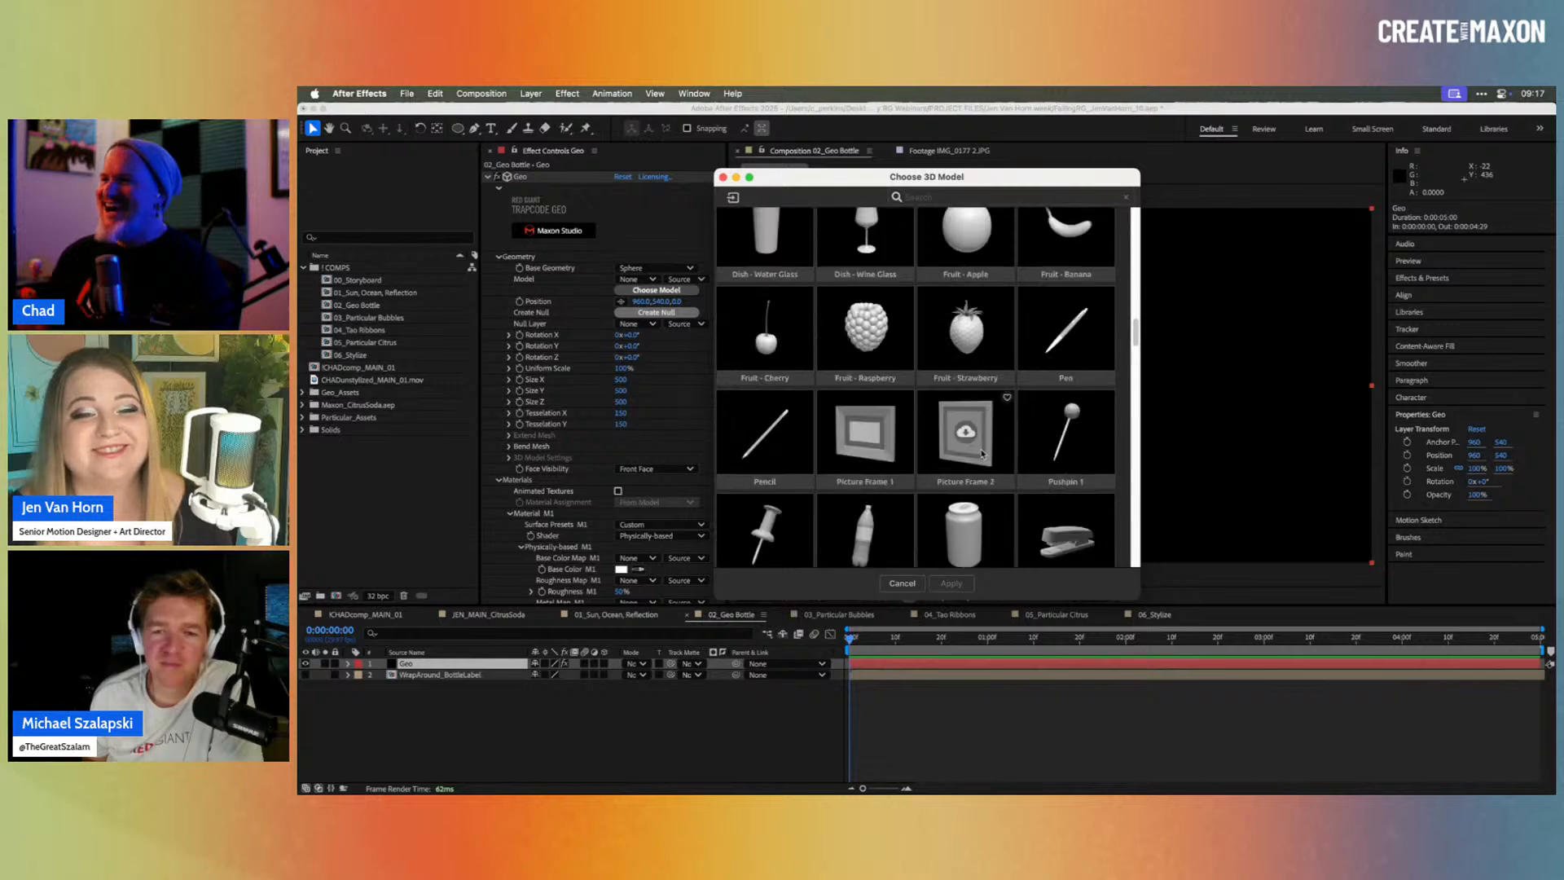
scroll(981, 454, down, 3)
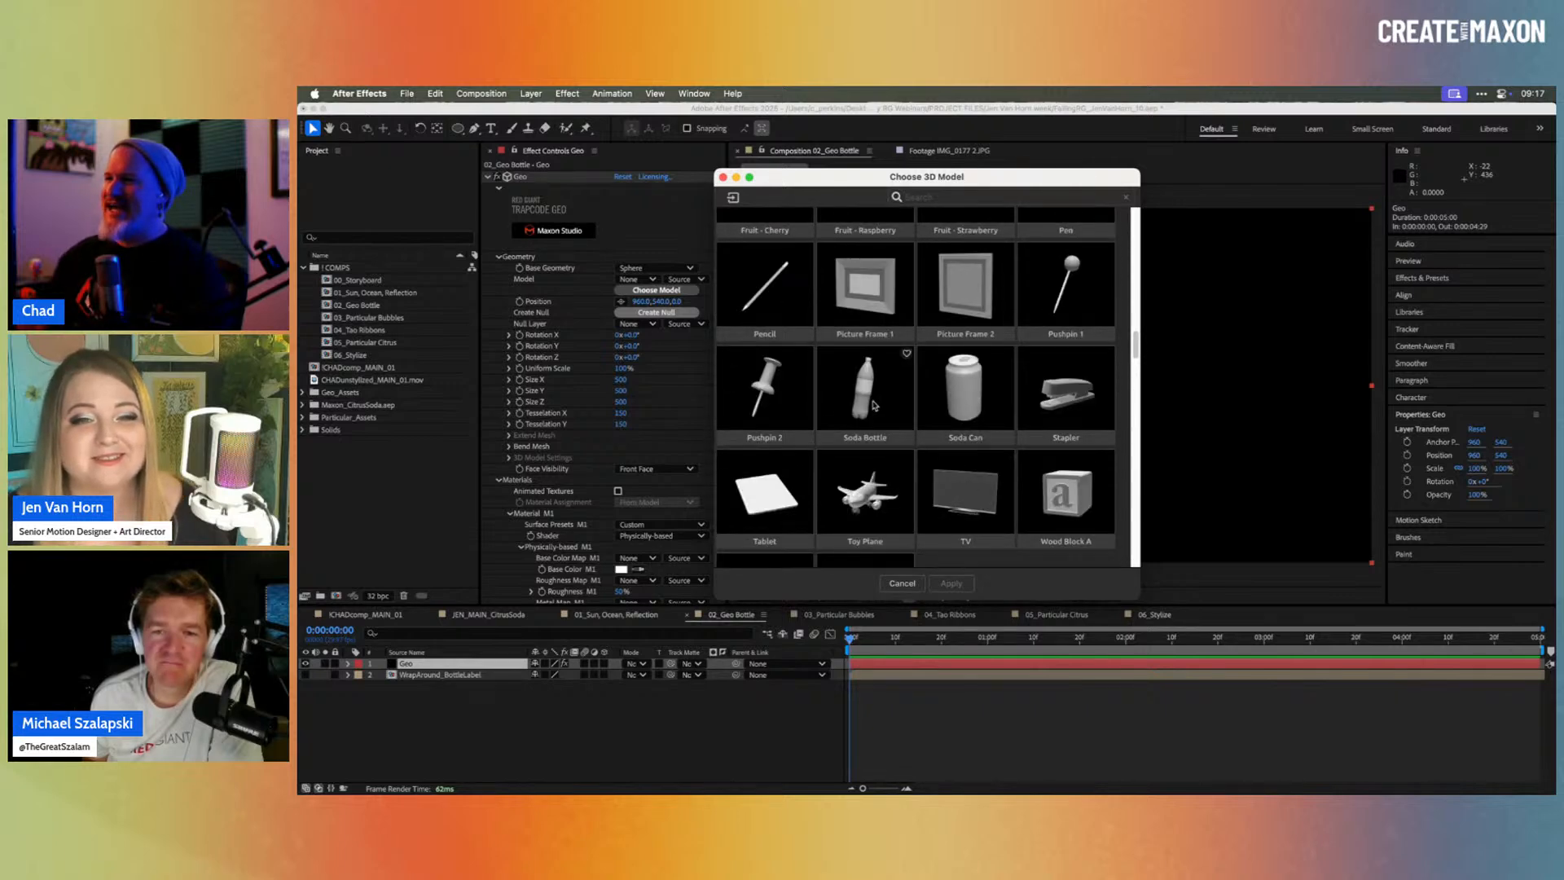
double_click(870, 400)
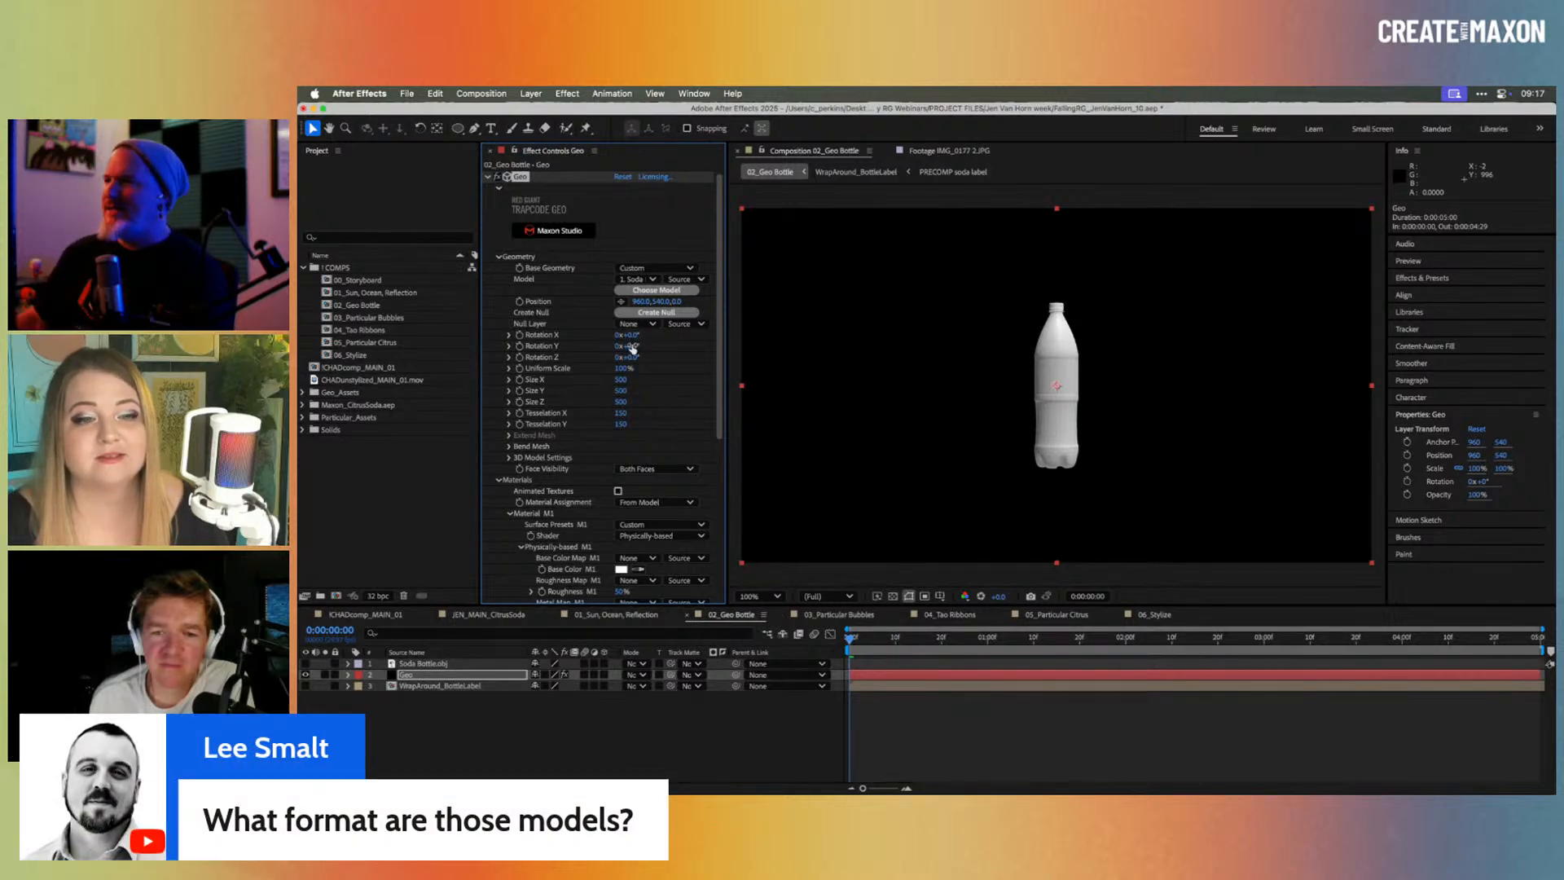
Step: Try a different X rotation on the soda bottle and undo the change
drag(628, 334, 596, 343)
key(super+z)
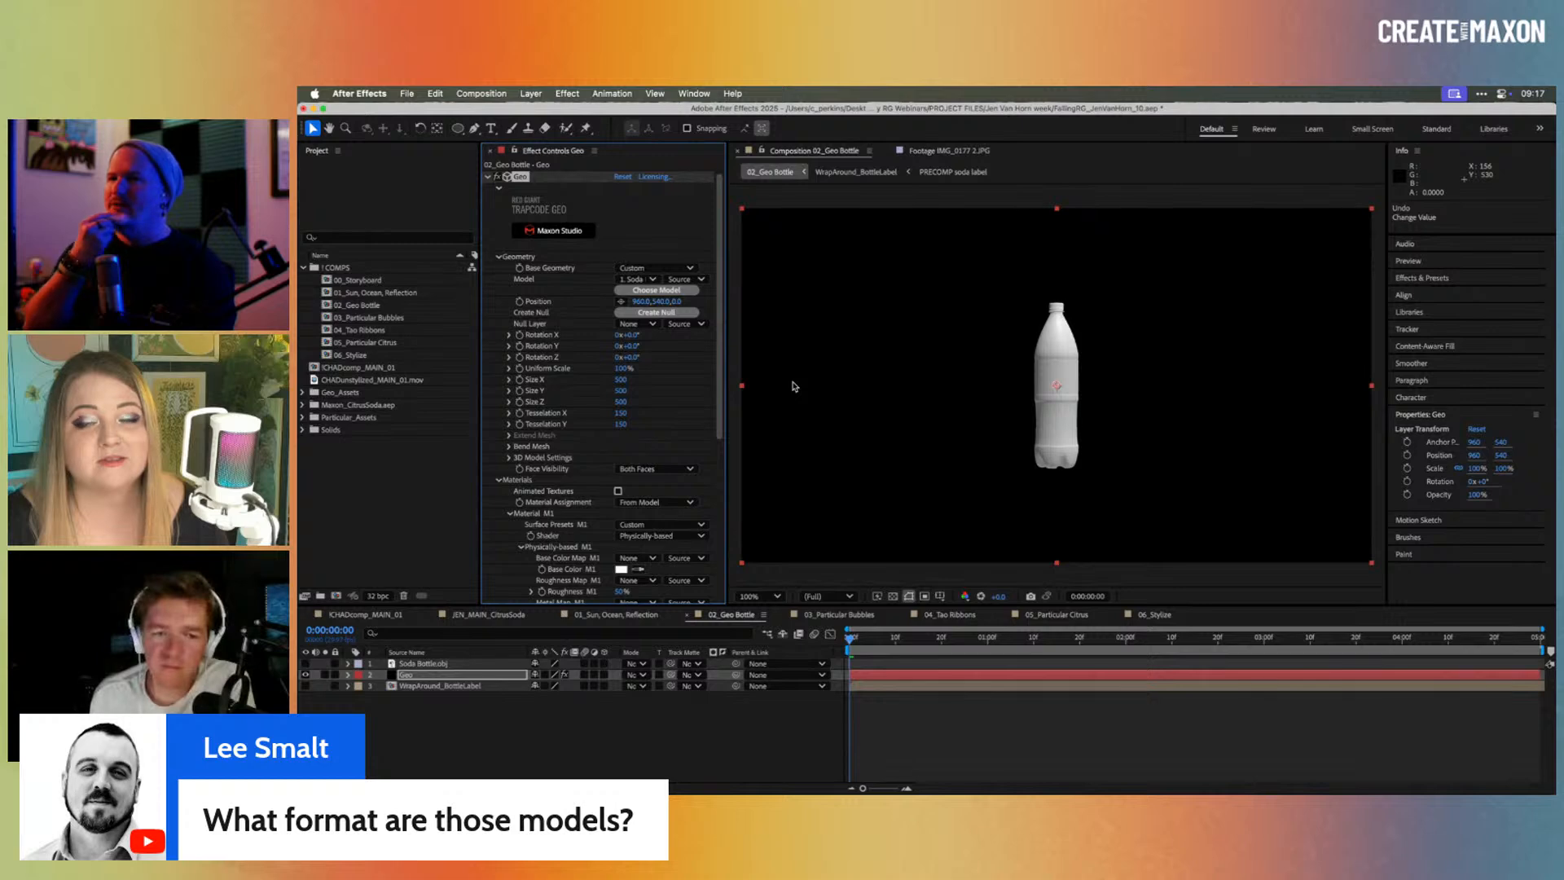
Step: Examine the C4D, Household and Primitives categories in Geo's 3D model library, and close it without choosing a model
click(657, 291)
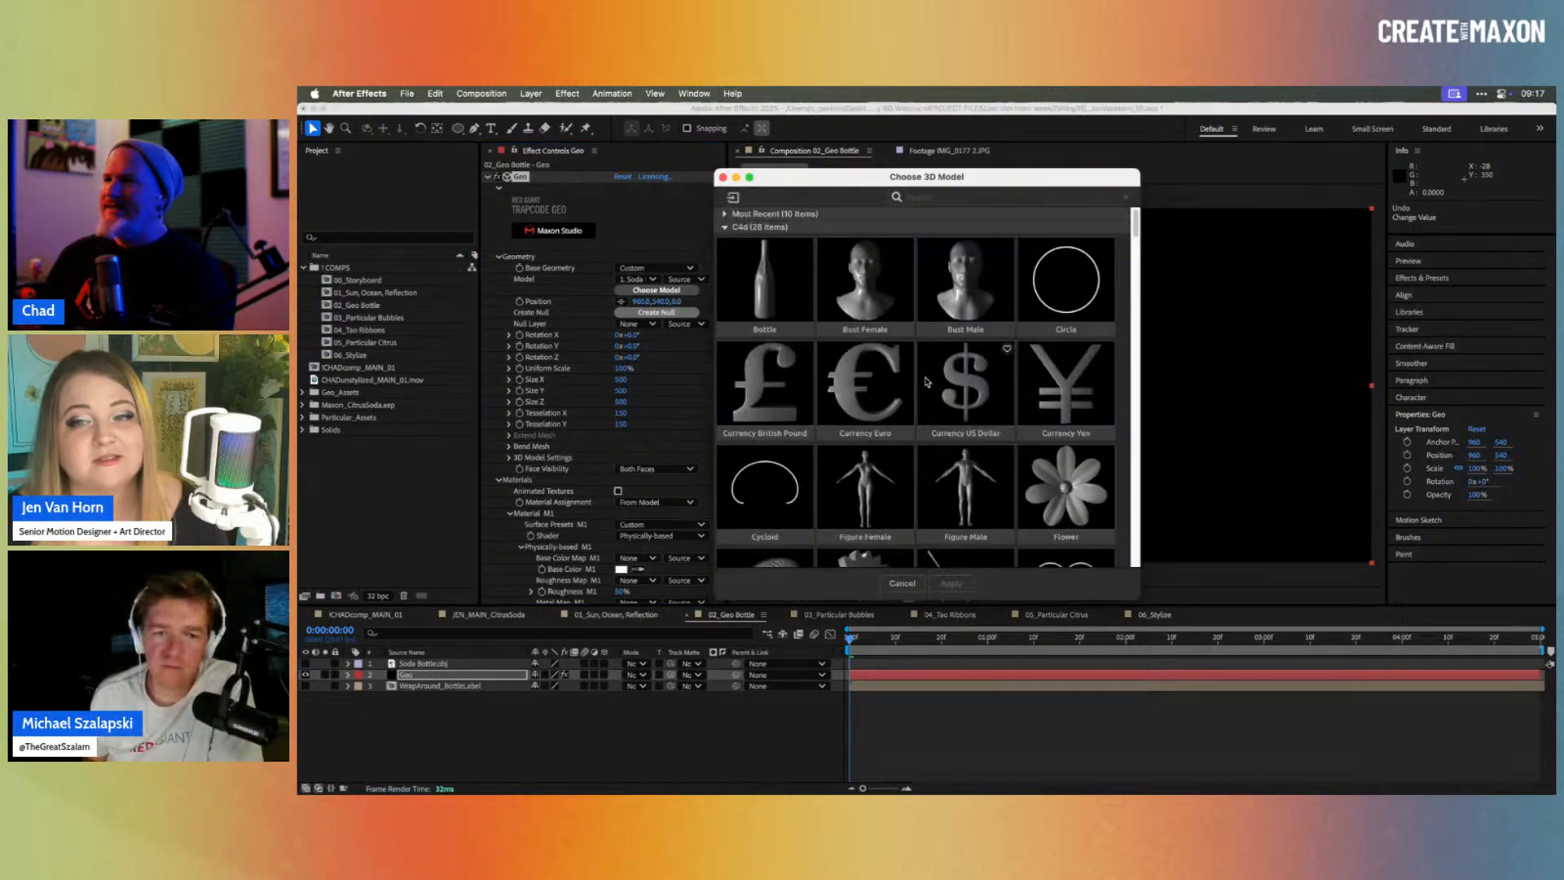
scroll(851, 330, down, 2)
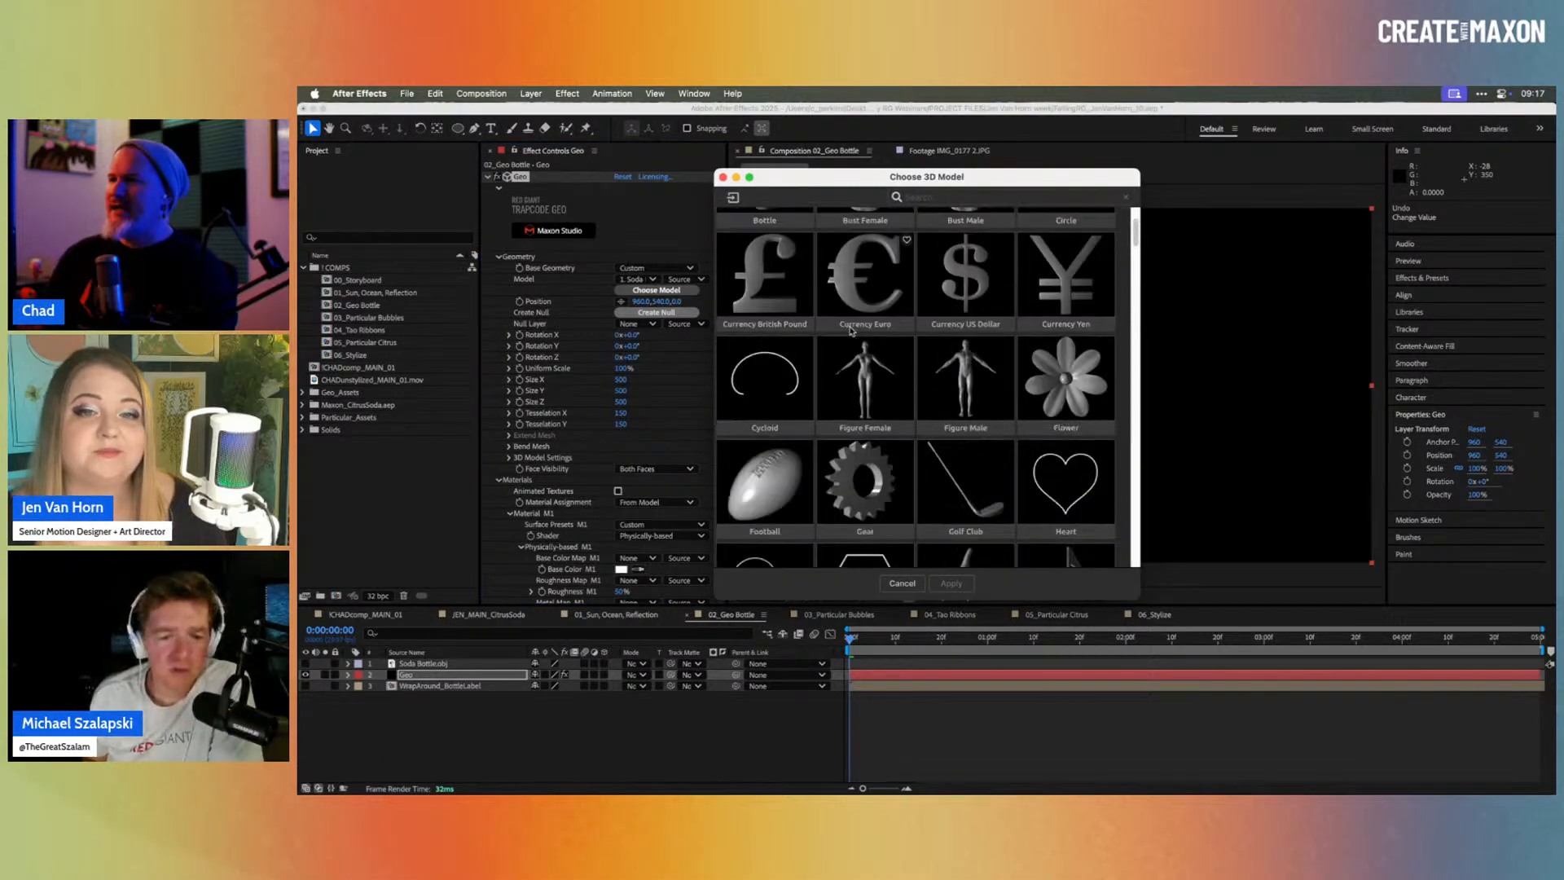
scroll(851, 330, down, 15)
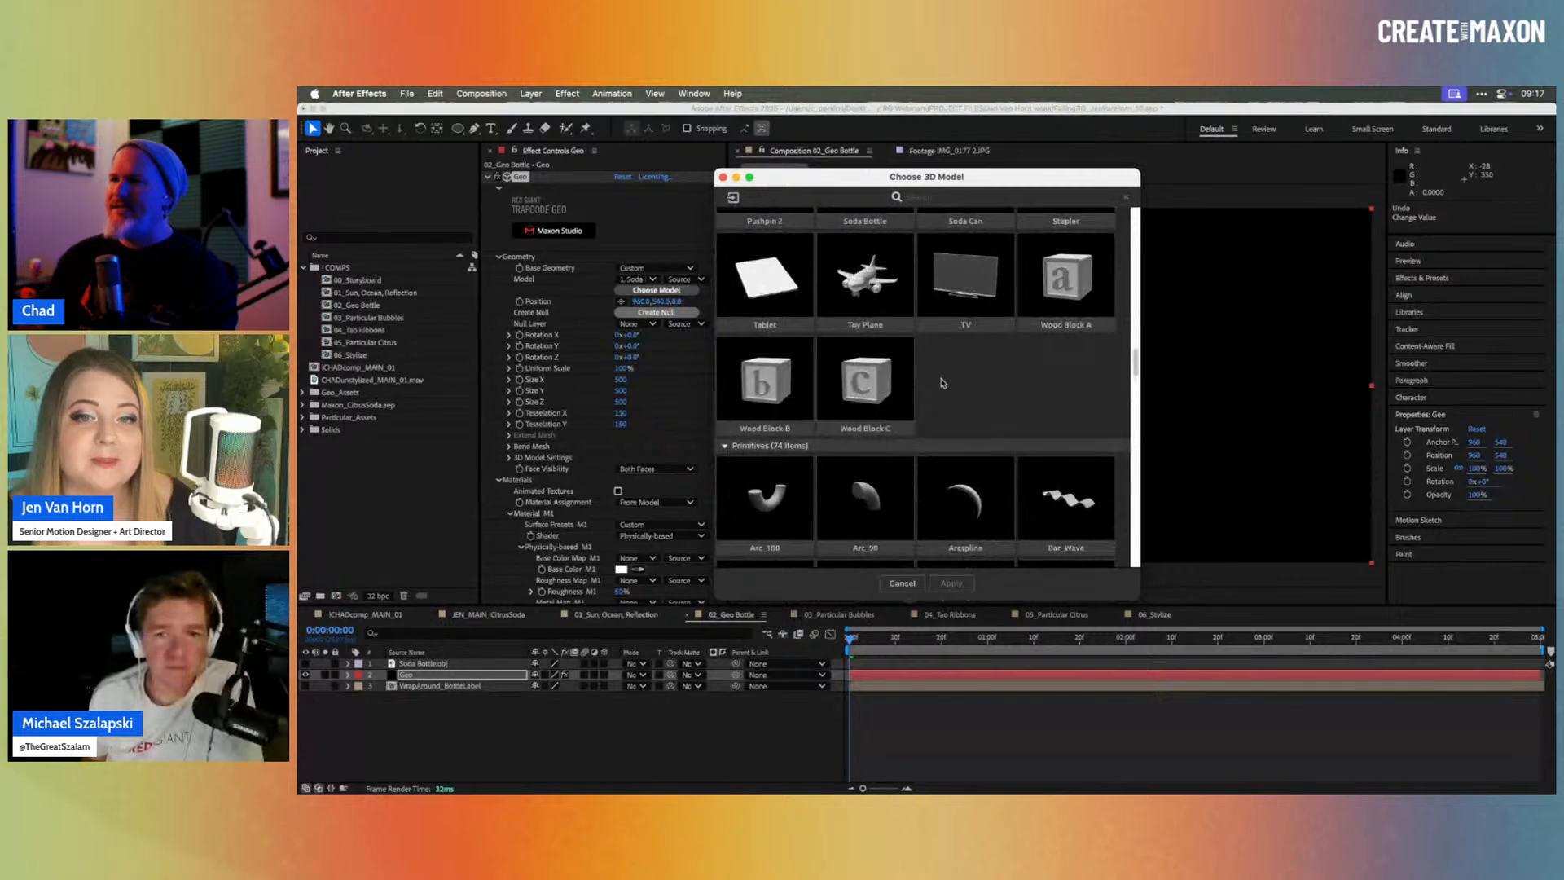
scroll(958, 393, down, 20)
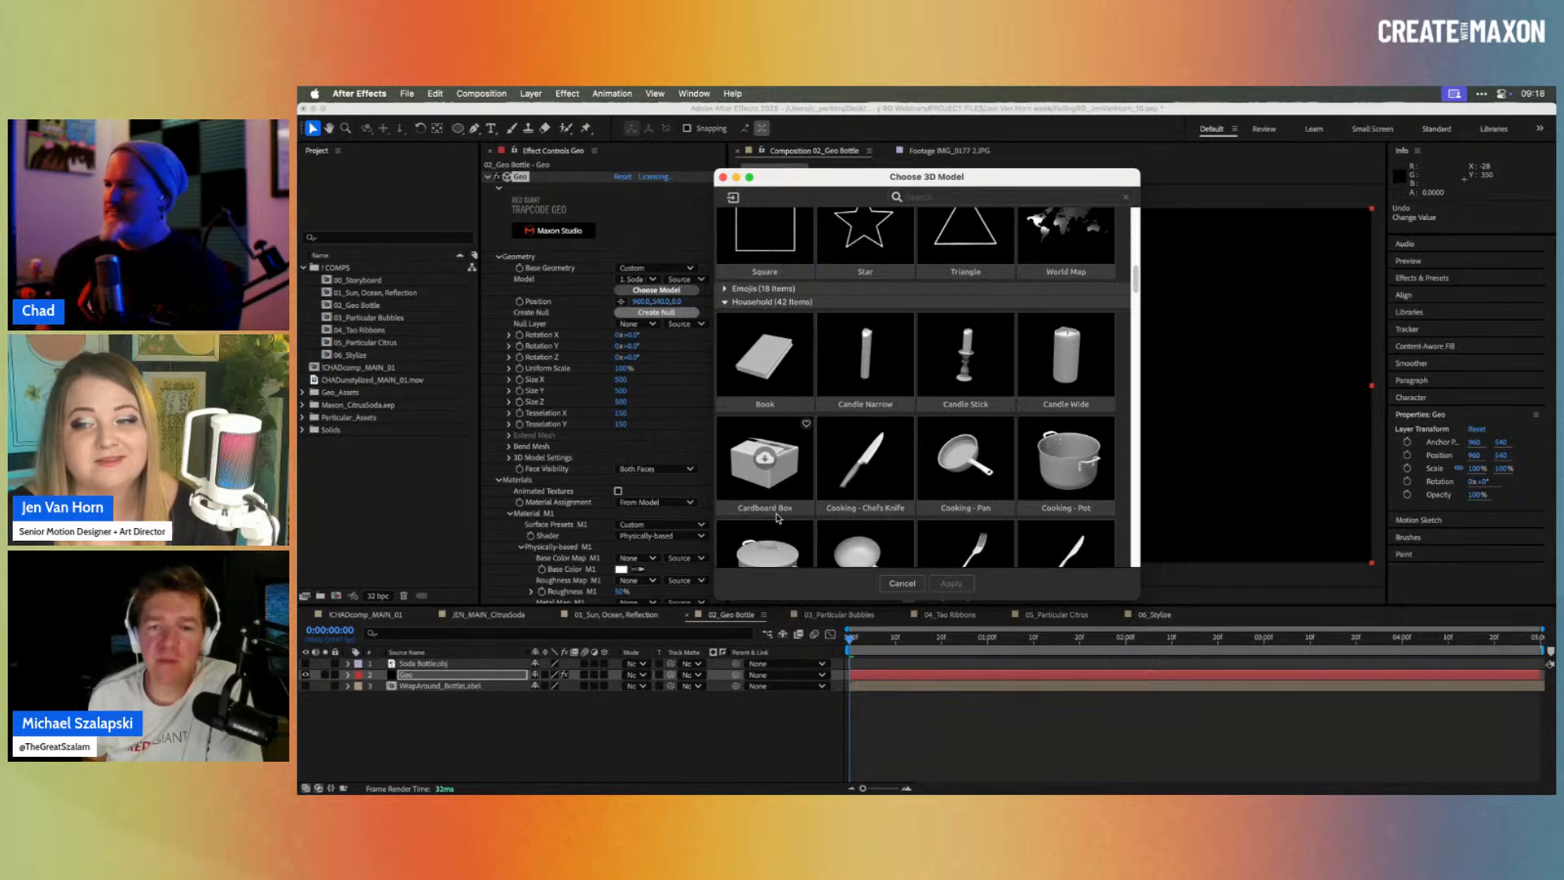
click(905, 585)
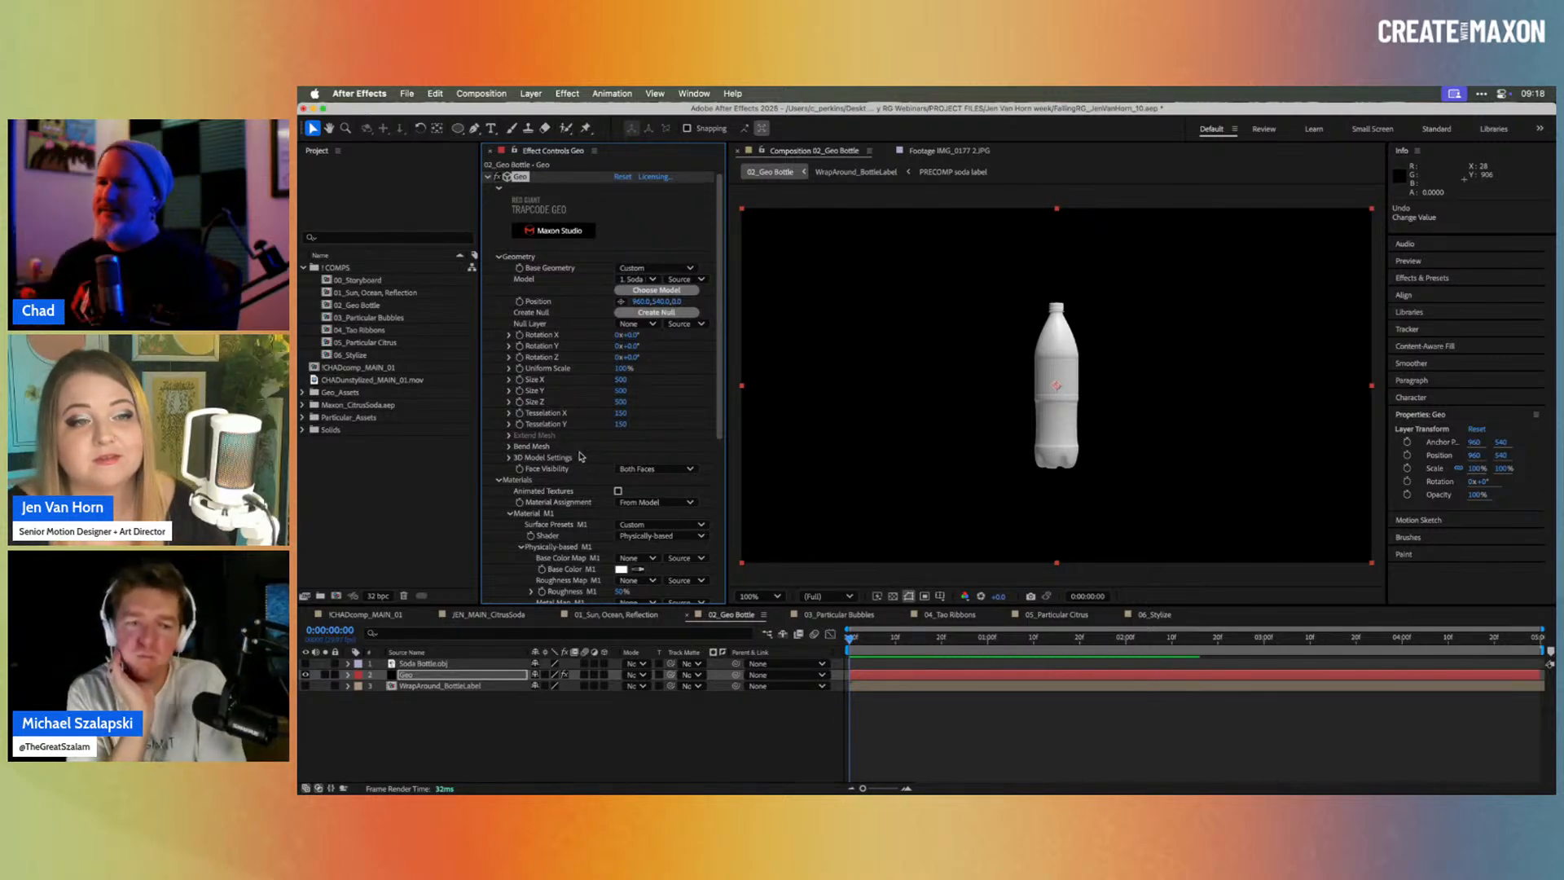
Step: Set the Base Color of the Geo effect's Material M1 to green (26AC20)
scroll(570, 472, down, 5)
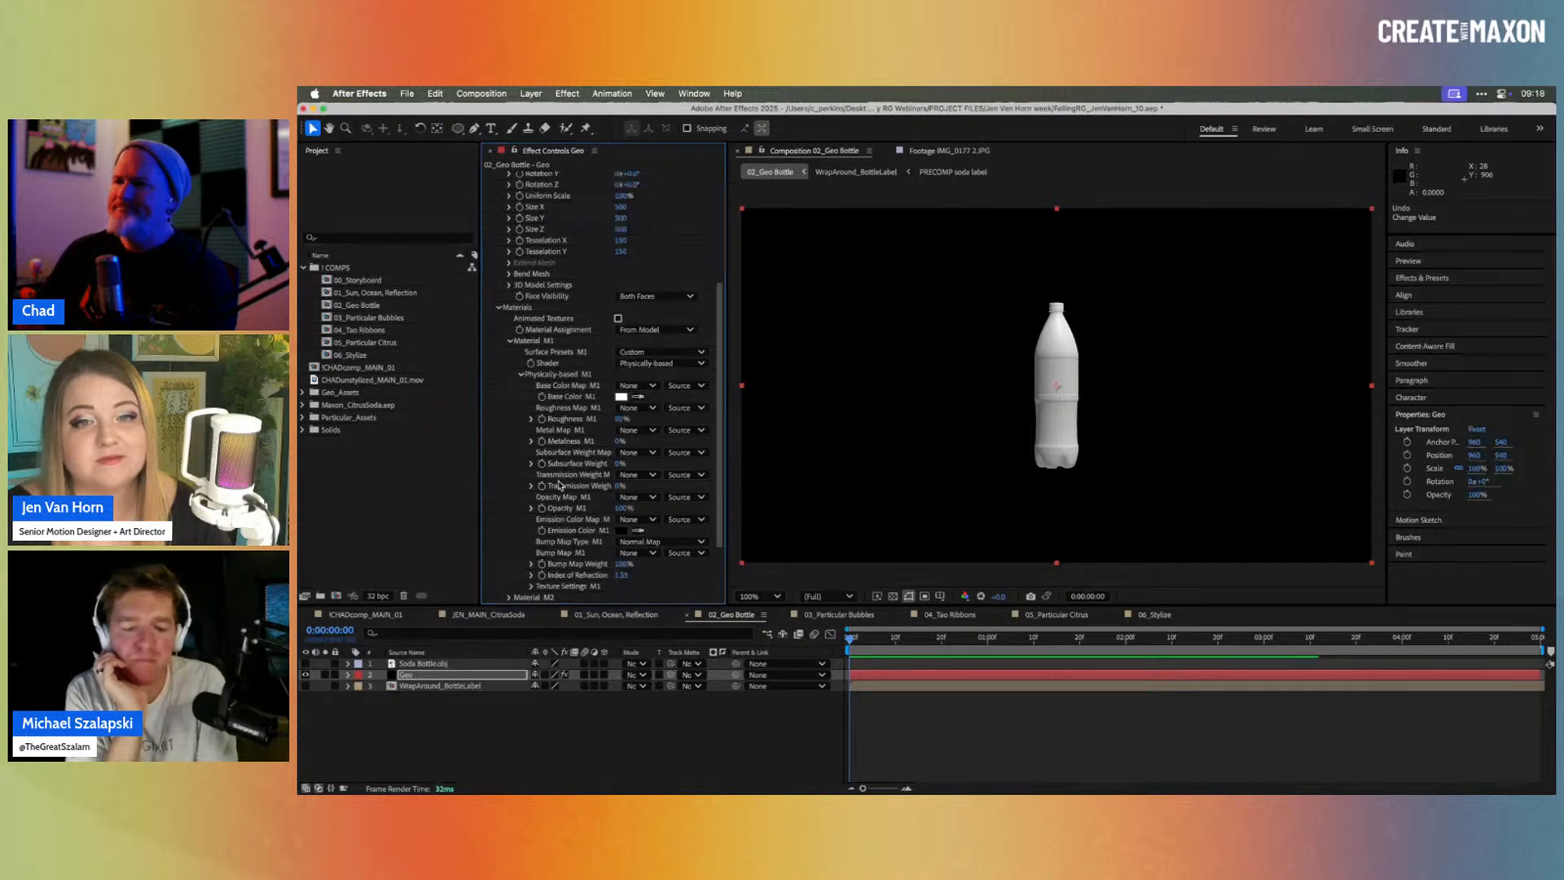
scroll(559, 486, down, 2)
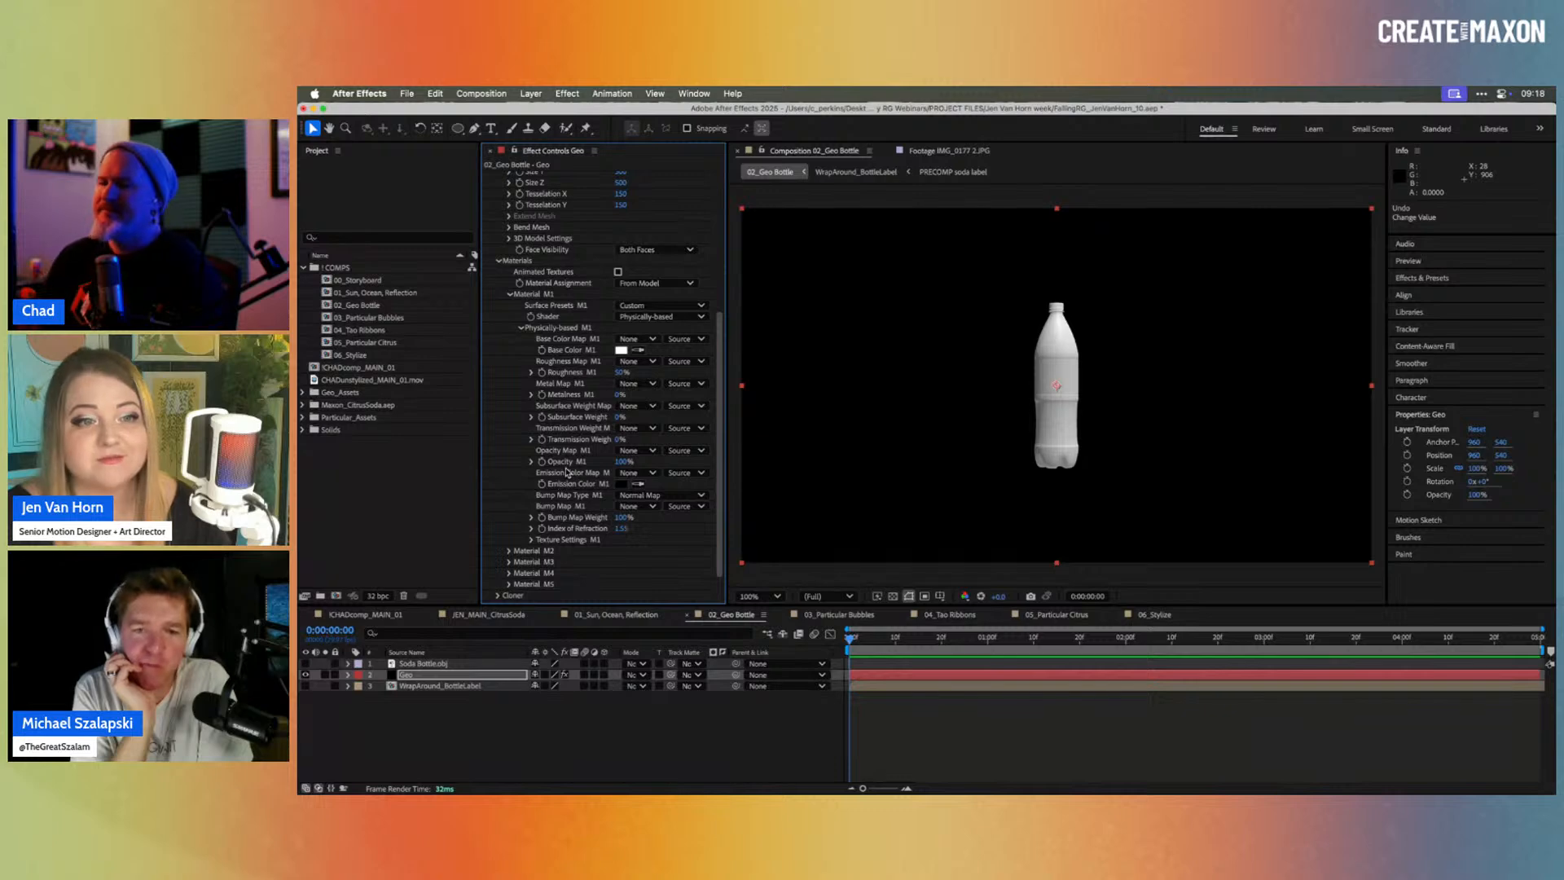
click(510, 294)
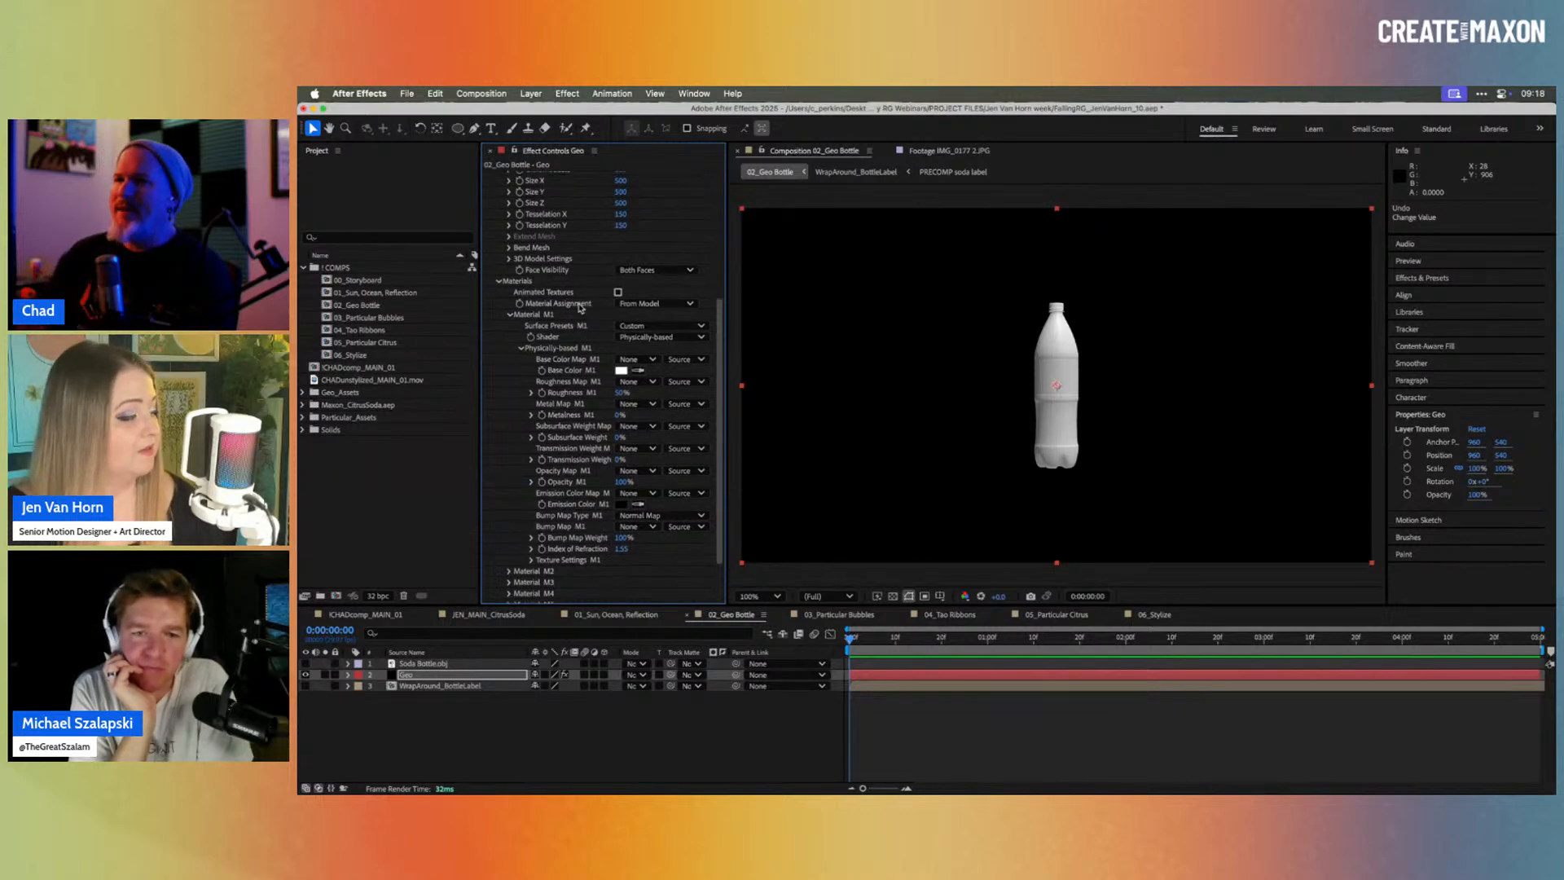
scroll(510, 357, up, 5)
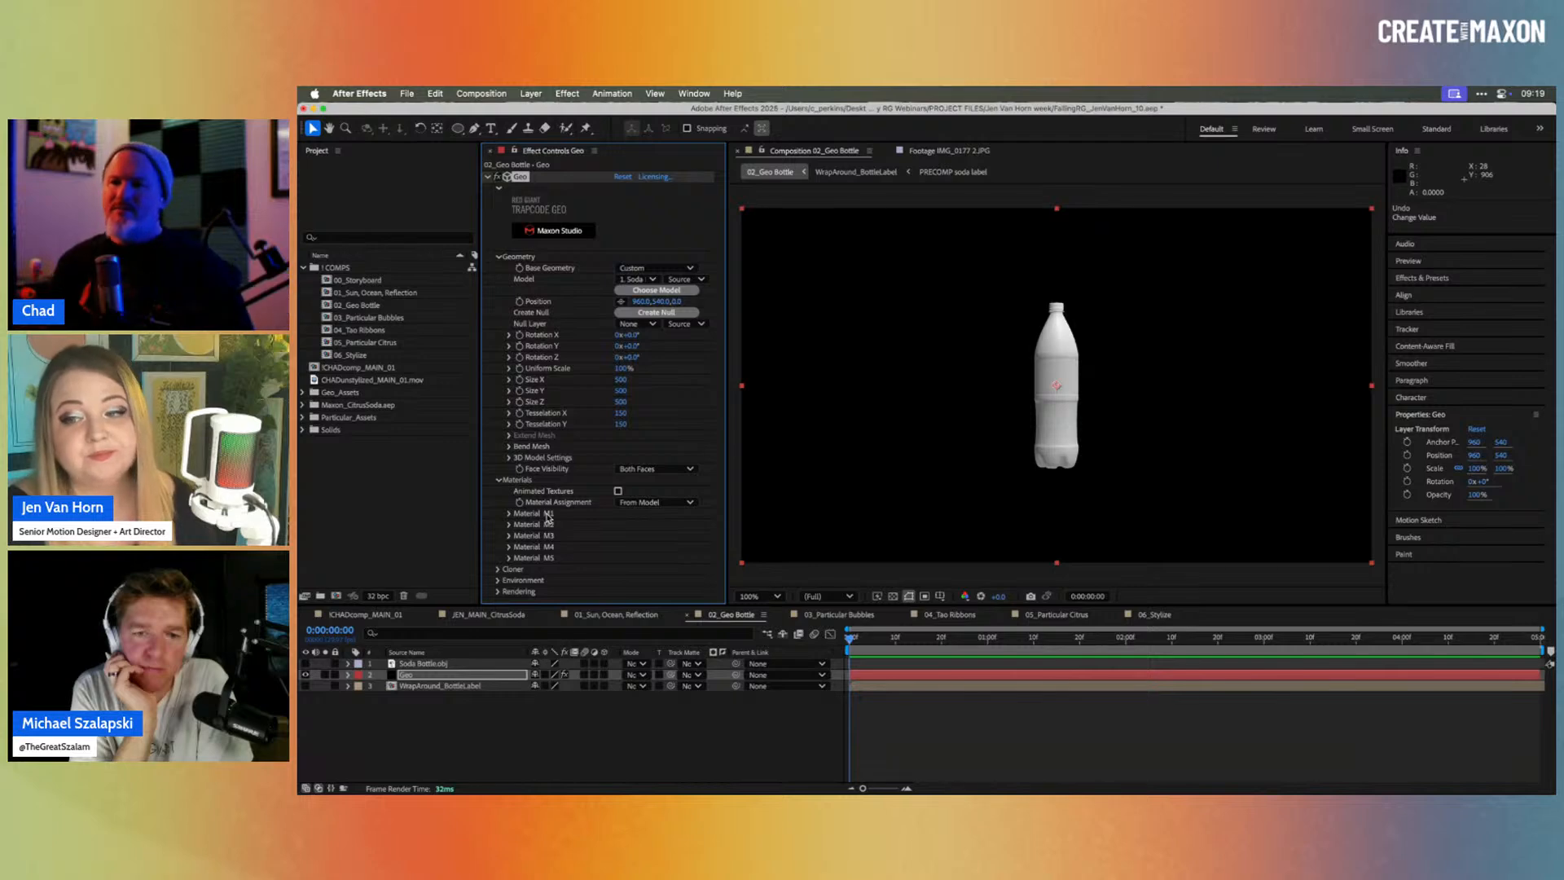
click(508, 514)
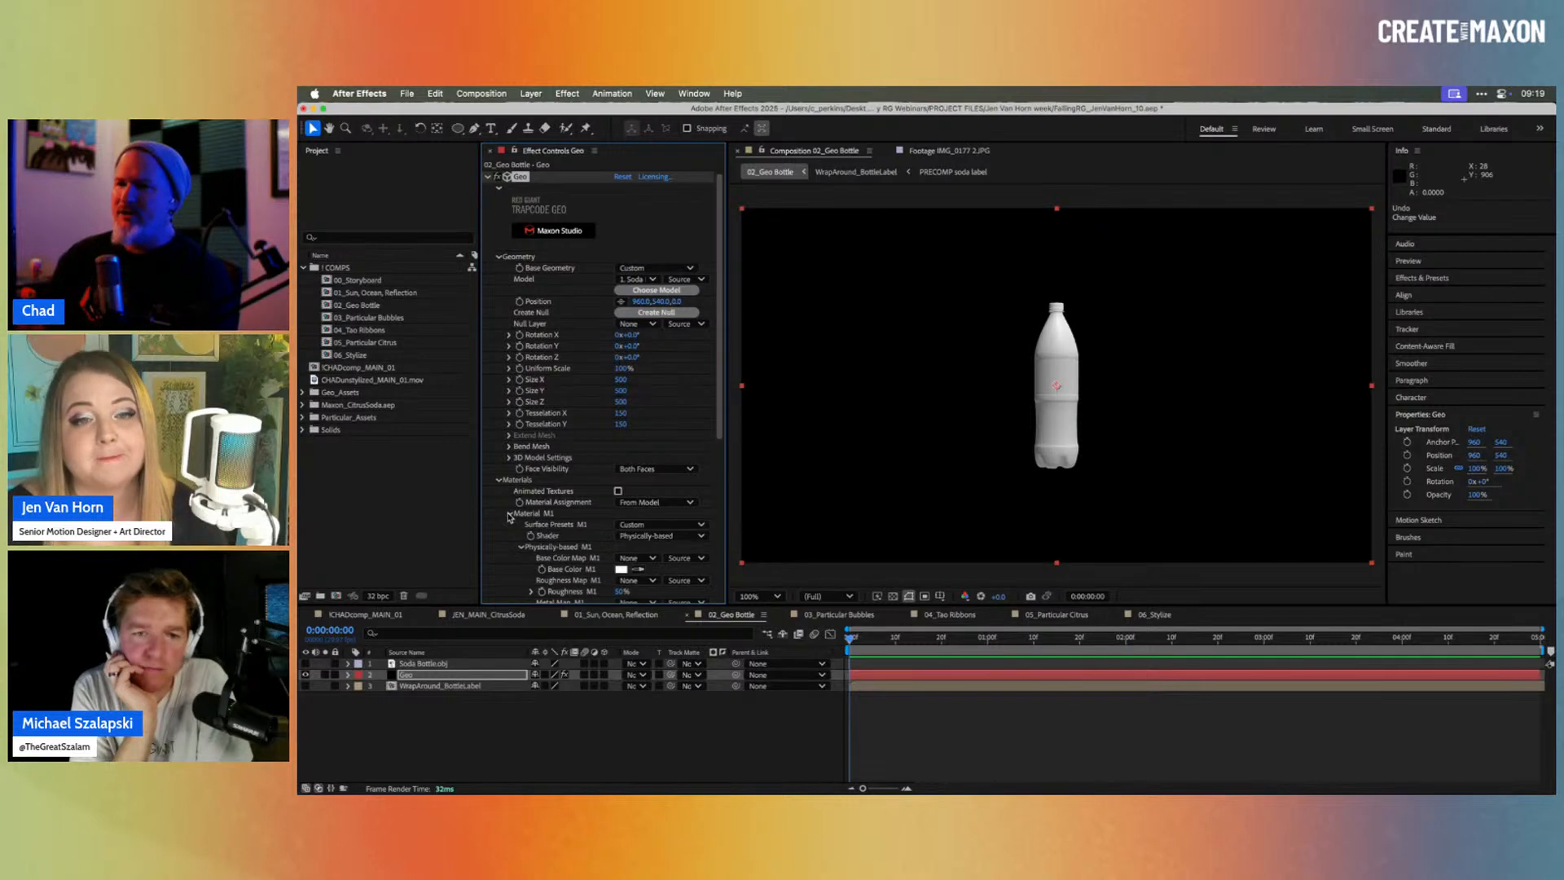
scroll(562, 491, down, 3)
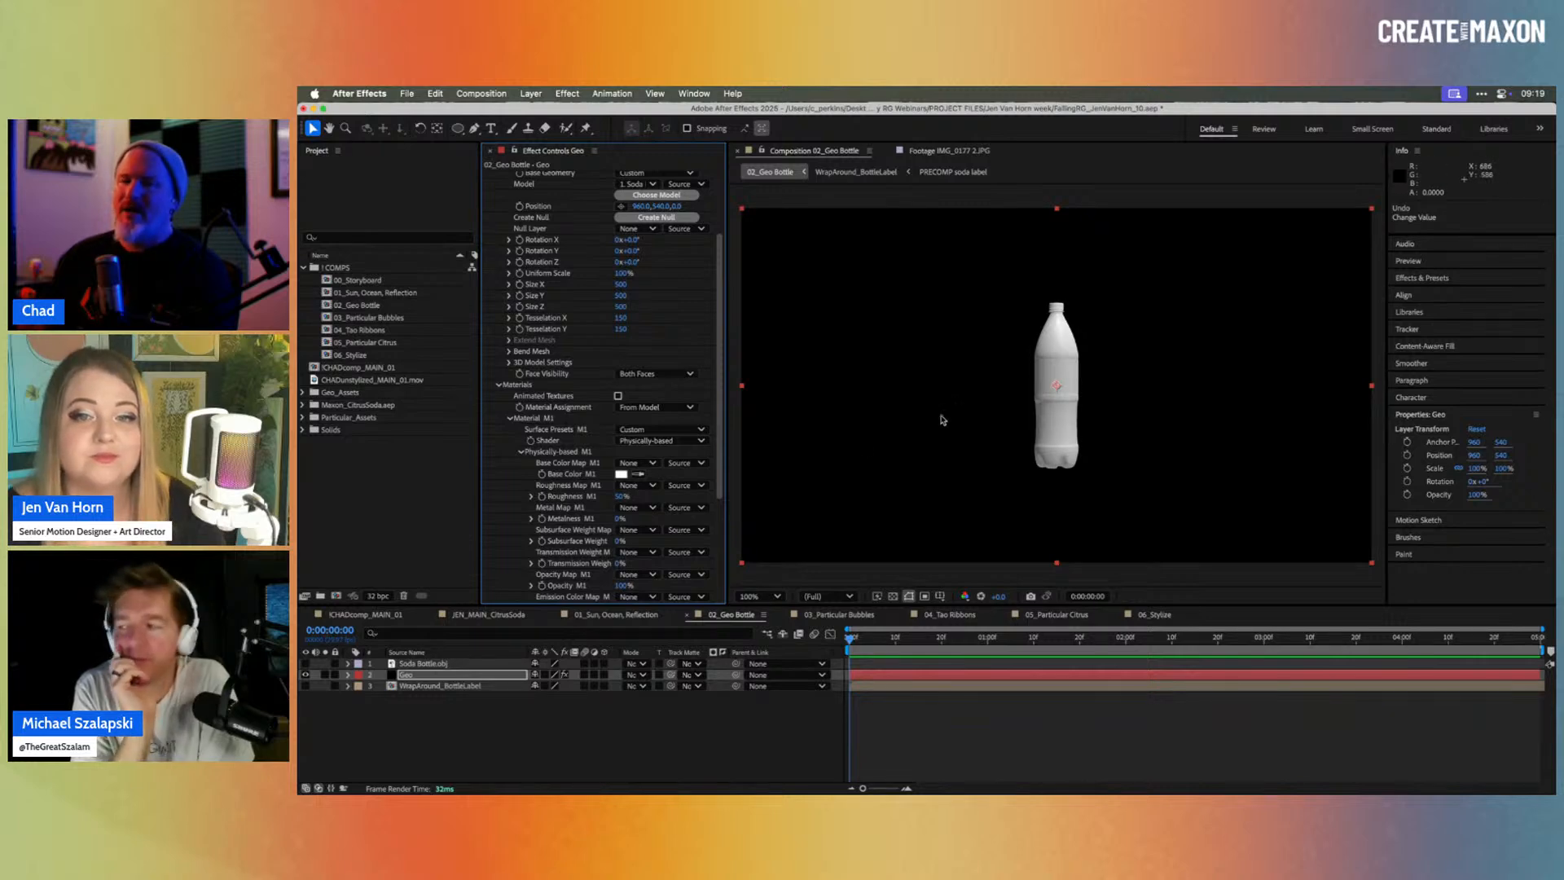
click(620, 474)
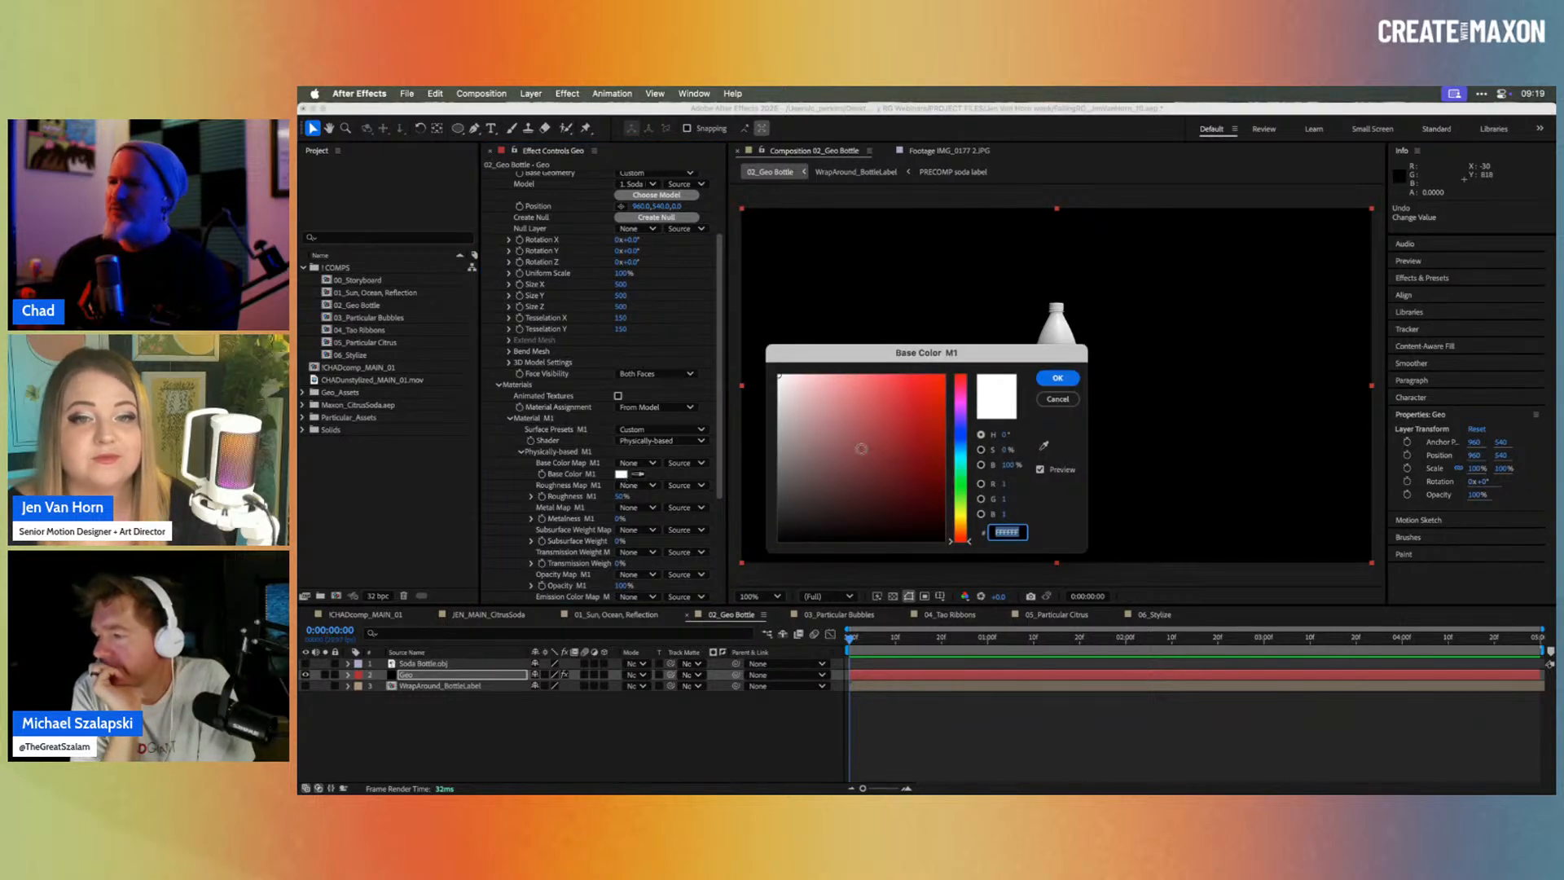
click(961, 487)
click(909, 425)
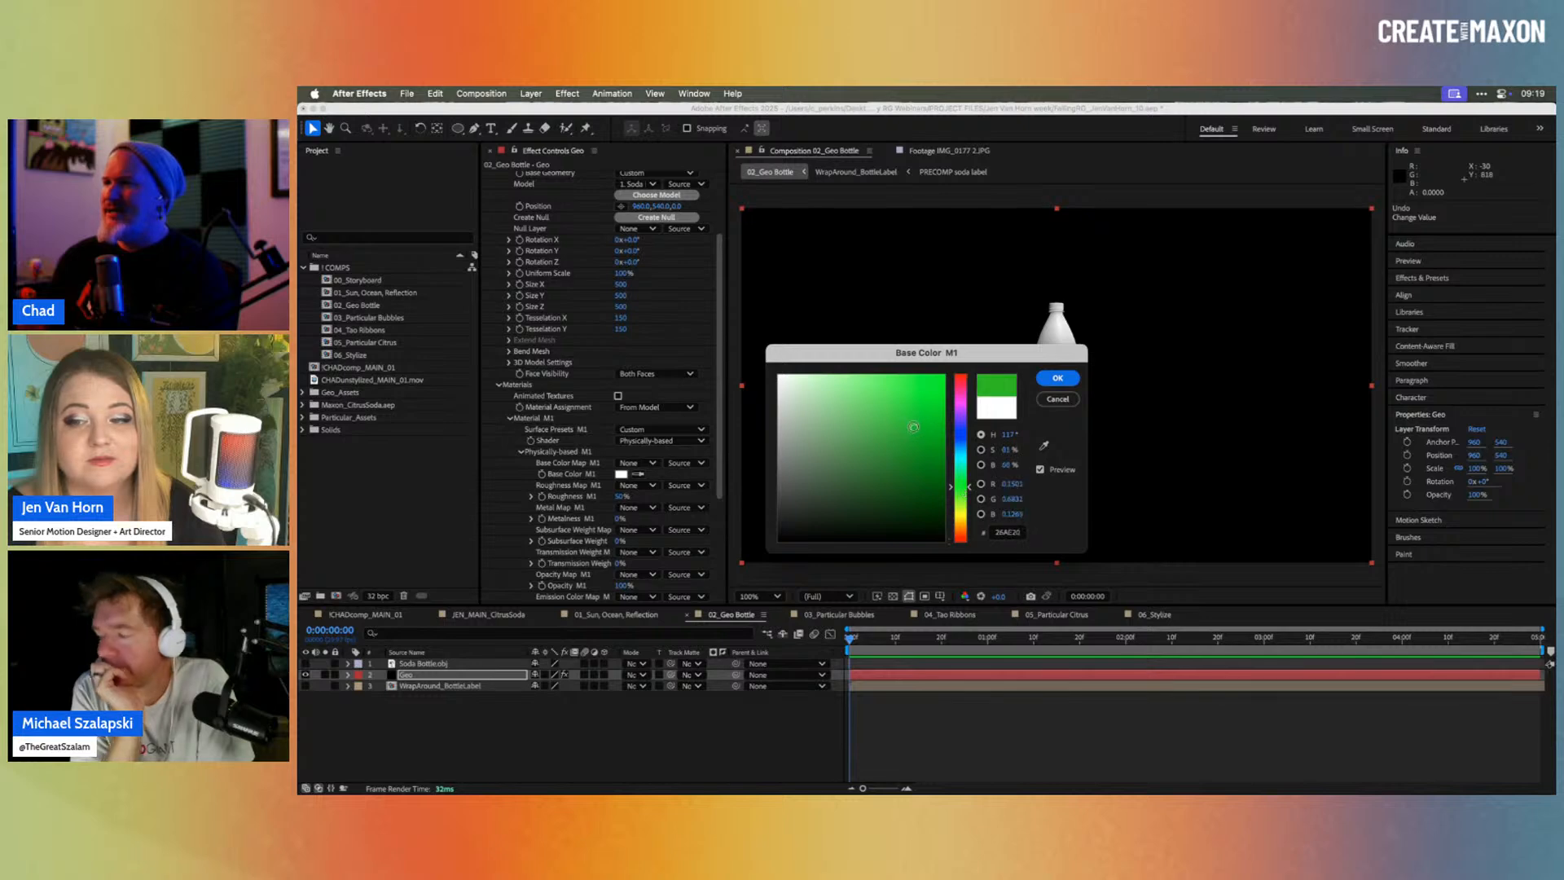
click(1057, 378)
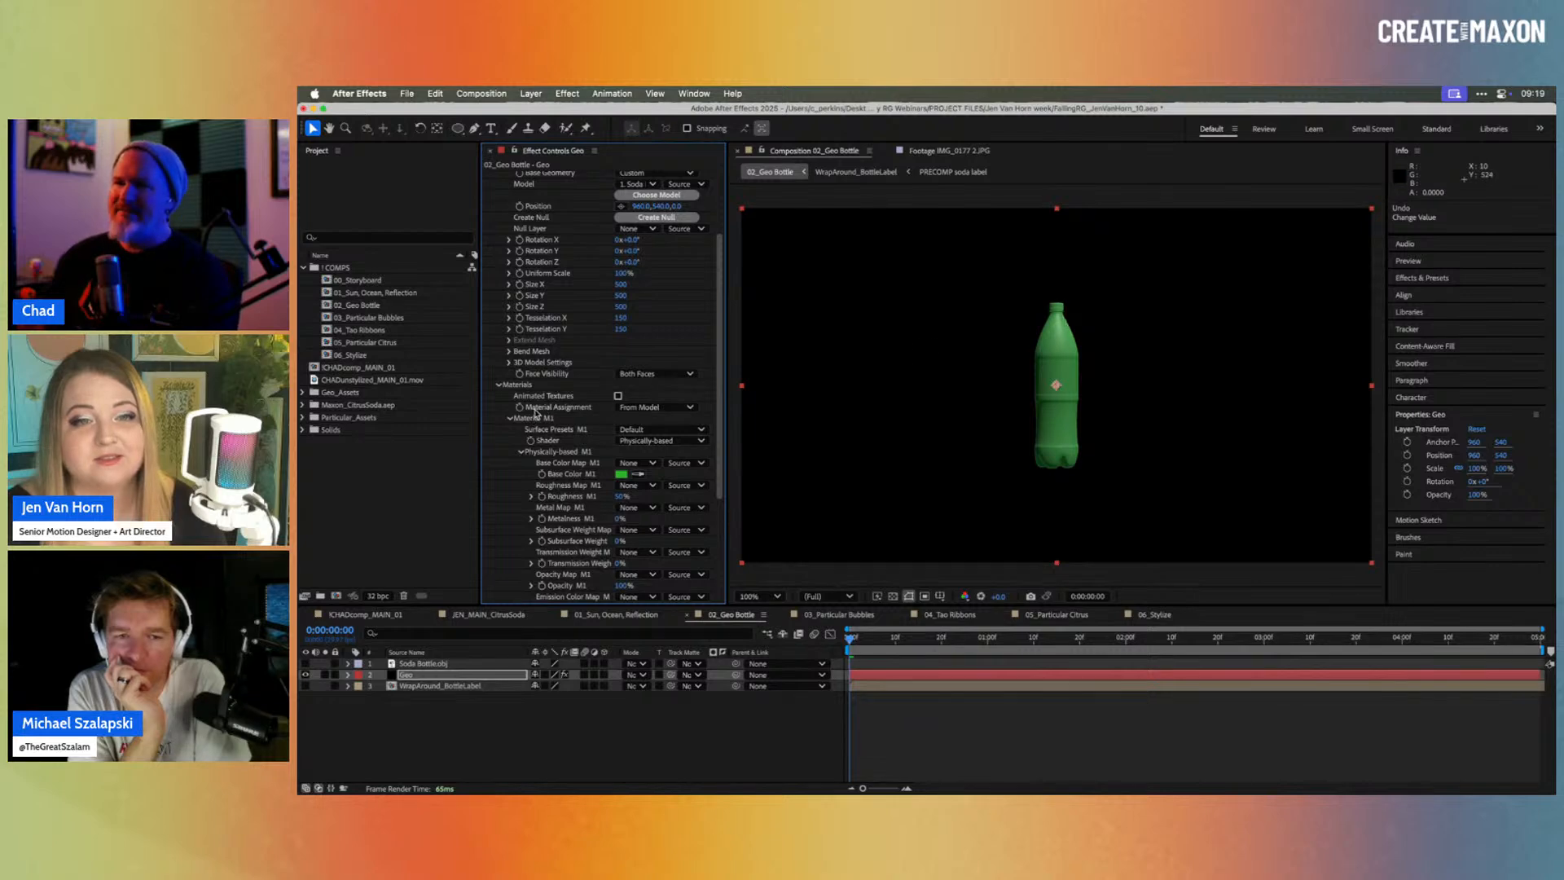
Step: Set the bottle's Material Assignment to Per Mesh and lower Material M1's Roughness to about 18%
click(667, 408)
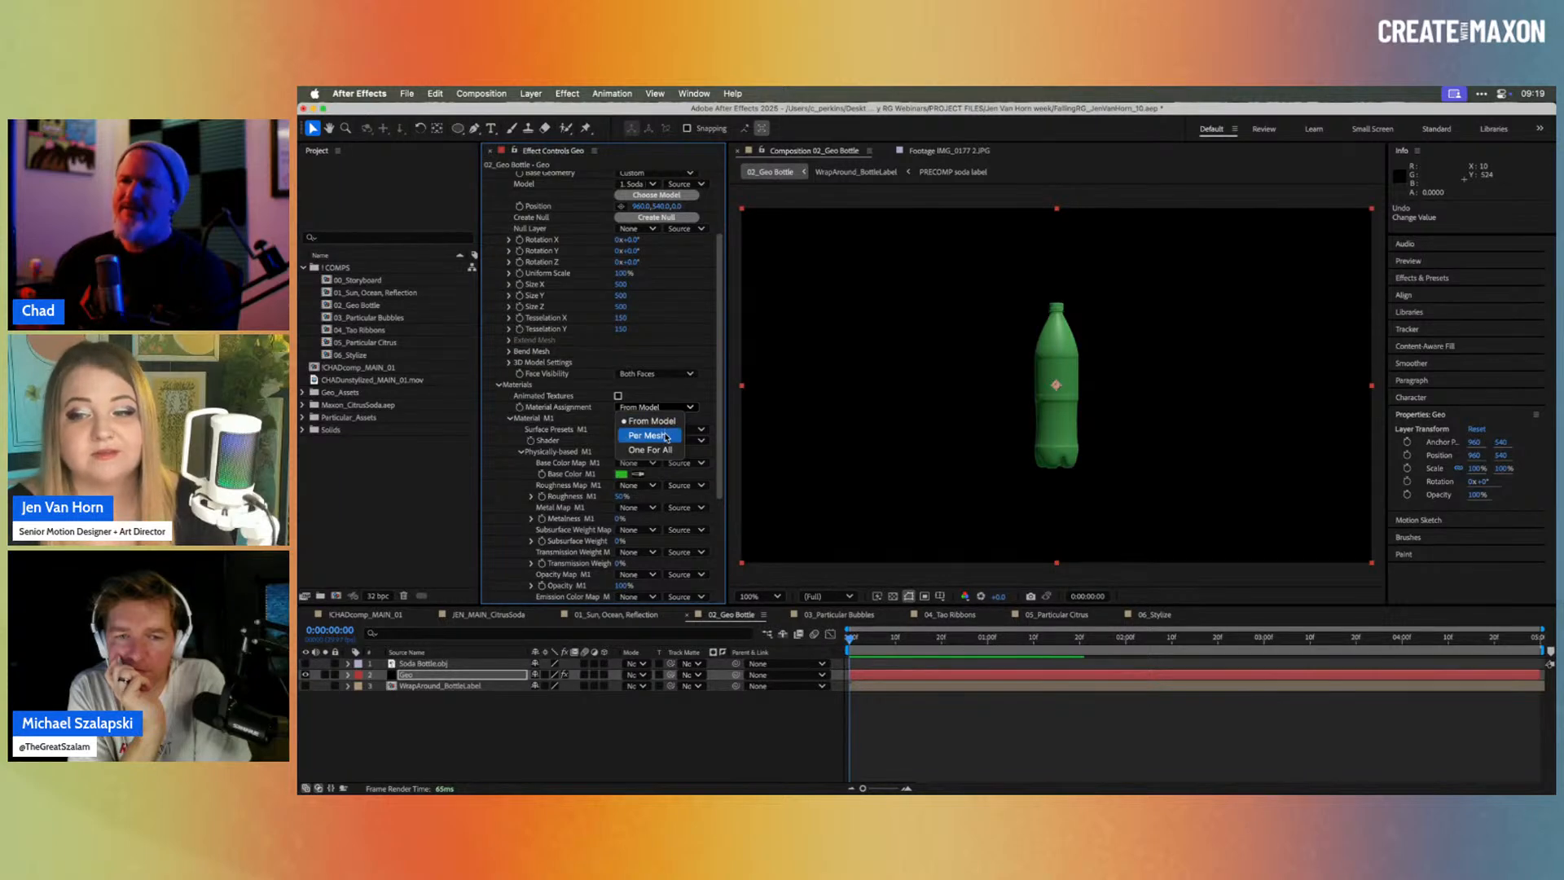
click(666, 436)
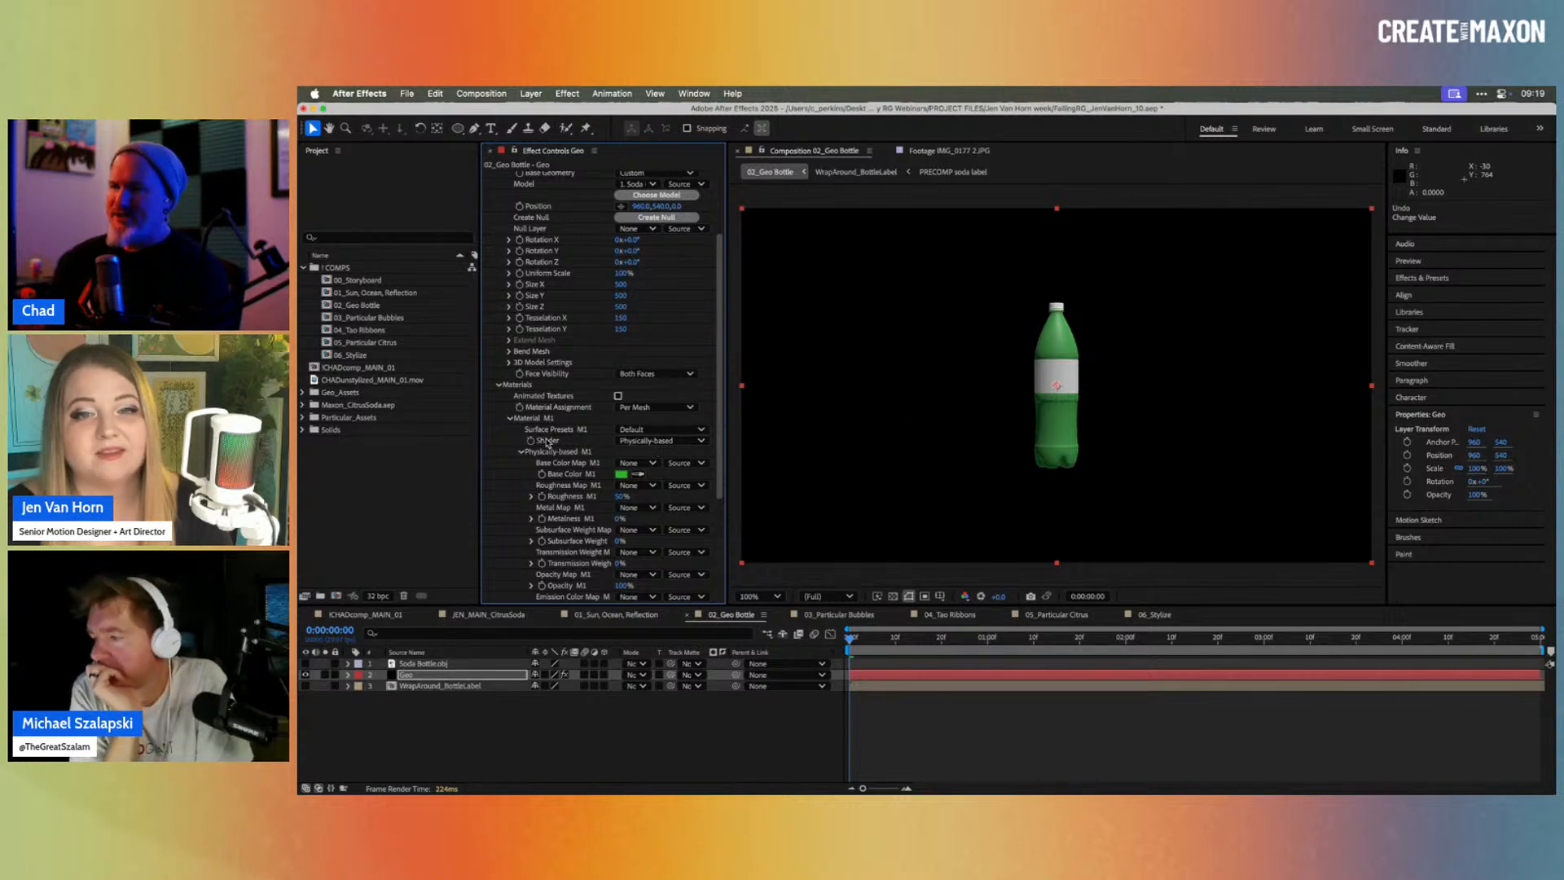
scroll(556, 434, down, 2)
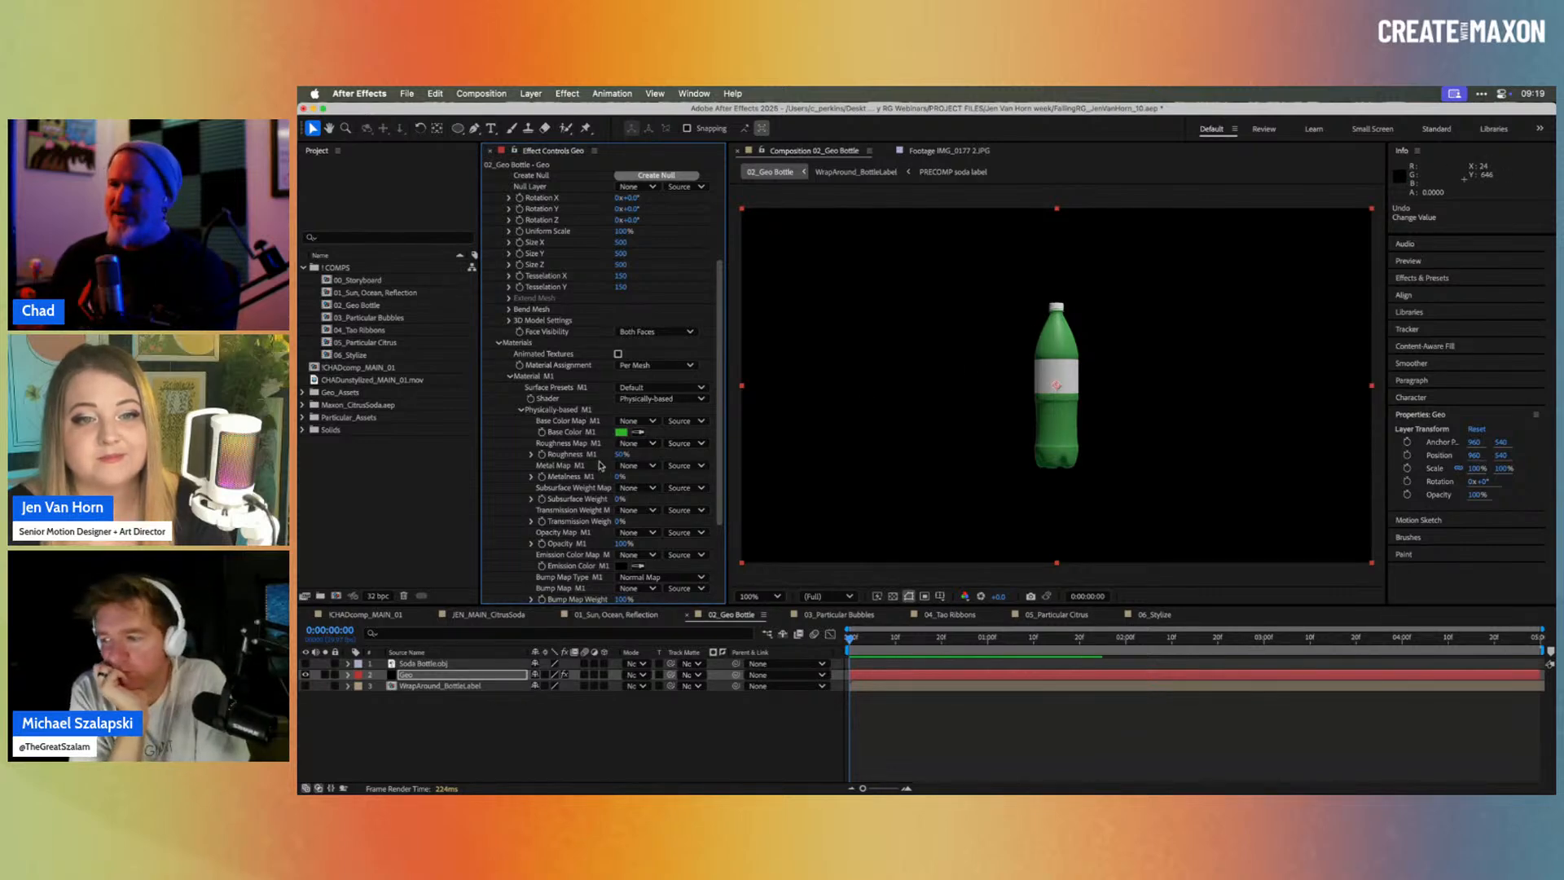
scroll(547, 492, down, 3)
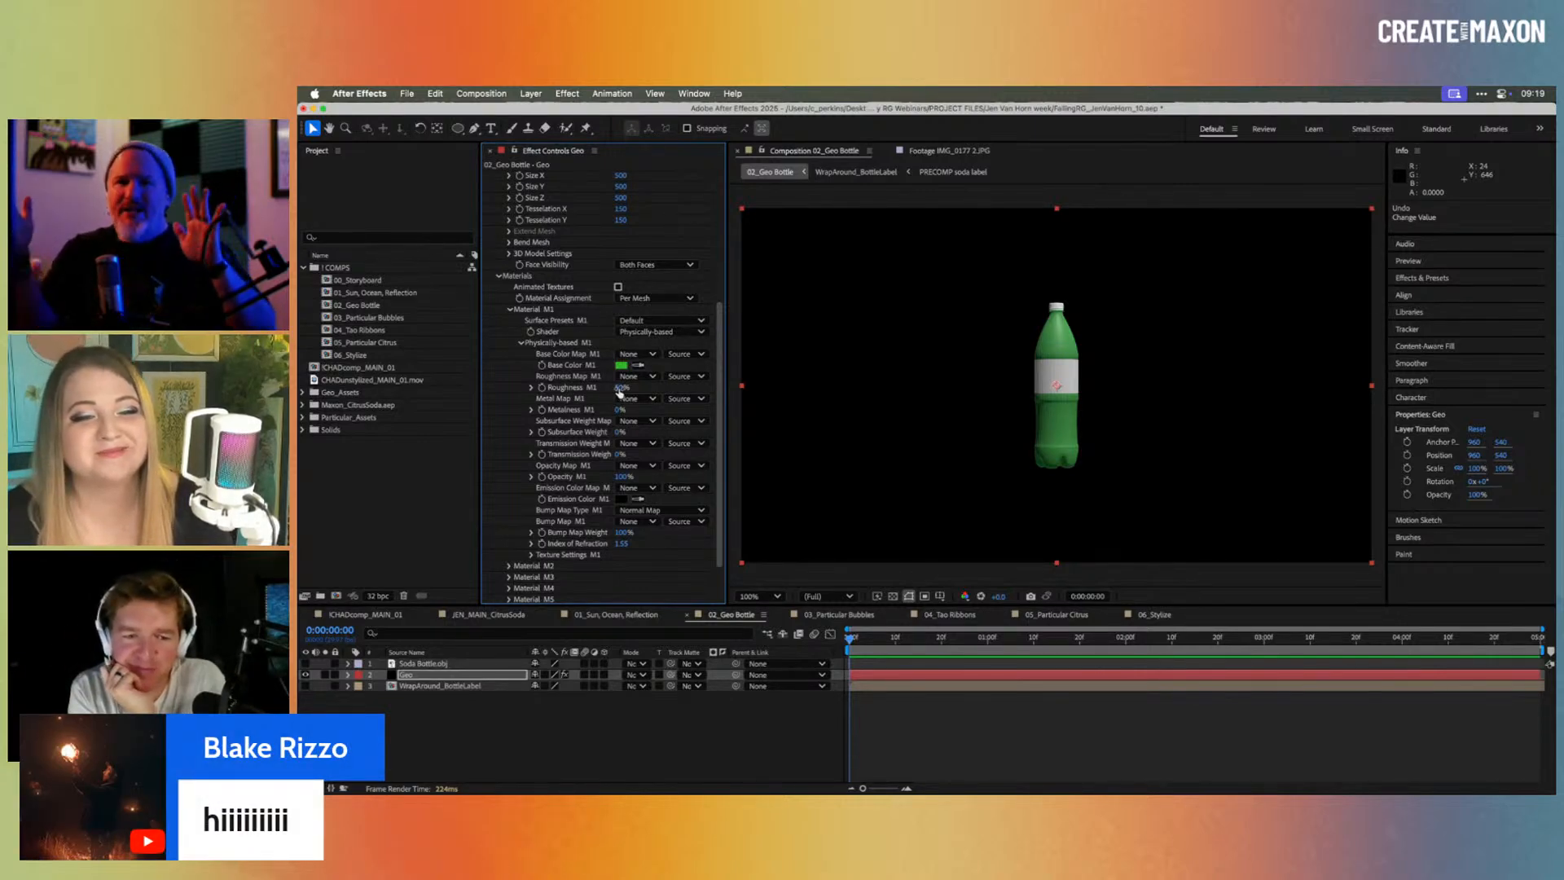
drag(619, 389, 647, 386)
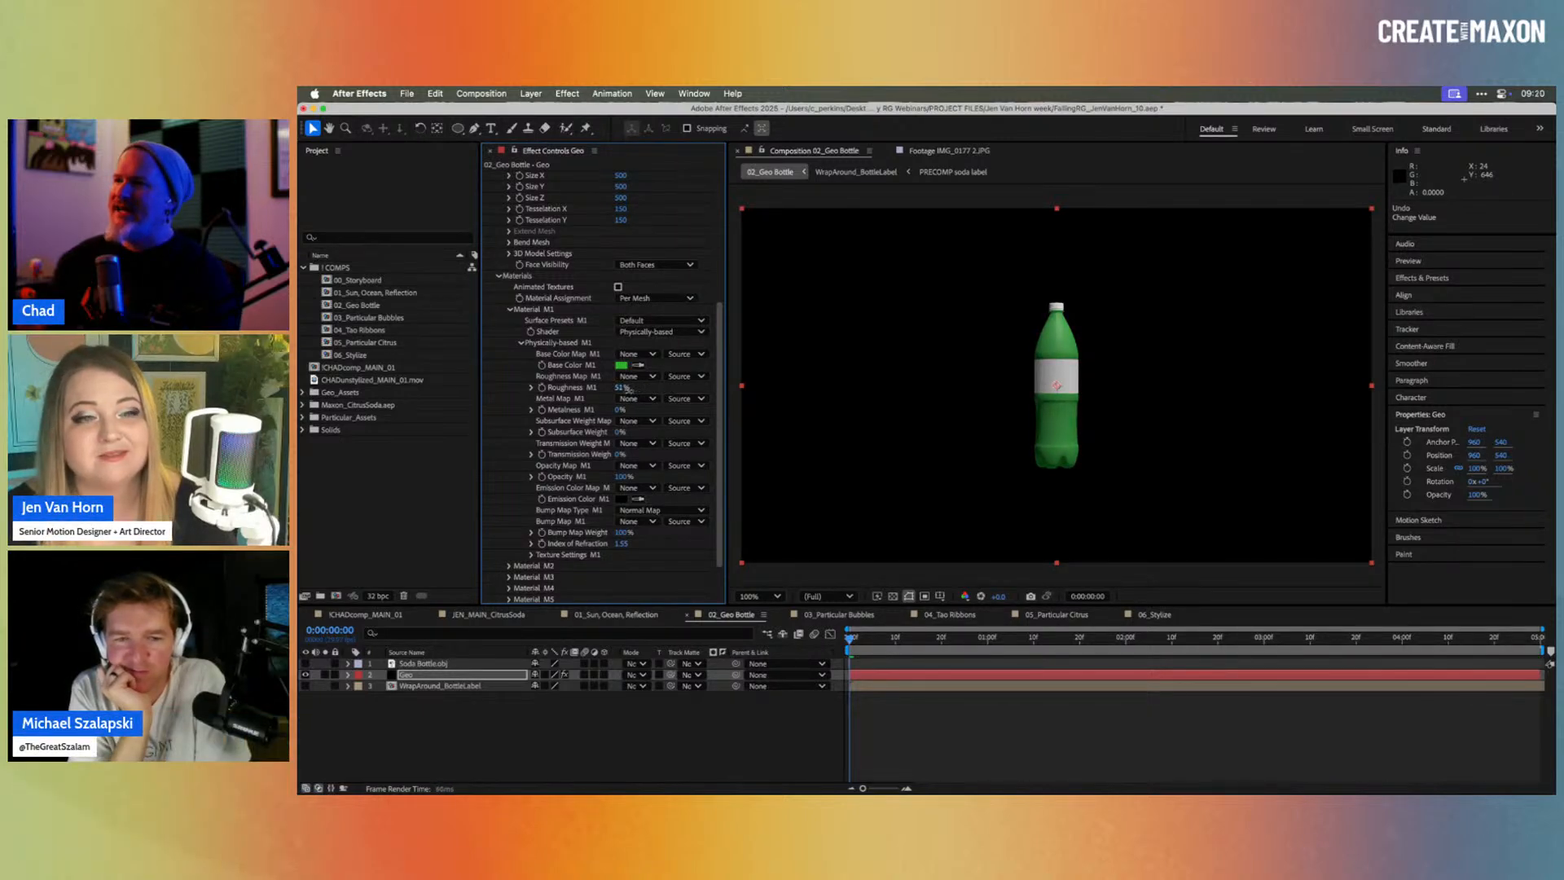
drag(617, 392, 610, 392)
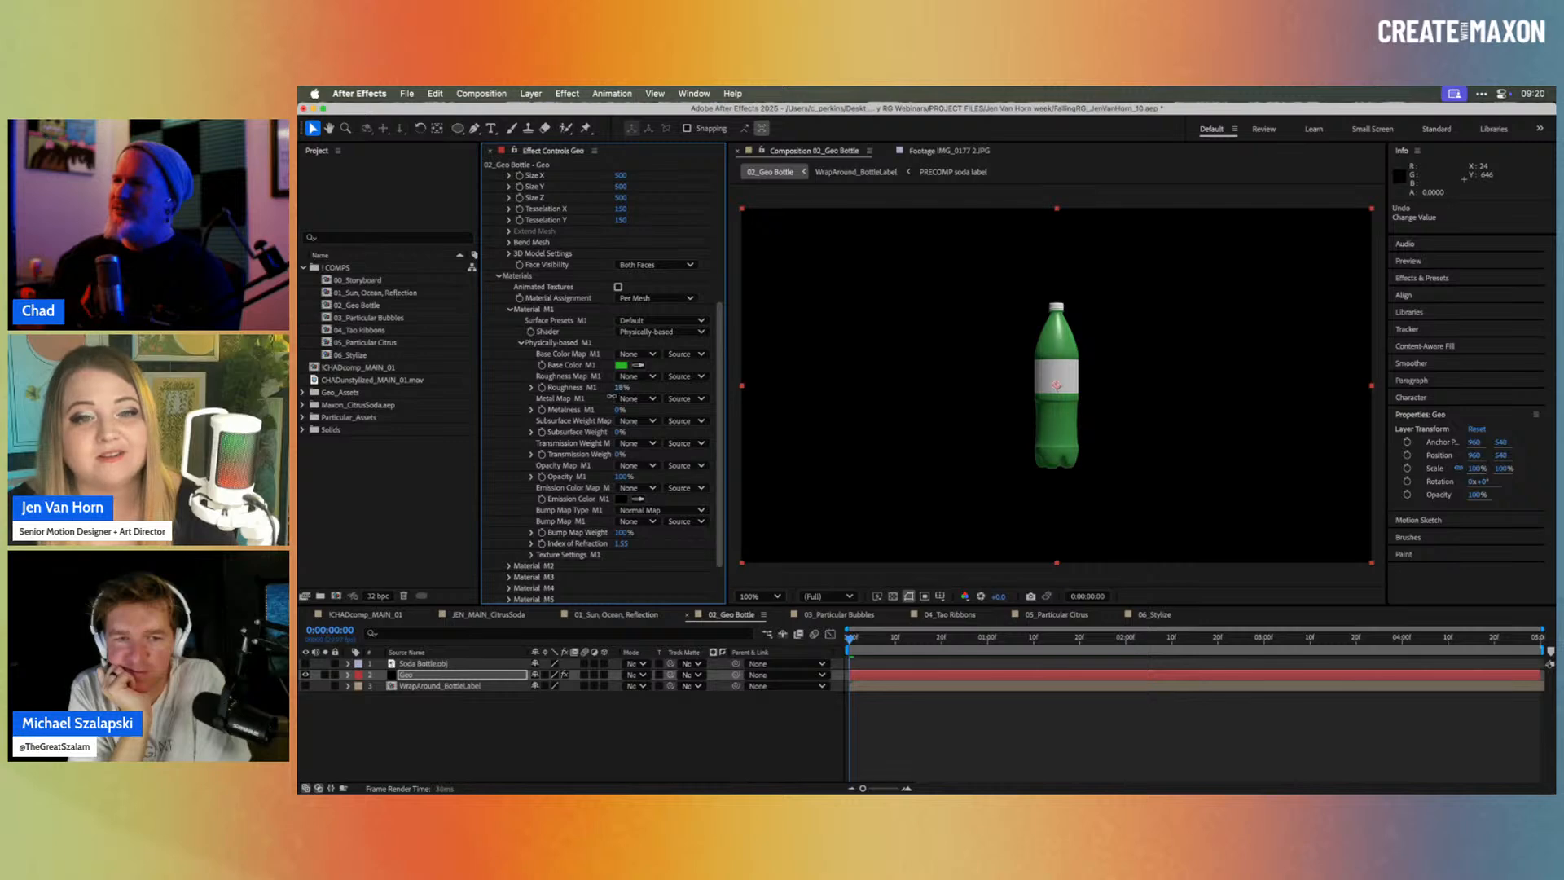
scroll(643, 278, up, 5)
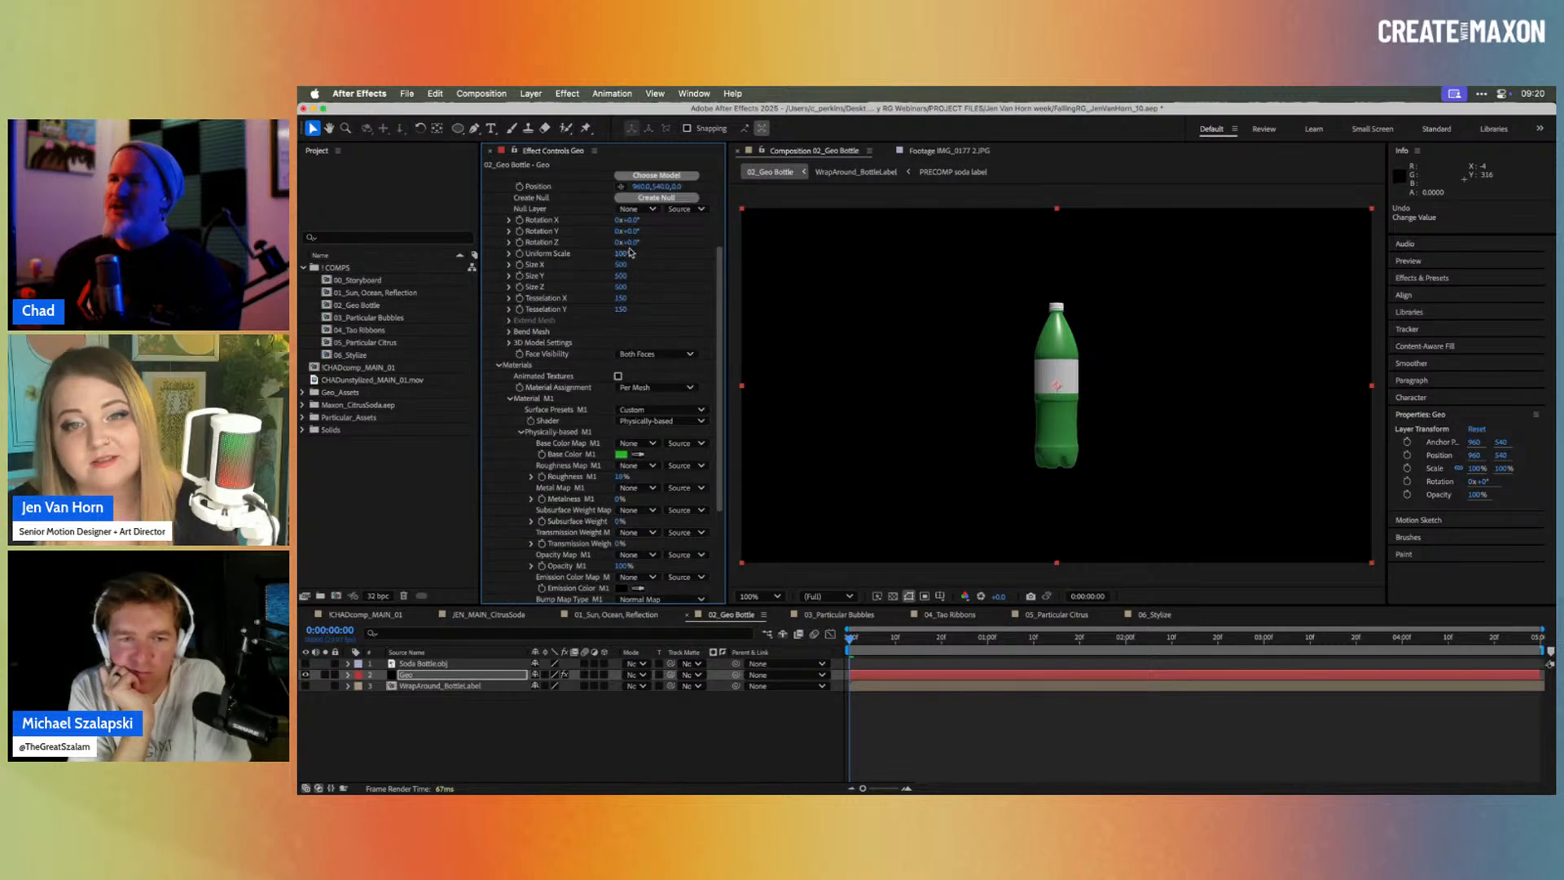
Step: Enlarge the soda bottle to a Uniform Scale of about 230% and lower Material M1's Roughness to about 5%
drag(635, 253, 700, 246)
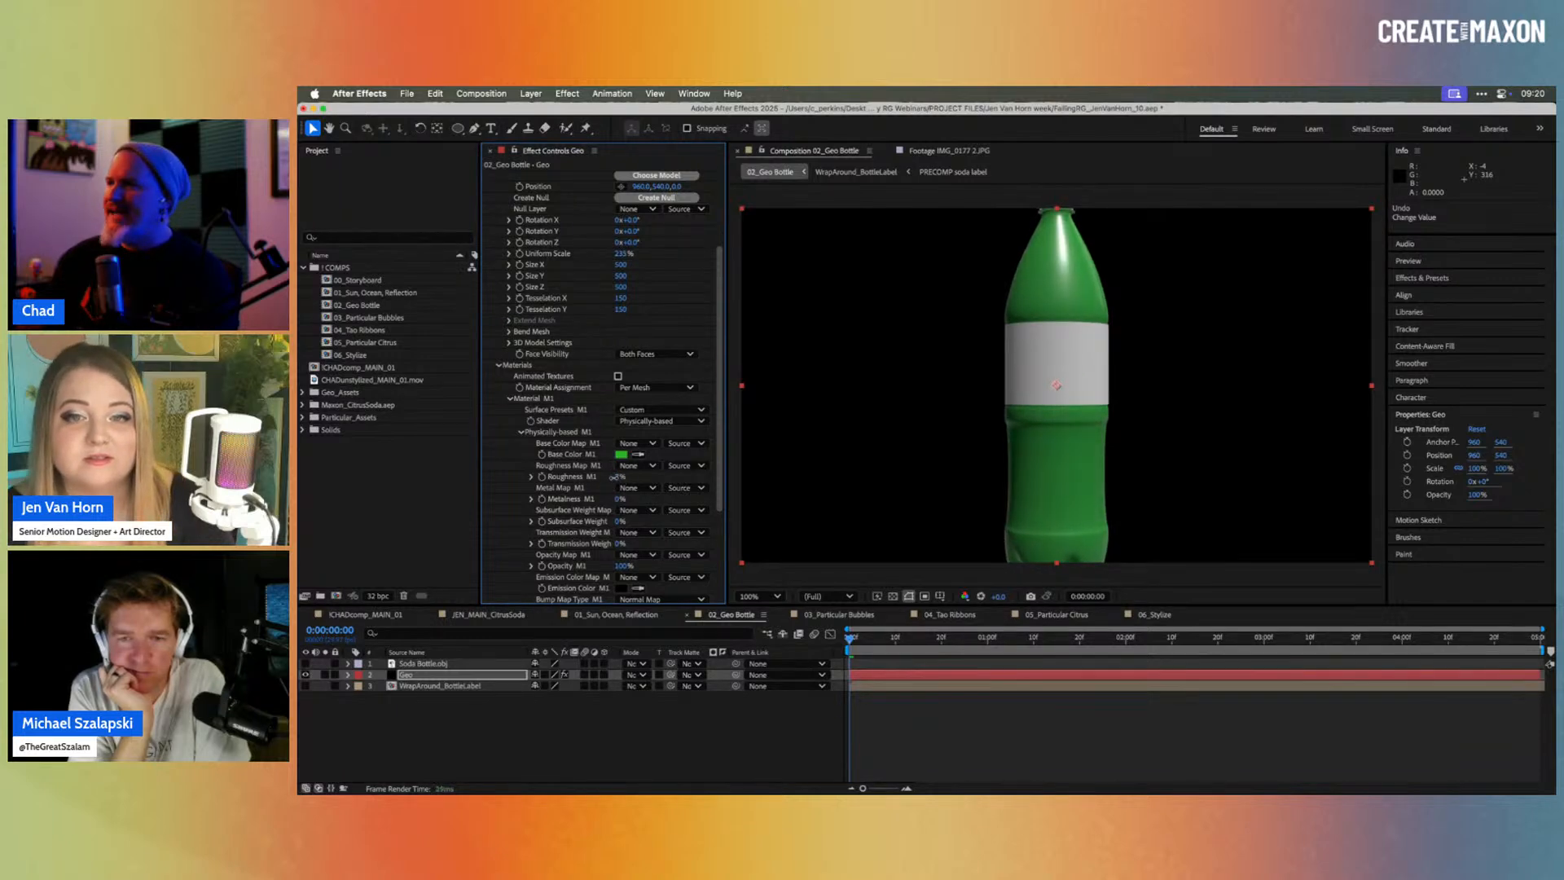
drag(610, 478, 617, 476)
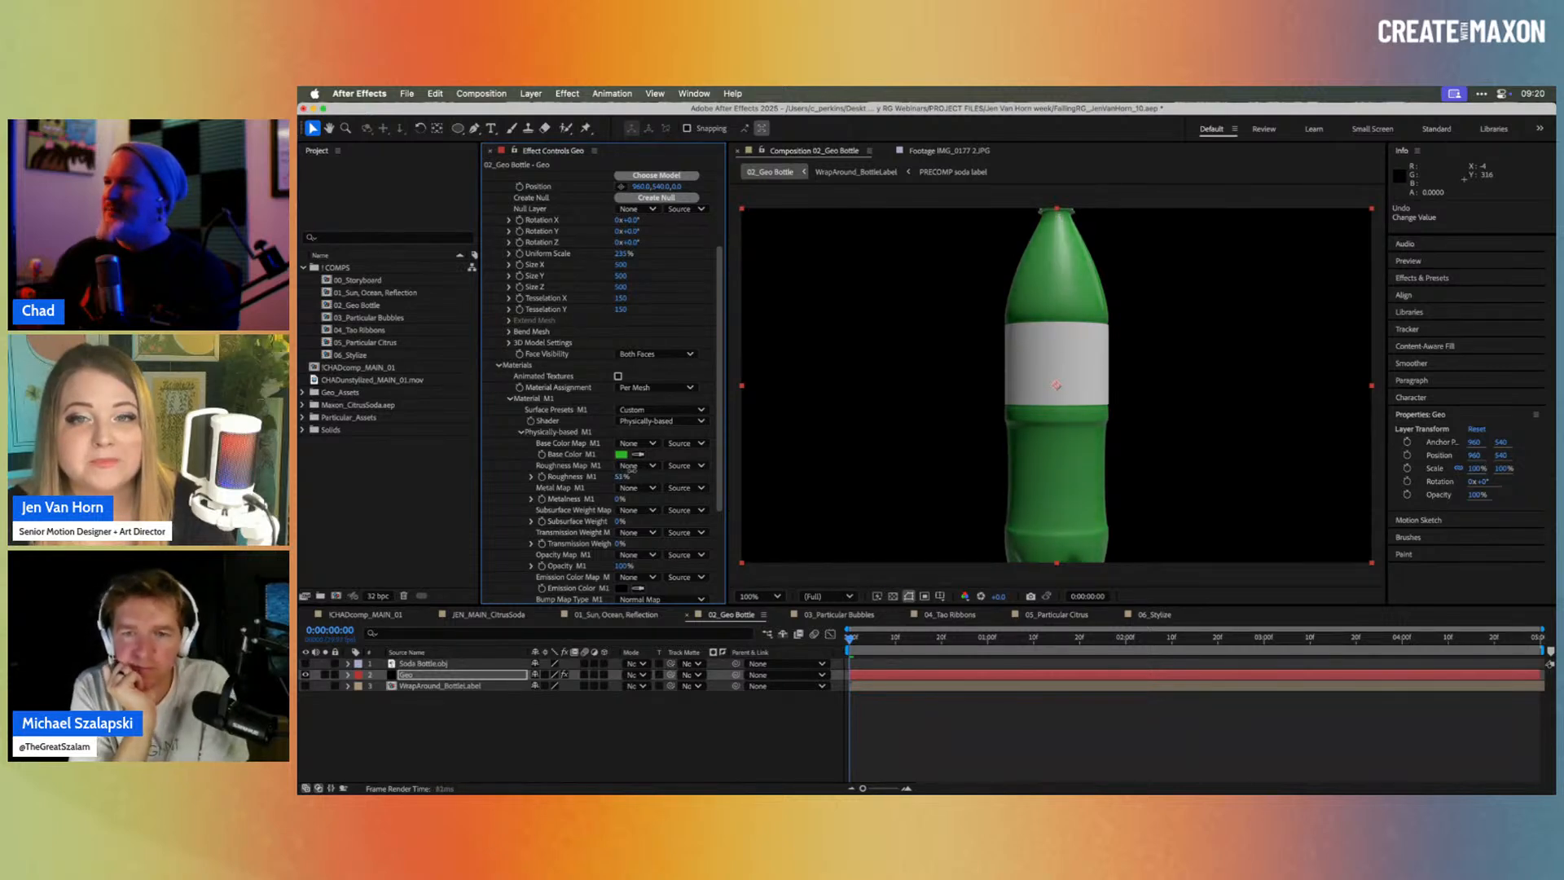
drag(617, 476, 603, 474)
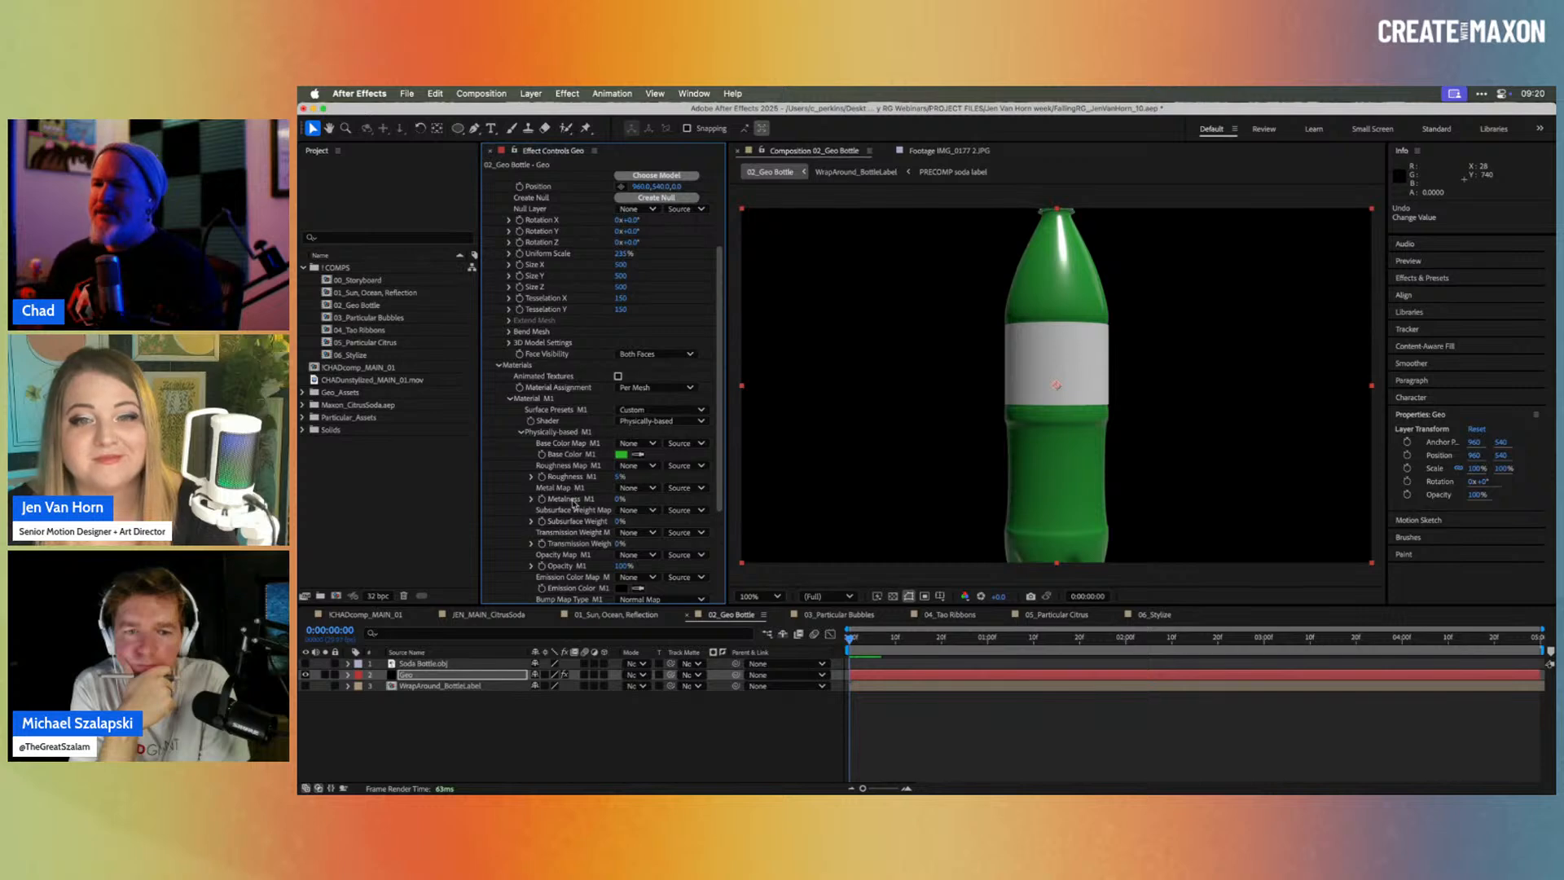
Step: Raise Material M1's Transmission Weight to about 80%
scroll(575, 501, down, 3)
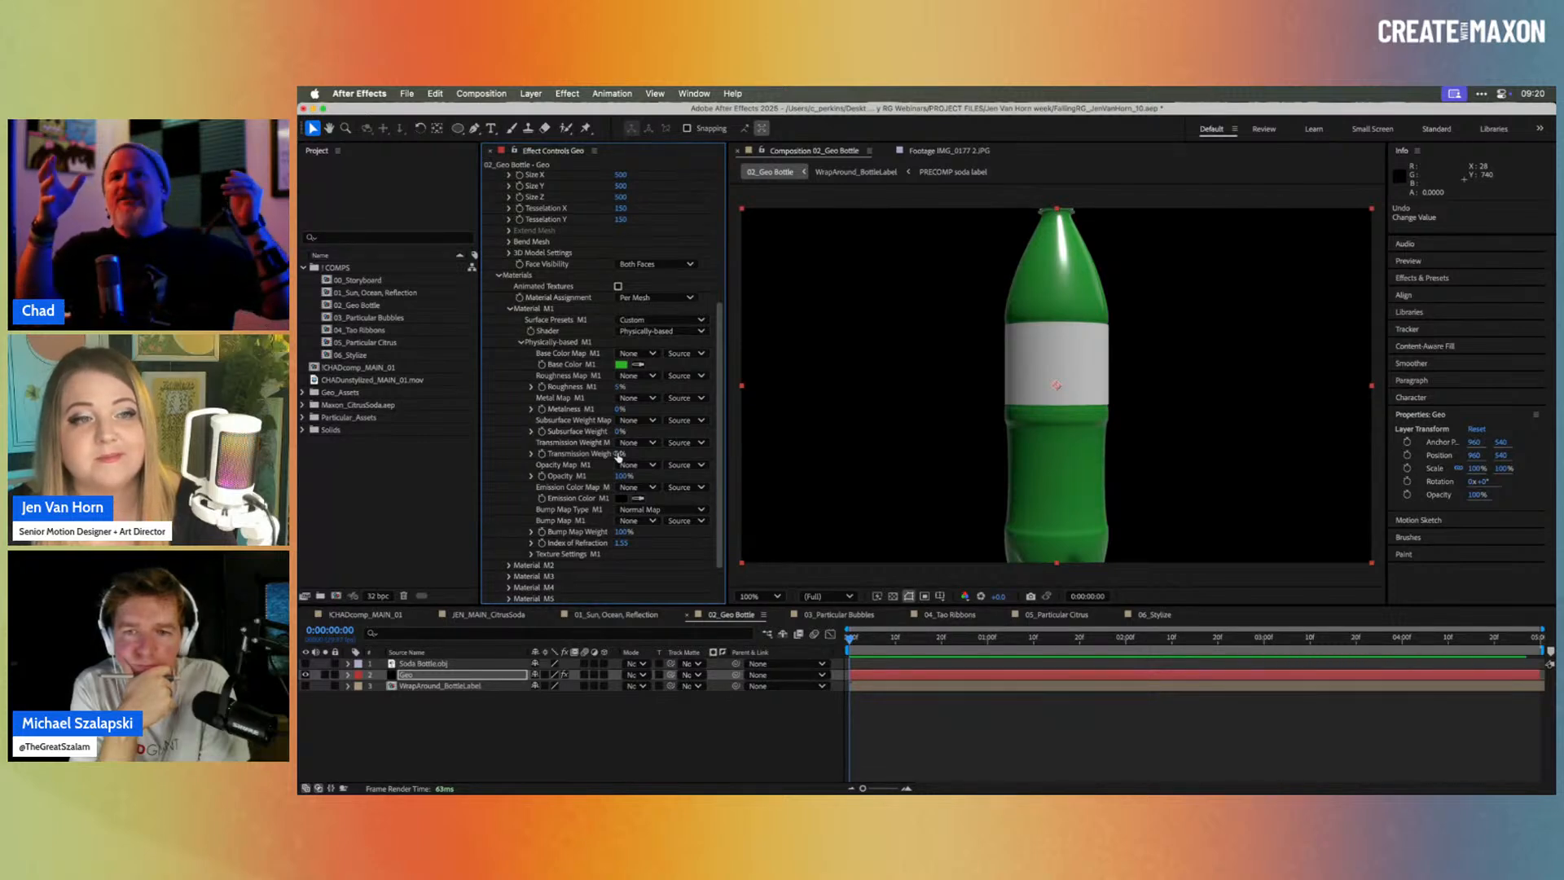
drag(618, 457, 640, 452)
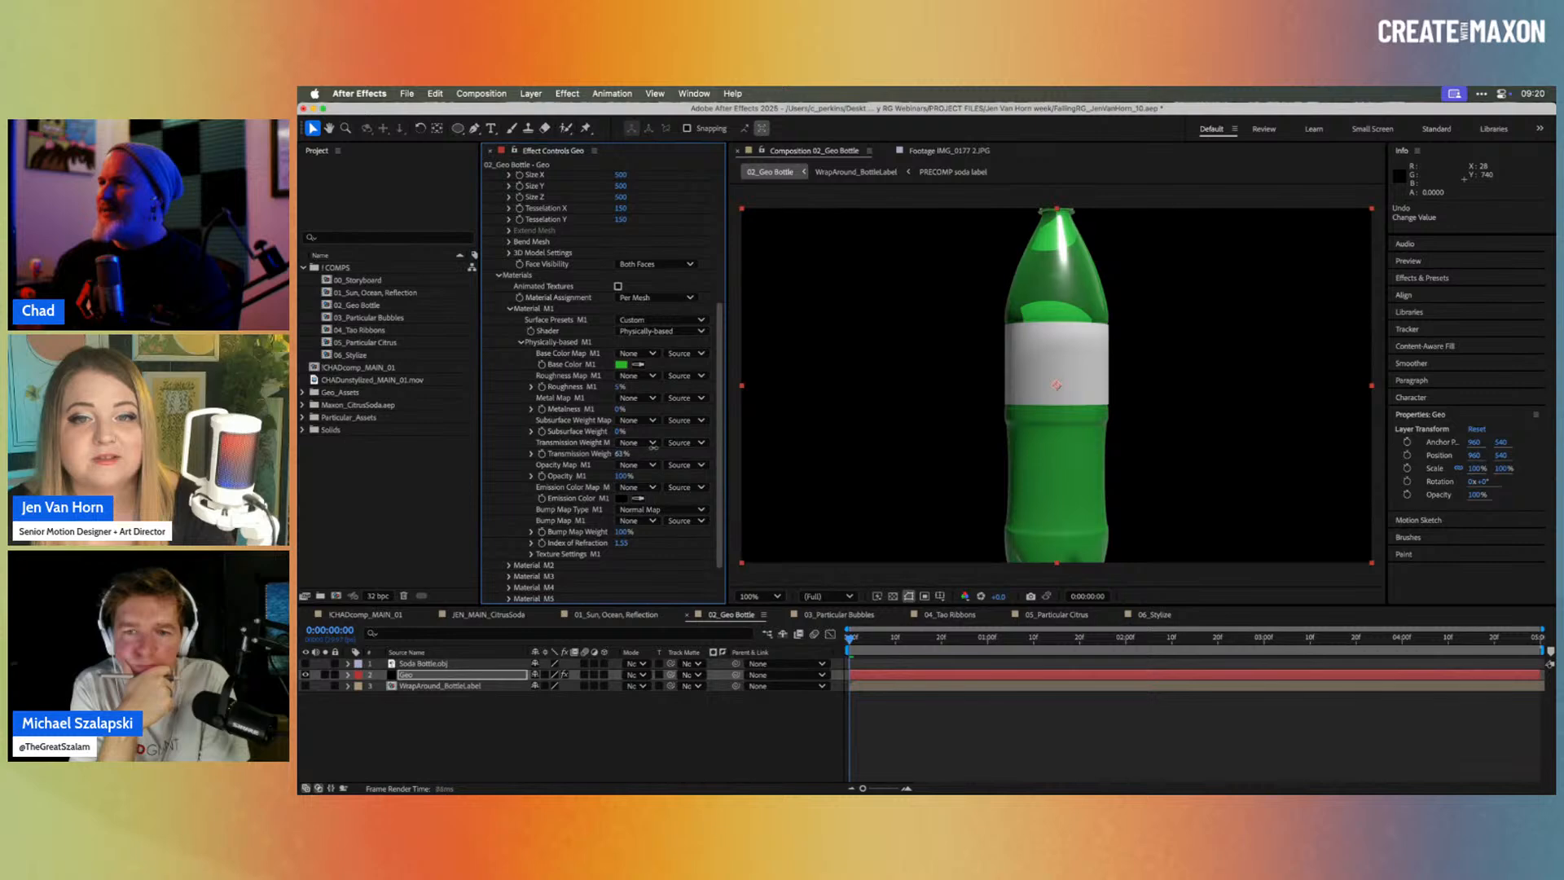
drag(665, 445, 661, 445)
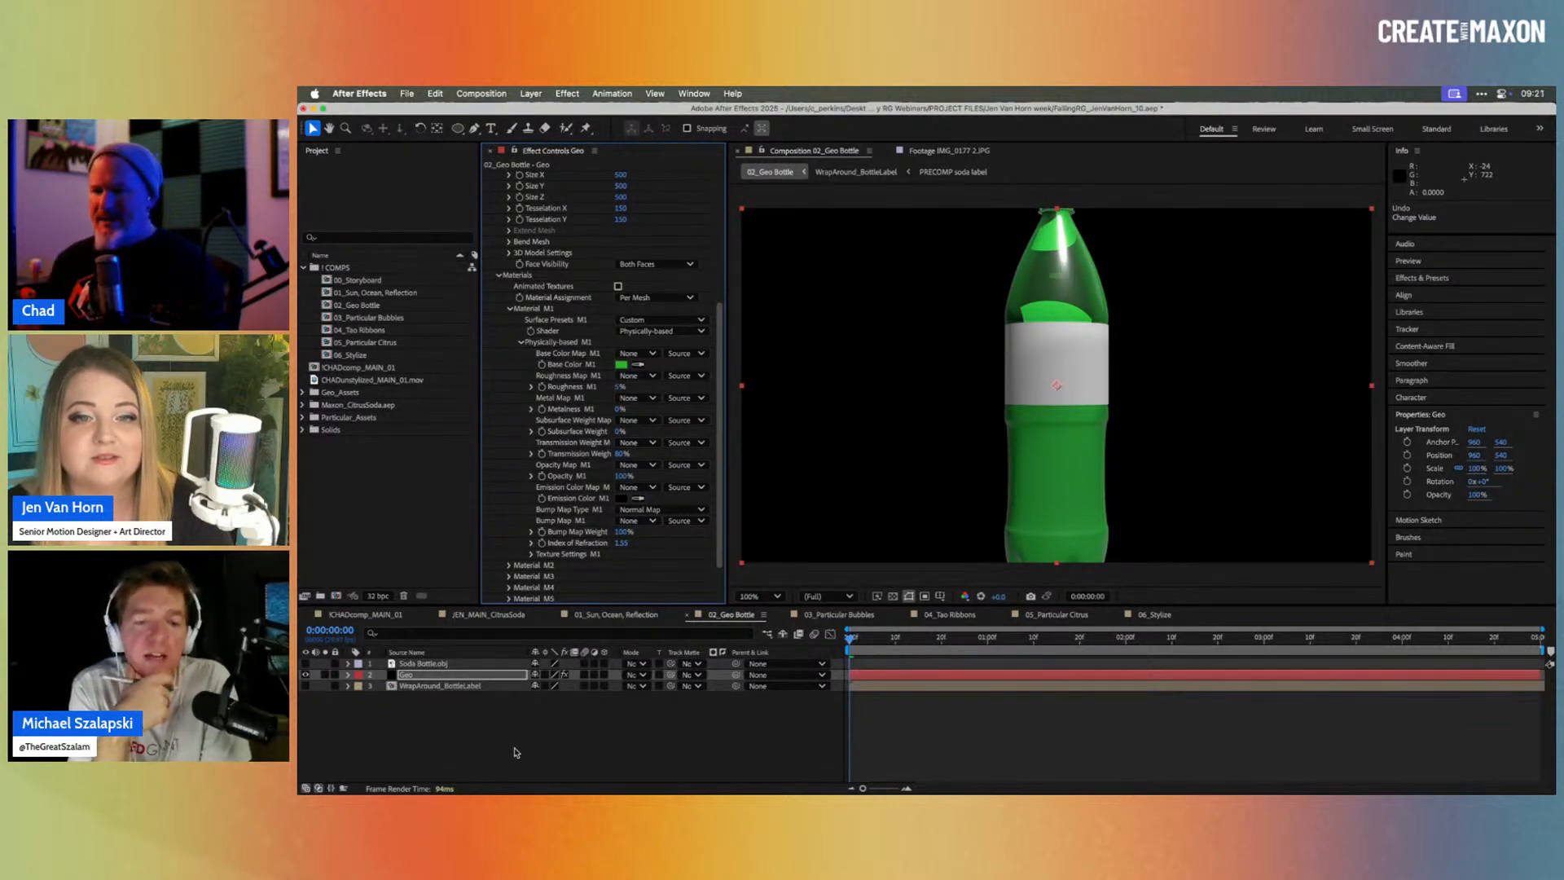
Step: Create a comp-sized black solid named Fractal Noise
click(592, 688)
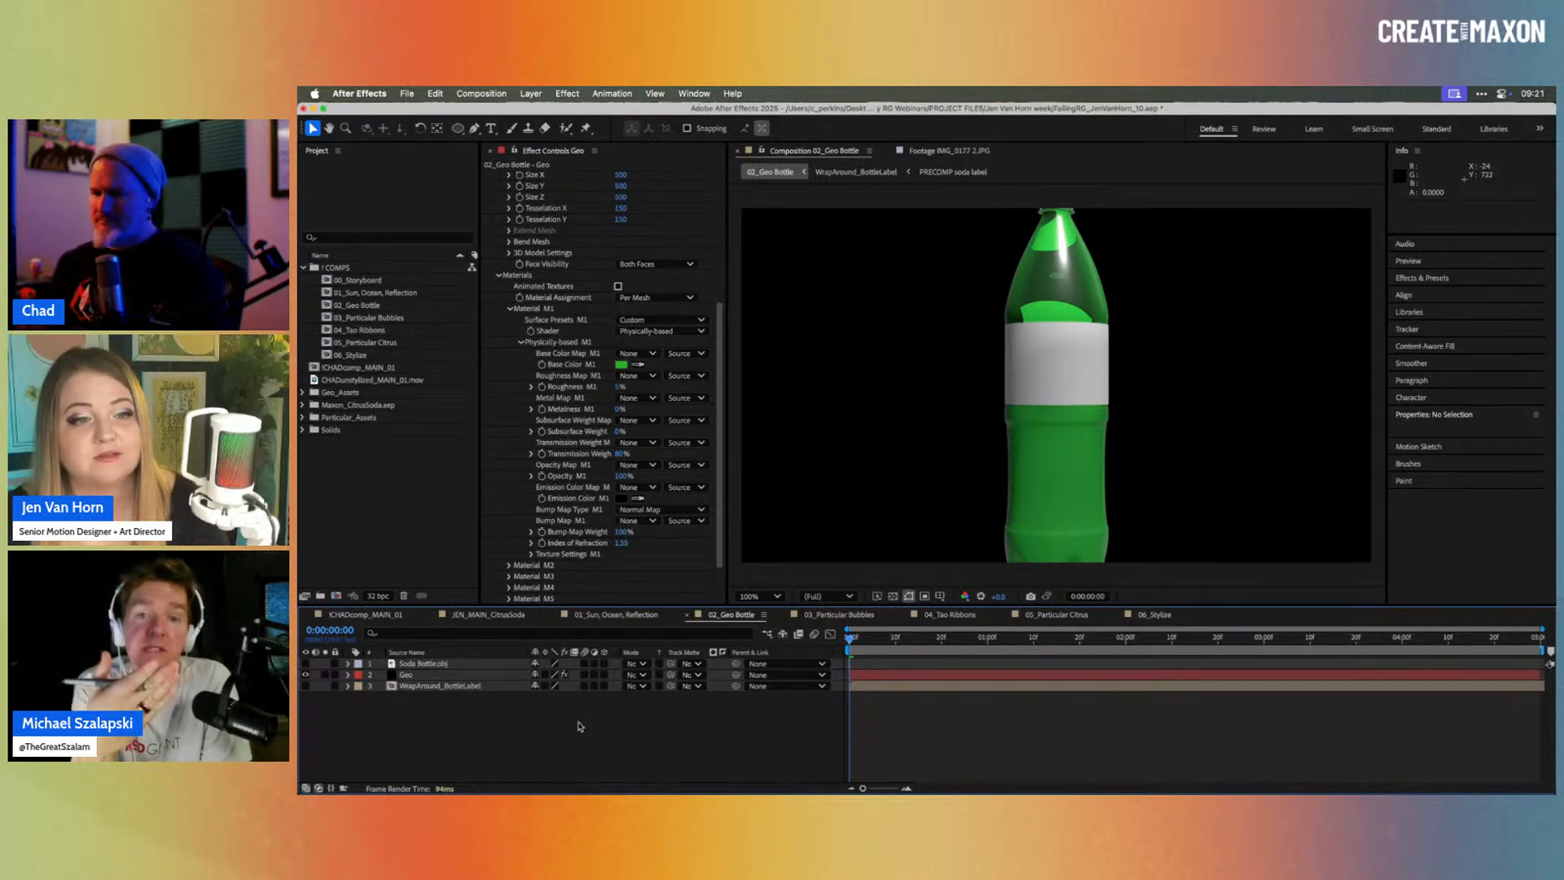
key(super+y)
text(Frac)
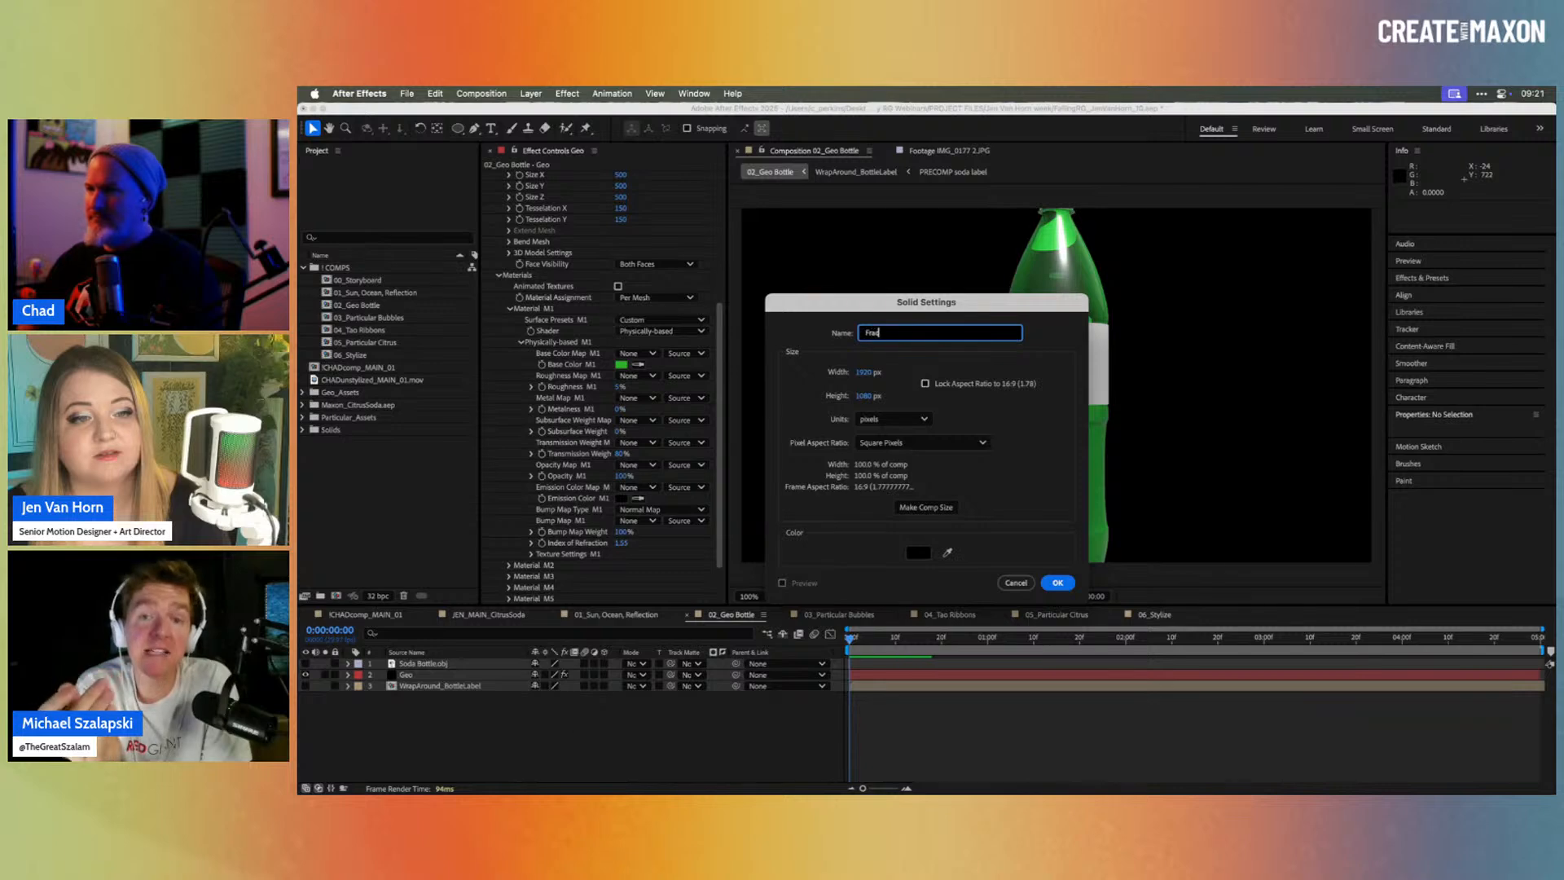
text(tal oise)
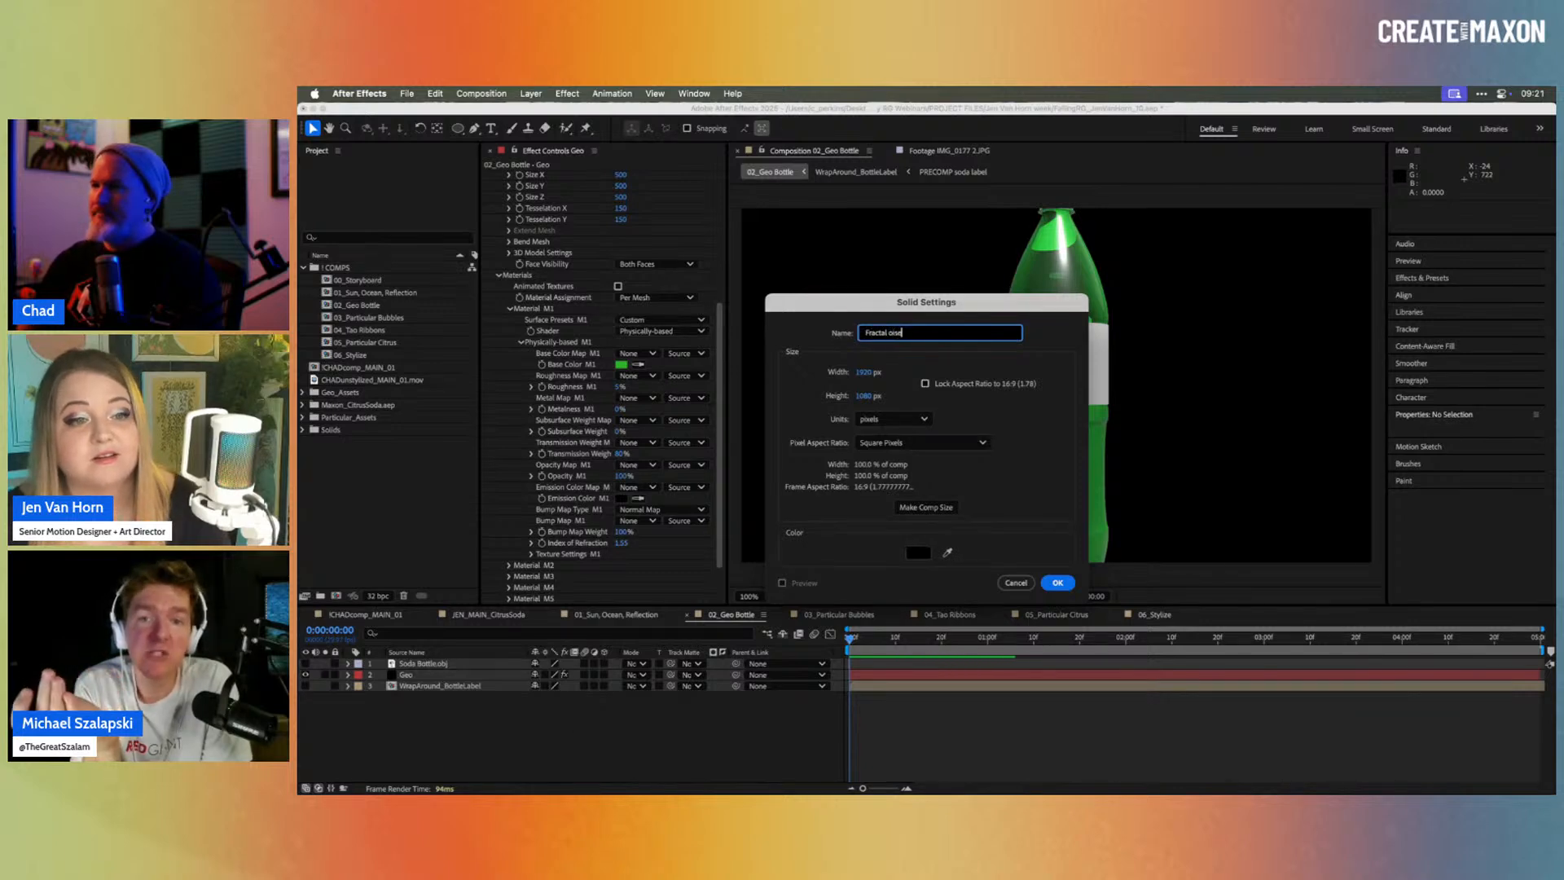
key(BackSpace)
text(Noise)
key(Return)
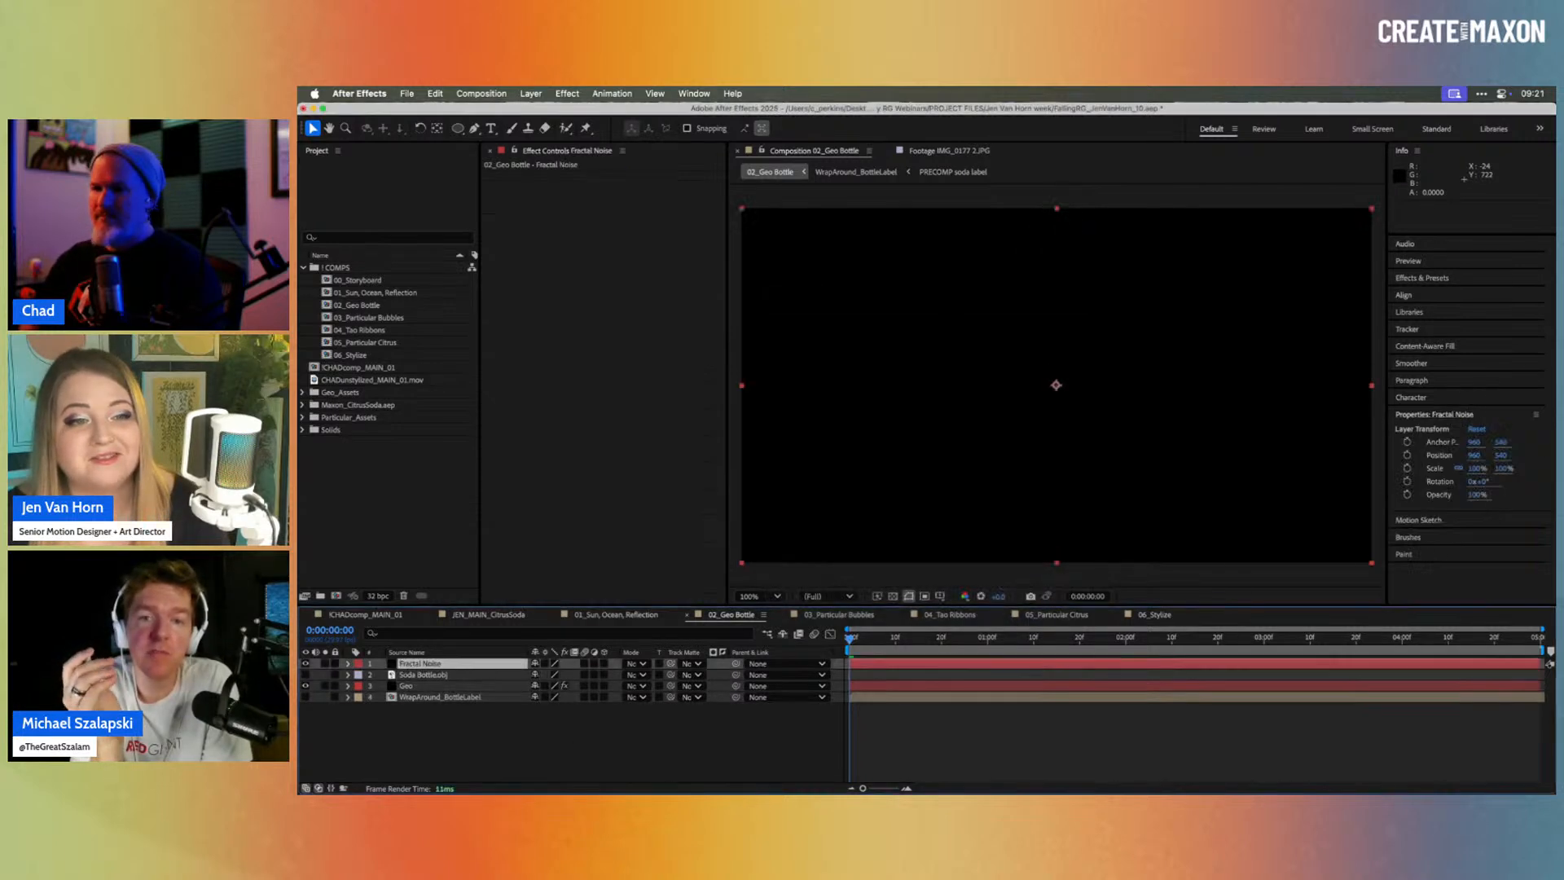
Step: Apply the Fractal Noise effect to the new solid and move its layer below all the others
key(ctrl+space)
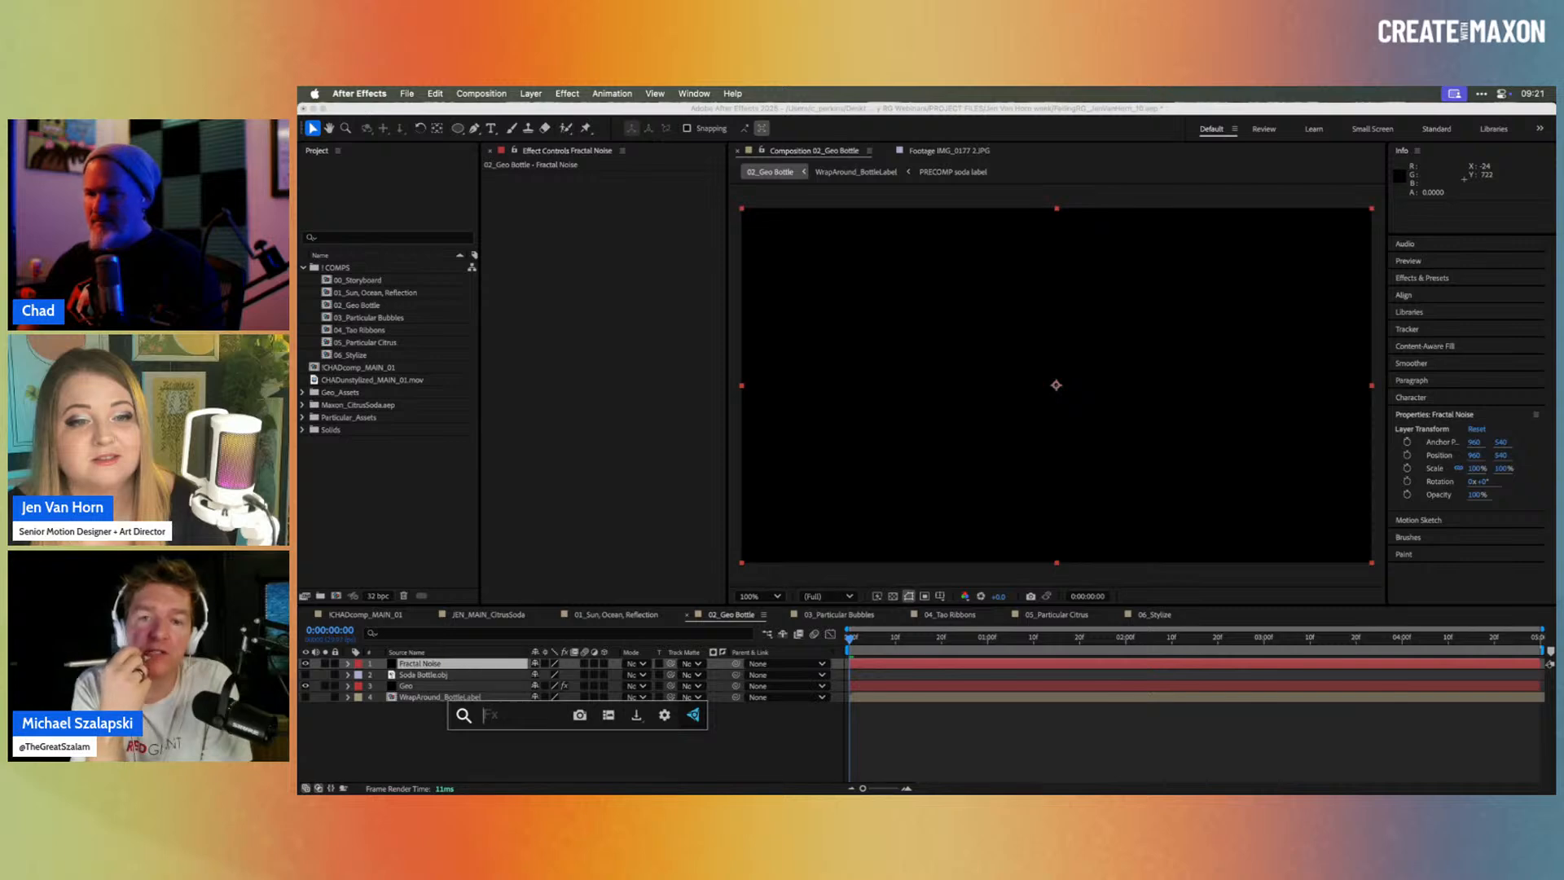
text(fra)
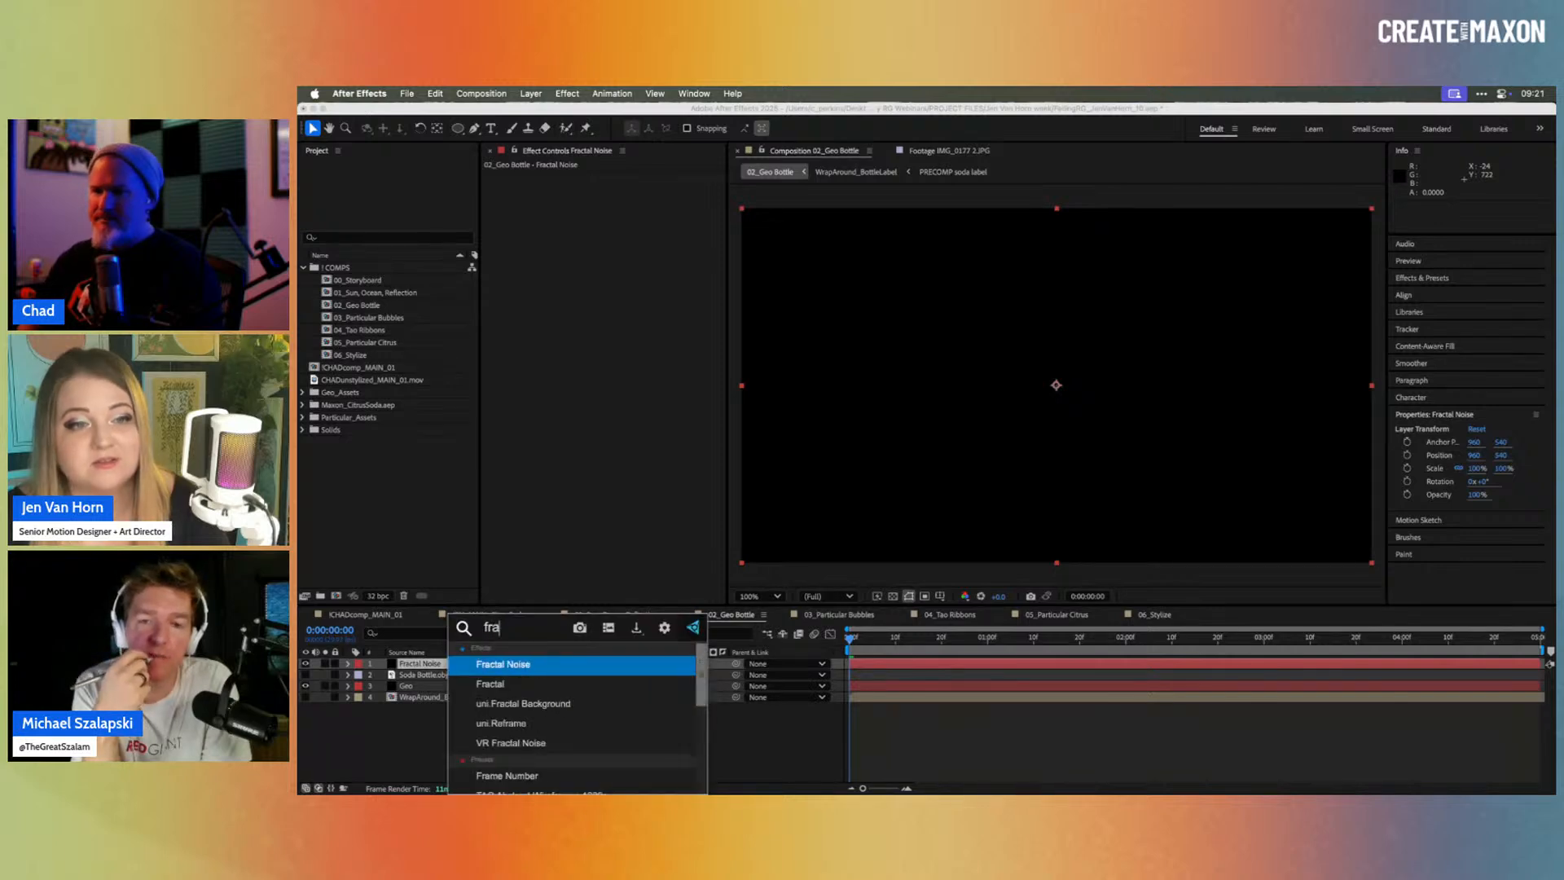
key(Return)
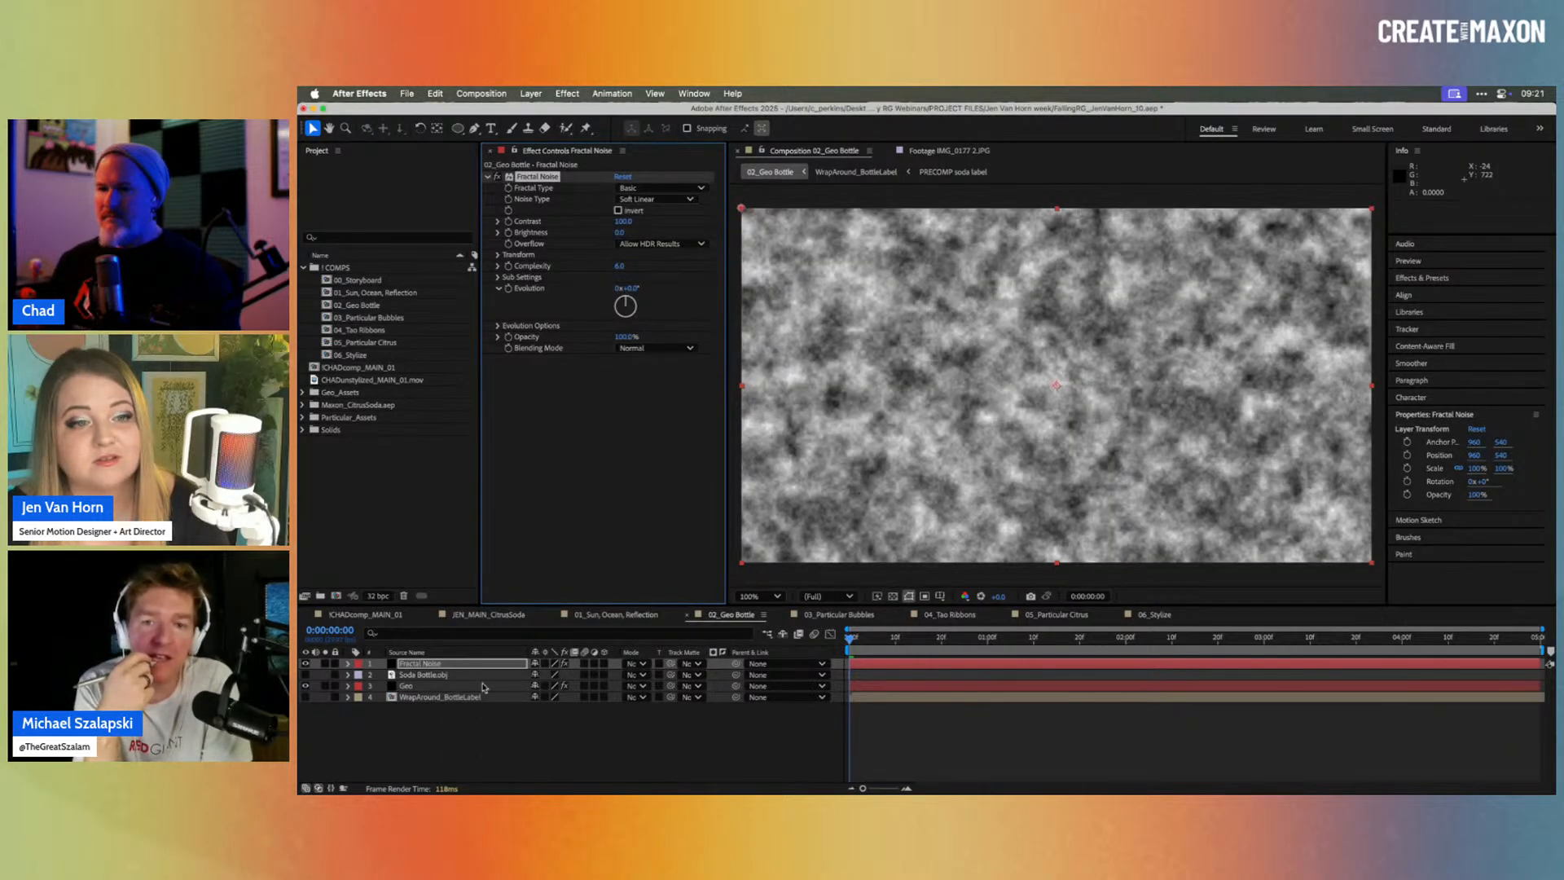
drag(479, 666, 486, 715)
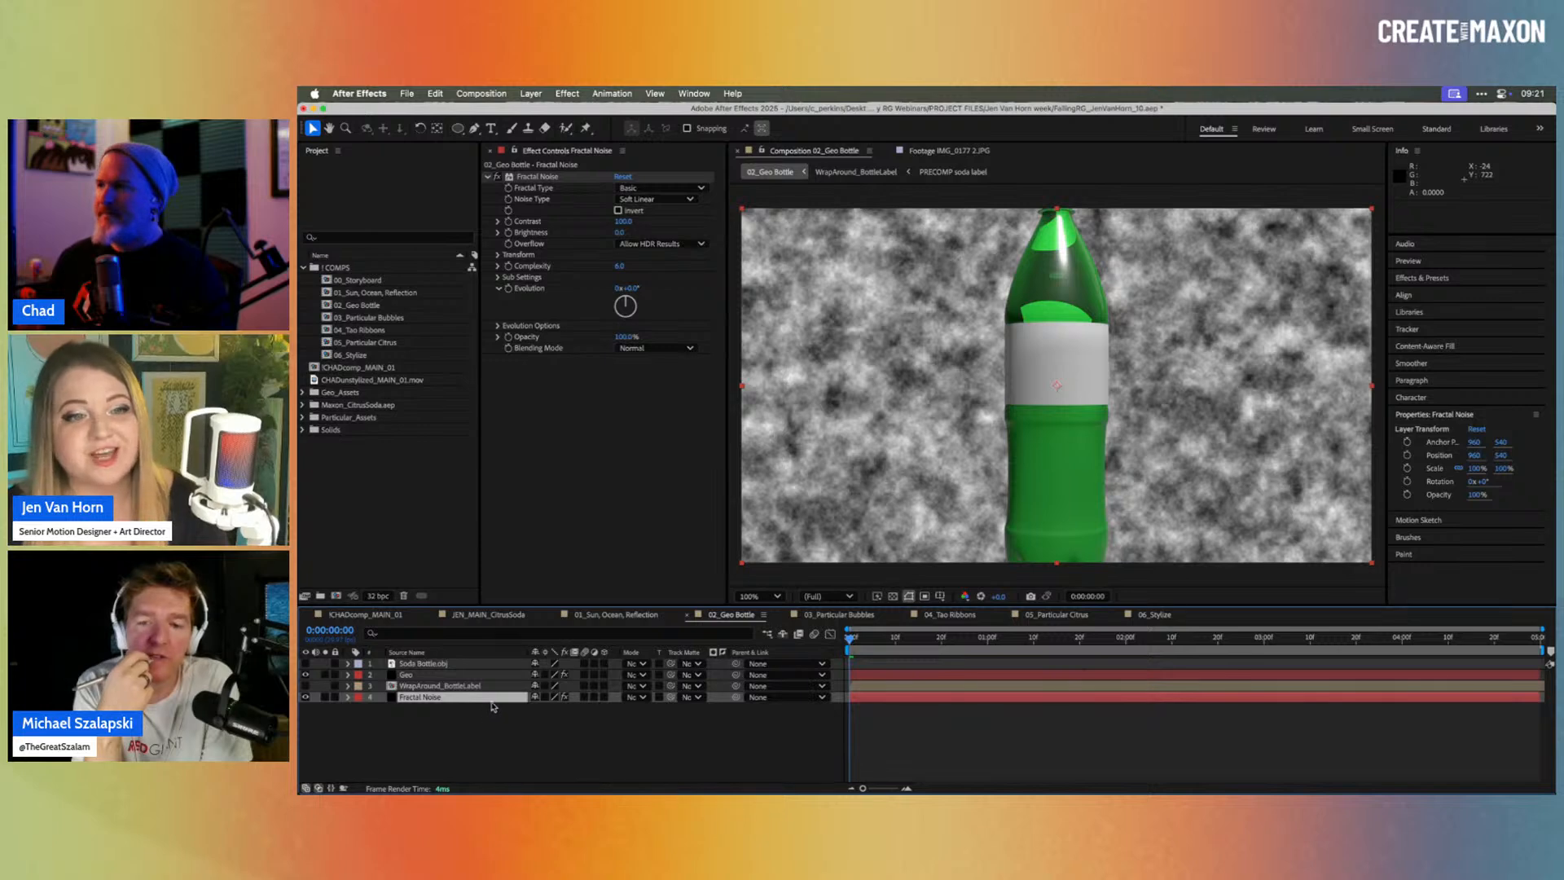
scroll(917, 476, down, 2)
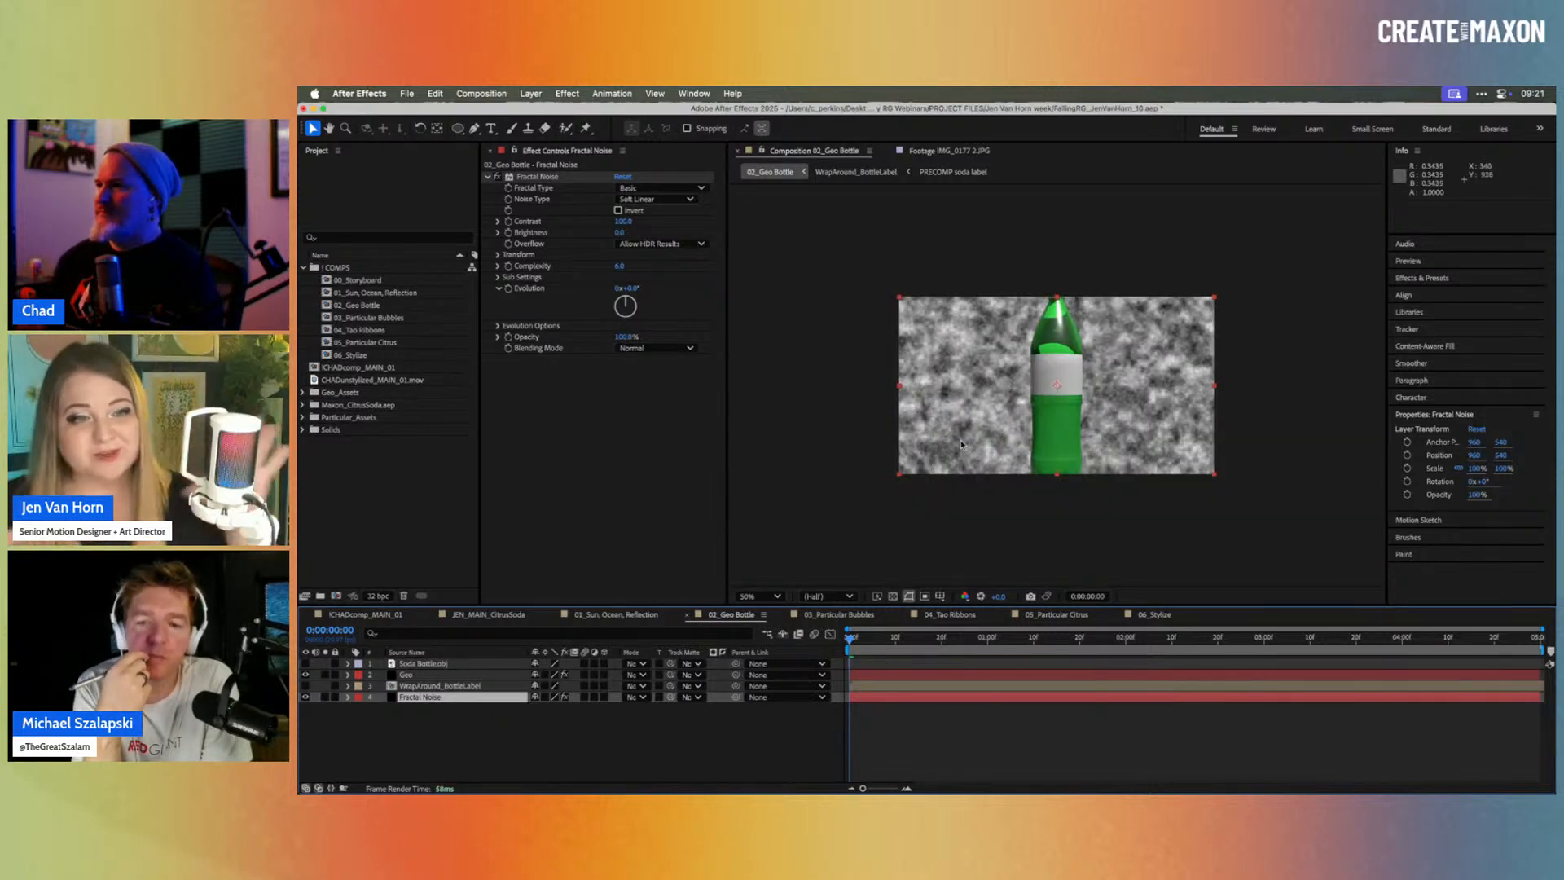
scroll(917, 477, up, 2)
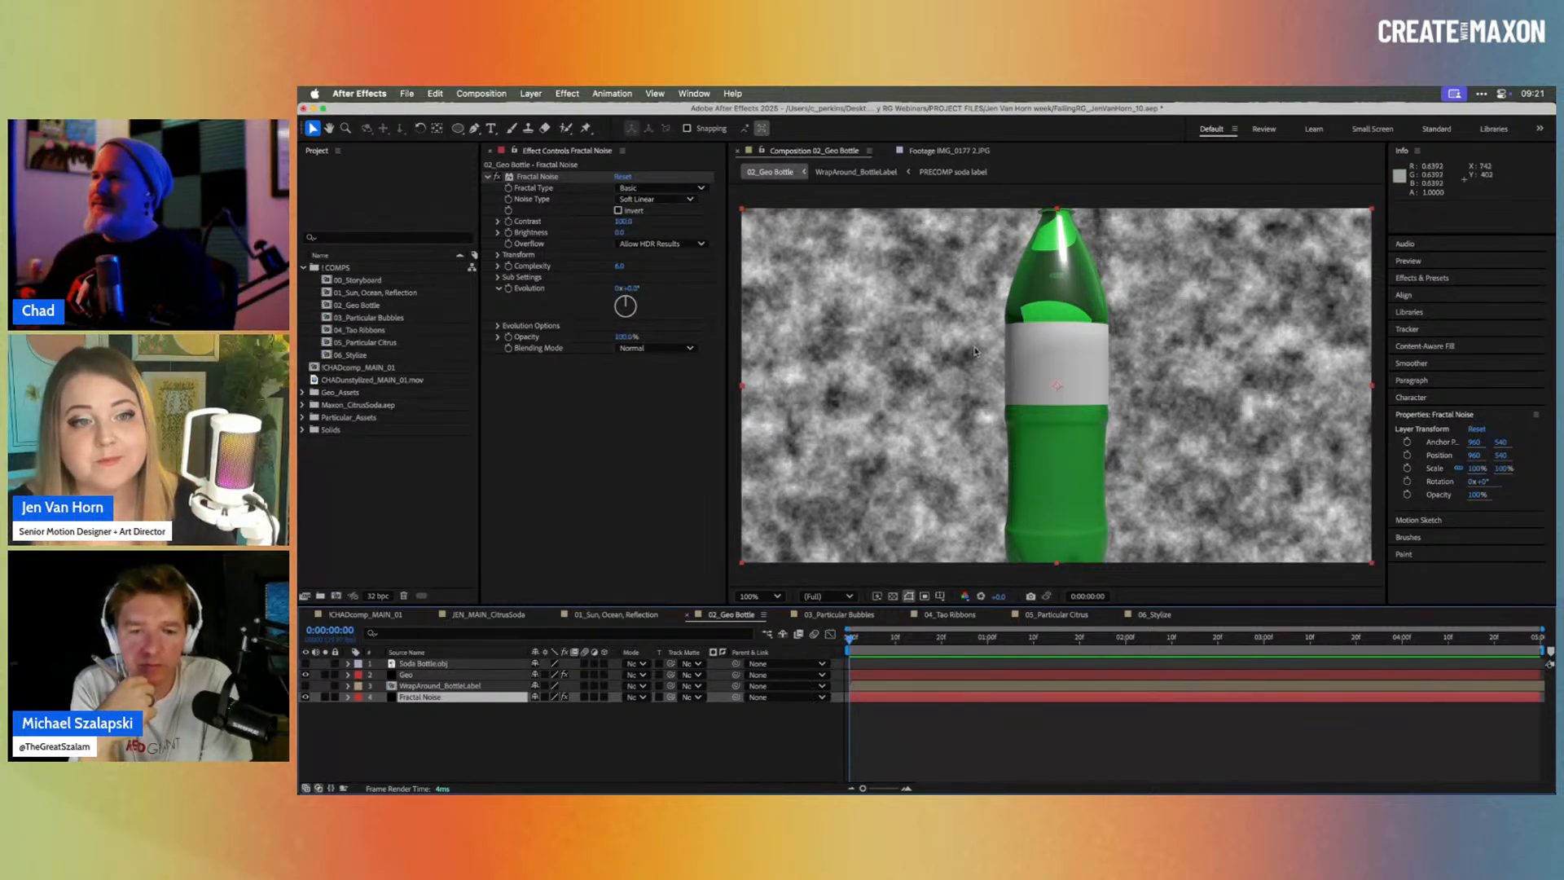
Step: In the Geo effect's Environment settings, set Refraction Map to Custom and use the Fractal Noise layer with its effects and masks as the map
click(426, 676)
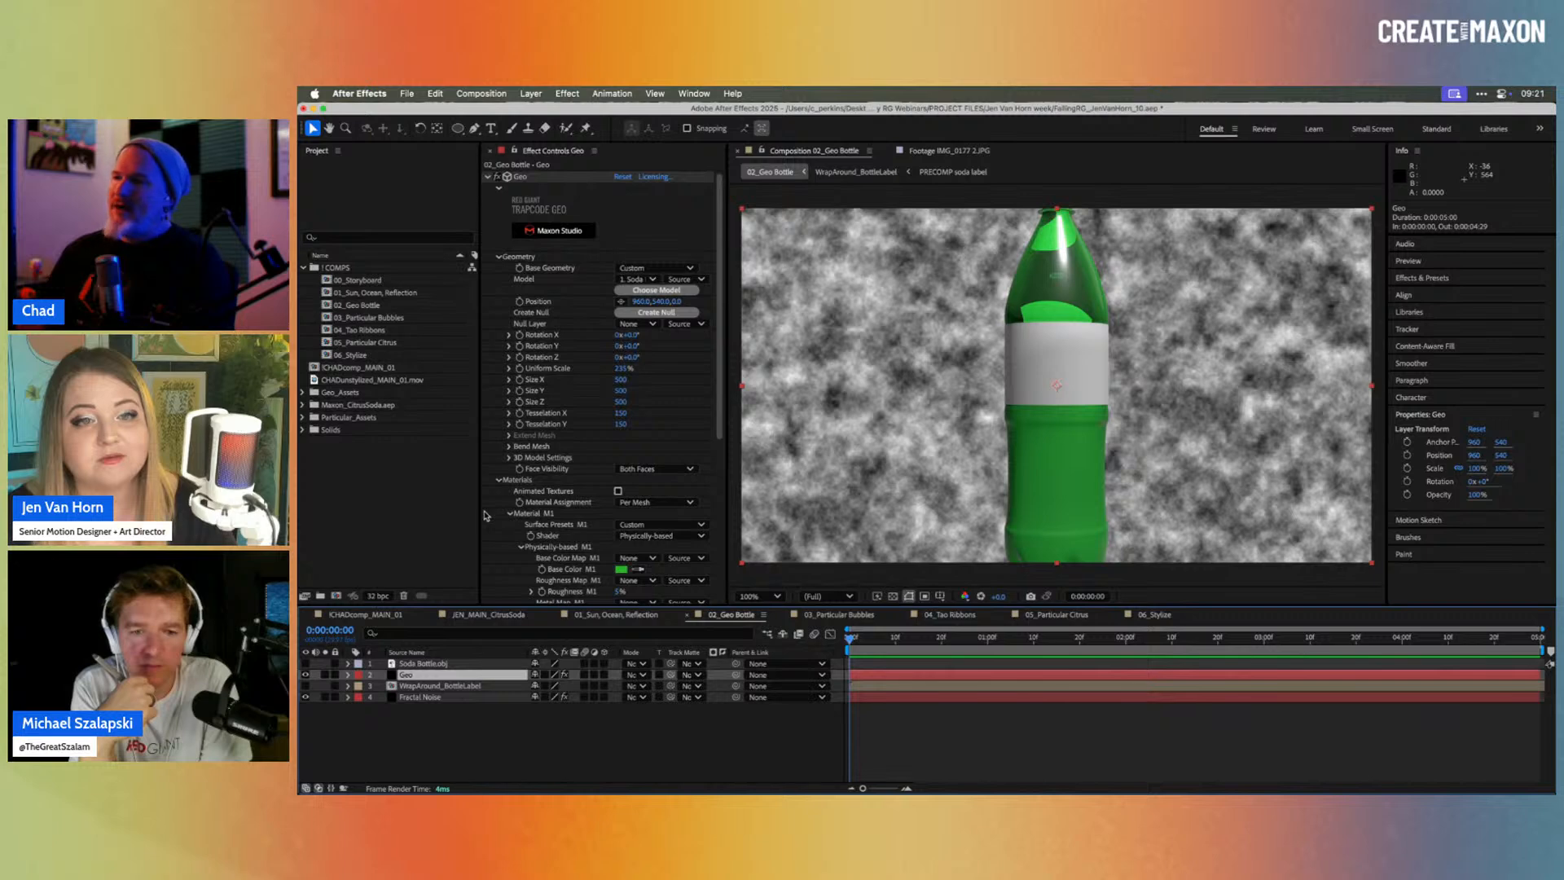
scroll(485, 516, down, 10)
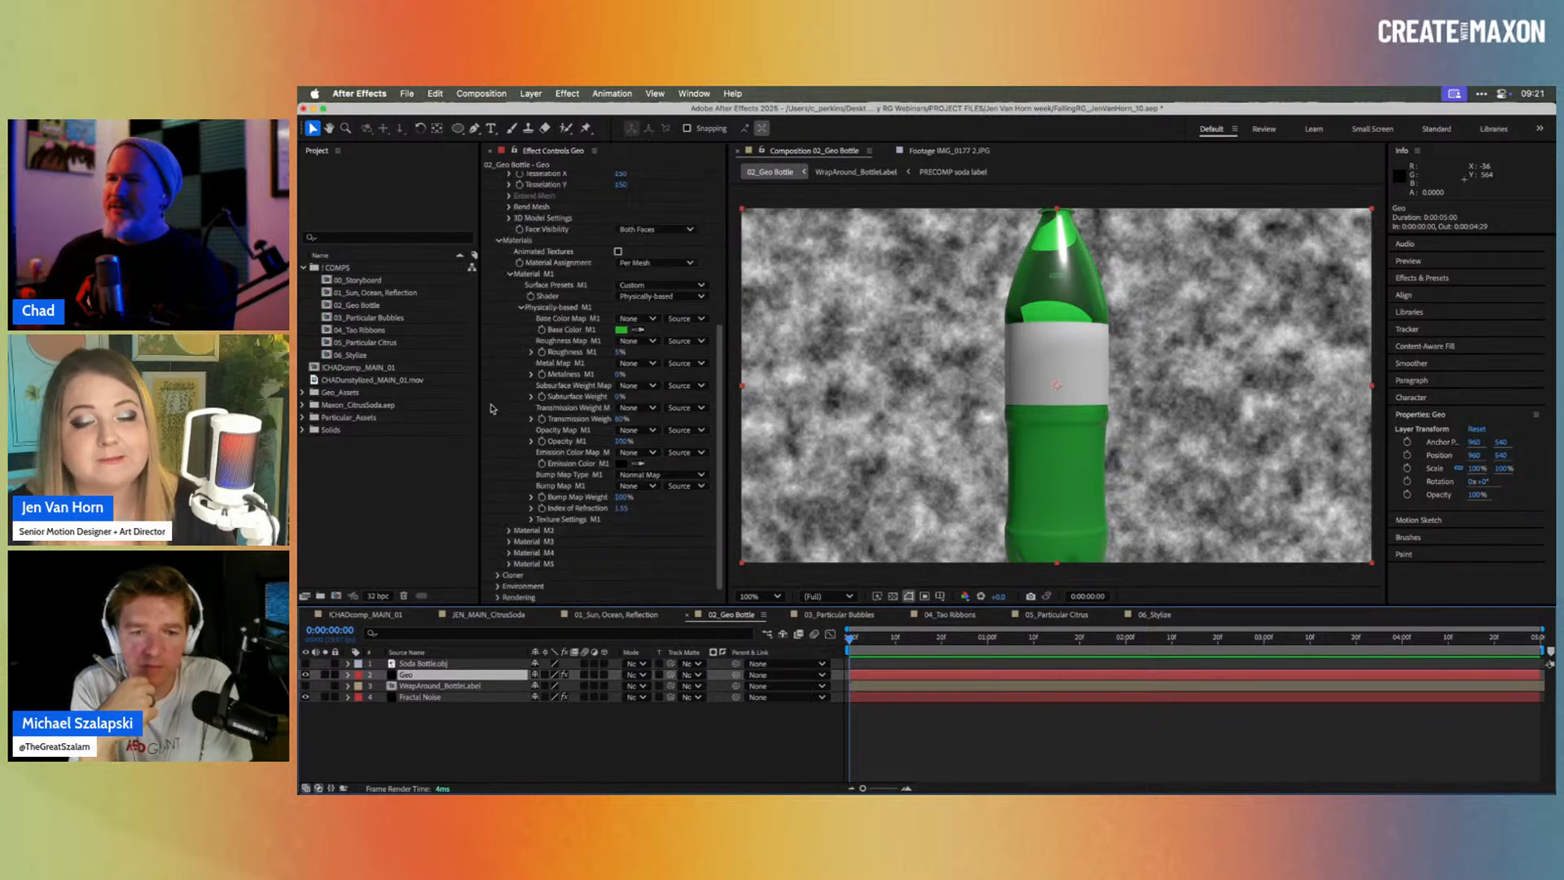
click(498, 586)
scroll(499, 538, down, 12)
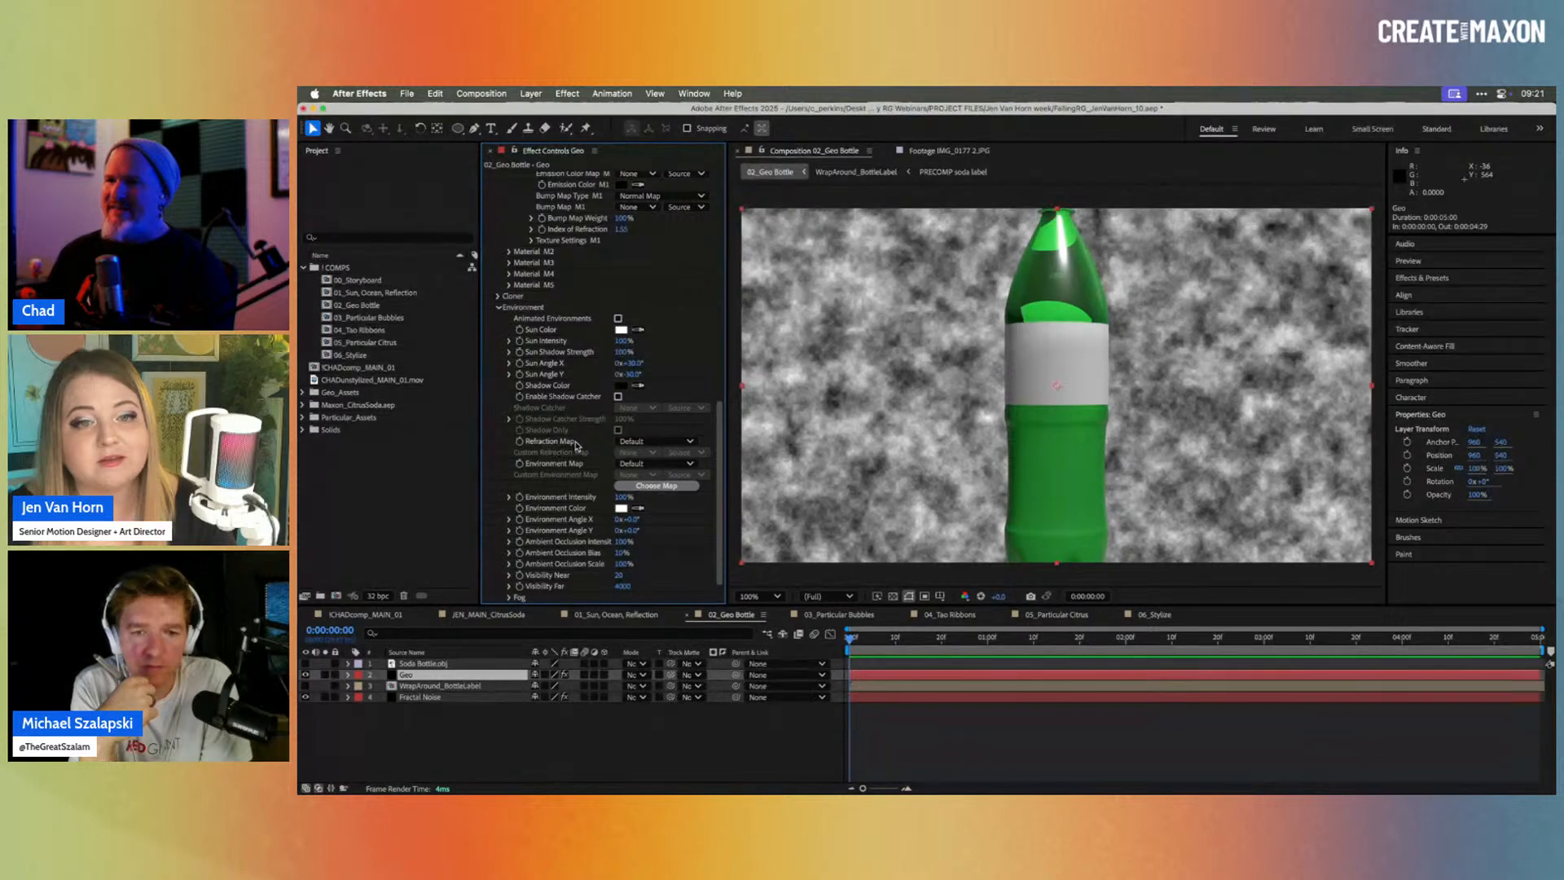
click(661, 442)
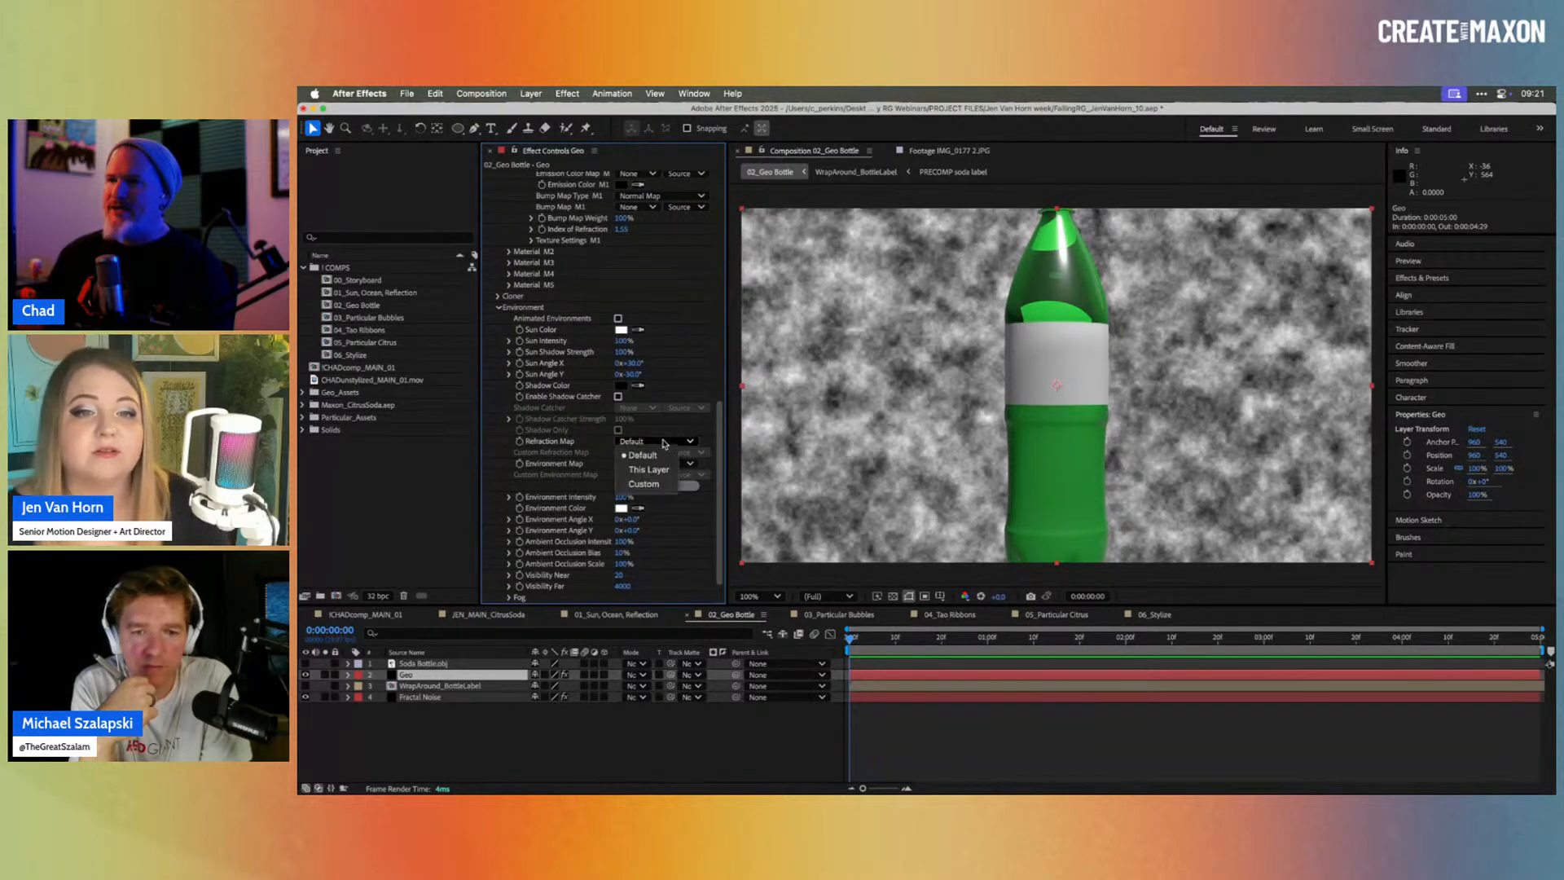
click(660, 484)
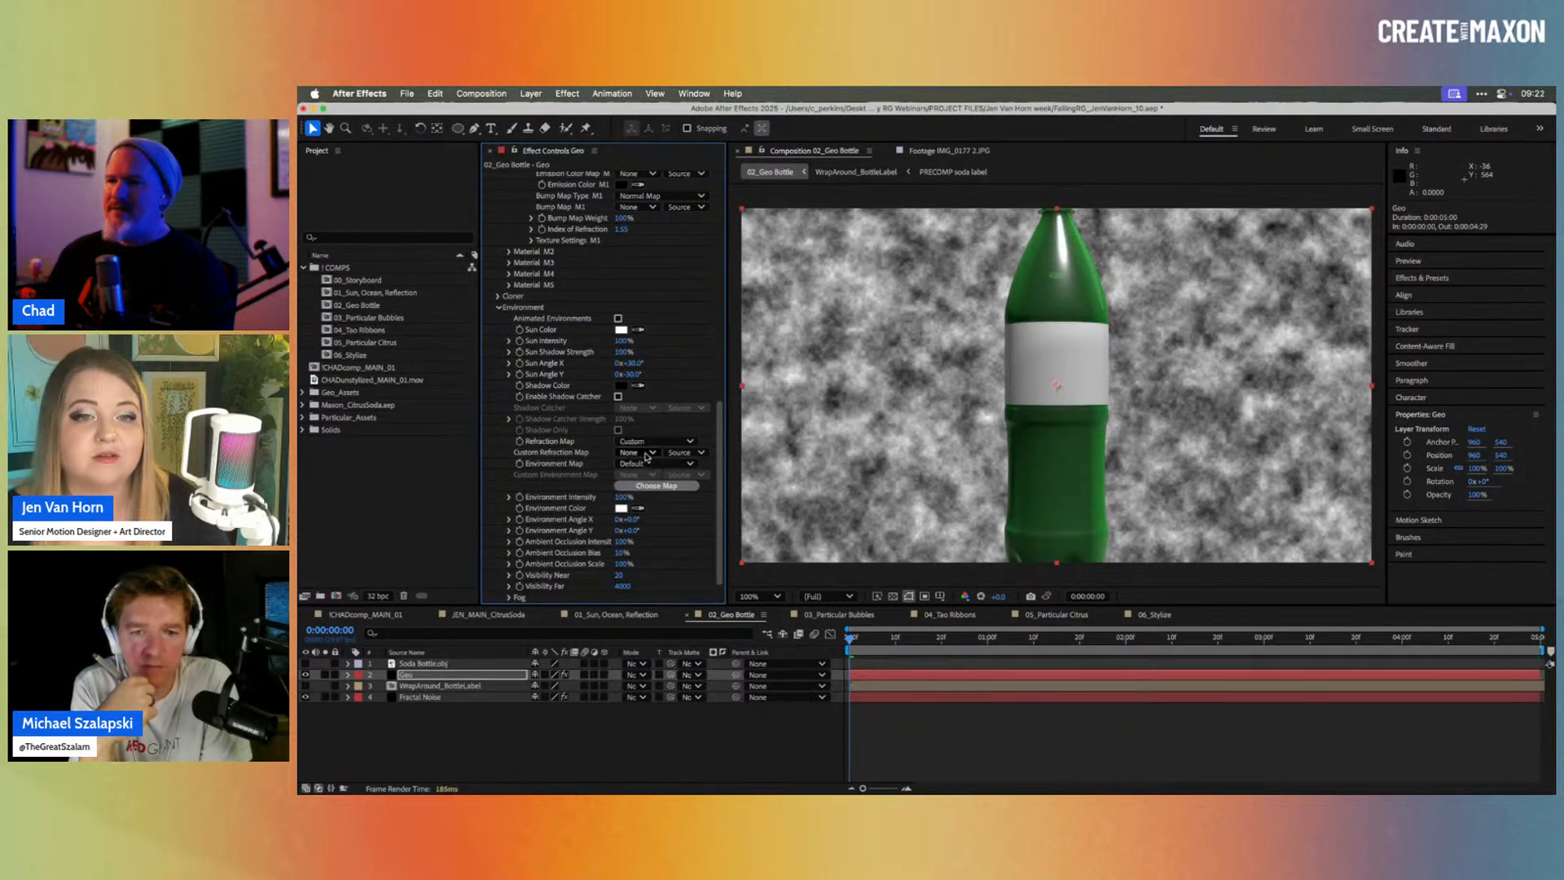
click(647, 453)
click(664, 531)
click(684, 453)
click(699, 494)
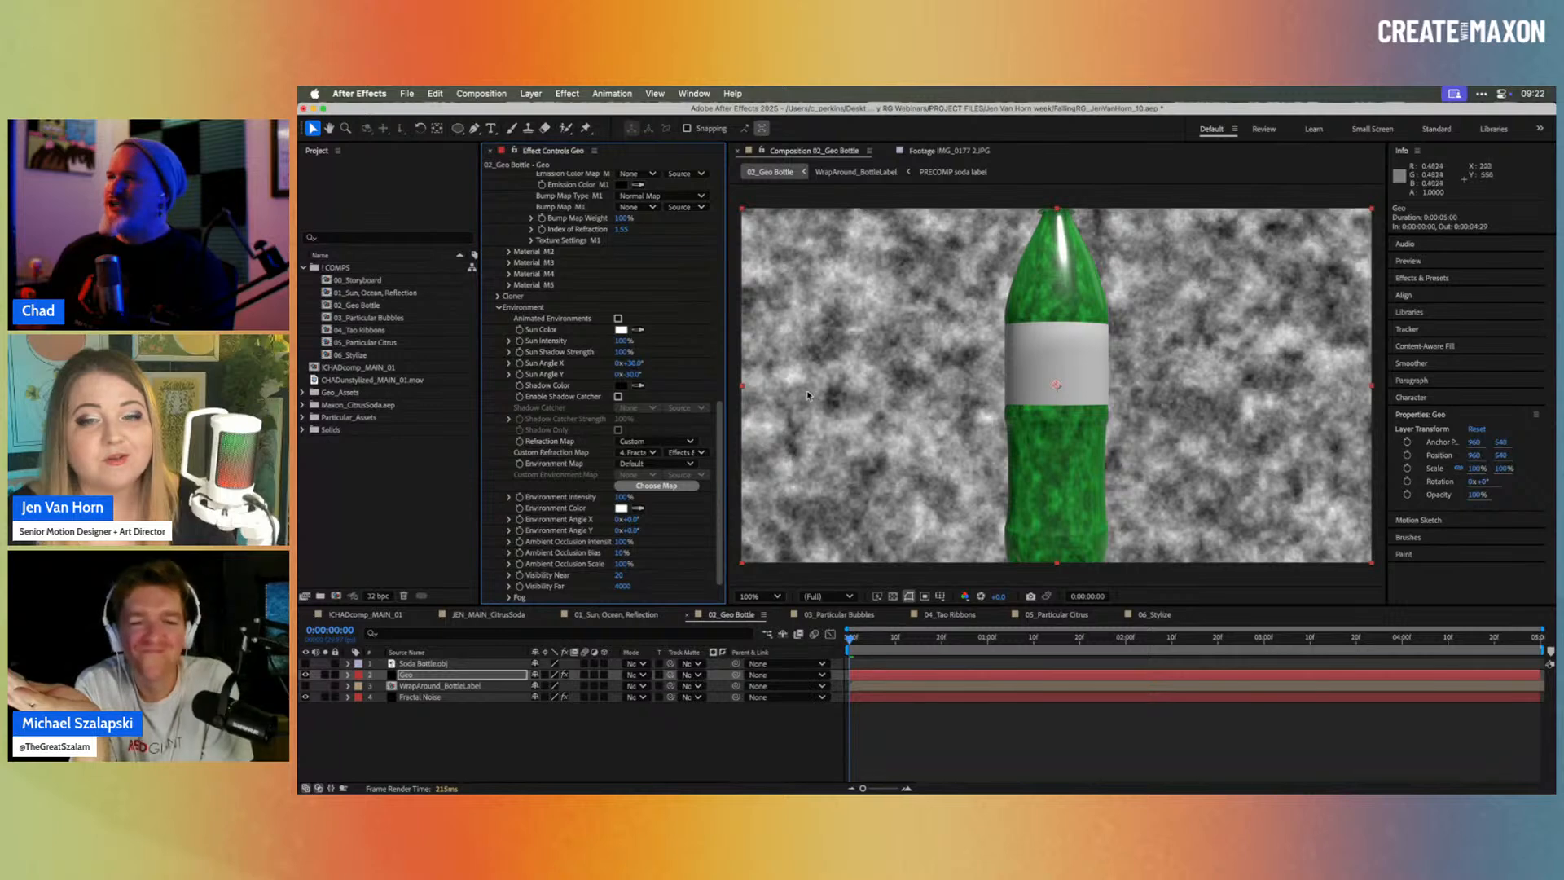
Step: Set the Fractal Noise effect's Evolution to about 26°
click(419, 696)
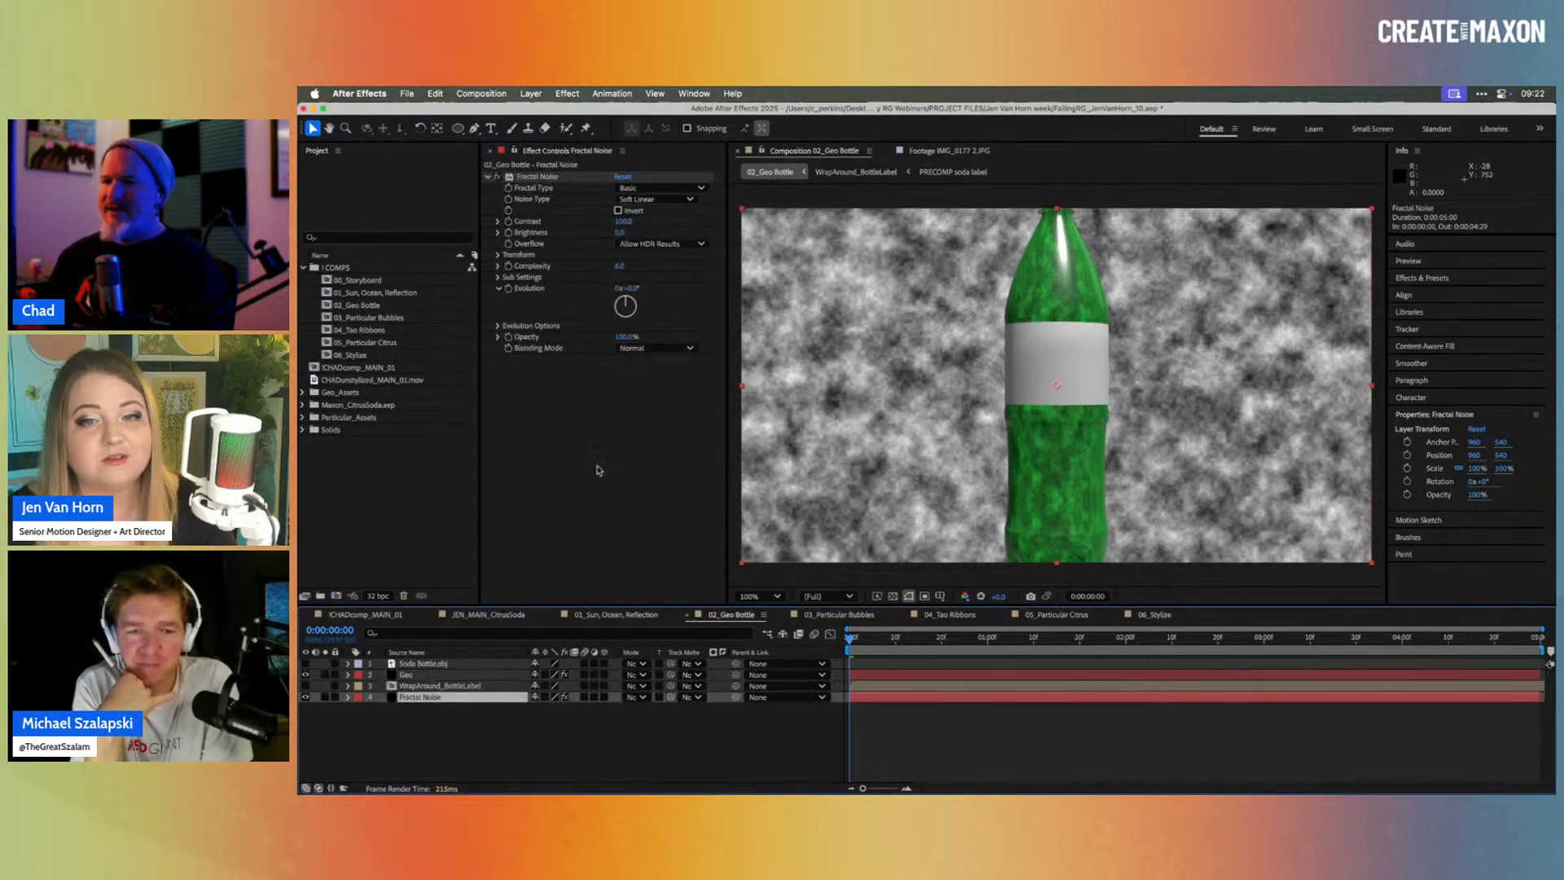
drag(638, 292, 660, 293)
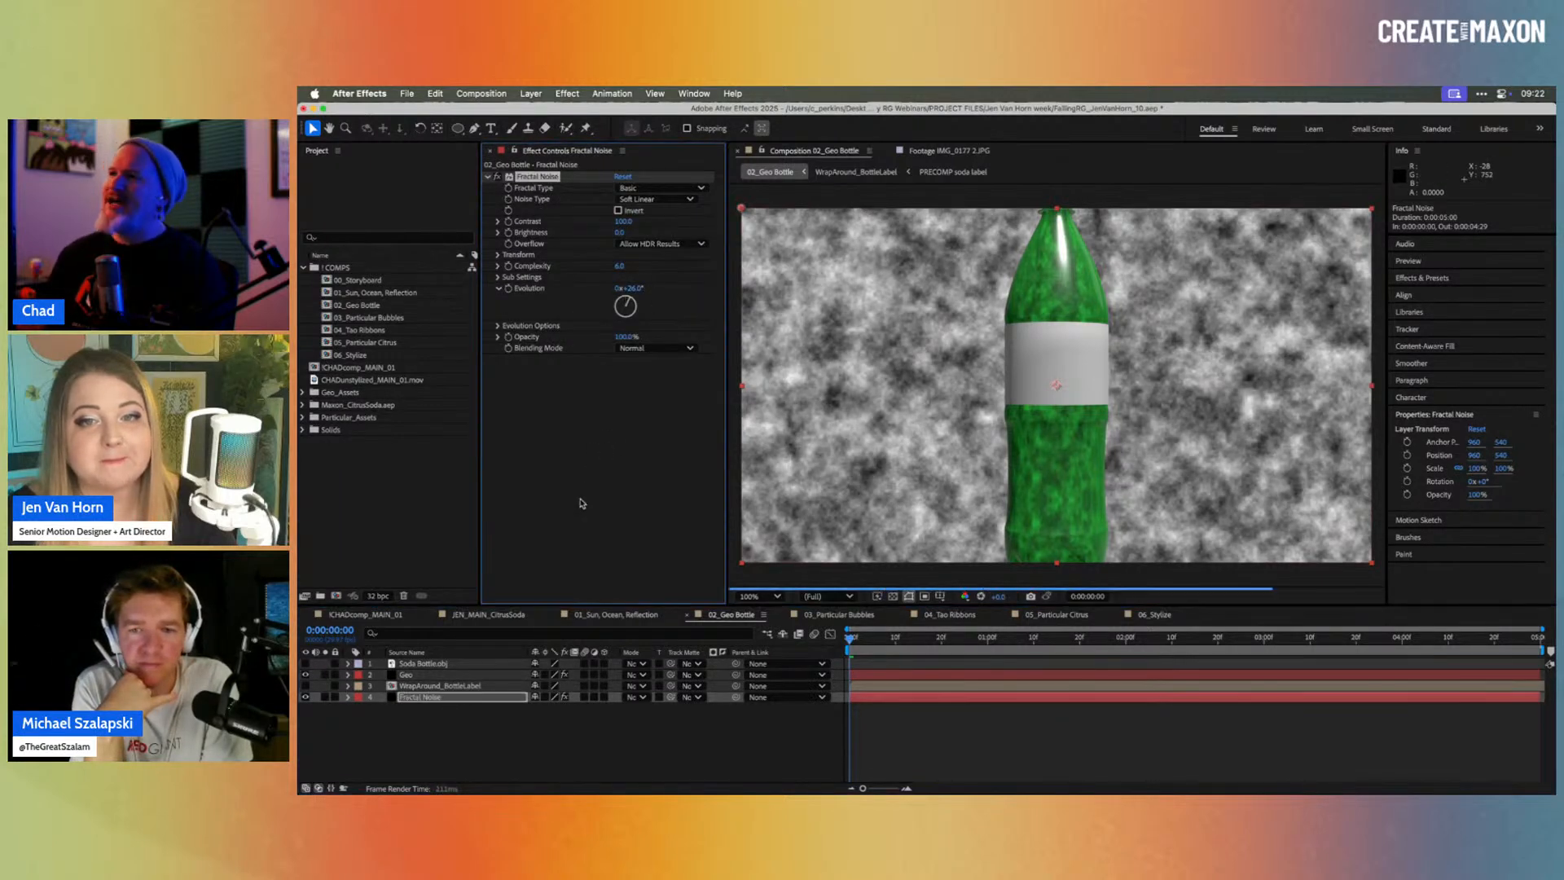
Step: Examine the Geo effect's material and environment settings, and collapse the Material M1 and Environment groups
click(428, 674)
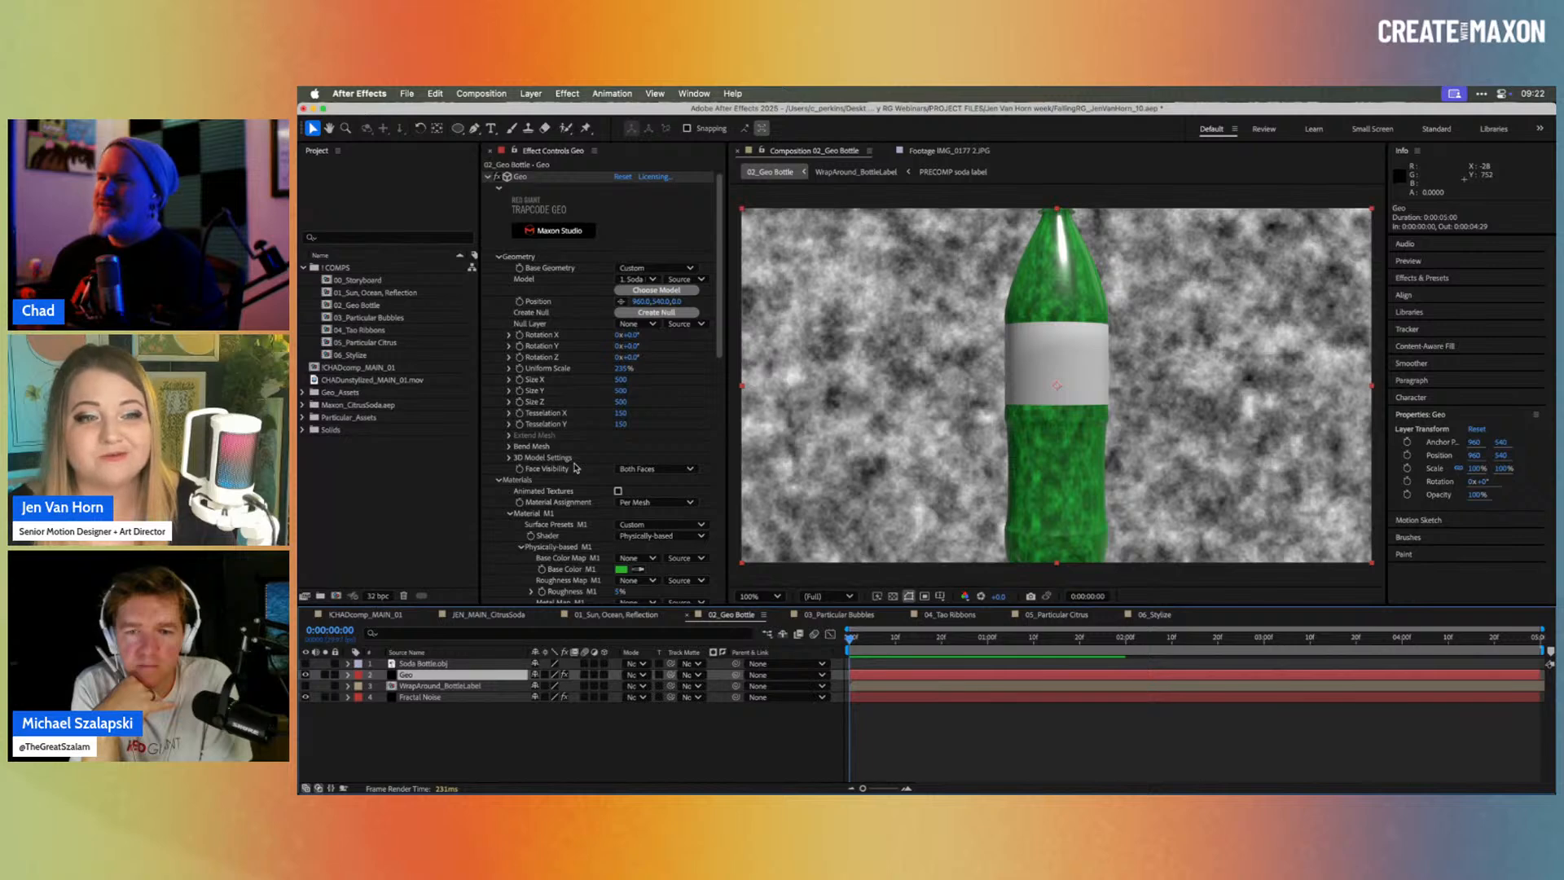
scroll(566, 466, down, 5)
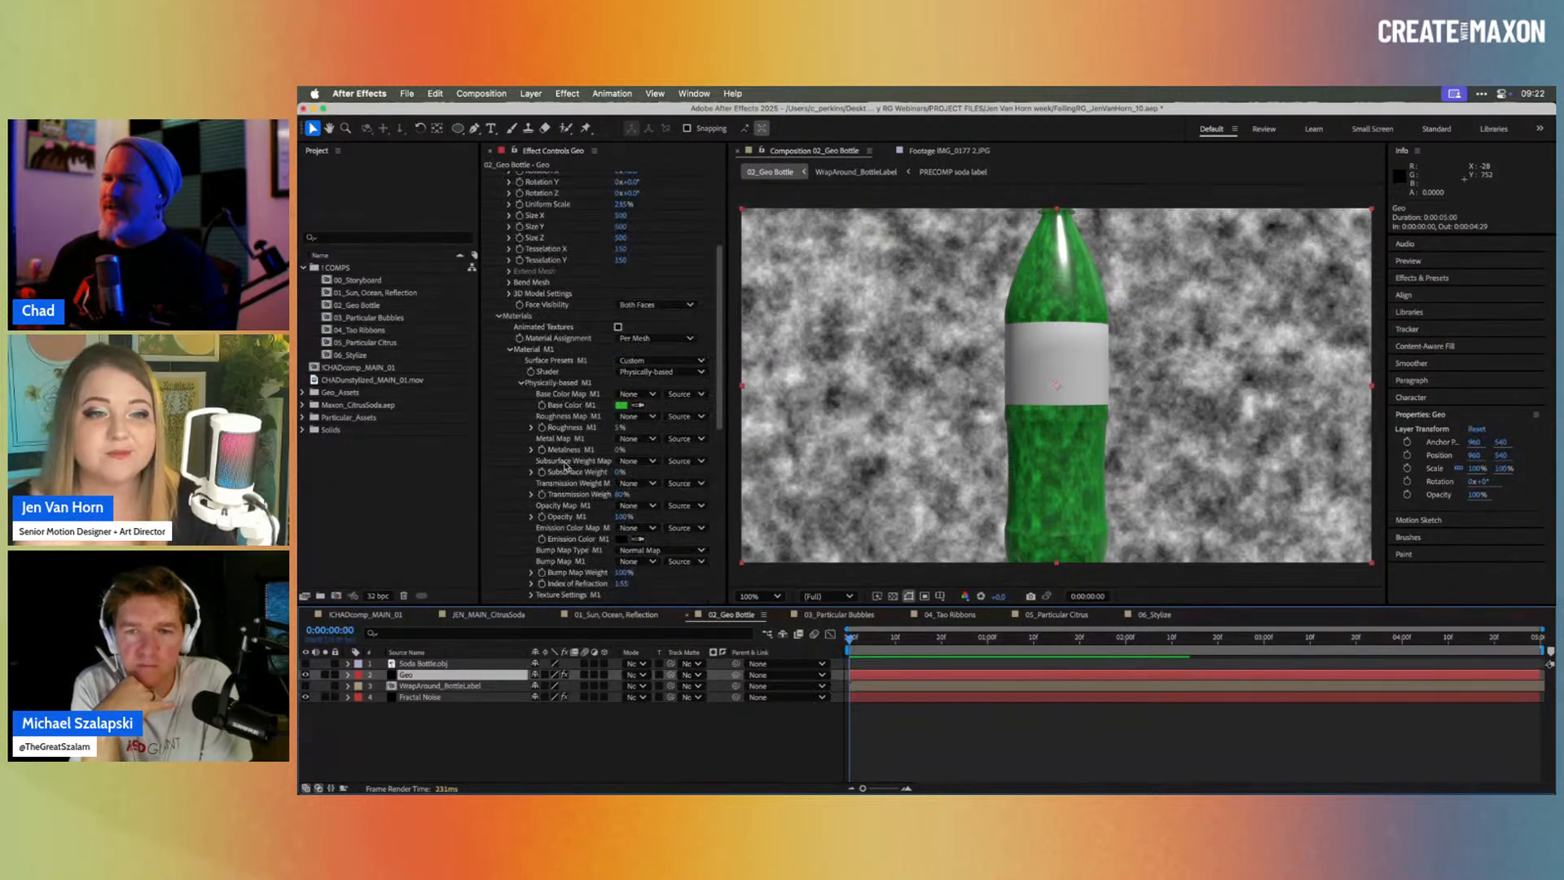
scroll(565, 466, down, 3)
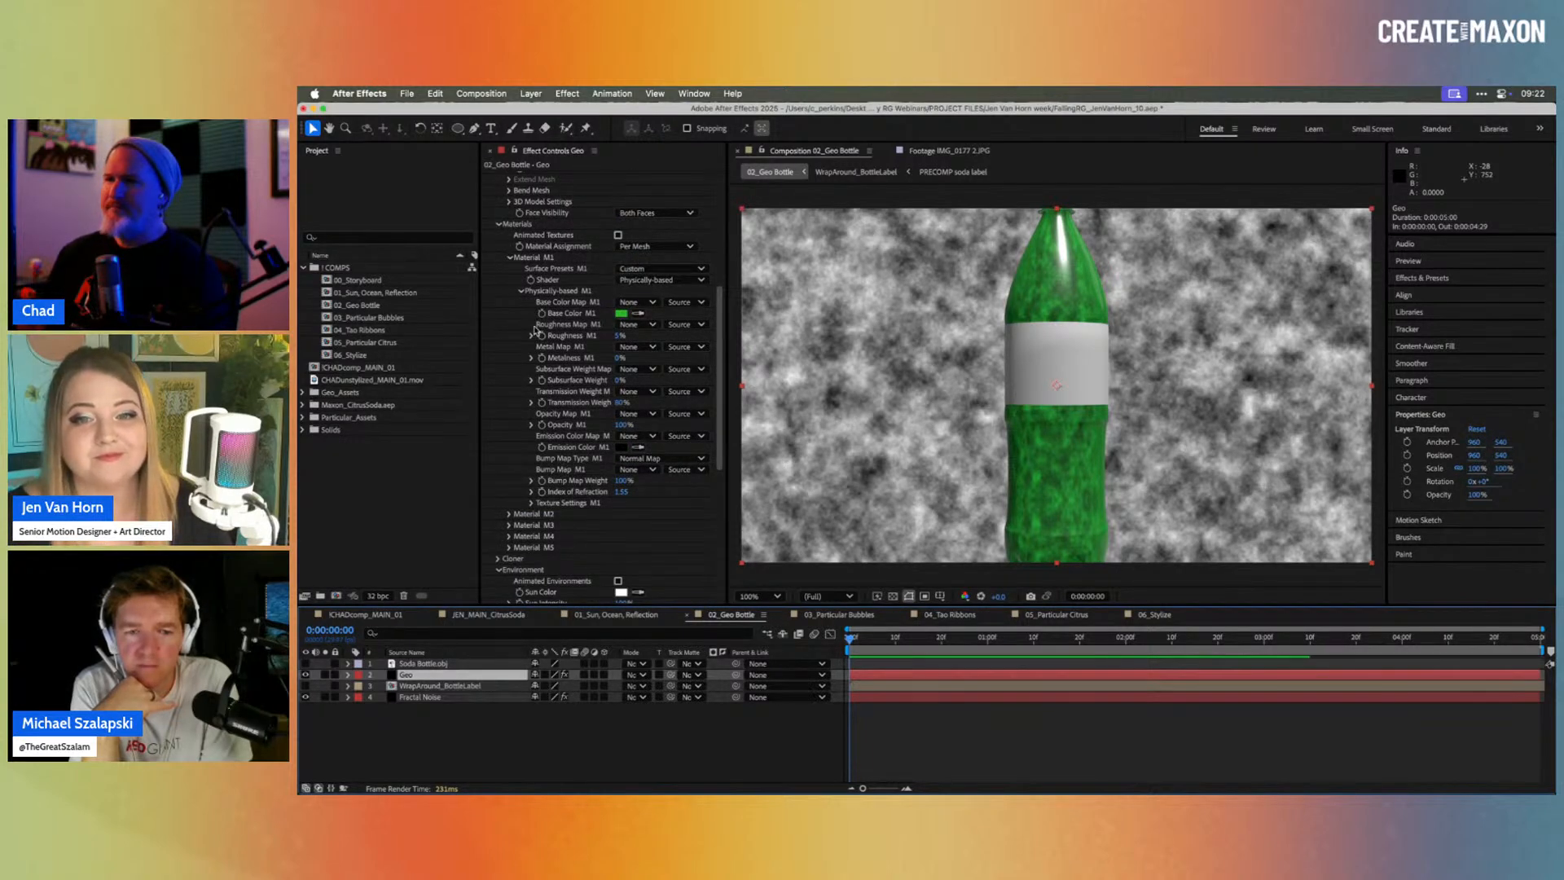
click(509, 257)
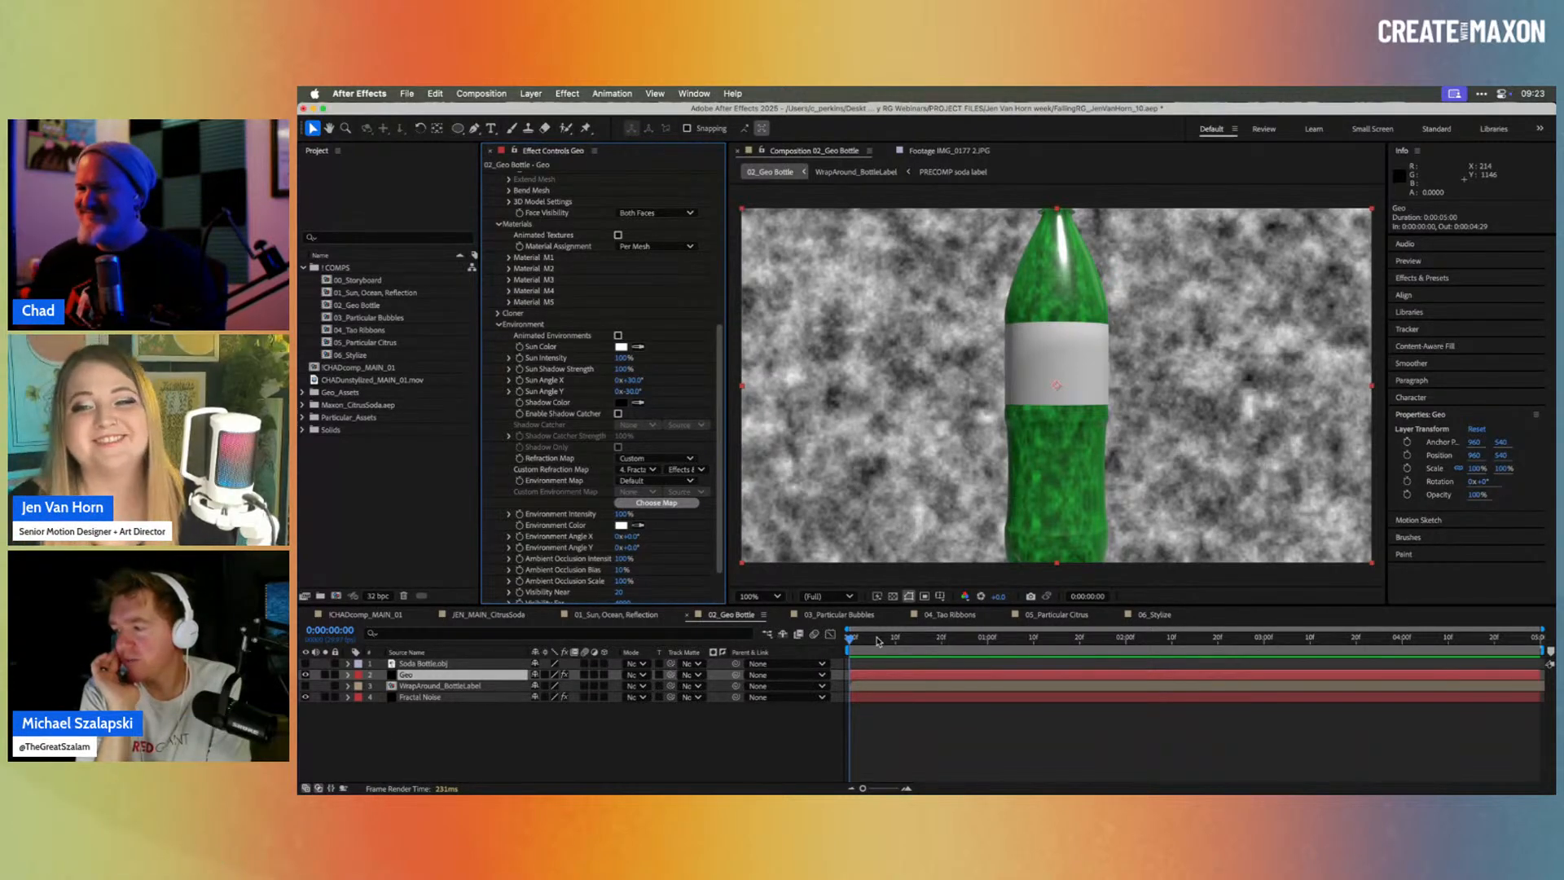
scroll(548, 521, down, 1)
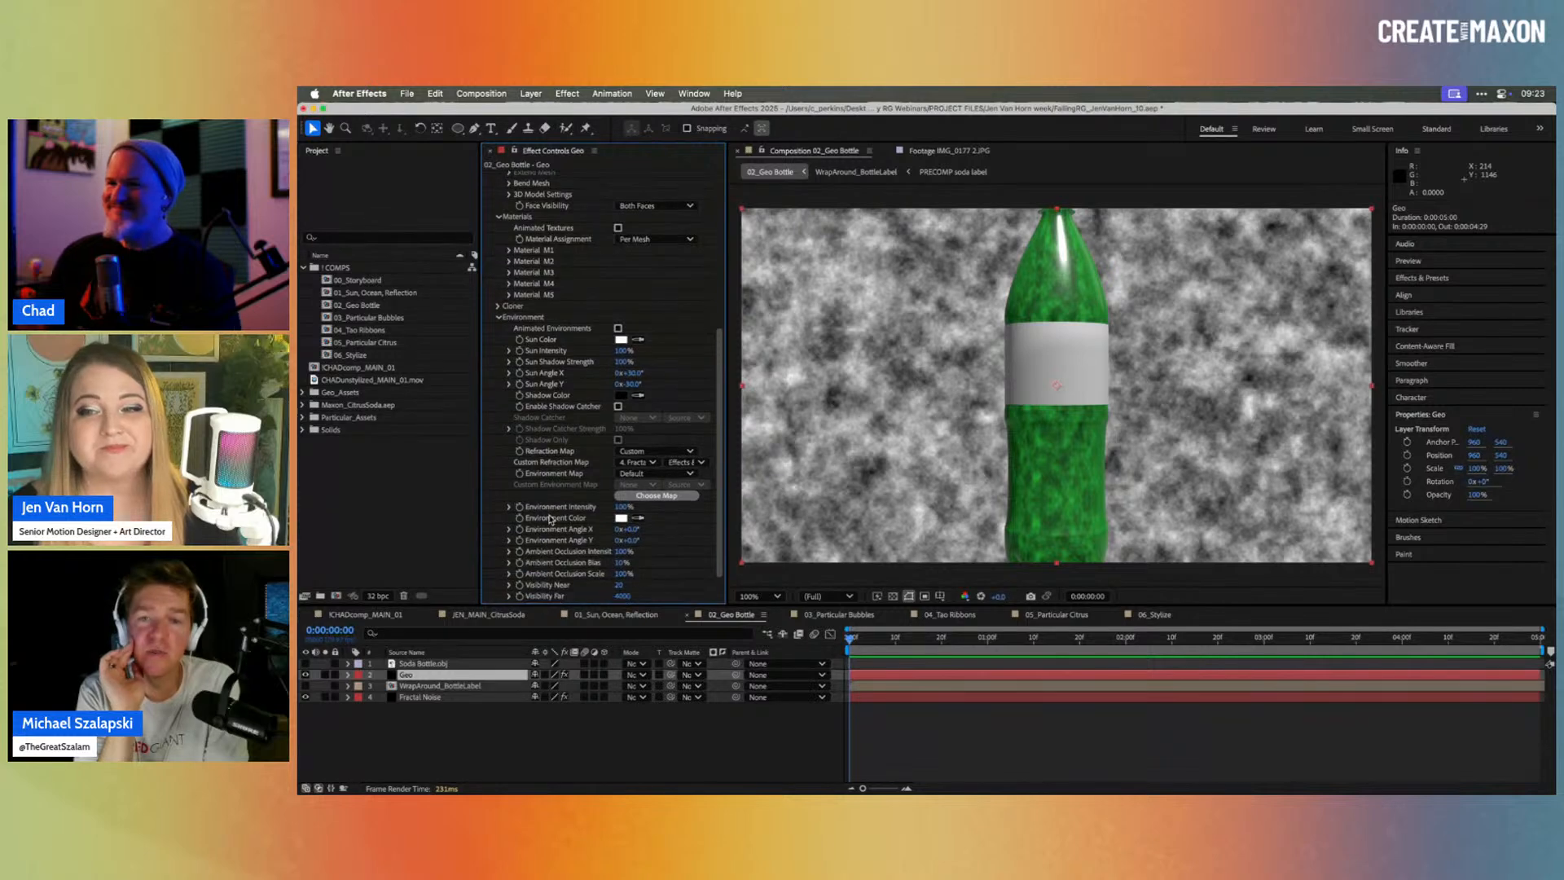
scroll(549, 520, down, 3)
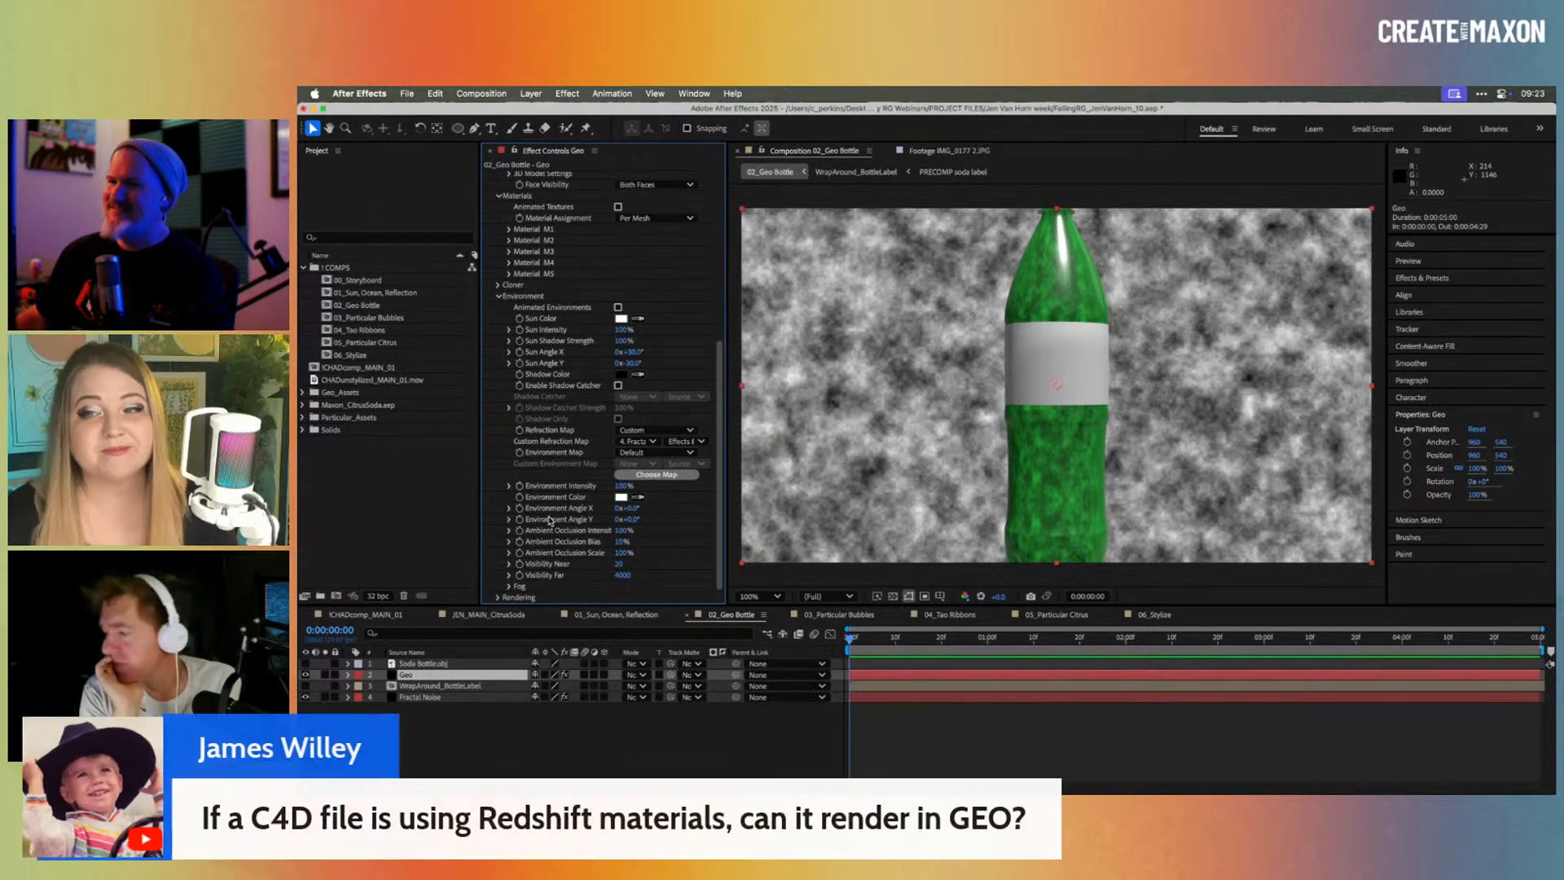
scroll(549, 521, up, 3)
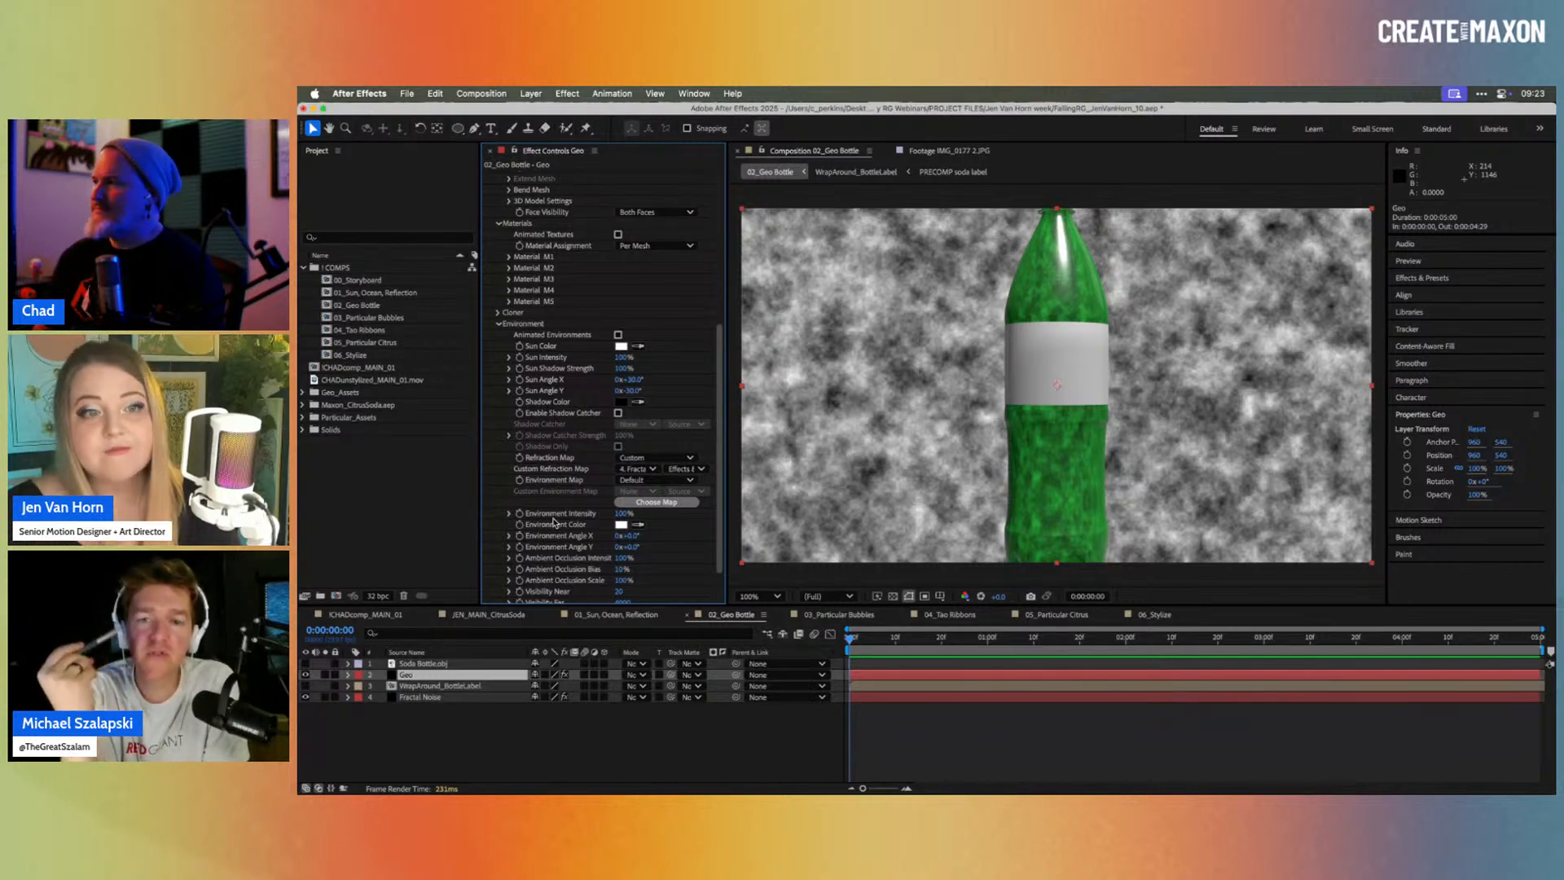
click(499, 324)
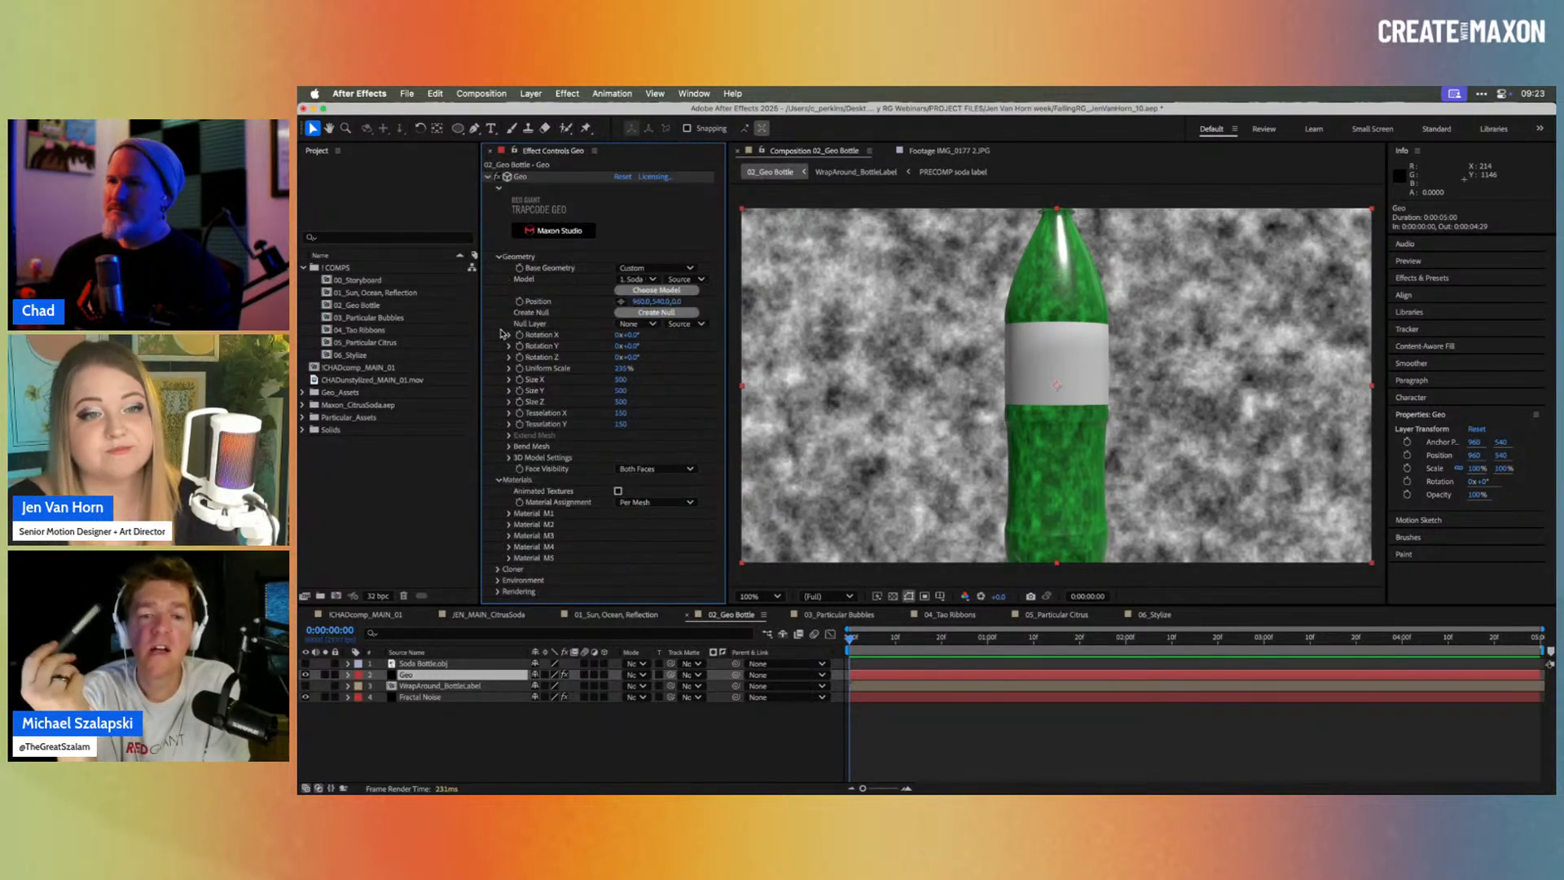
Step: Try a red base color for Material M2 in the Geo effect, and undo the change
click(509, 524)
scroll(586, 482, down, 5)
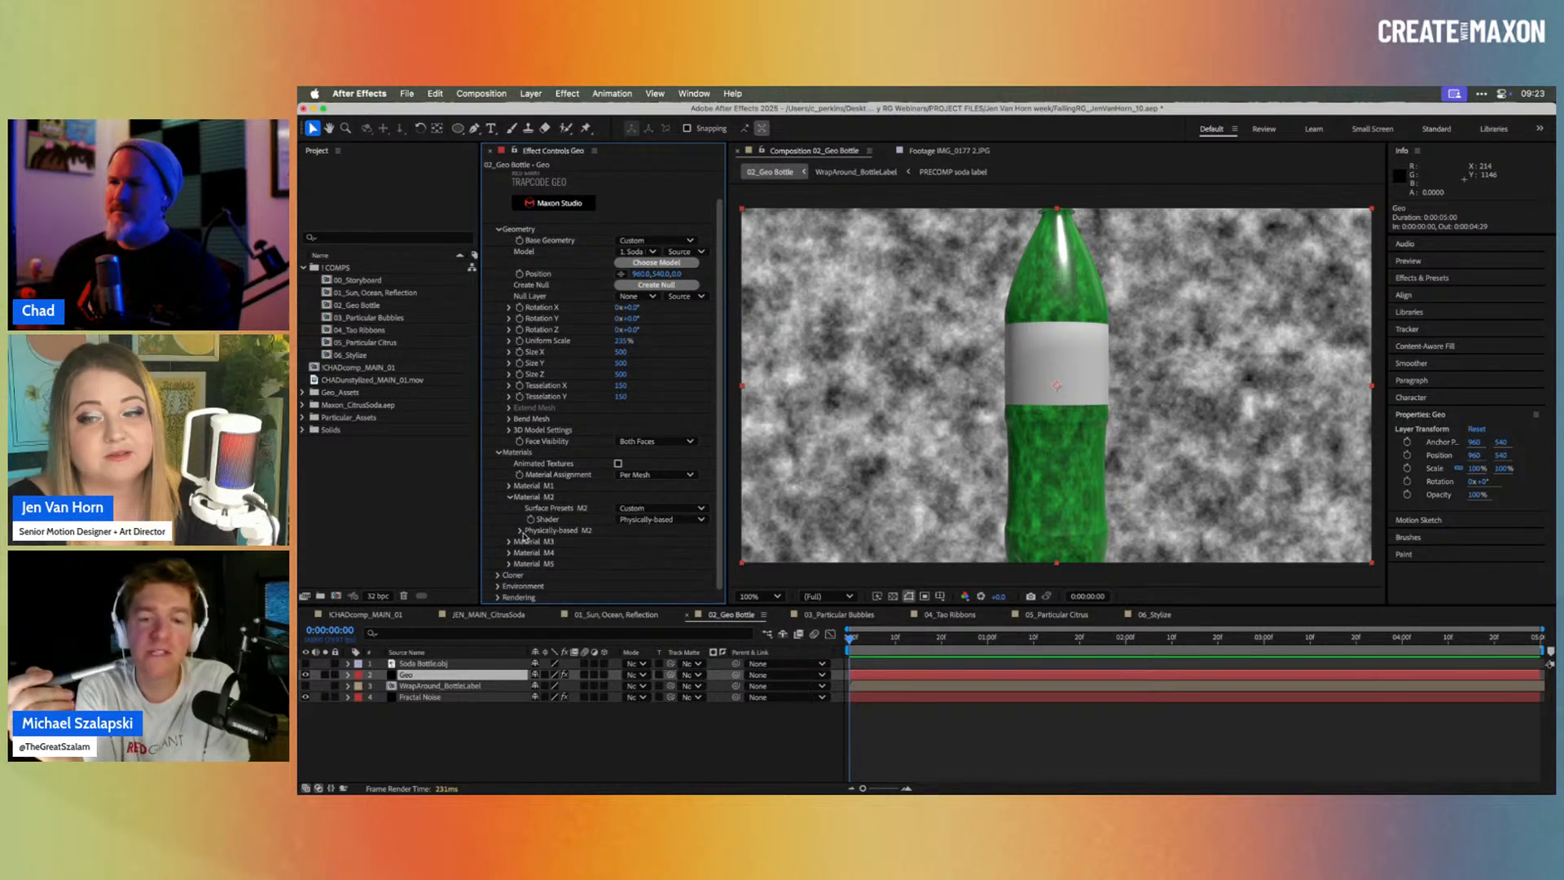
scroll(583, 513, down, 1)
click(622, 370)
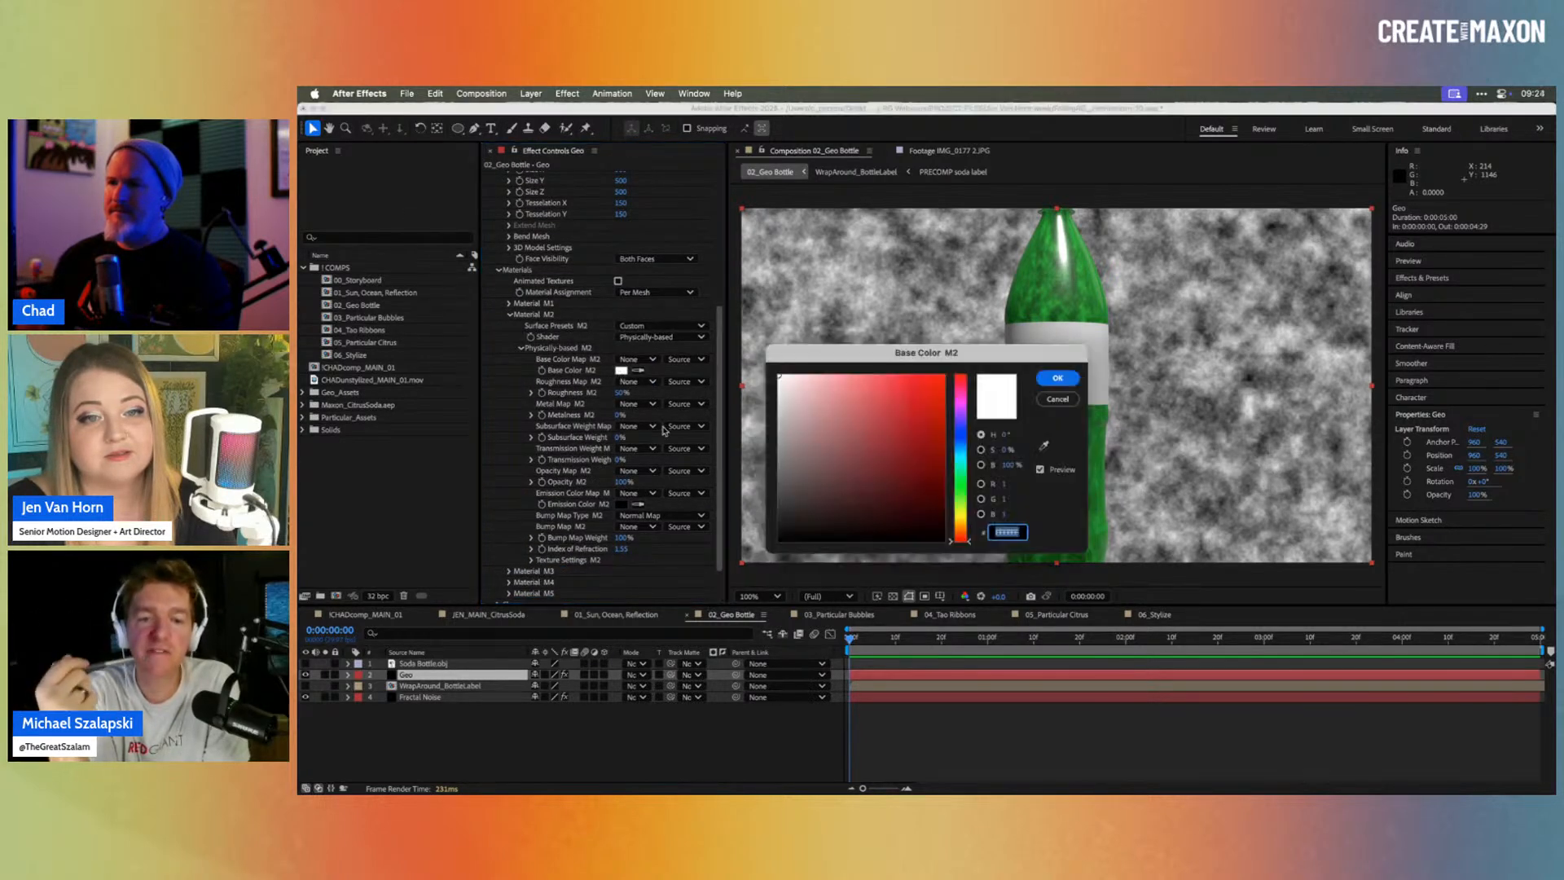
click(920, 393)
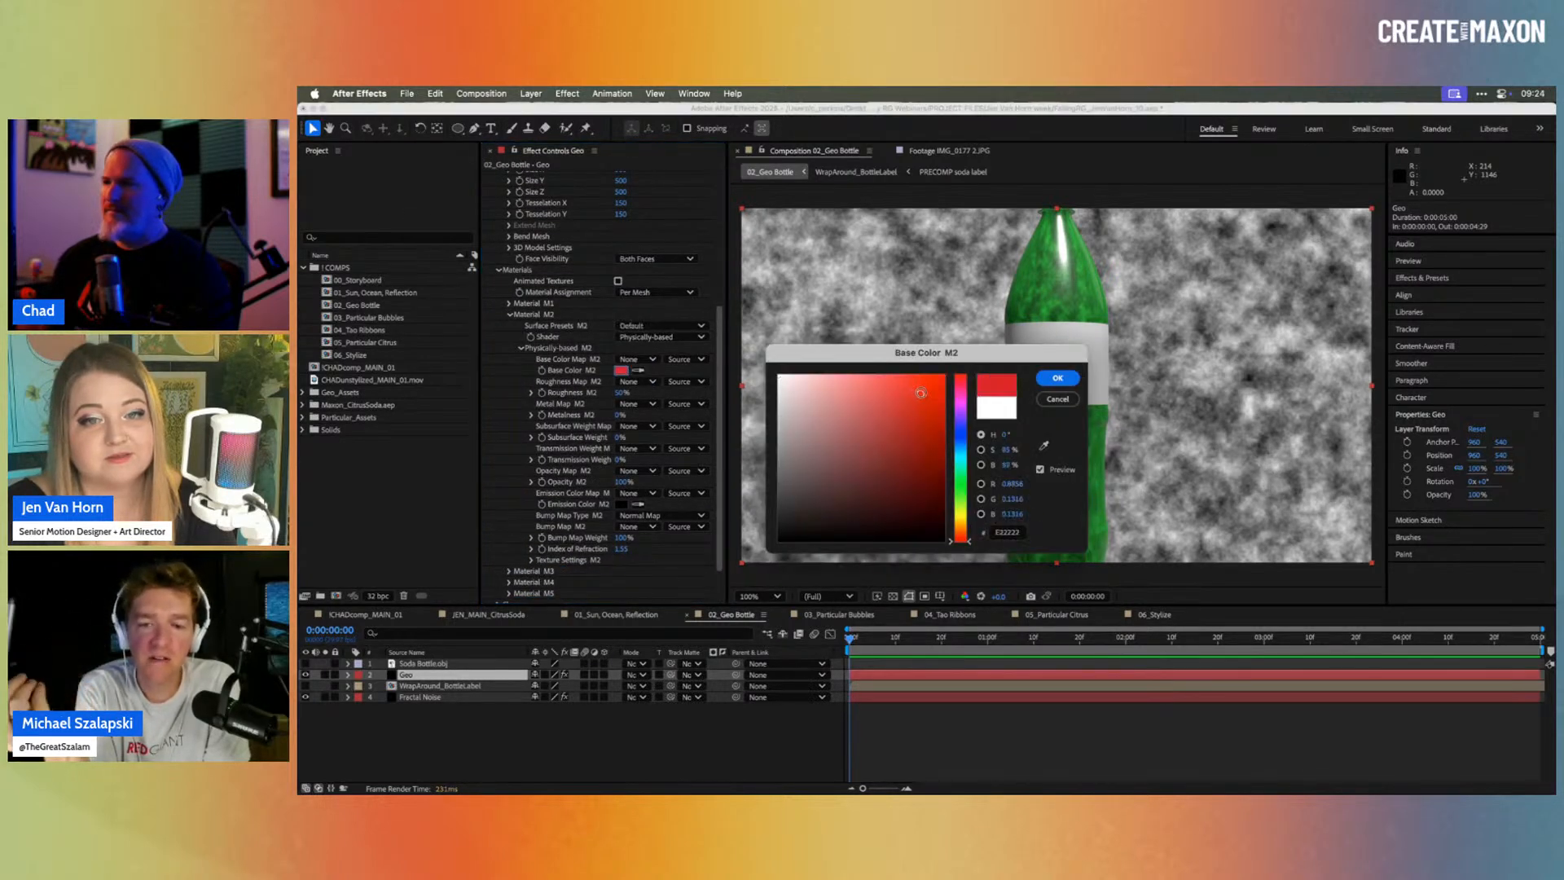
click(1052, 380)
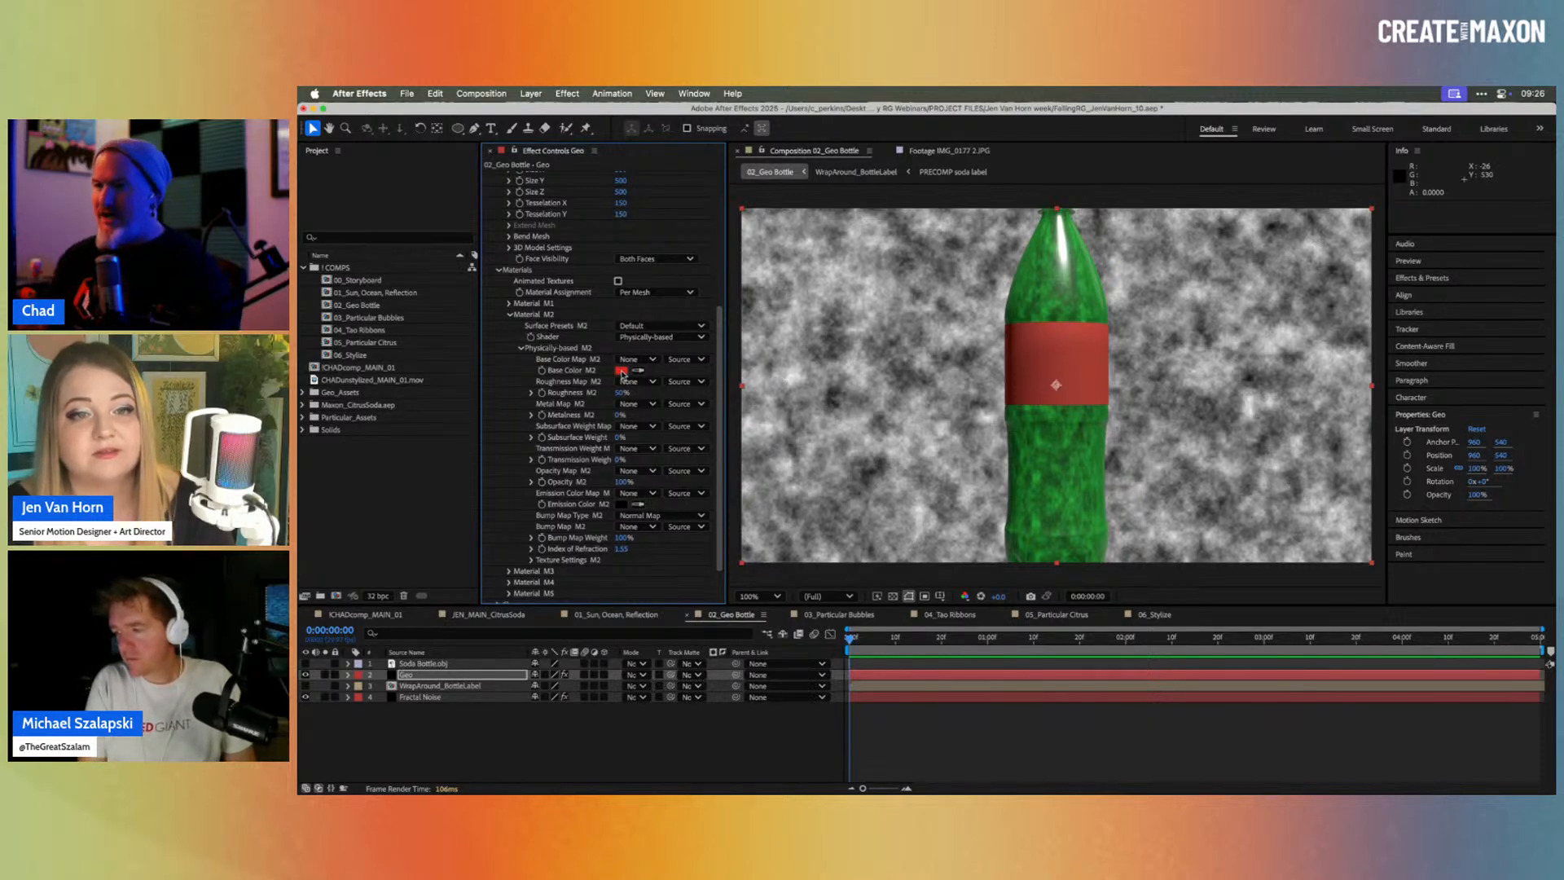
key(super+z)
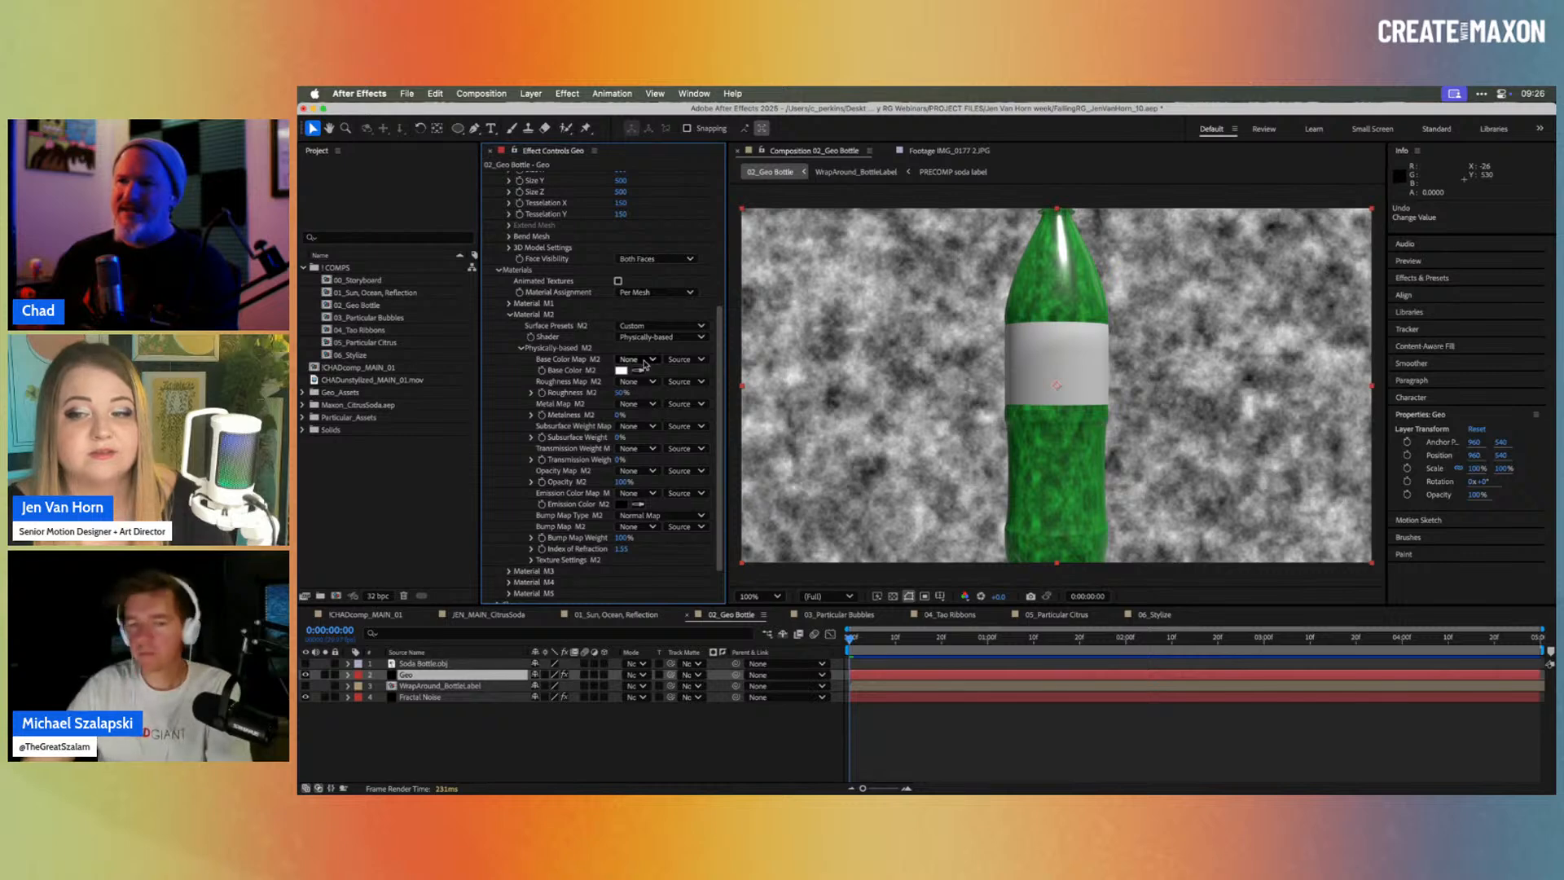
Step: Use the WrapAround_BottleLabel layer as Material M2's Base Color Map and lower its roughness to about 5%
click(649, 361)
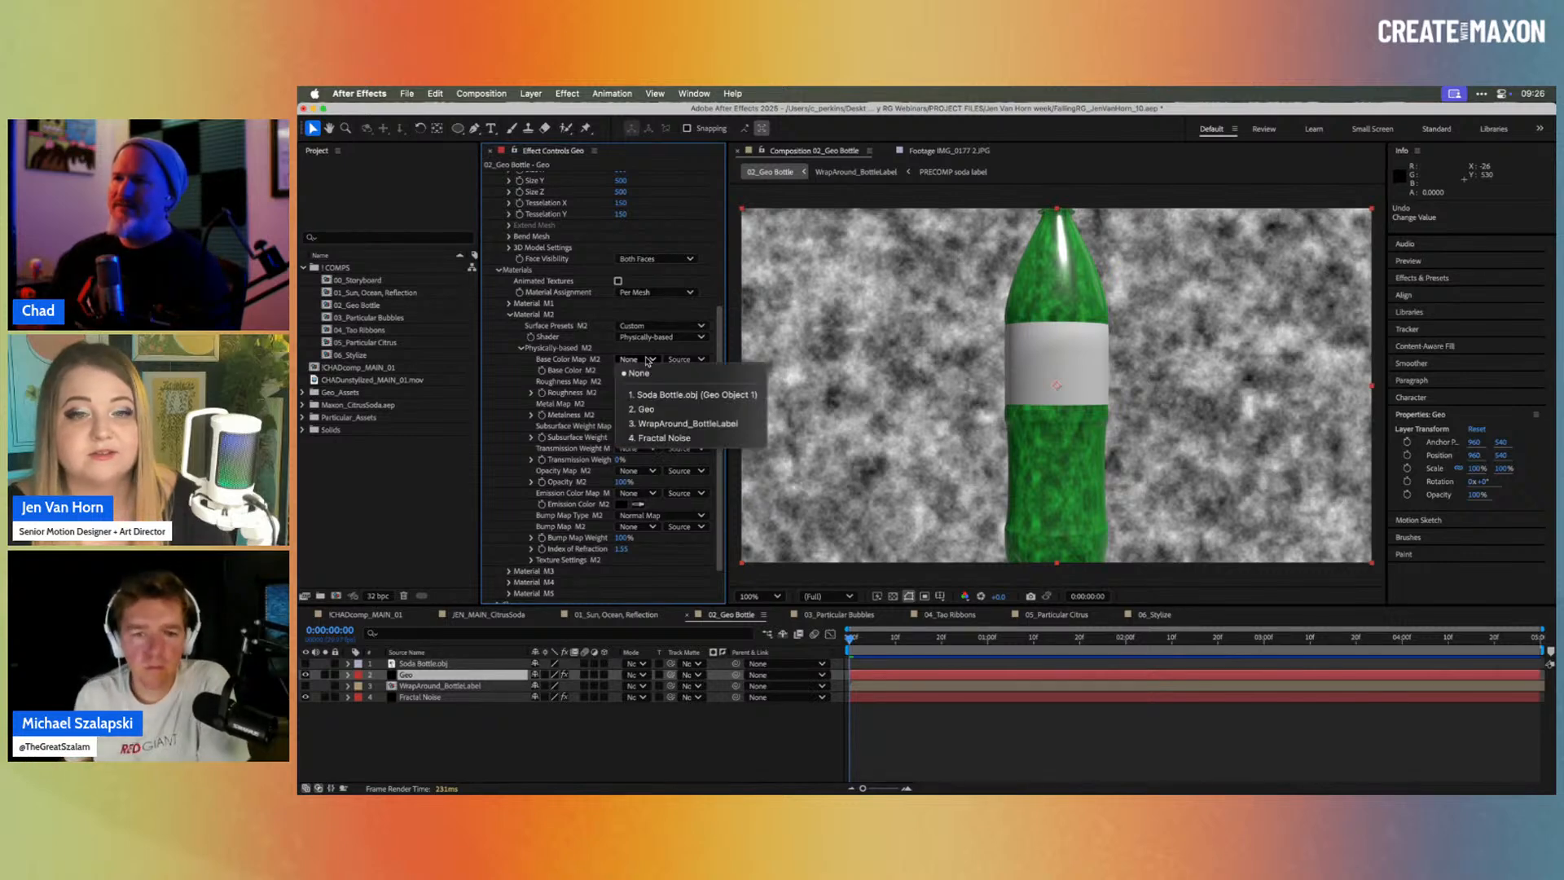
click(688, 422)
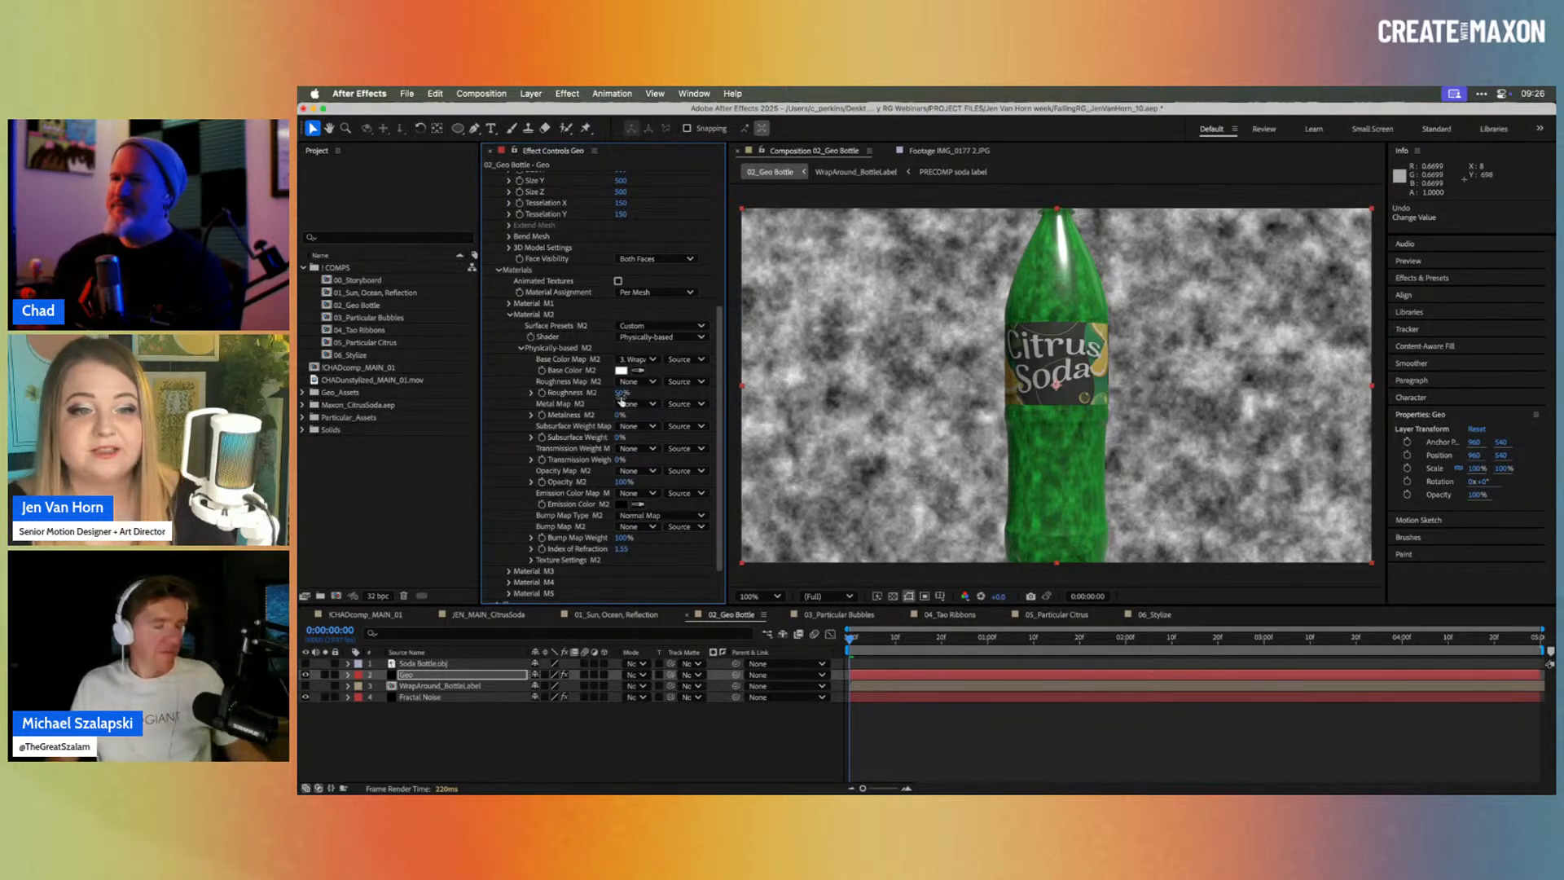
drag(621, 394, 597, 399)
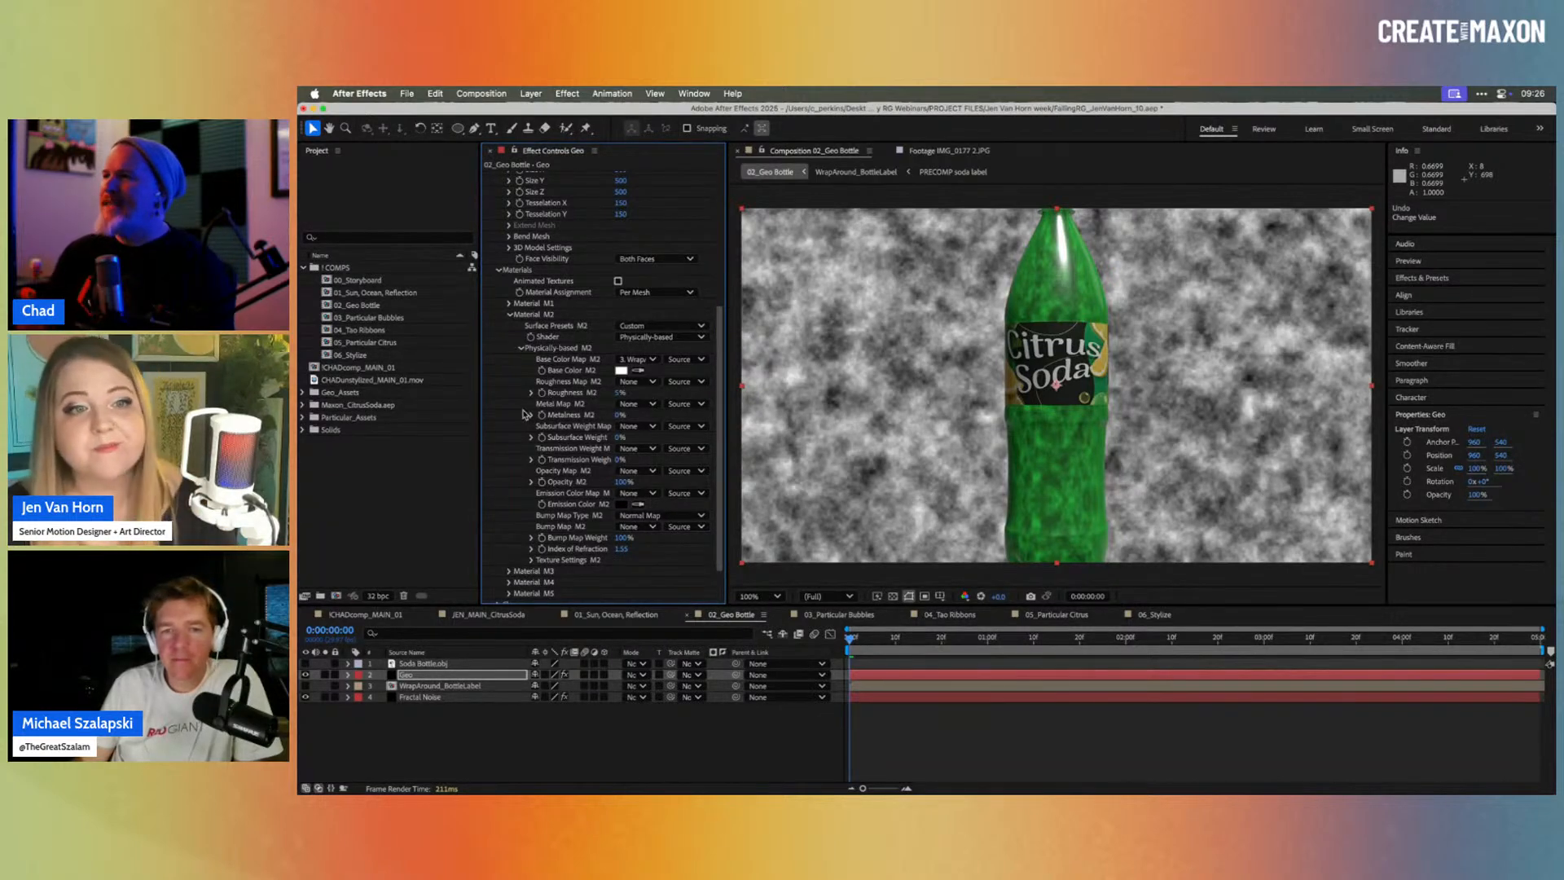
Step: Create a linked null from the Geo effect's geometry settings and tilt the bottle with it to an orientation of about 7°, 333°, 33°
scroll(518, 390, up, 3)
click(500, 370)
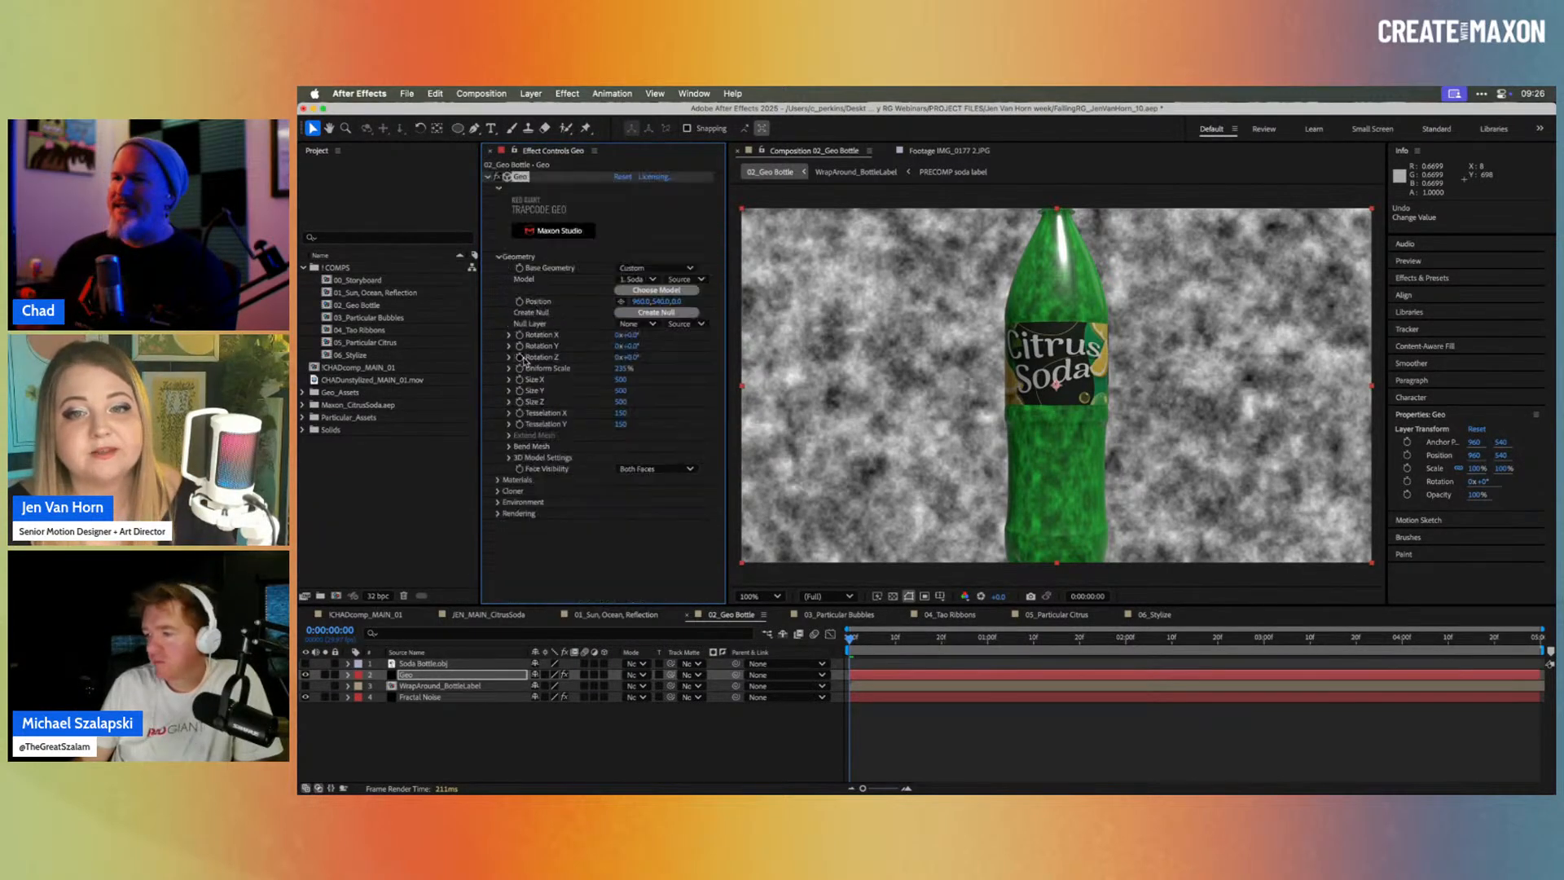
click(649, 313)
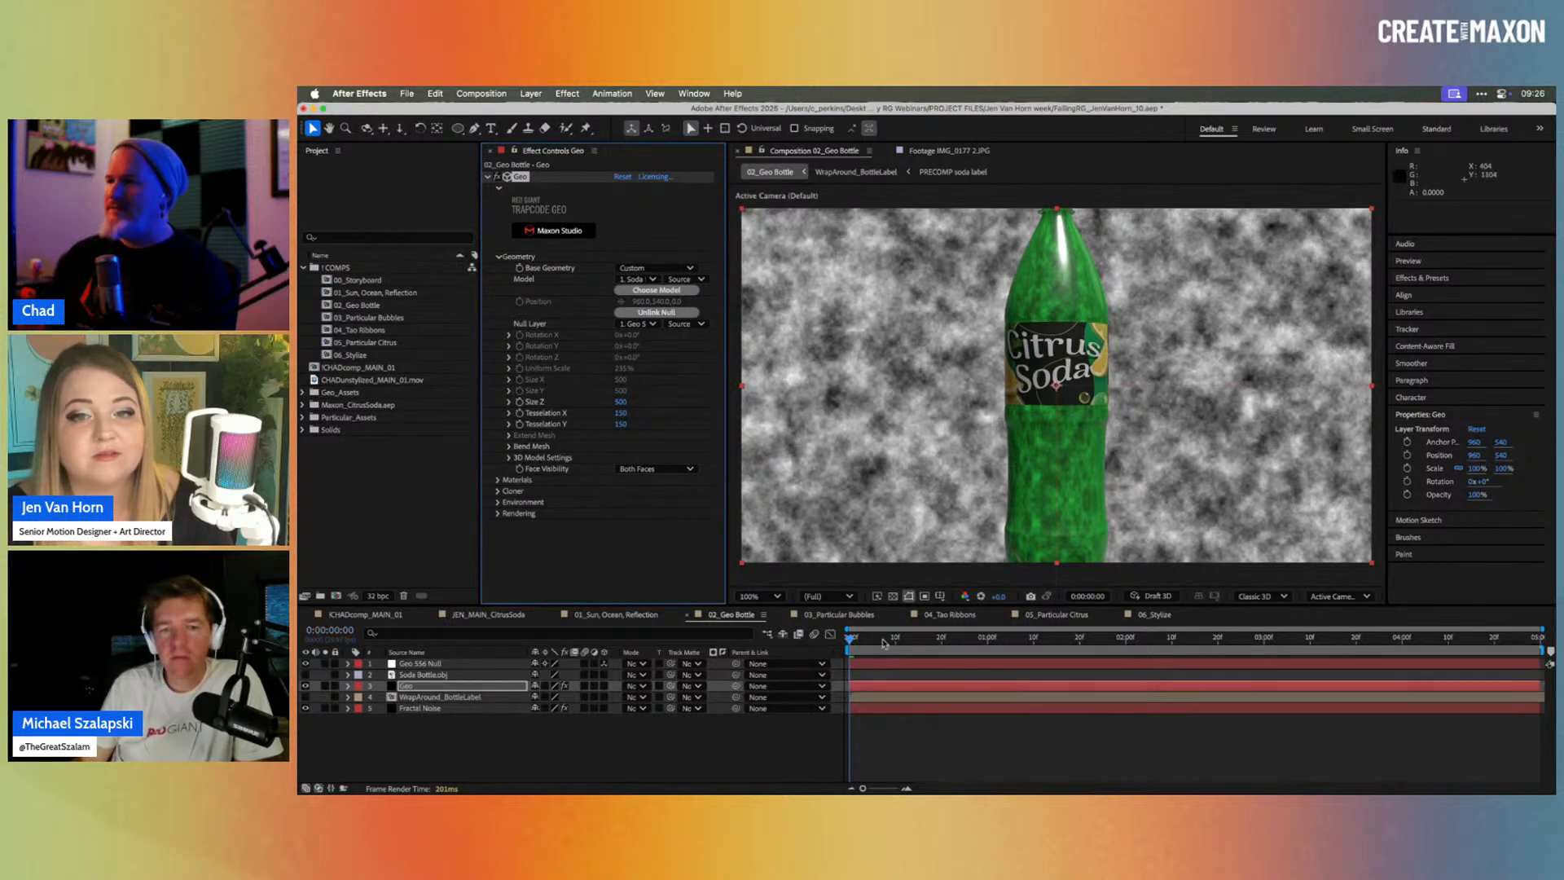
click(476, 664)
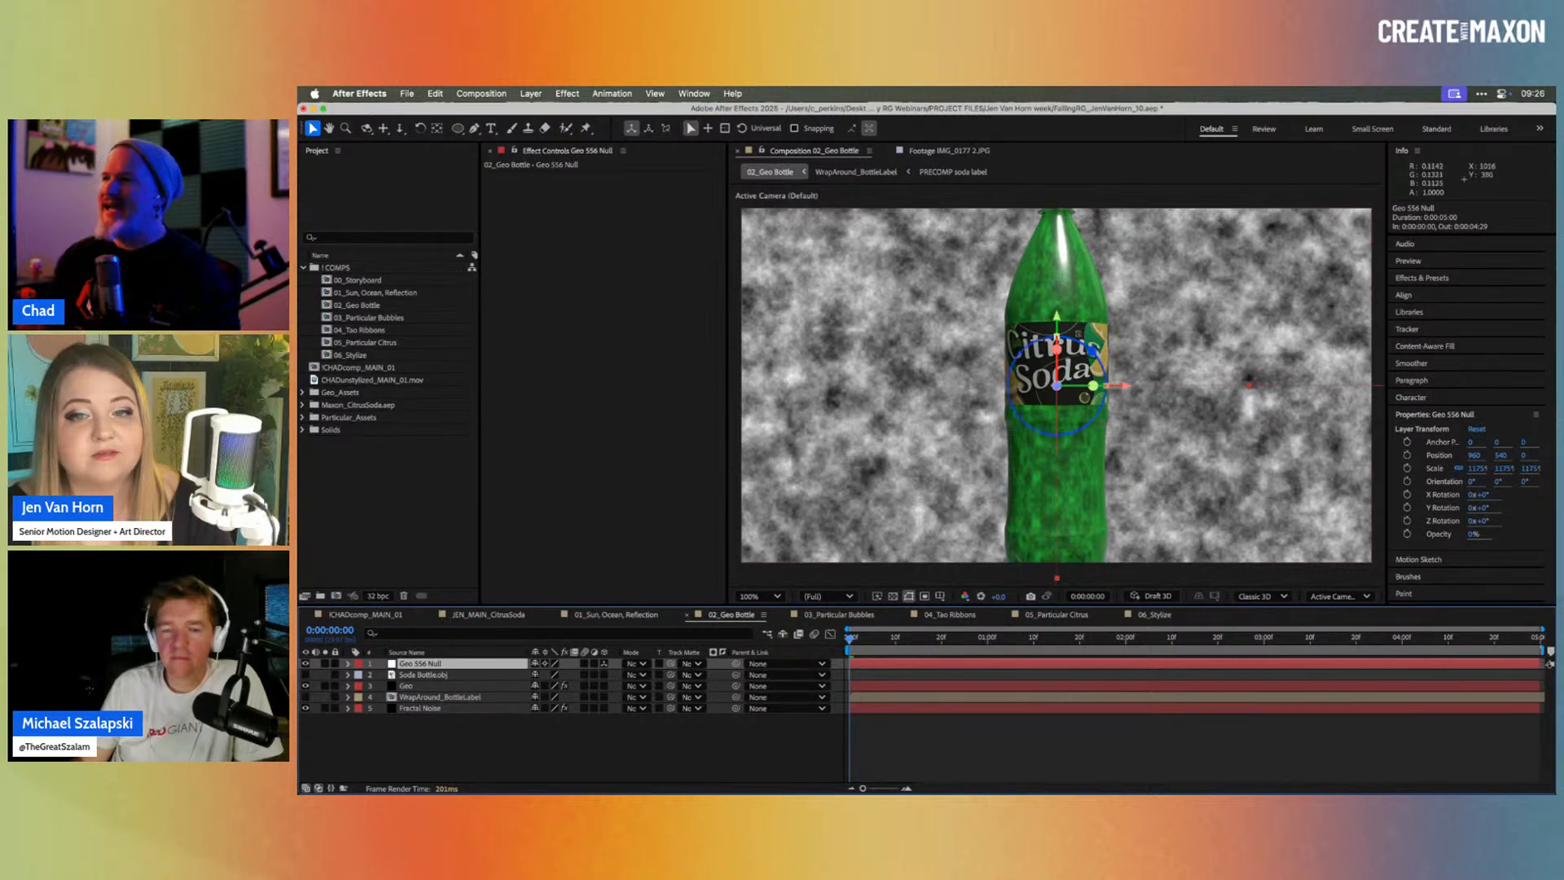
mouse_move(1099, 359)
mouse_down()
mouse_move(1107, 386)
mouse_move(1052, 395)
mouse_move(1118, 350)
mouse_up()
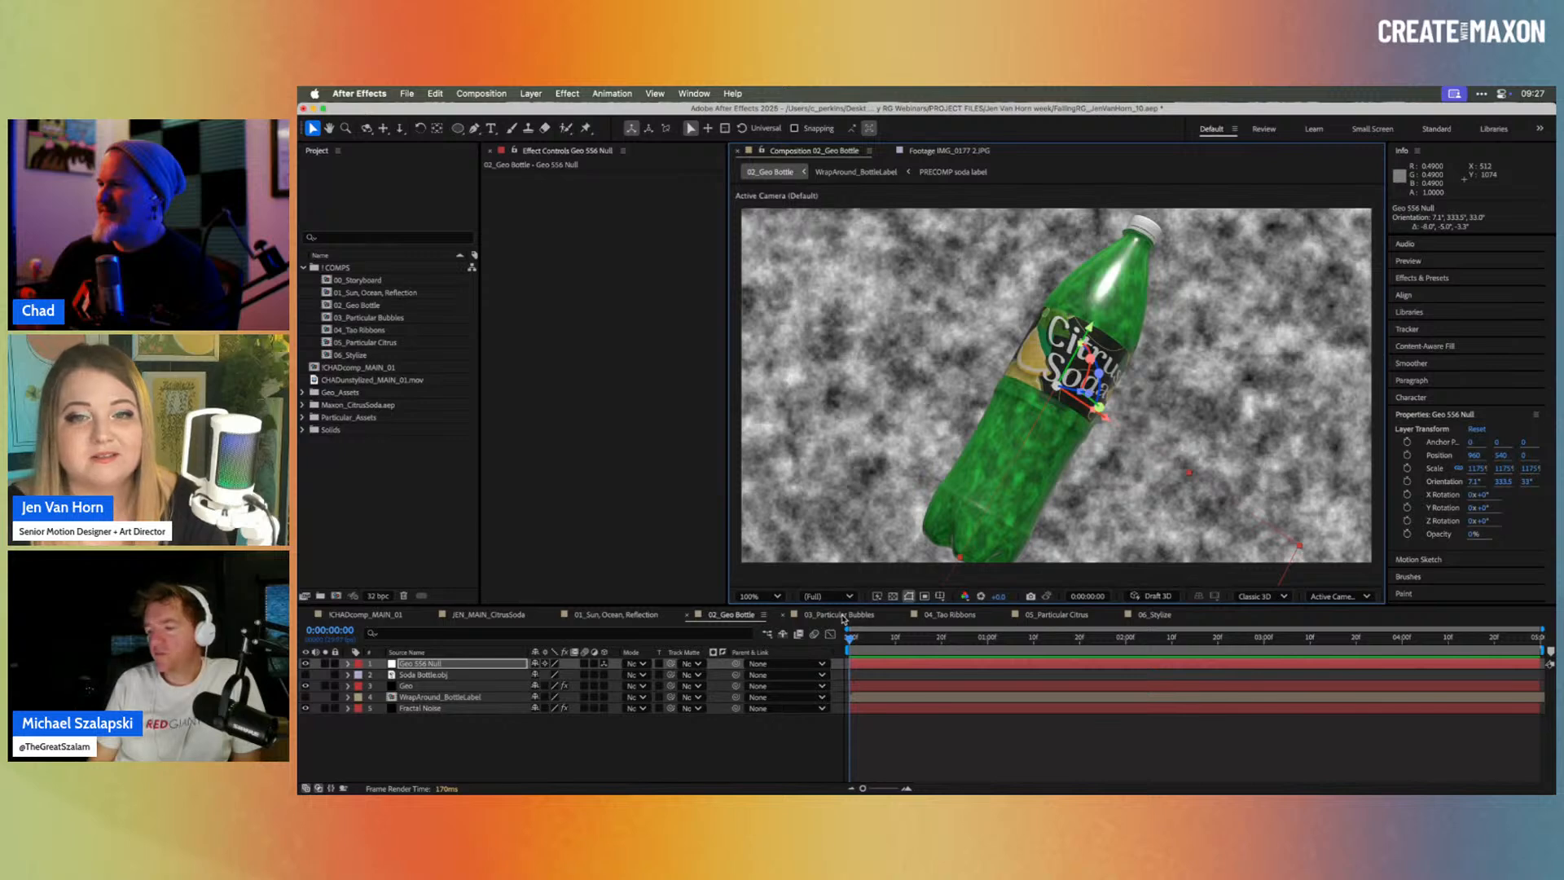
Step: Switch to the 03_Particular Bubbles composition at its first frame and select the Particular-START layer
click(839, 614)
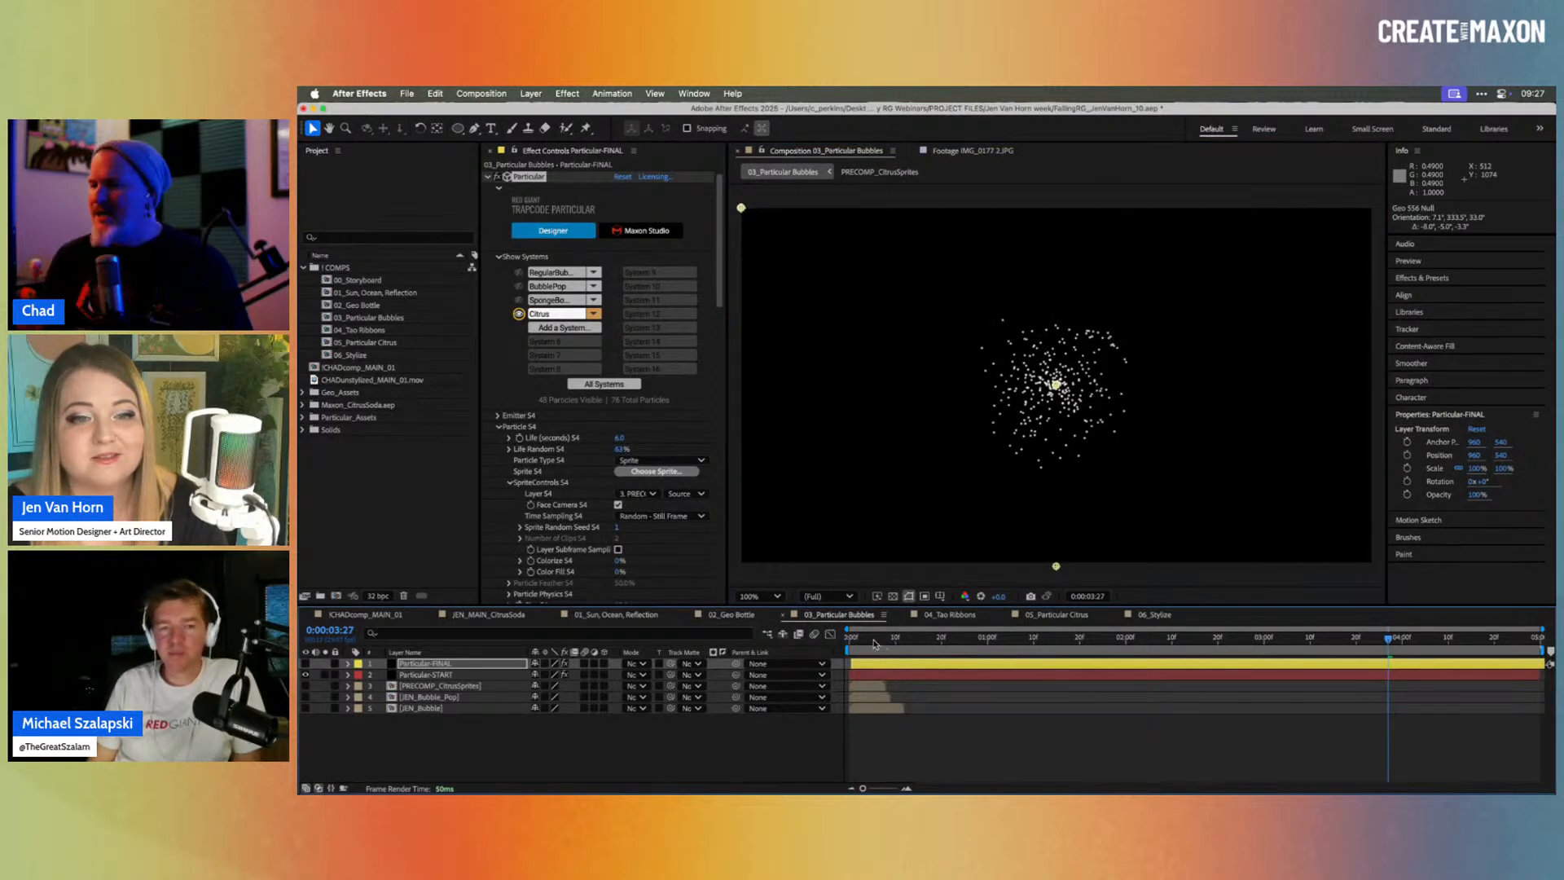
click(849, 639)
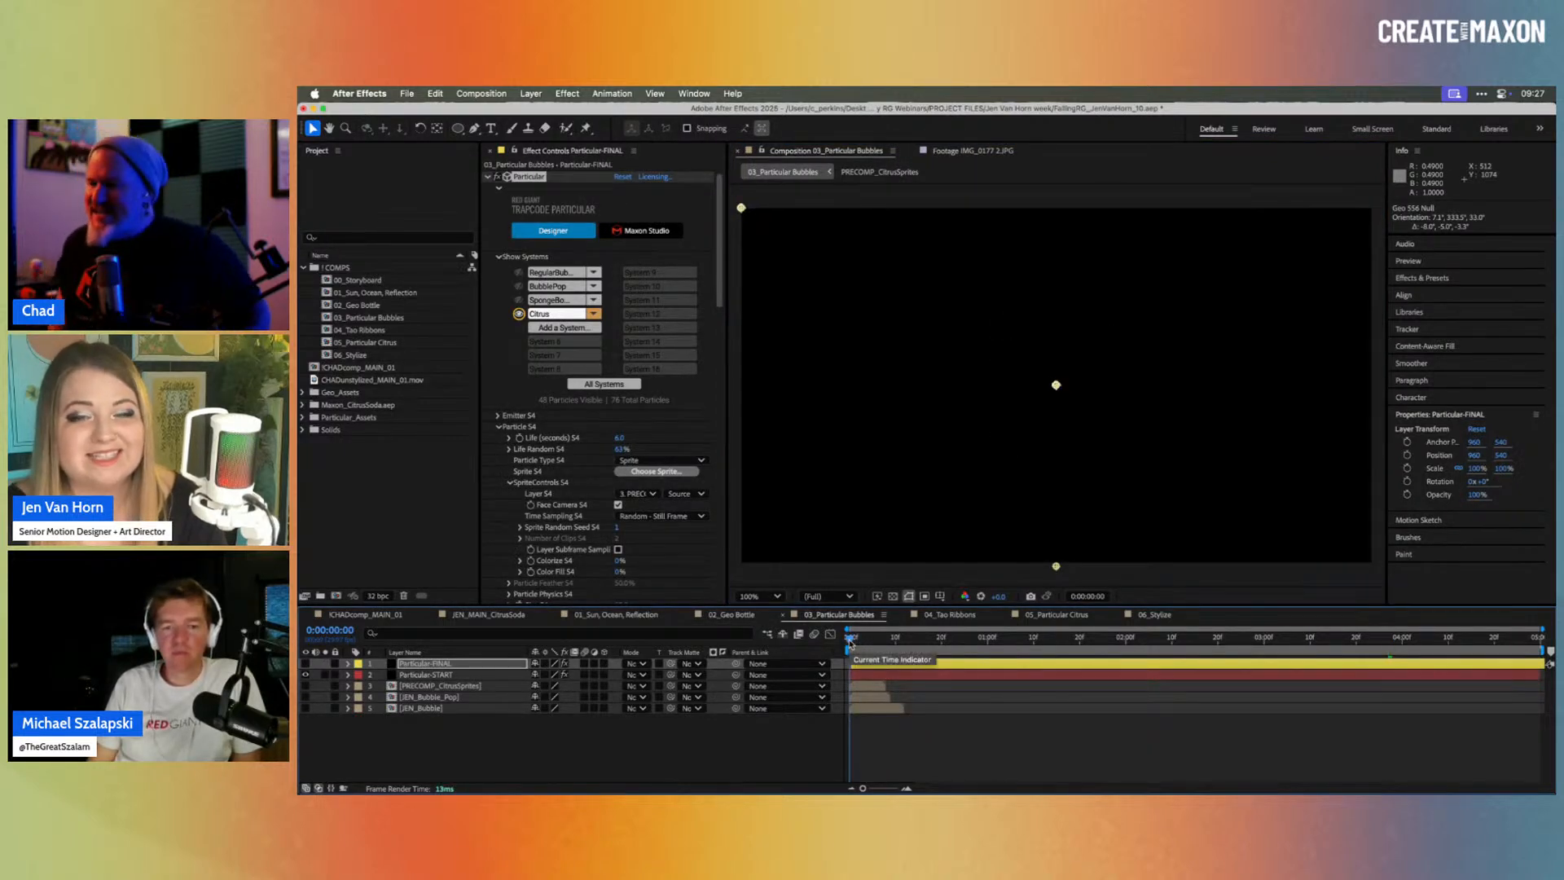
click(880, 666)
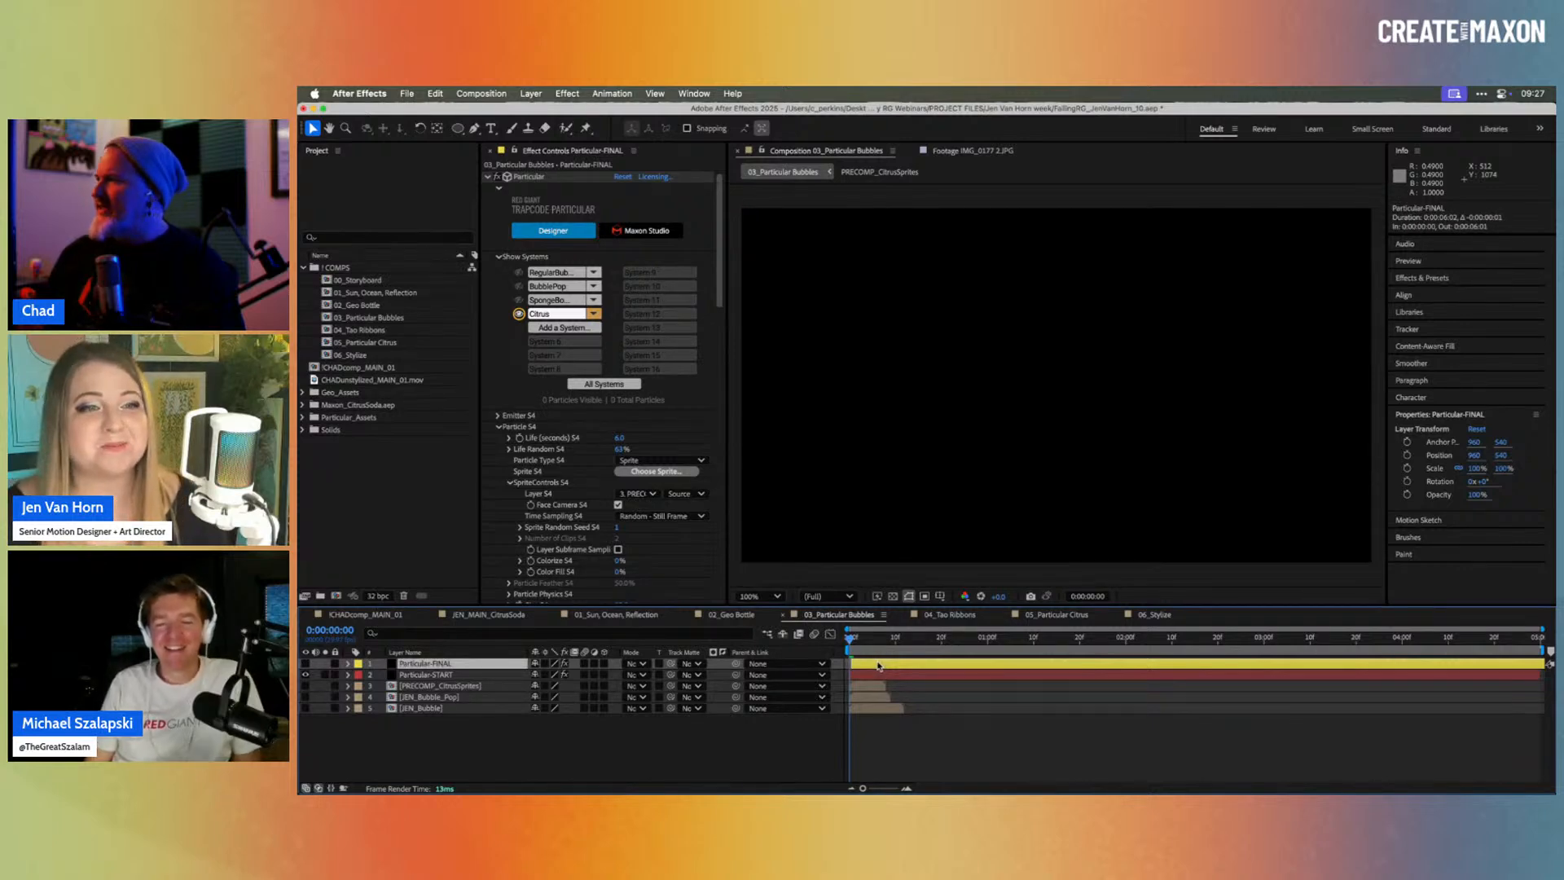
drag(878, 666, 876, 666)
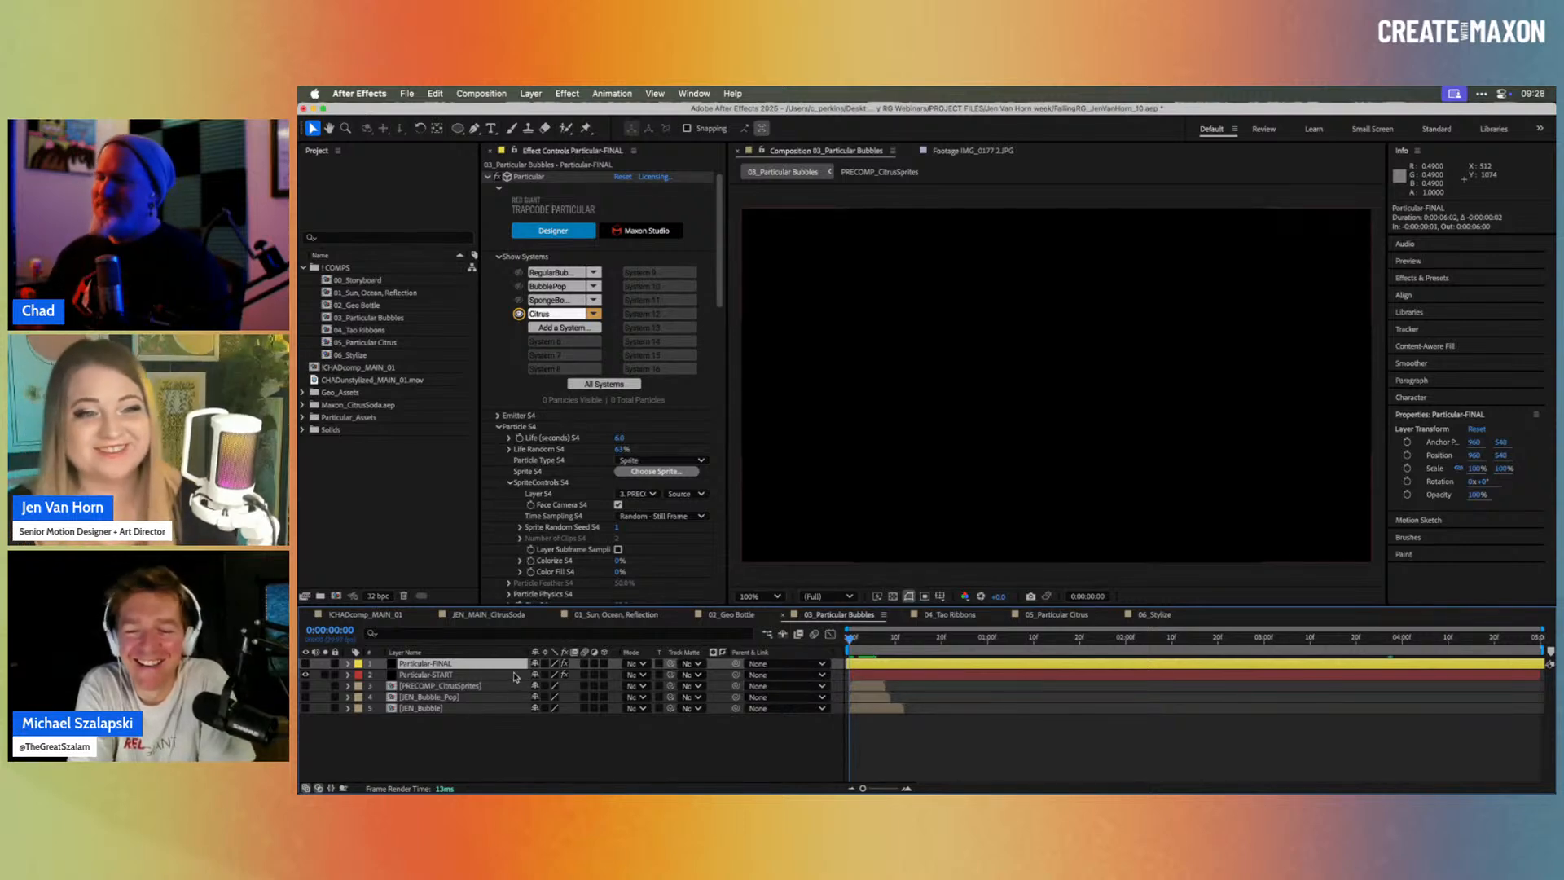
click(456, 675)
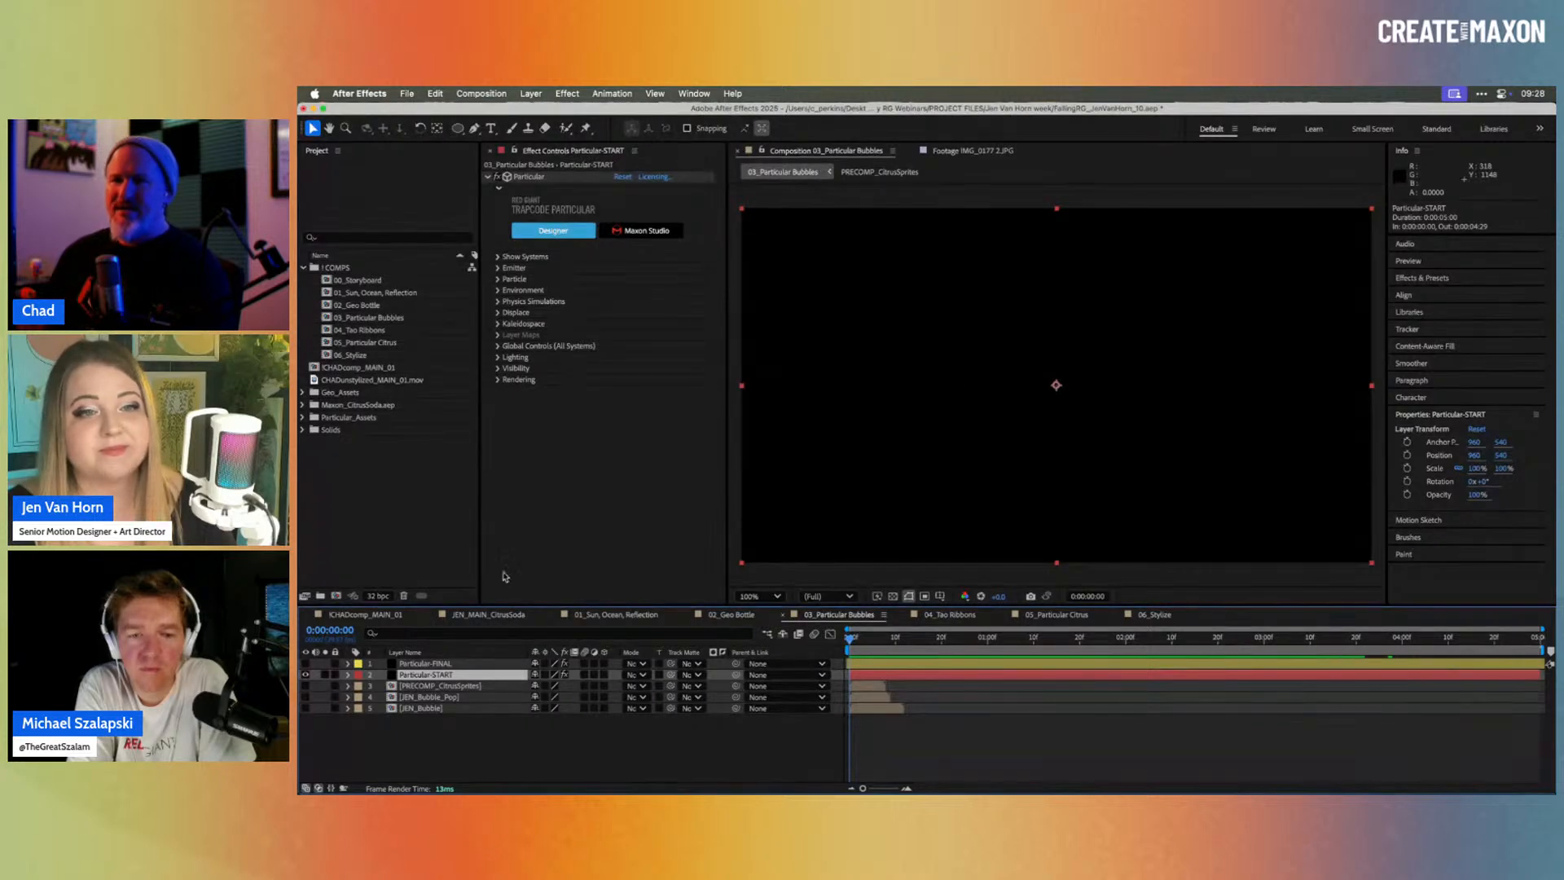
Step: View the JEN_Bubble composition, and close its timeline along with those of 01_Sun, Ocean, Reflection and 02_Geo Bottle
double_click(420, 708)
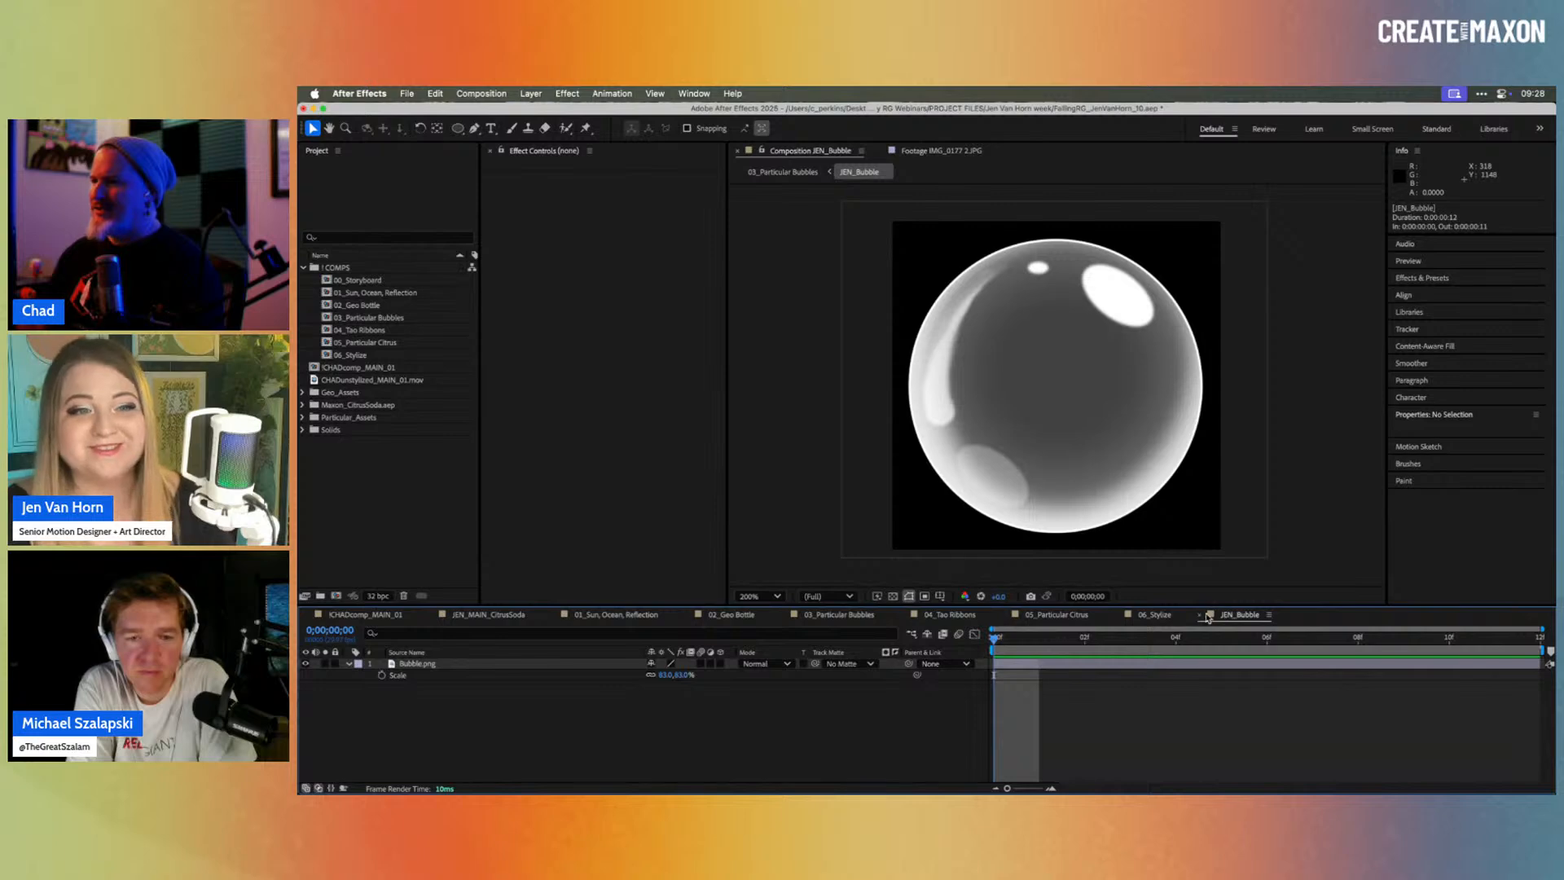
click(1198, 615)
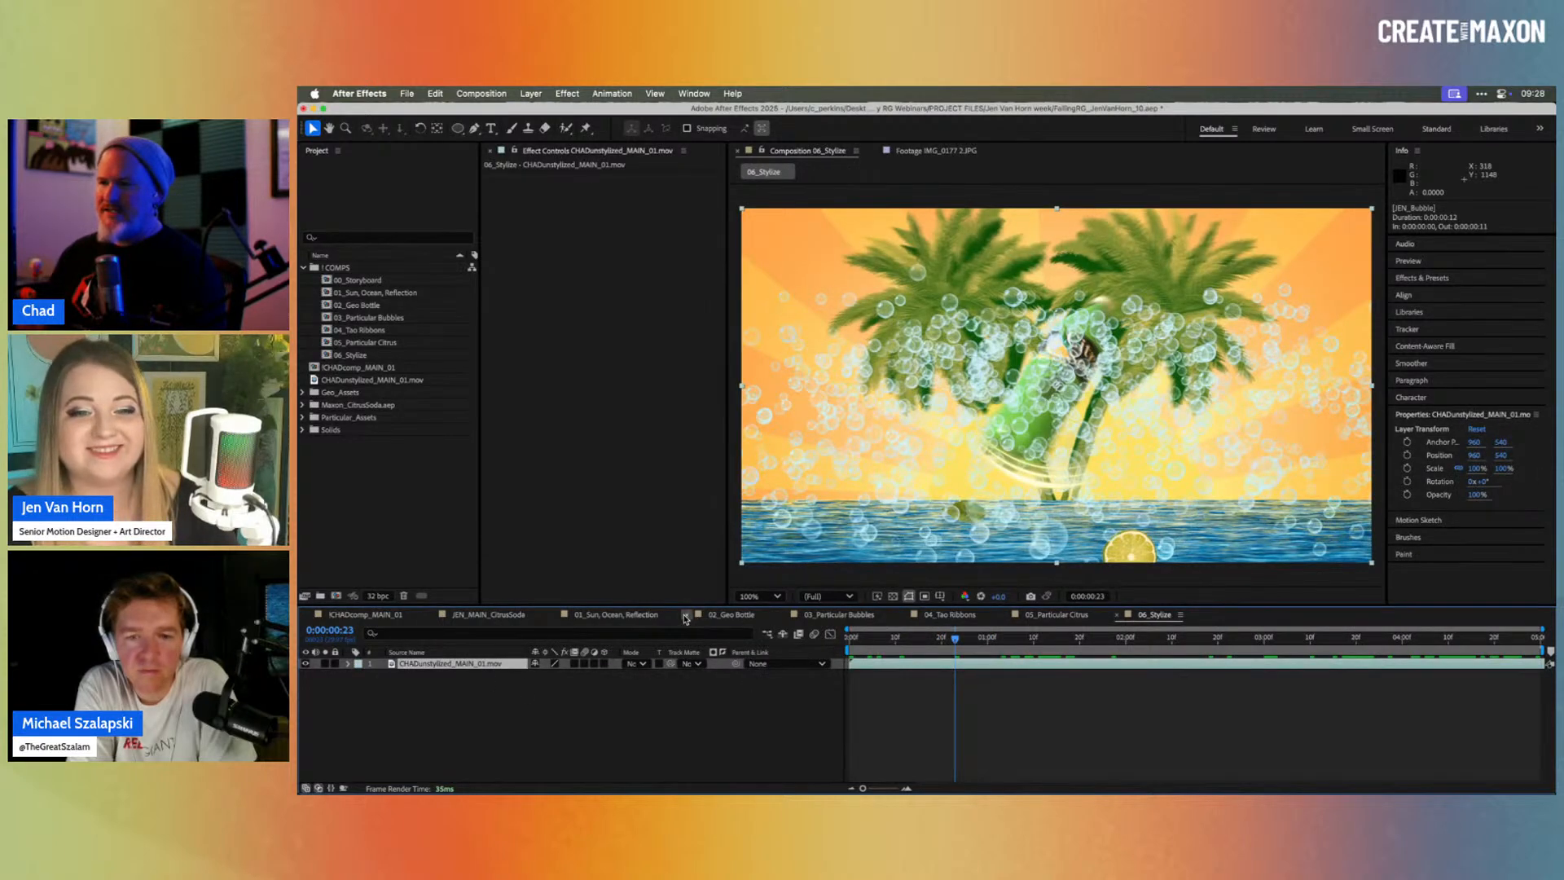
click(685, 616)
click(554, 615)
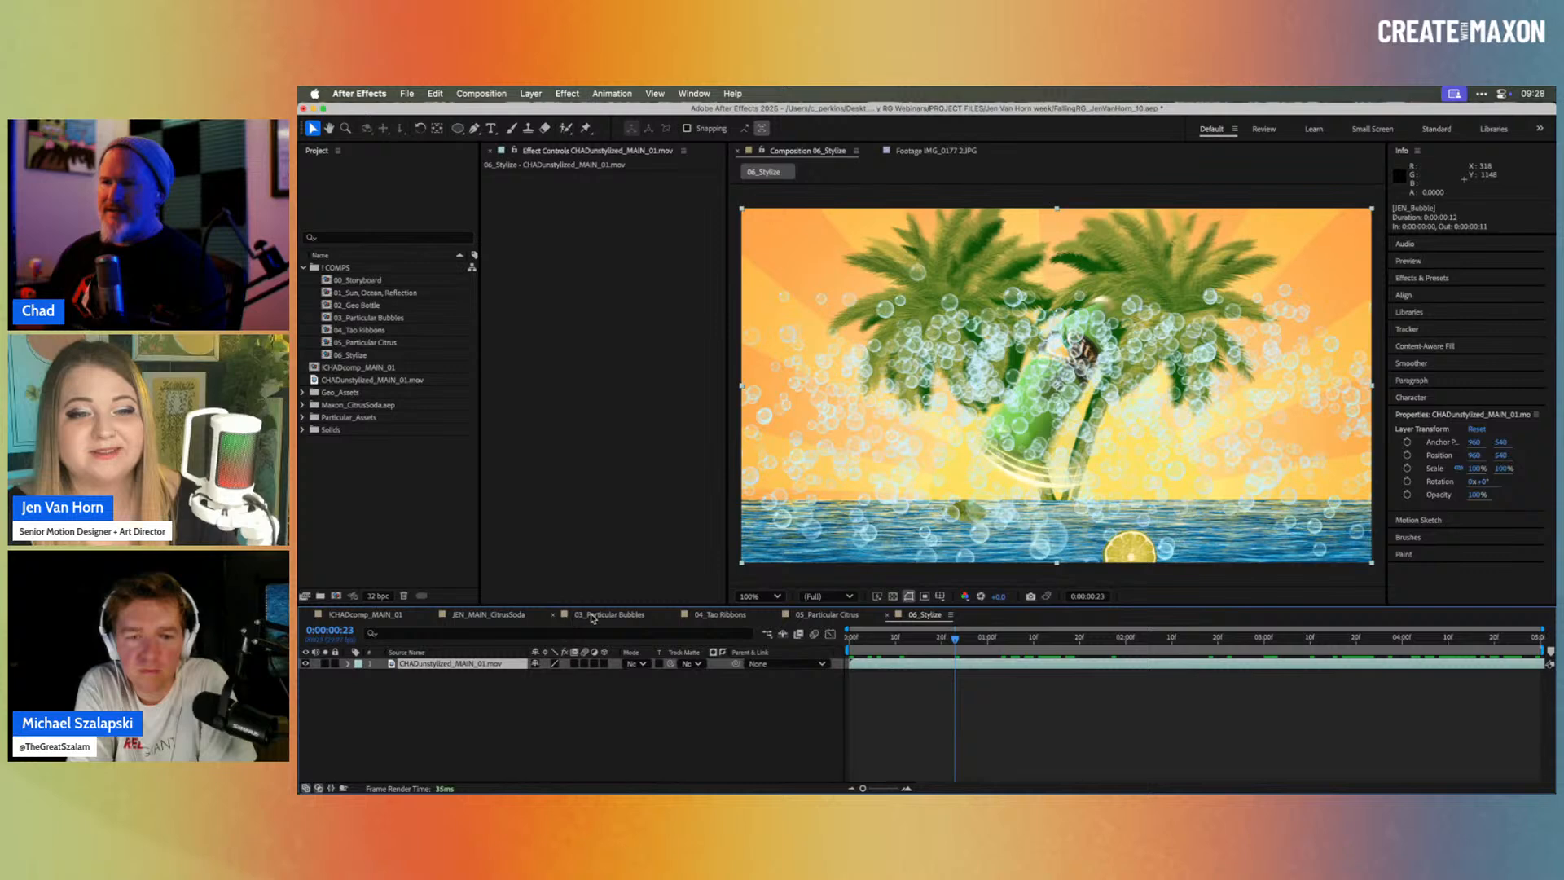
Step: Open the JEN_Bubble_Pop composition from 03_Particular Bubbles, preview its pop animation and close its timeline
click(592, 616)
double_click(432, 698)
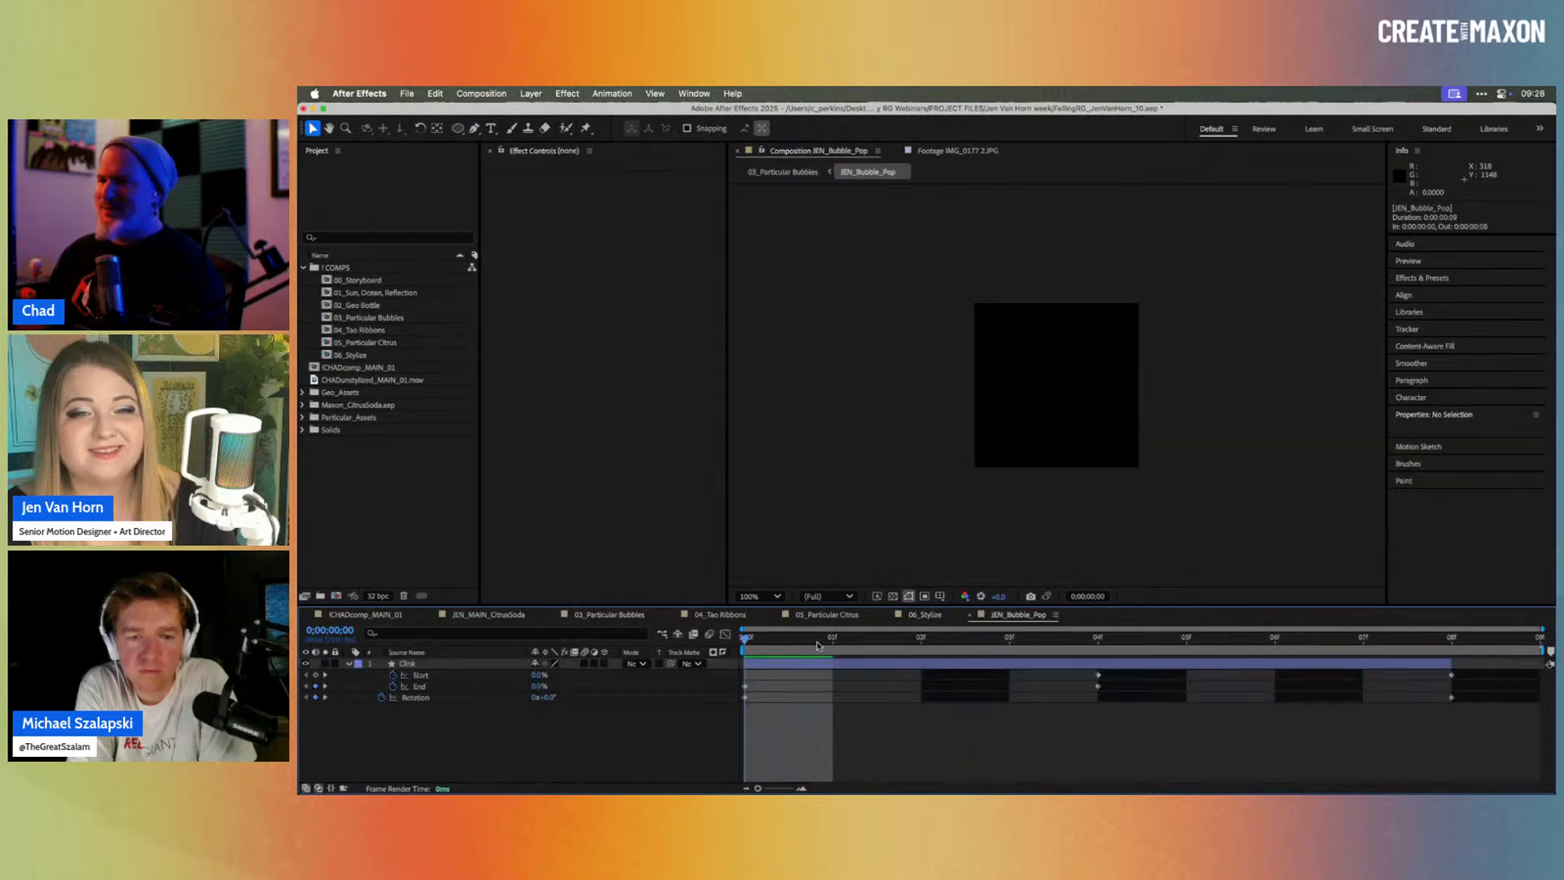
drag(770, 640, 969, 604)
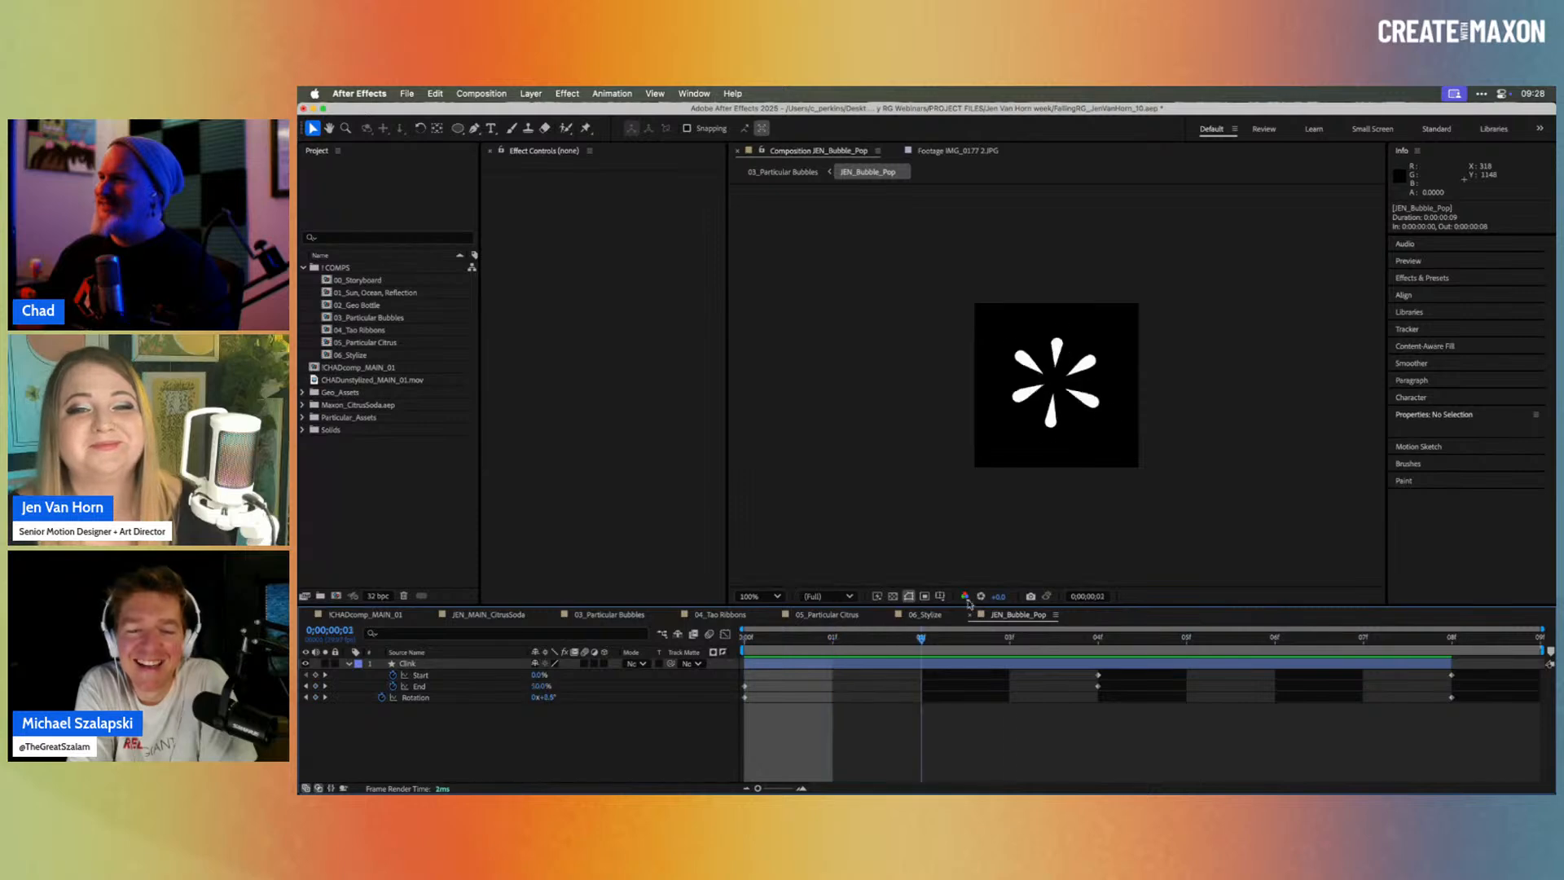
key(space)
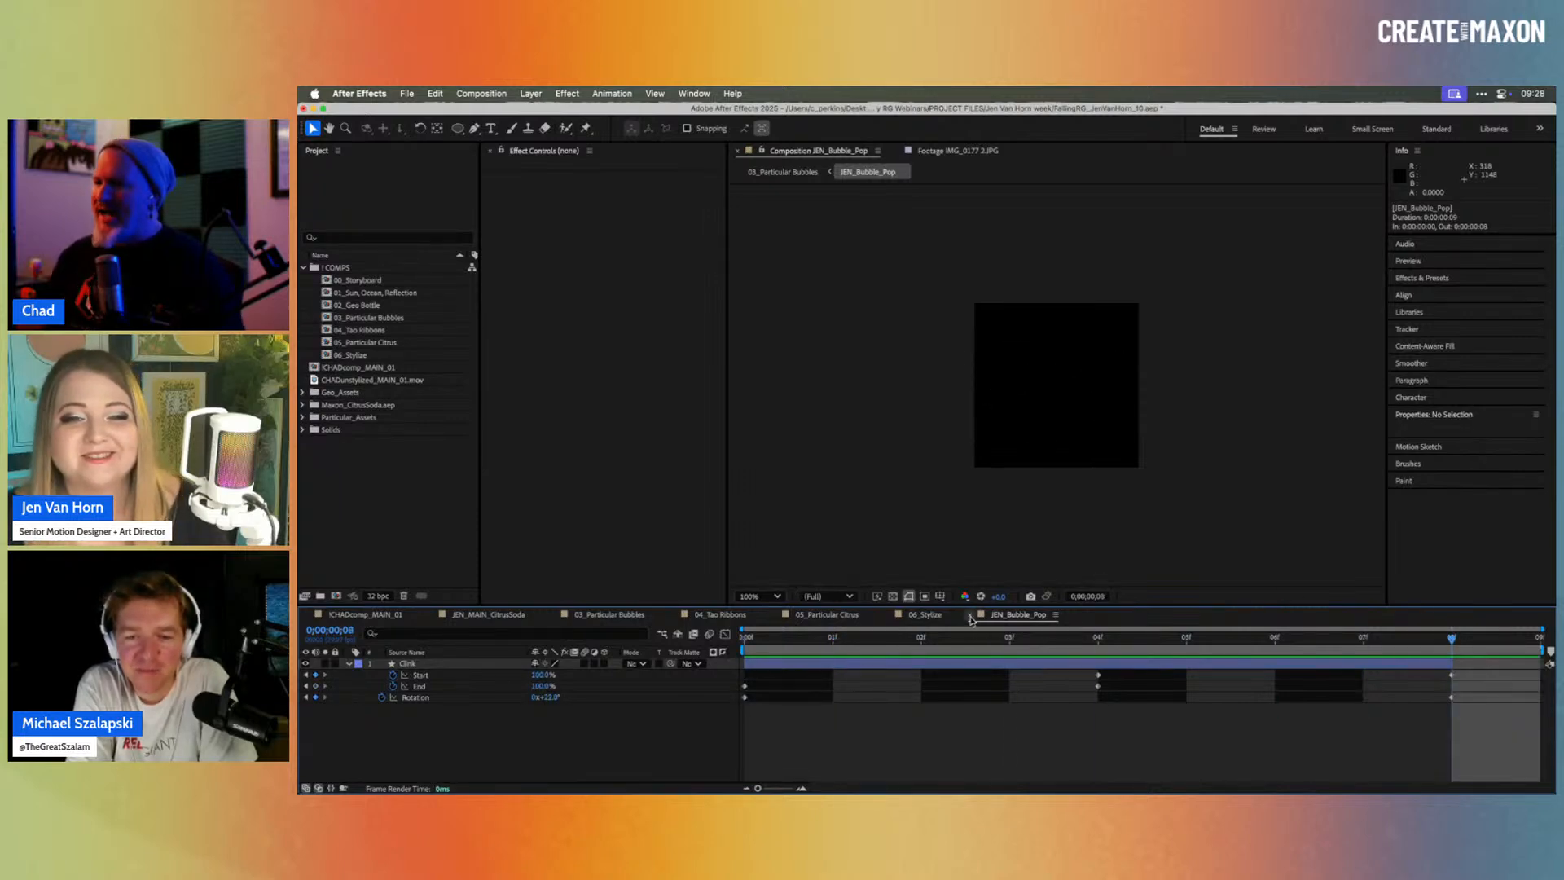
click(970, 616)
Step: Open the Trapcode Particular Designer for the Particular-START layer in 03_Particular Bubbles and pause its preview
click(606, 615)
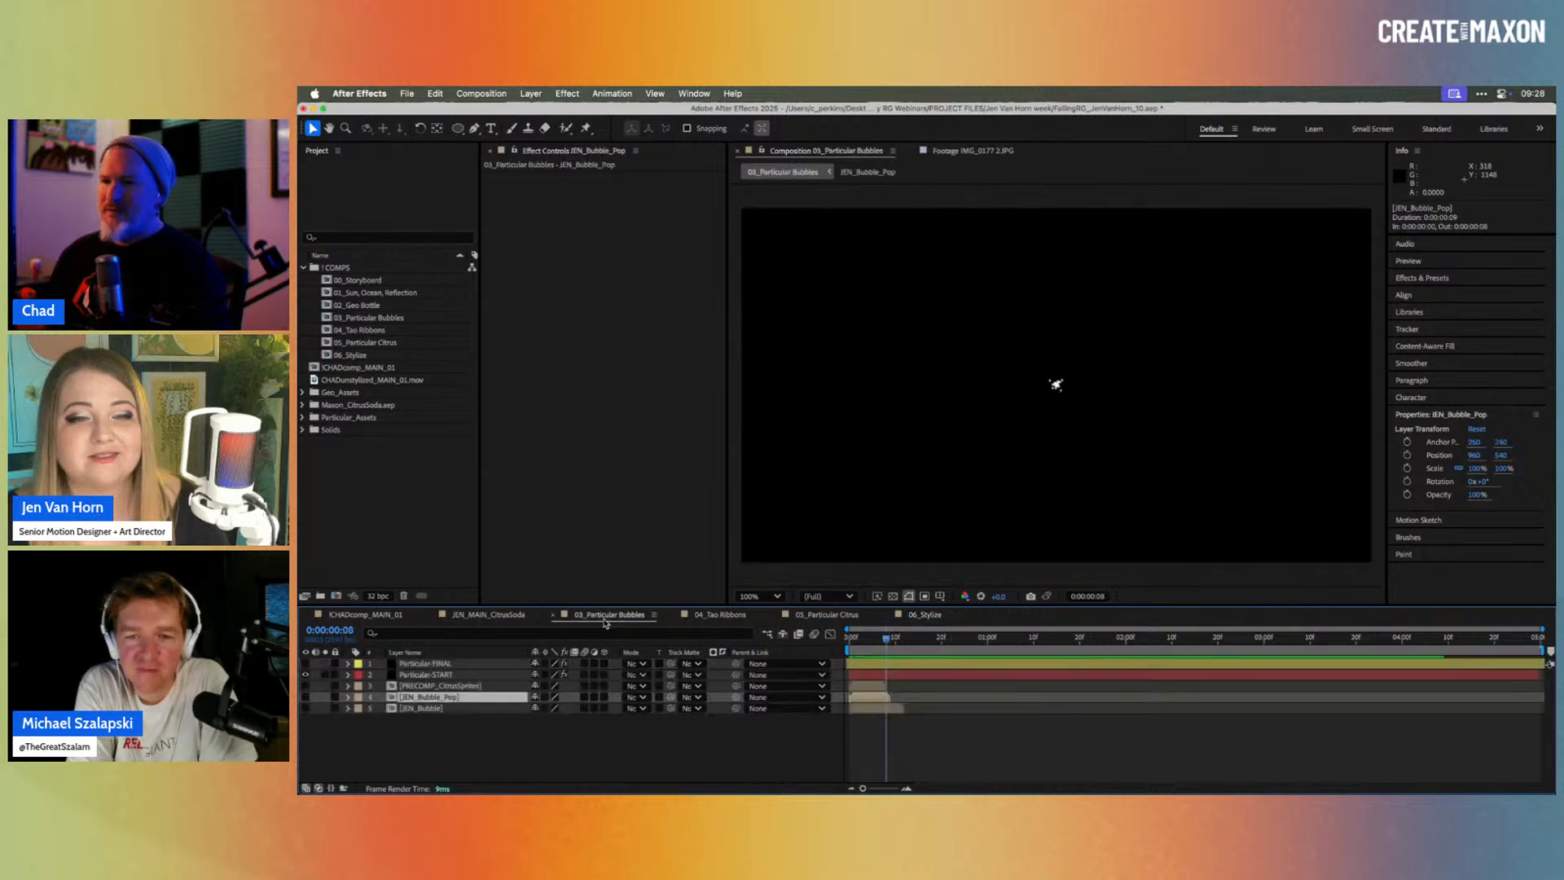
click(446, 676)
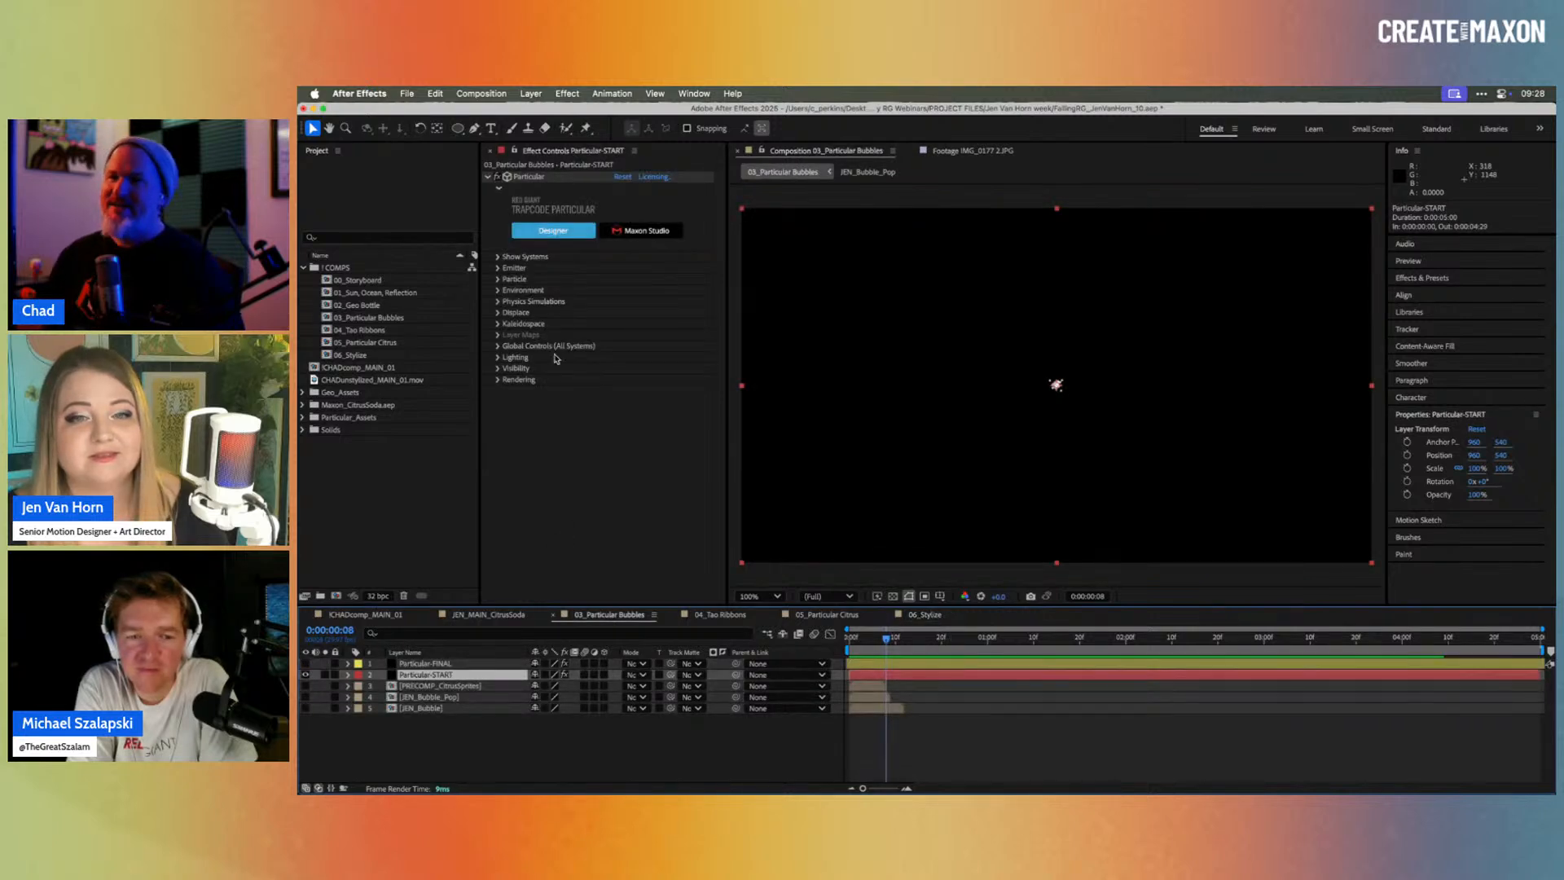
click(553, 232)
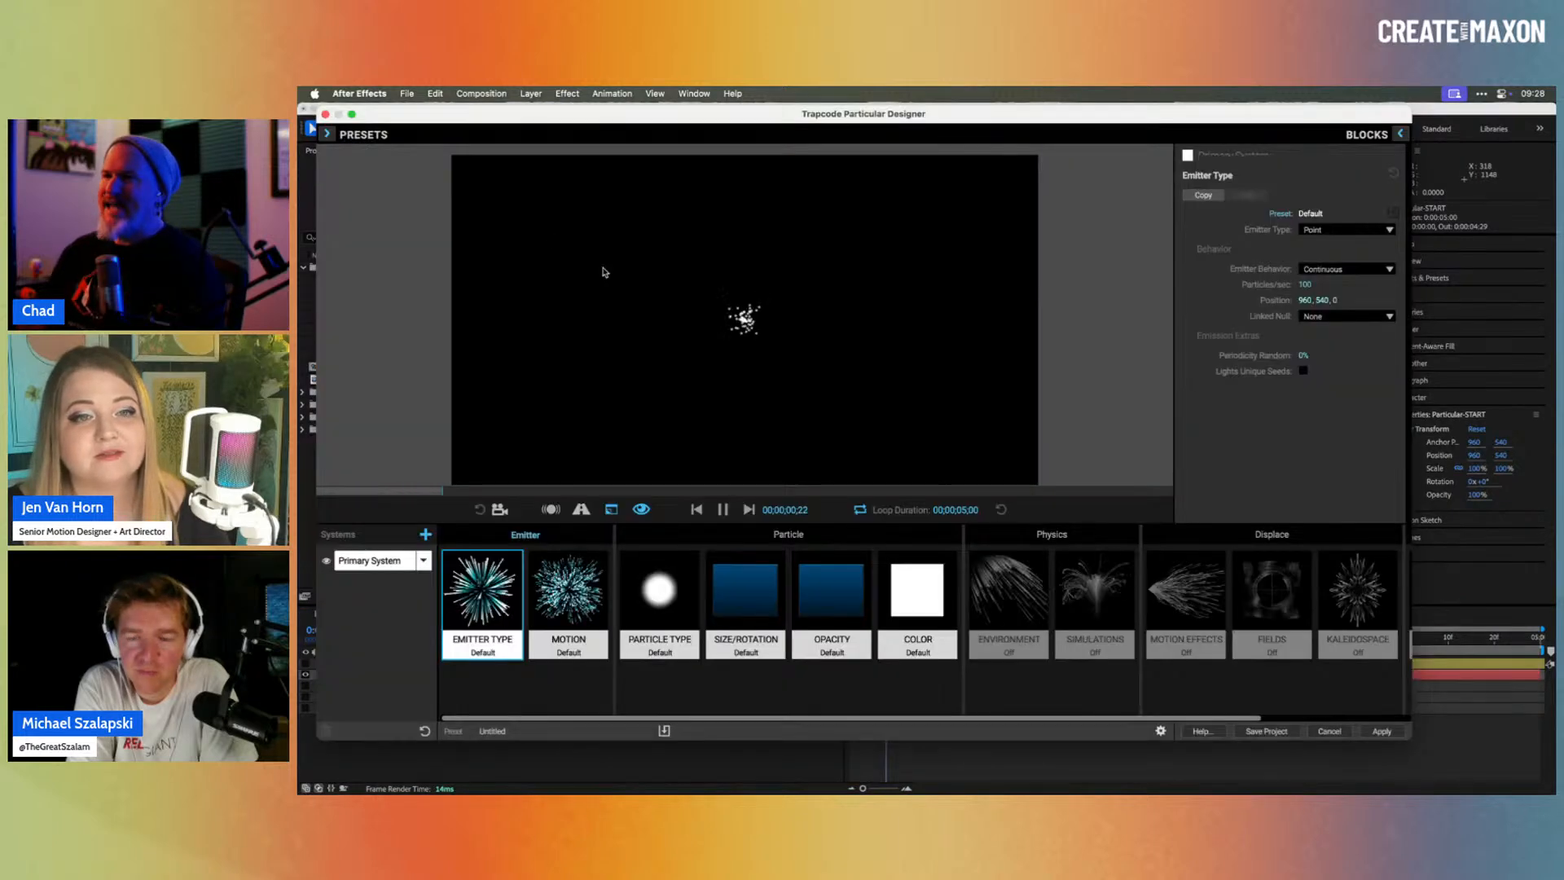
click(722, 509)
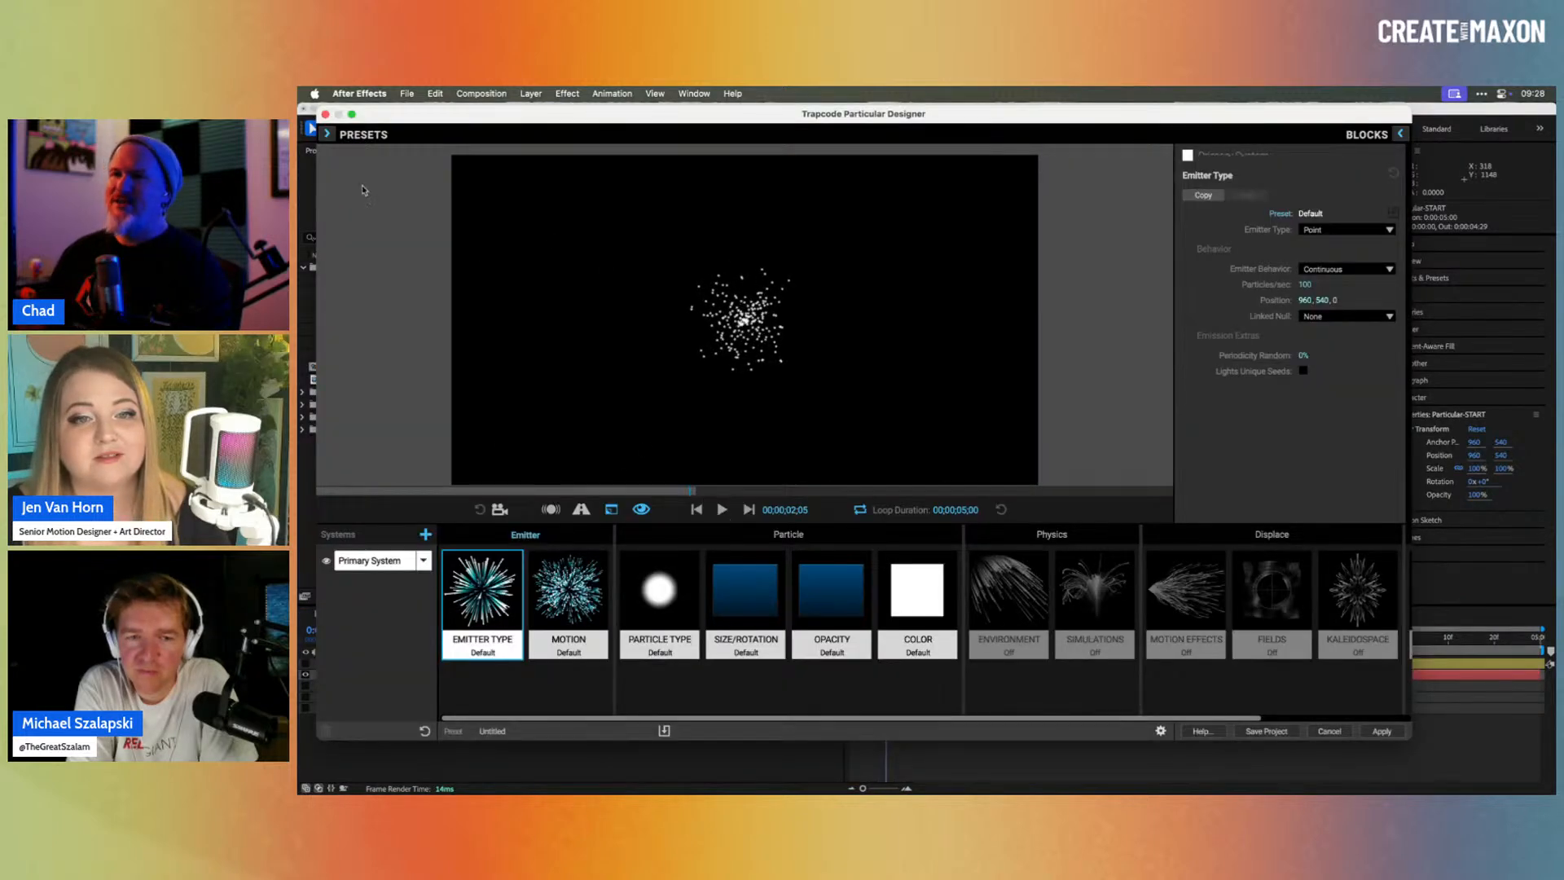
Step: Search the Designer's presets for bubbles, and clear that search filter
click(326, 134)
click(362, 153)
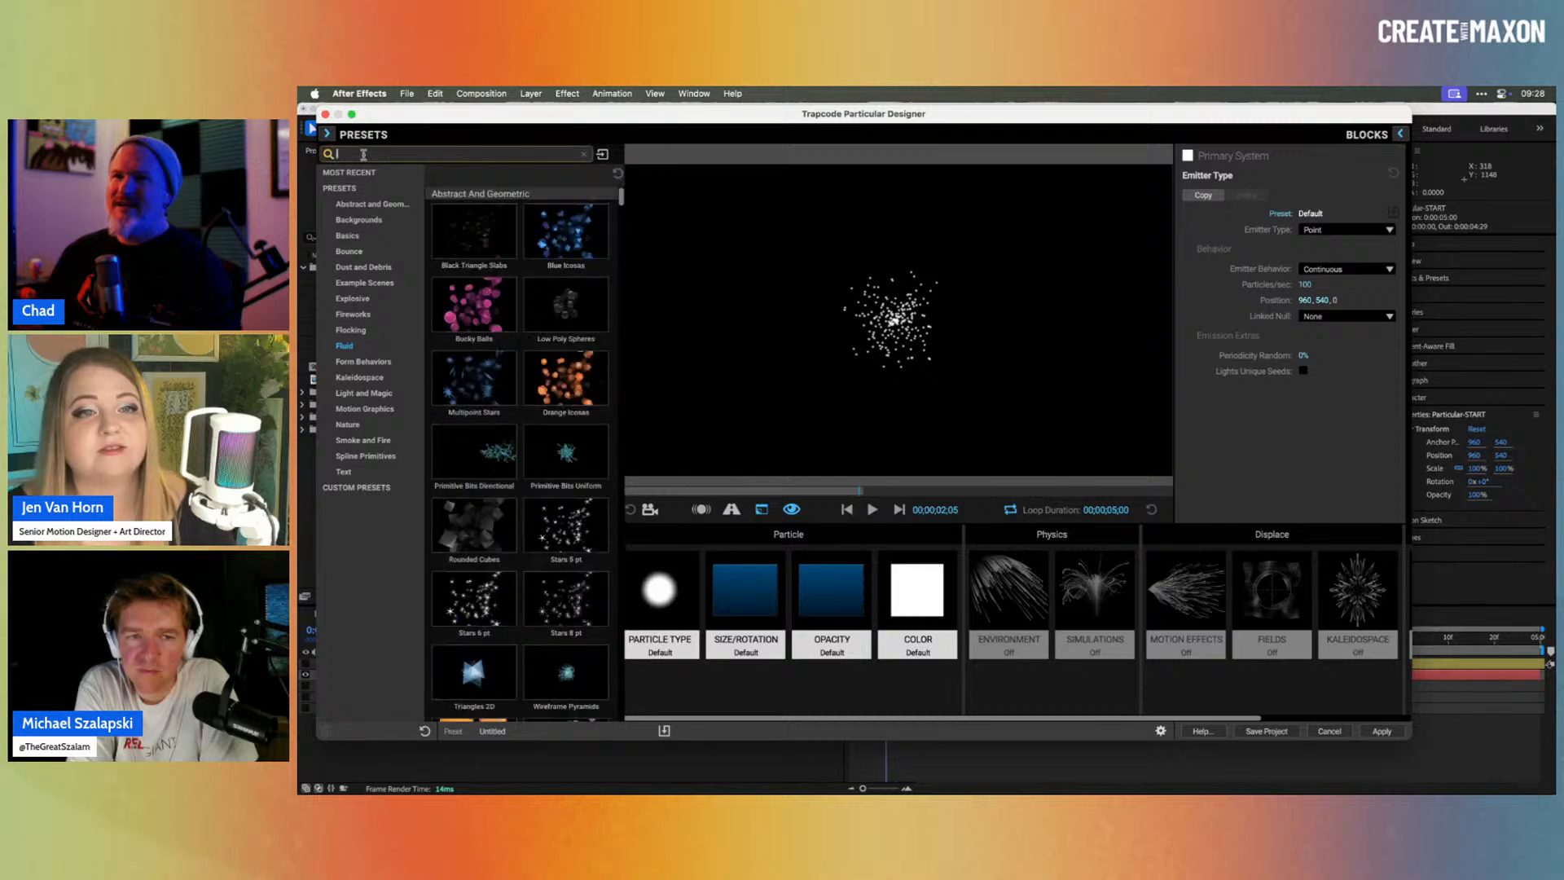
text(bubbl)
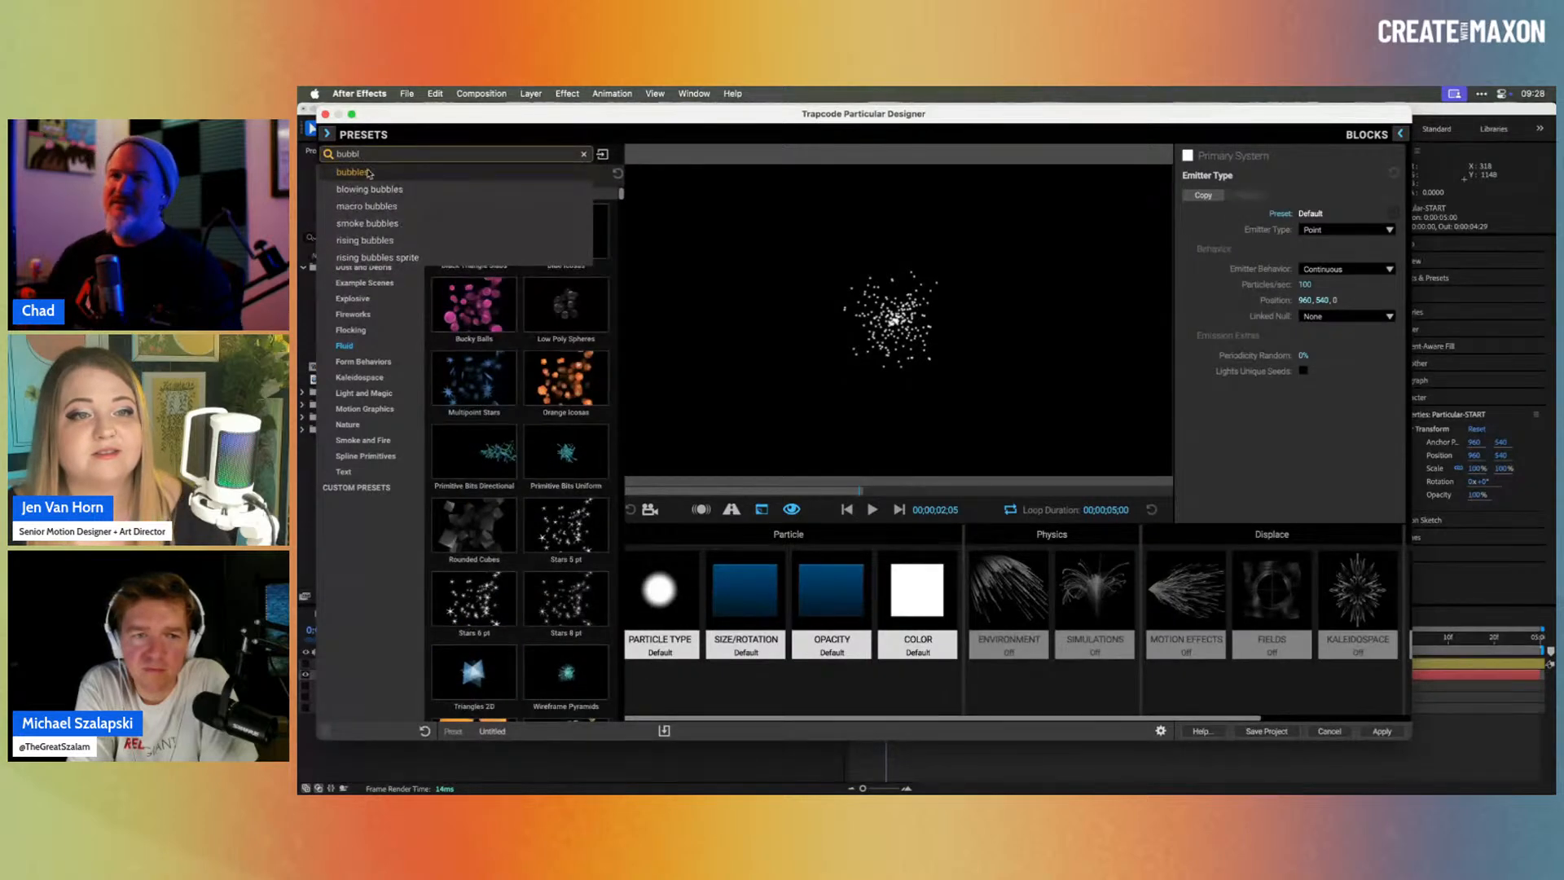
click(369, 173)
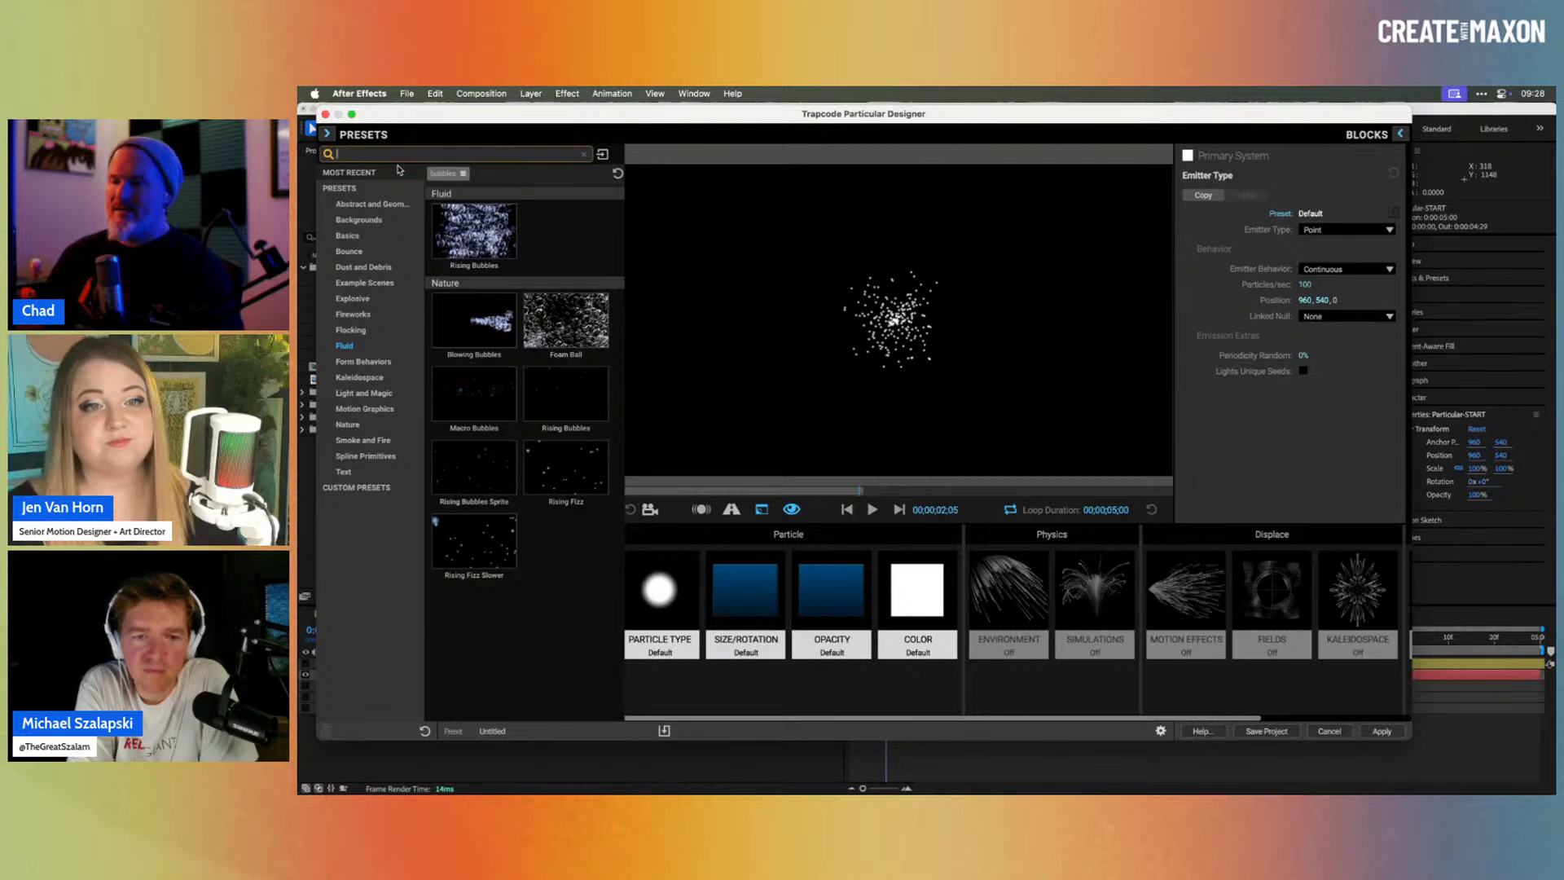
click(463, 174)
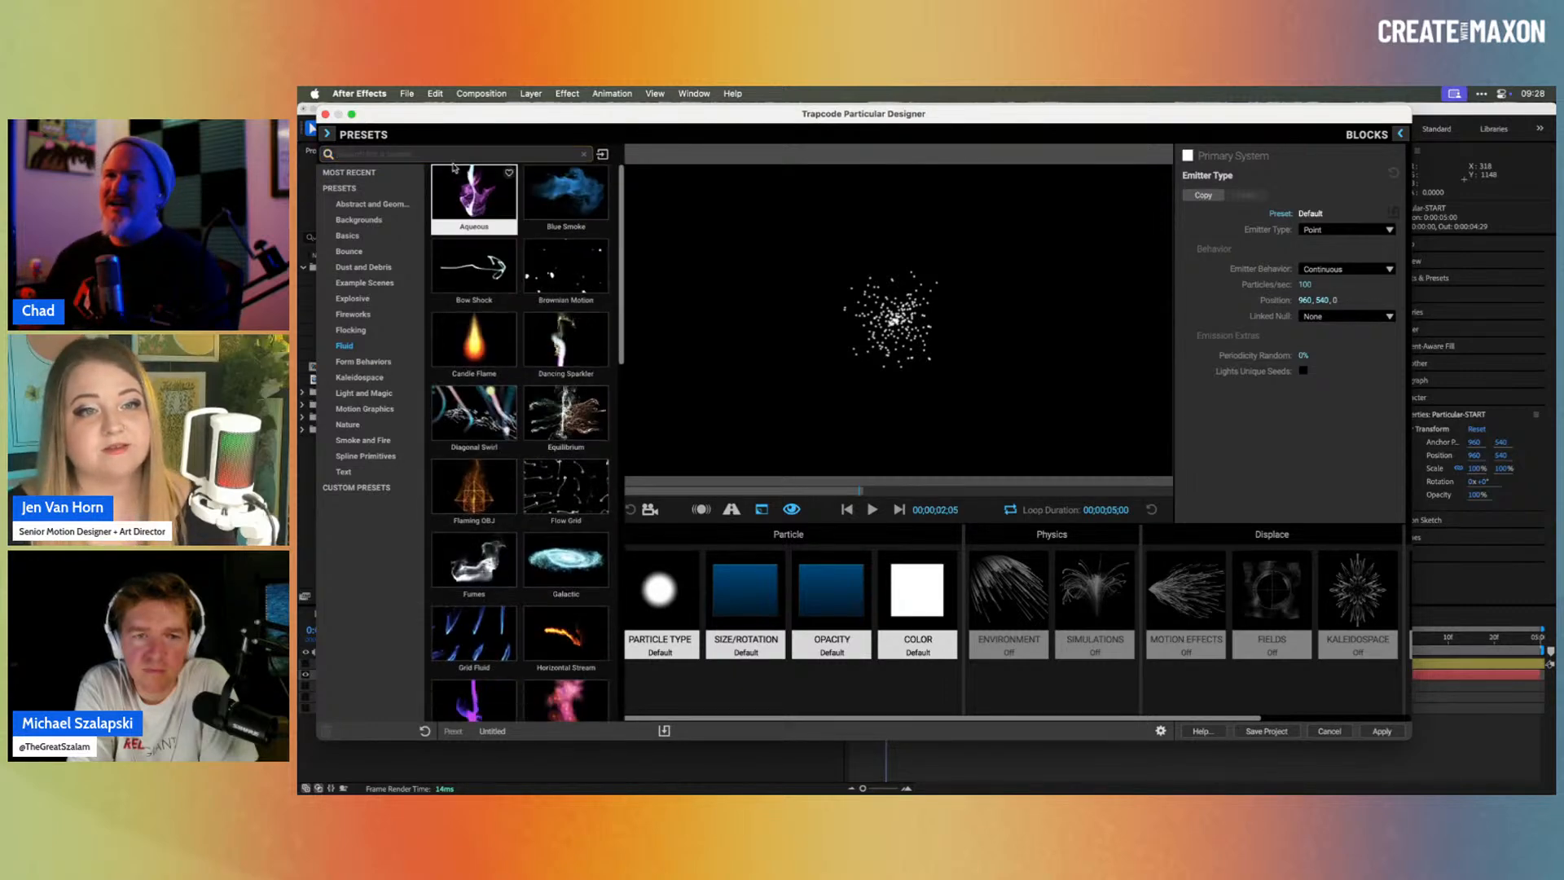
Step: Find the AtomicAgeCarbonation preset by searching for "carbon", load it and play its preview
text(carbon)
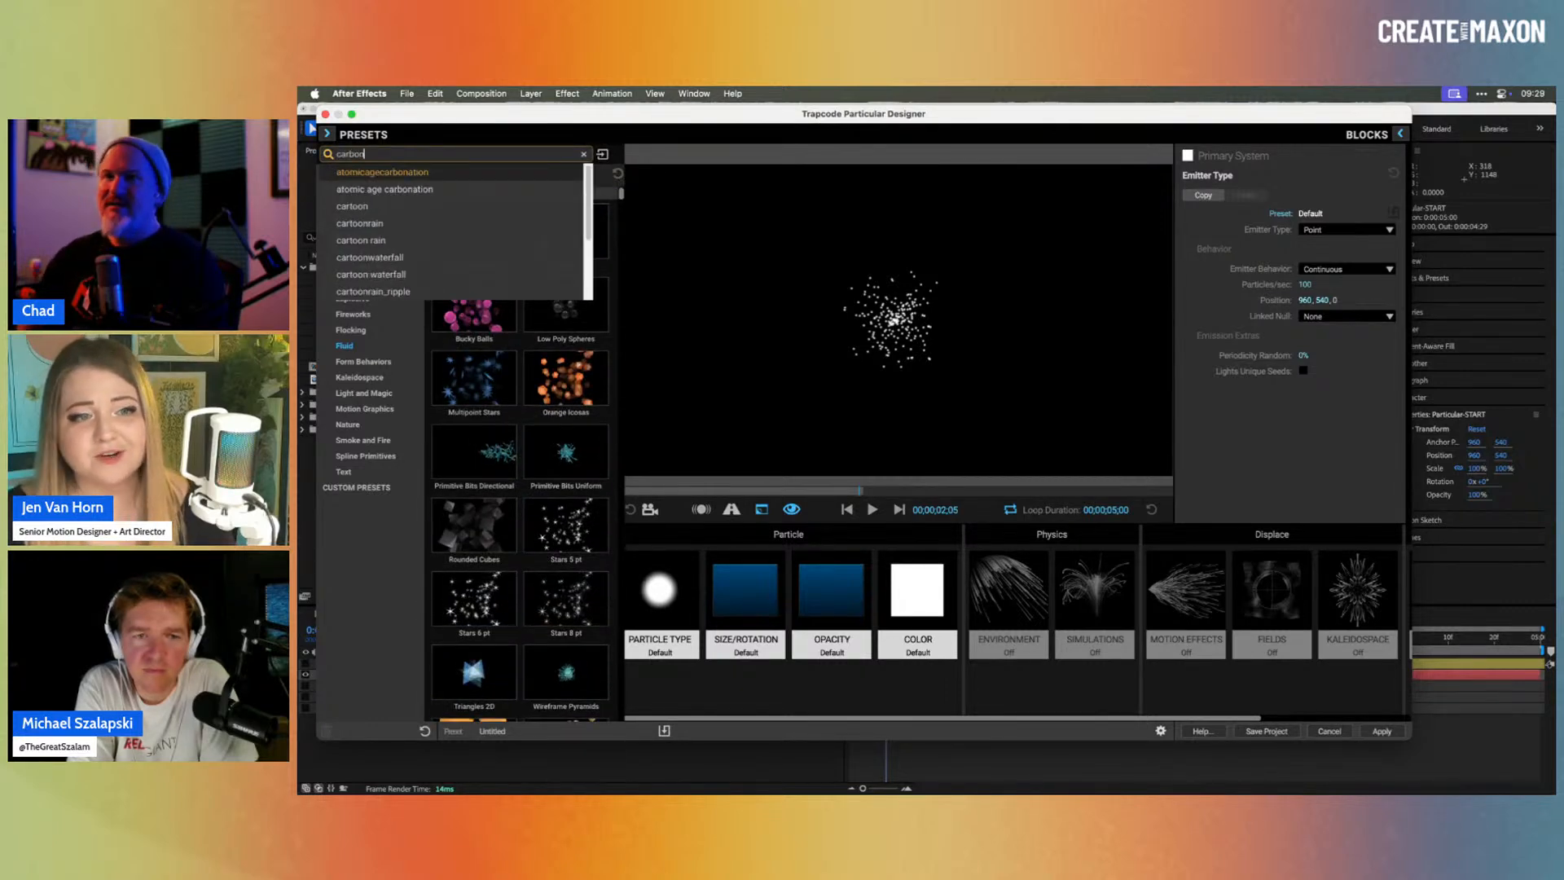
click(445, 173)
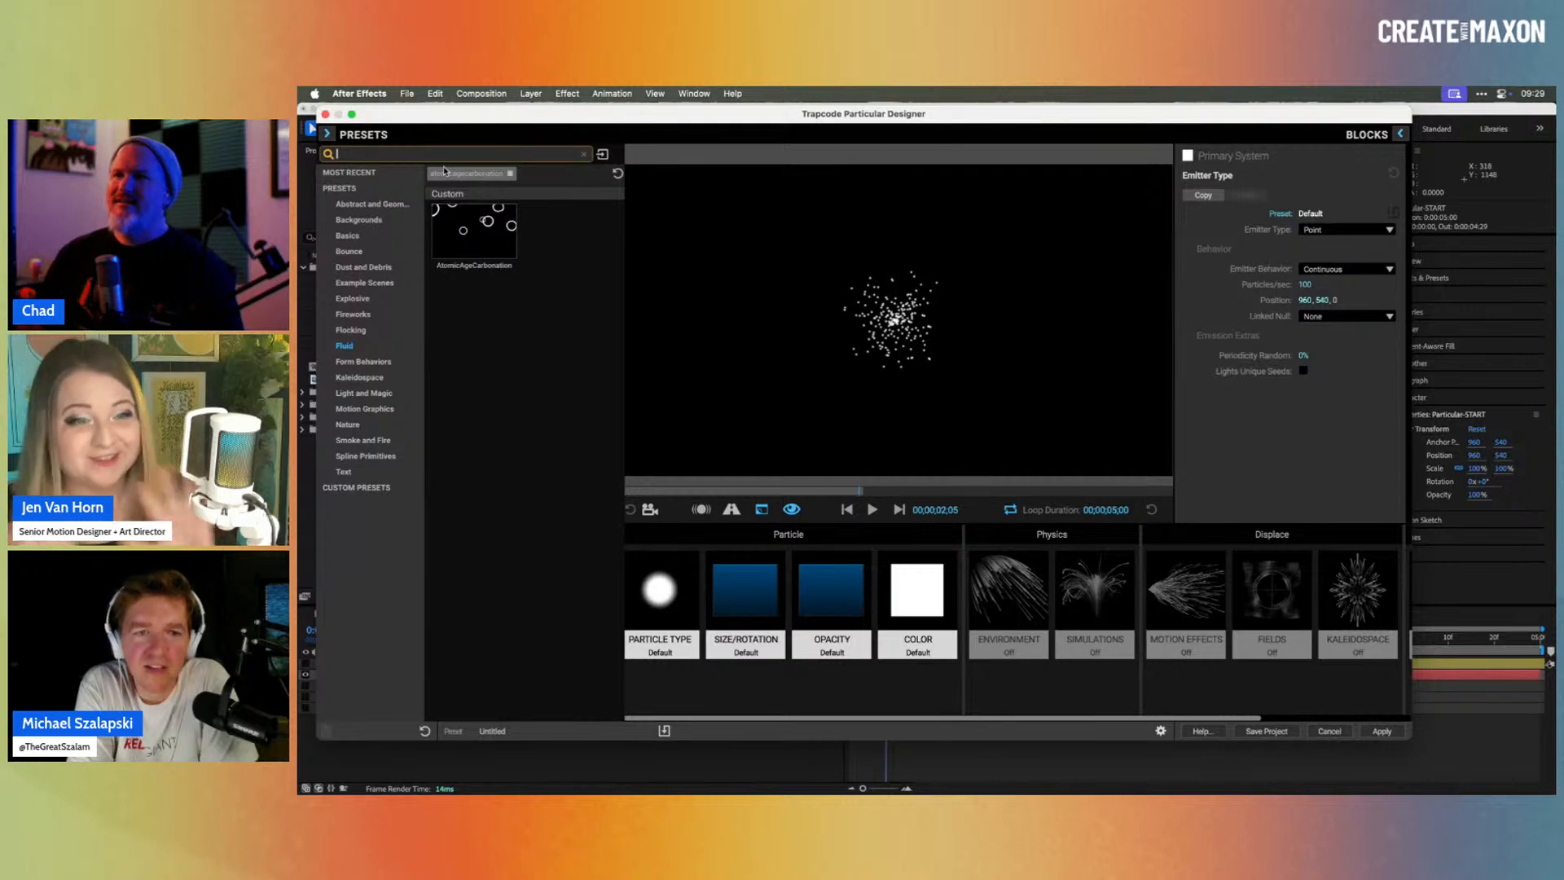
click(464, 246)
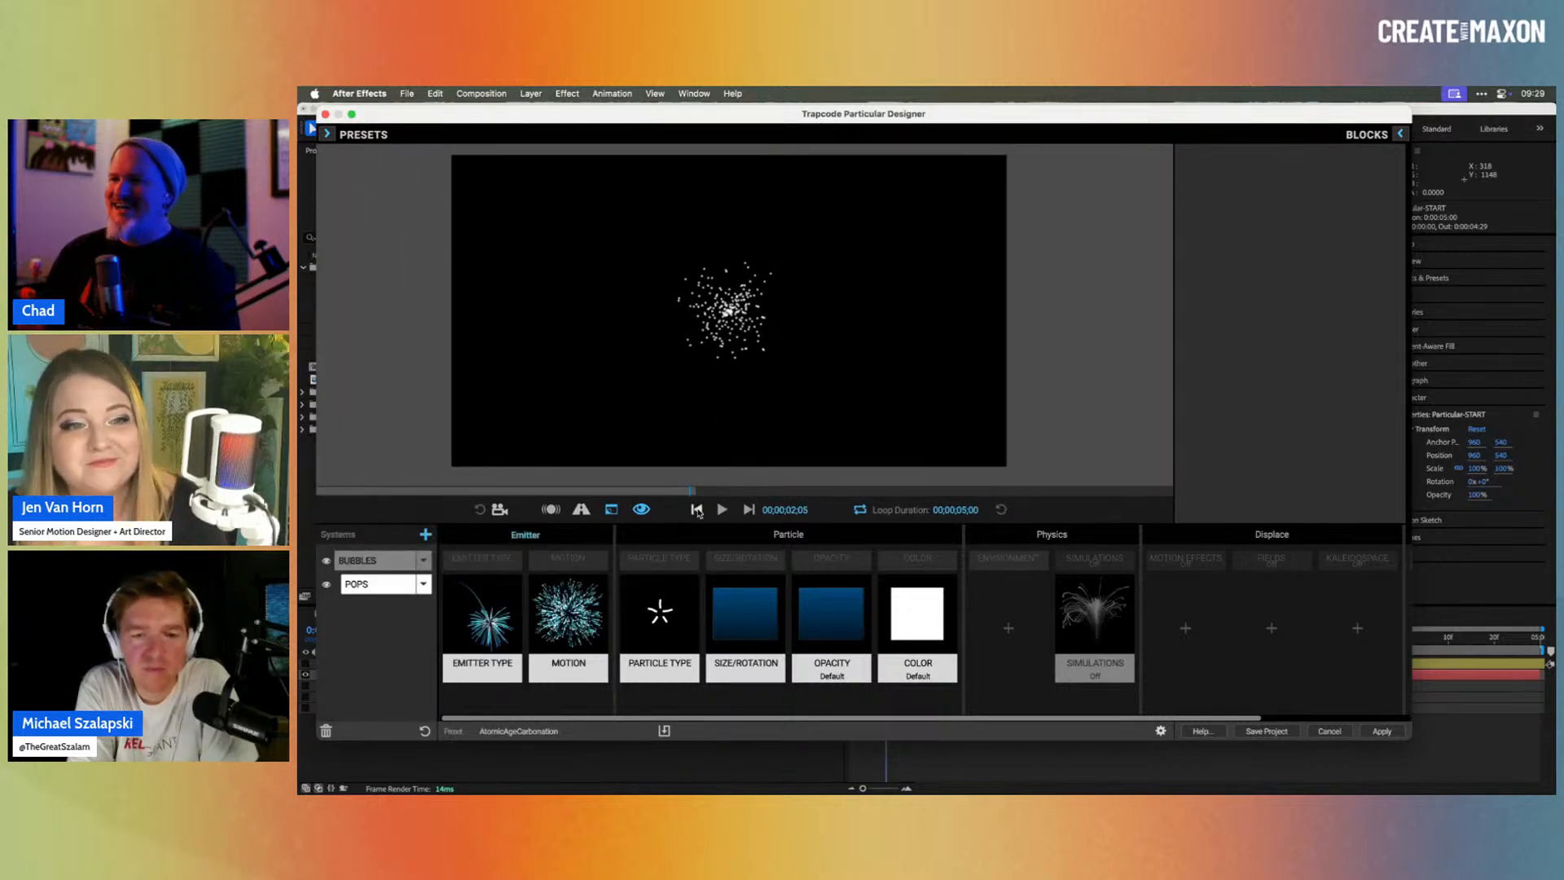
click(722, 509)
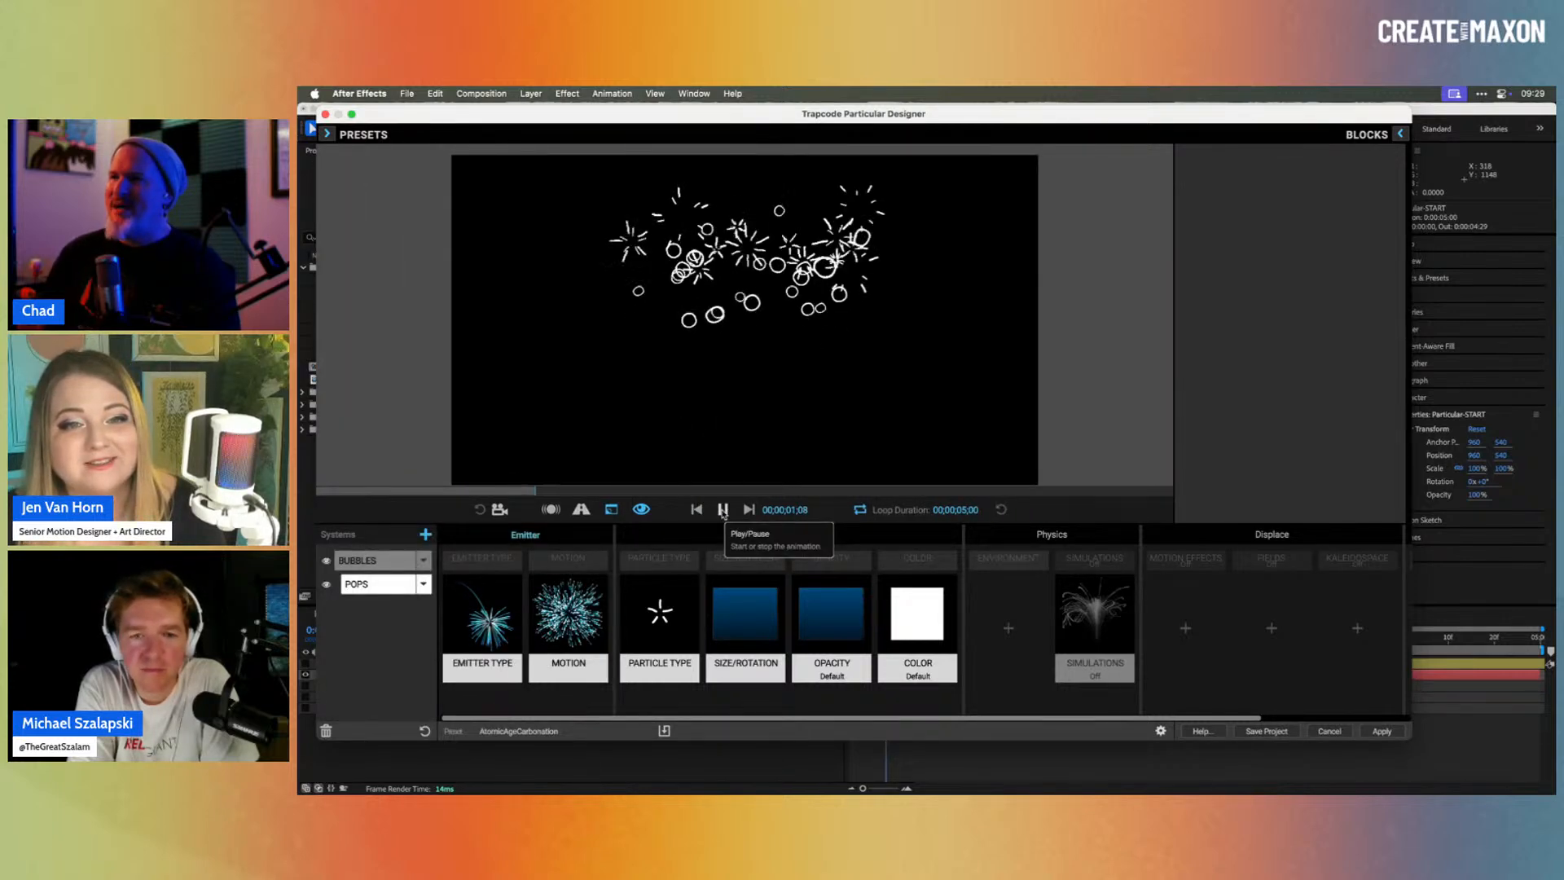
Step: Review the AtomicAgeCarbonation preview, pause it and cancel the Designer without applying the preset
click(721, 509)
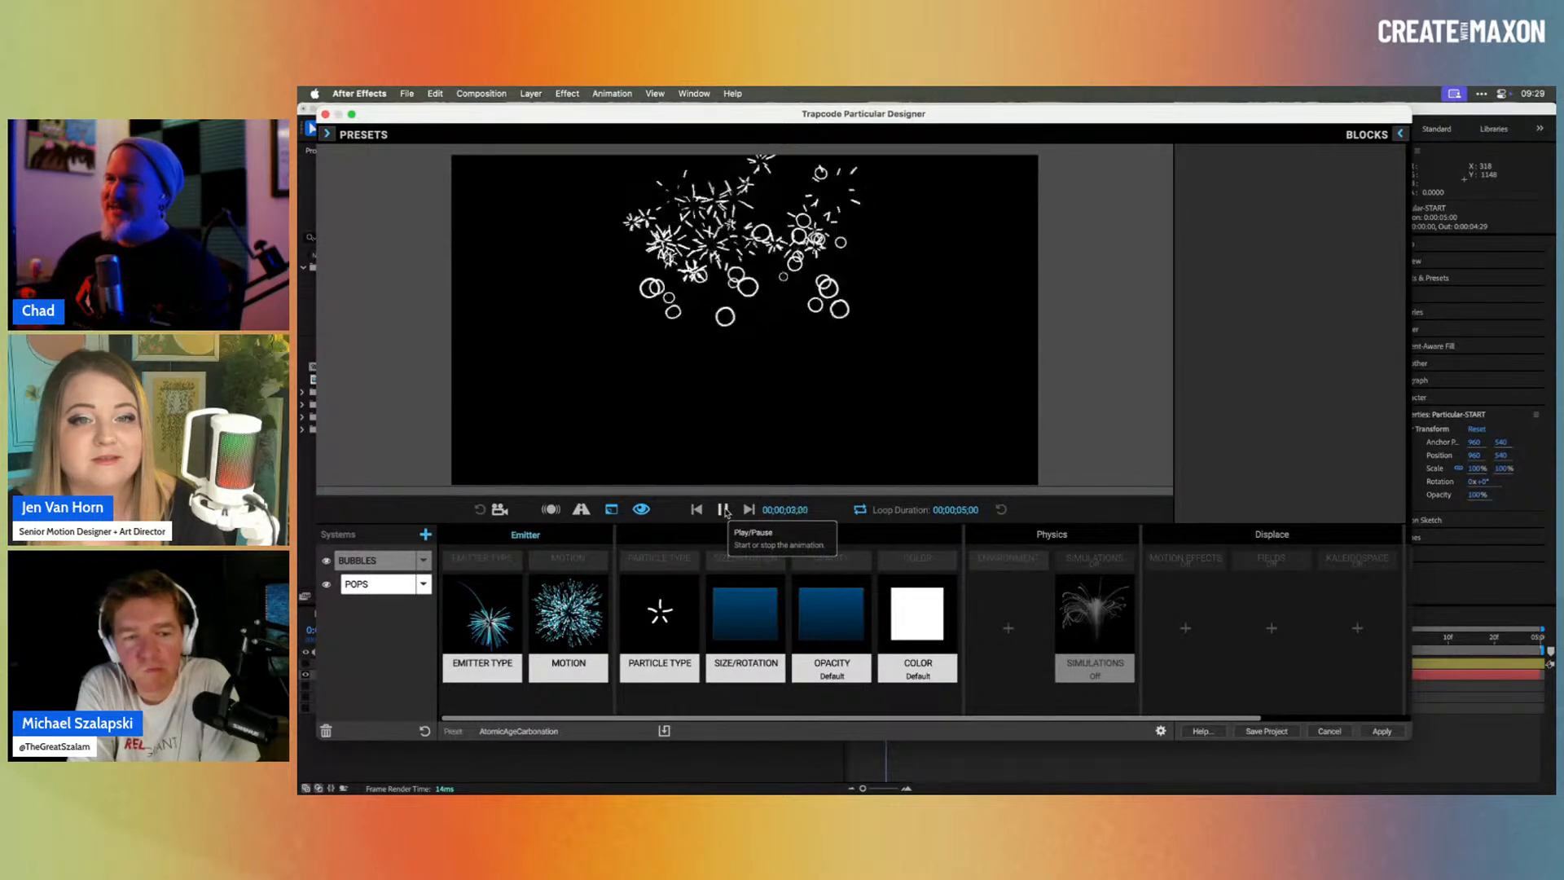
click(725, 510)
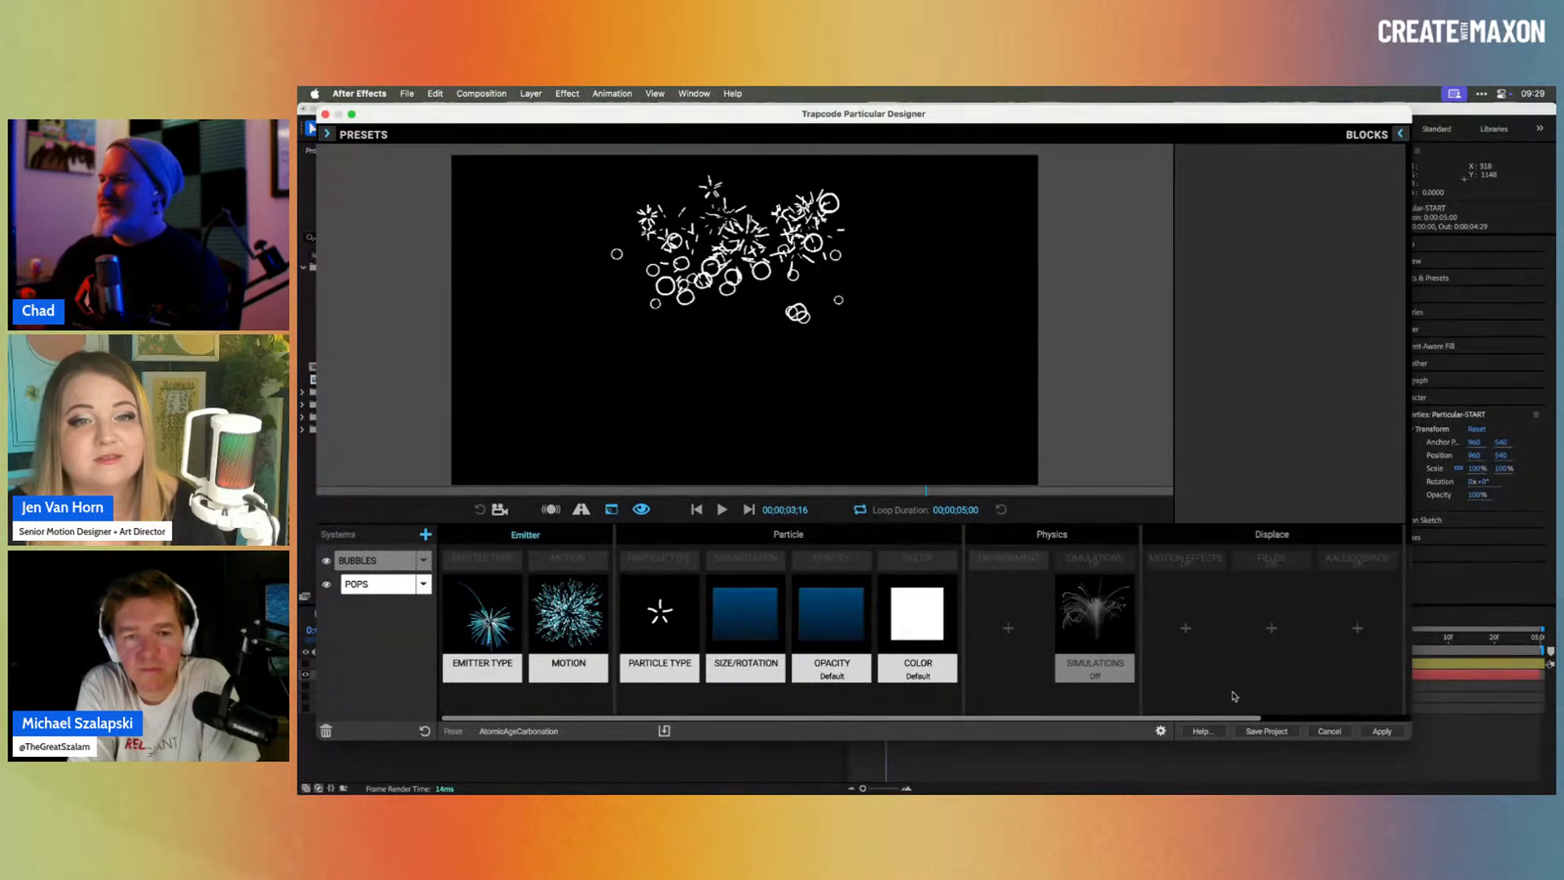
click(1329, 732)
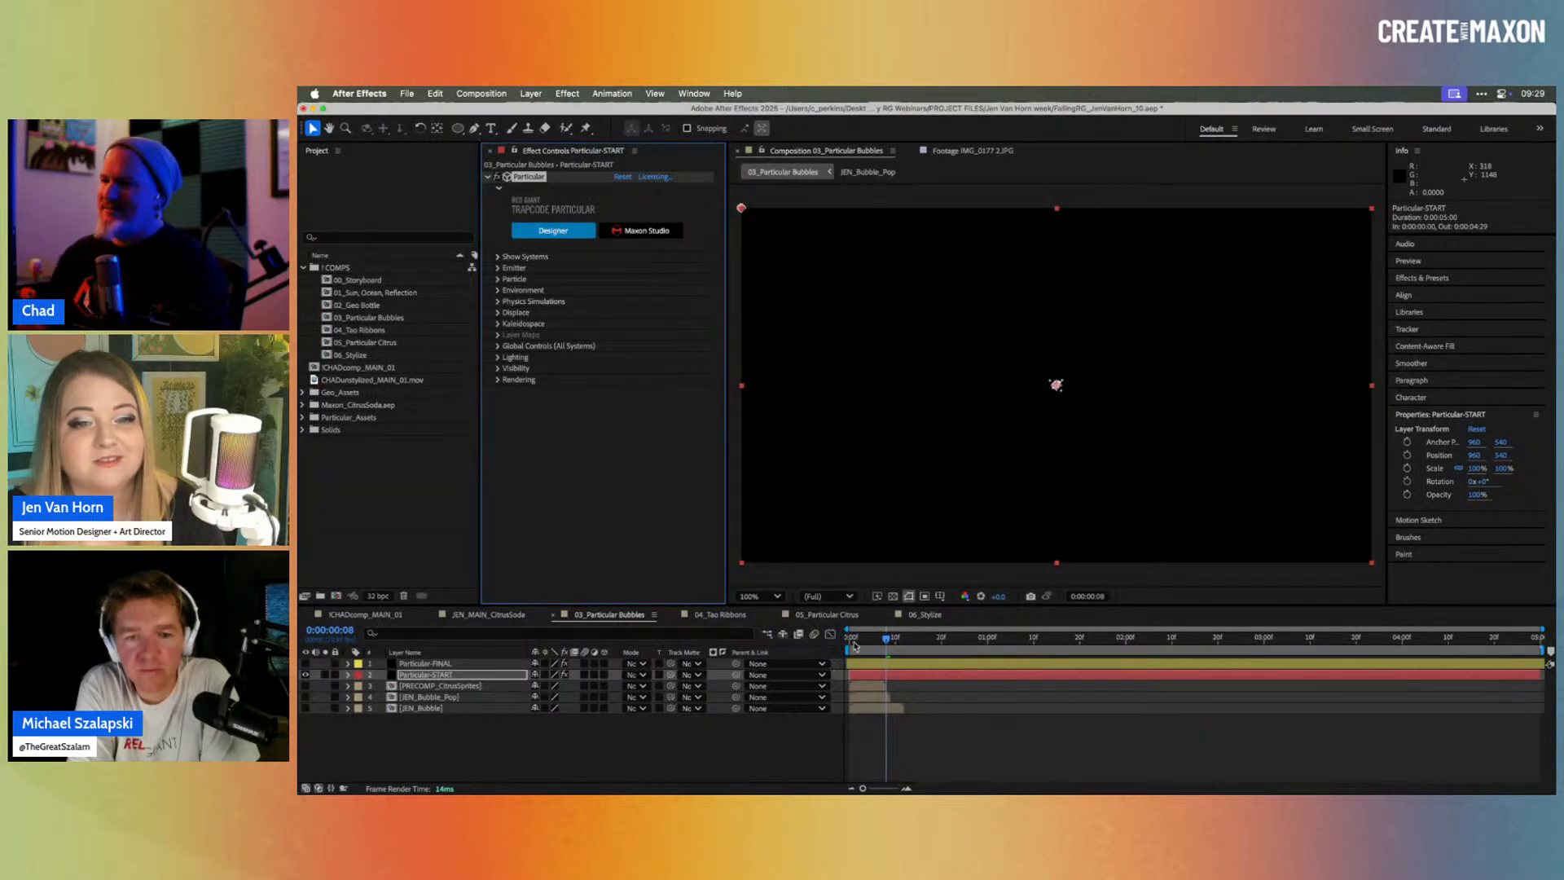
Step: Return to the start of 03_Particular Bubbles and scrub through the Particular-START layer's default emission
click(849, 643)
click(448, 675)
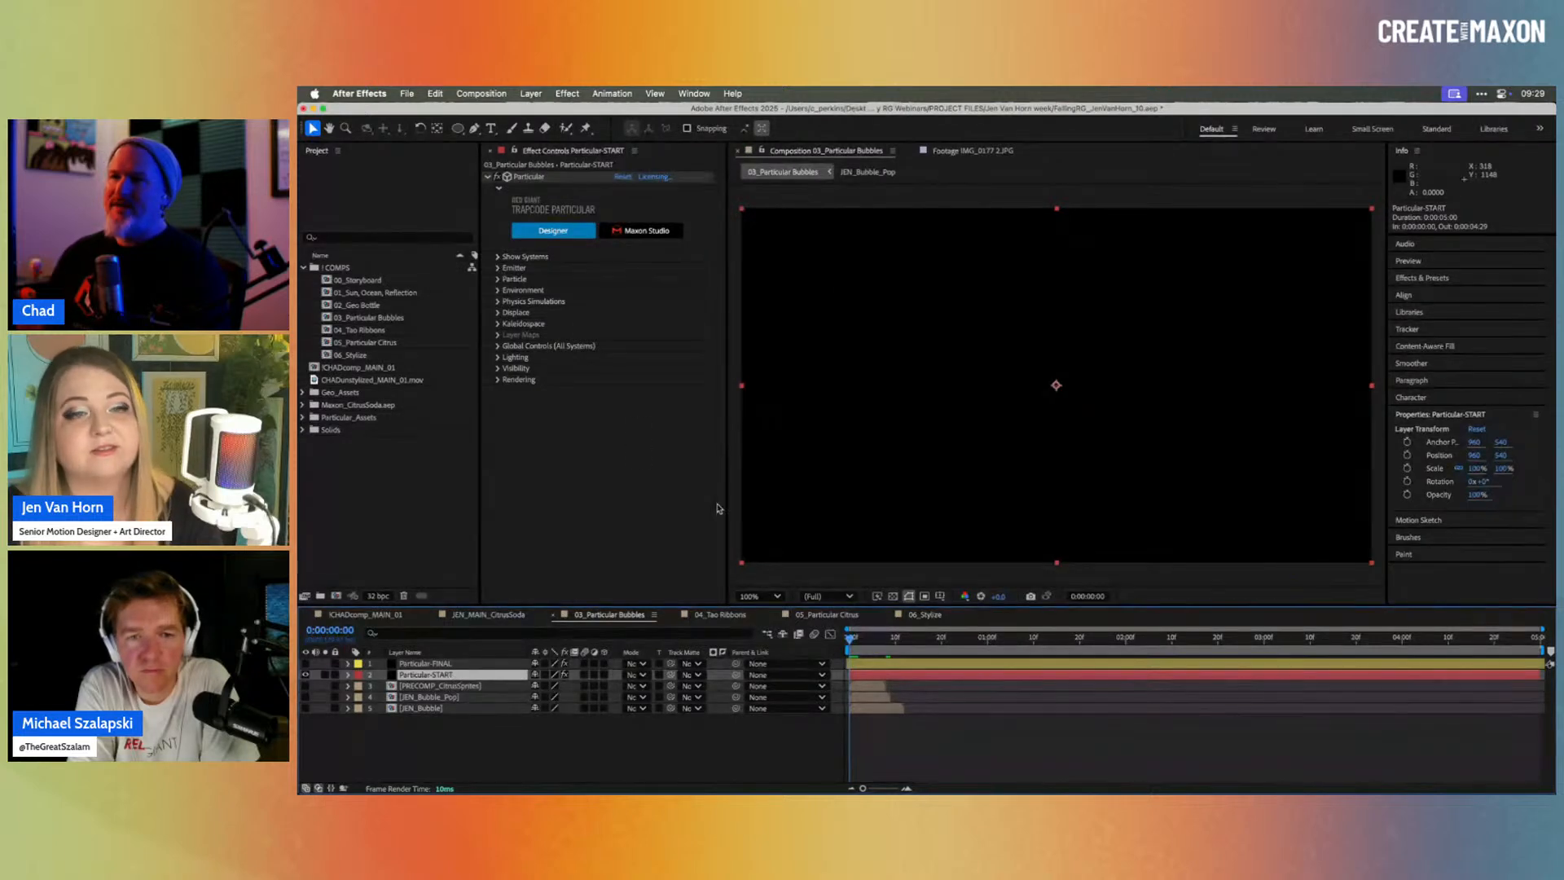
drag(871, 634, 1139, 656)
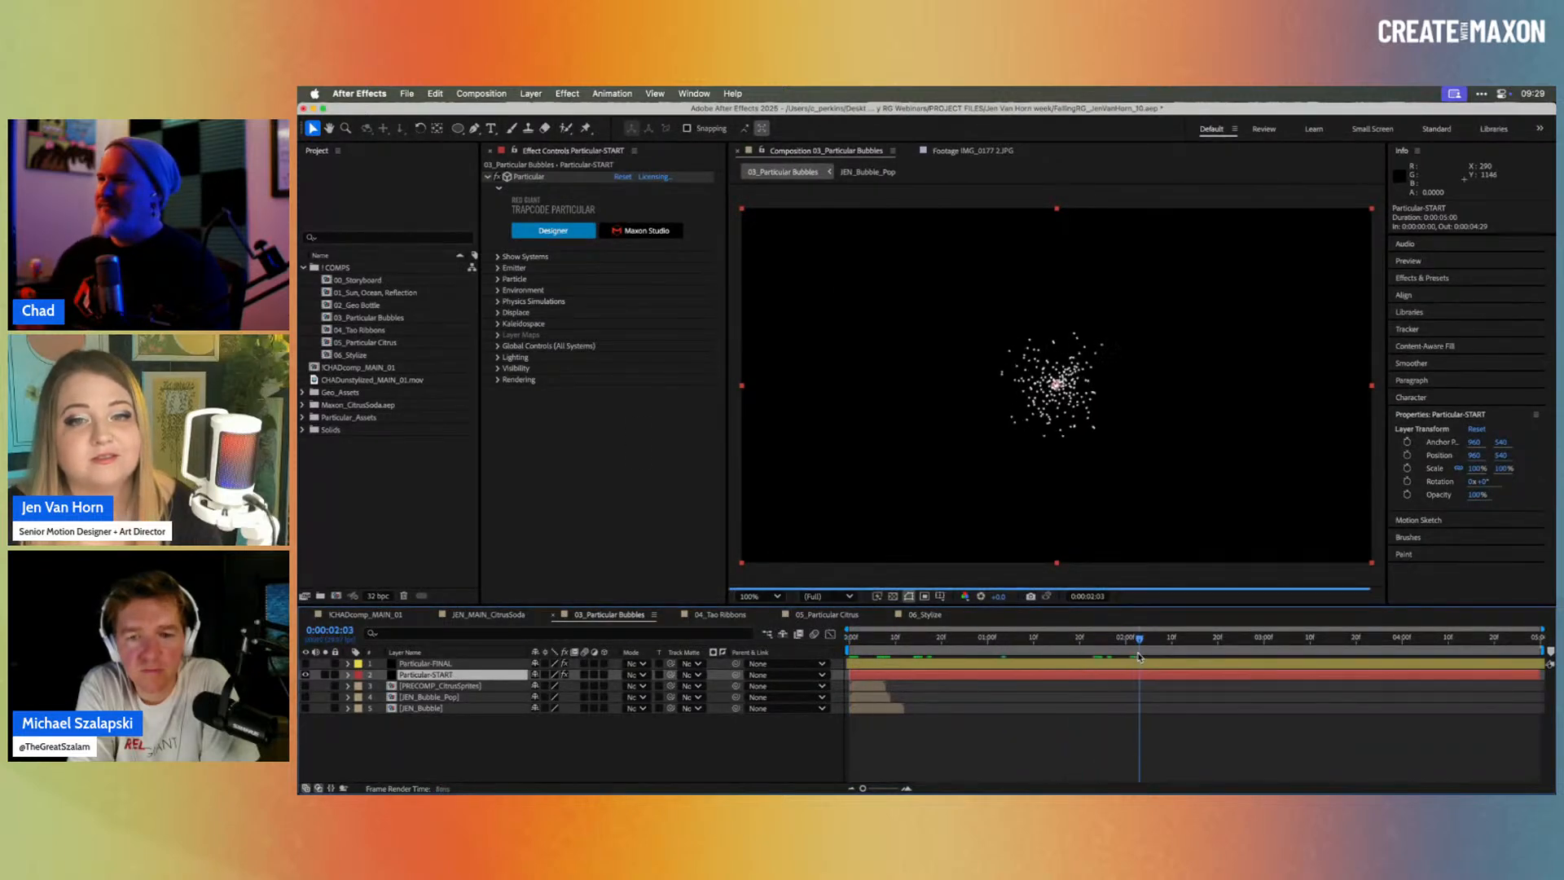
Step: Expand Particular's Emitter settings, change the Emitter Type from Point to Box and scrub through the emission
click(499, 268)
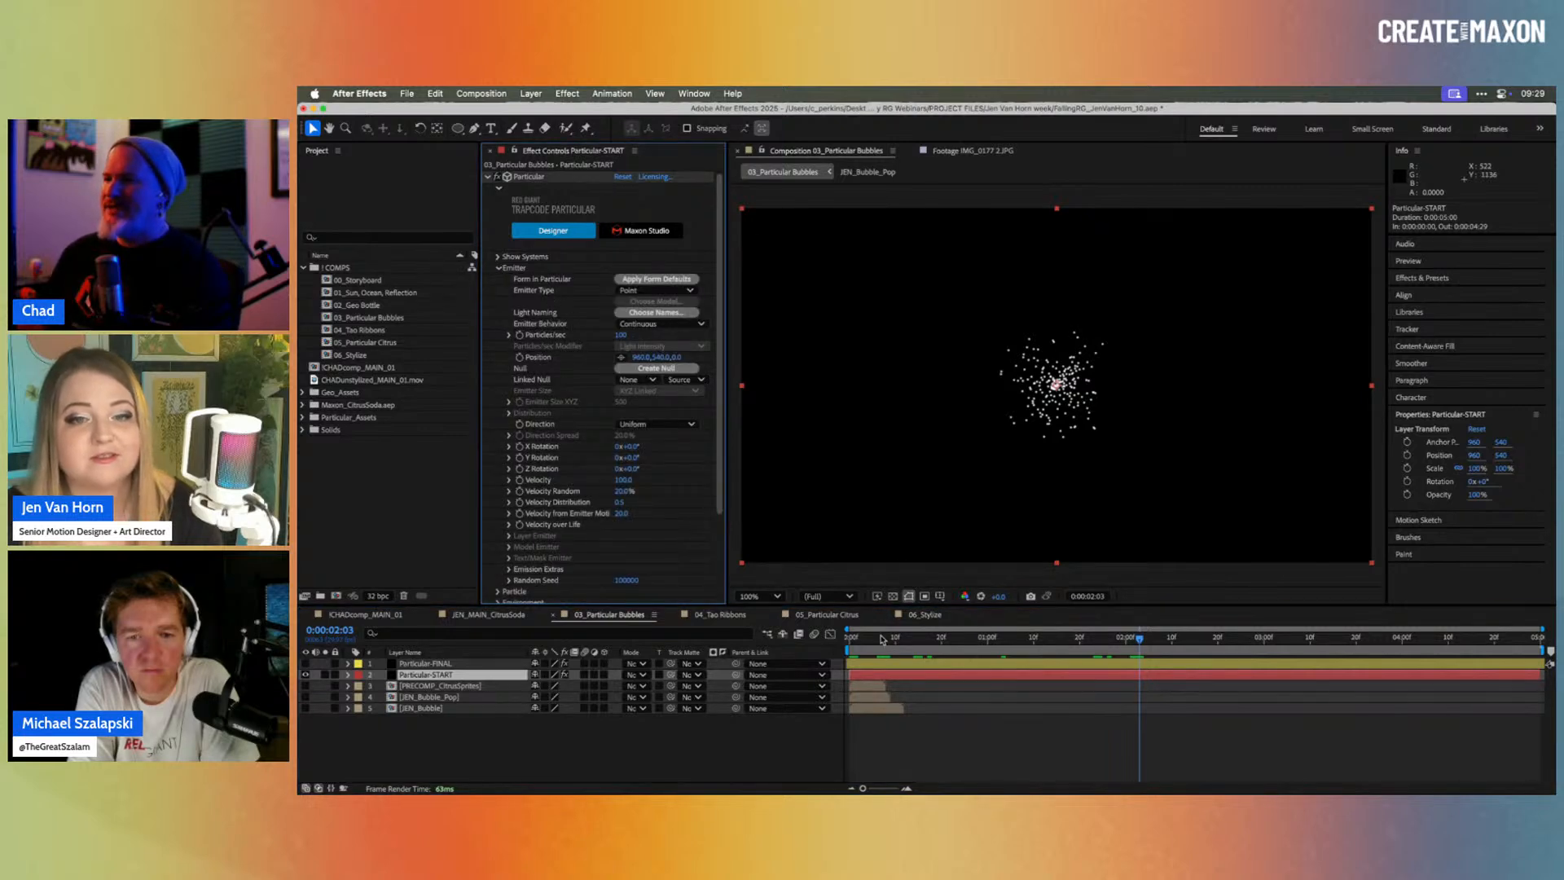
drag(881, 640, 1171, 644)
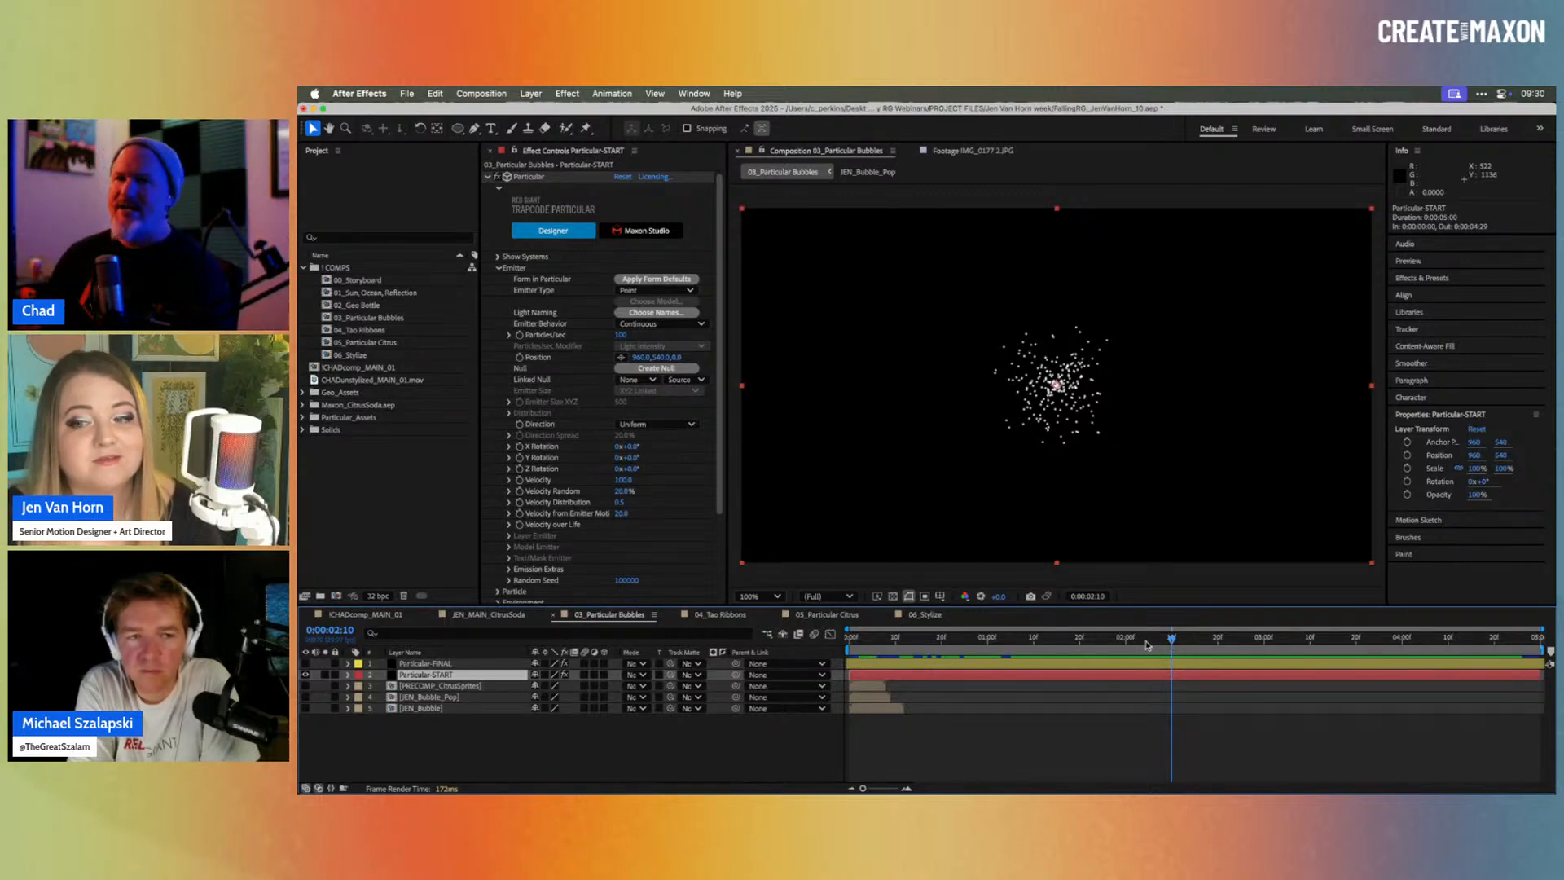
drag(1171, 638, 1127, 628)
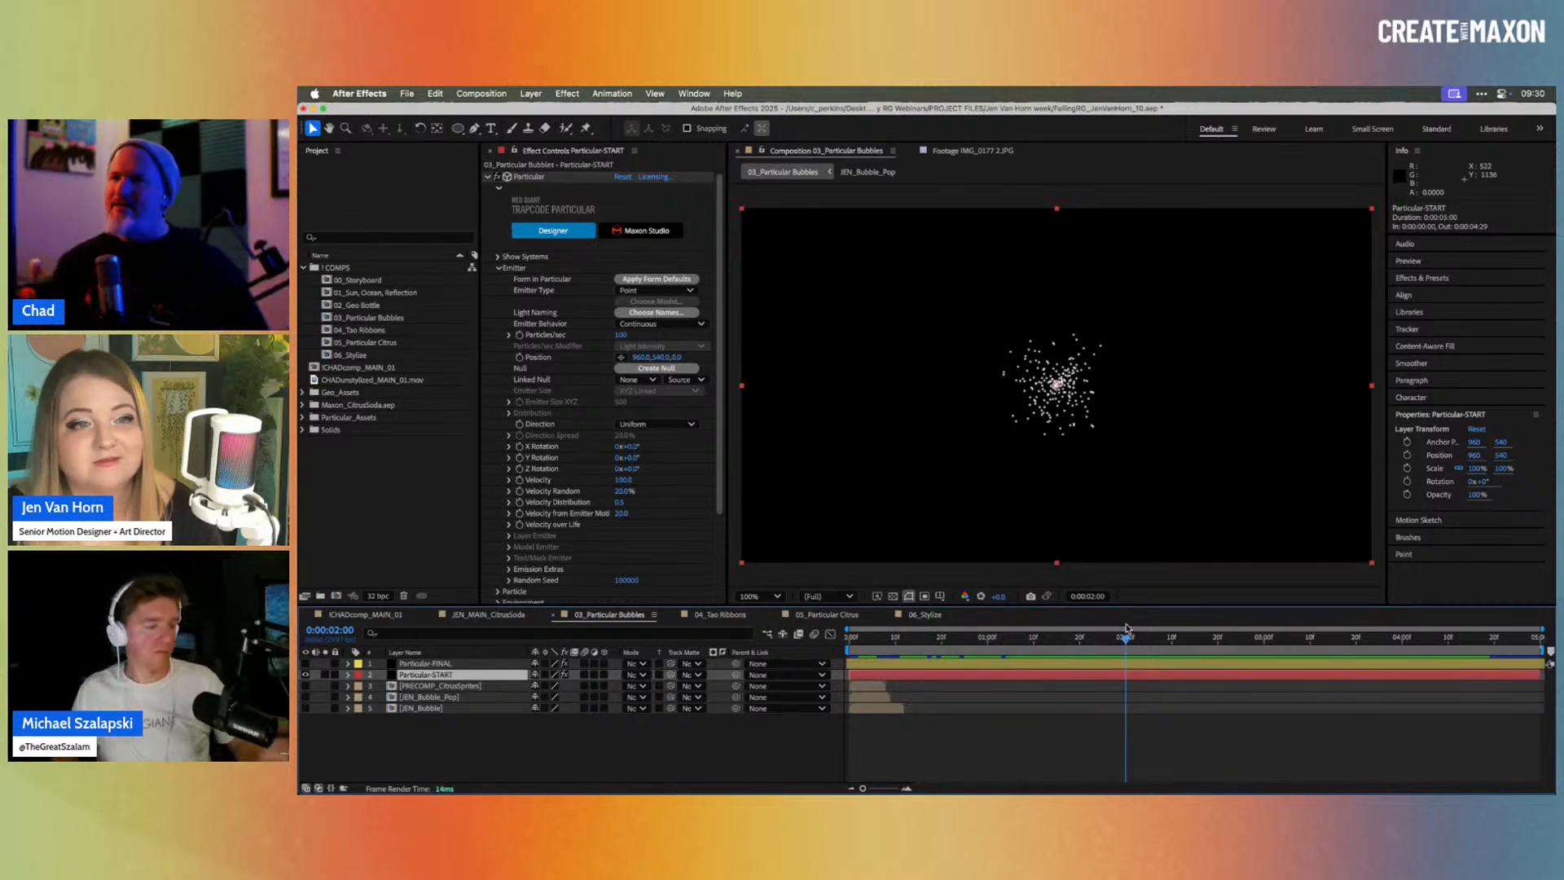
click(656, 290)
click(653, 318)
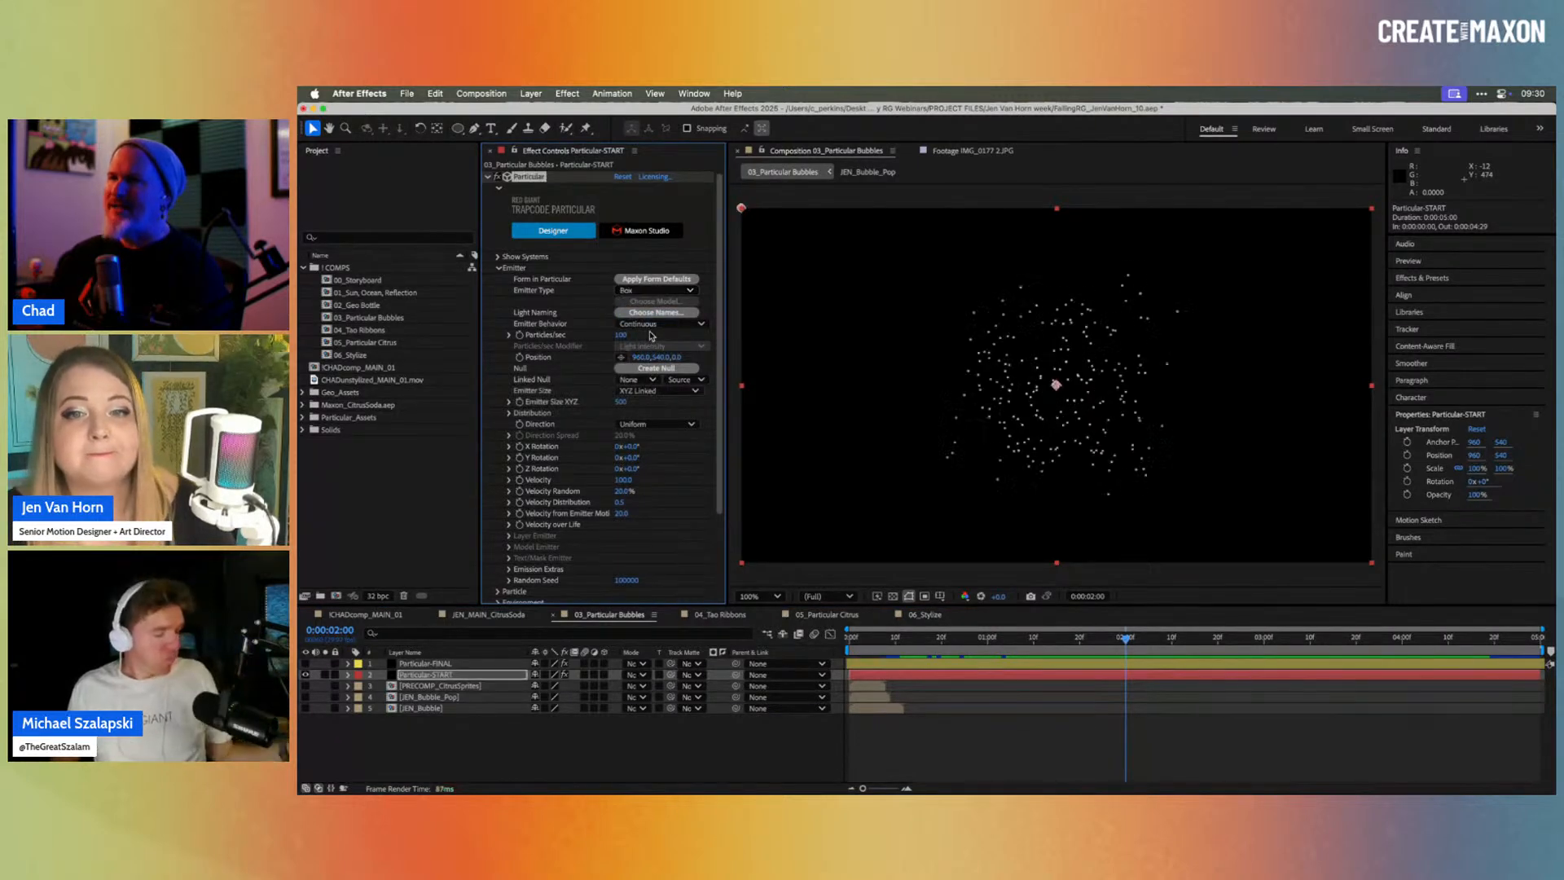
drag(928, 640, 1130, 649)
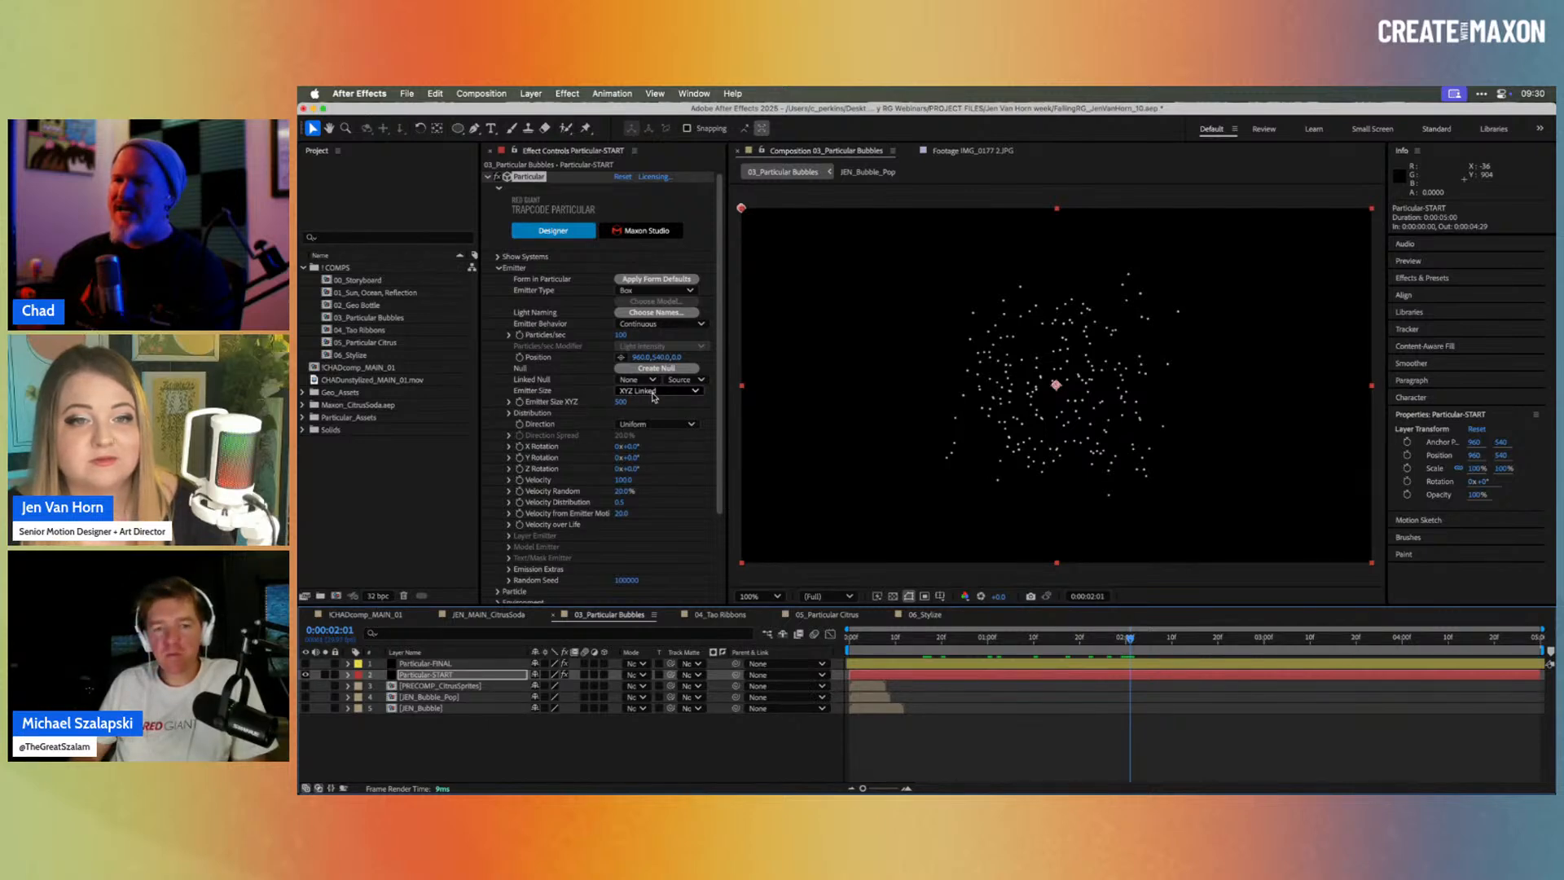
Step: Switch Emitter Size to XYZ Individual, widen Emitter Size X to 1200 and scrub through the spread particles
click(652, 394)
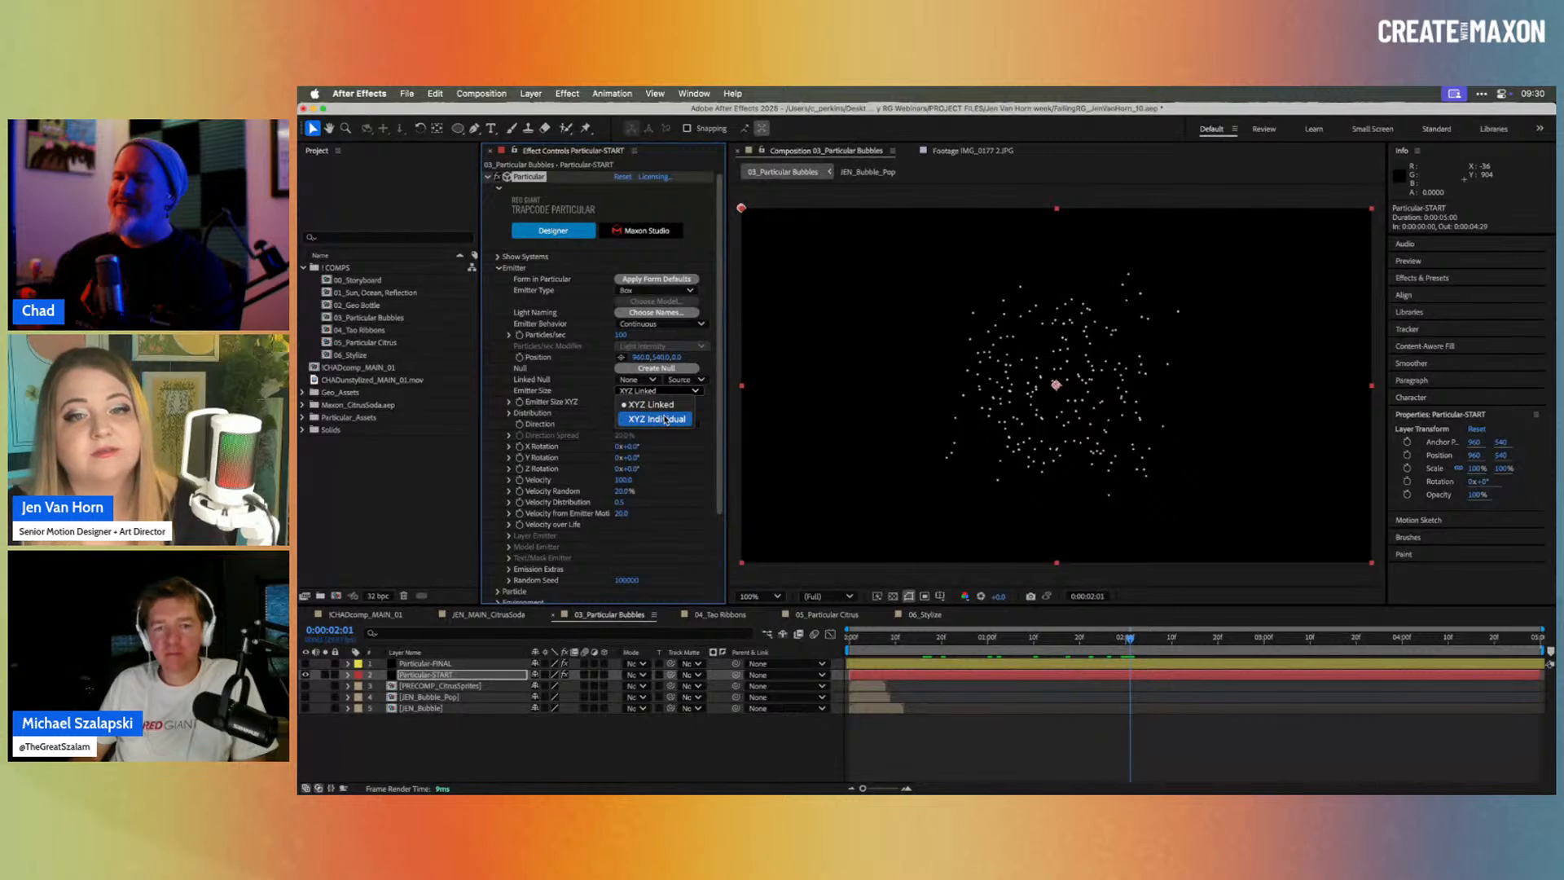
click(666, 419)
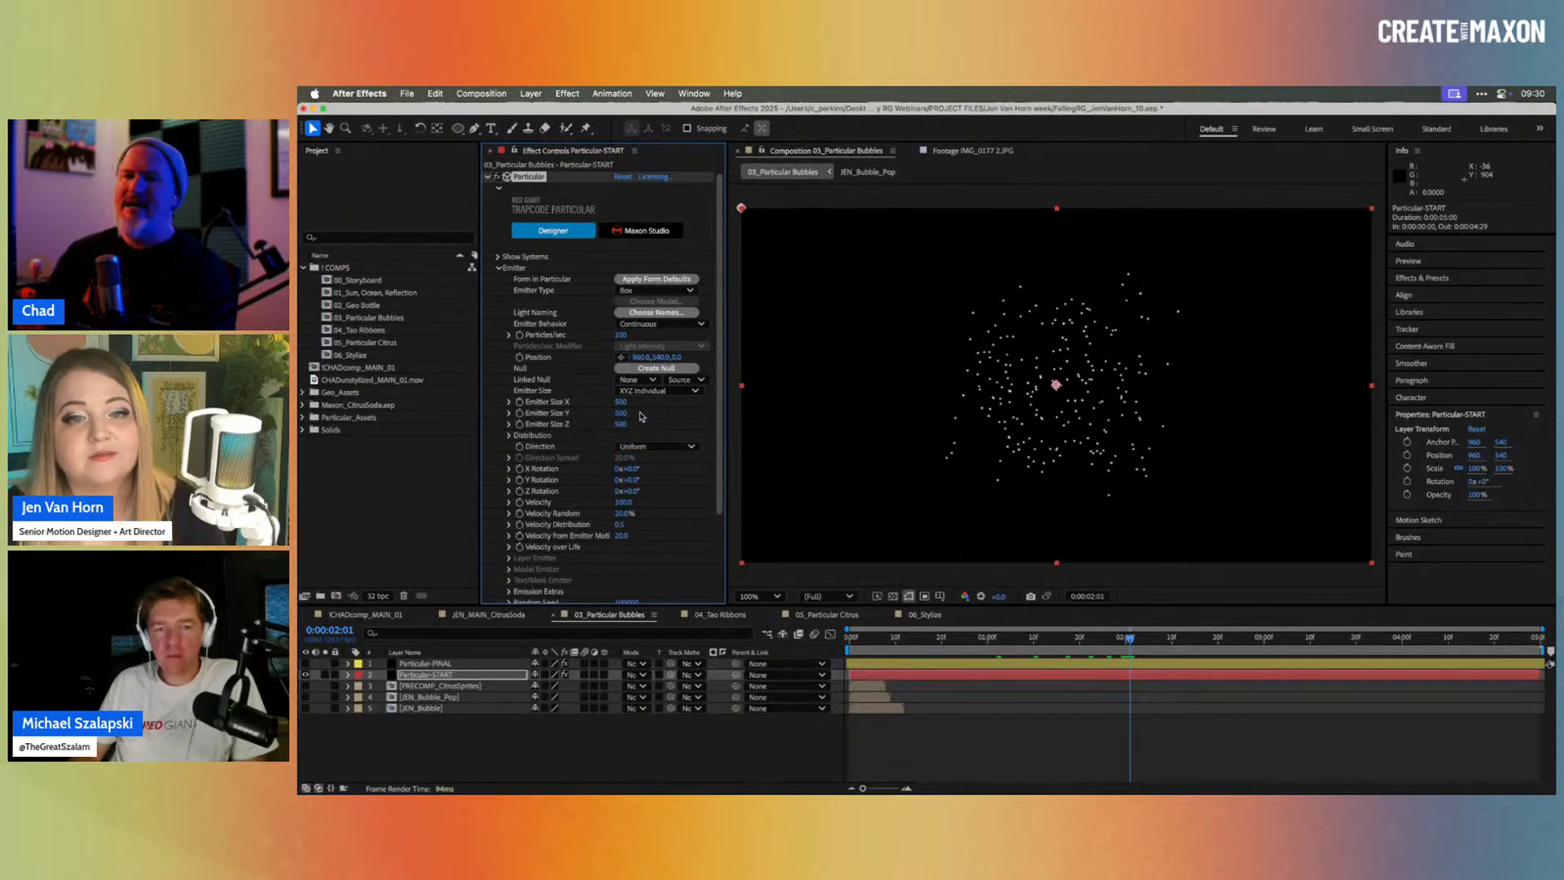
drag(669, 402, 718, 407)
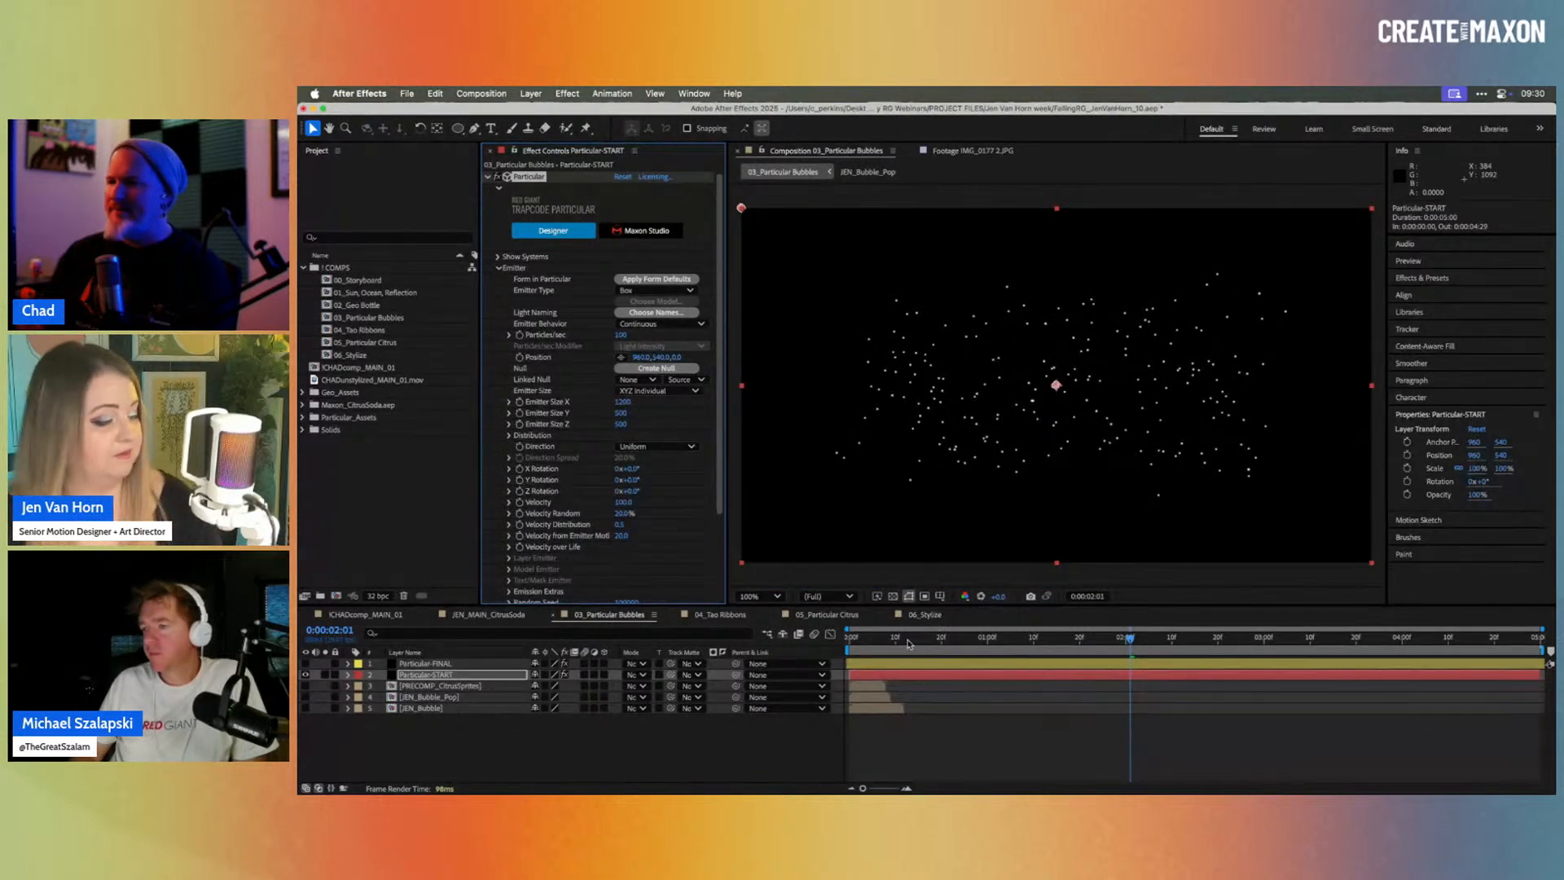
drag(908, 643, 1033, 652)
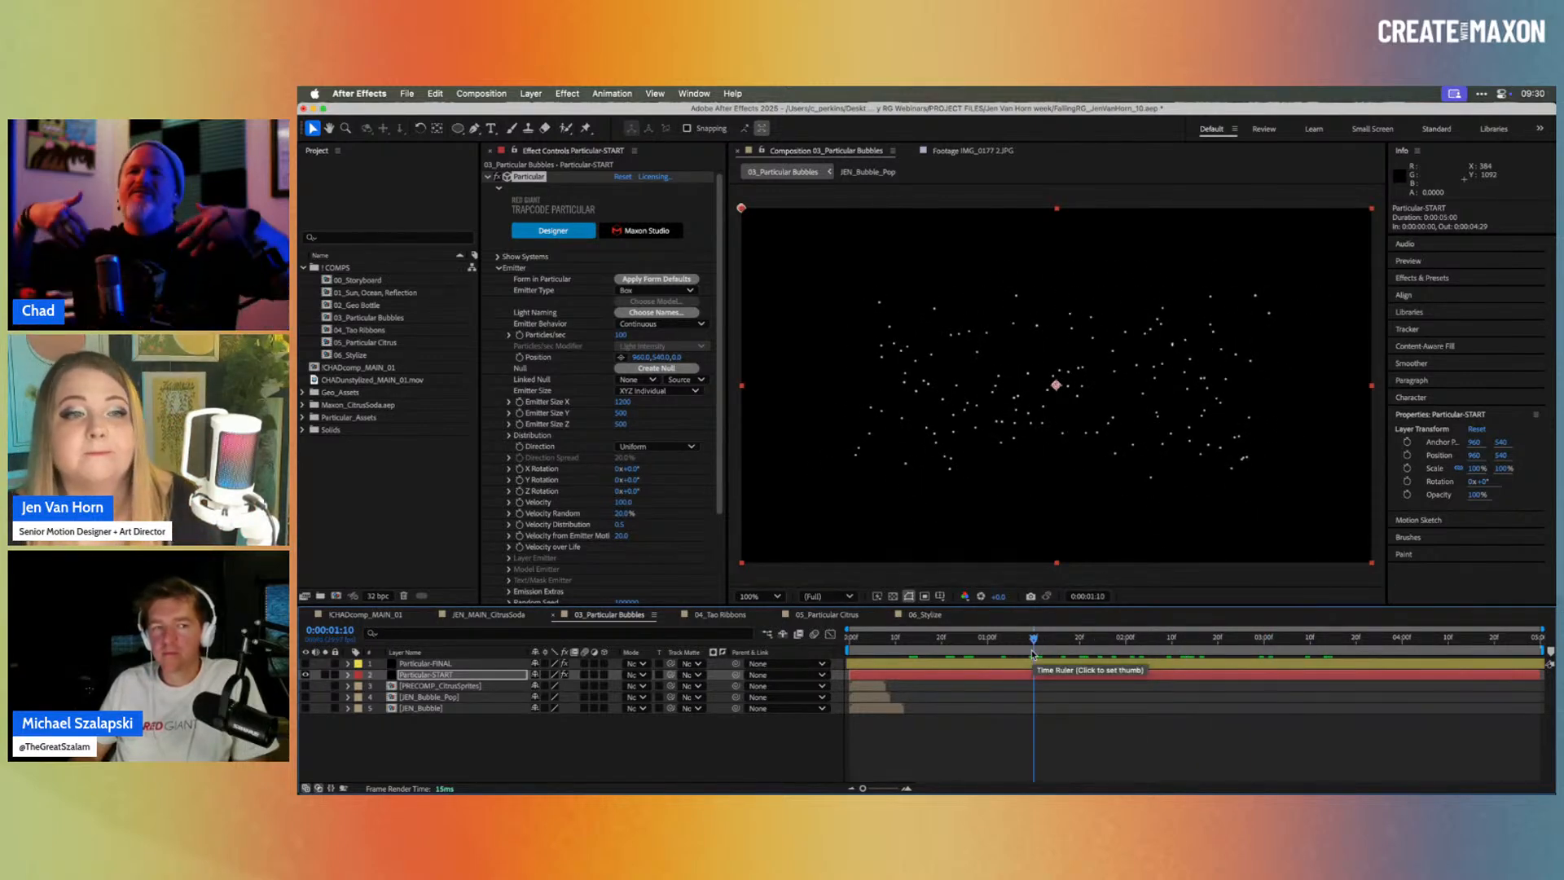
Step: Set the emitter's Direction to Directional with an X Rotation of 90° and scrub through the particle movement
click(666, 446)
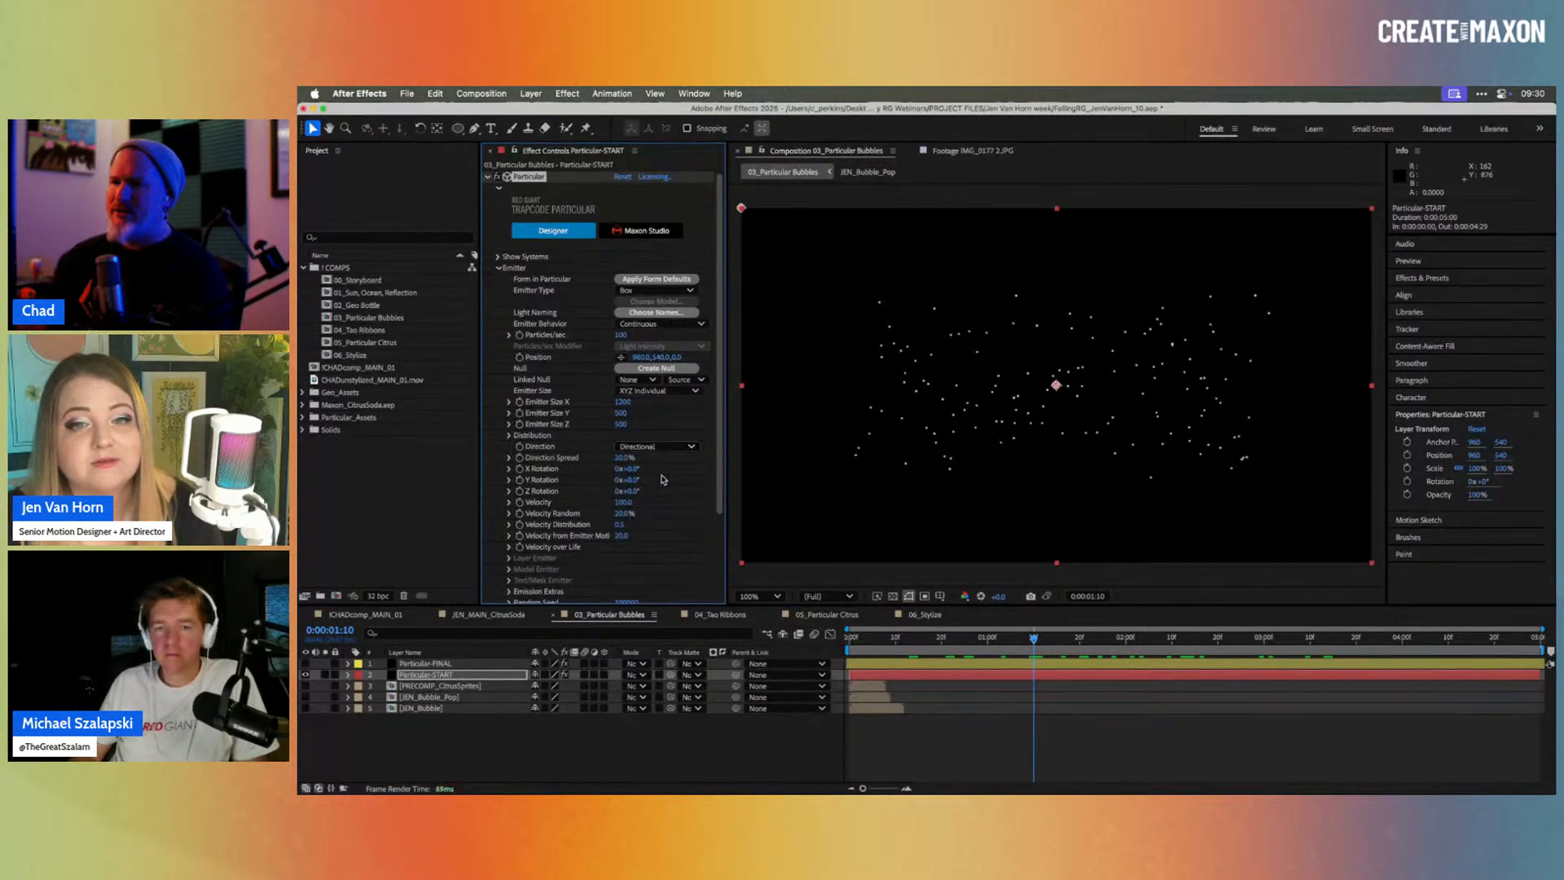
drag(881, 643, 1048, 640)
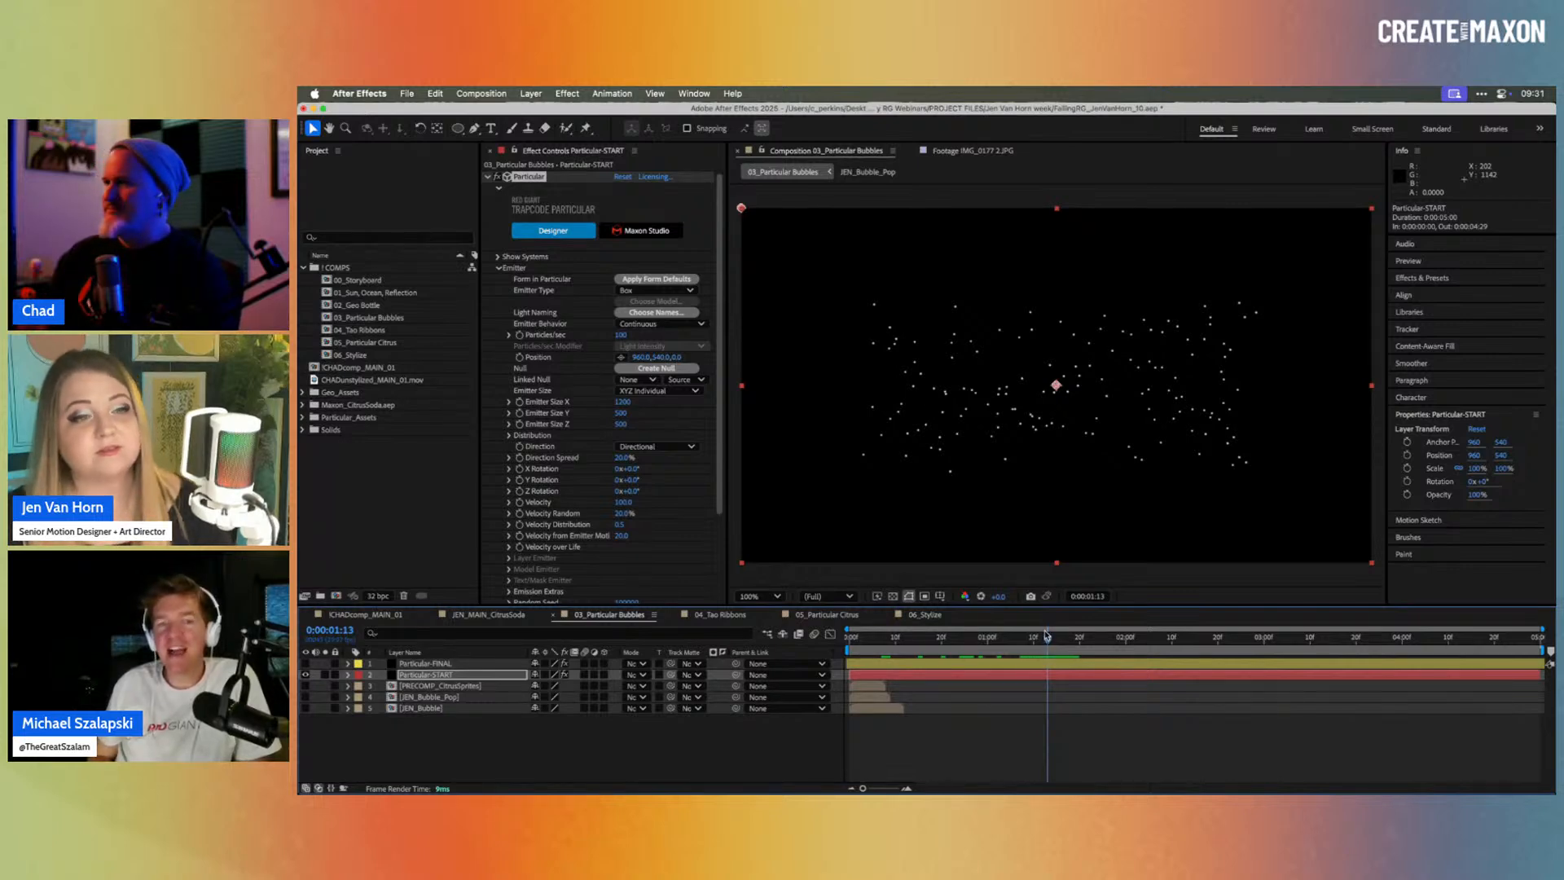
click(634, 469)
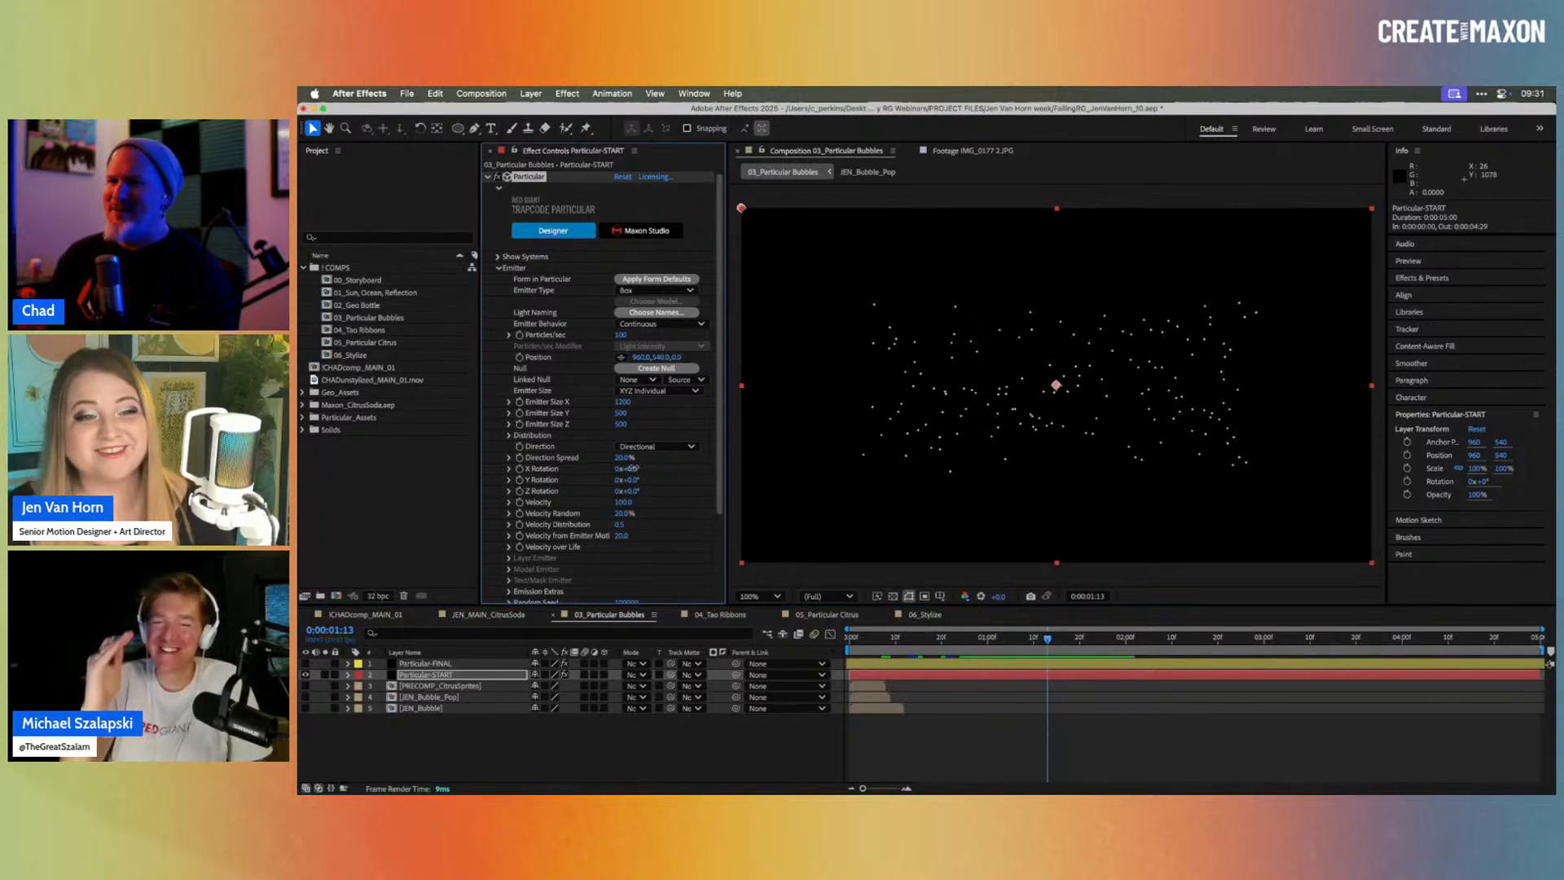
text(90)
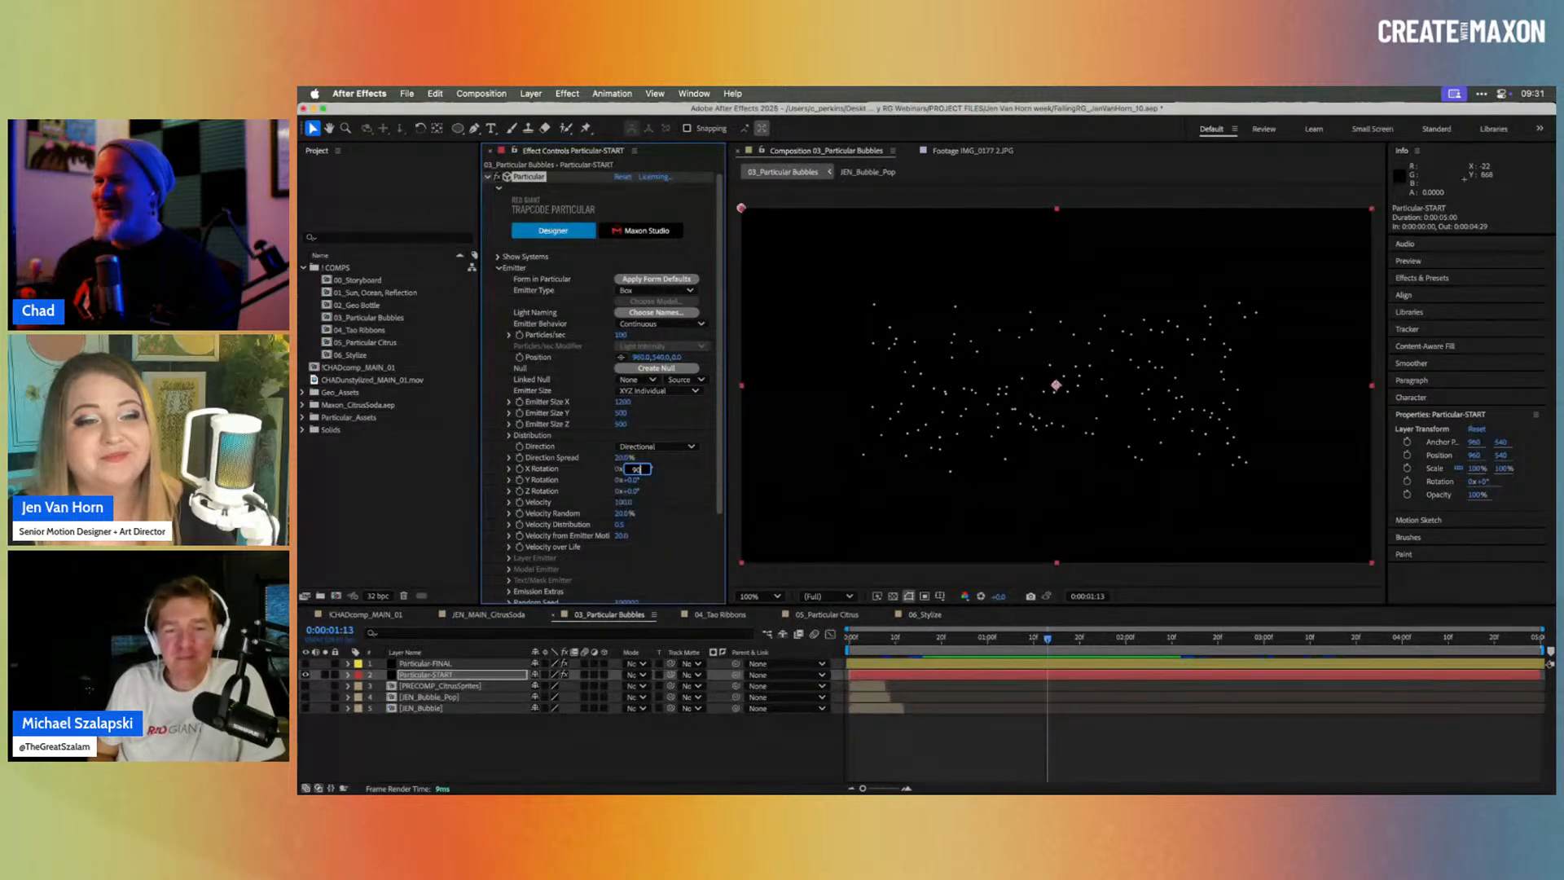
key(Return)
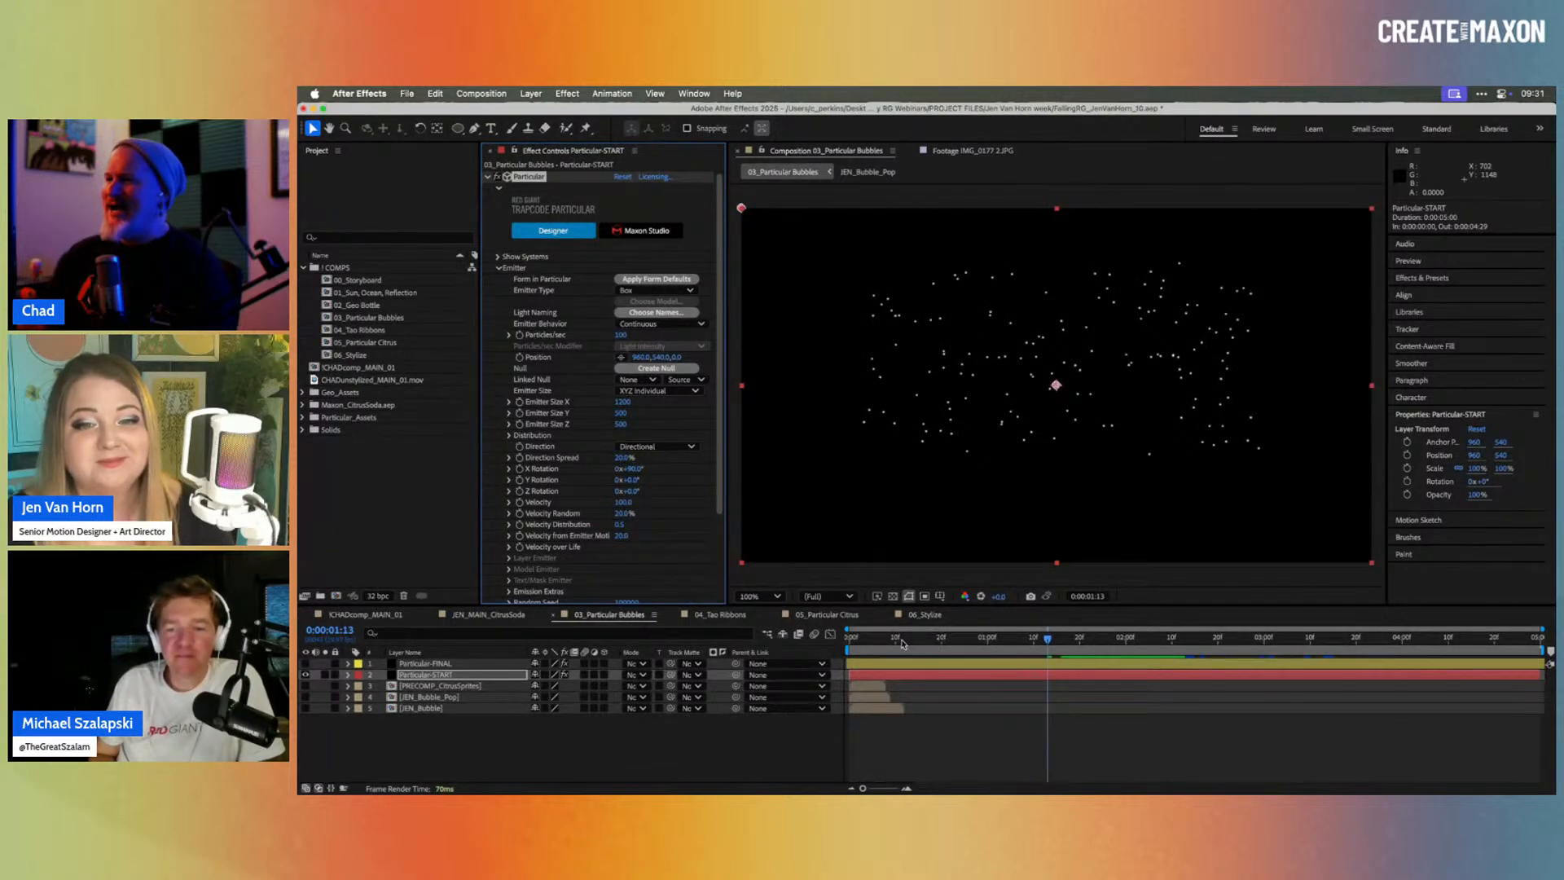
drag(879, 639, 1421, 626)
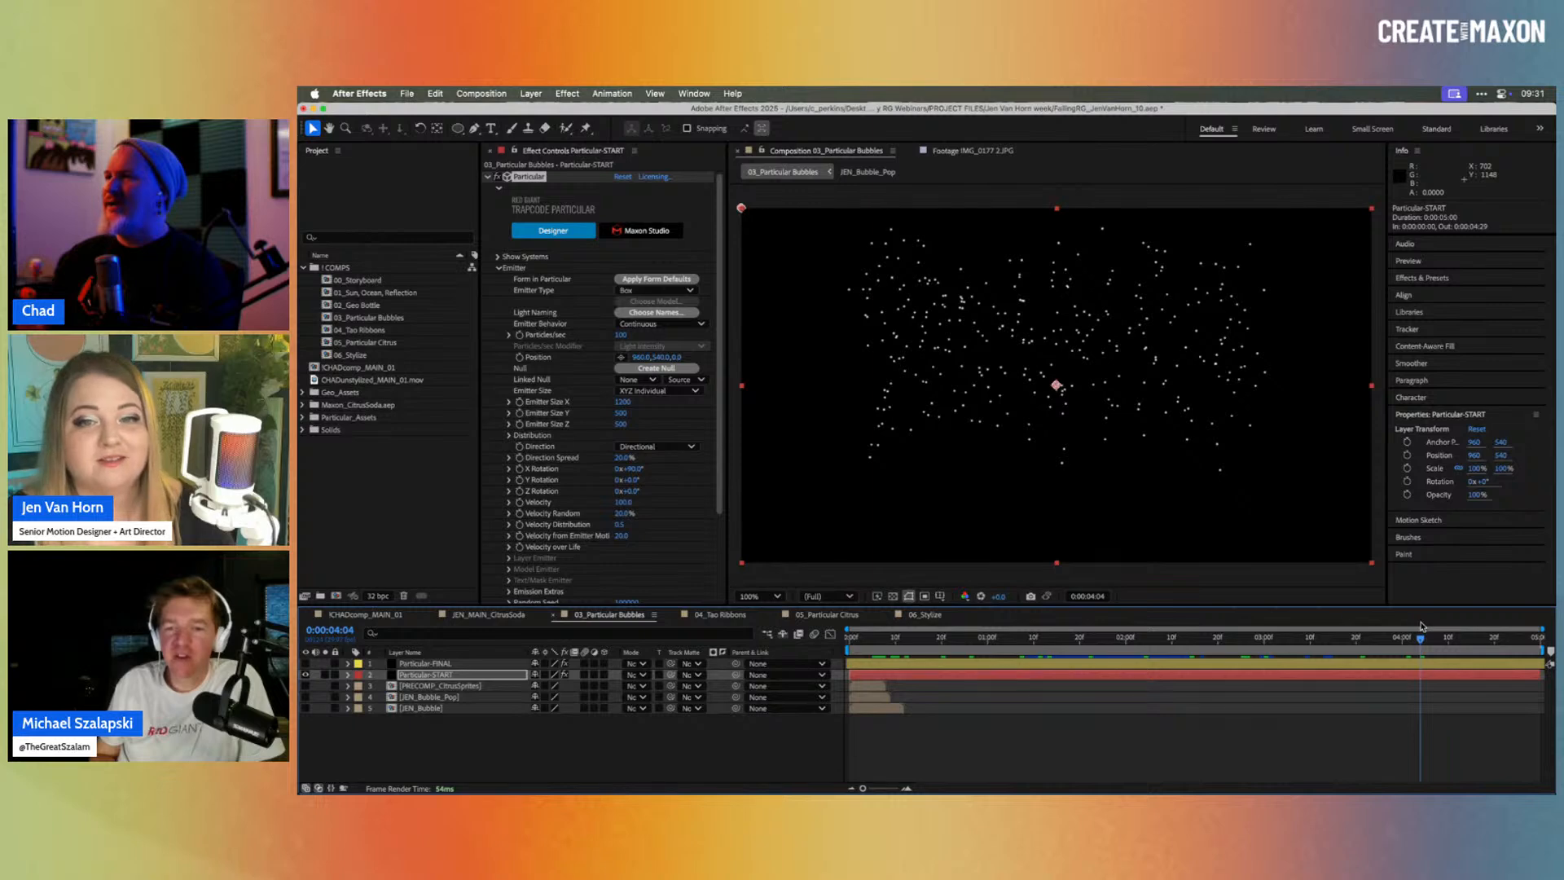
Step: Set Emitter Size Y and Emitter Size Z to 1 and preview the flattened emitter from the start
click(620, 413)
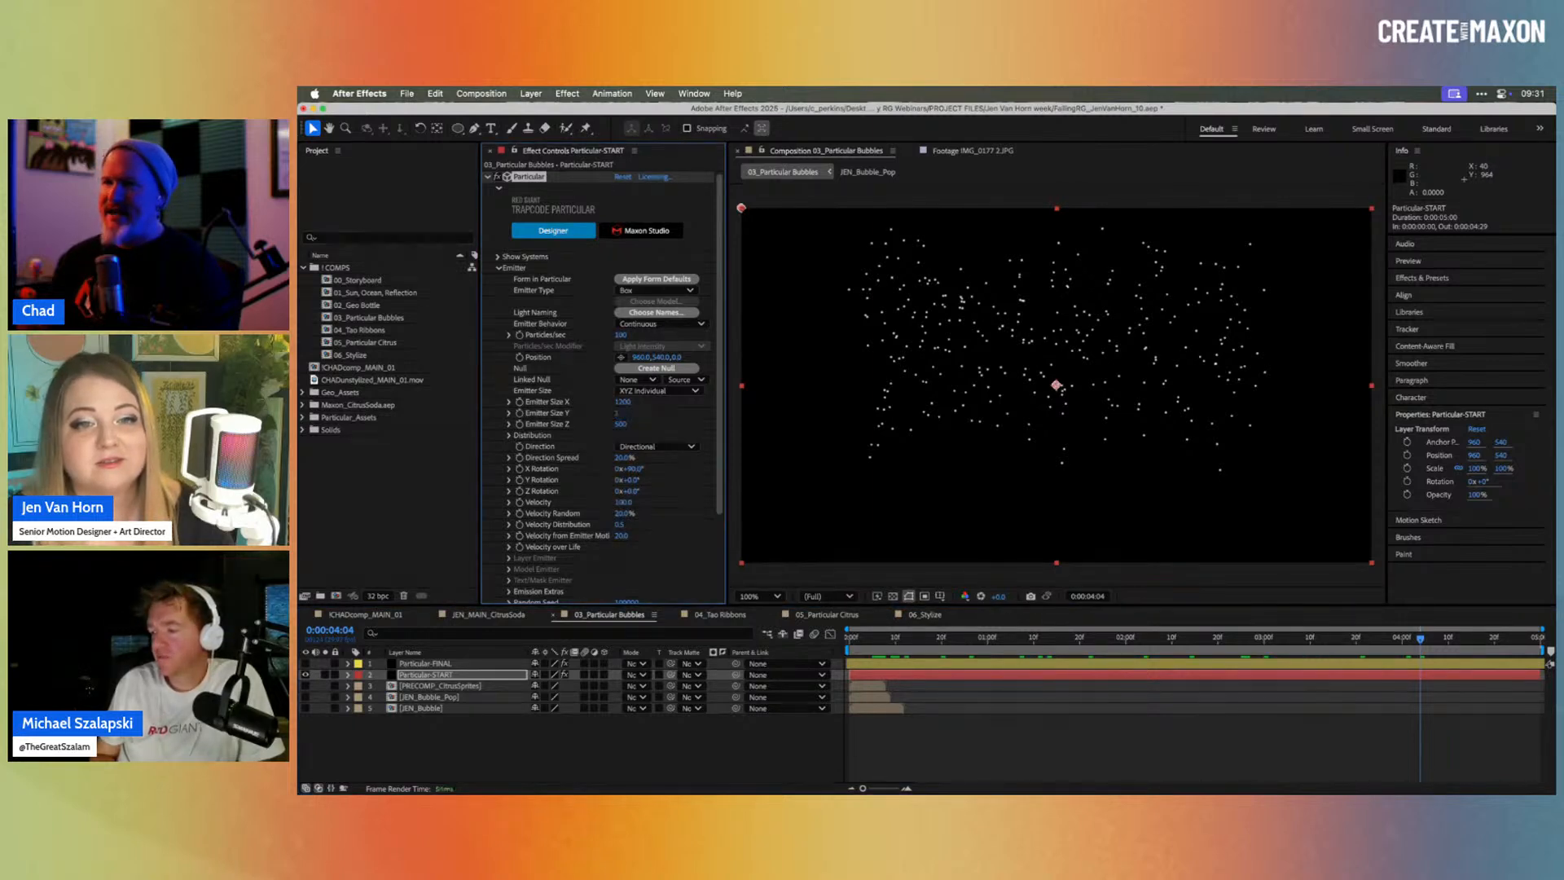
key(Return)
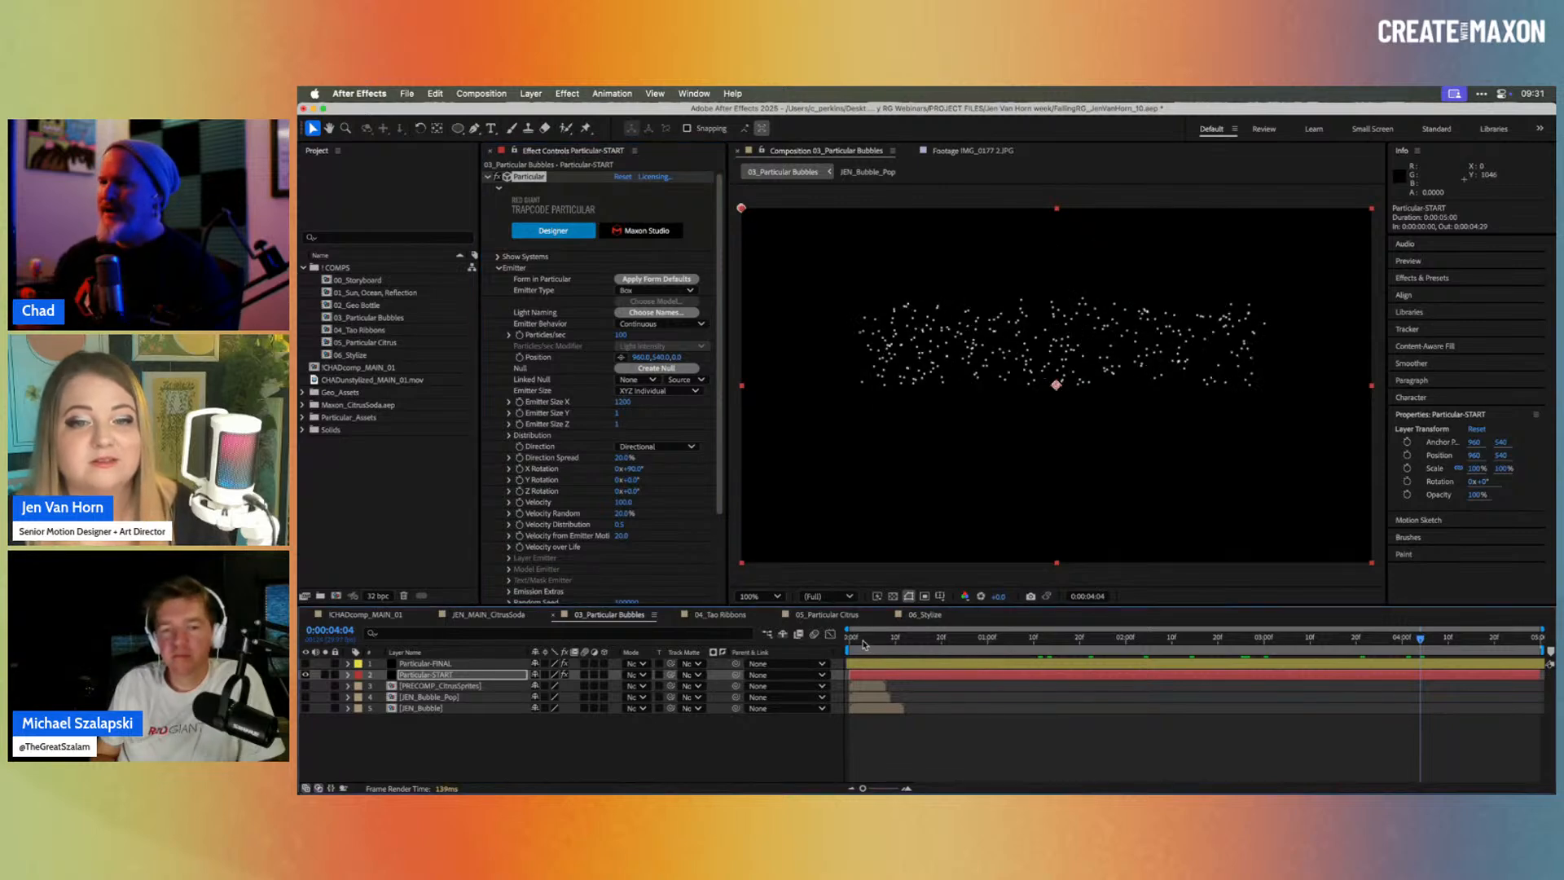
click(852, 638)
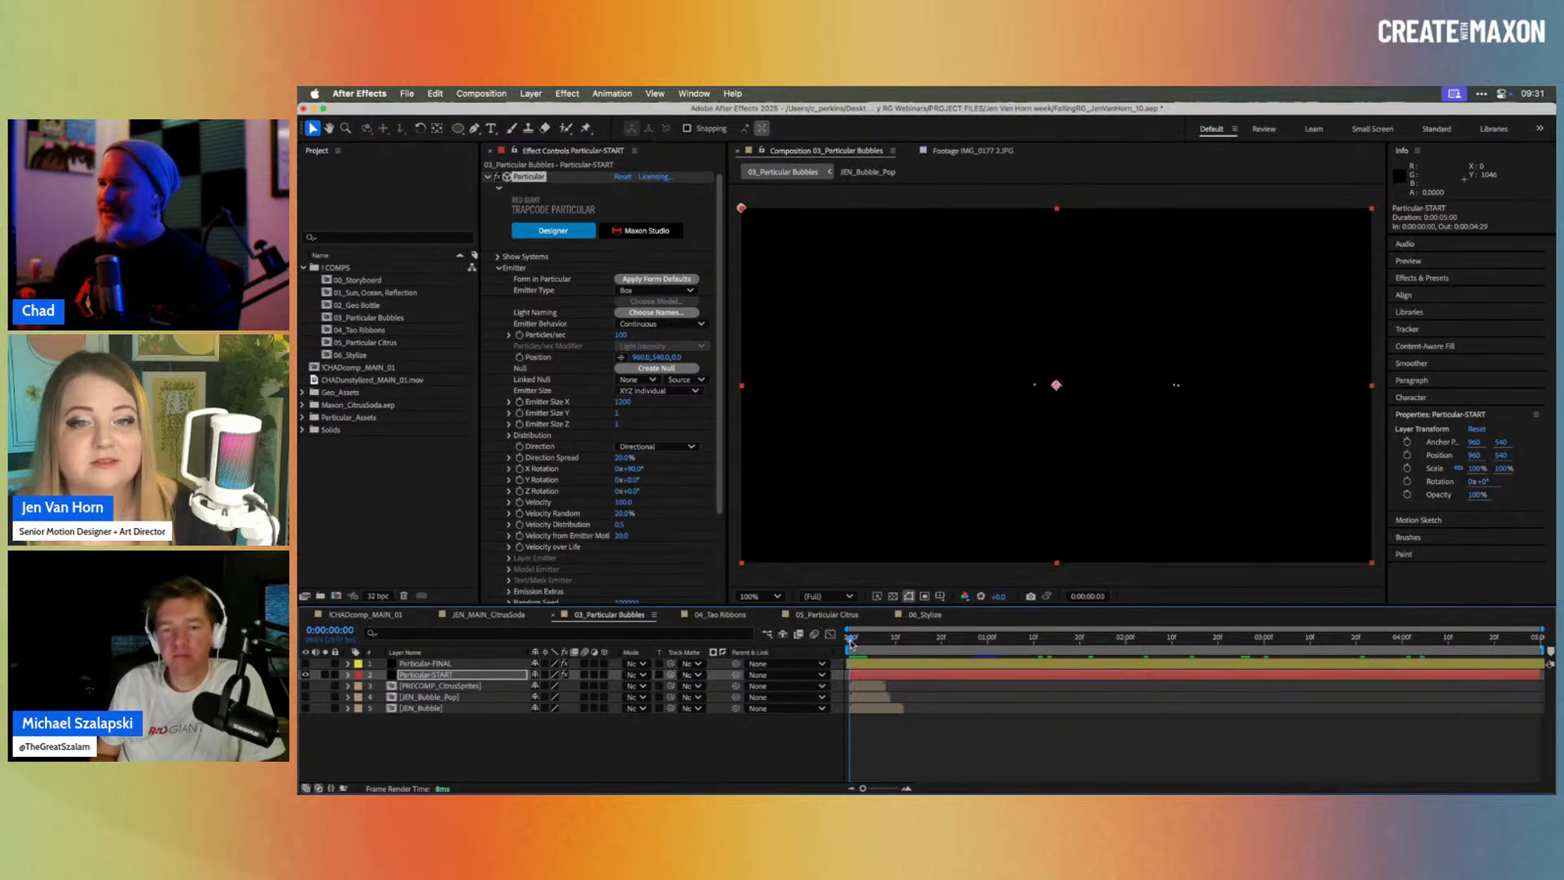
key(space)
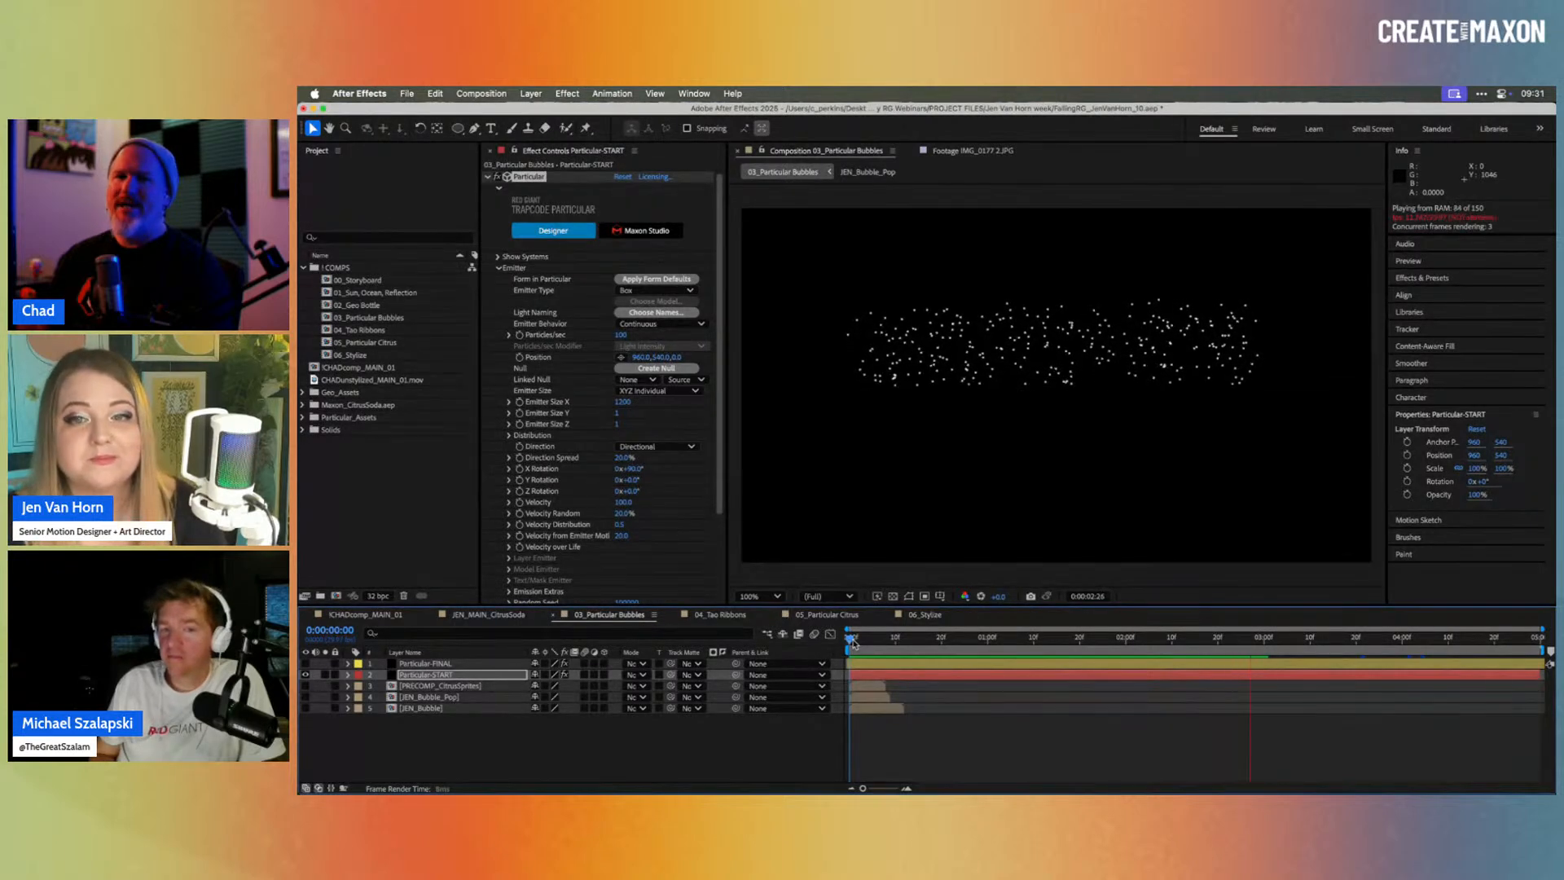
key(space)
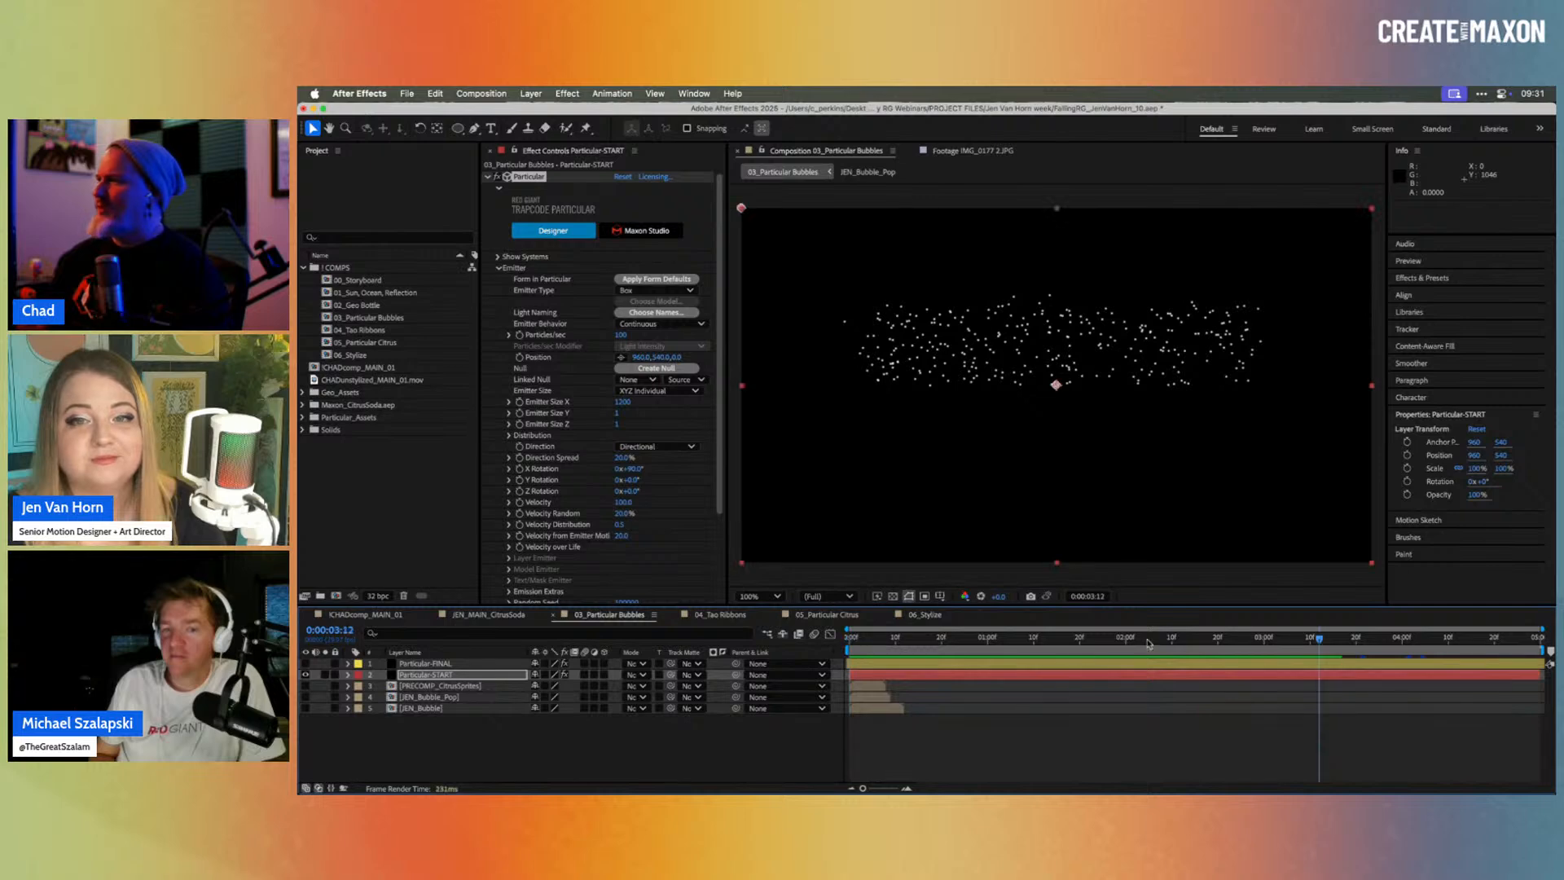
drag(1232, 637, 978, 637)
drag(1102, 636, 1221, 637)
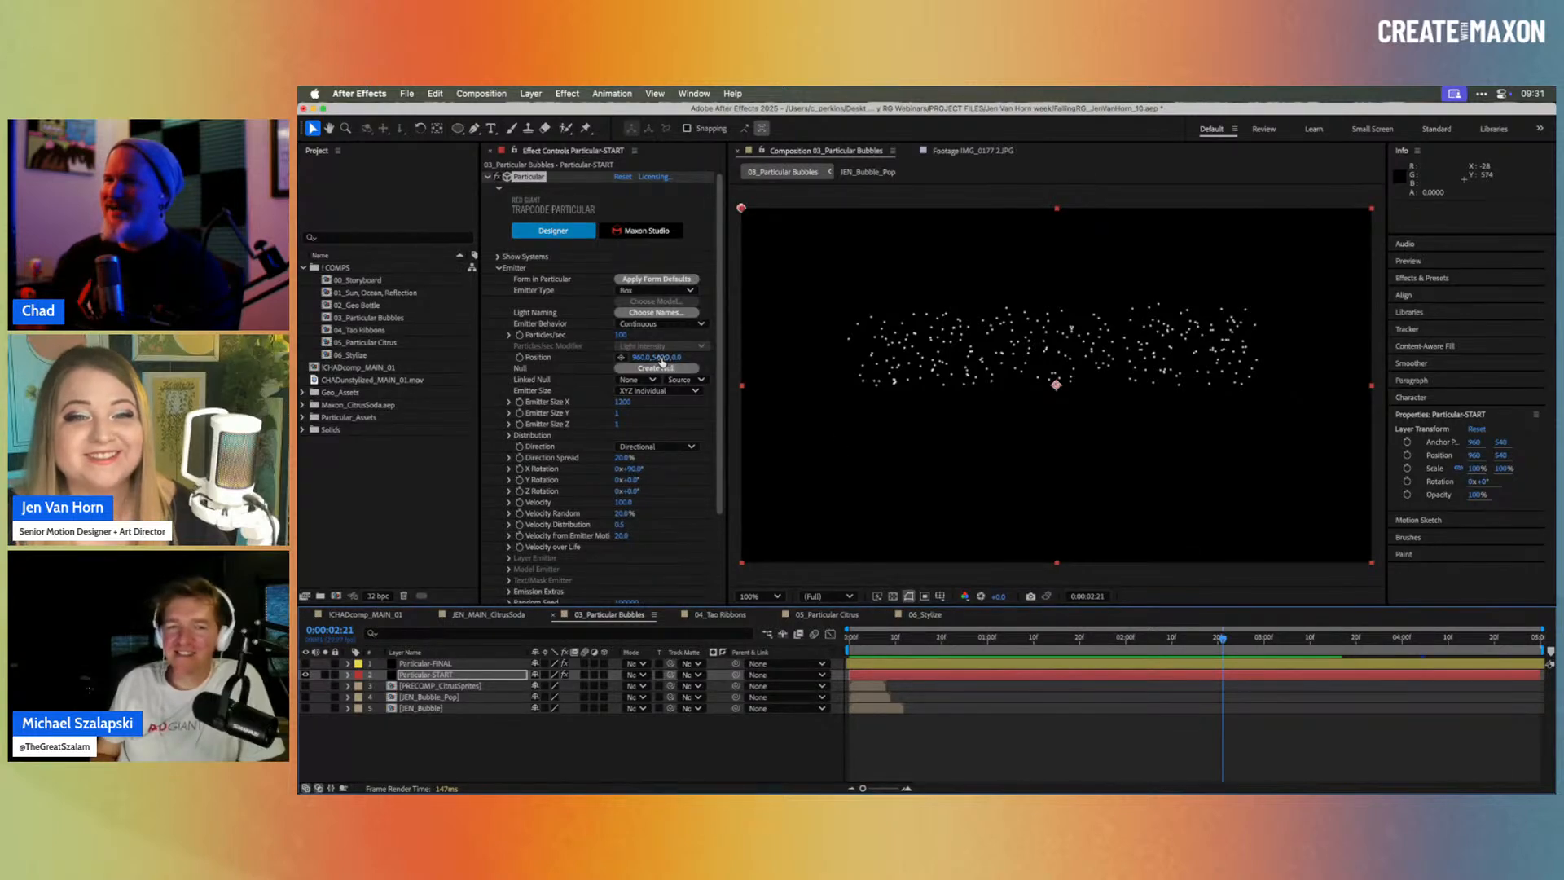
Step: Lower the emitter to a Y position of 1103, widen Emitter Size X to about 1316 and raise Velocity to 230
drag(651, 357, 1034, 373)
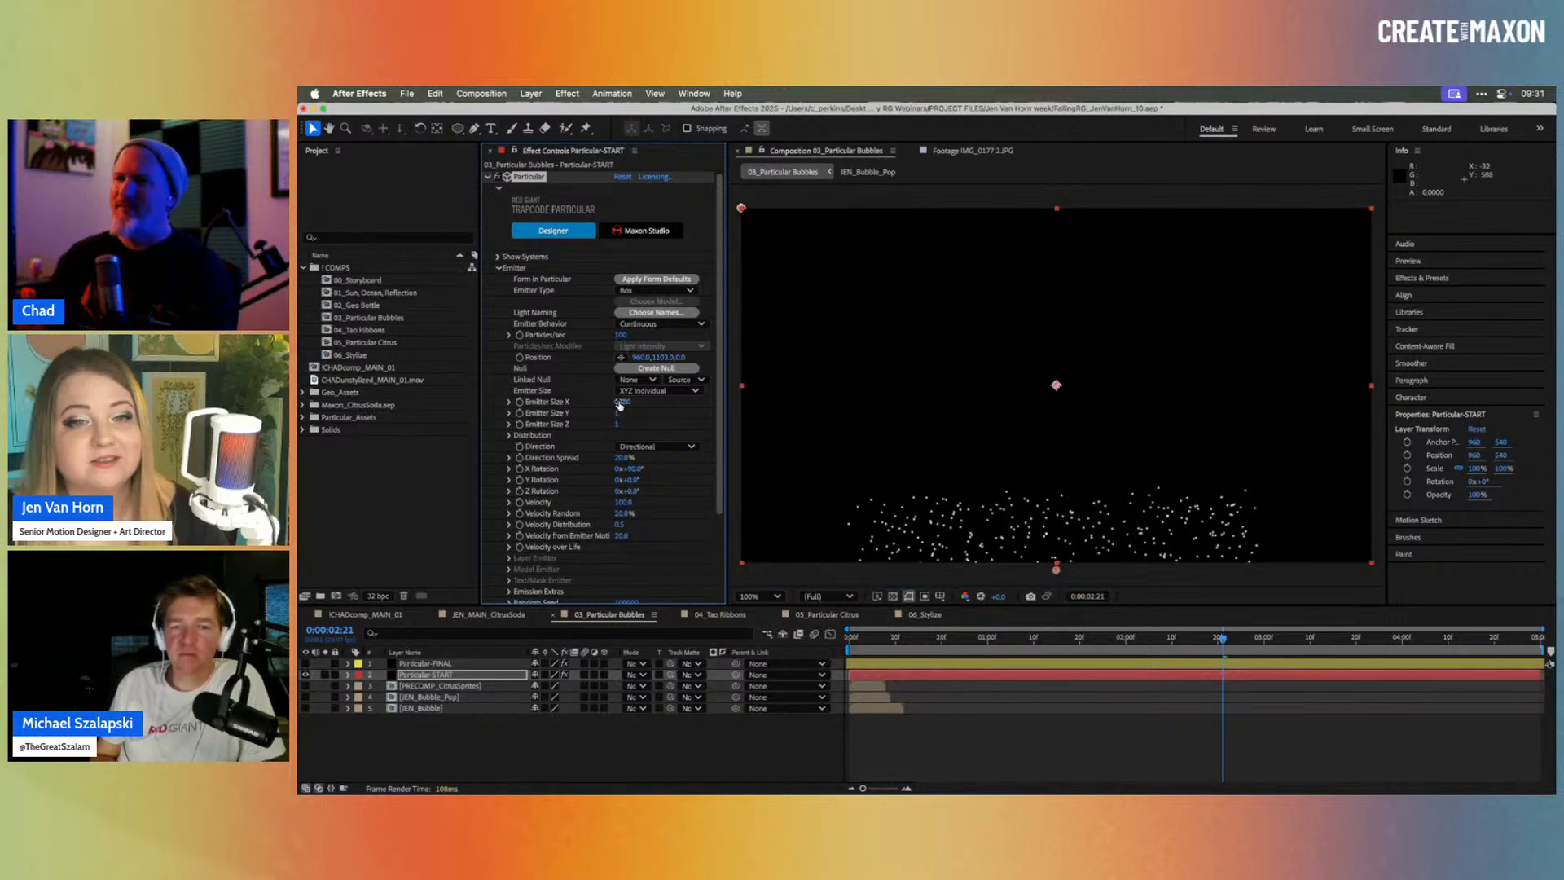
drag(635, 400, 658, 412)
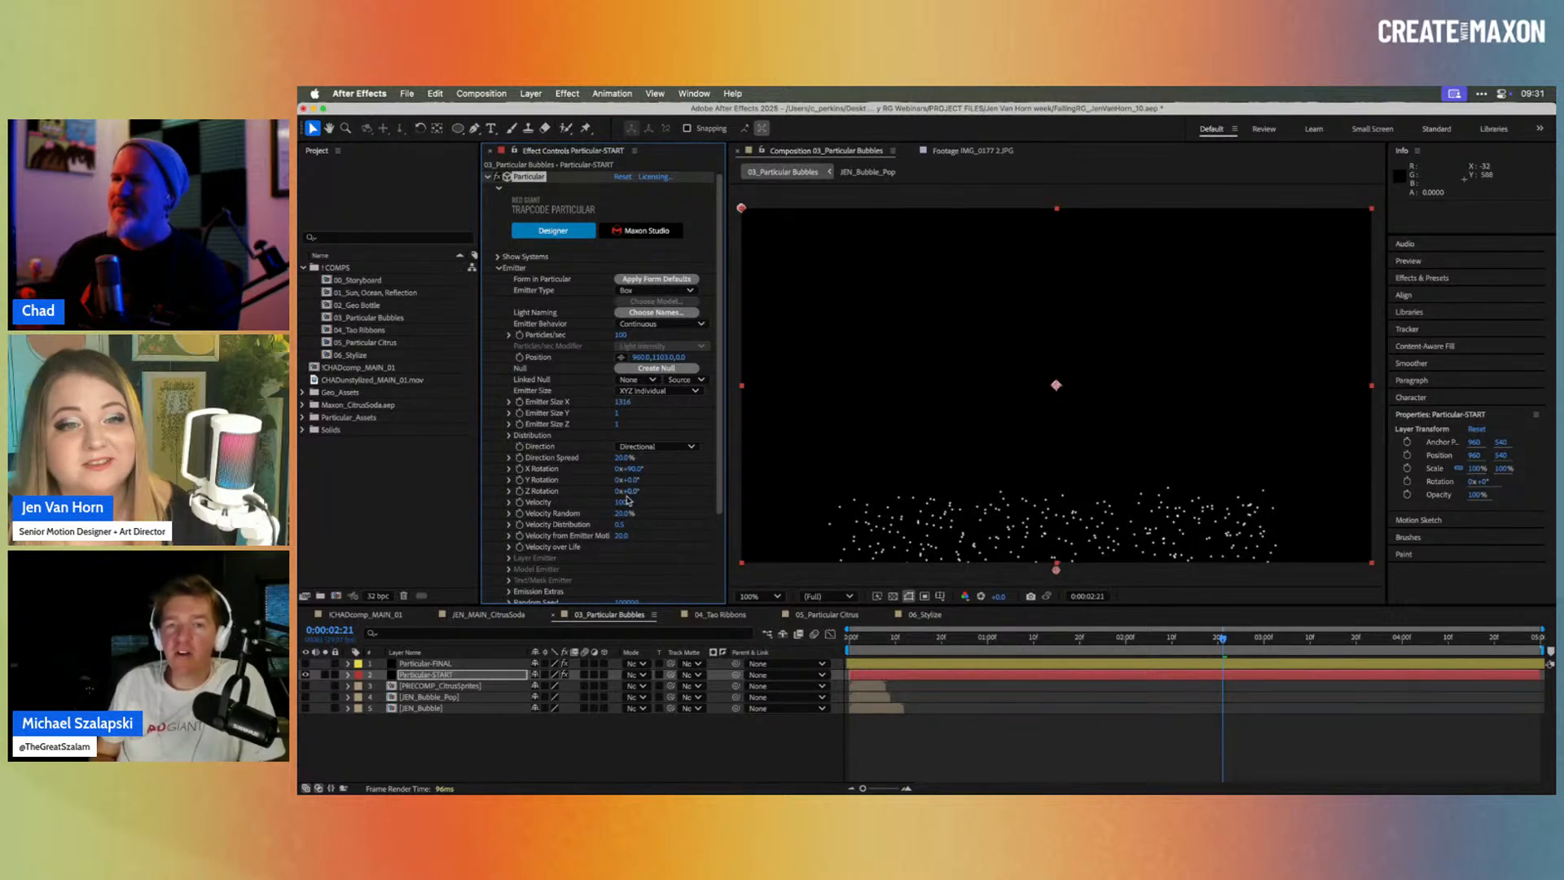
mouse_move(623, 501)
mouse_down()
mouse_move(636, 502)
mouse_move(605, 502)
mouse_move(633, 502)
mouse_up()
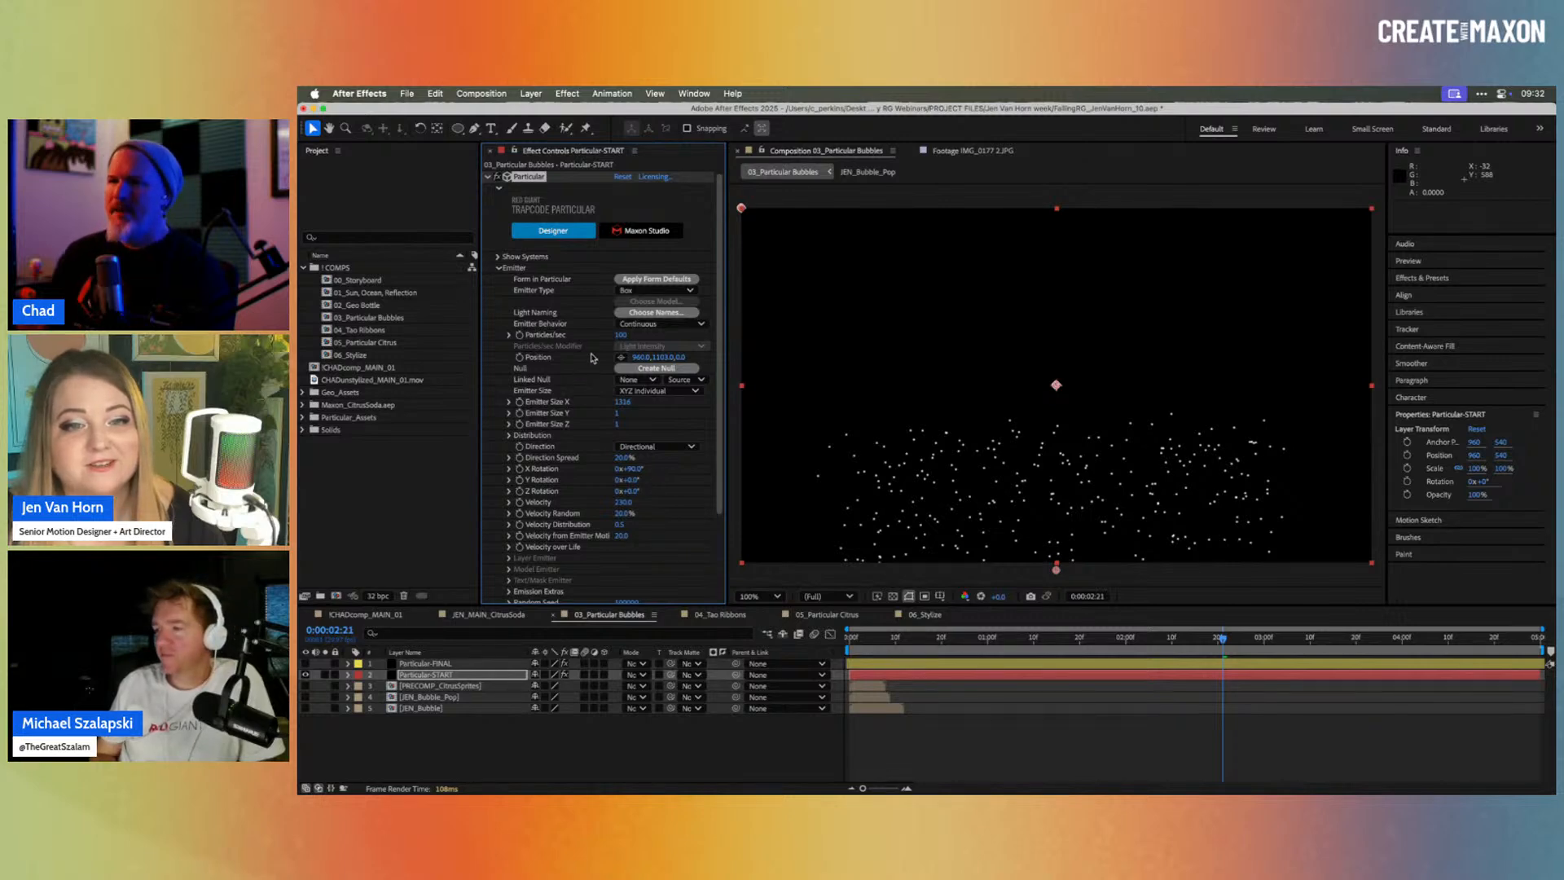
Step: Reduce the emitter to 20 particles per second and preview the result
click(621, 335)
text(2)
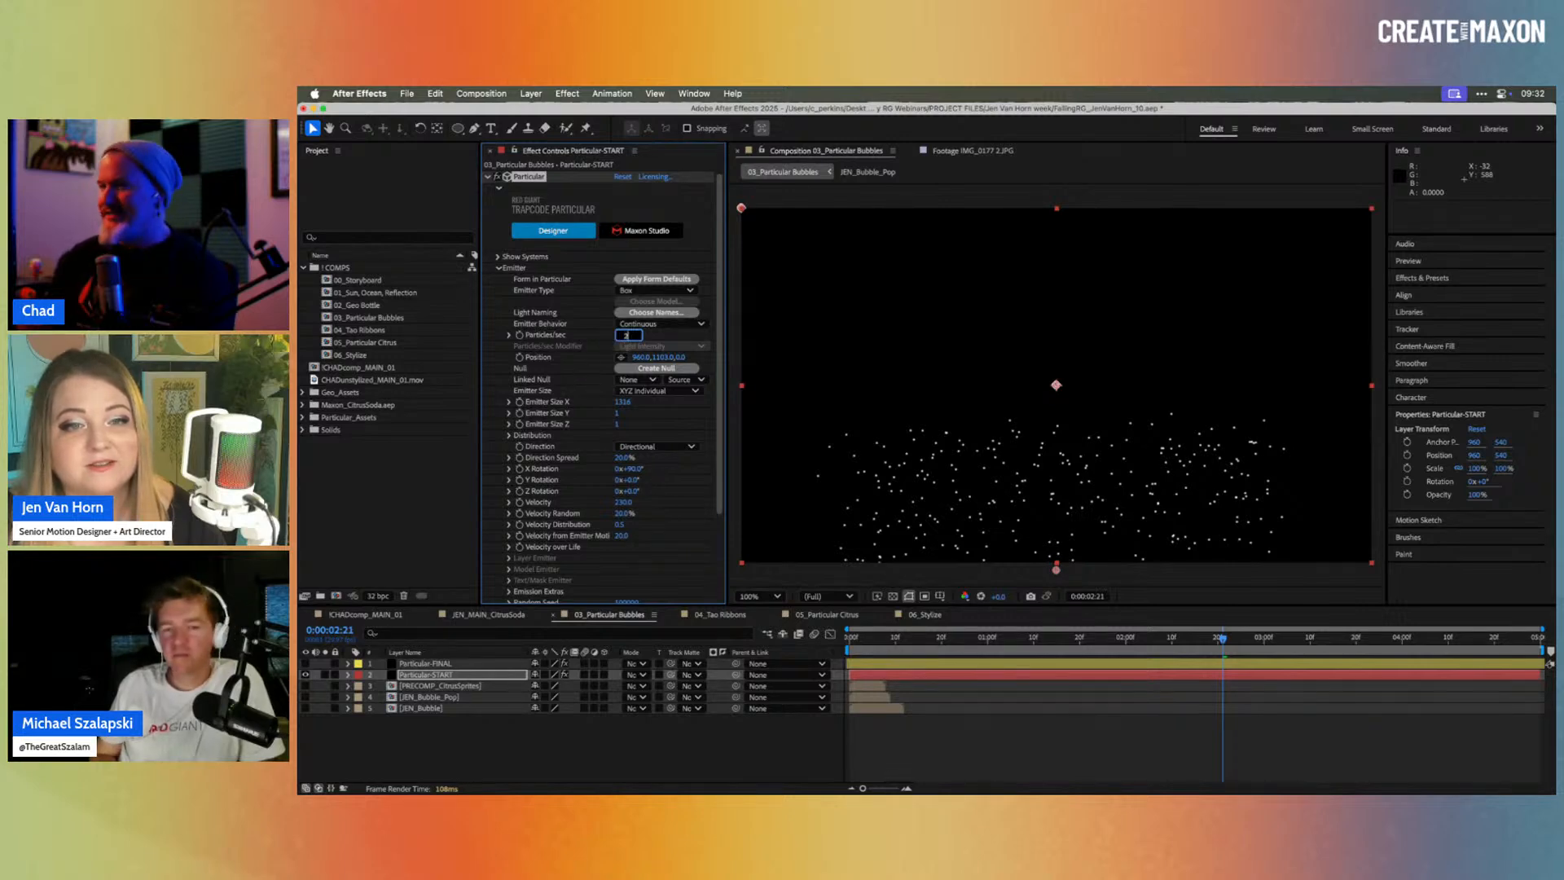
text(0)
key(Return)
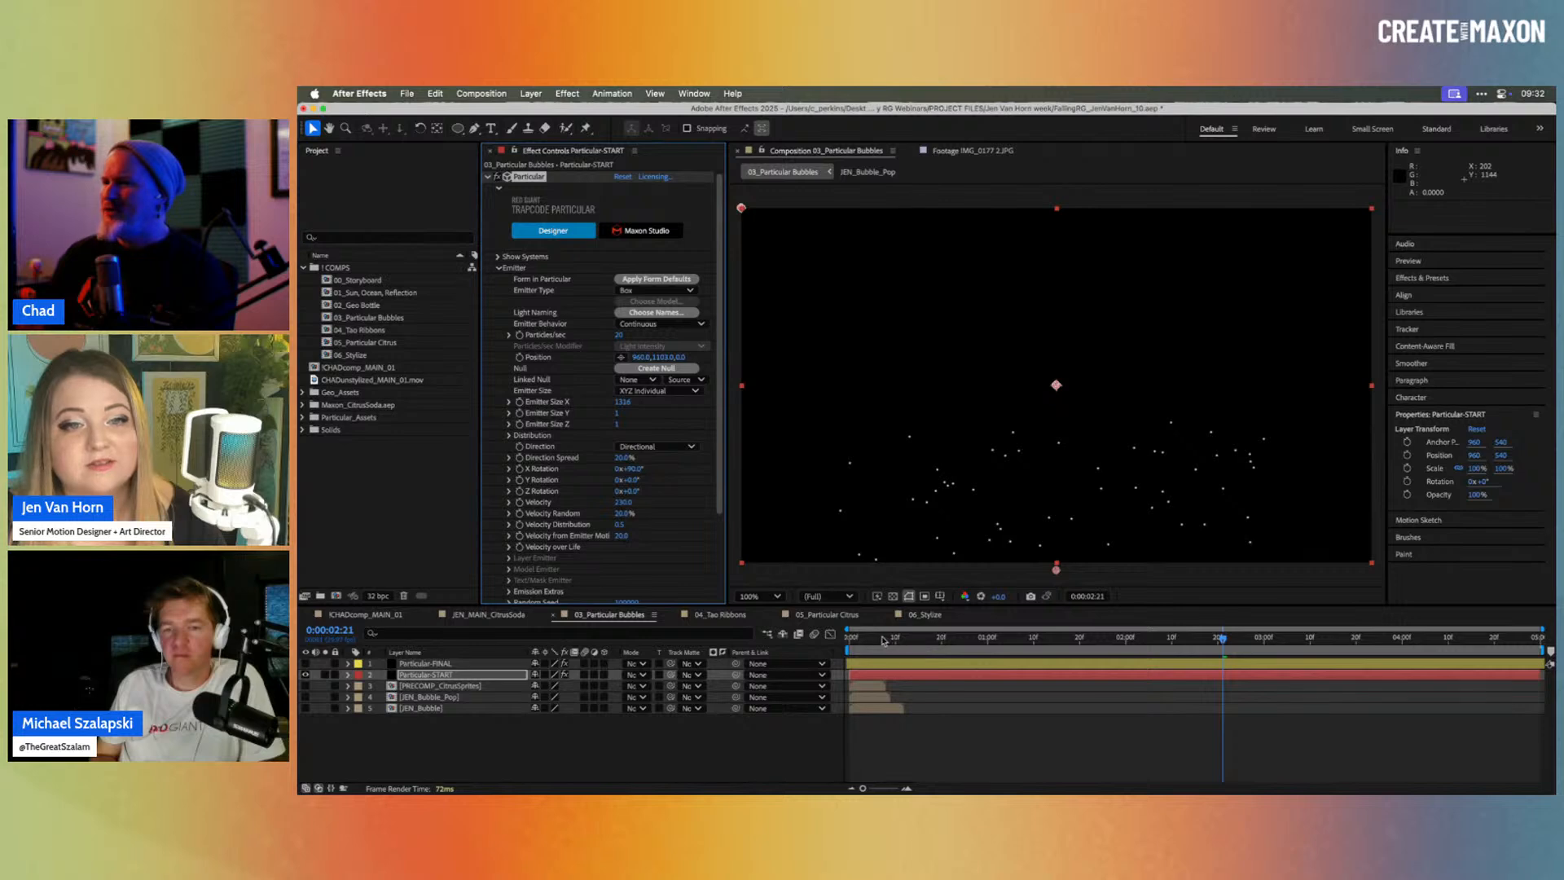
click(911, 656)
key(space)
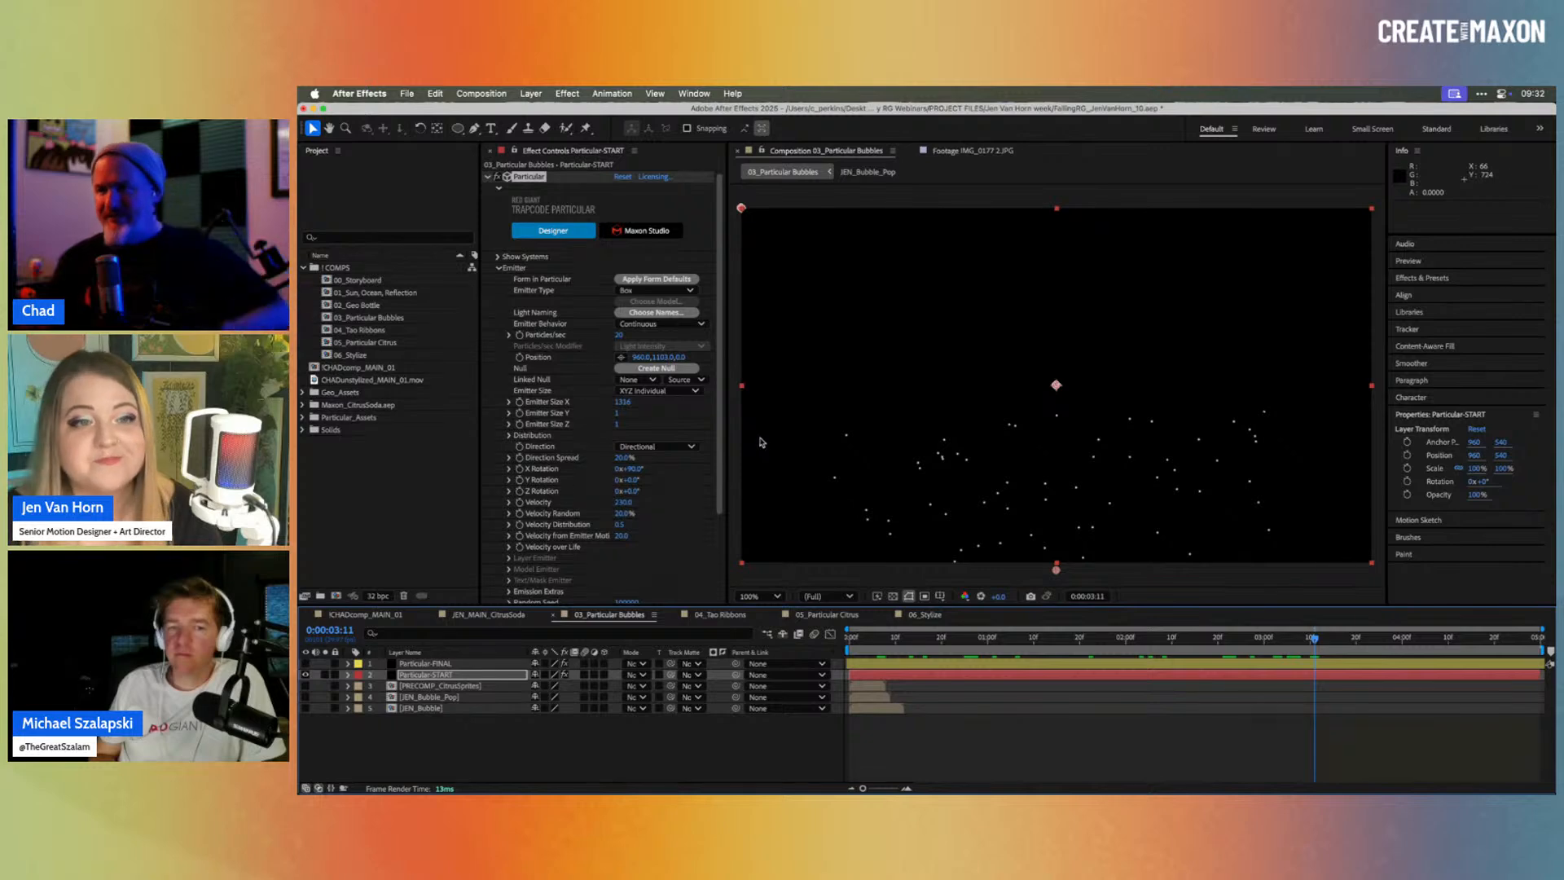
Step: Switch from the emitter settings to the particle settings and set the Particle Type to Sprite
click(498, 270)
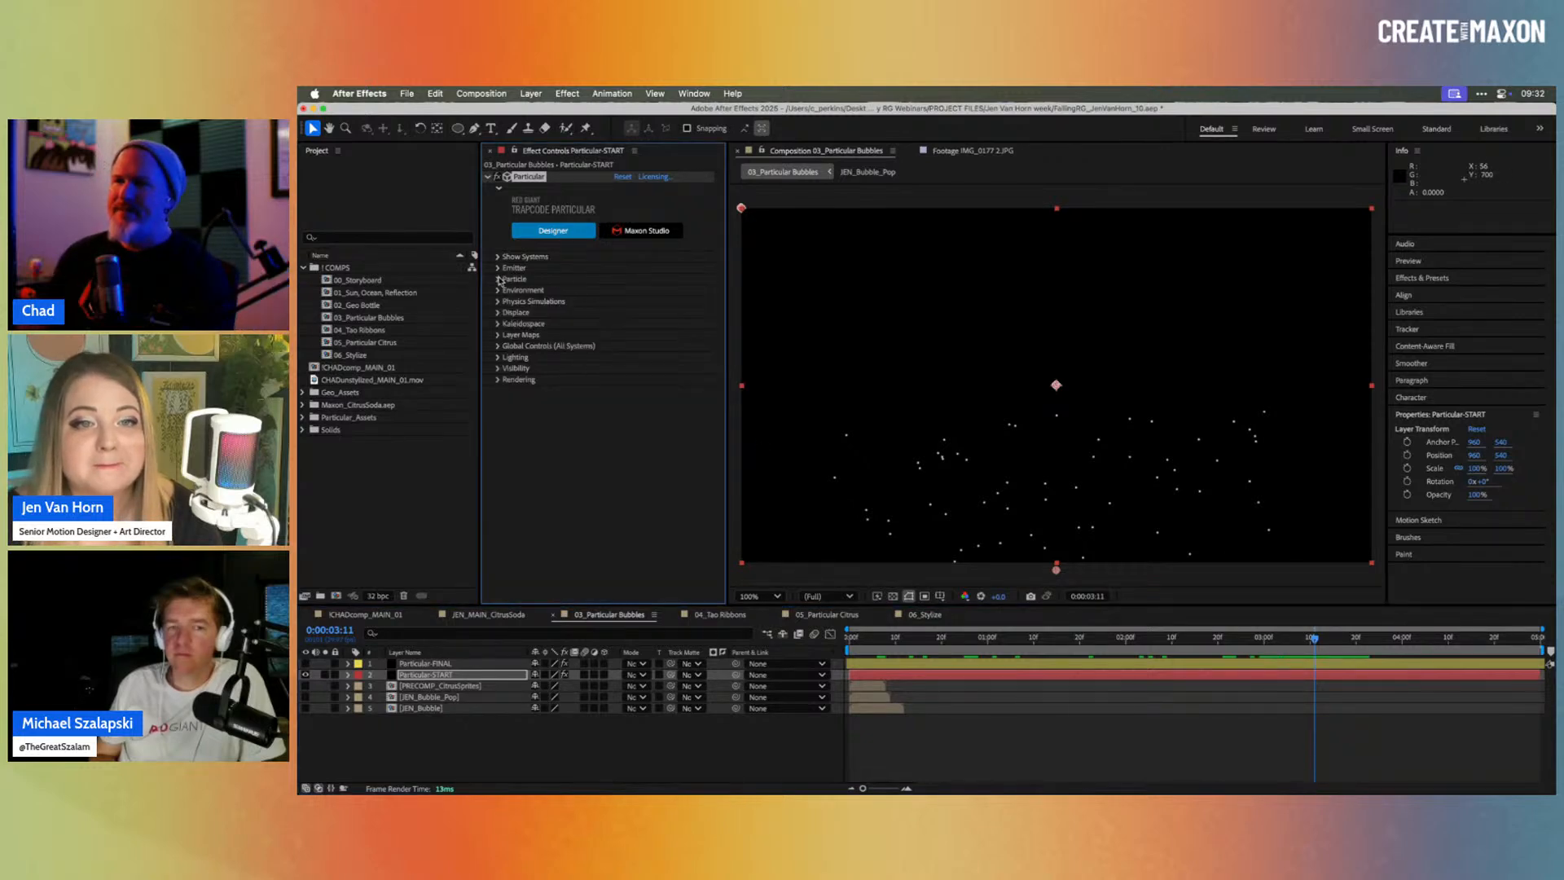
click(497, 279)
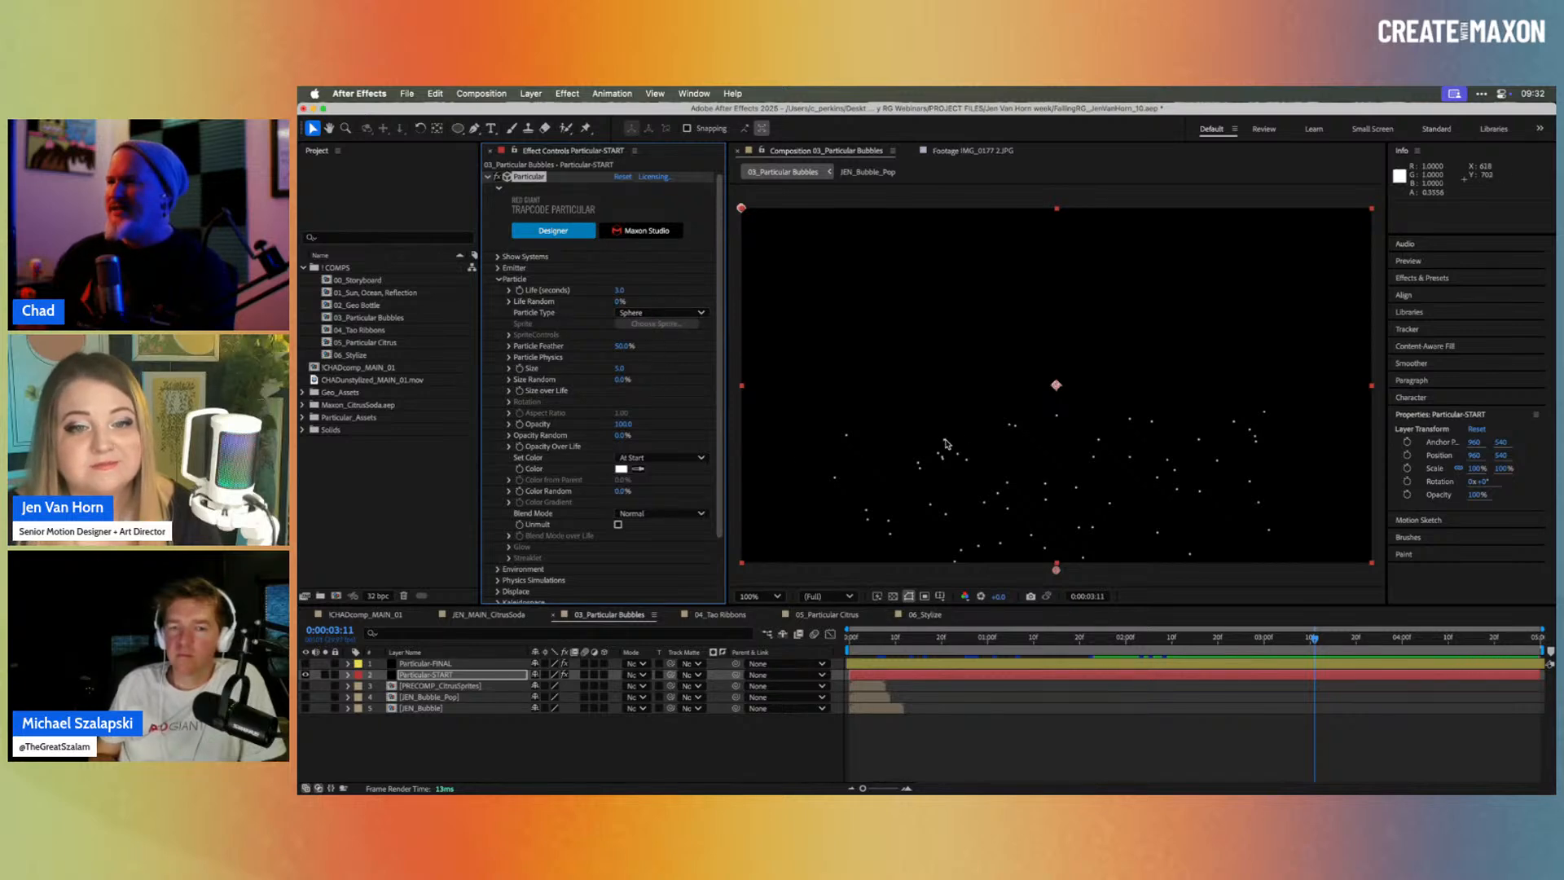
click(676, 312)
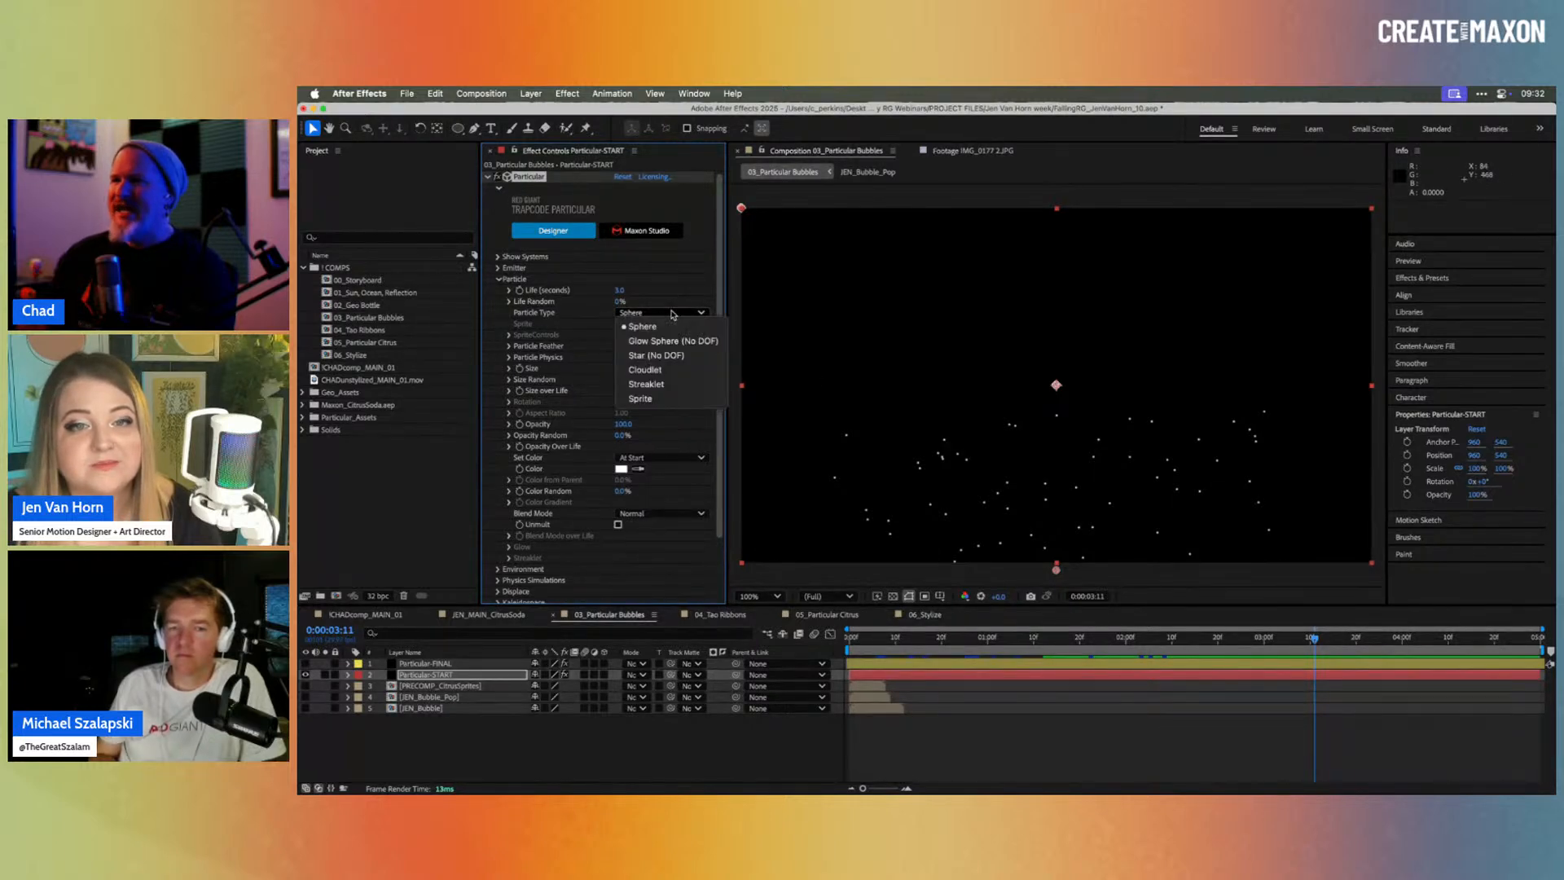
click(672, 399)
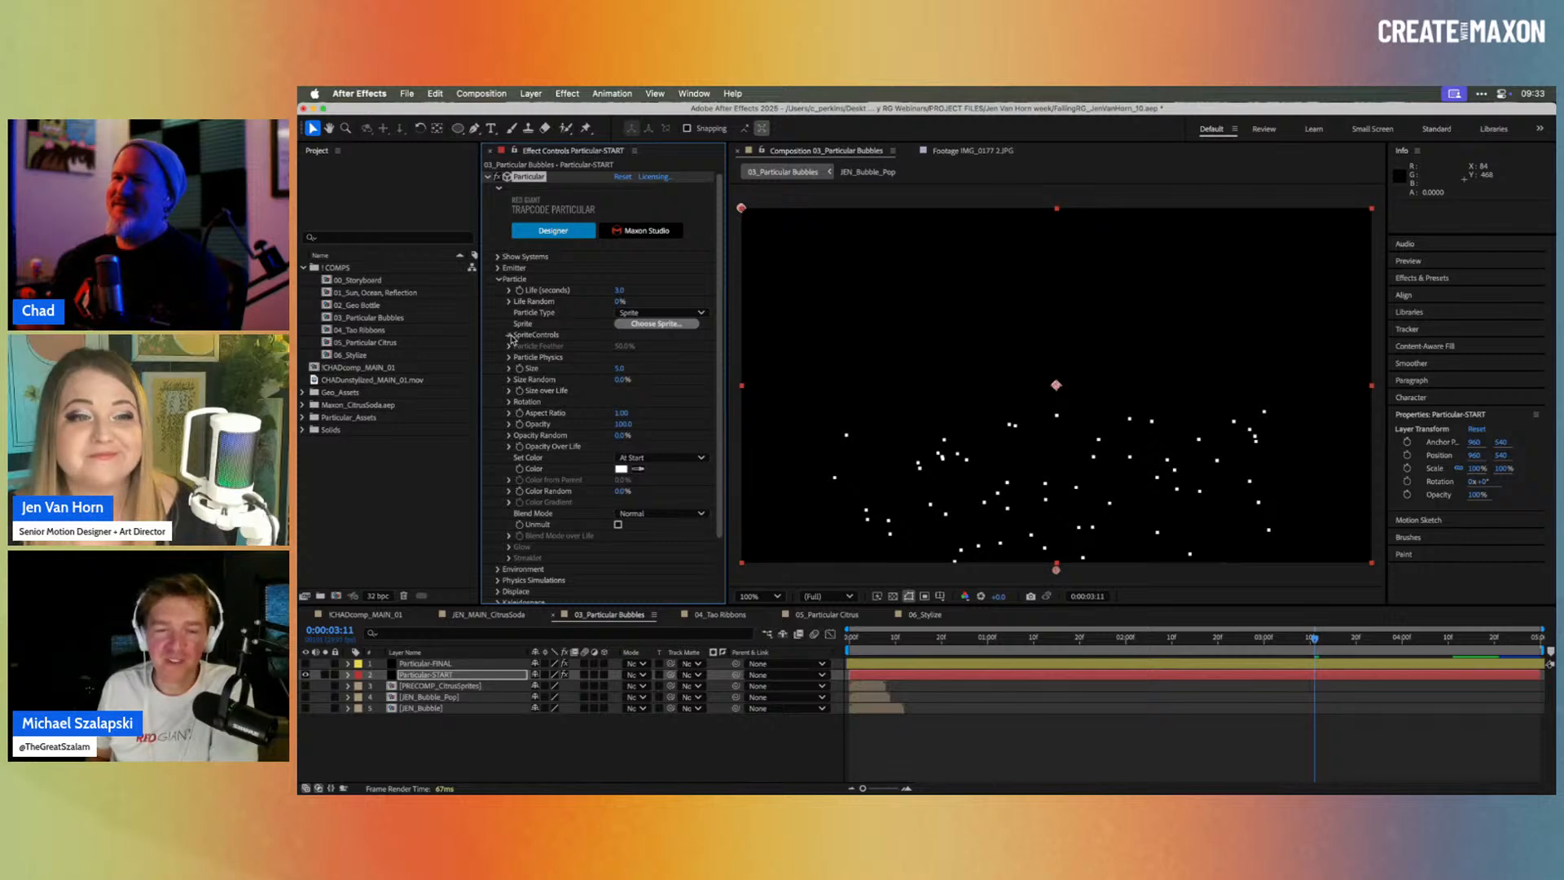
Step: Assign the JEN_Bubble layer as the particle sprite in the Sprite Controls
click(510, 335)
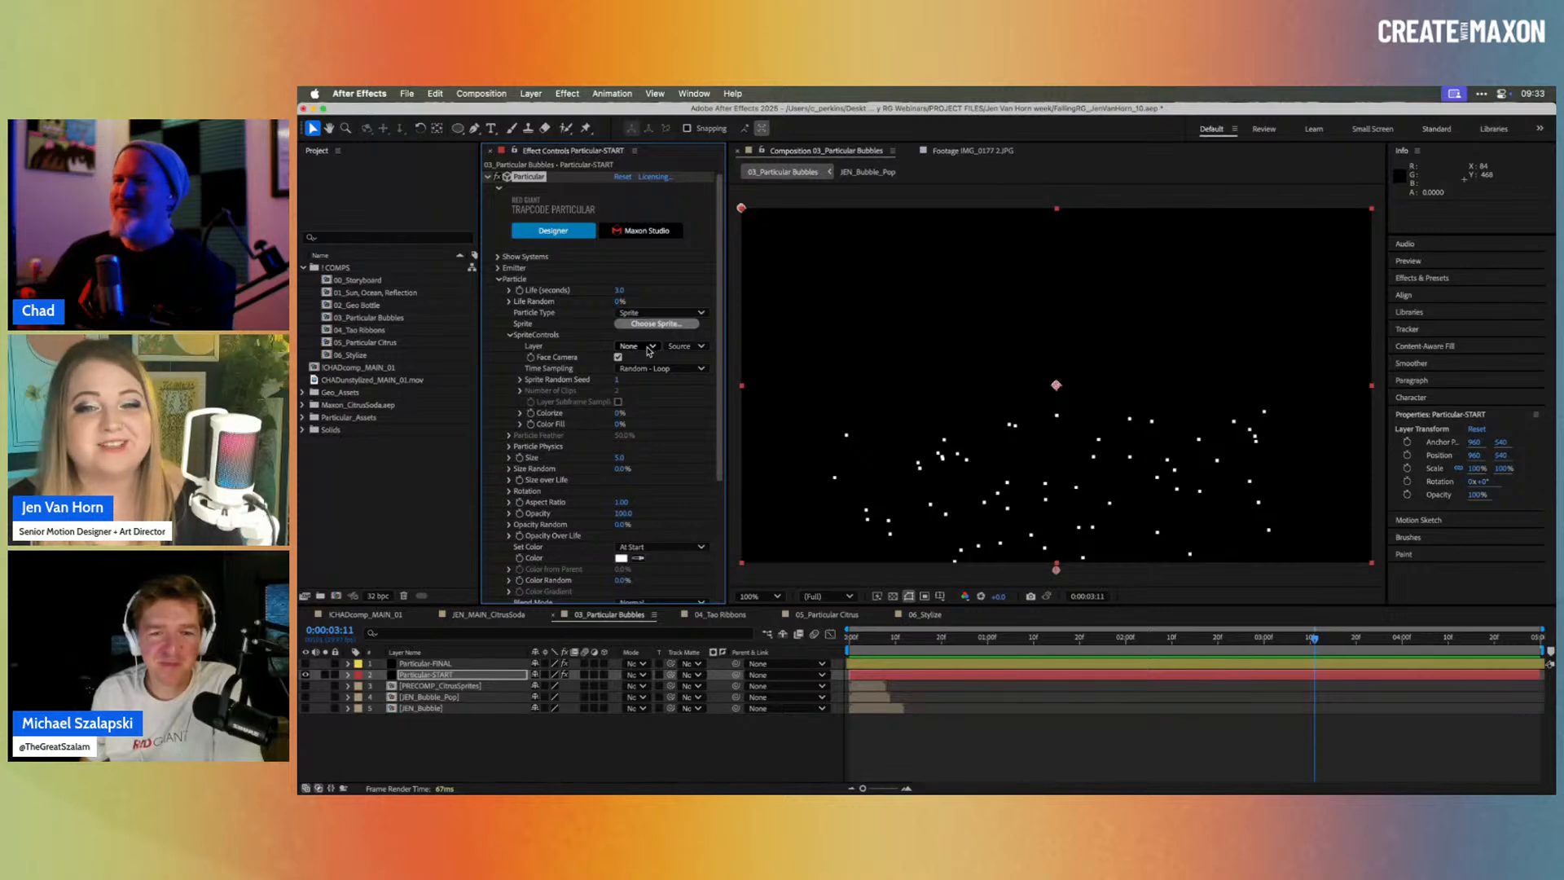
click(651, 348)
click(598, 339)
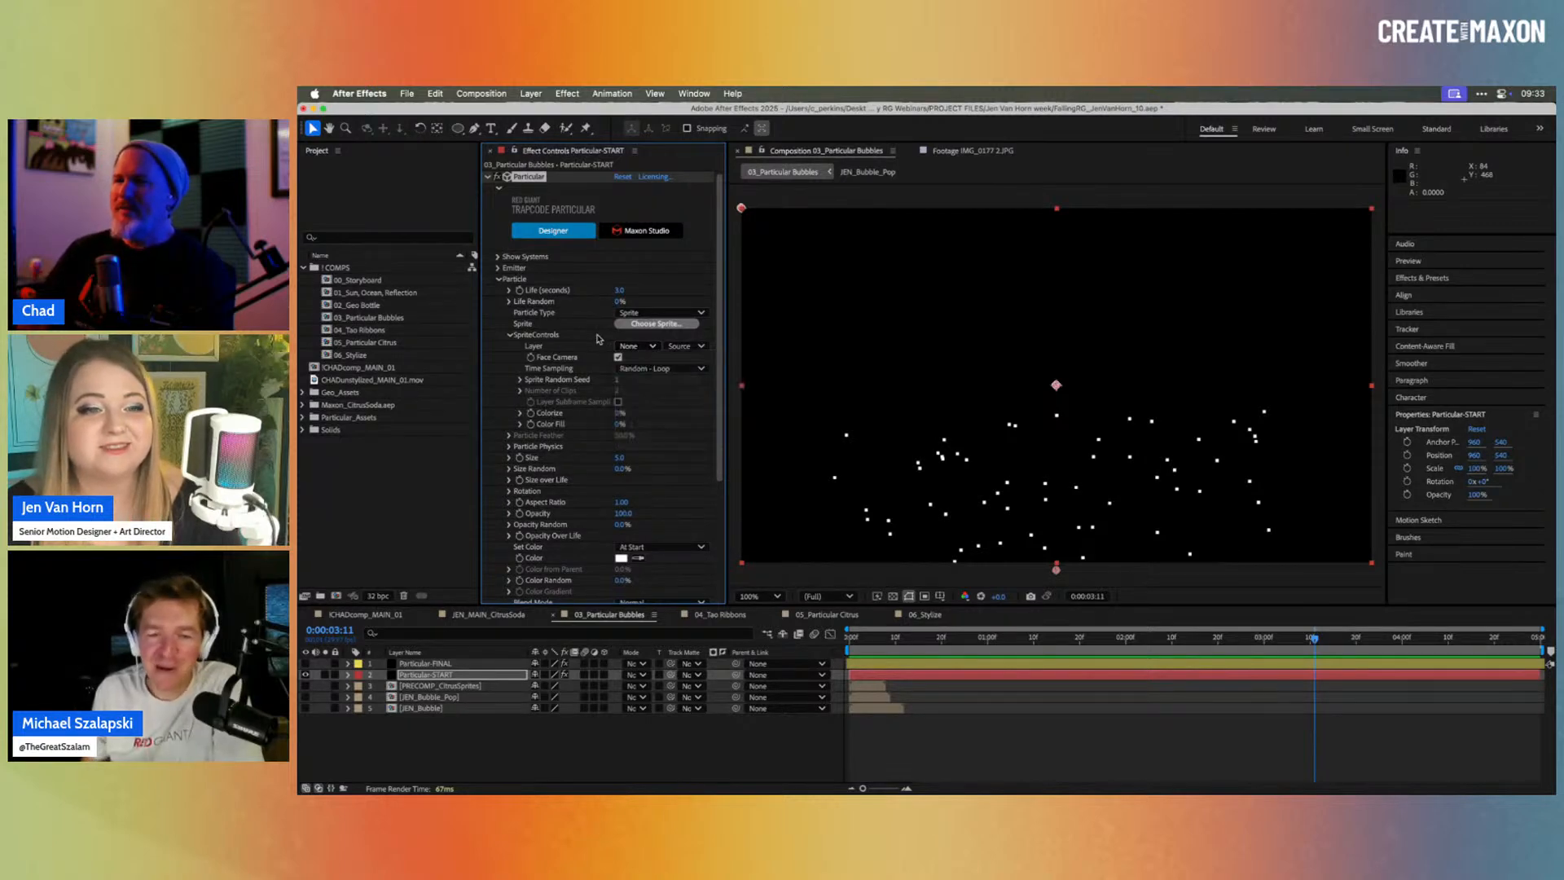
click(509, 334)
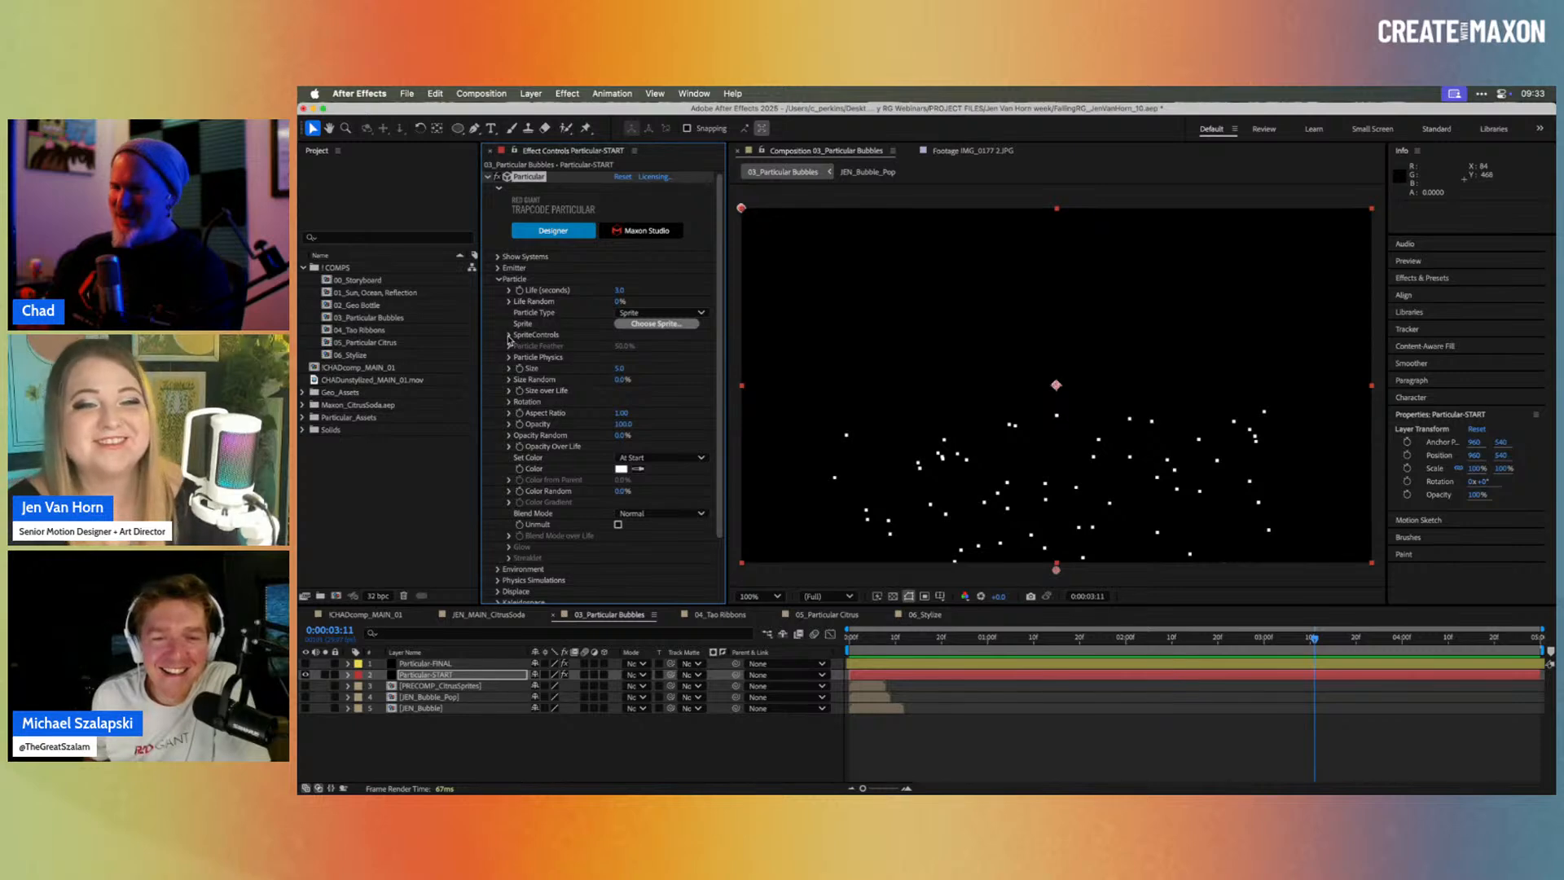
click(509, 334)
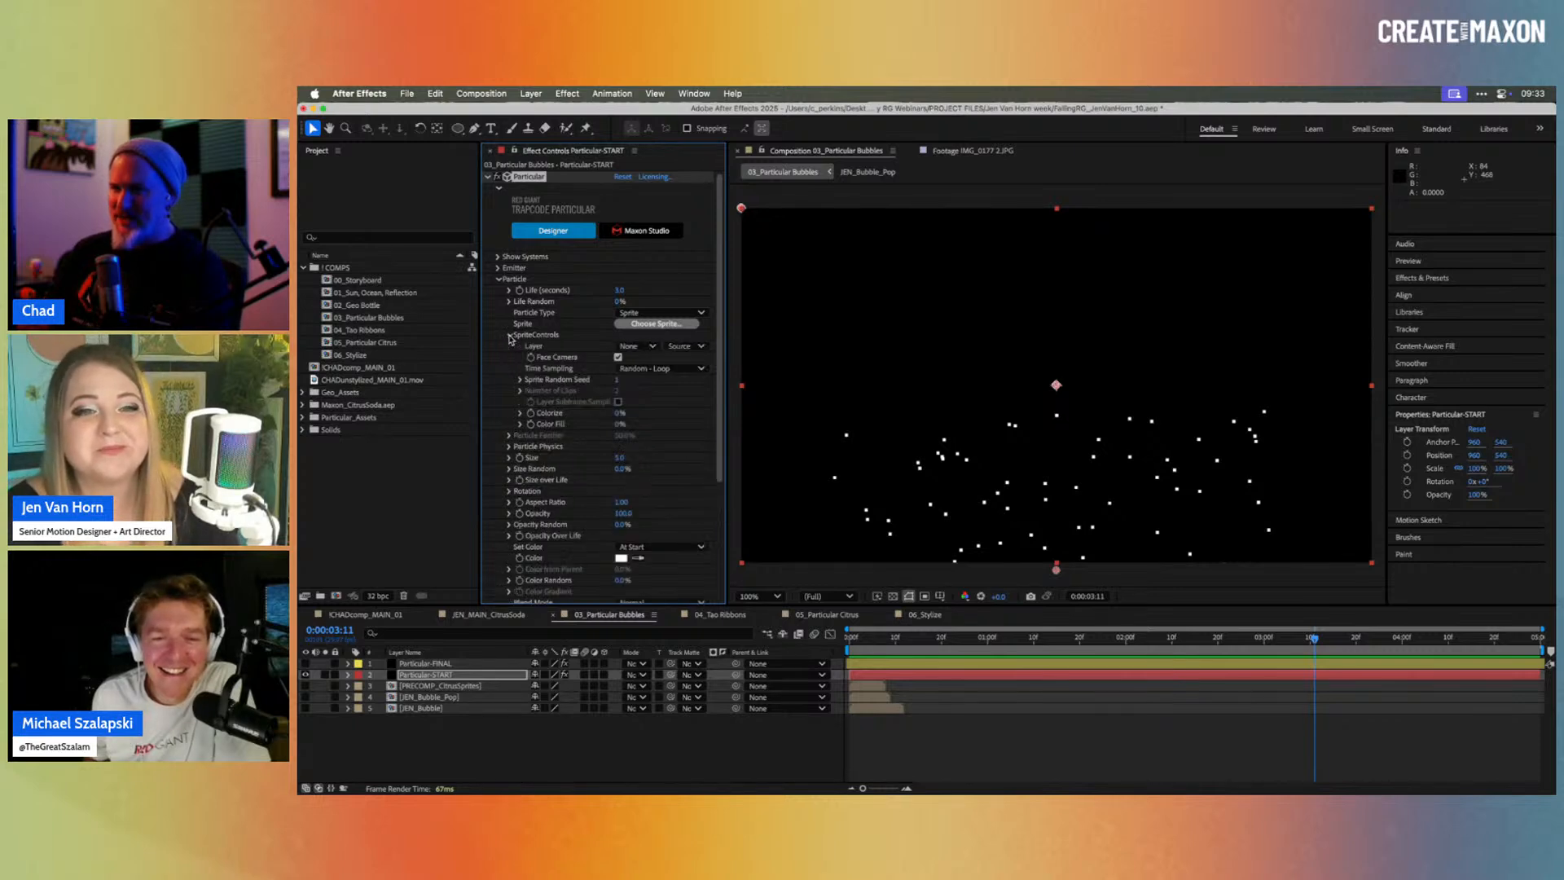
click(649, 347)
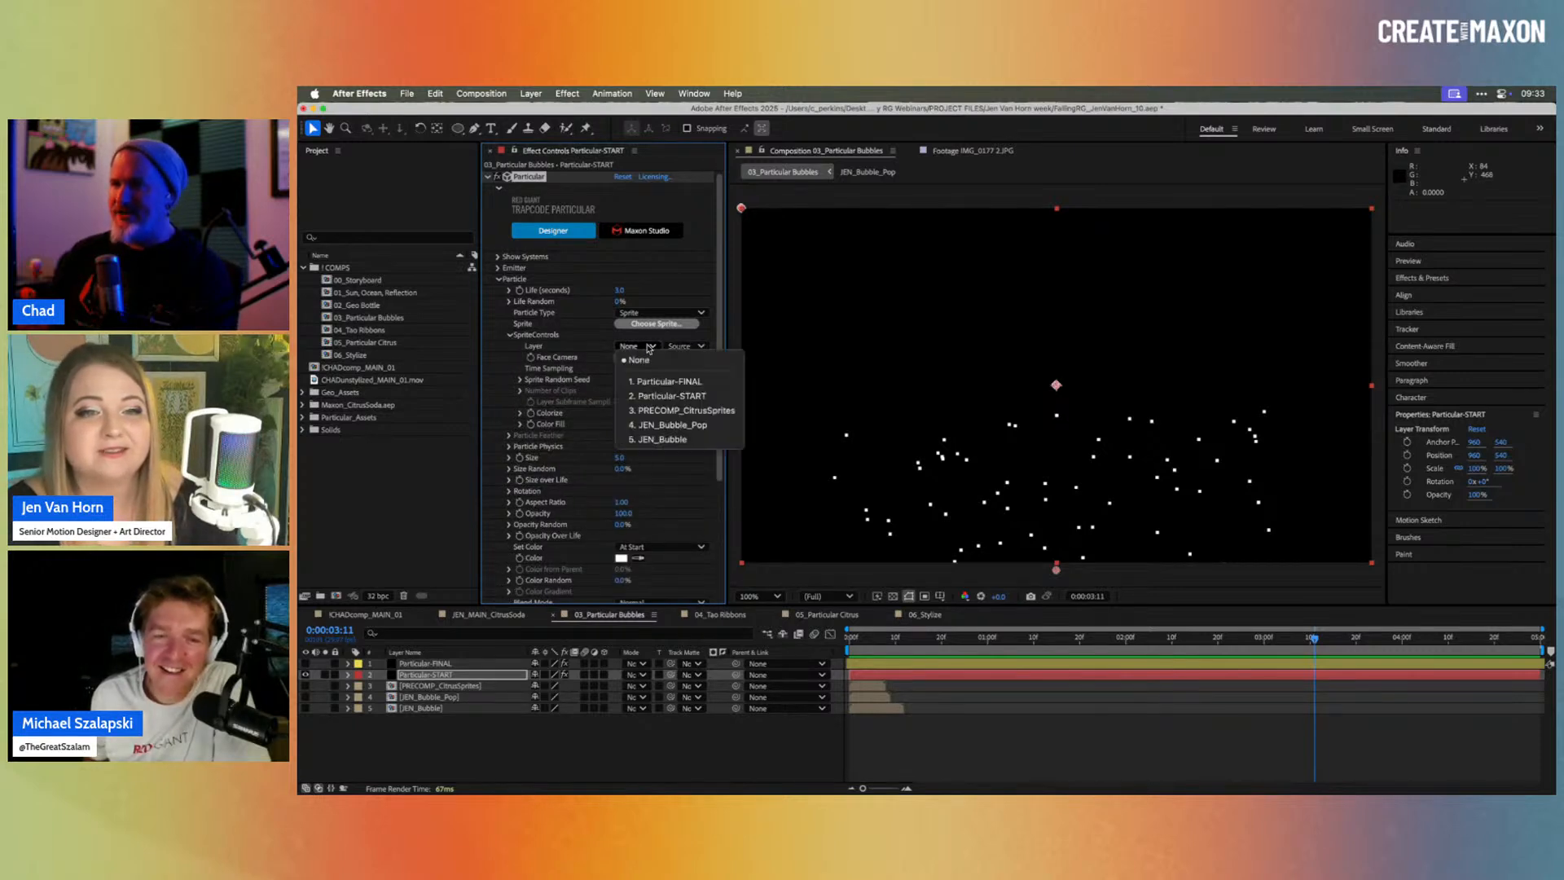
click(693, 441)
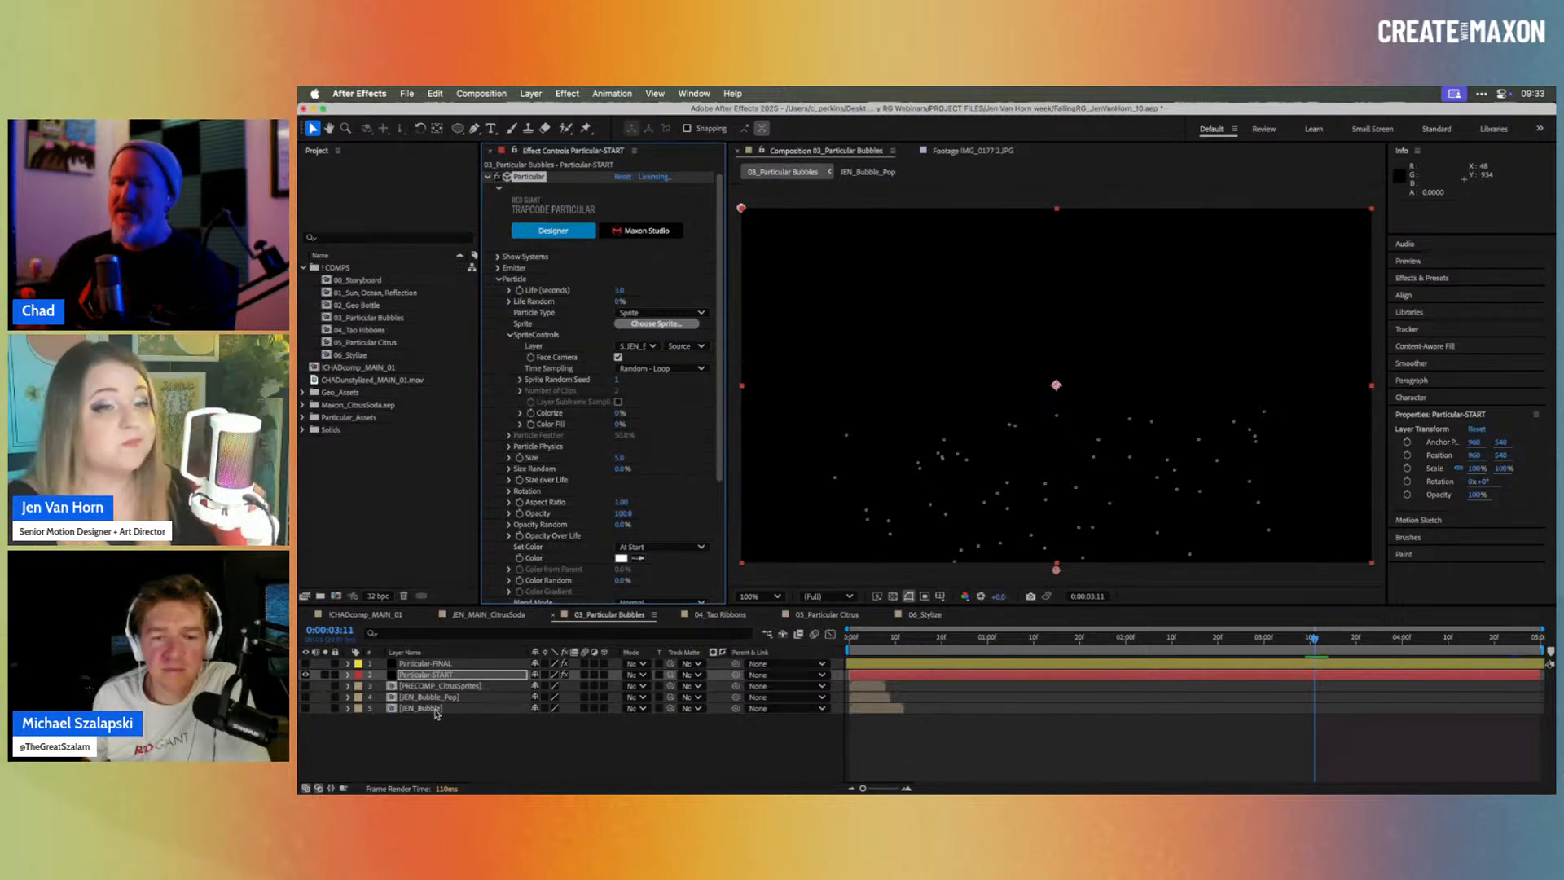
Step: Open the JEN_Bubble precomp, check its composition settings without changing them, and return to the 03_Particular Bubbles composition
click(437, 708)
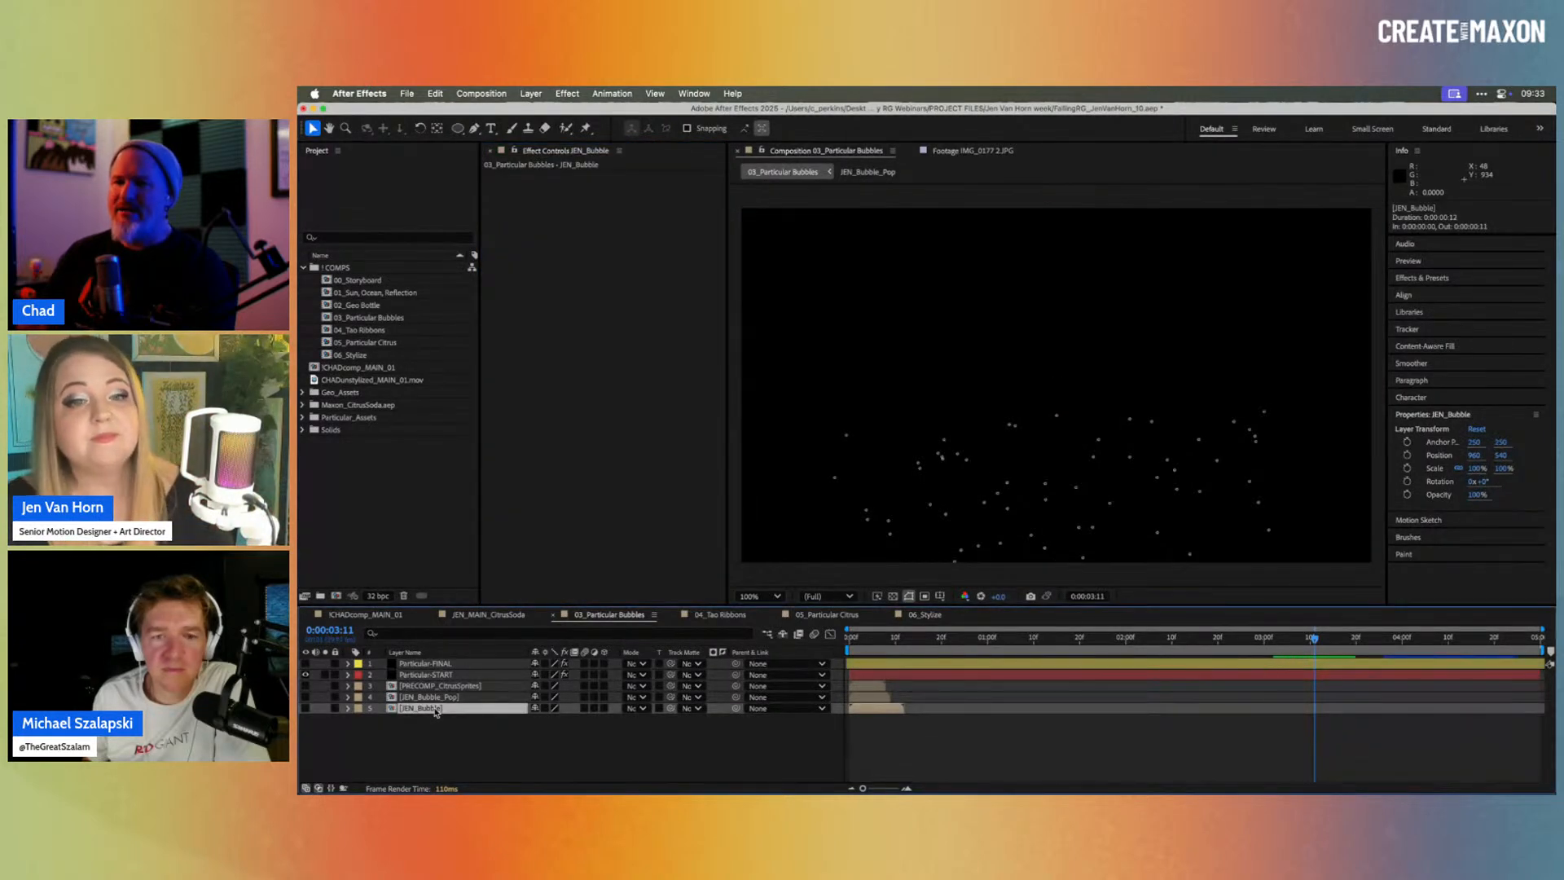
double_click(437, 707)
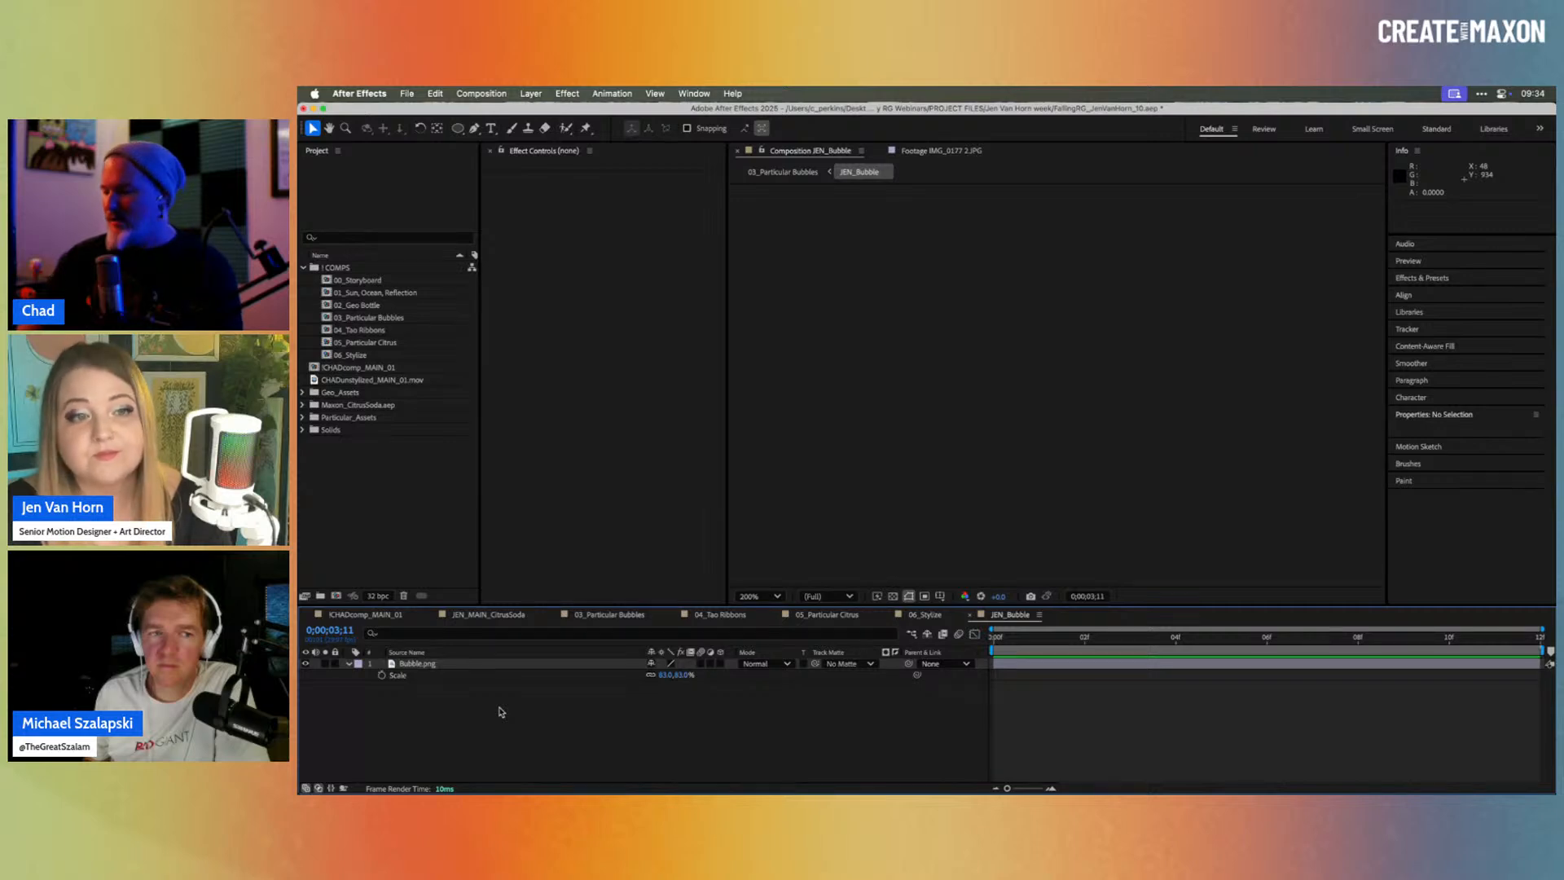
key(super+k)
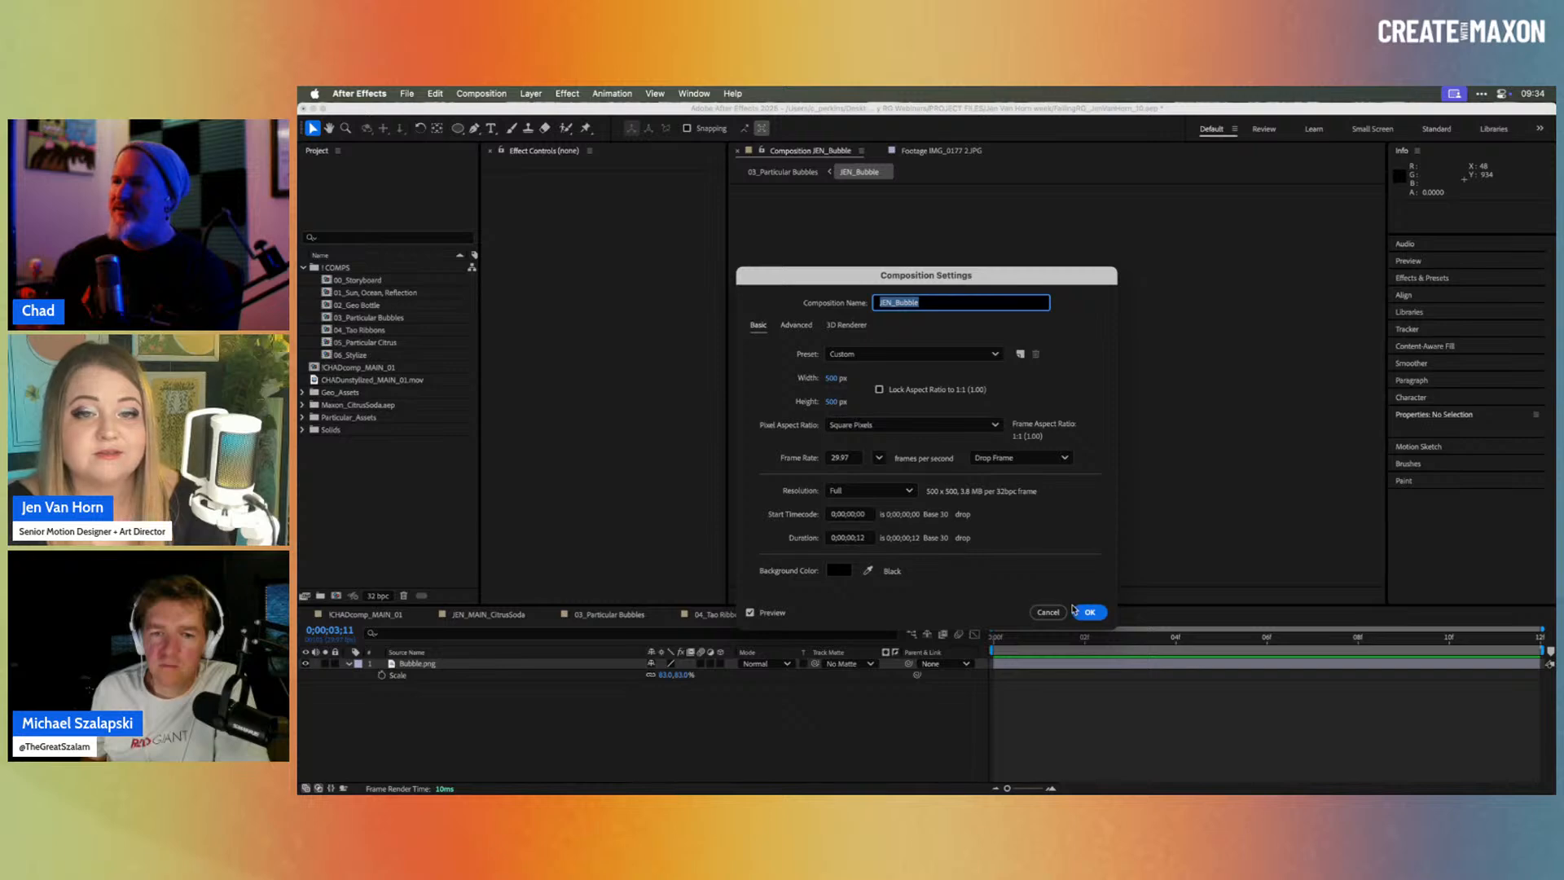
click(1048, 611)
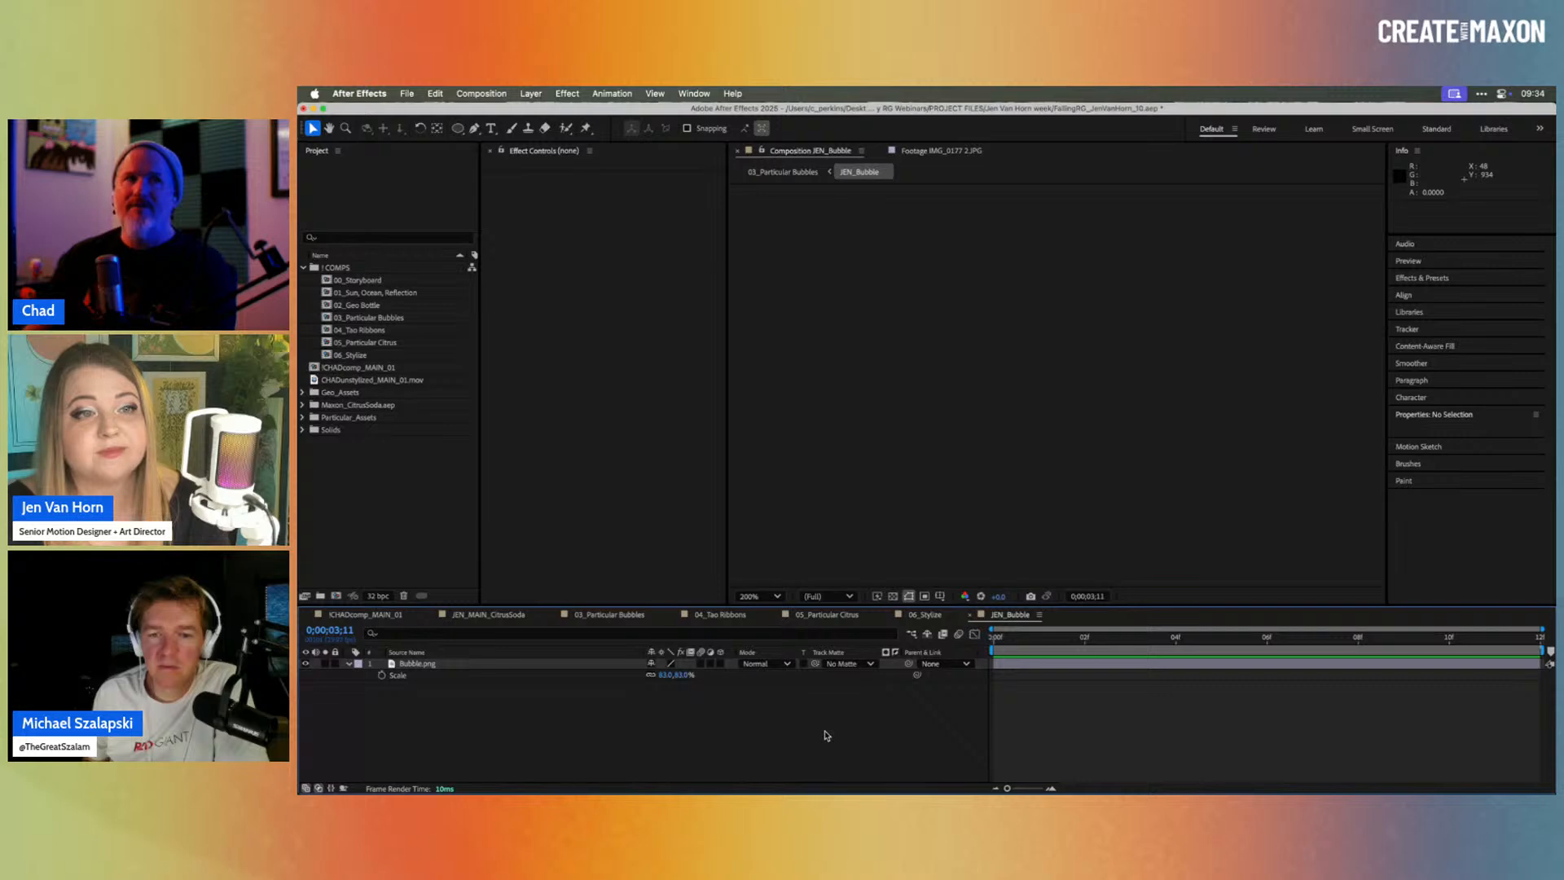
key(Tab)
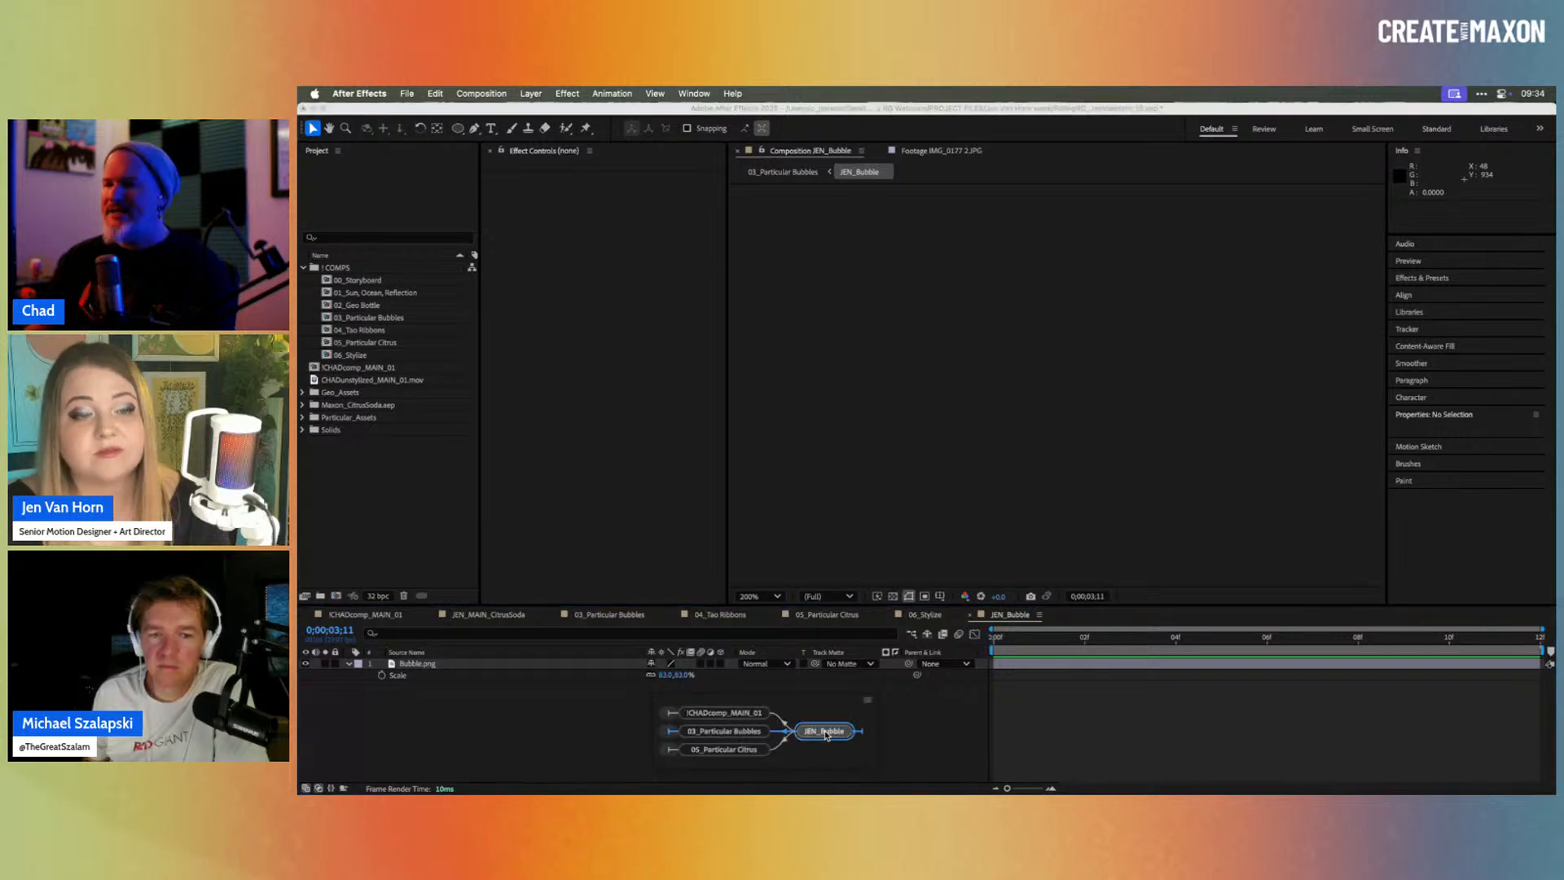
click(608, 705)
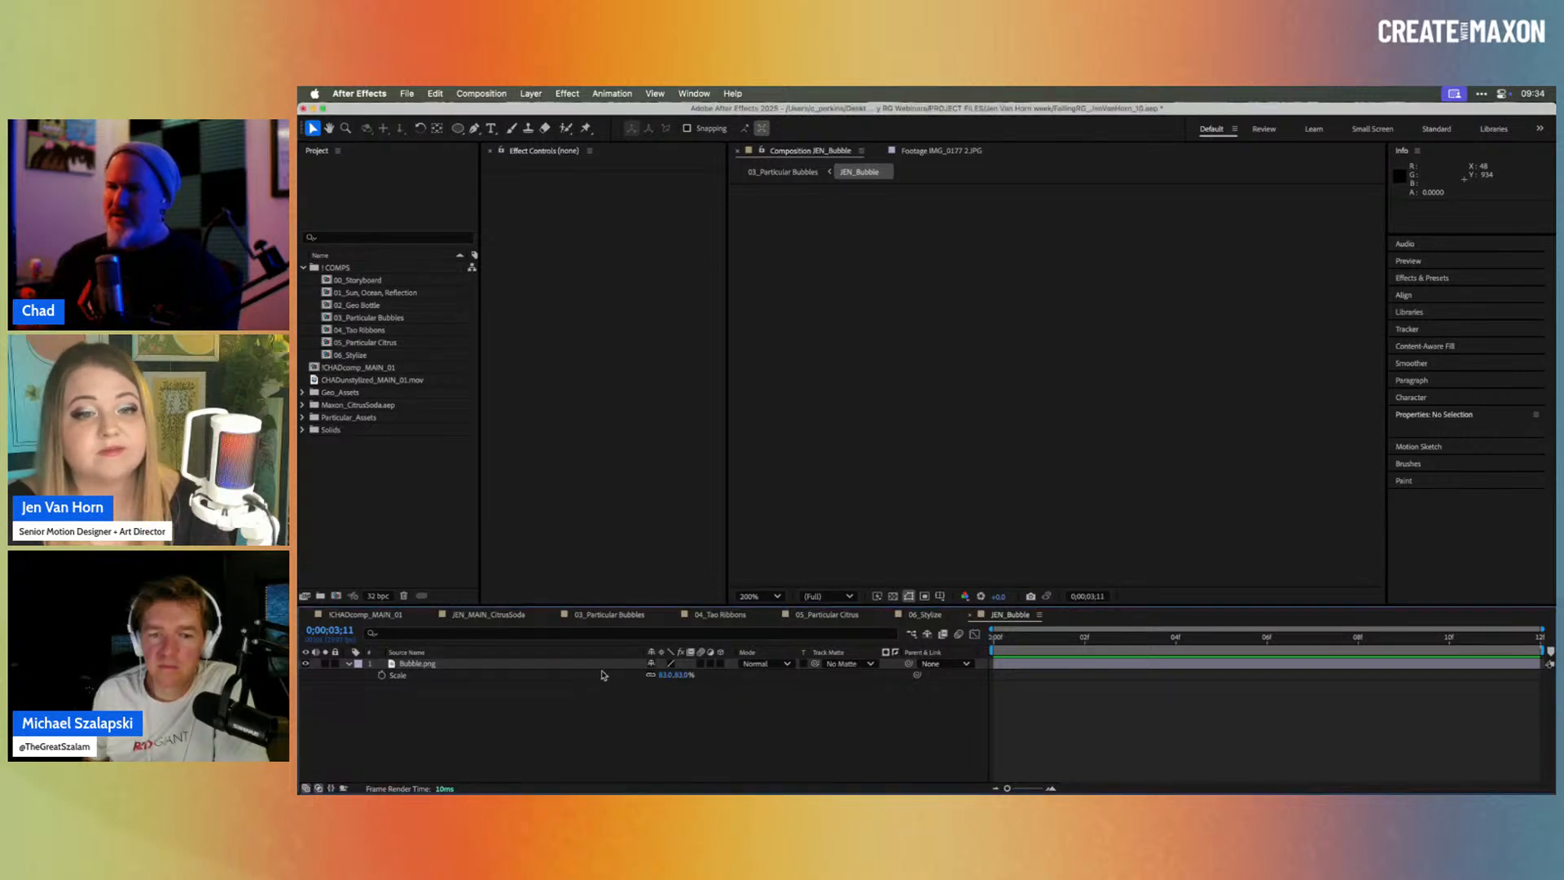
click(586, 617)
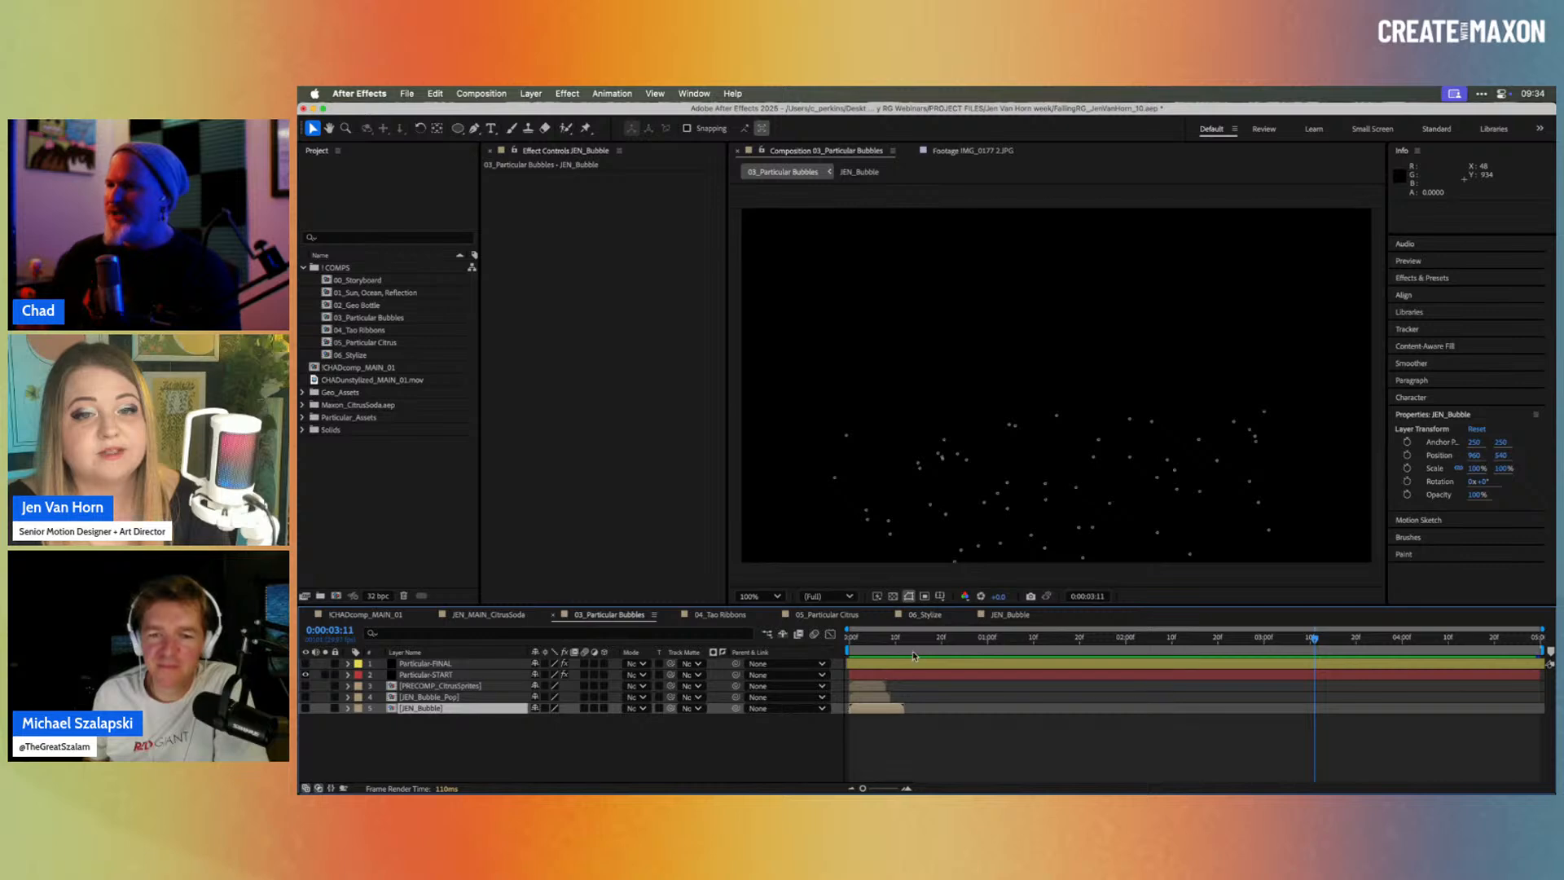
Step: On the Particular-START layer, raise the particle Size to about 61, scrub the animation, and set Size Random to about 60%
click(421, 675)
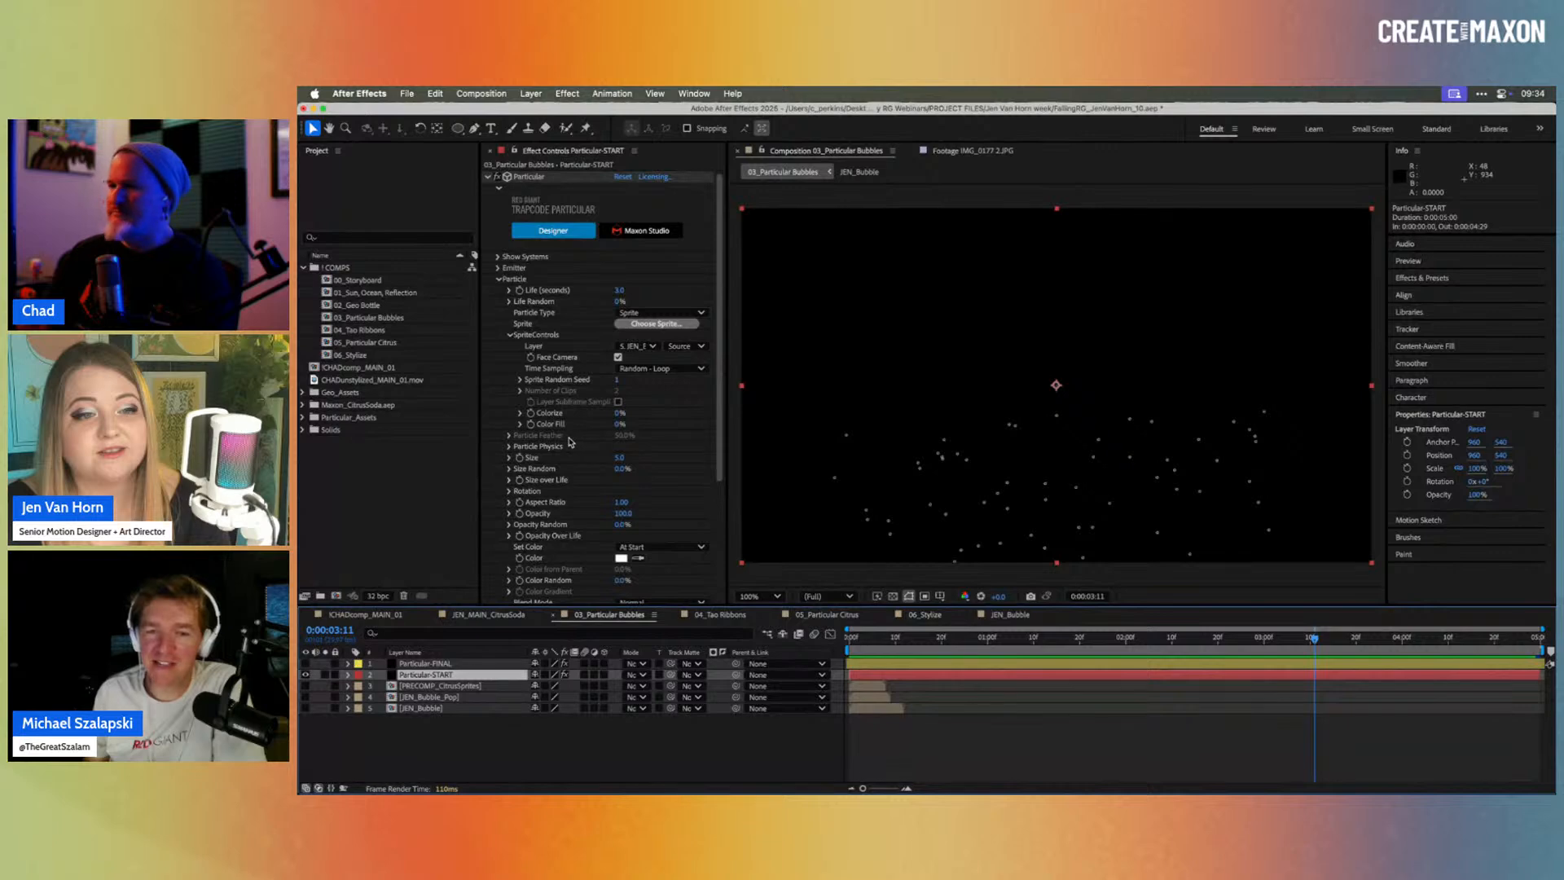
scroll(569, 442, down, 1)
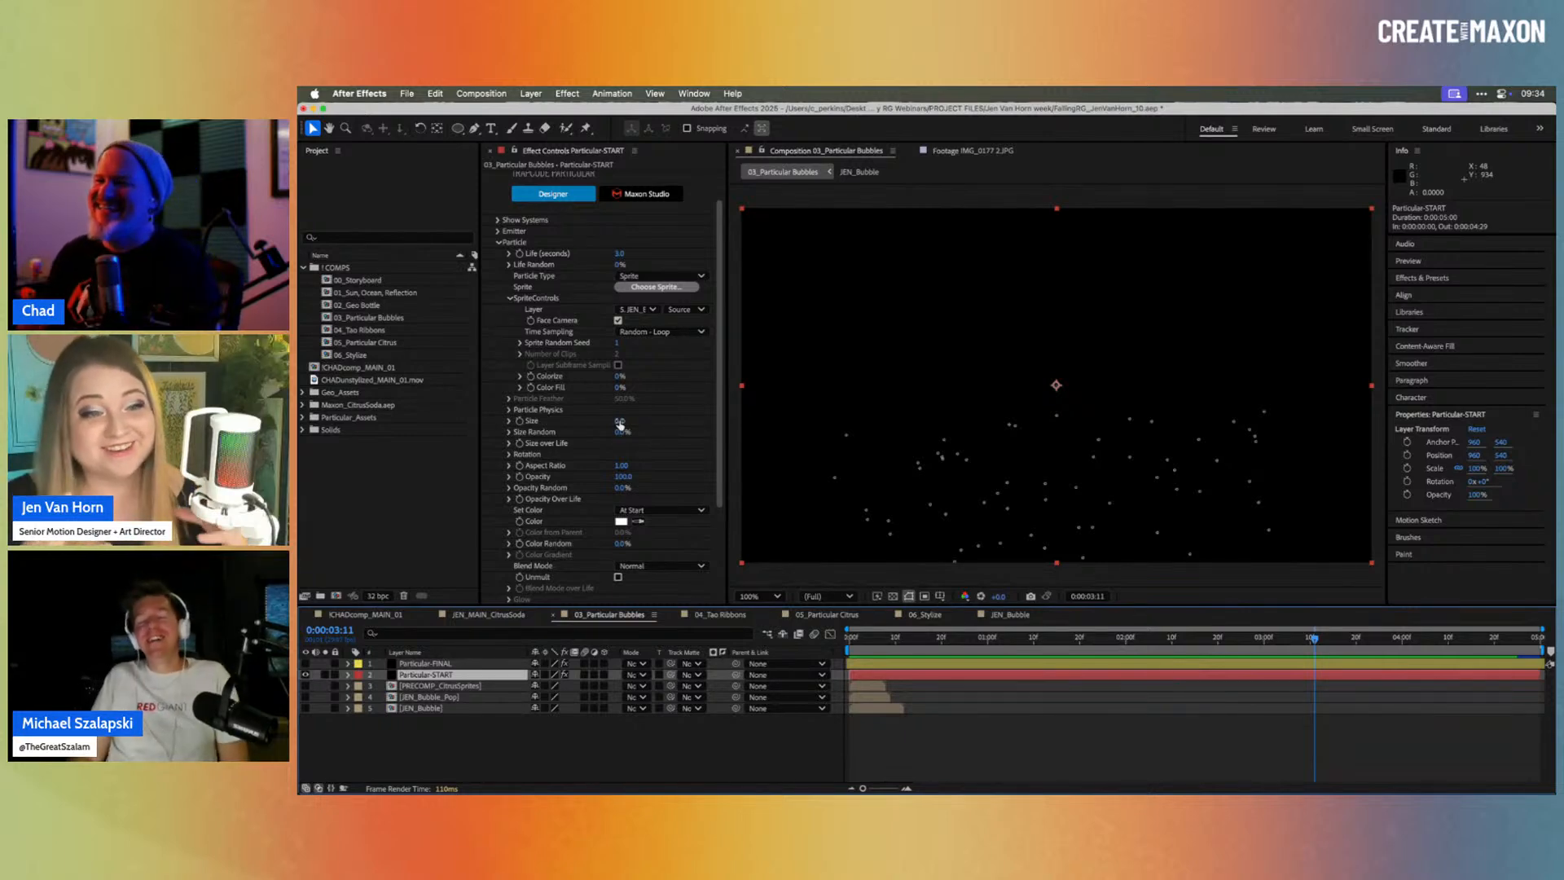
drag(619, 424, 651, 416)
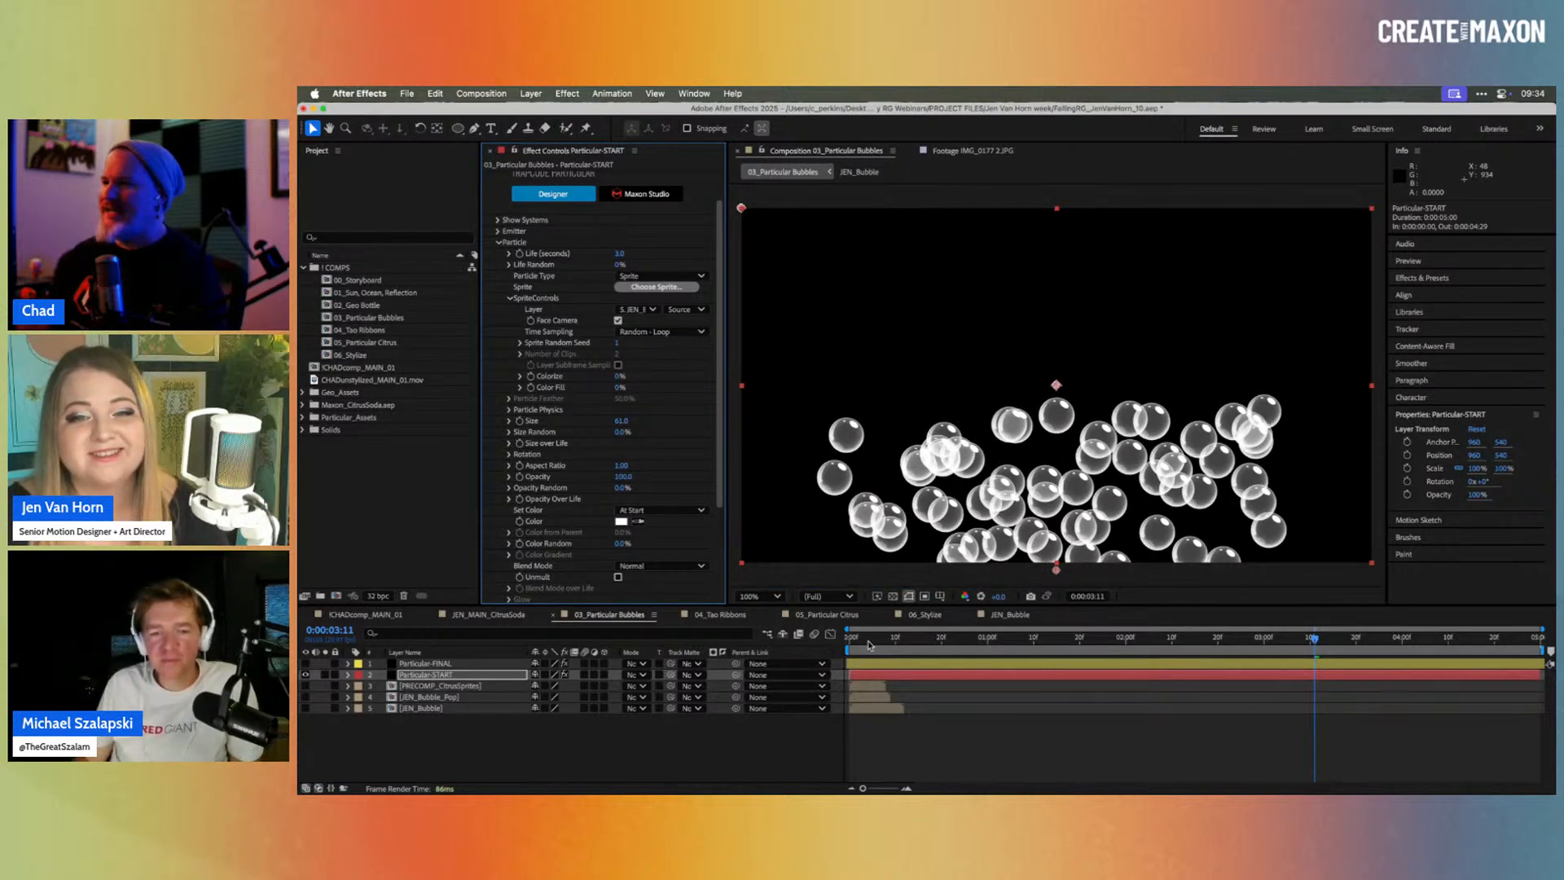
drag(869, 639, 1279, 663)
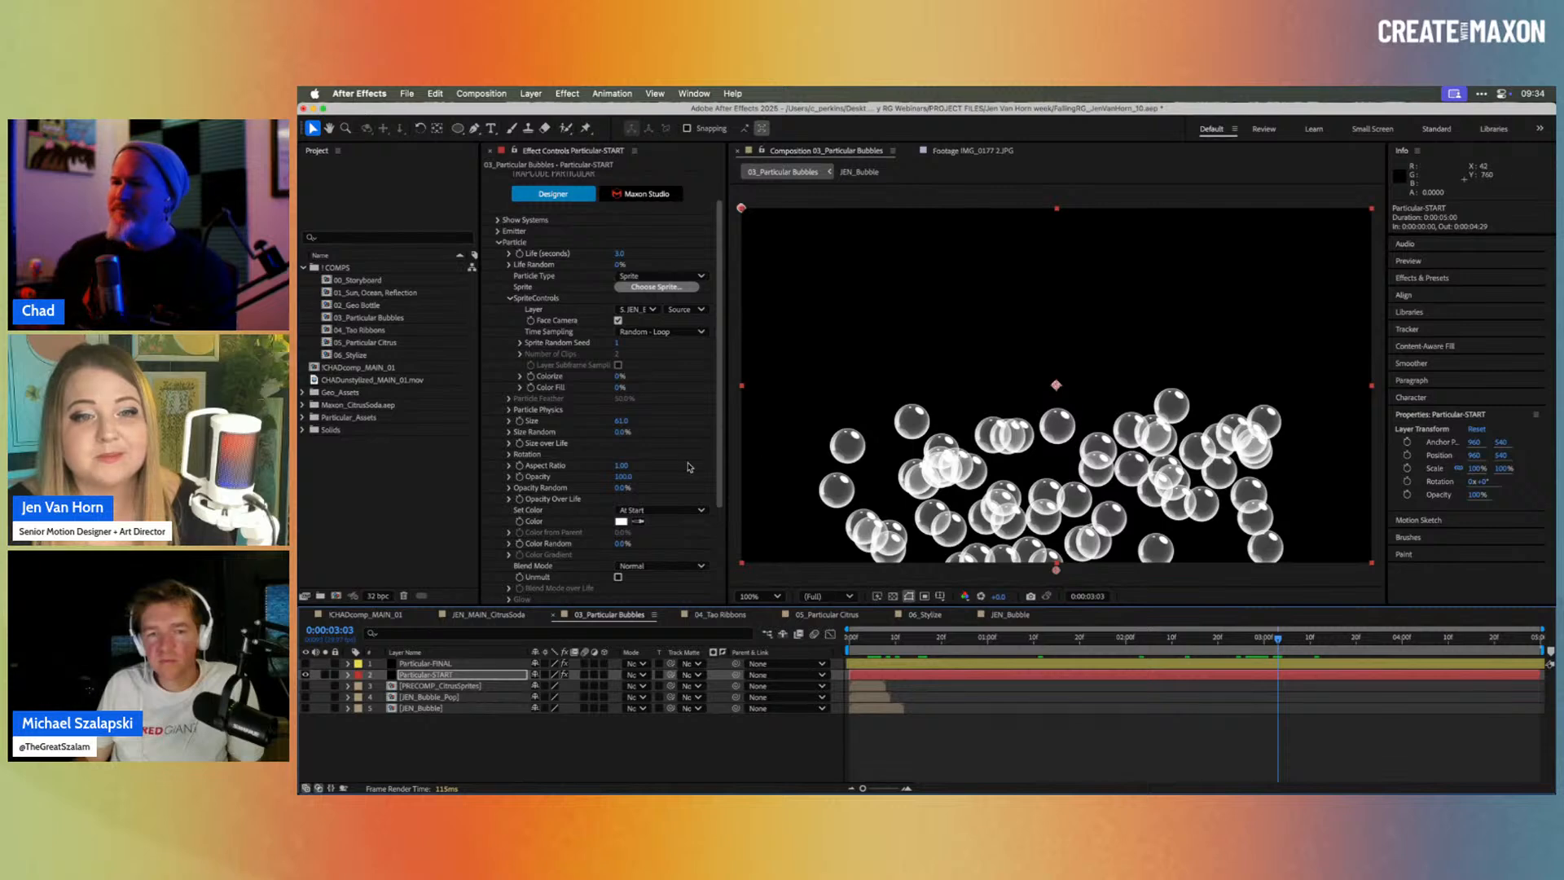
drag(620, 434, 665, 430)
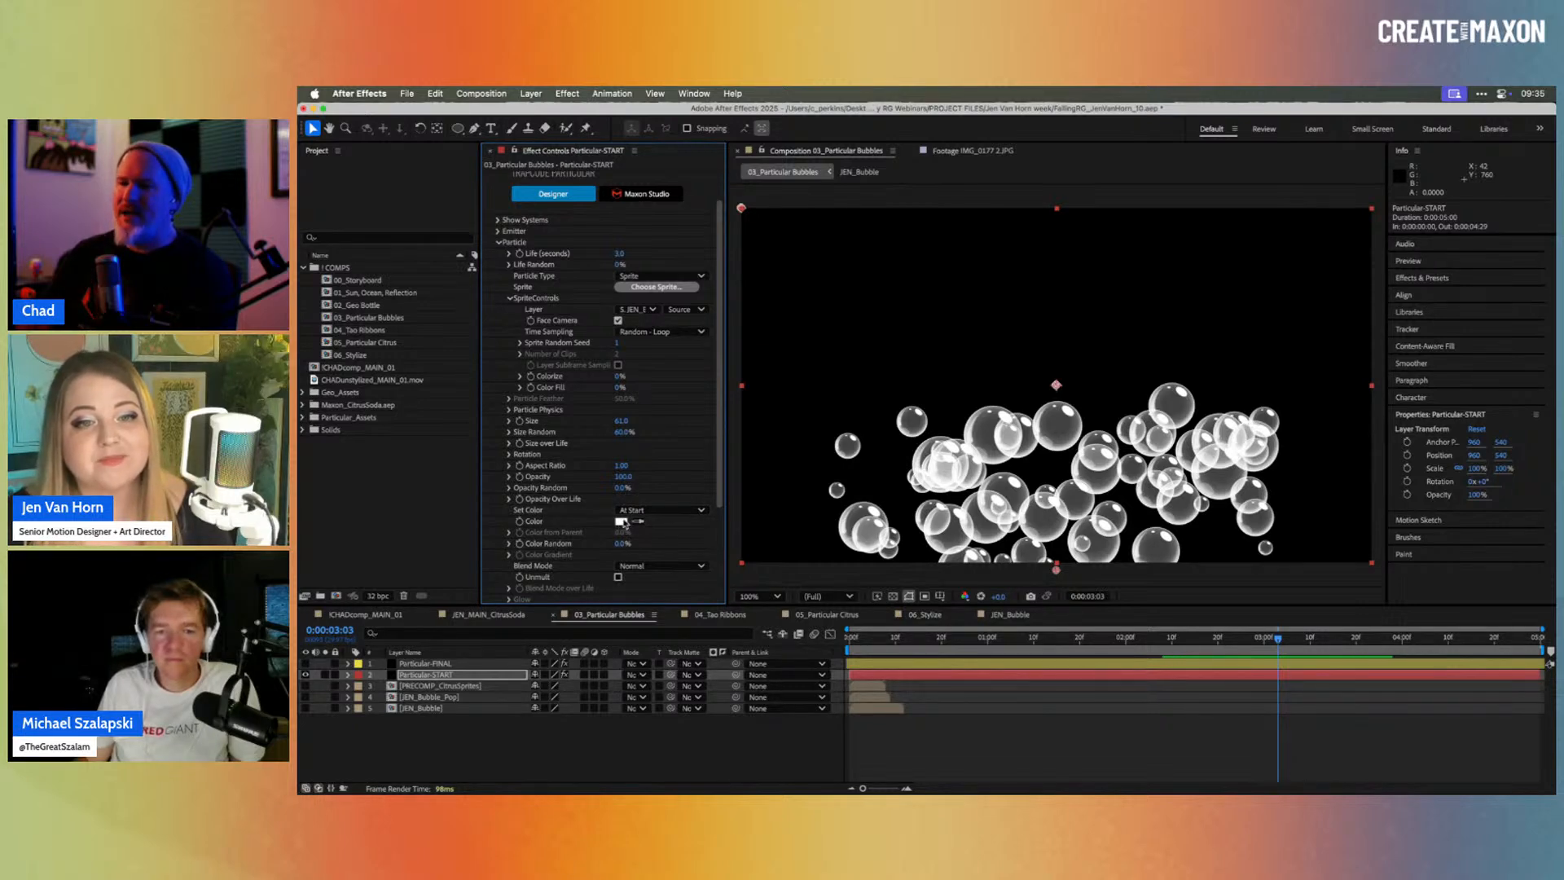
Step: Review the Set Color modes, keep At Start, pick a light blue particle color and set the sprite's Colorize to 100%
click(660, 513)
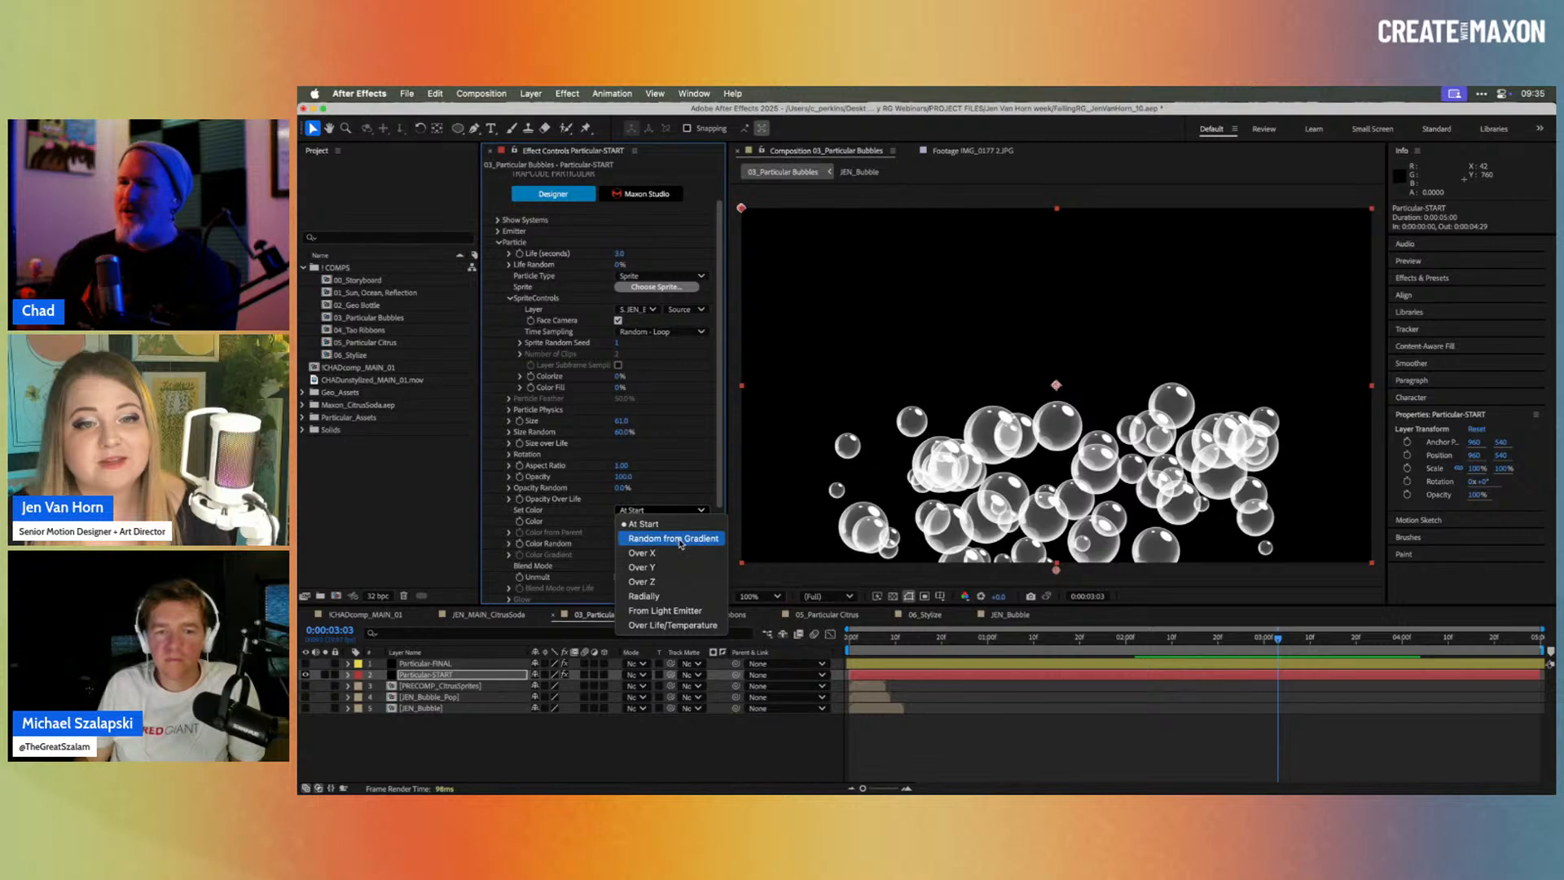
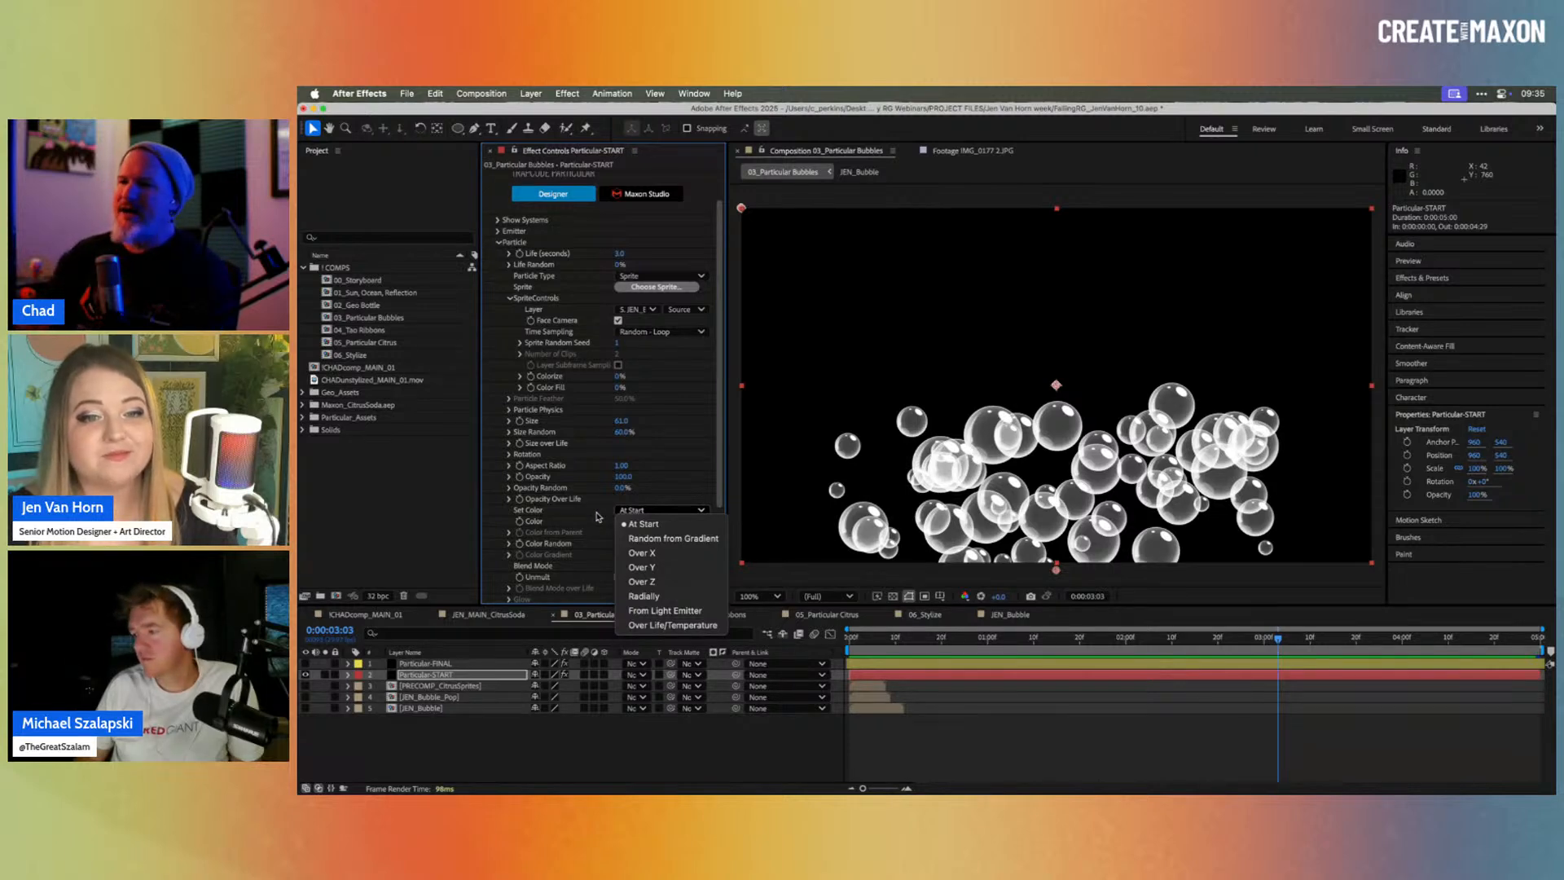
click(597, 517)
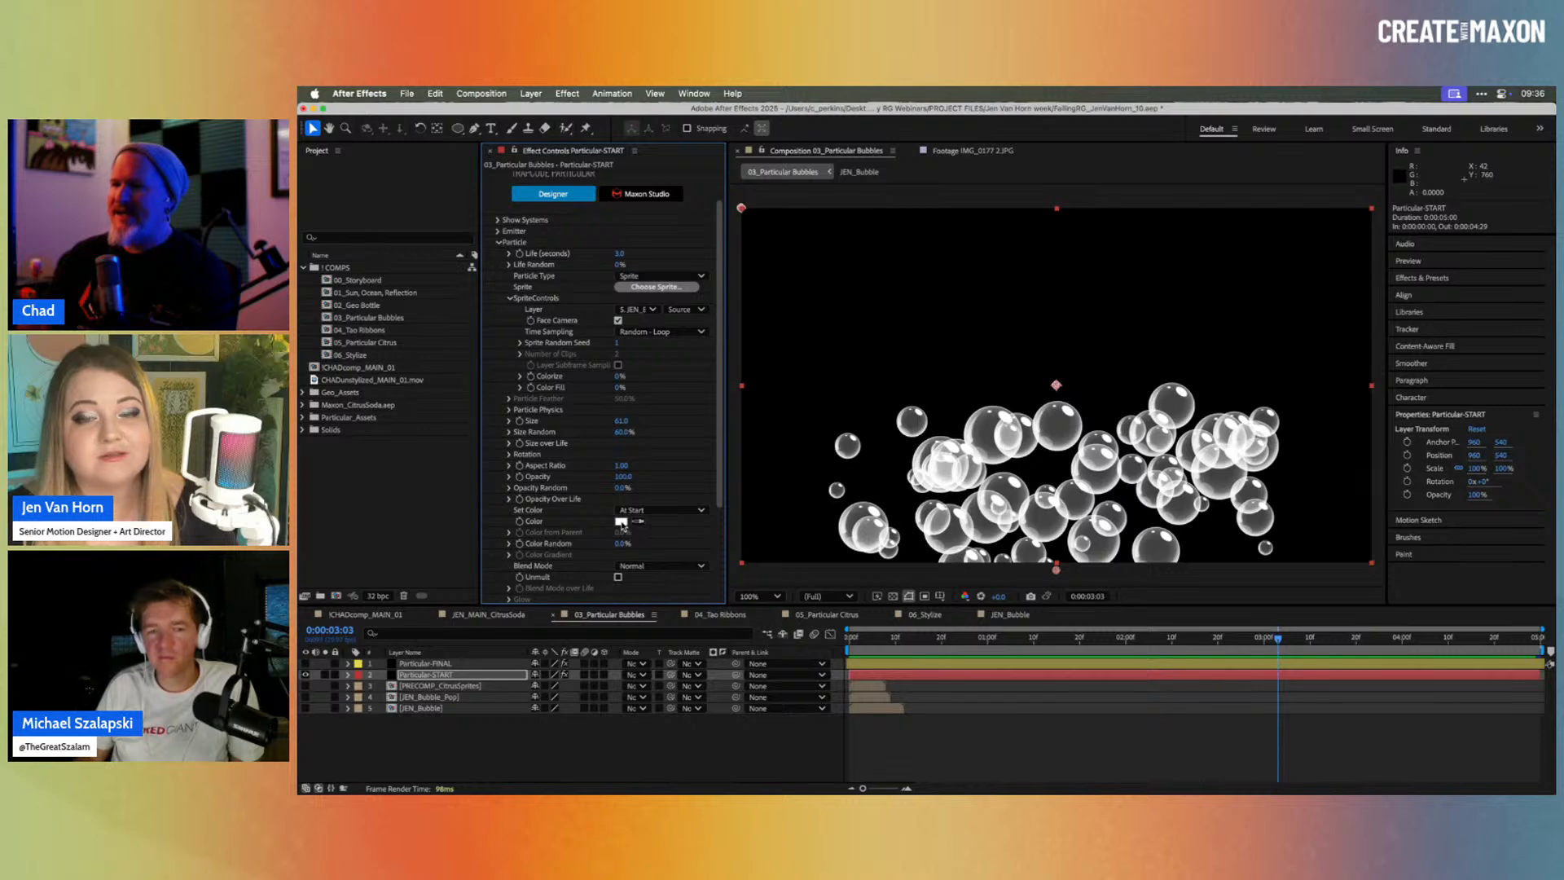
click(621, 522)
click(966, 446)
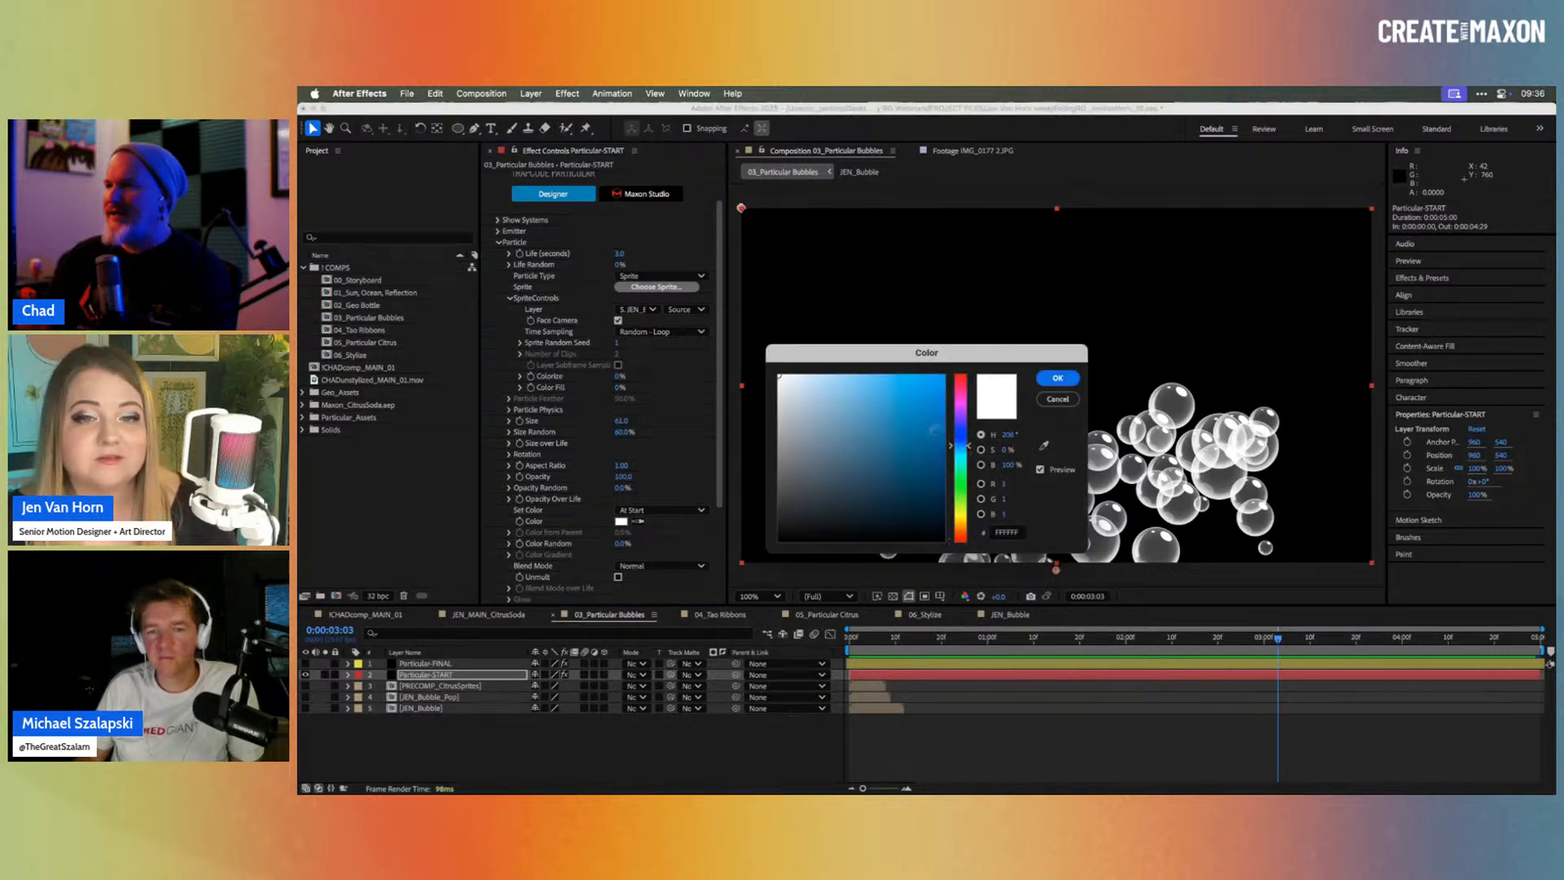
click(819, 371)
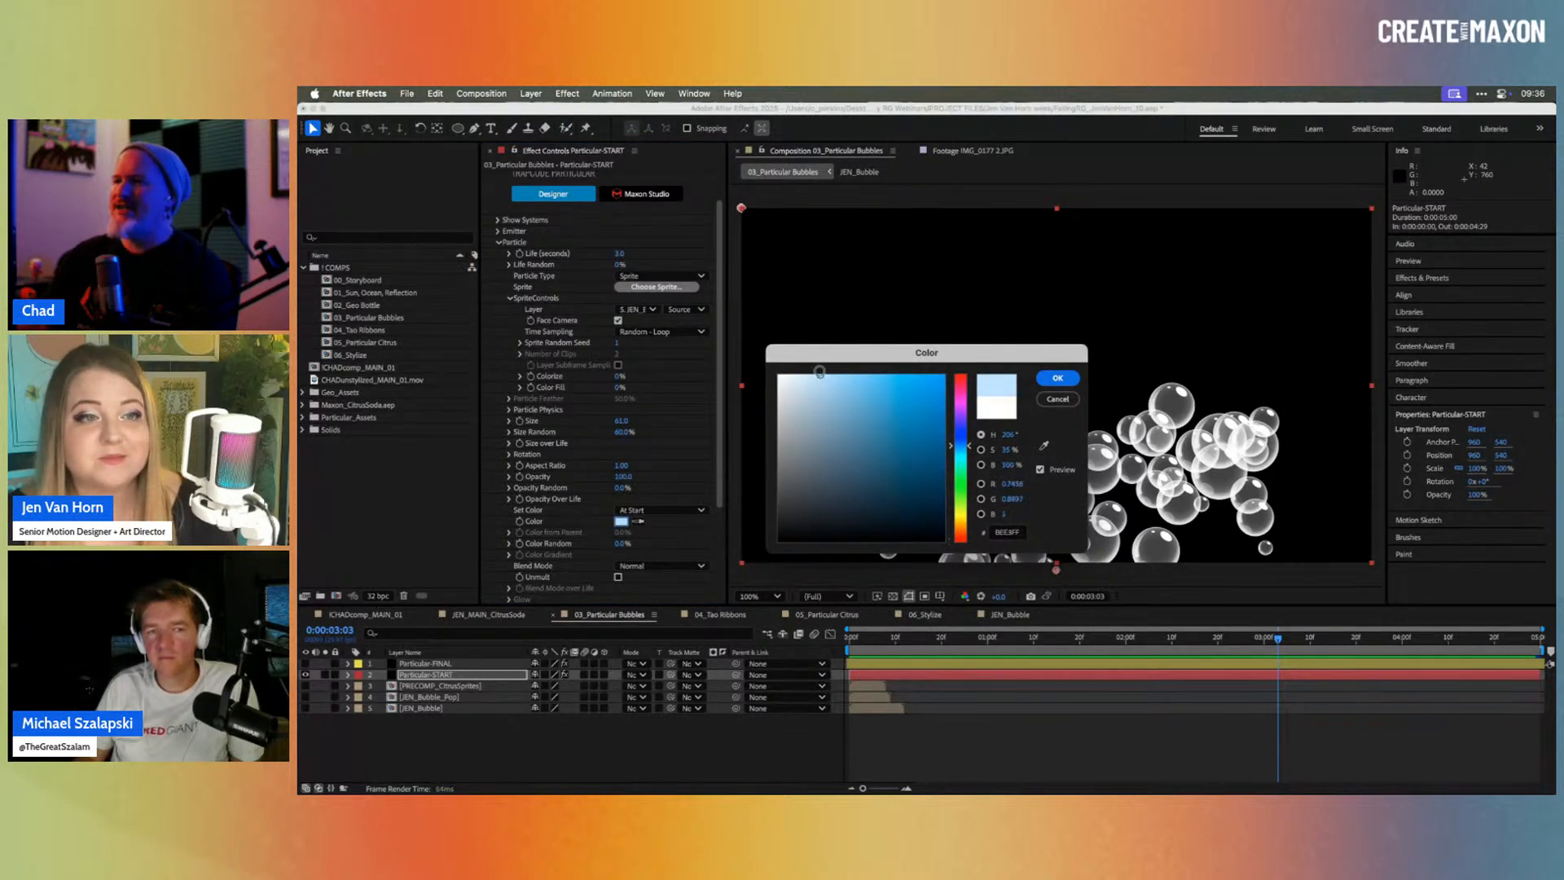
click(1058, 379)
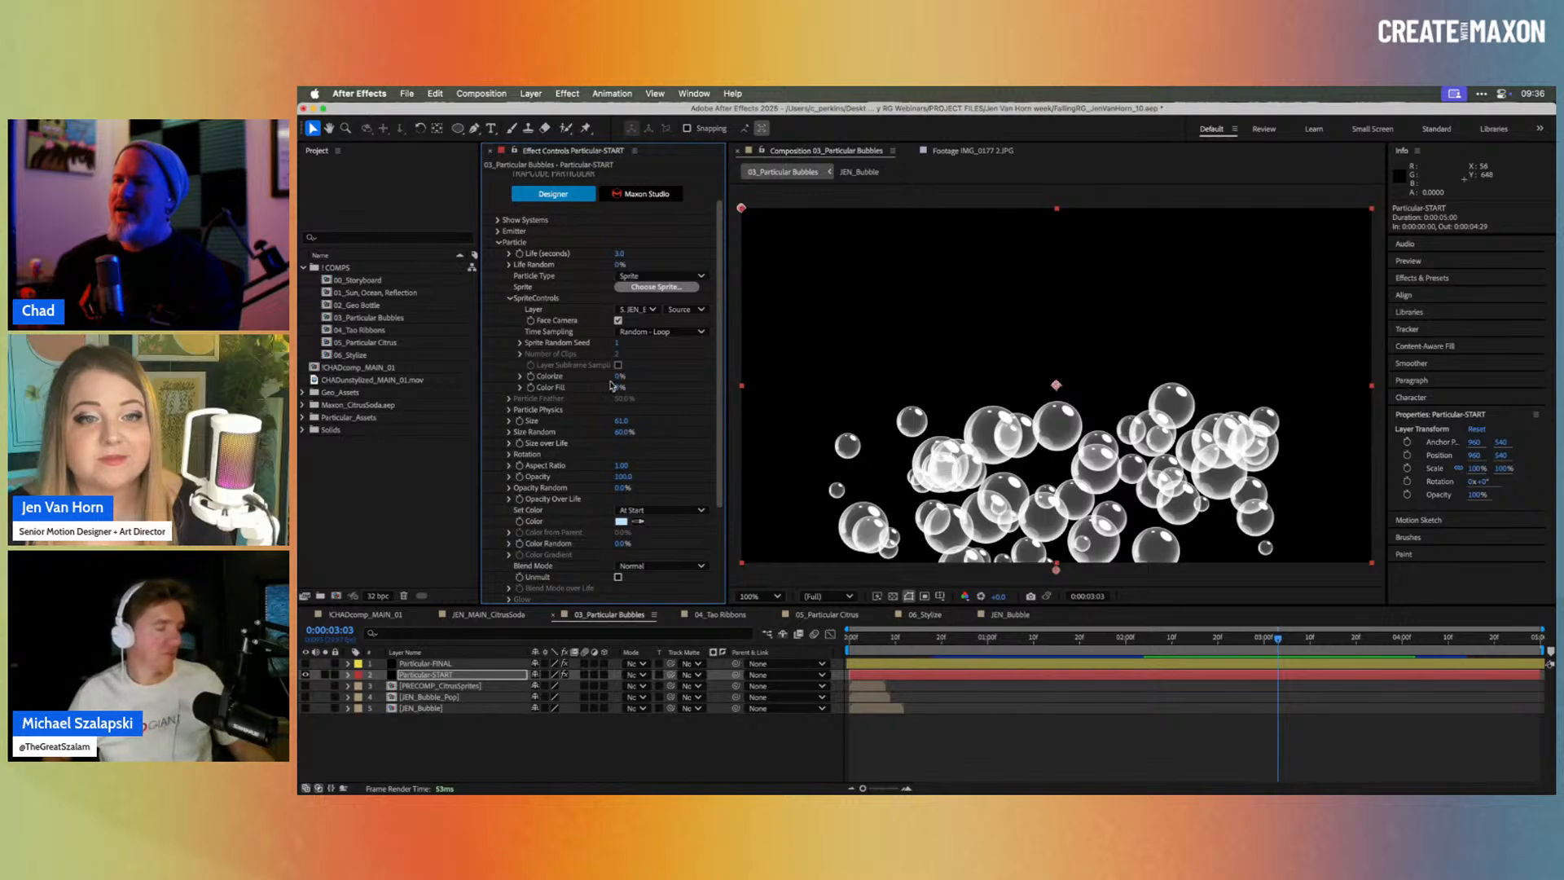
drag(619, 376, 732, 384)
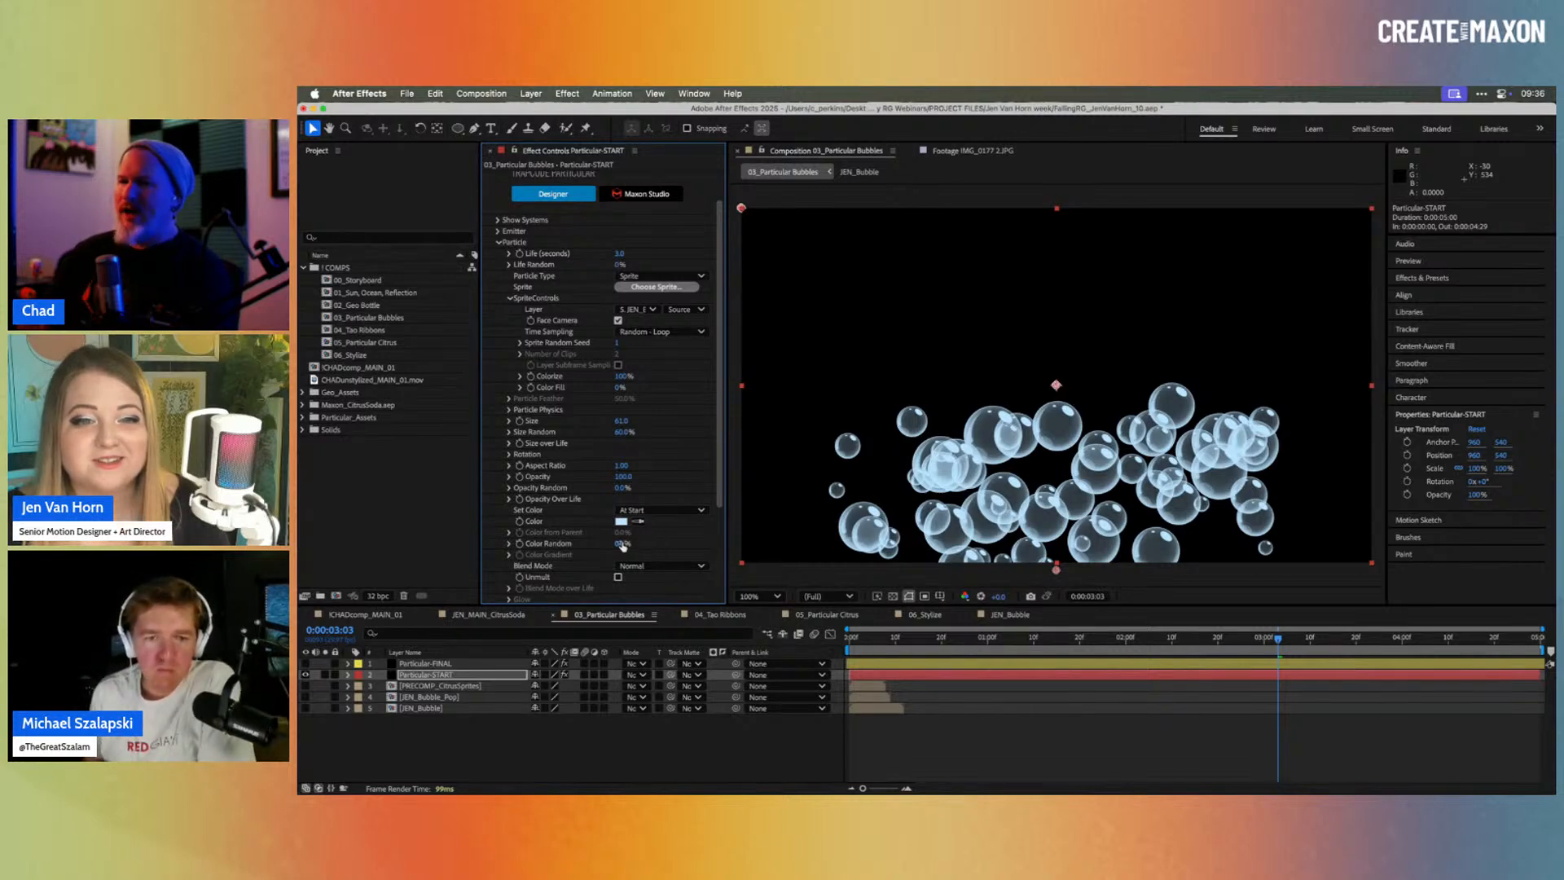
Step: Set the particles' Color Random to 10% and Opacity Random to about 62%
drag(624, 543, 660, 537)
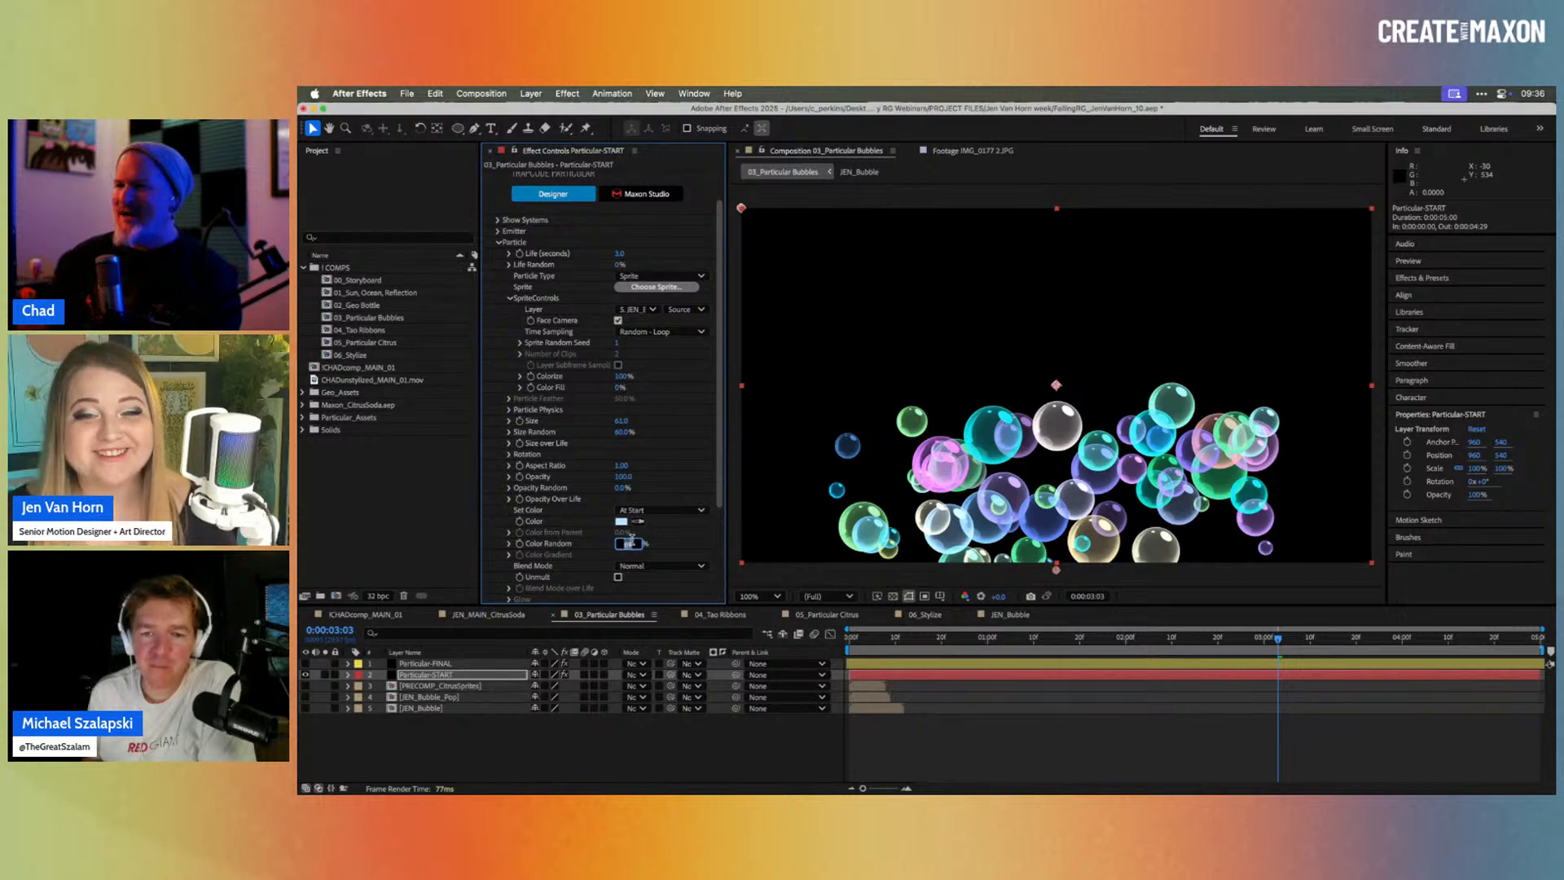
key(Return)
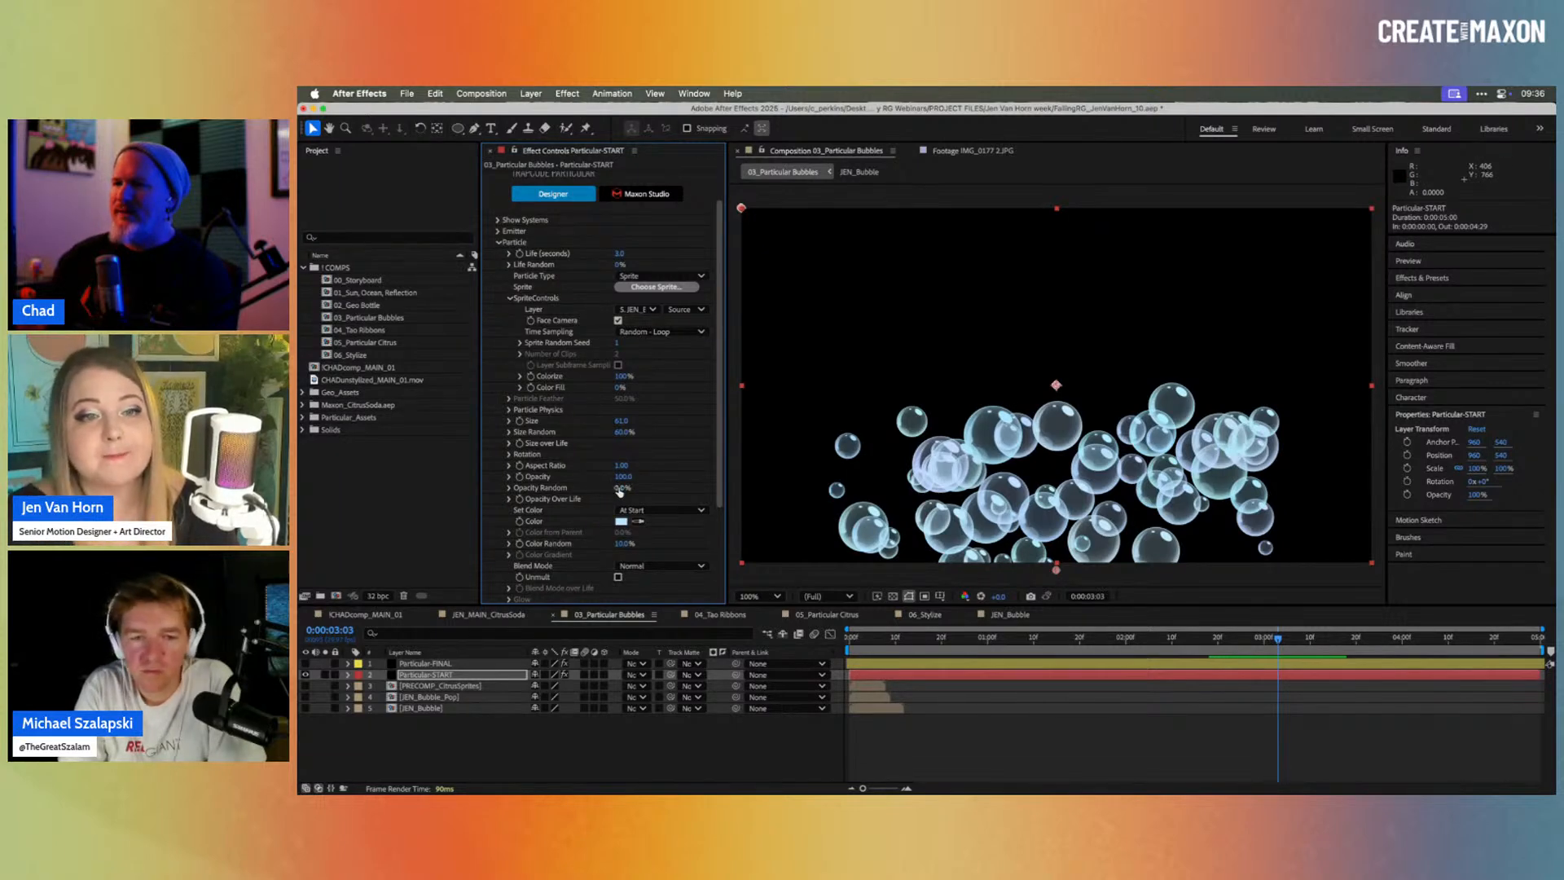
drag(624, 487, 656, 485)
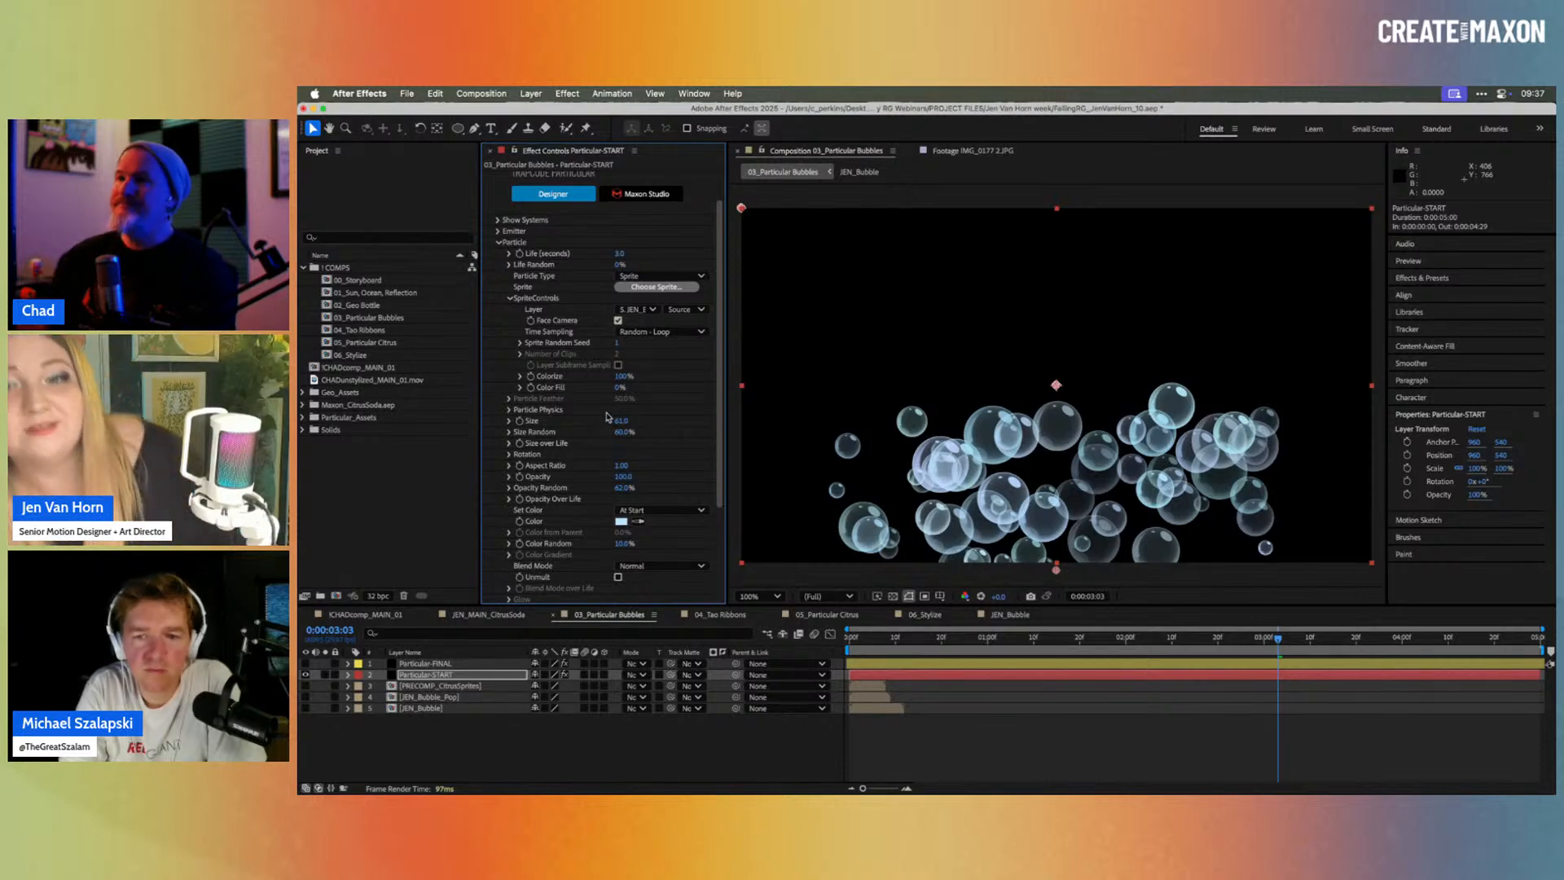
Step: Try a deeper emitter with Emitter Size Y at about 512, restore it to 1, and return to the particle settings
click(499, 232)
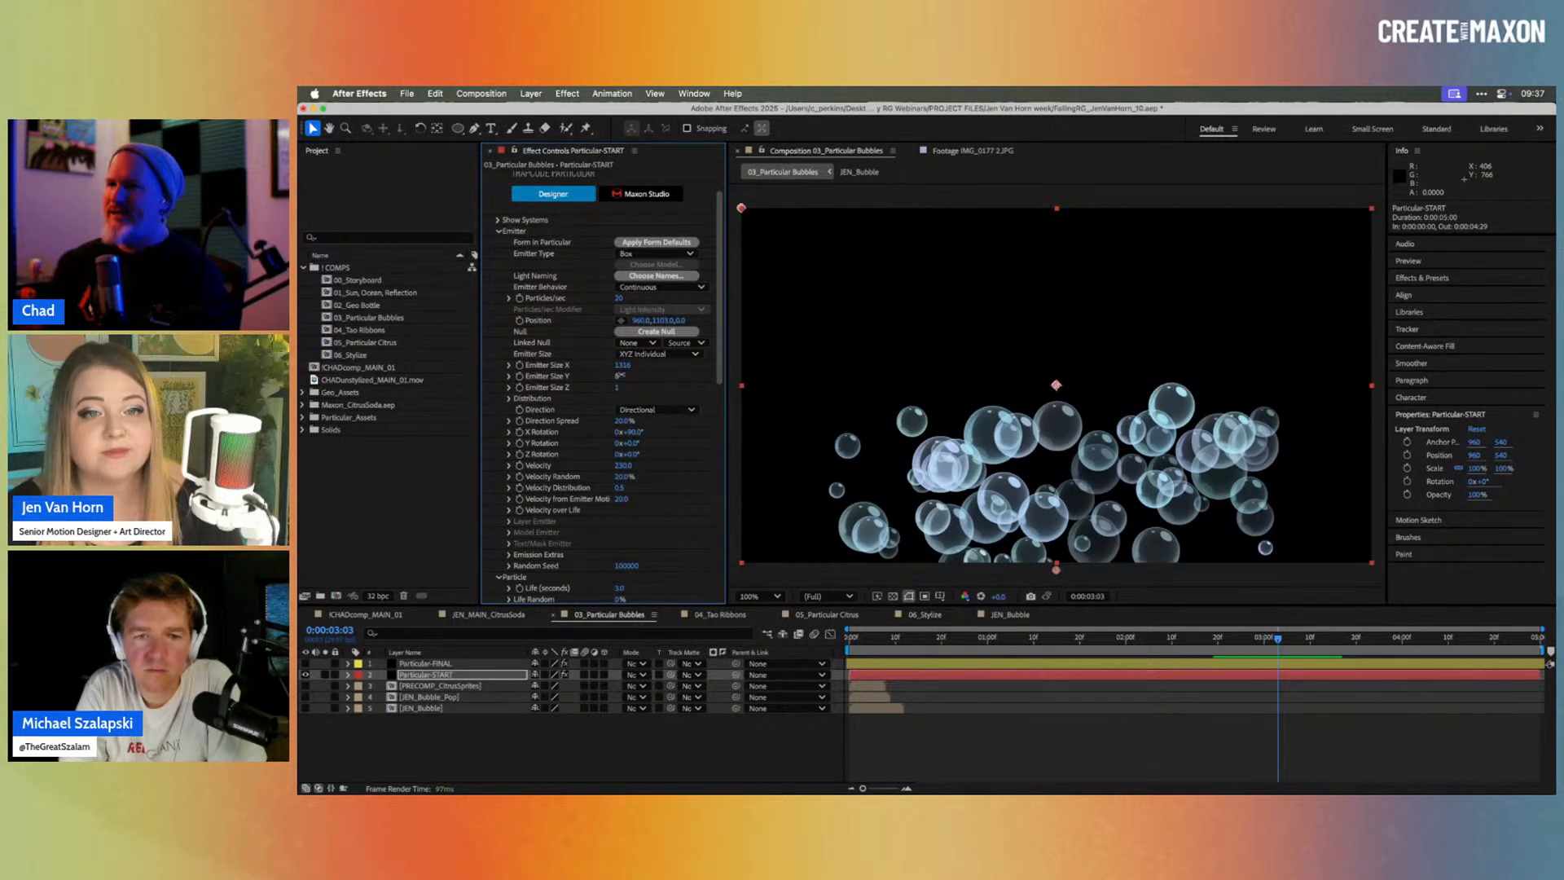
drag(623, 374, 640, 374)
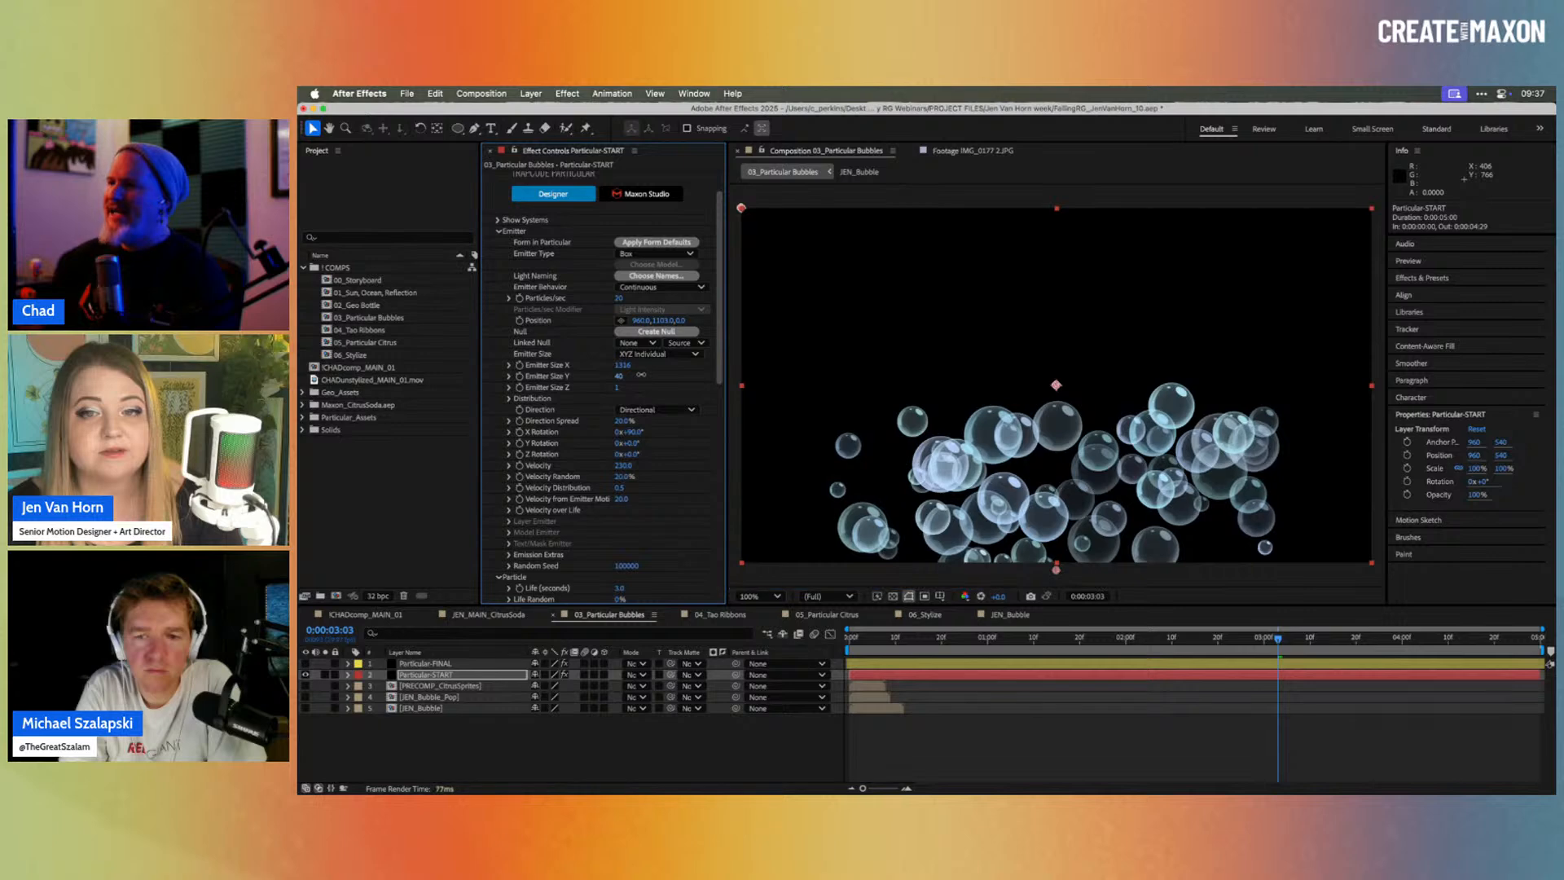
drag(777, 377, 777, 377)
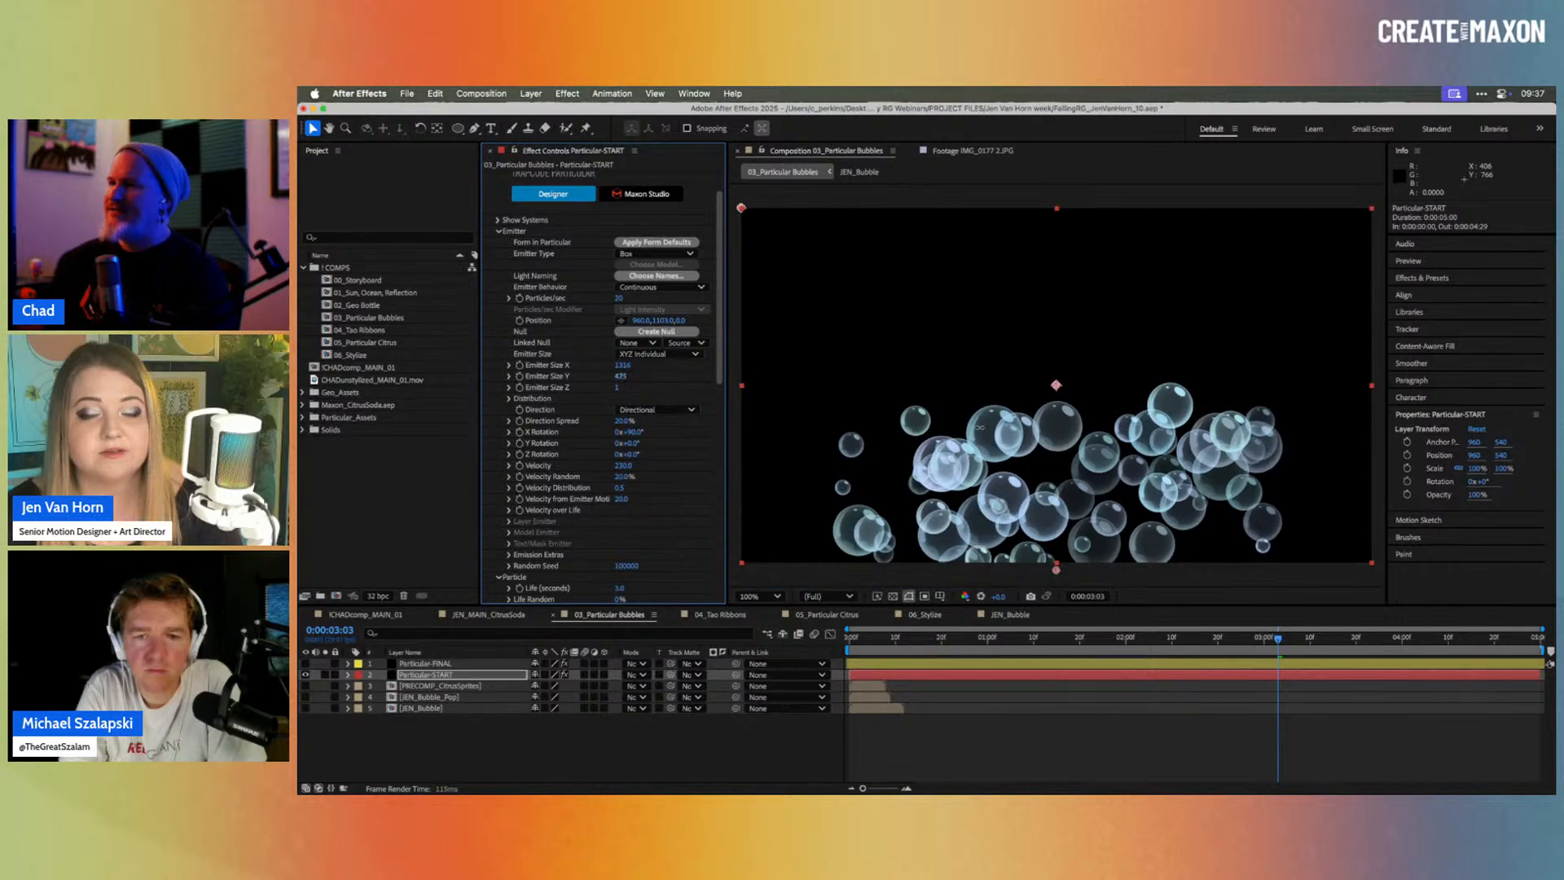
drag(980, 427, 1002, 430)
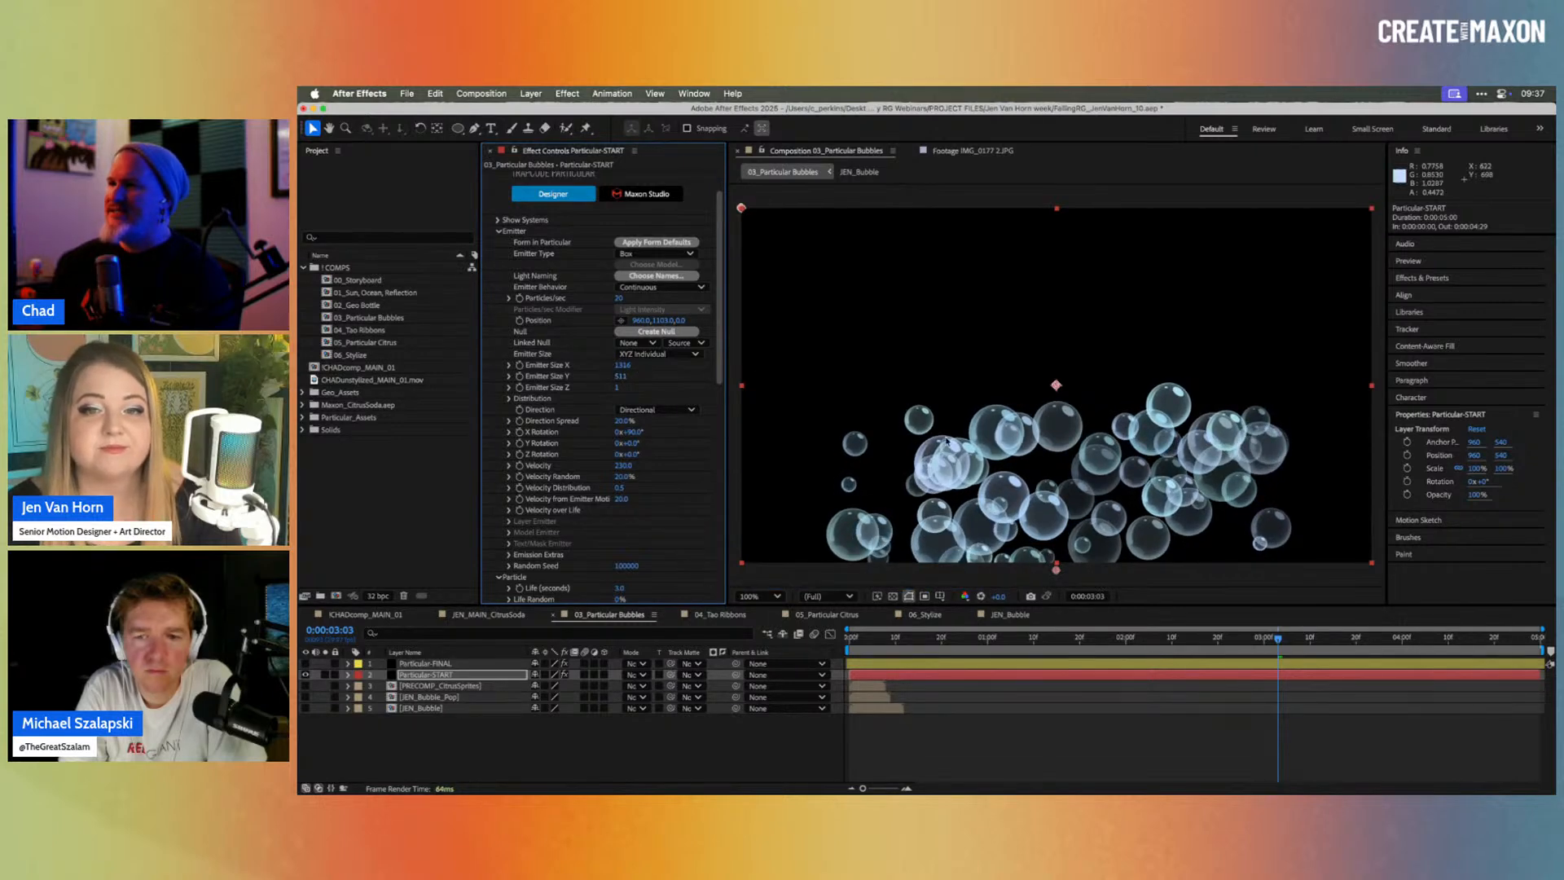
drag(622, 383, 683, 402)
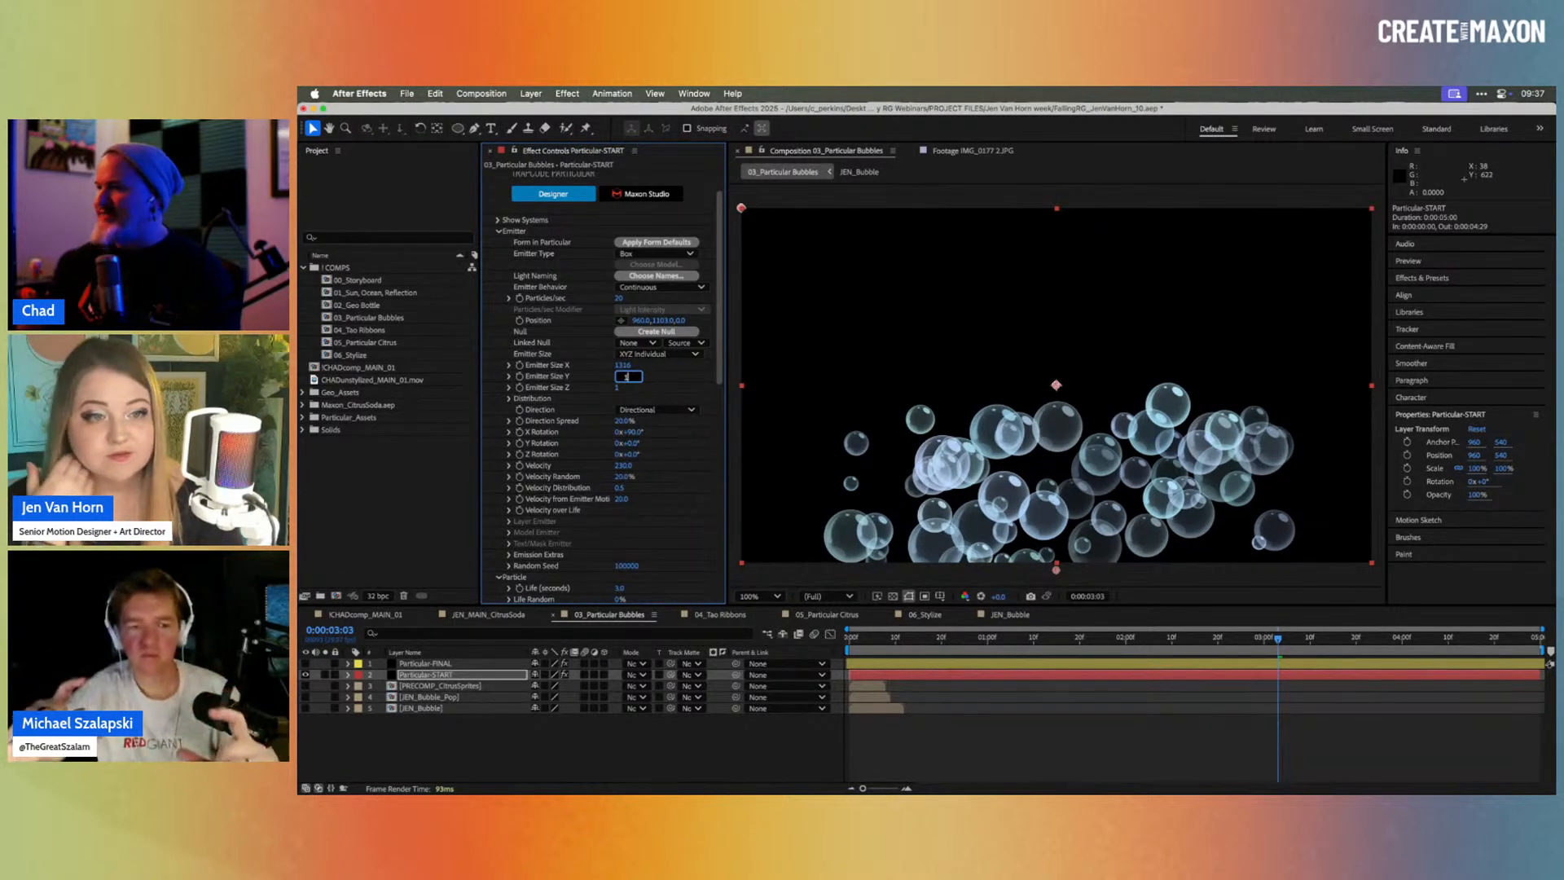
text(1)
key(Return)
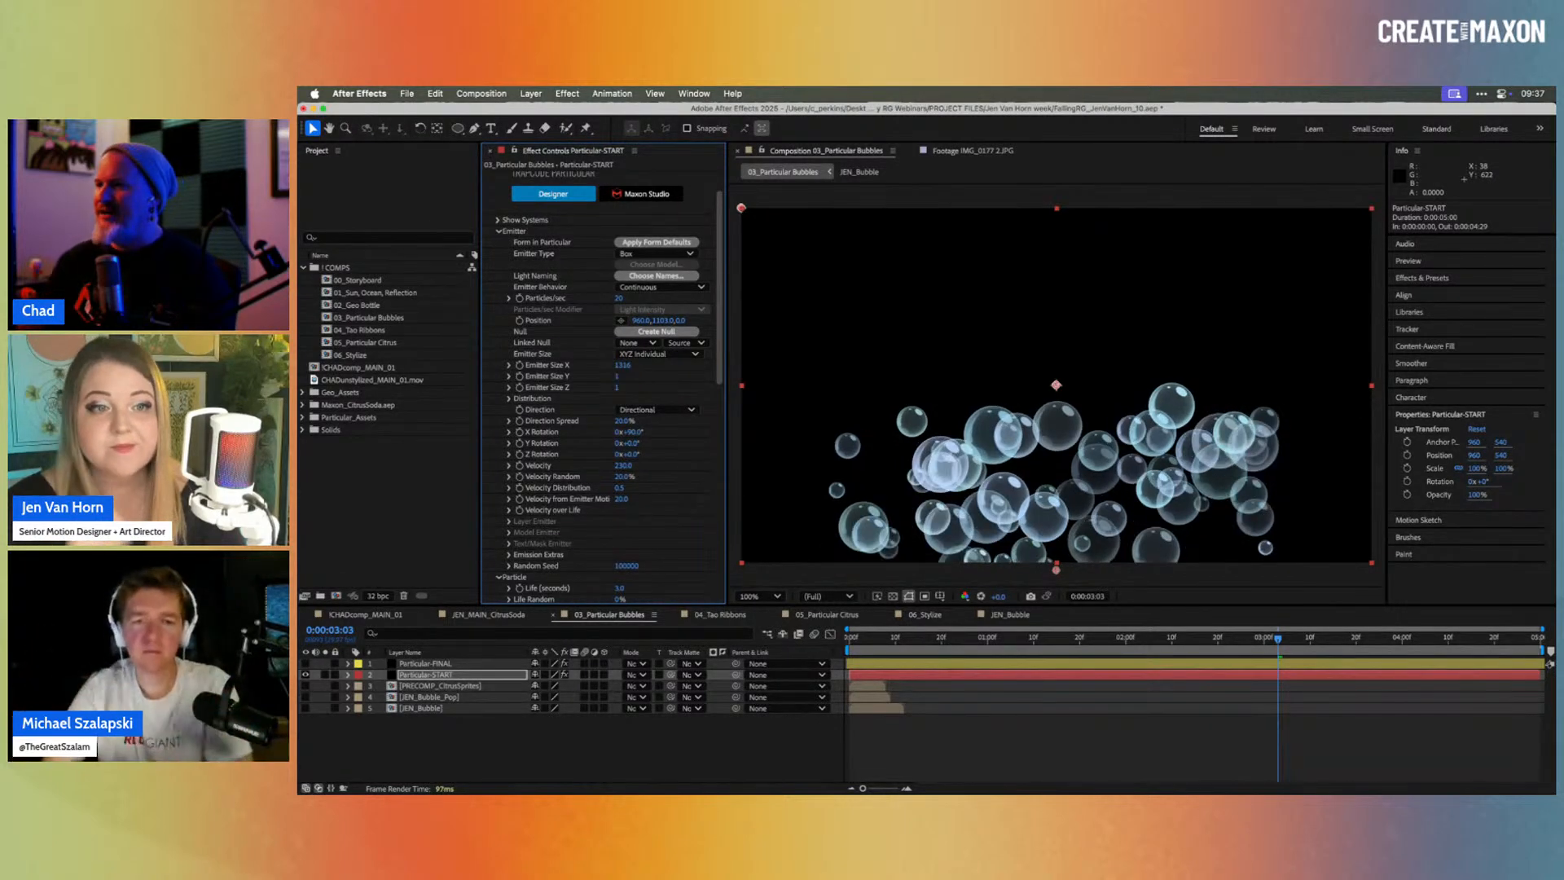
click(497, 230)
scroll(574, 457, down, 2)
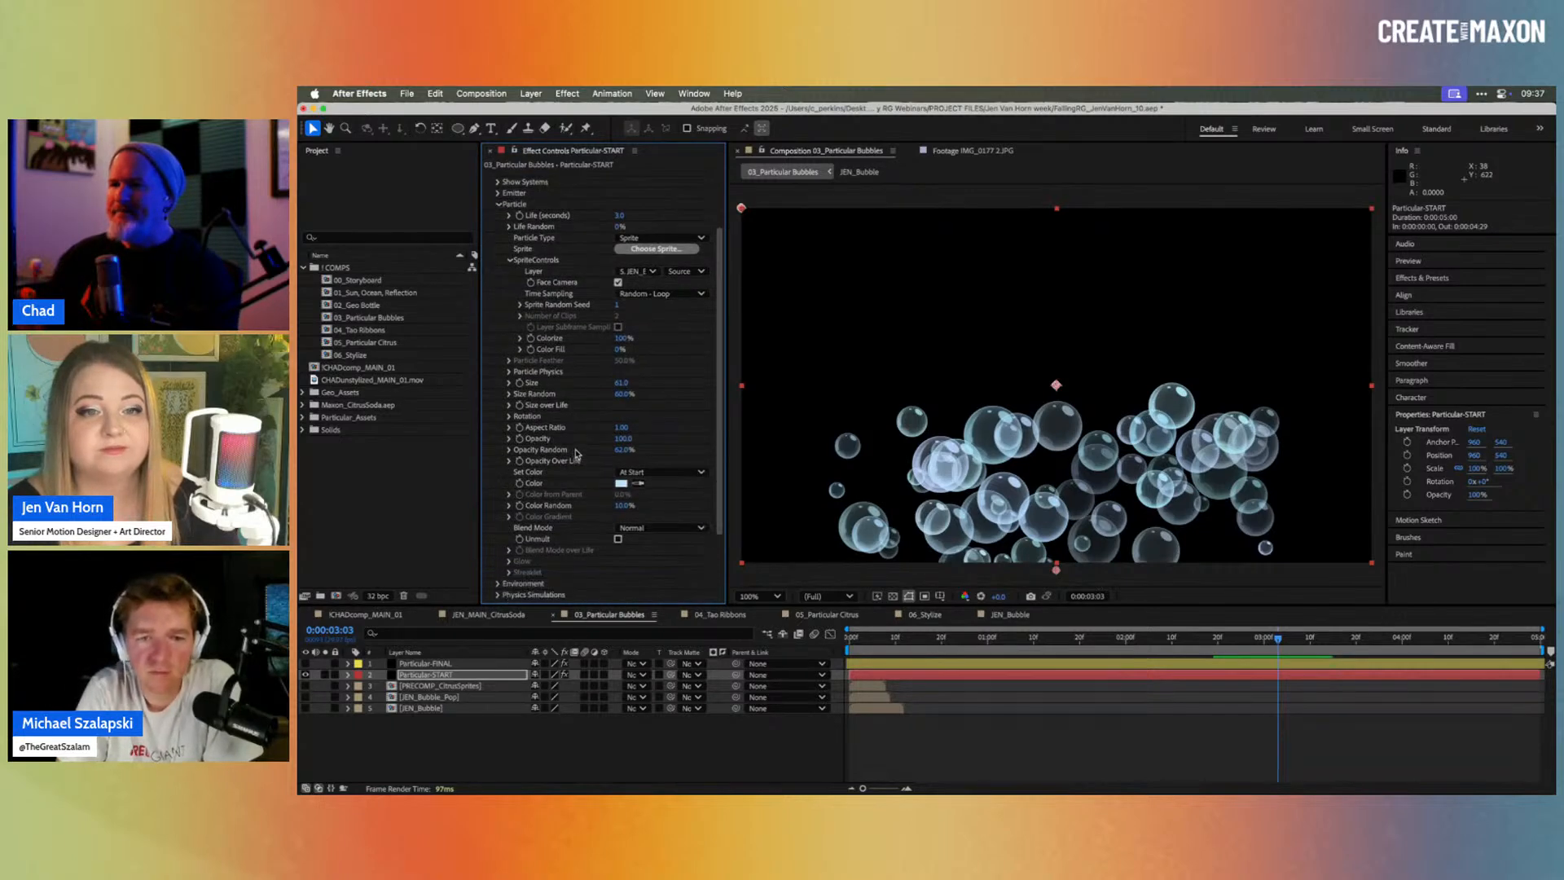
Step: In the particle Rotation settings, set Rotate Z to about -80° and Random Rotation to 13
click(510, 416)
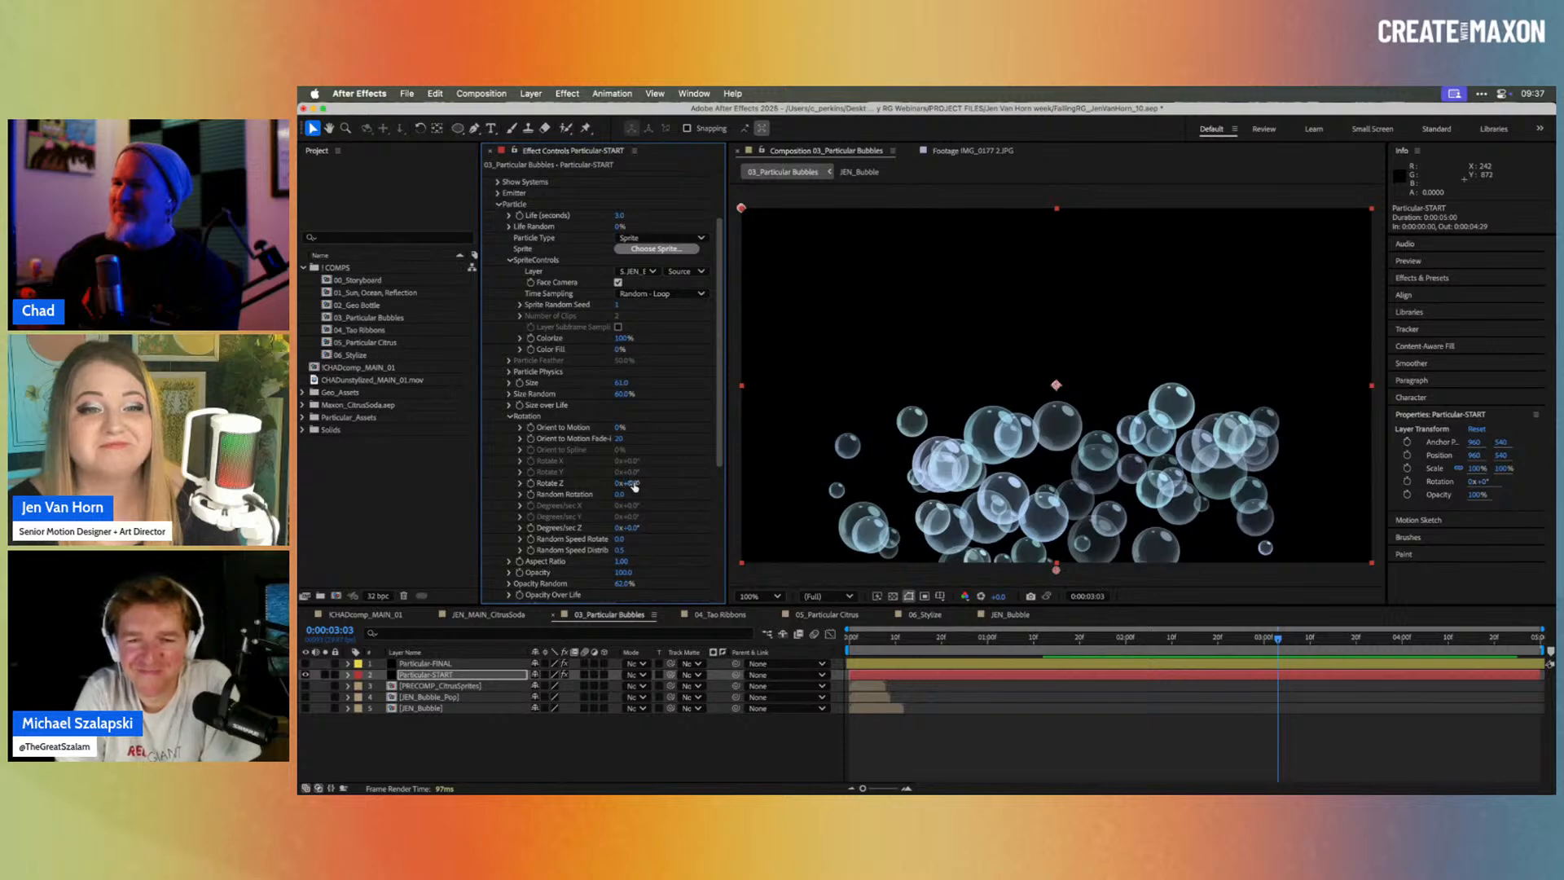
drag(631, 483, 581, 483)
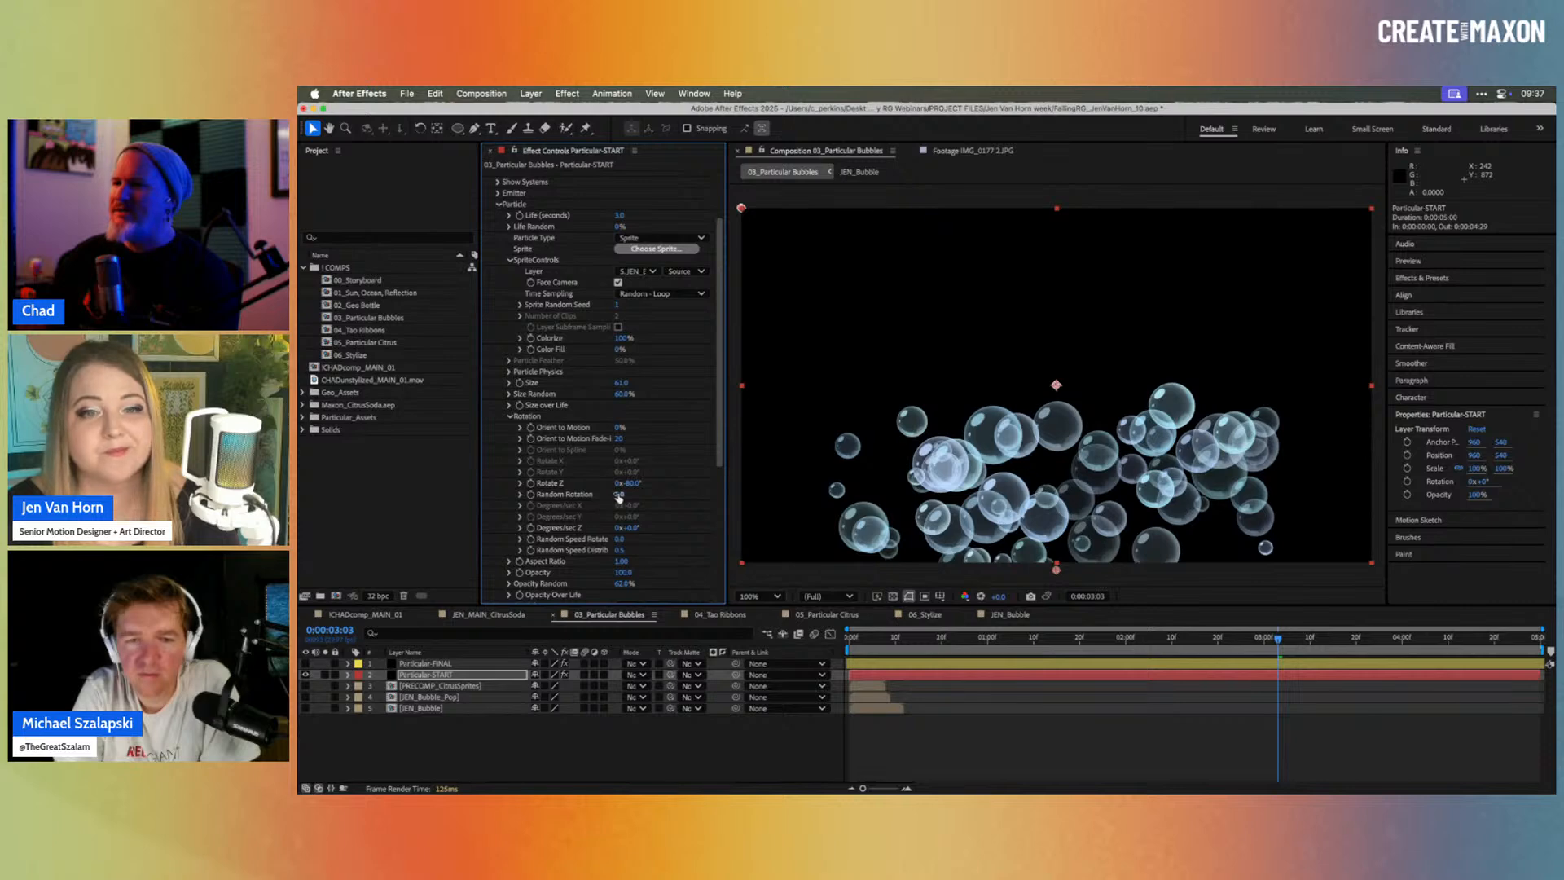
drag(619, 494, 622, 493)
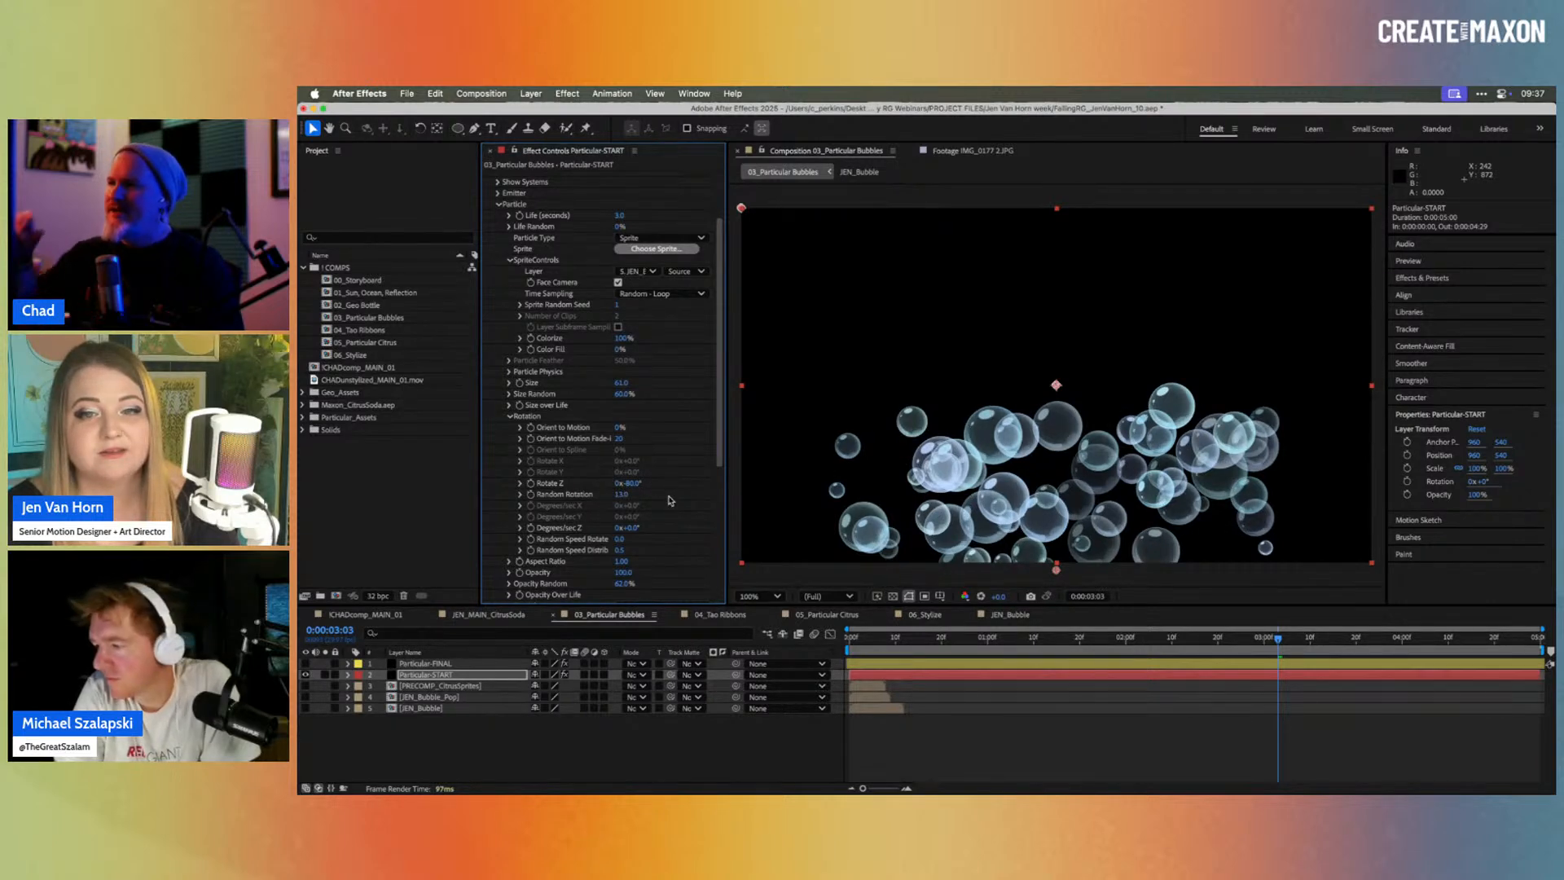
click(510, 415)
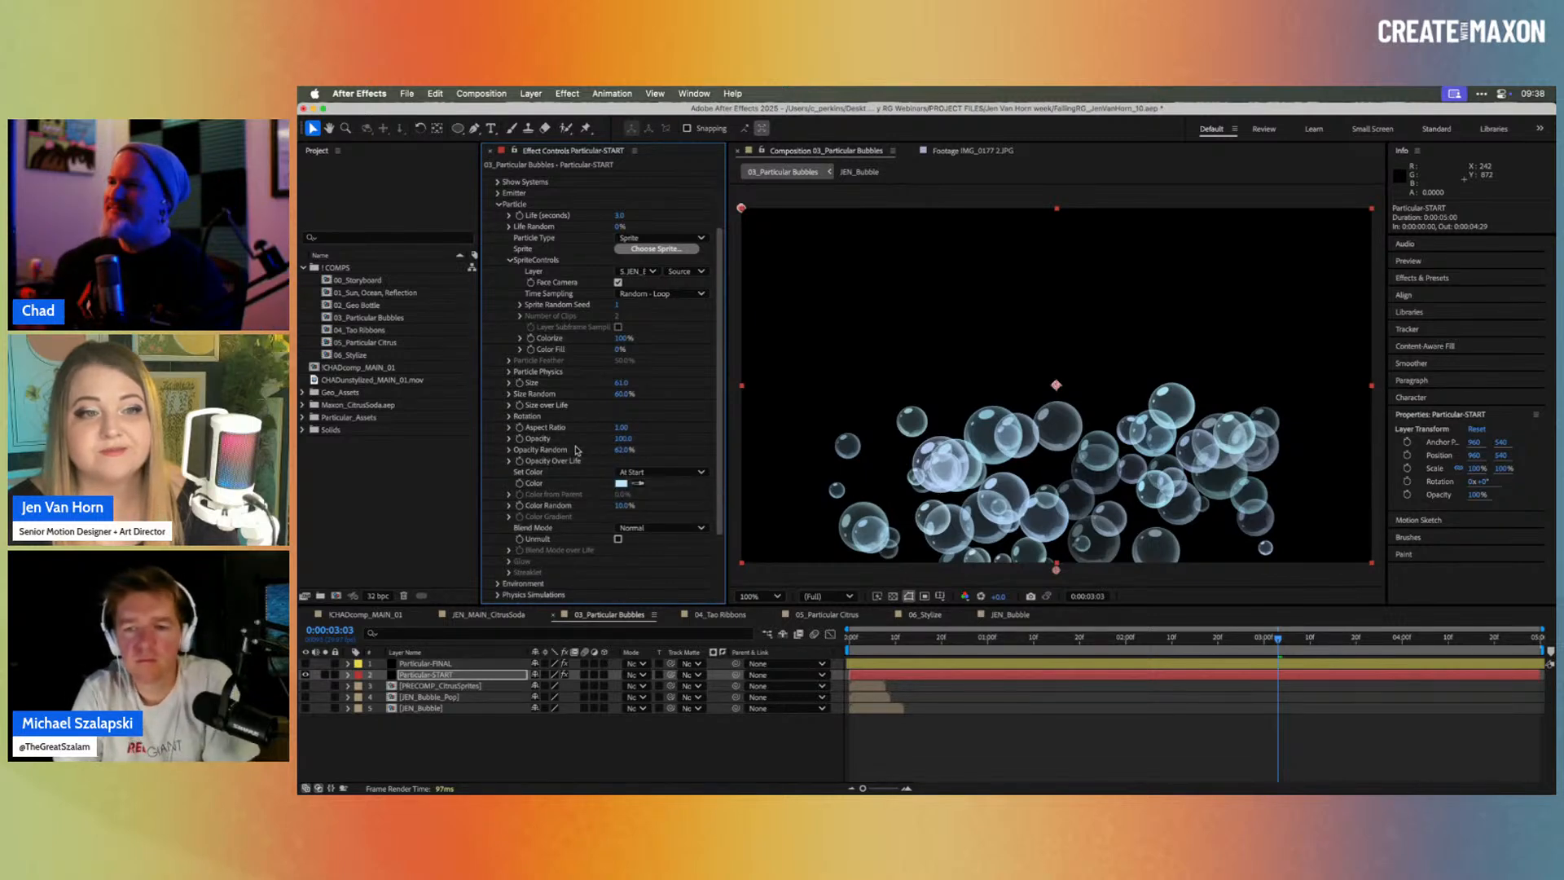
Step: Reduce the primary emitter's Particles/sec to 10 and preview the rising bubbles across the composition's timeline
scroll(520, 457, up, 1)
drag(918, 652, 1356, 670)
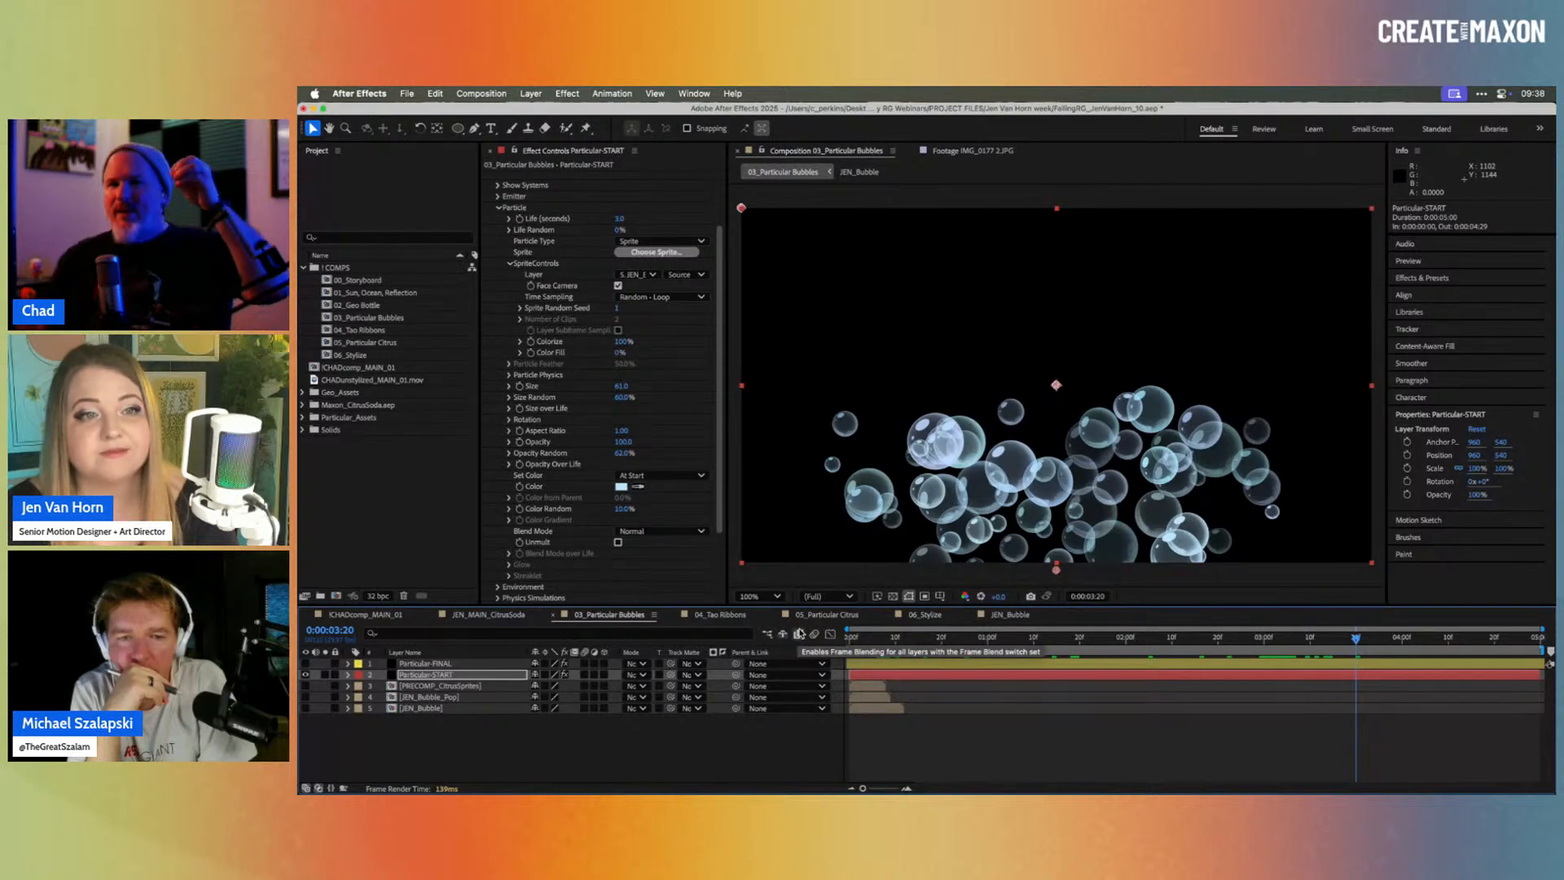
click(855, 639)
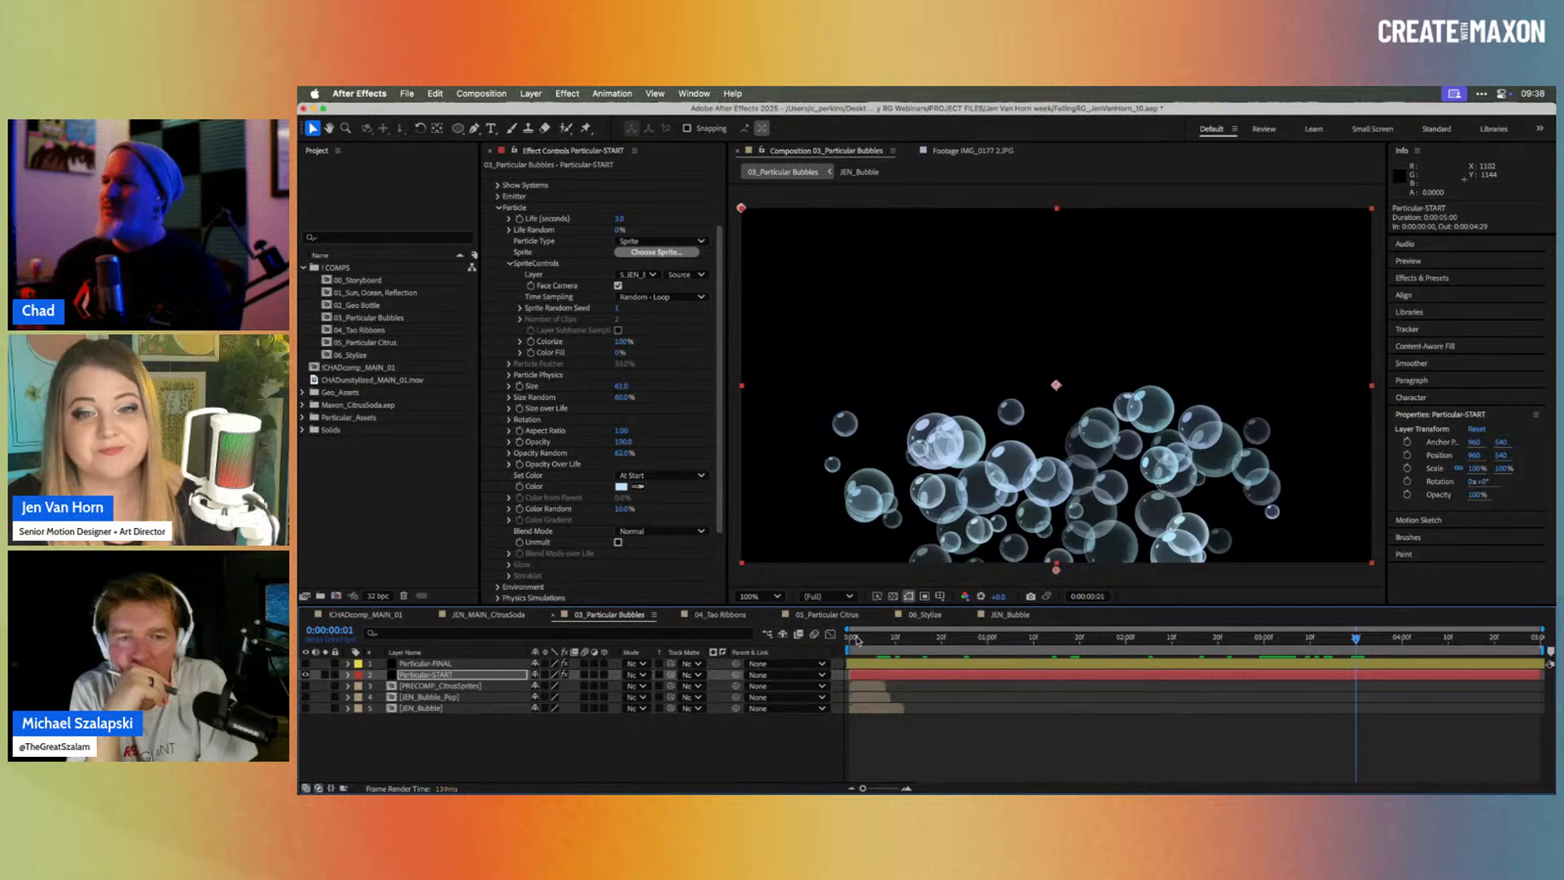
drag(855, 638, 1214, 649)
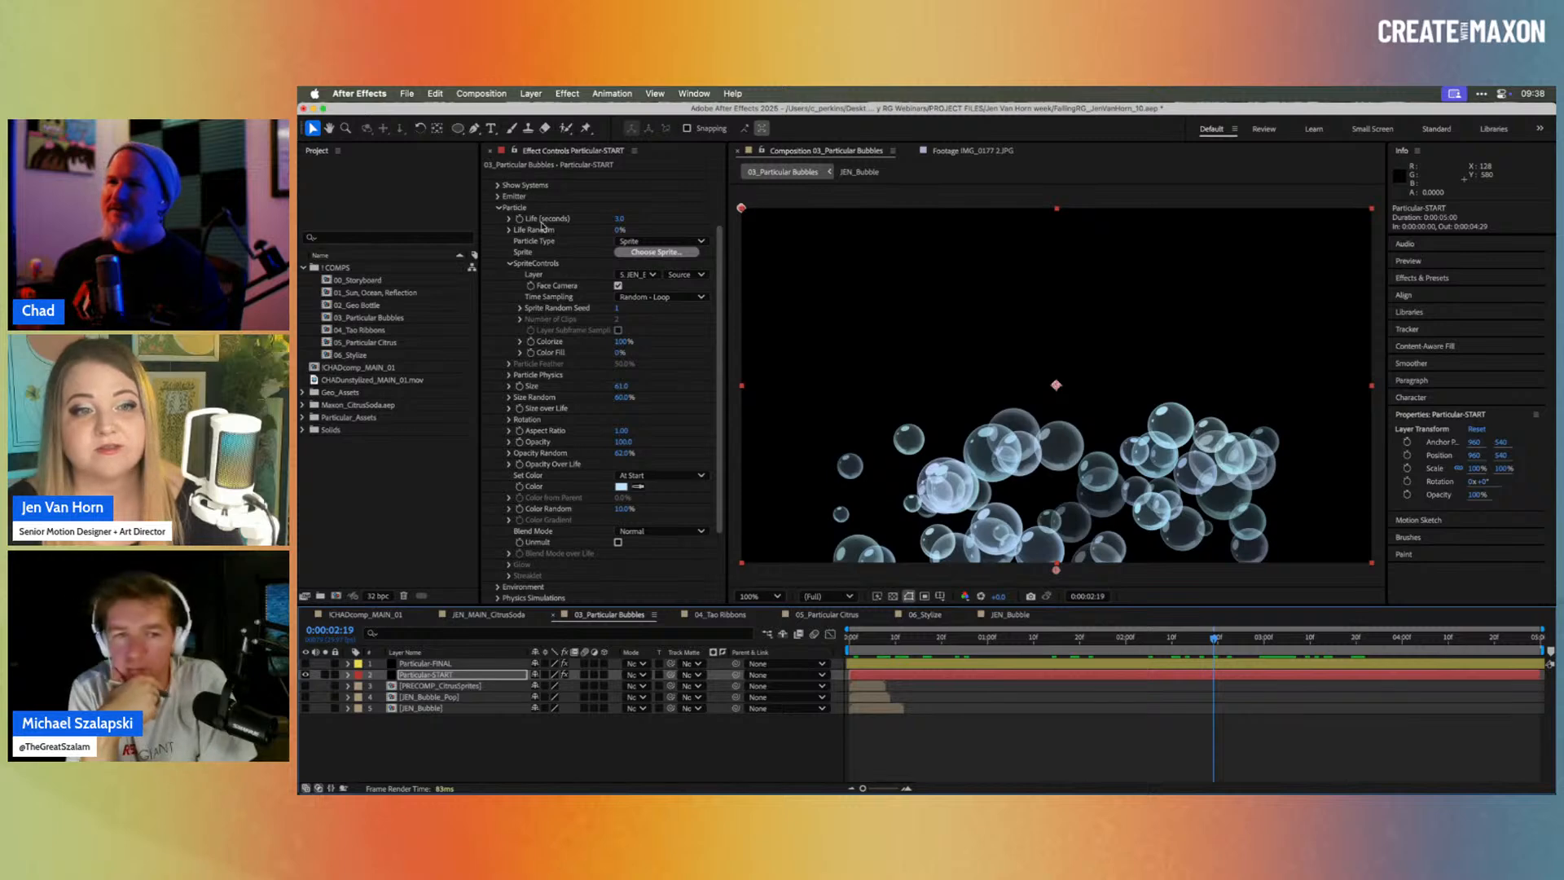
click(498, 197)
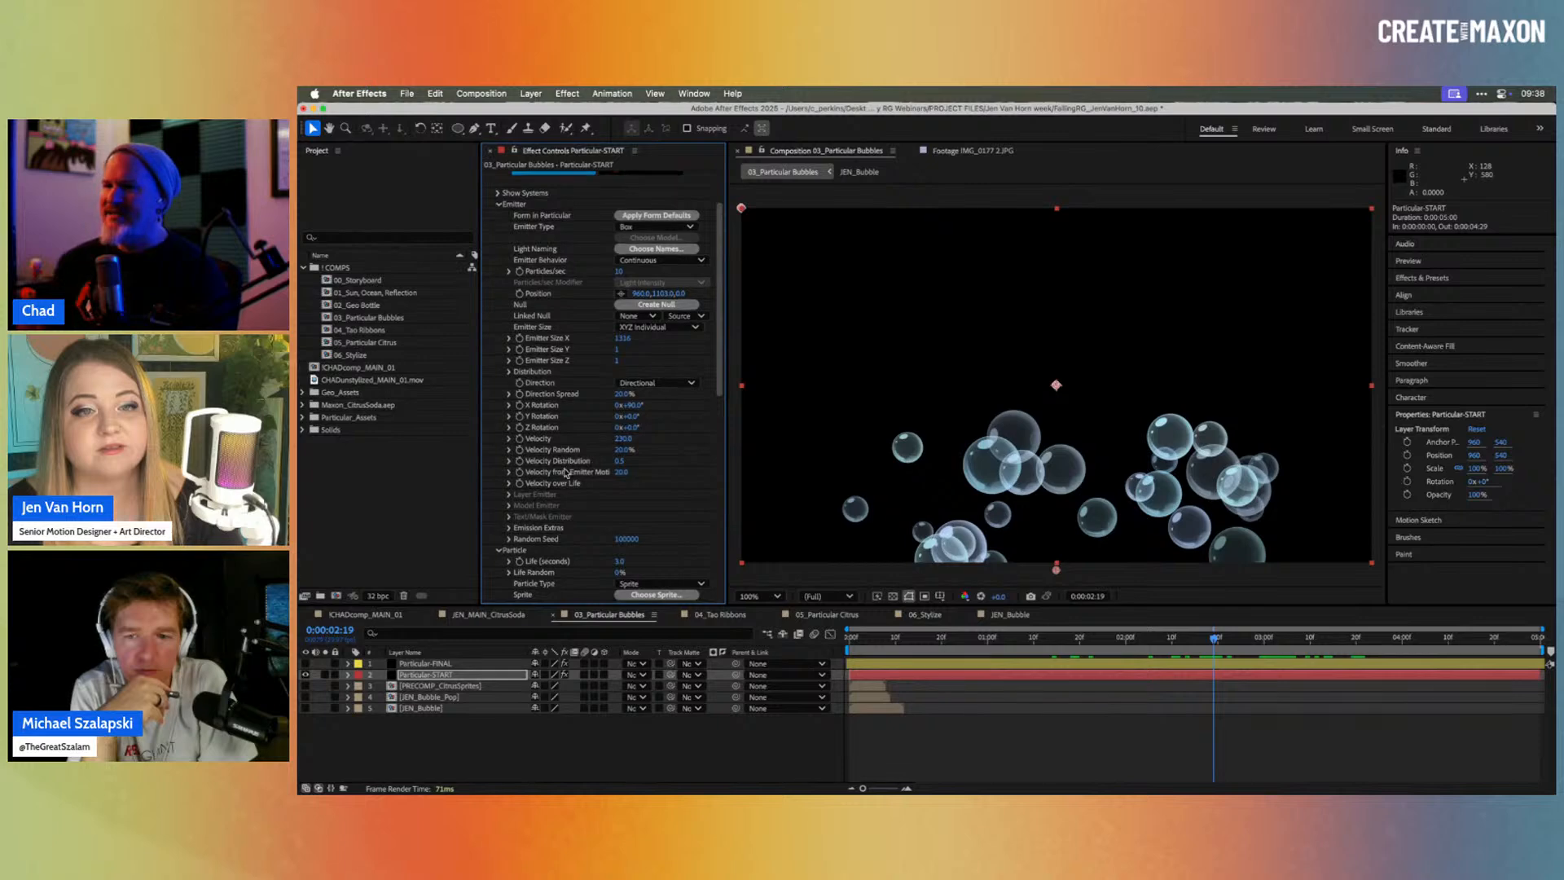
scroll(591, 457, down, 6)
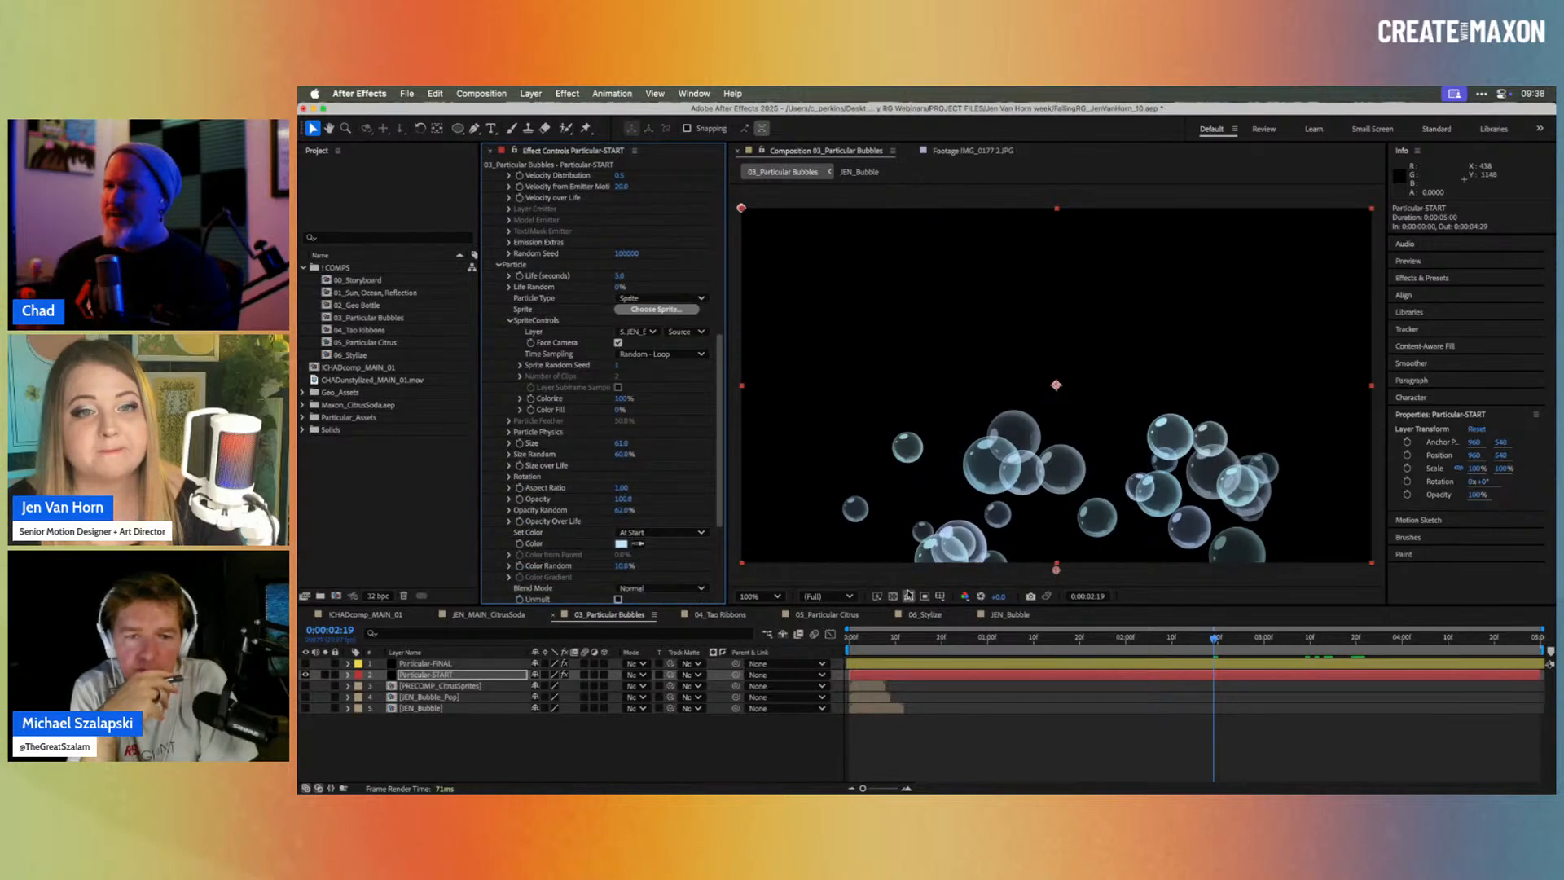
drag(879, 640, 1047, 638)
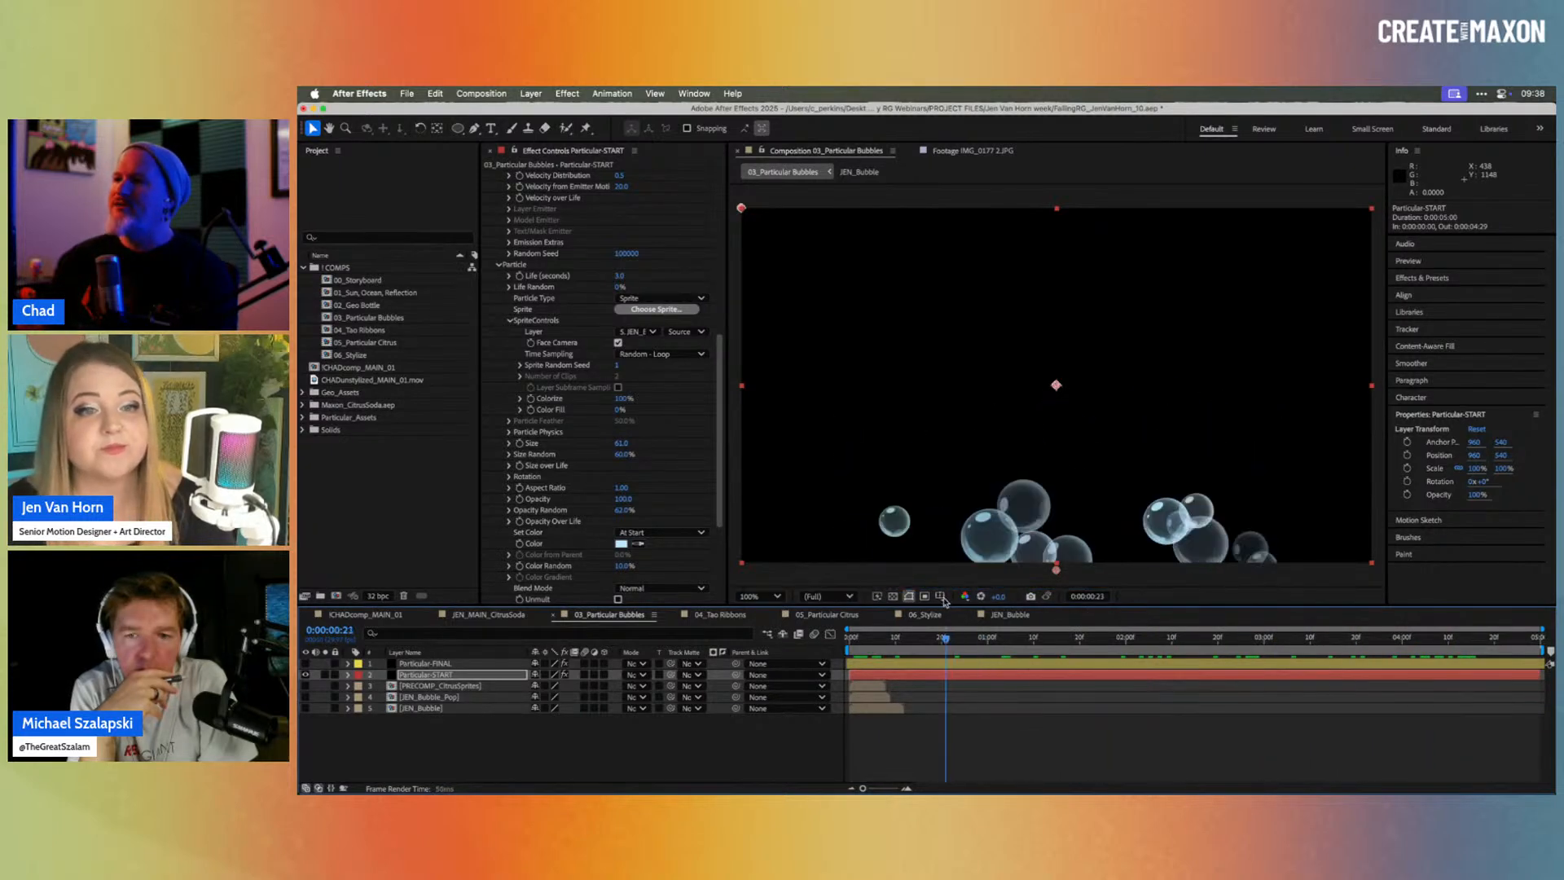
key(space)
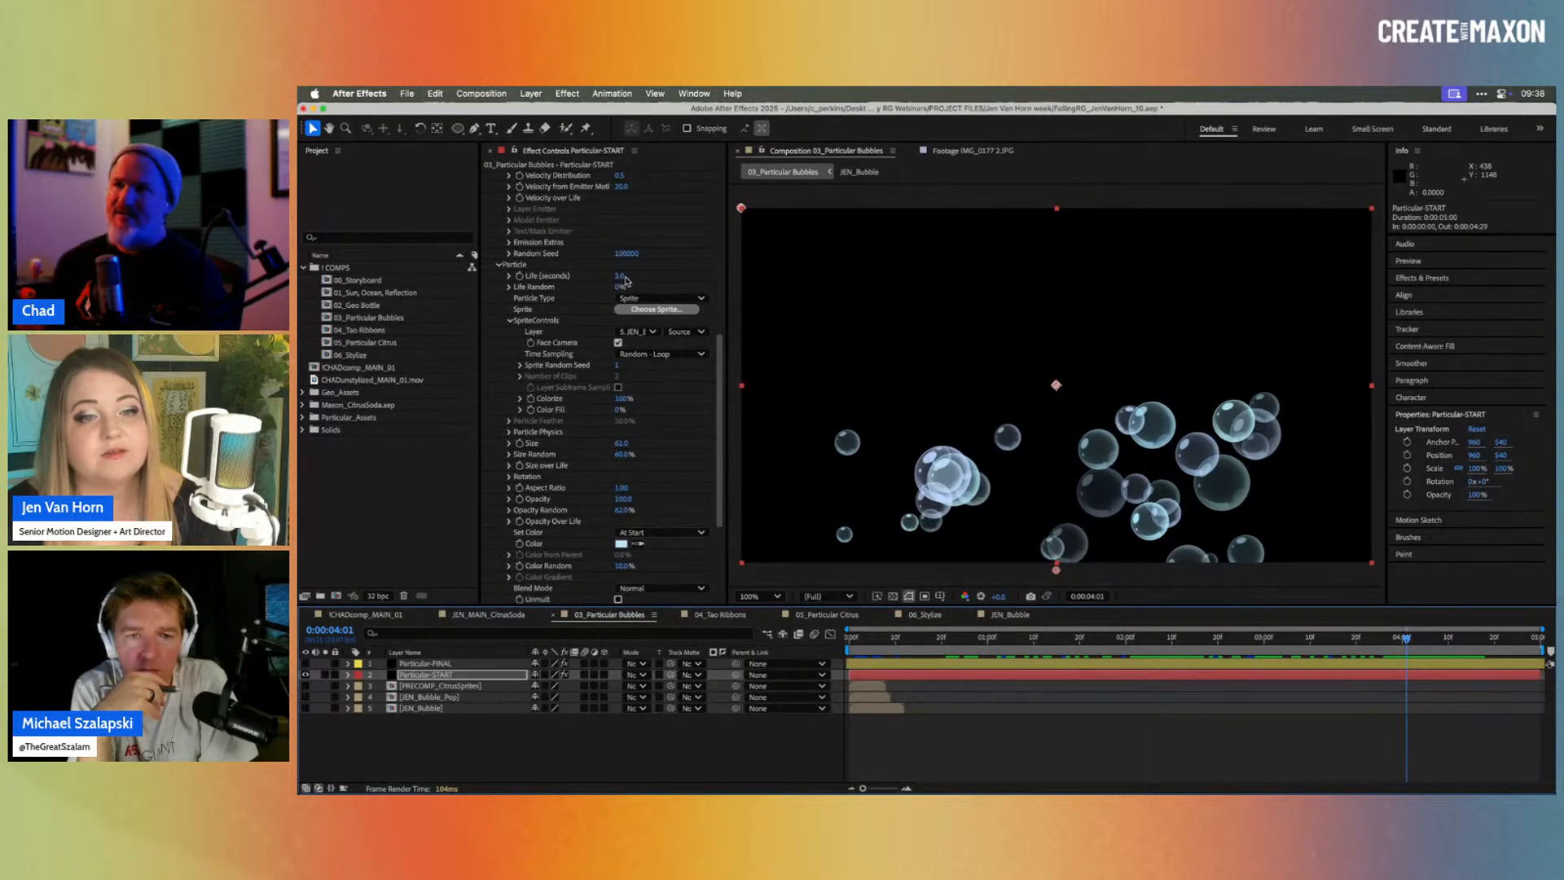
Step: Set the primary particles' Life to 6 seconds and preview the bubble animation
drag(621, 276, 651, 278)
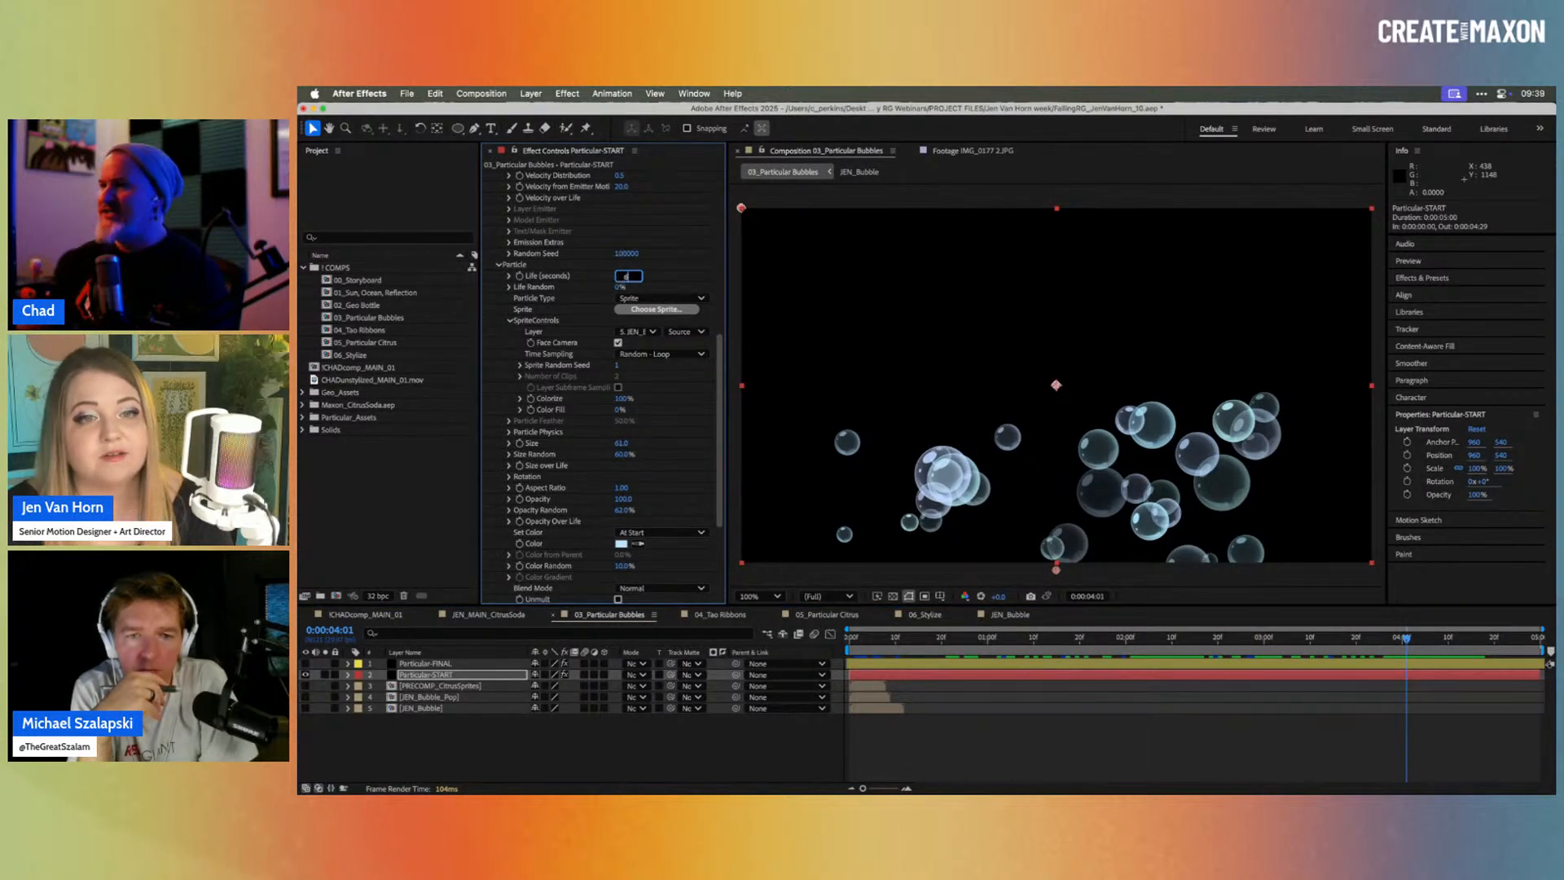
key(Return)
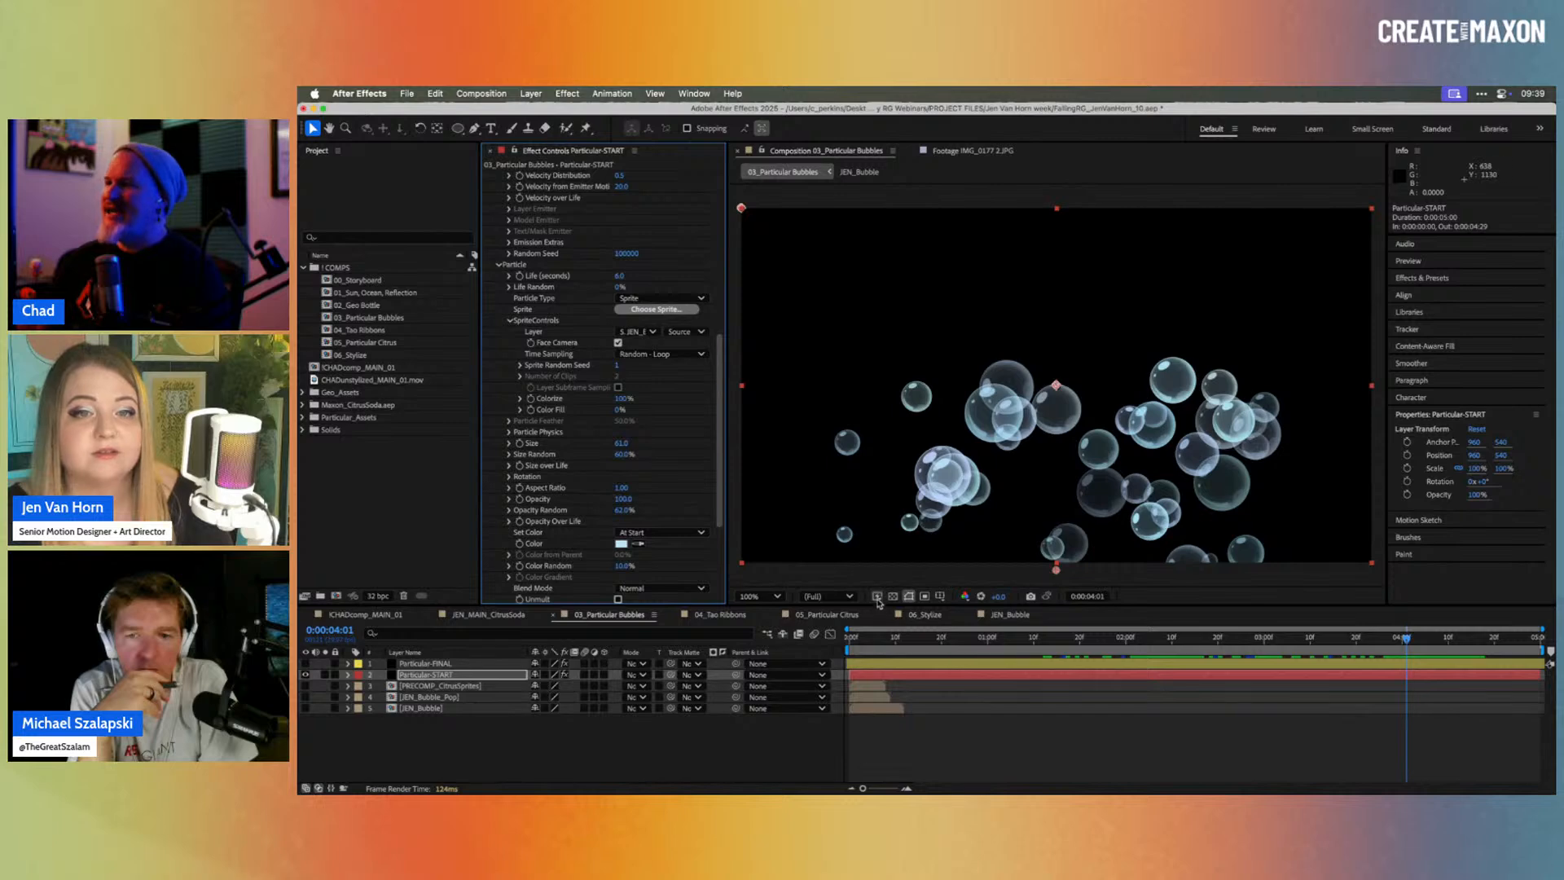
key(space)
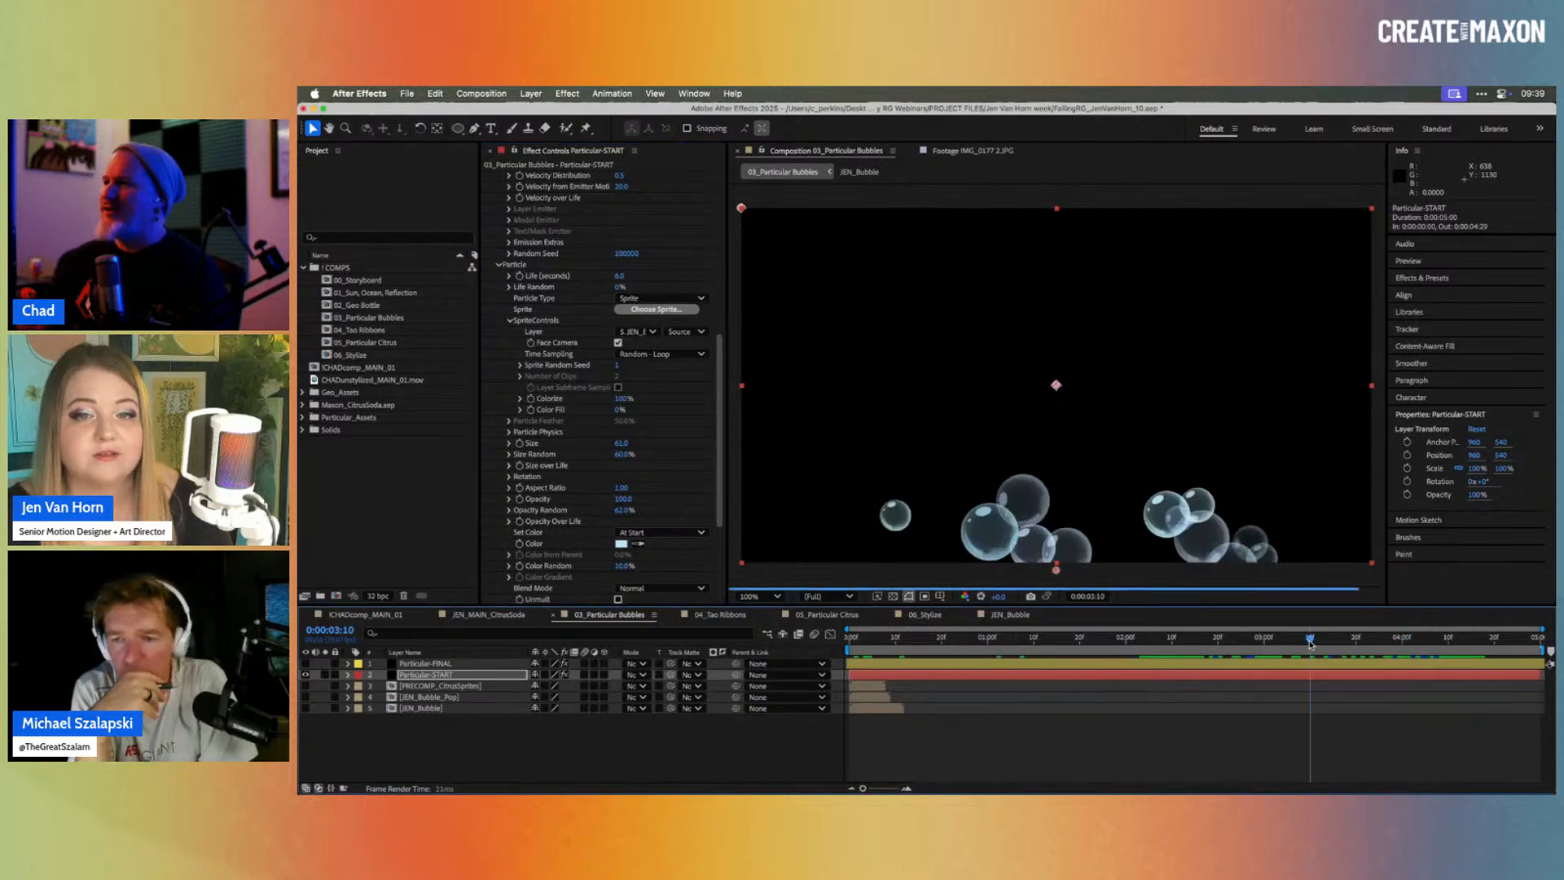
drag(1442, 644, 1051, 633)
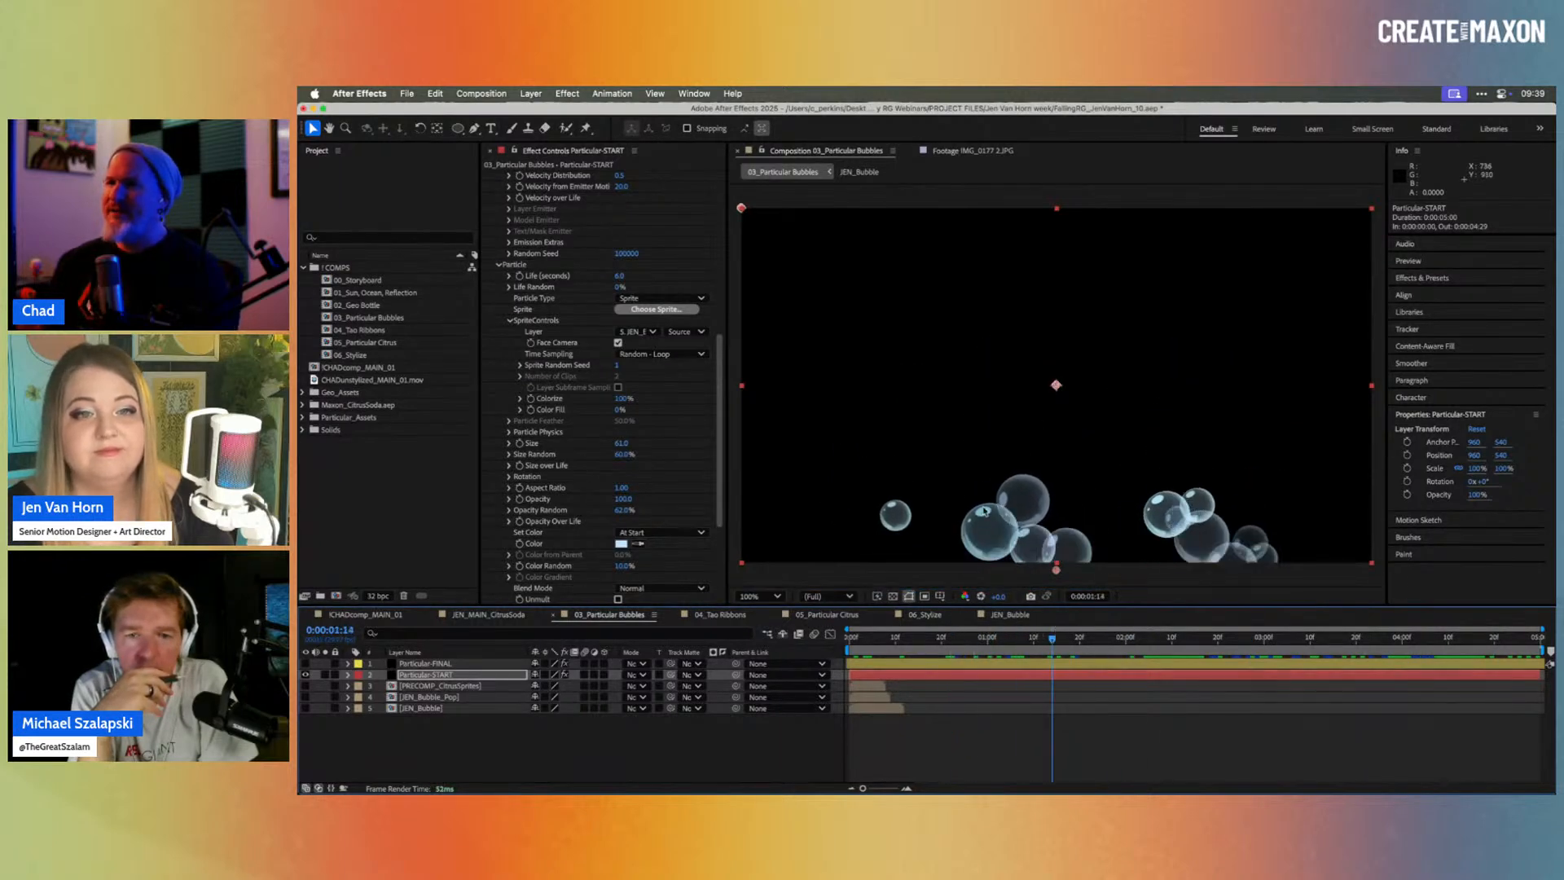
Step: Set the primary particles' Life to 2 seconds and scrub through the animation
click(621, 276)
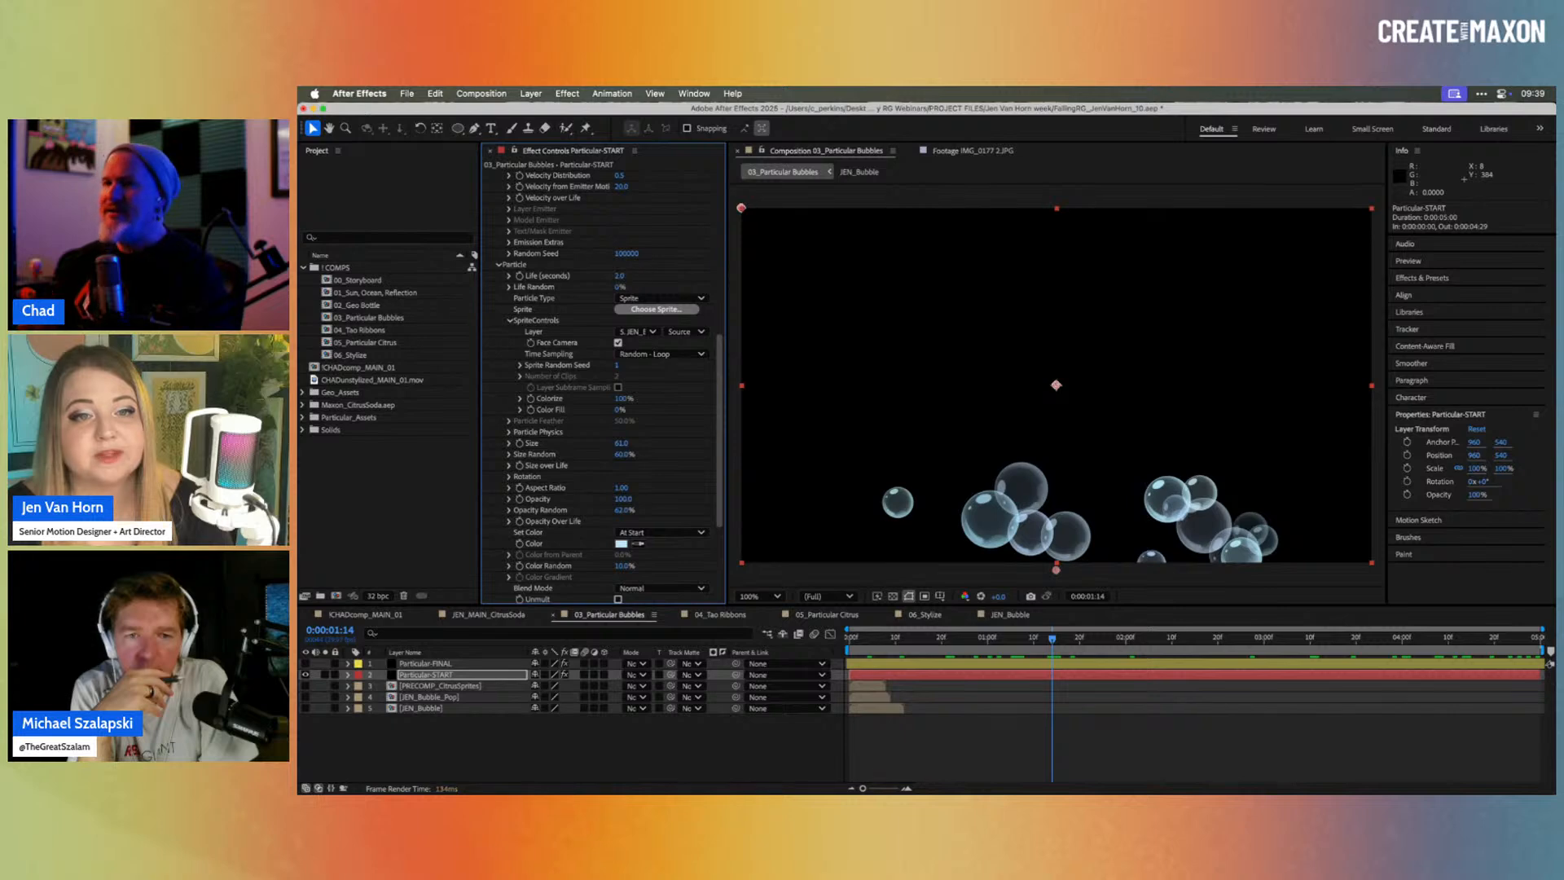
drag(874, 638, 1389, 635)
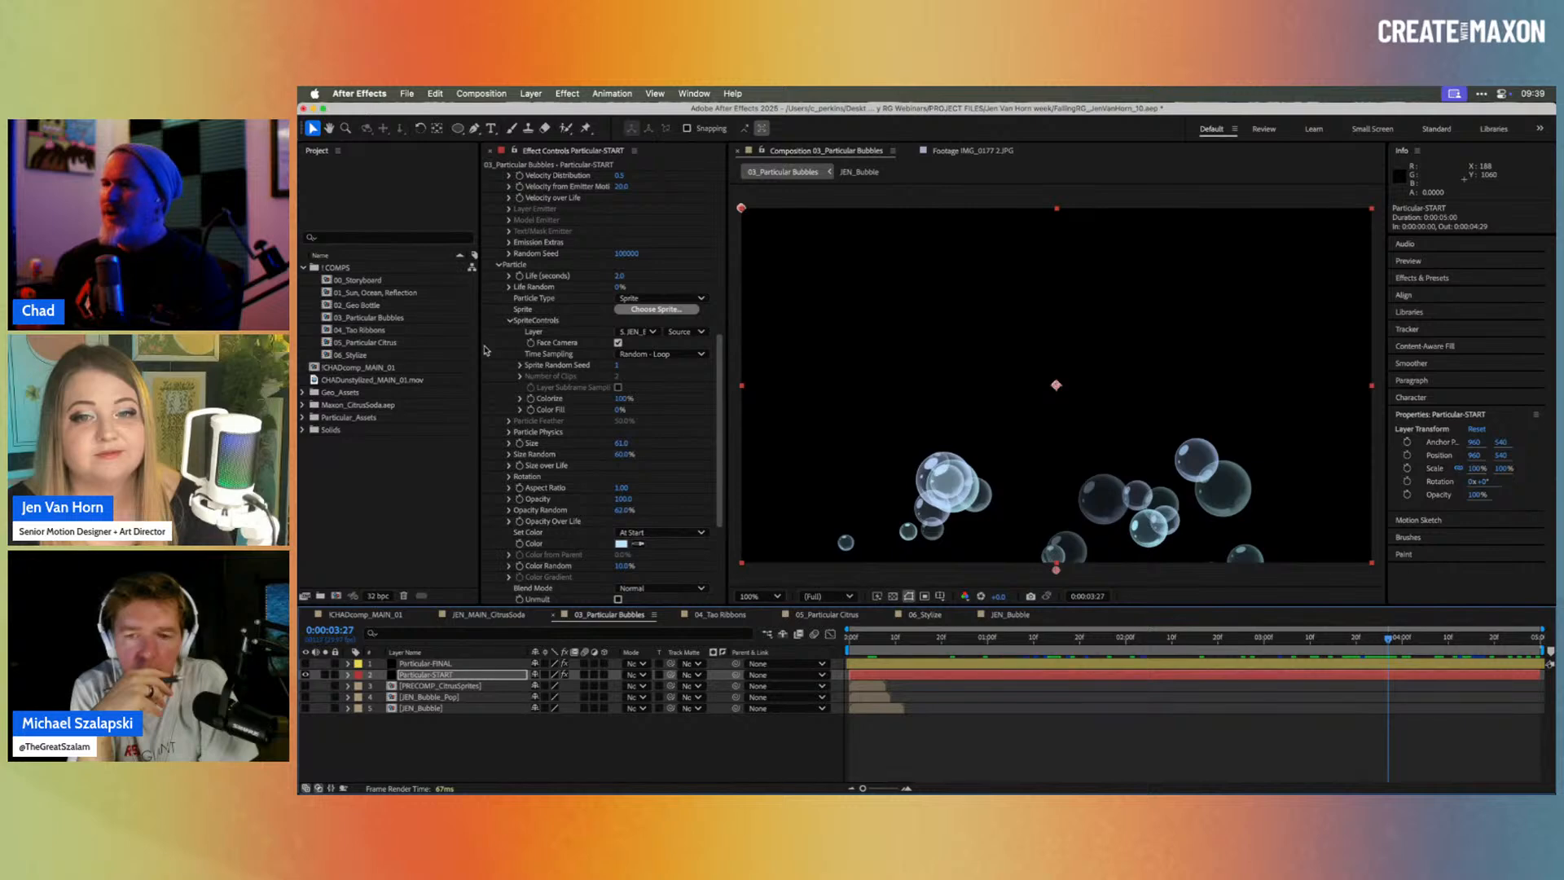
Step: Add a second particle system to the Particular effect and pause the Designer preview with the bubbles in view
scroll(508, 323, up, 10)
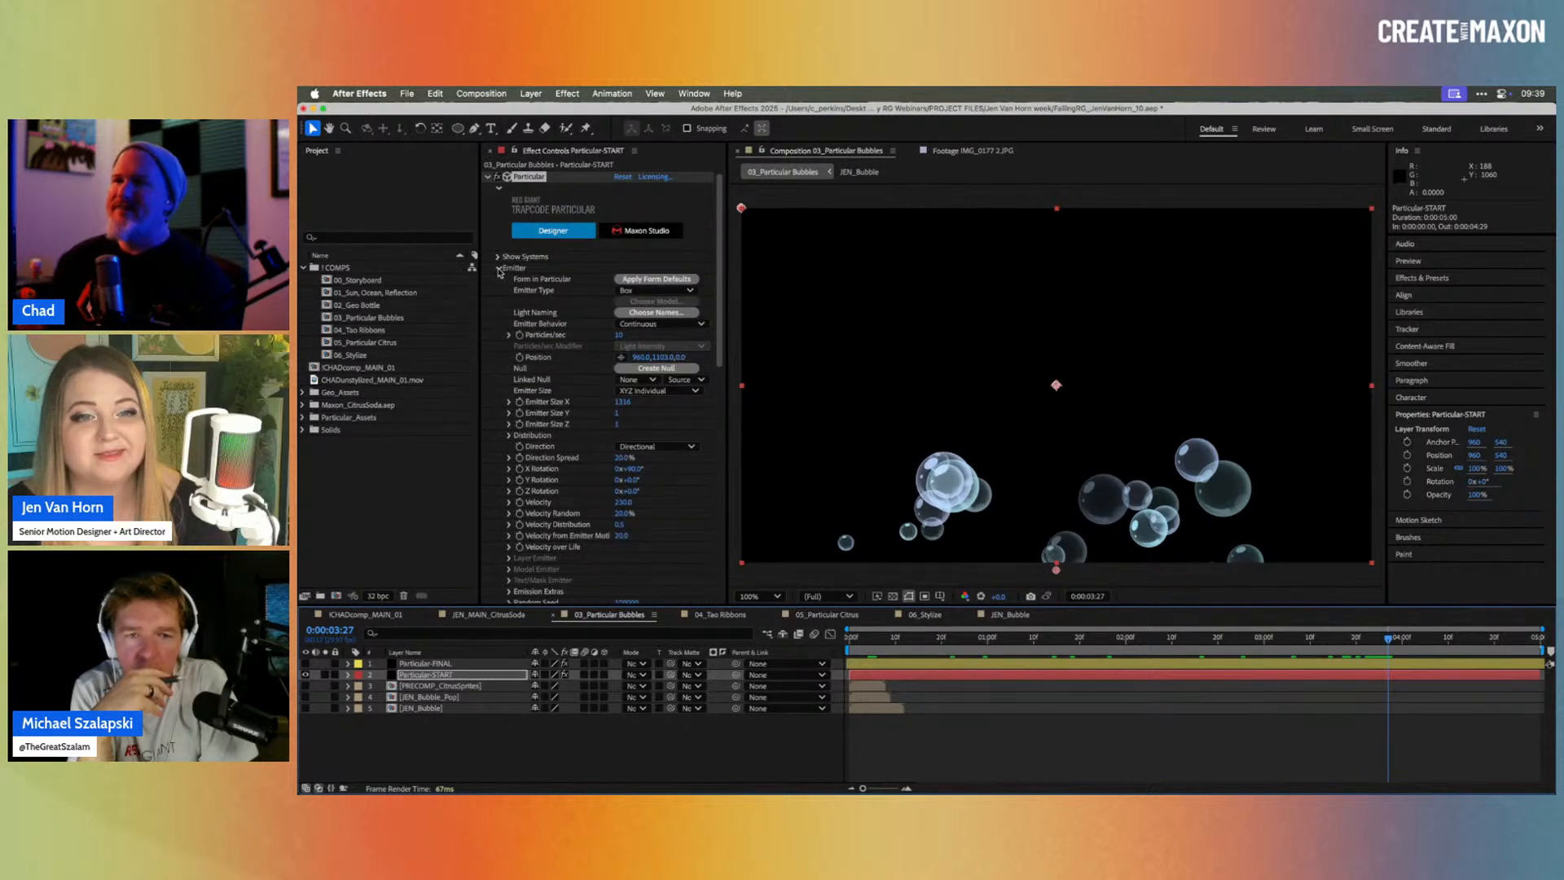
click(498, 268)
click(498, 257)
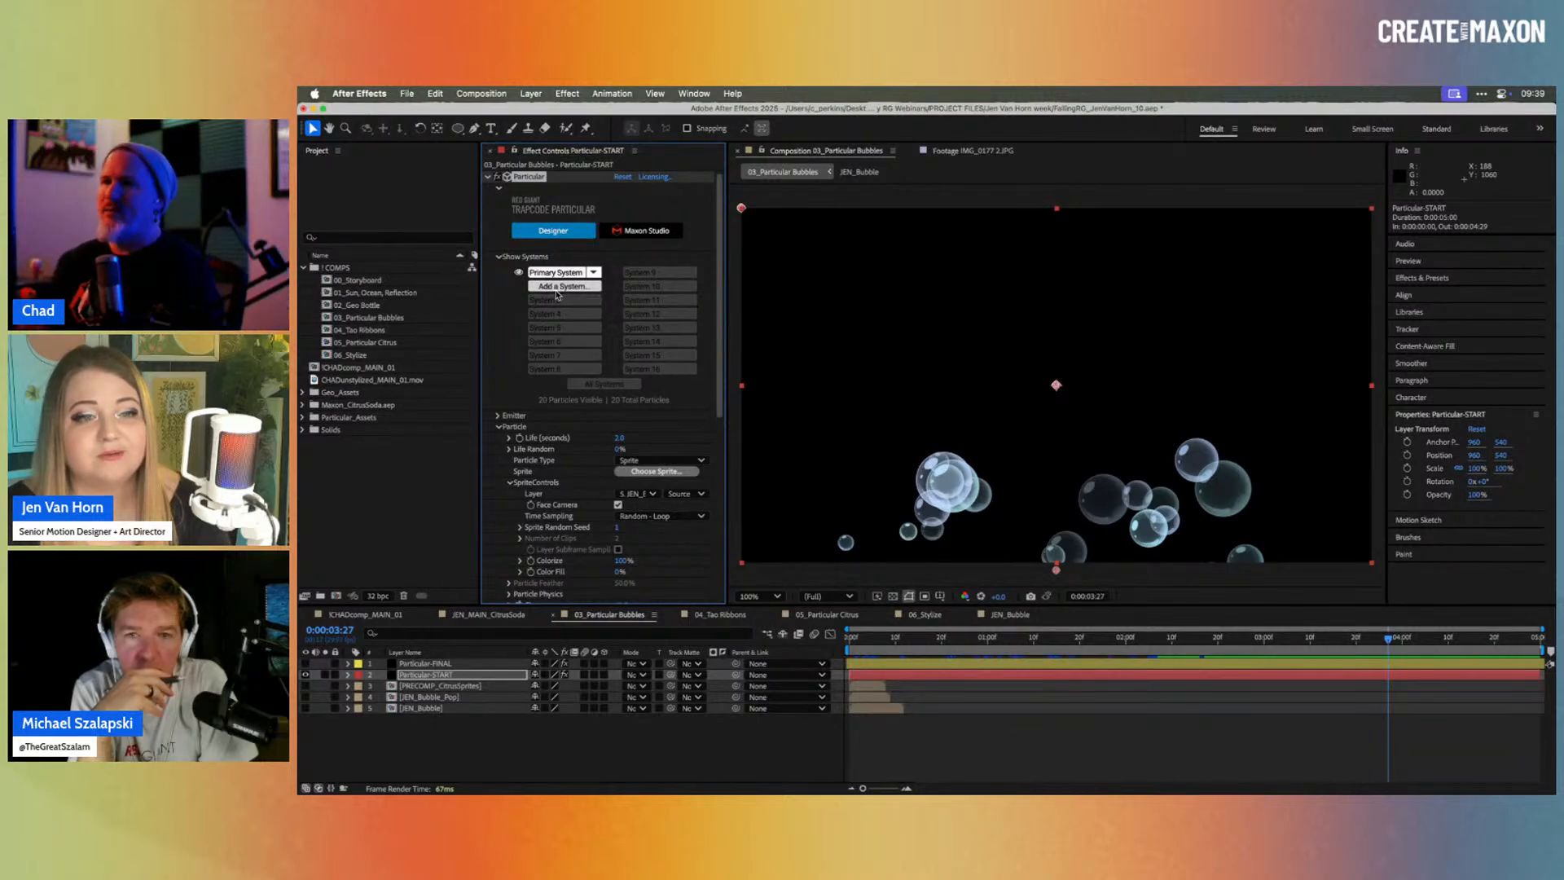
click(557, 287)
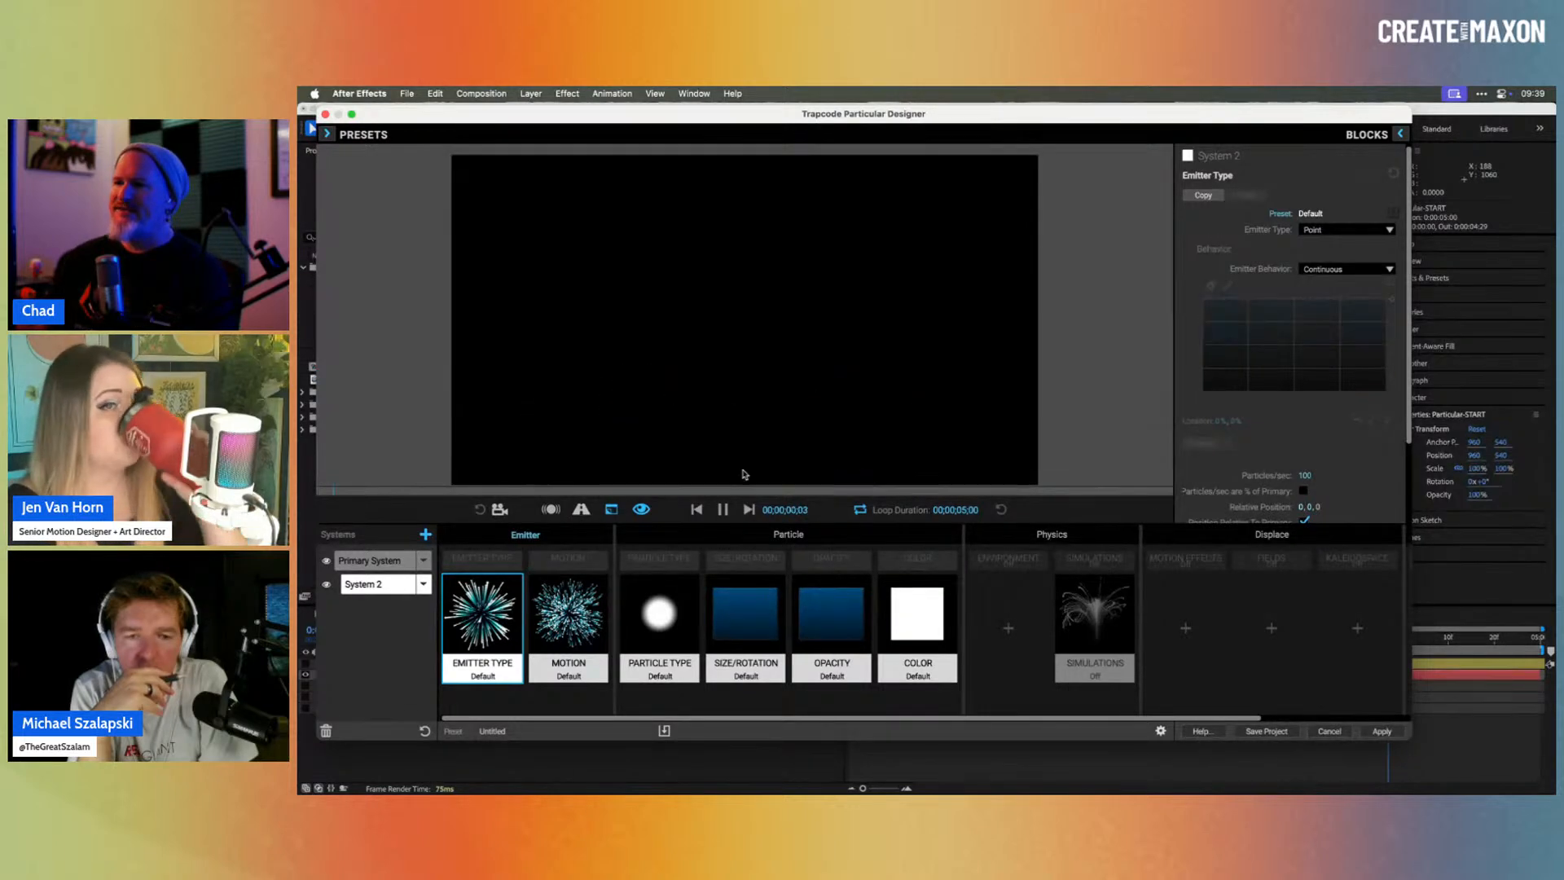
click(722, 509)
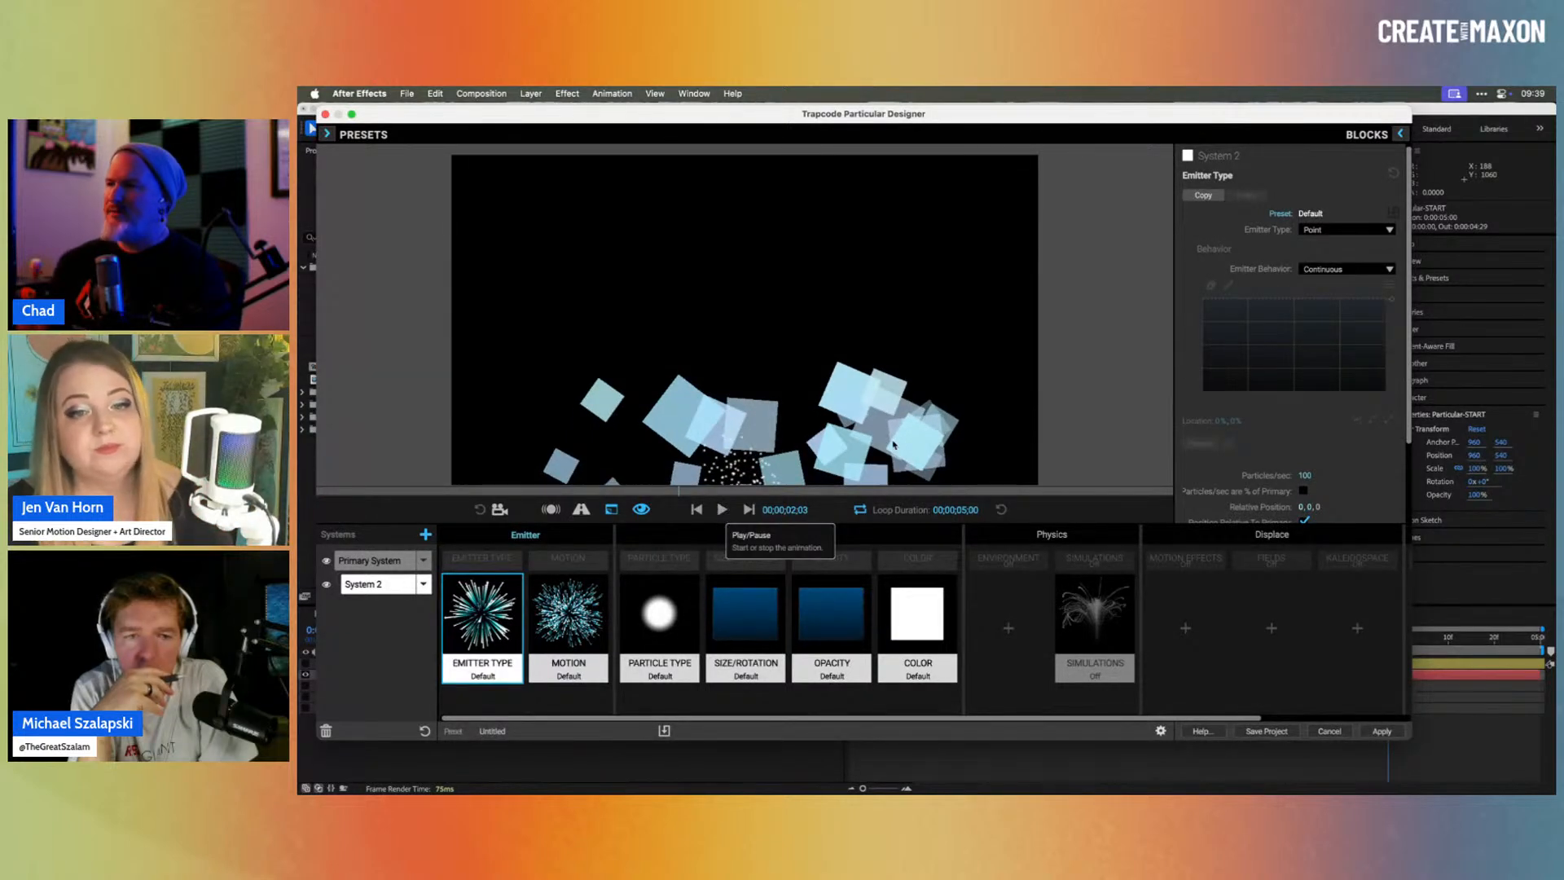
Step: Set System 2's Particles/sec to 10 and its Emitter Type to Emit from Parent
click(1330, 232)
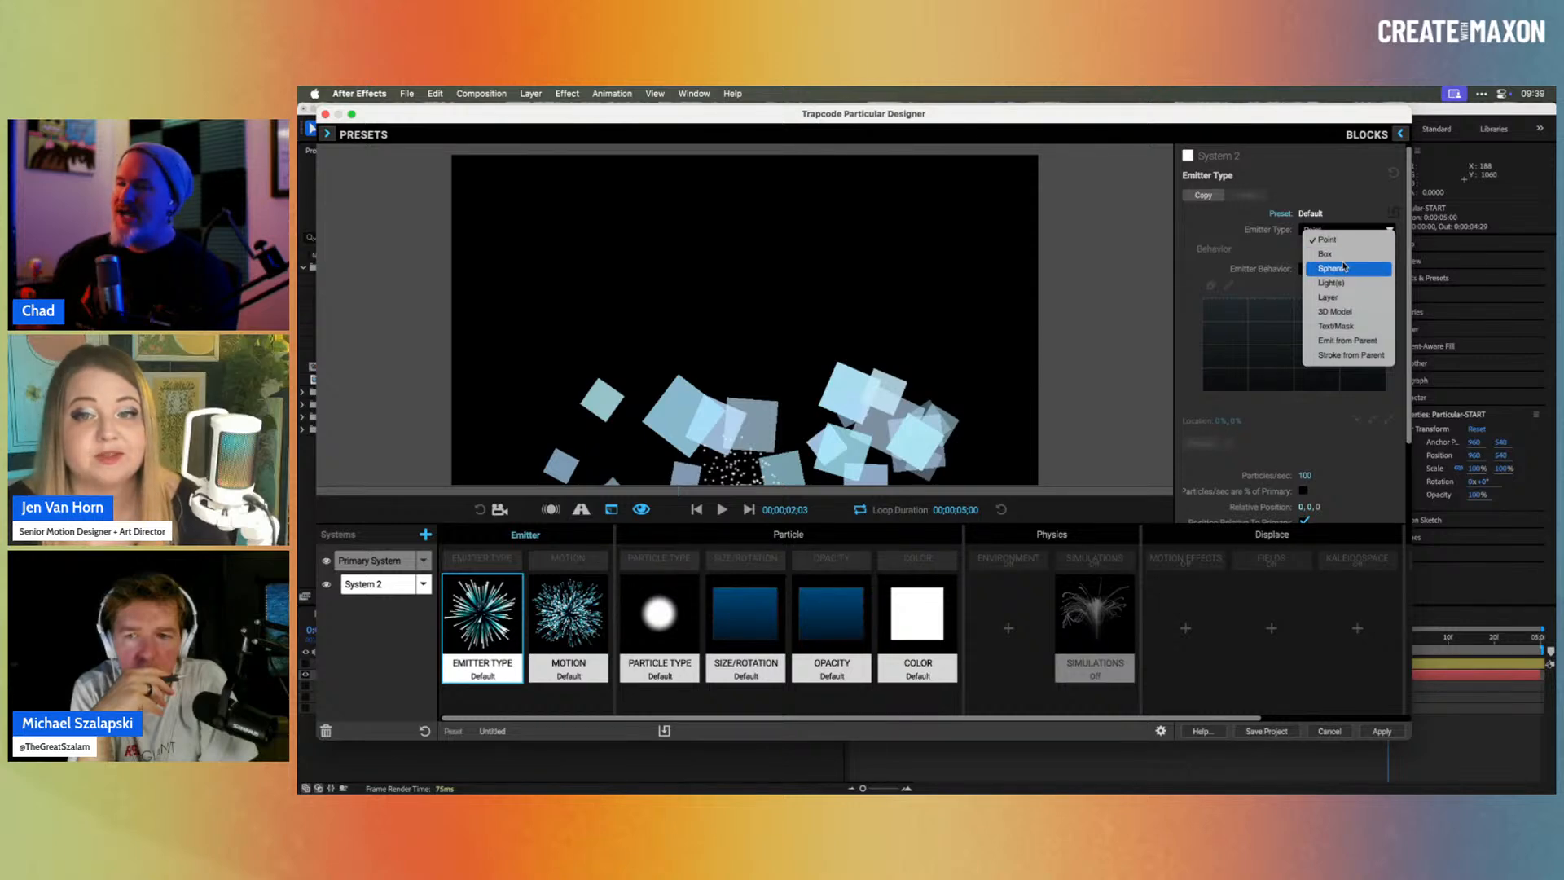
click(1252, 239)
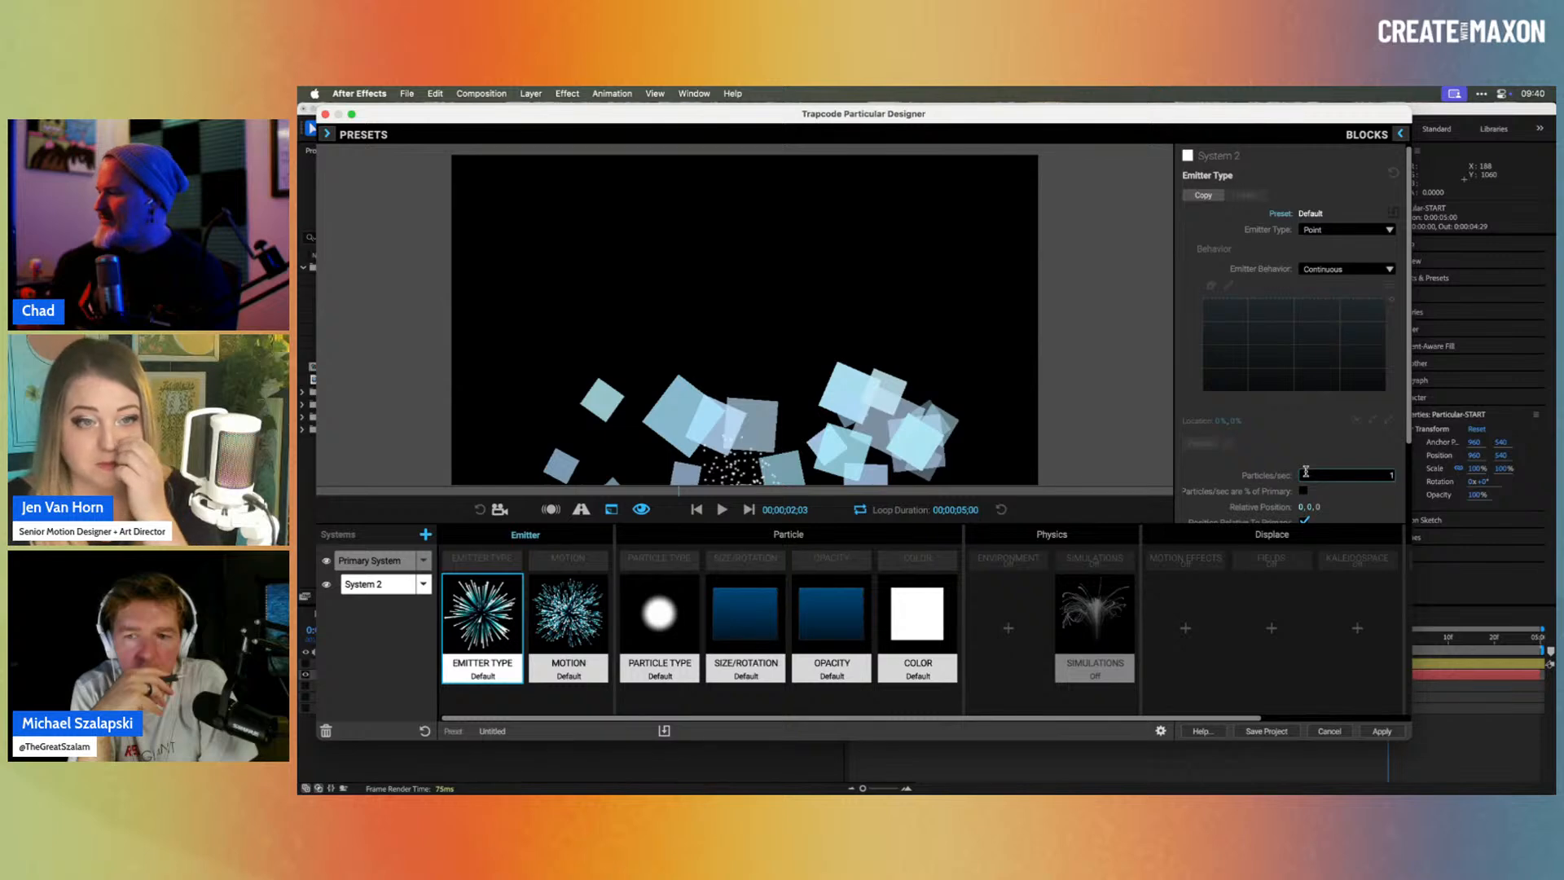
key(Return)
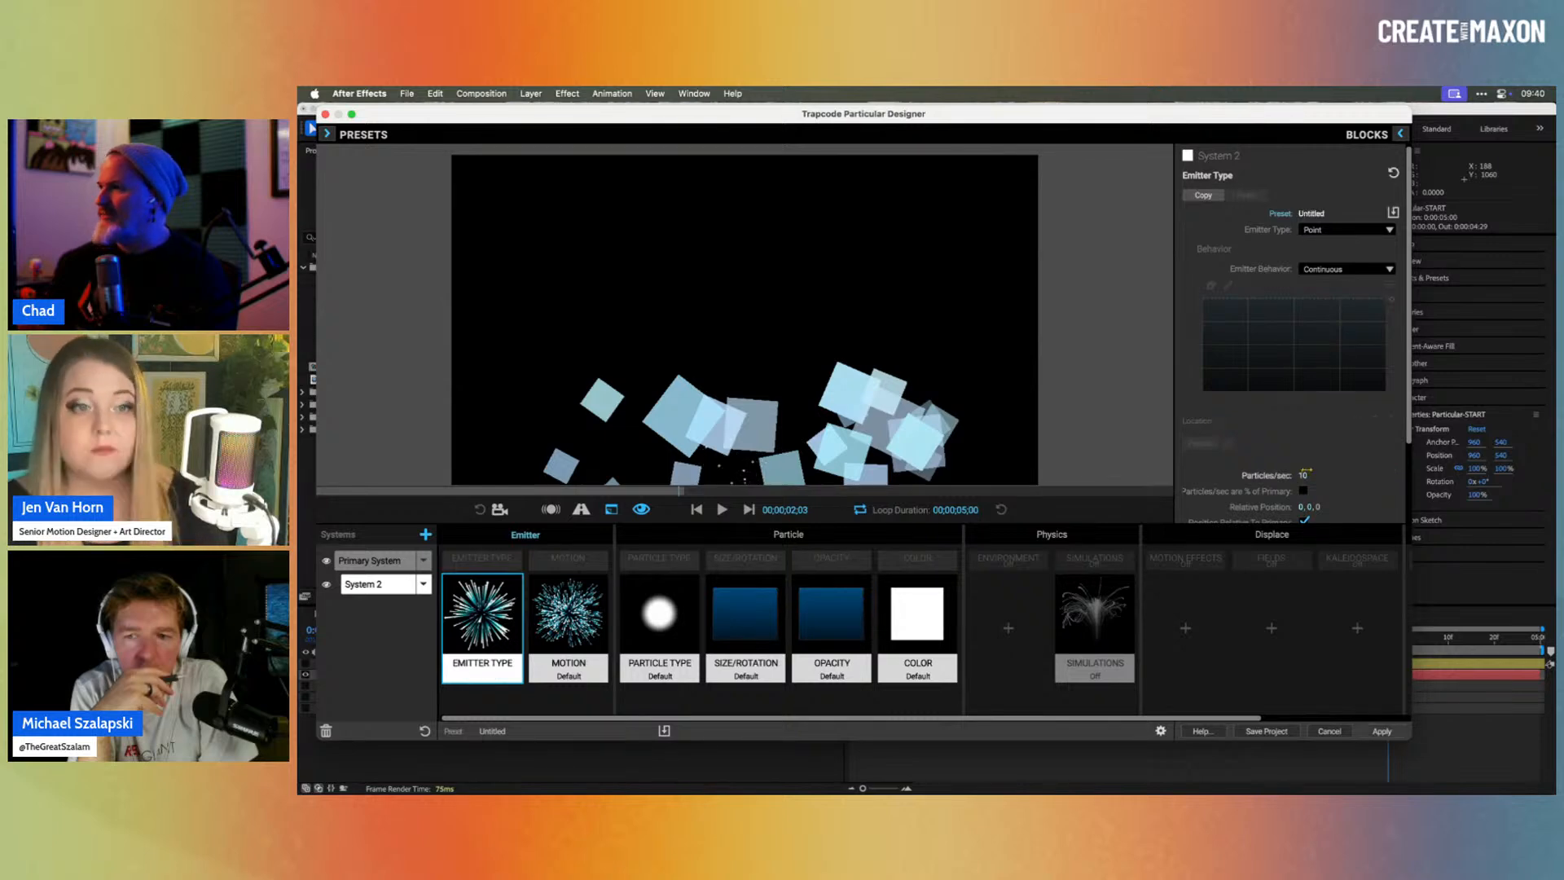
click(1334, 234)
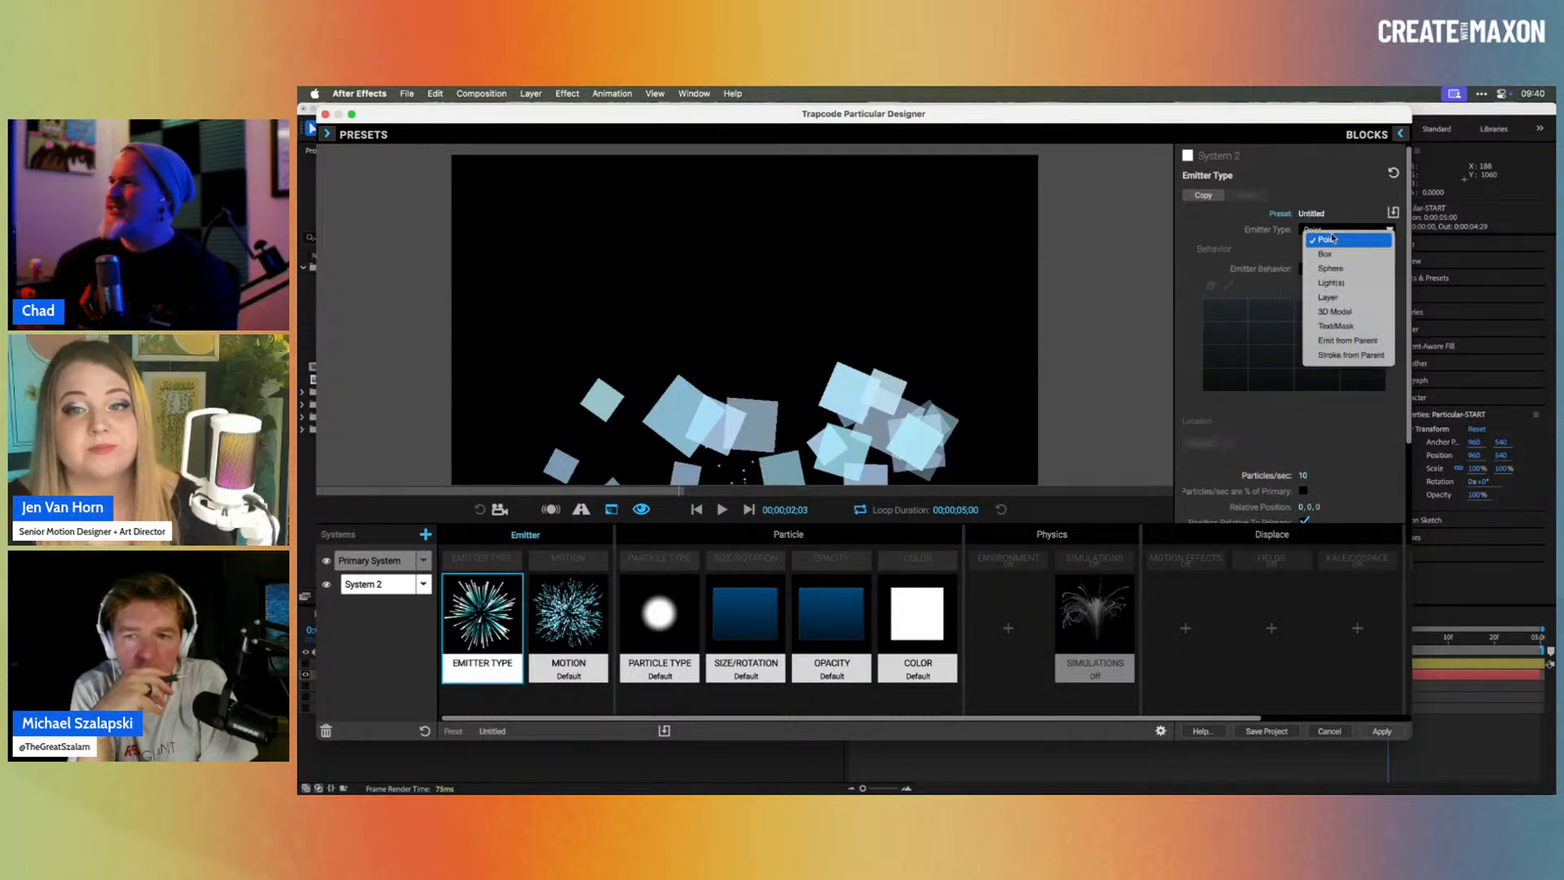
click(1357, 341)
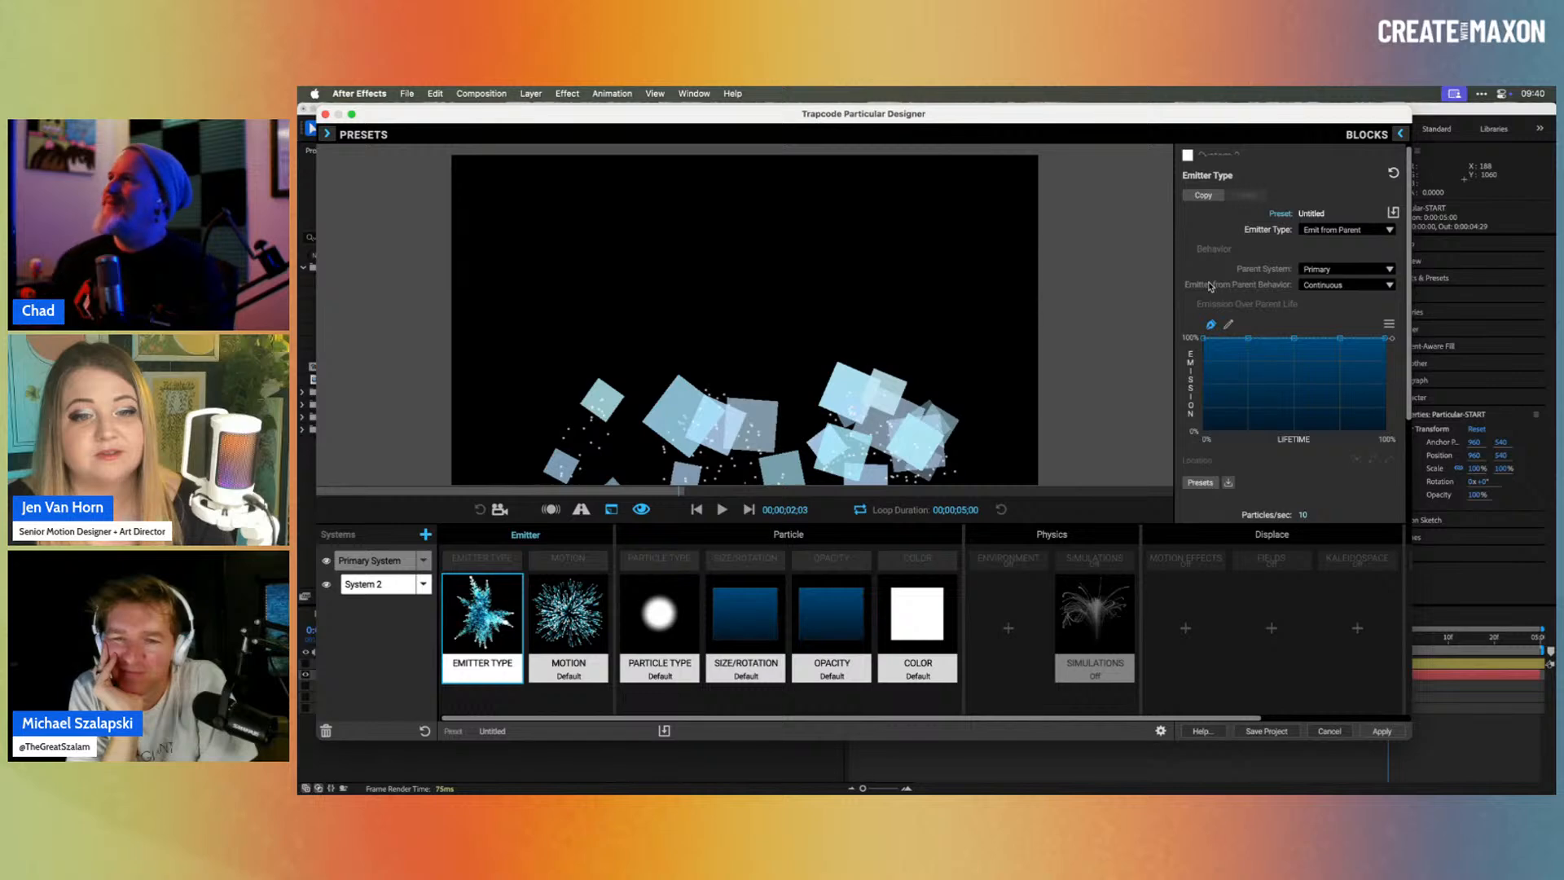
Step: Make System 2 emit 1 particle At Parent End of Life and apply the Designer changes to the effect
click(1325, 287)
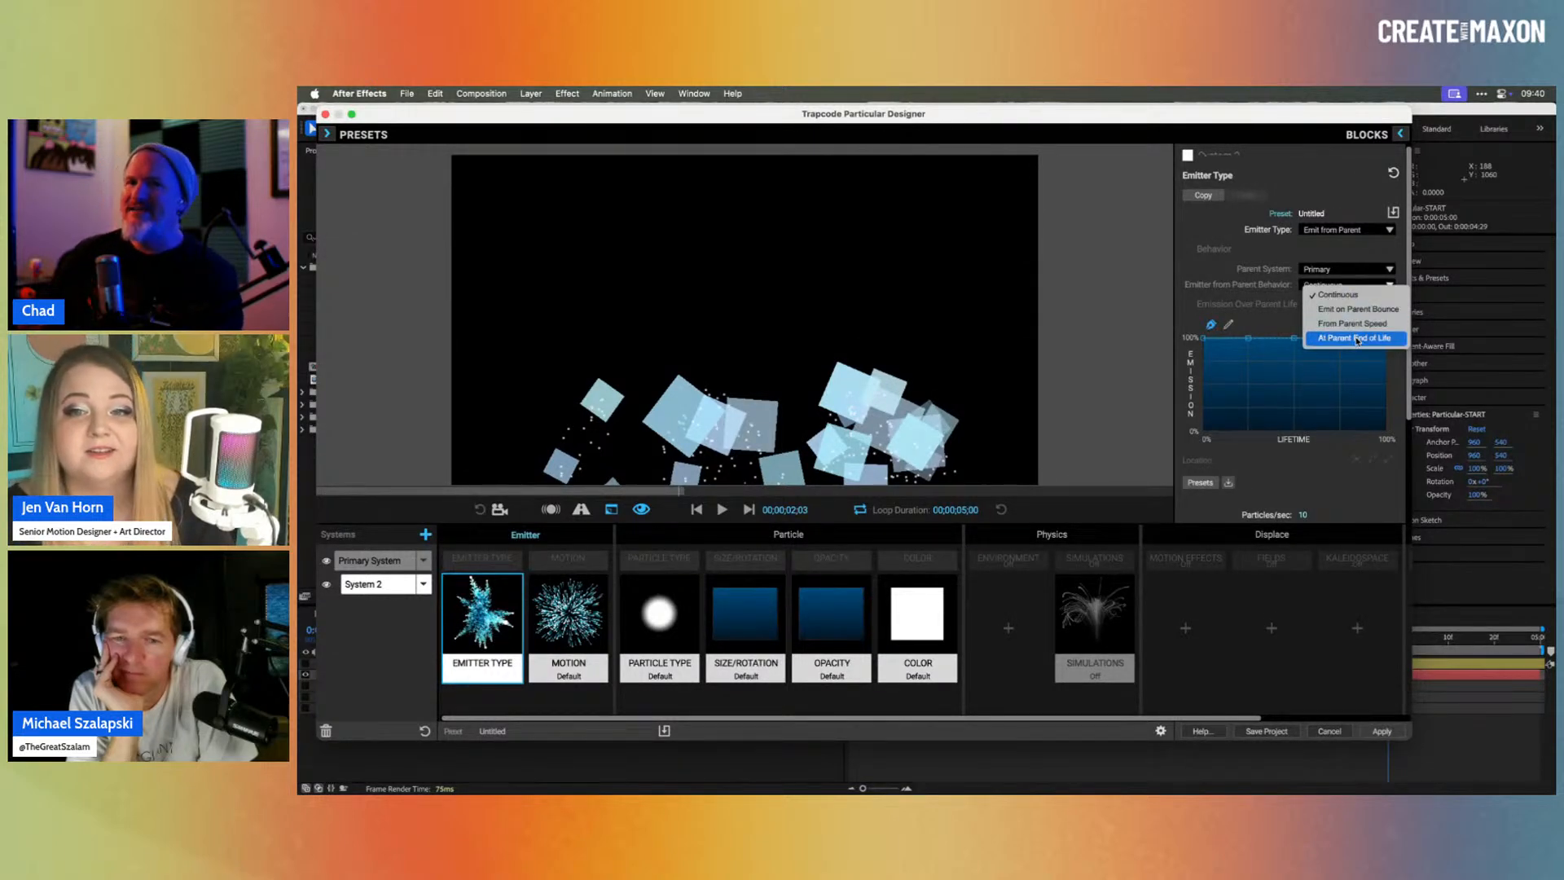
click(1357, 340)
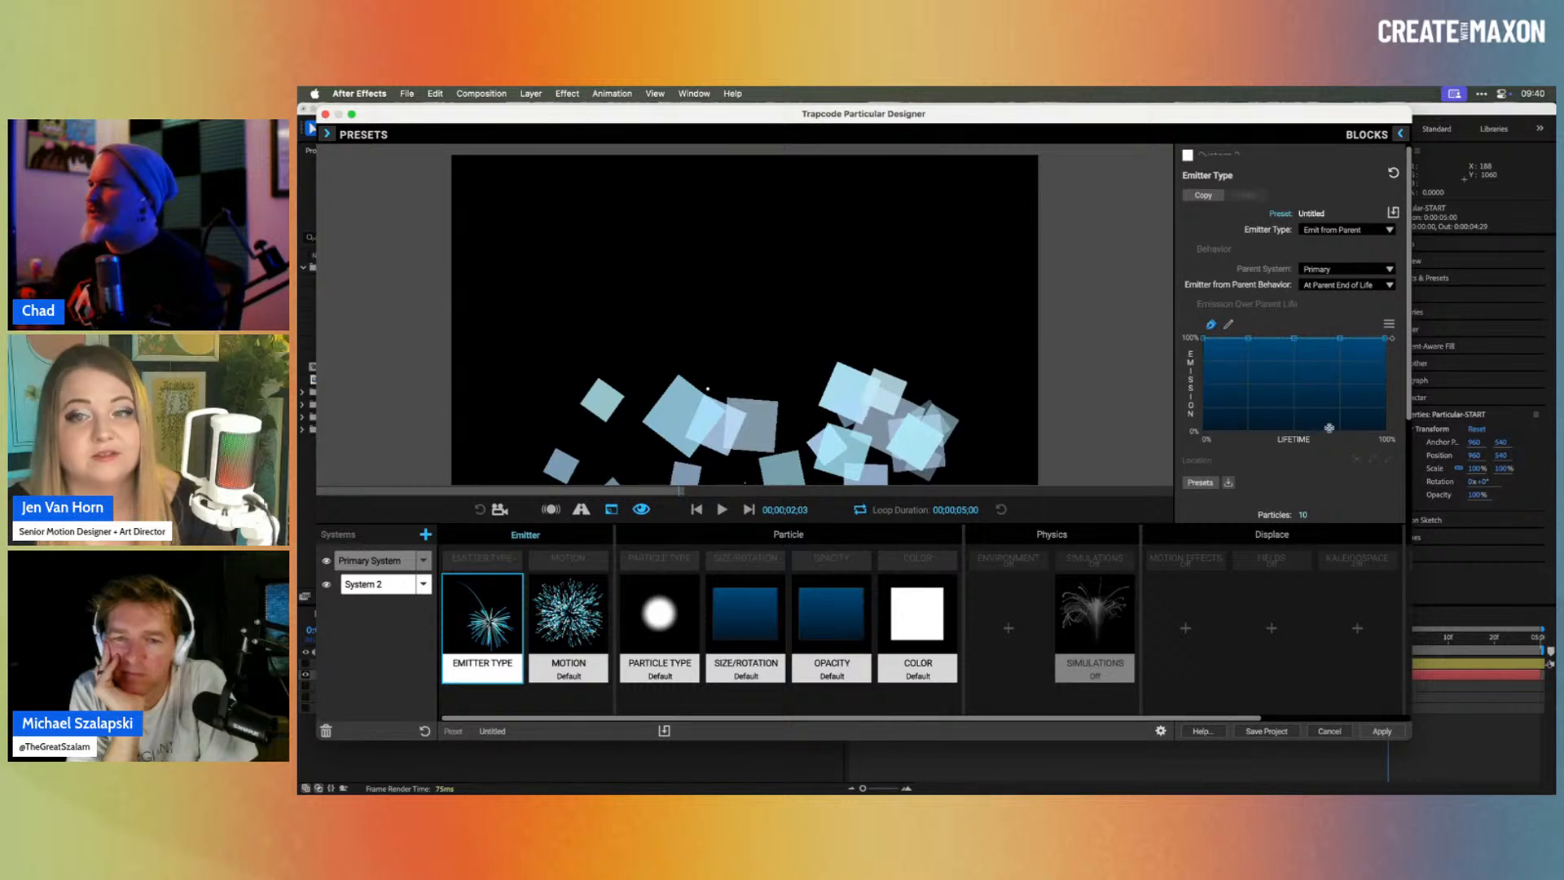
scroll(1335, 440, down, 3)
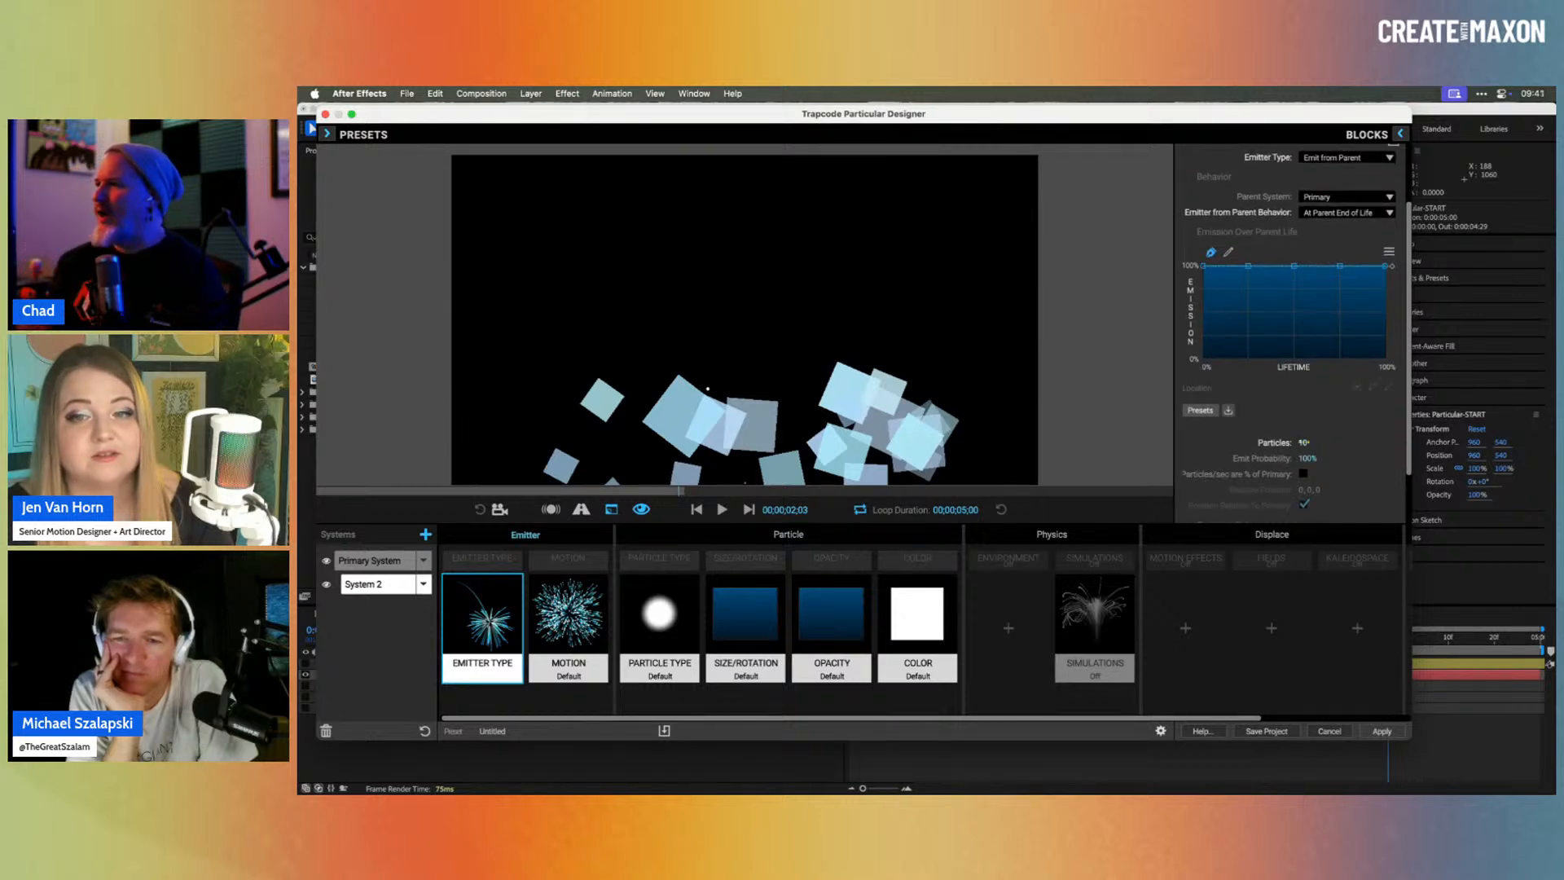
click(1303, 442)
text(1)
key(Return)
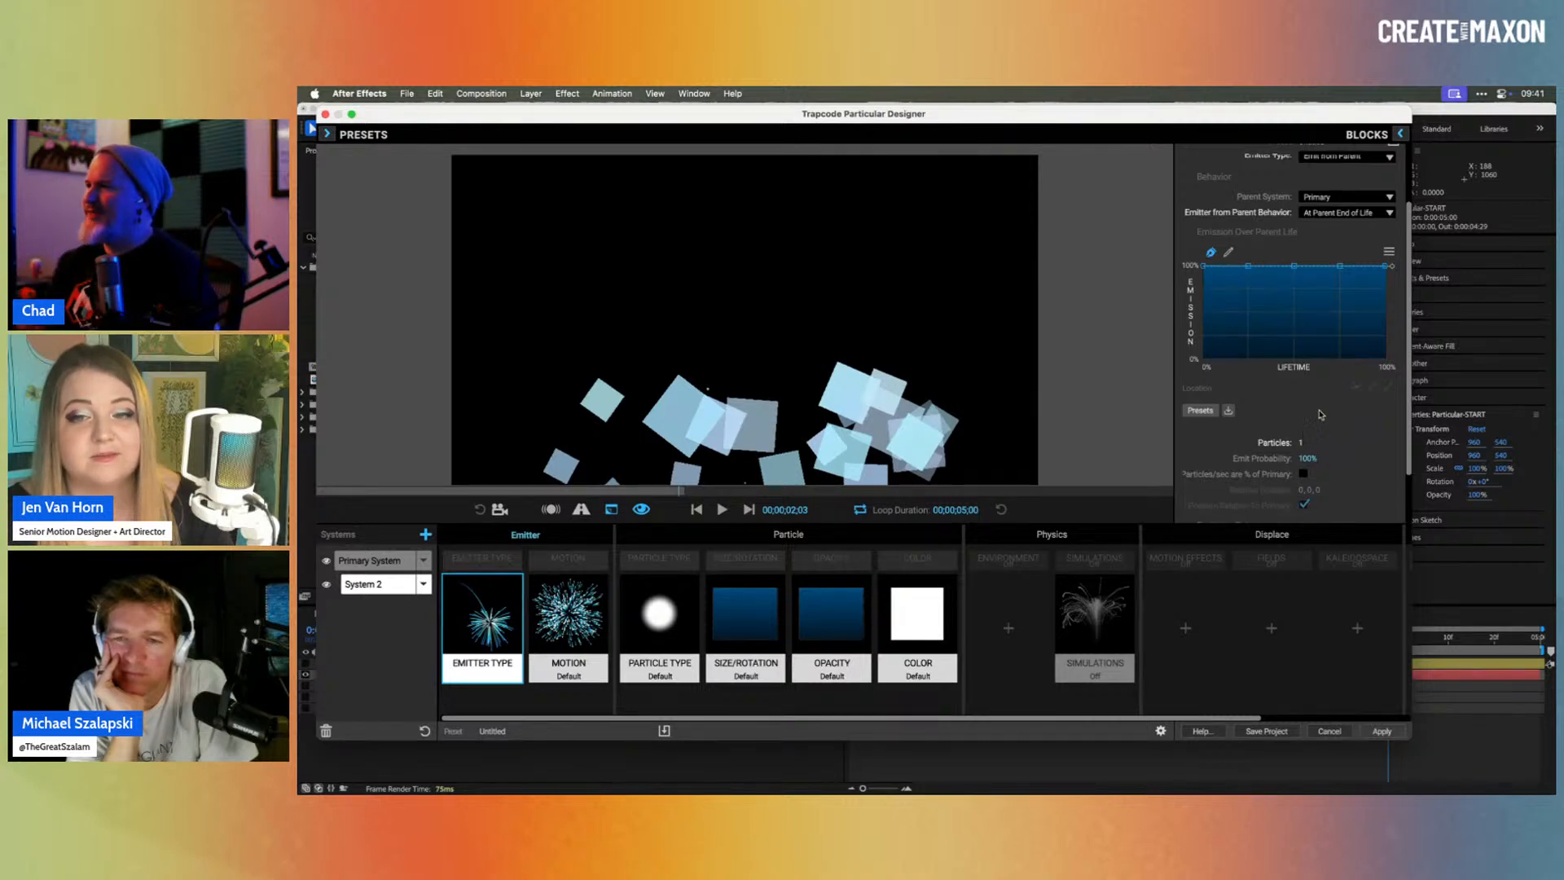
click(1382, 732)
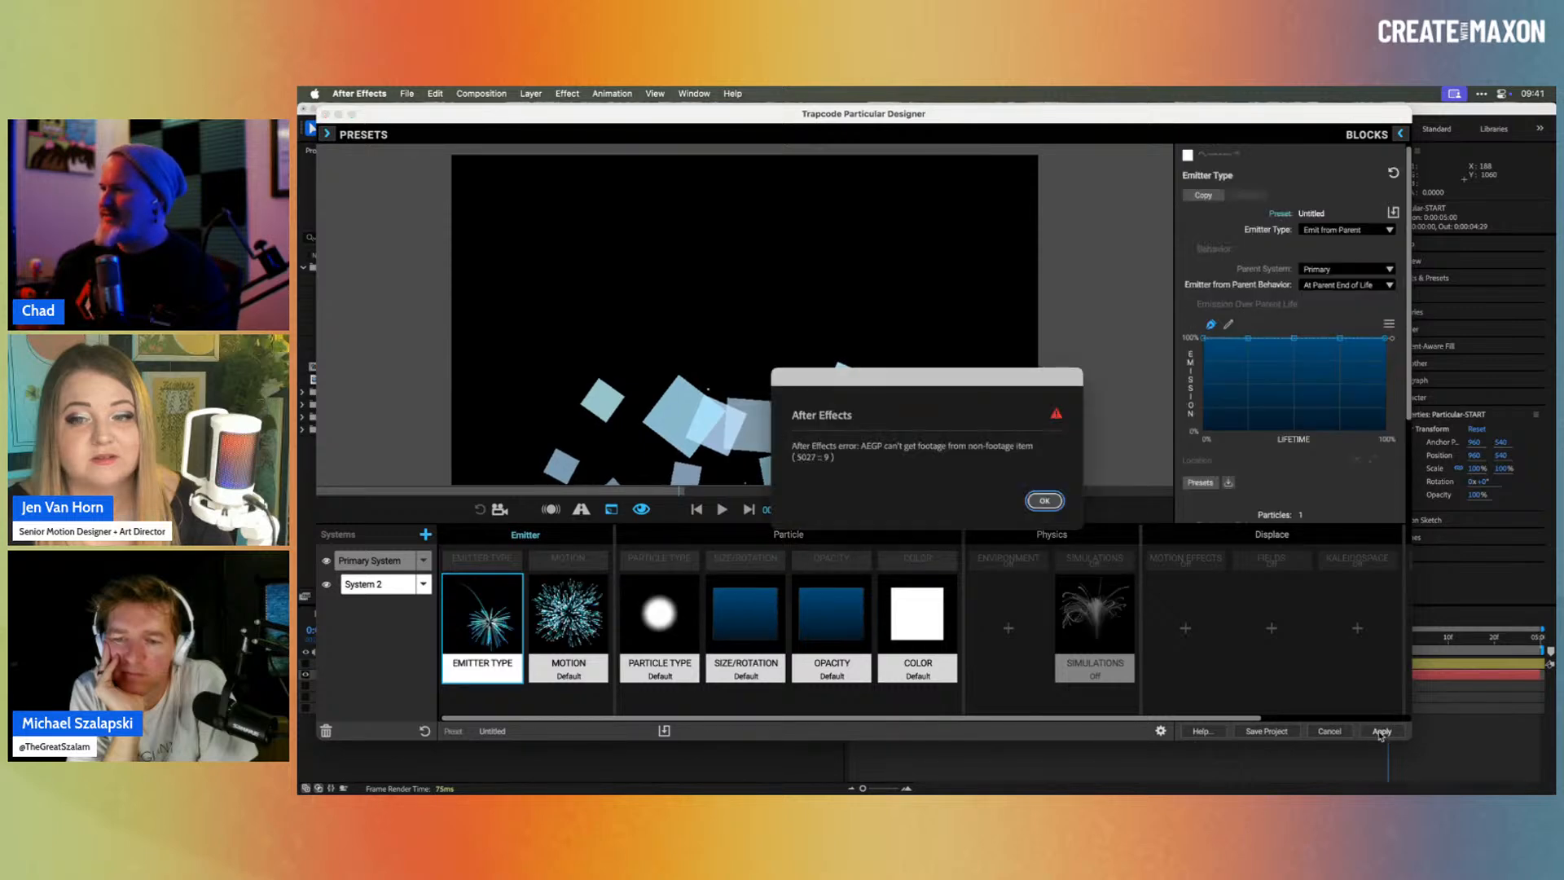
click(1052, 506)
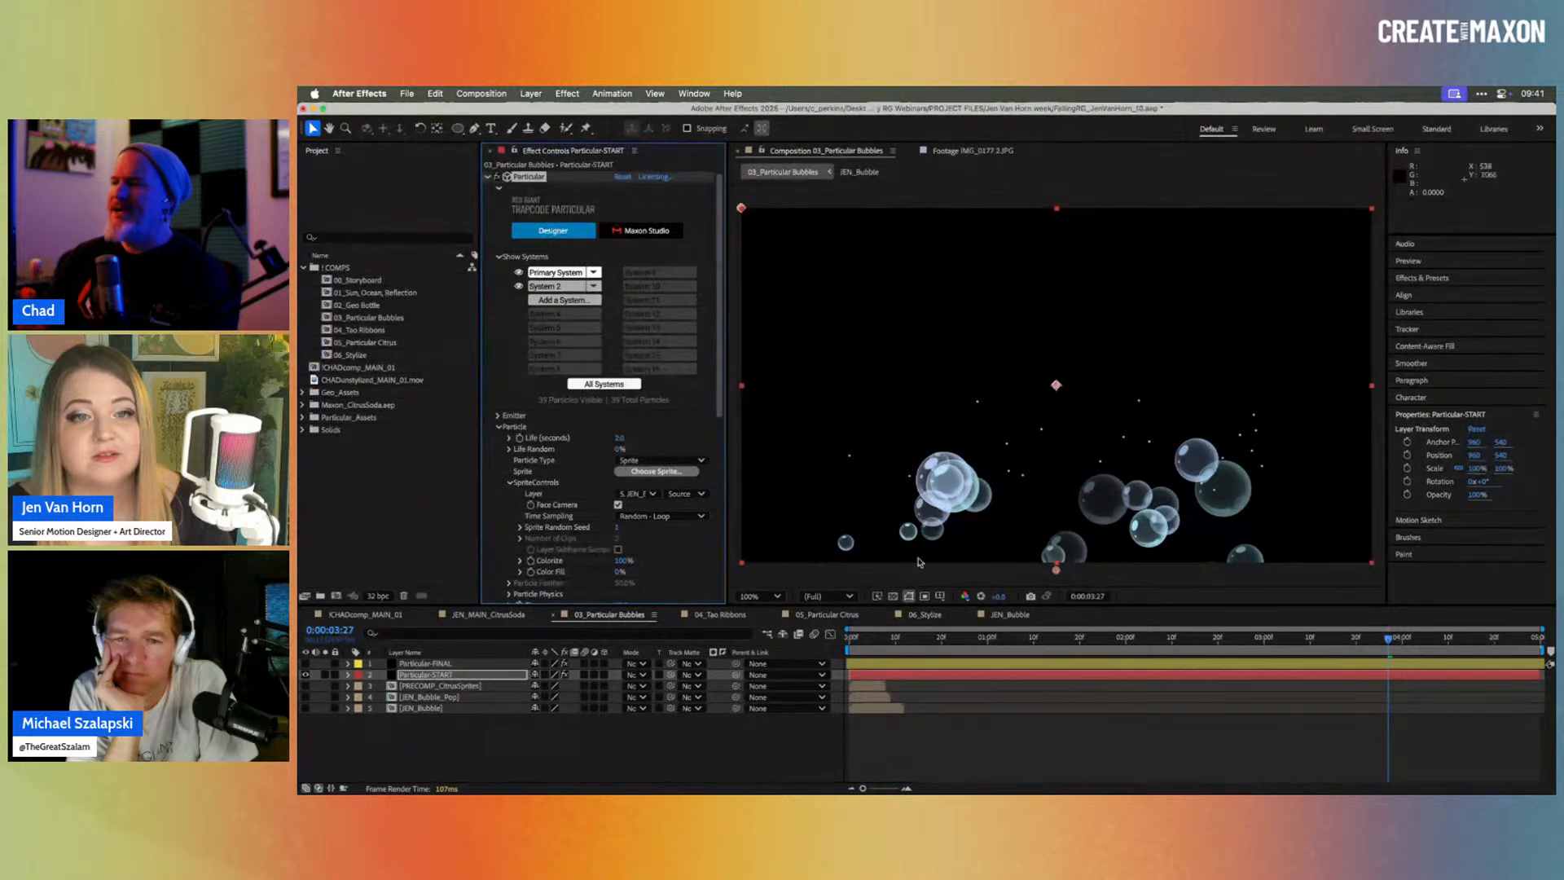
Step: Preview the bubble animation from near its start and scrub ahead to 0:00:03:12
click(856, 640)
key(space)
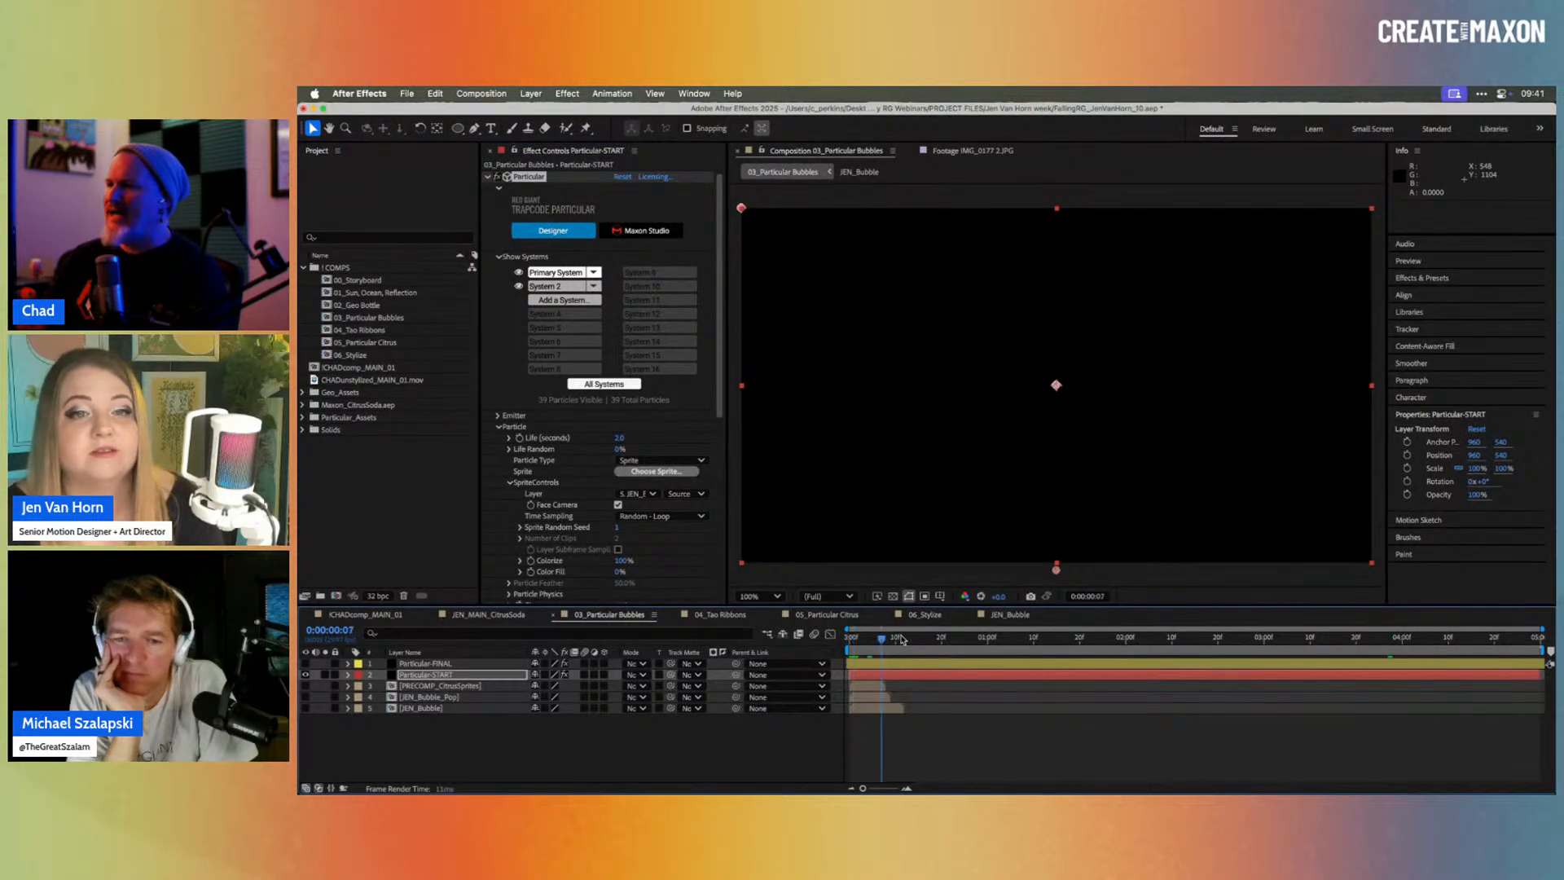
drag(1018, 645, 1318, 649)
Step: Set System 2's Particle Type to Sprite and choose the JEN_Bubble_Pop layer as its sprite source
click(547, 286)
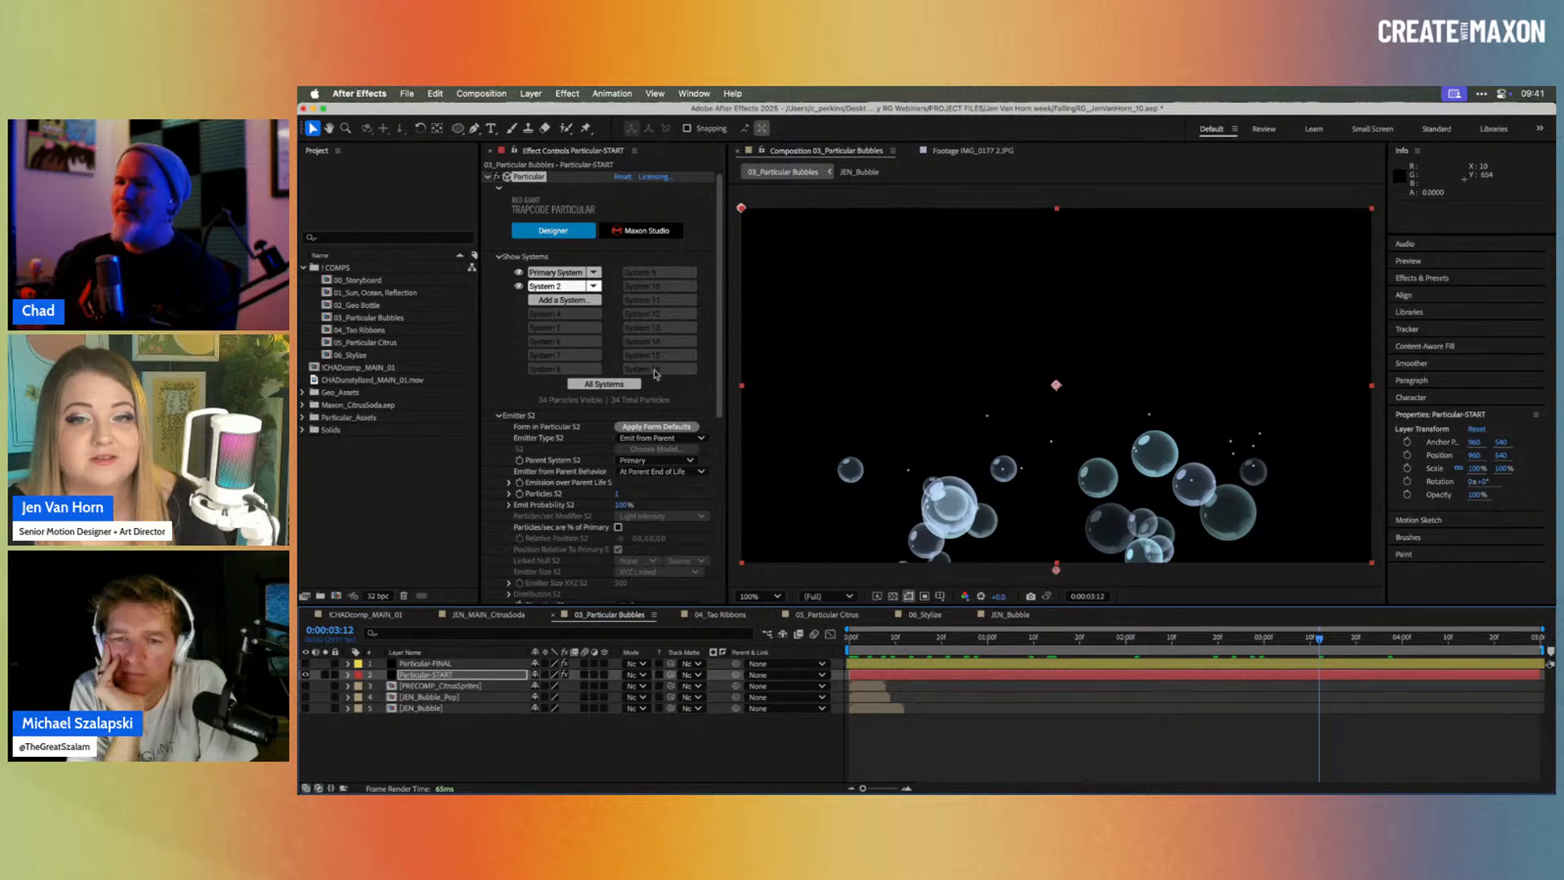
click(499, 416)
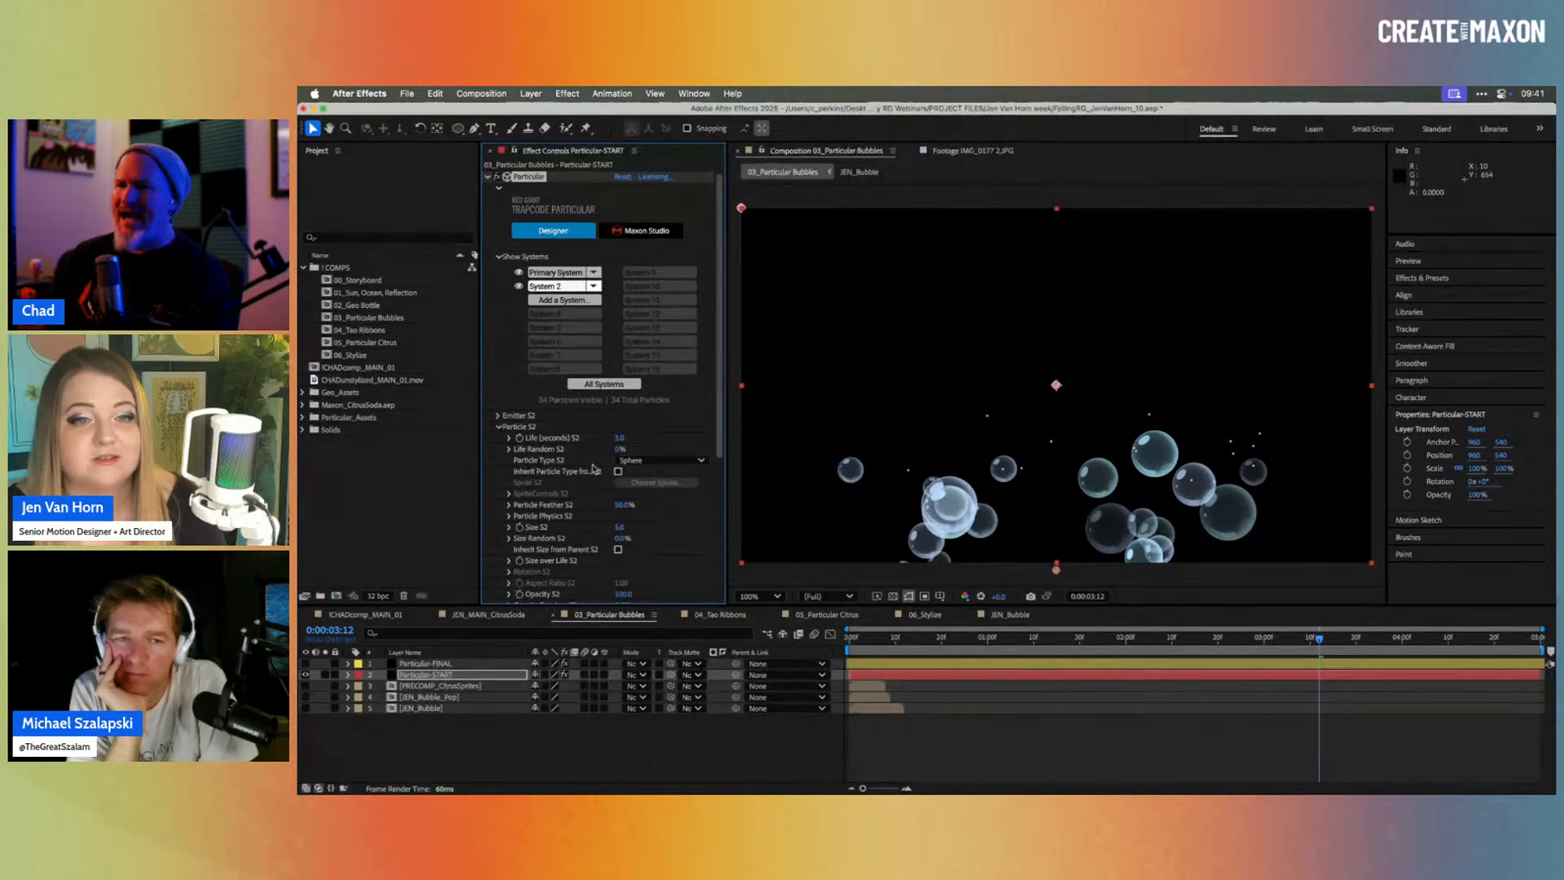
click(640, 463)
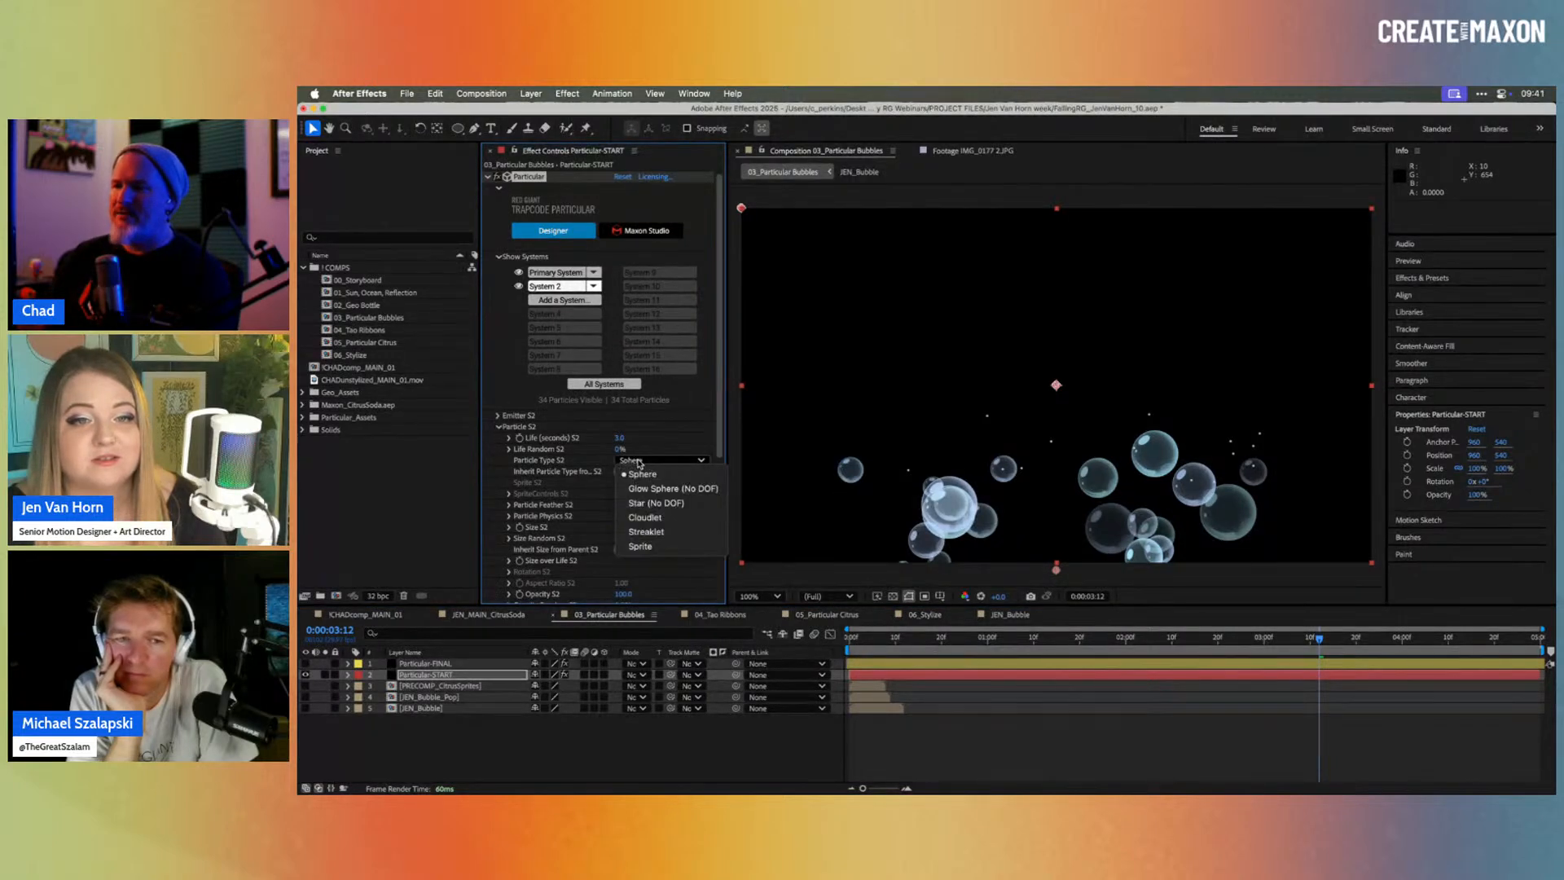
click(674, 549)
click(509, 493)
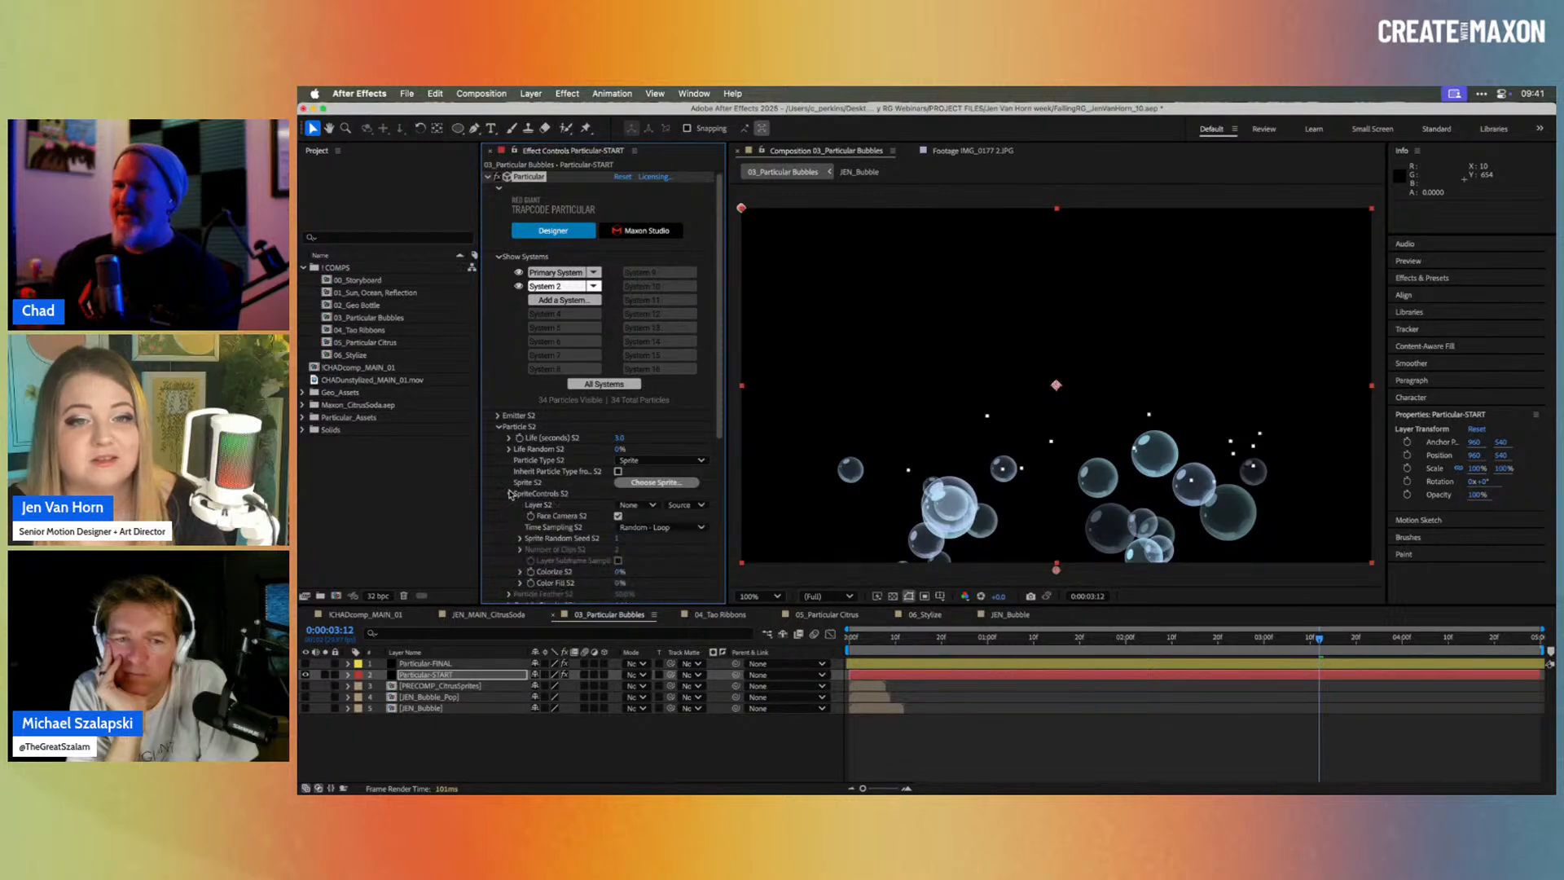
click(623, 507)
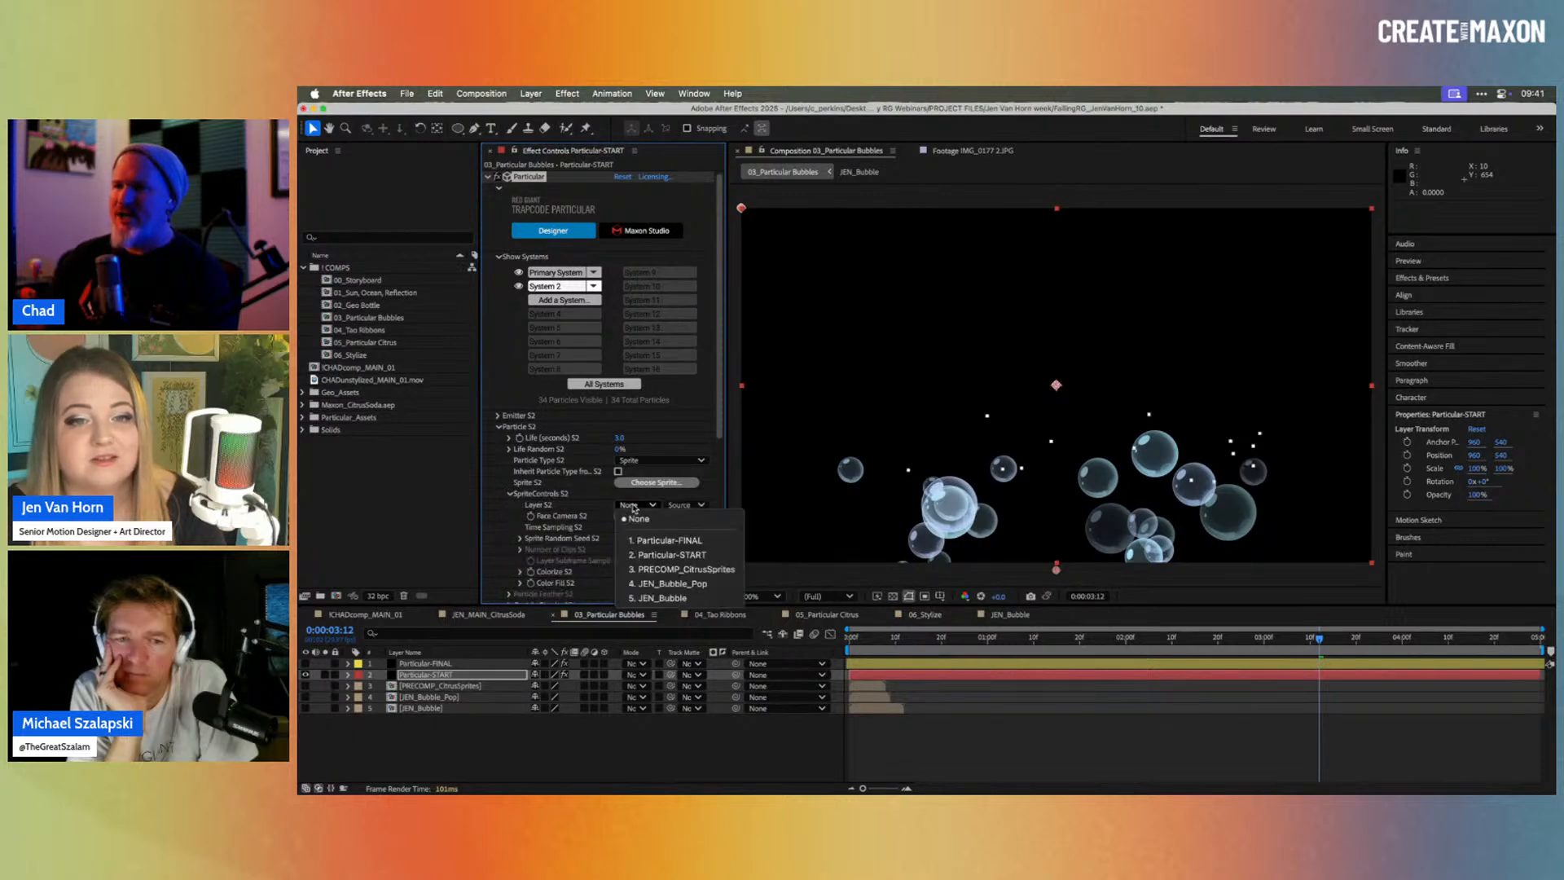
click(688, 584)
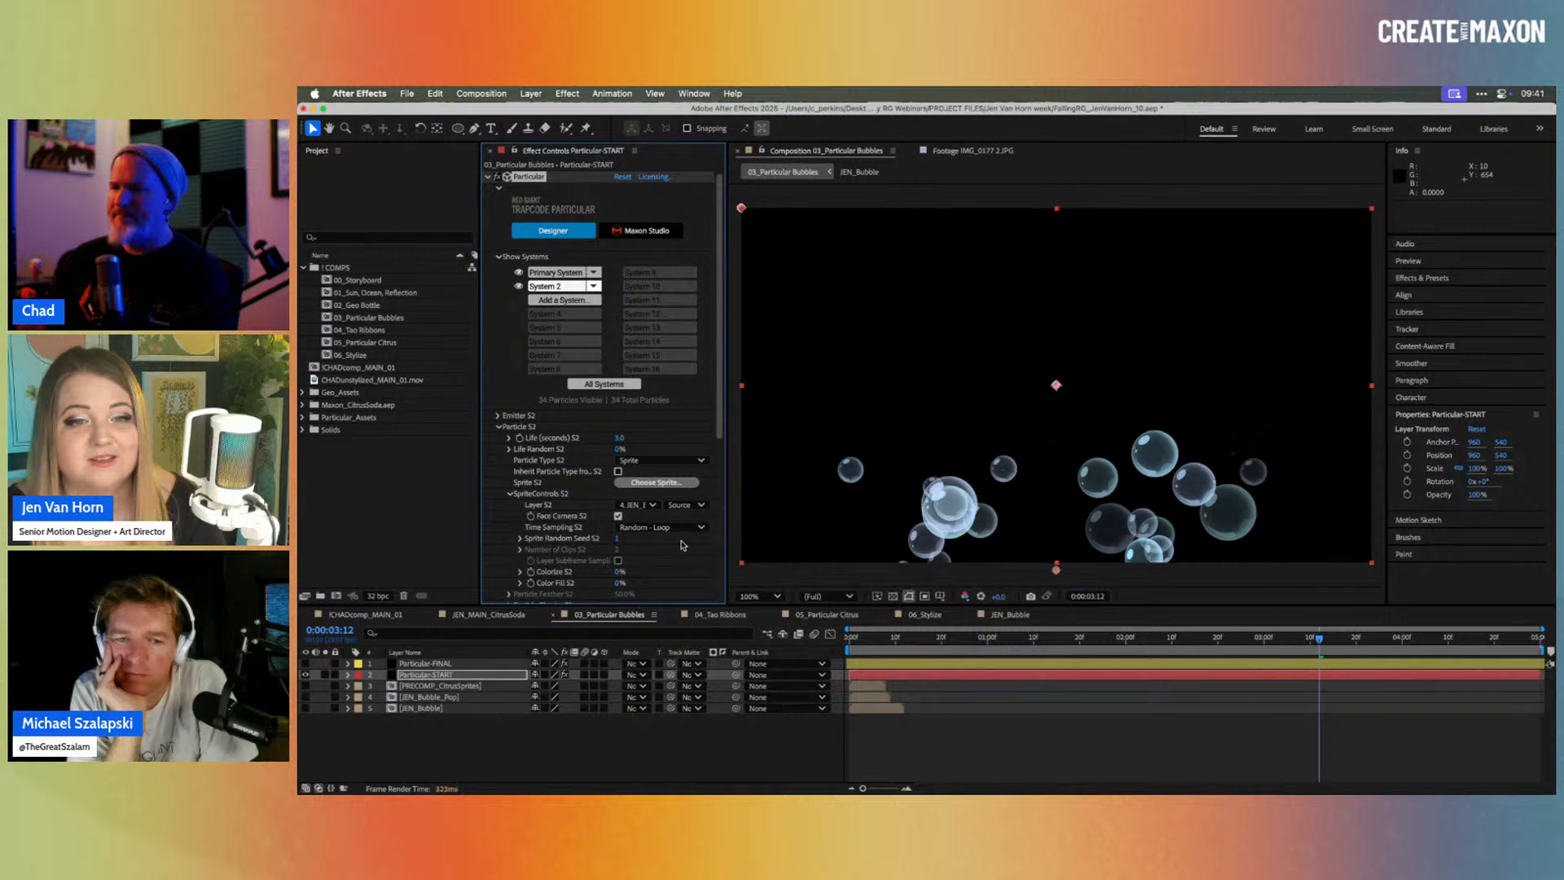
Step: Set System 2's Size to 47 and scrub through the animation to 0:00:03:16
scroll(582, 521, down, 5)
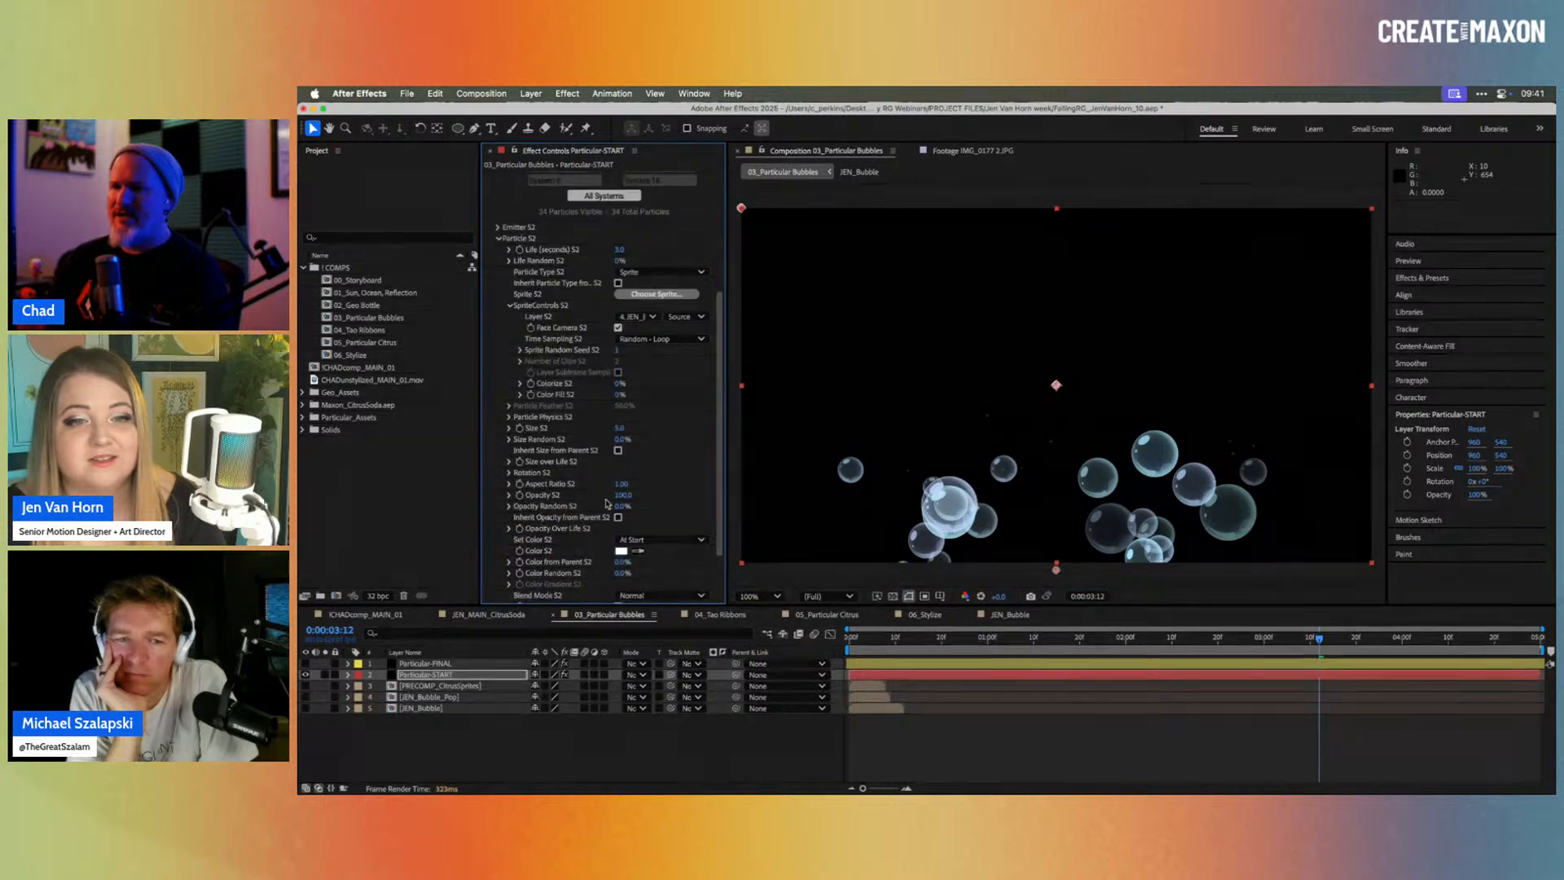
drag(630, 426, 641, 425)
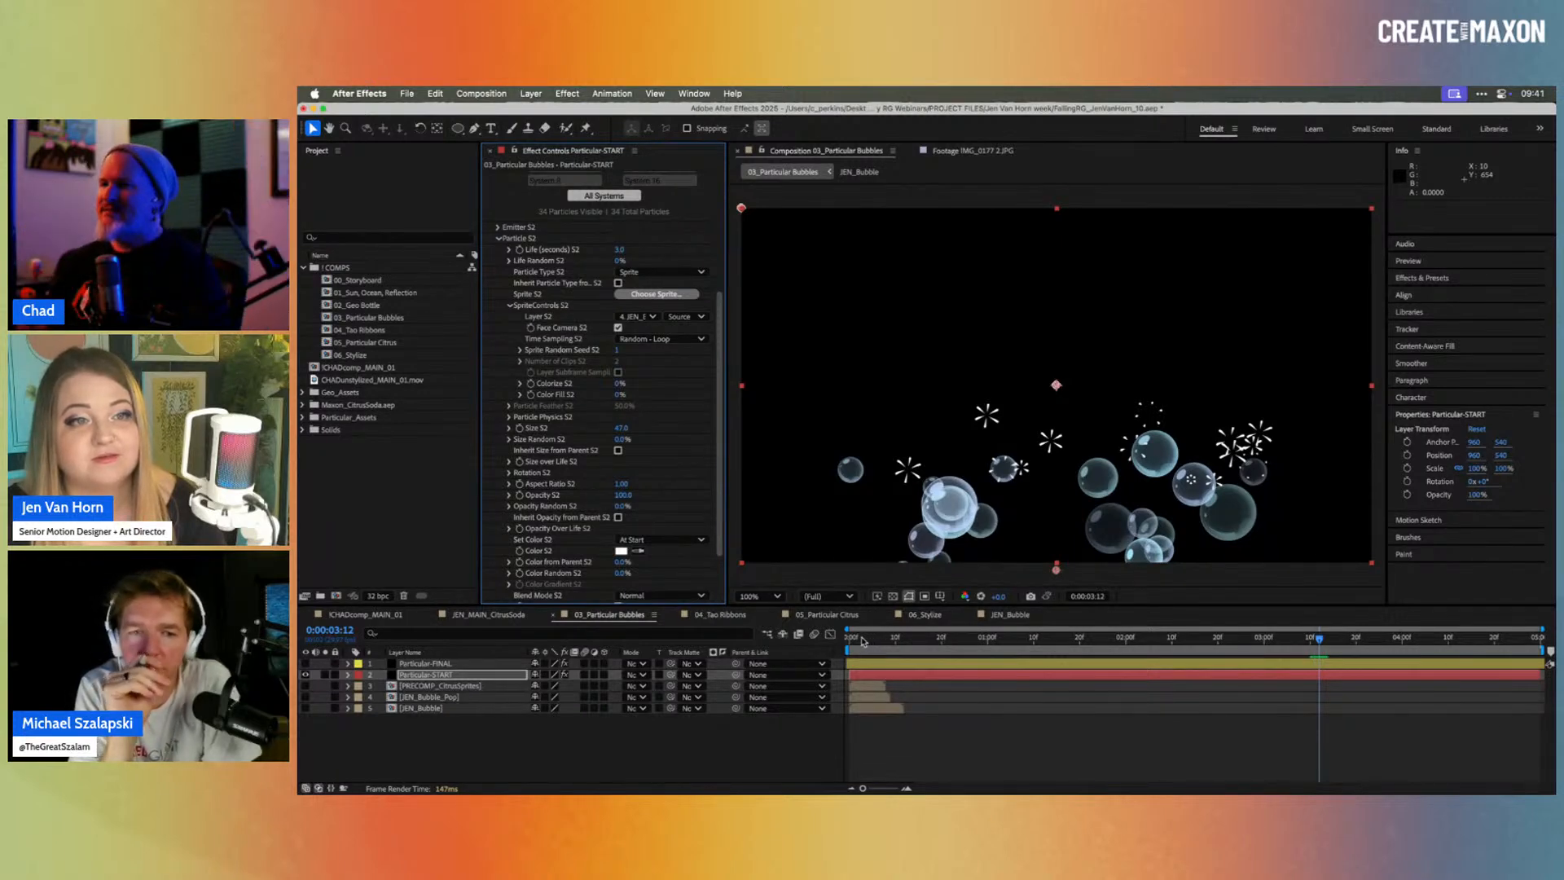
click(862, 638)
drag(862, 639, 1336, 640)
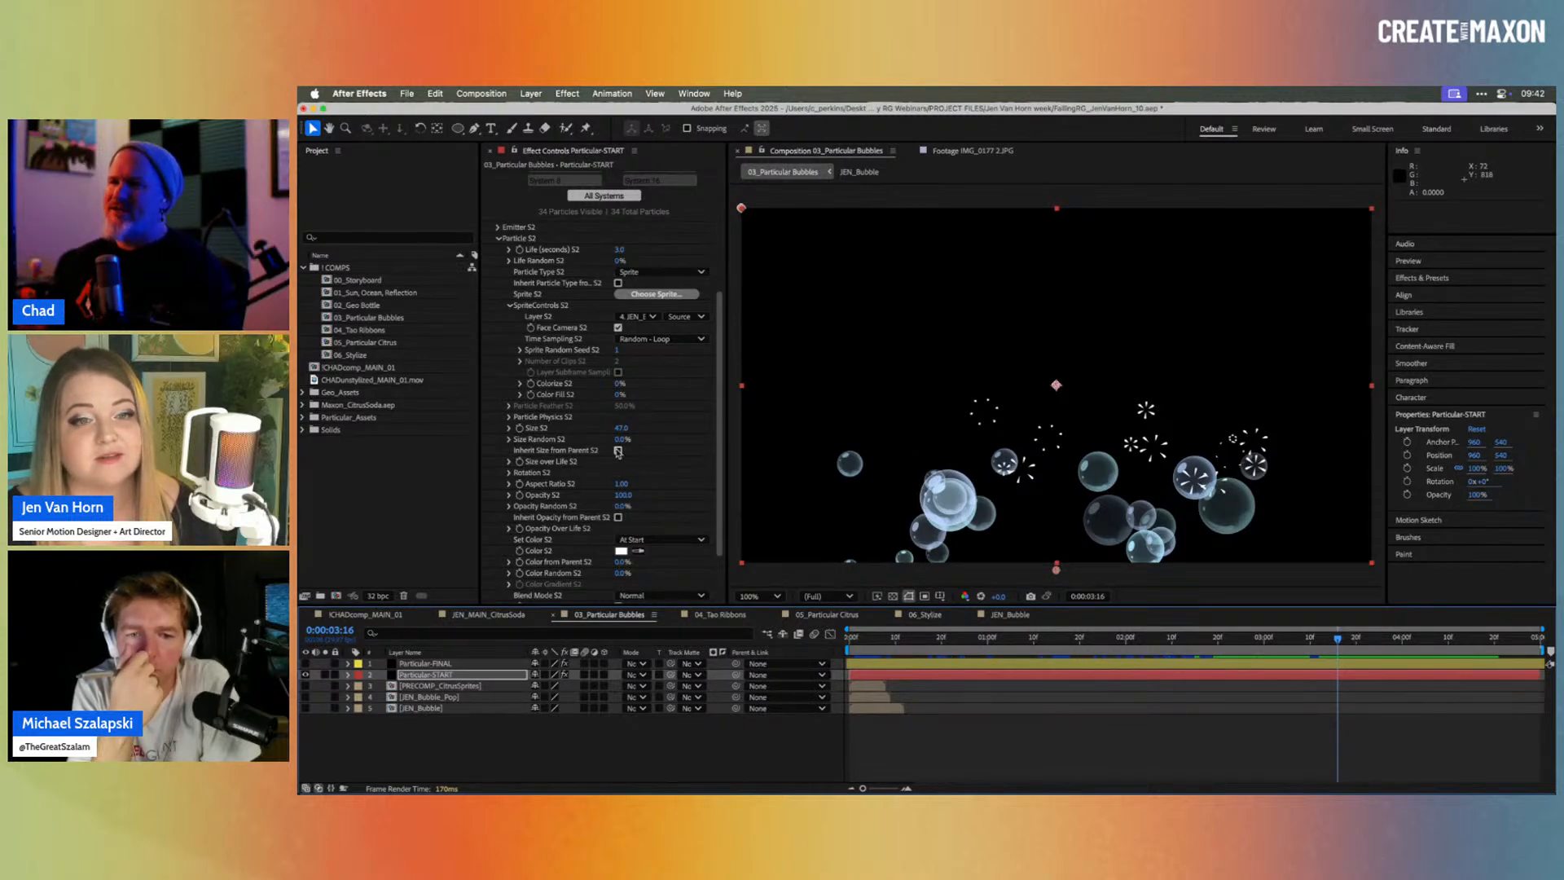
Step: Make System 2 inherit size and opacity from its parent, with Colorize and Color from Parent both at 100%
click(618, 517)
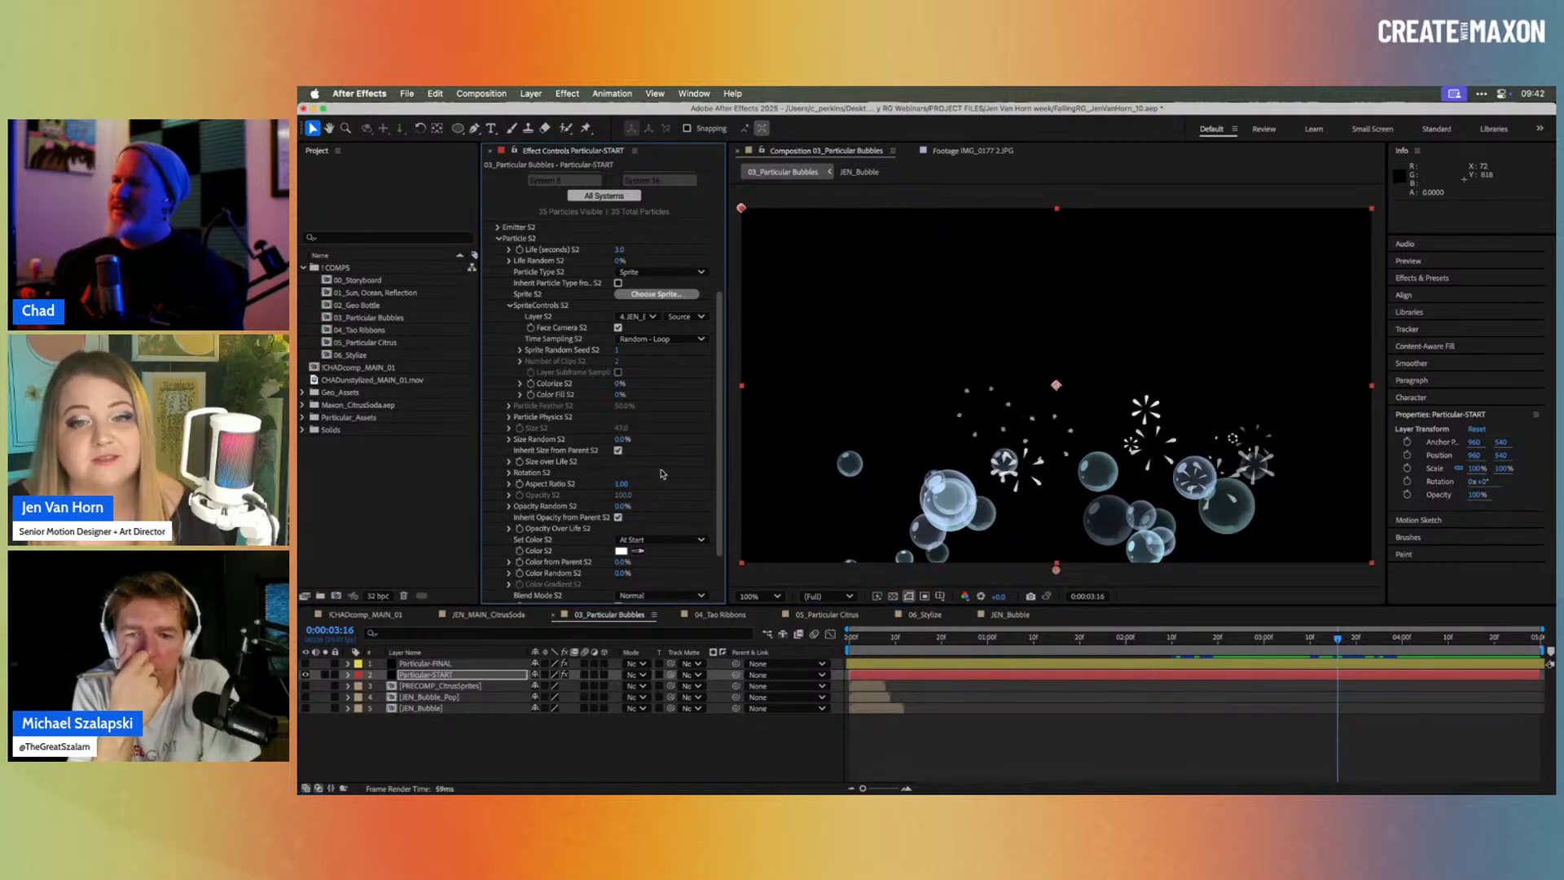
scroll(663, 473, down, 1)
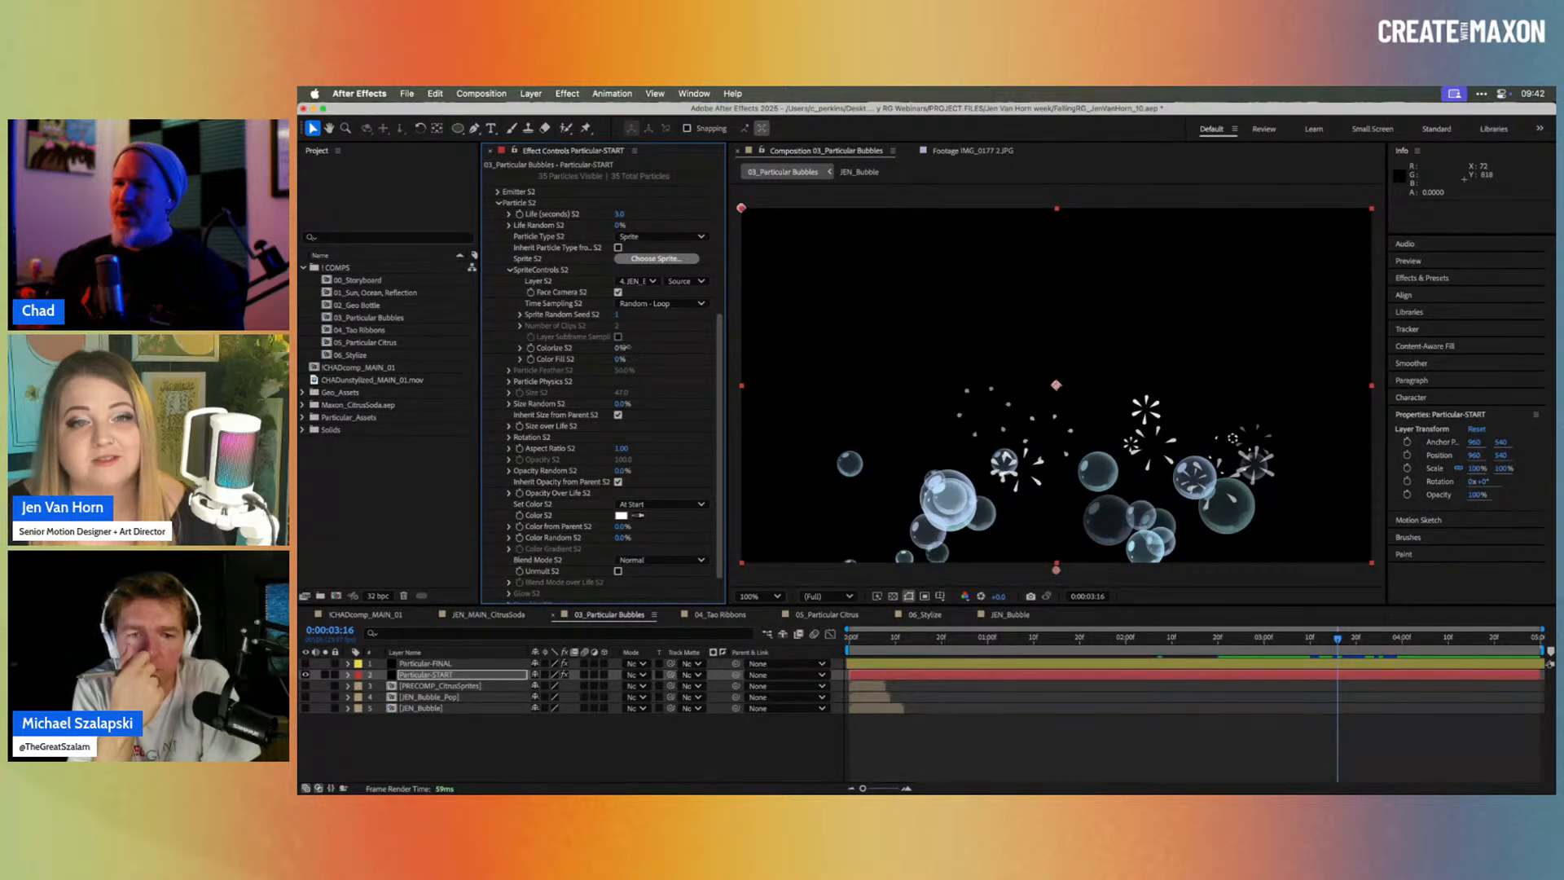
drag(620, 347, 701, 353)
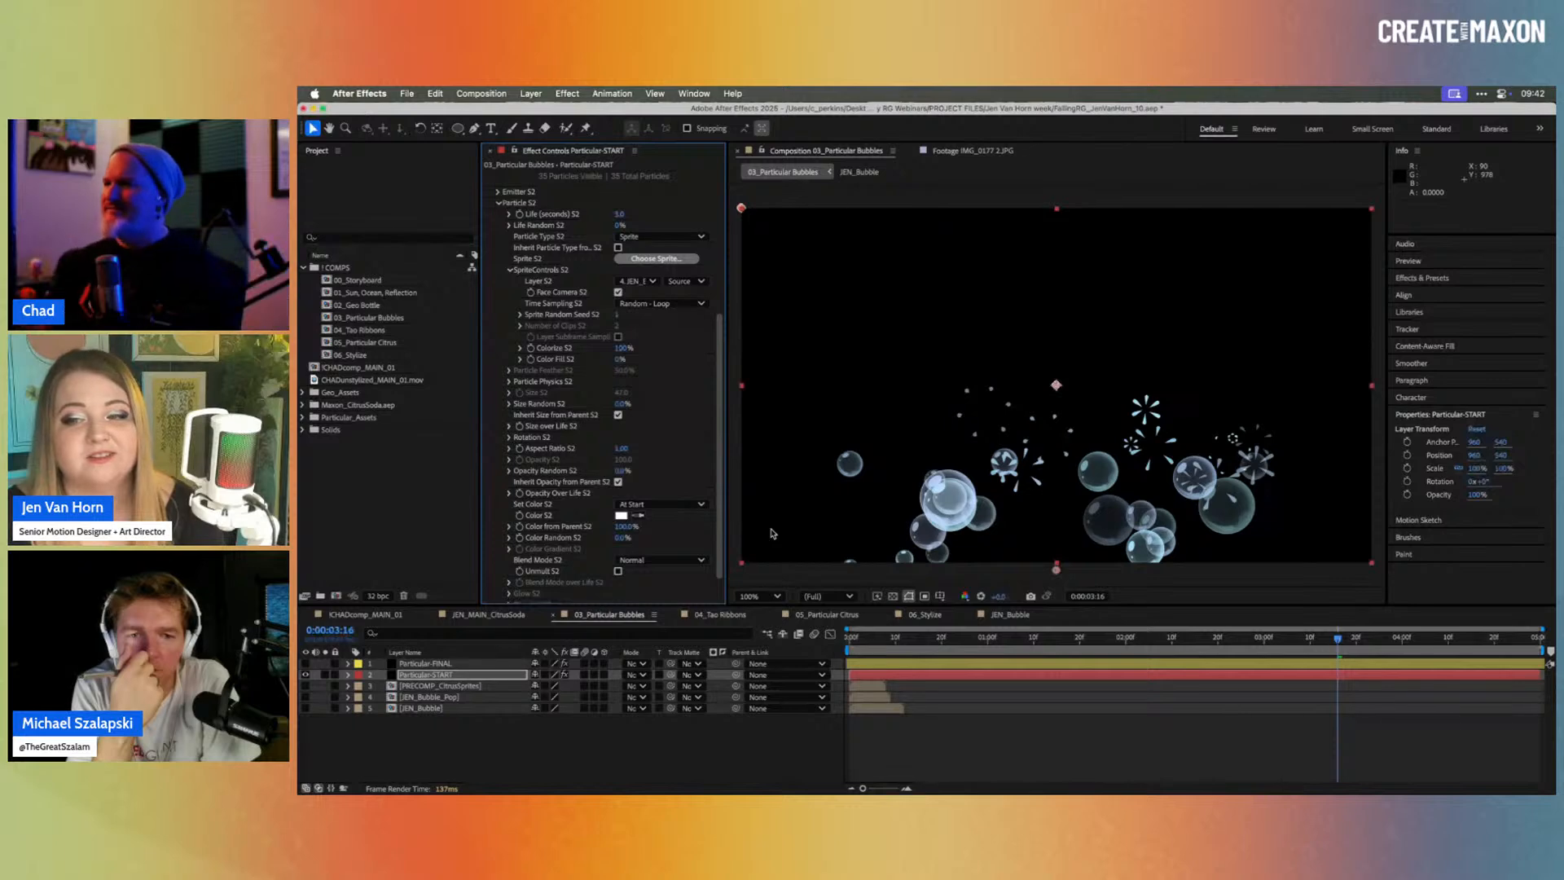
Step: Examine the pop particles along the timeline and in close-up around 0:00:02:18 to check when each sprite animation starts
drag(889, 639, 1280, 656)
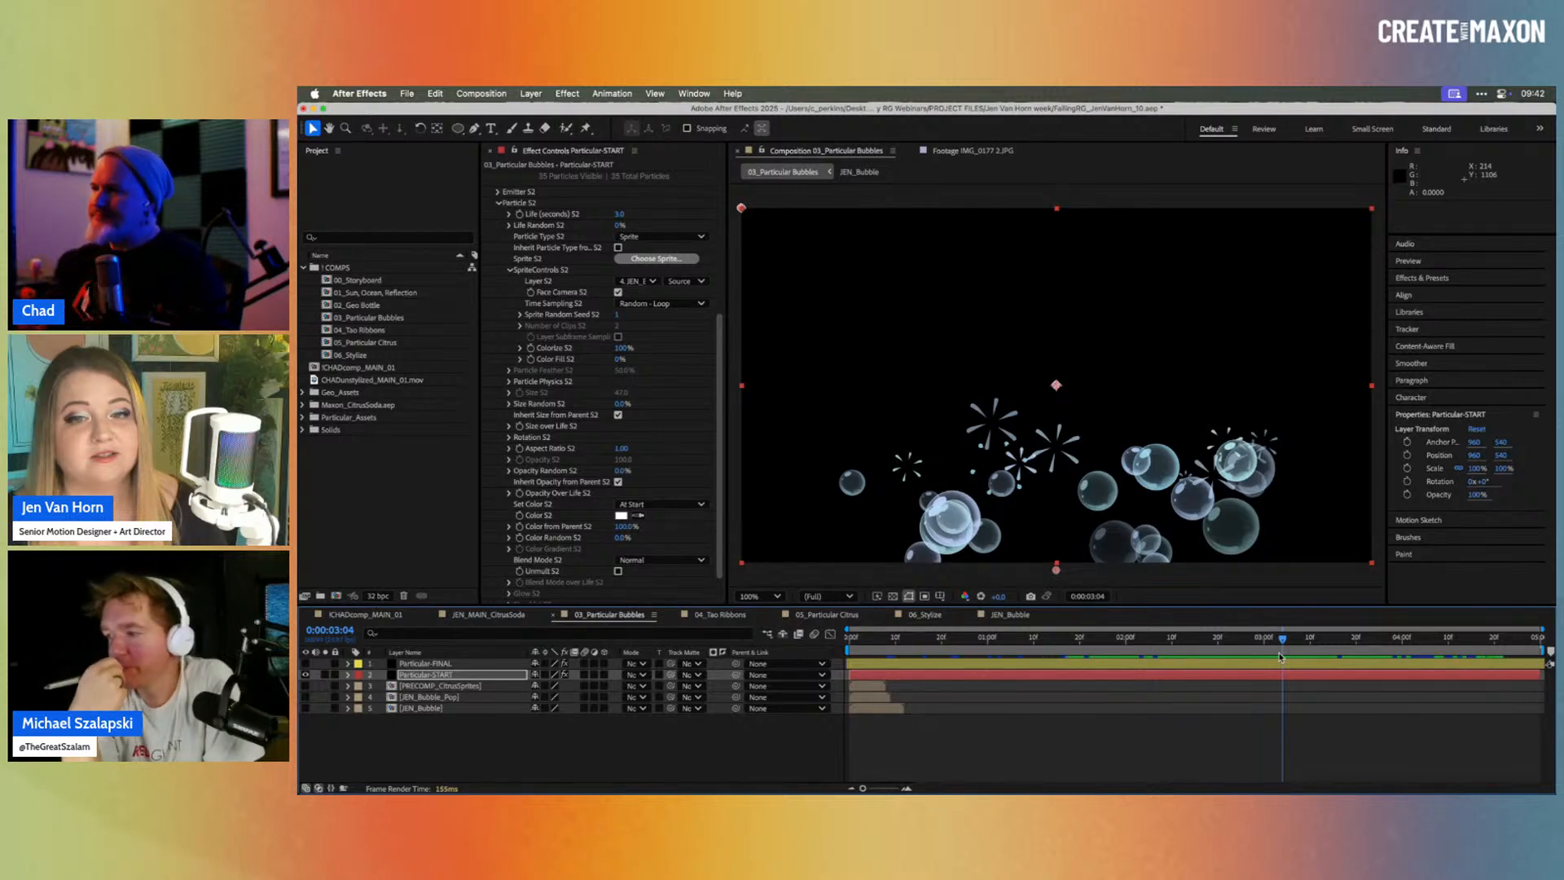
drag(919, 643, 1210, 649)
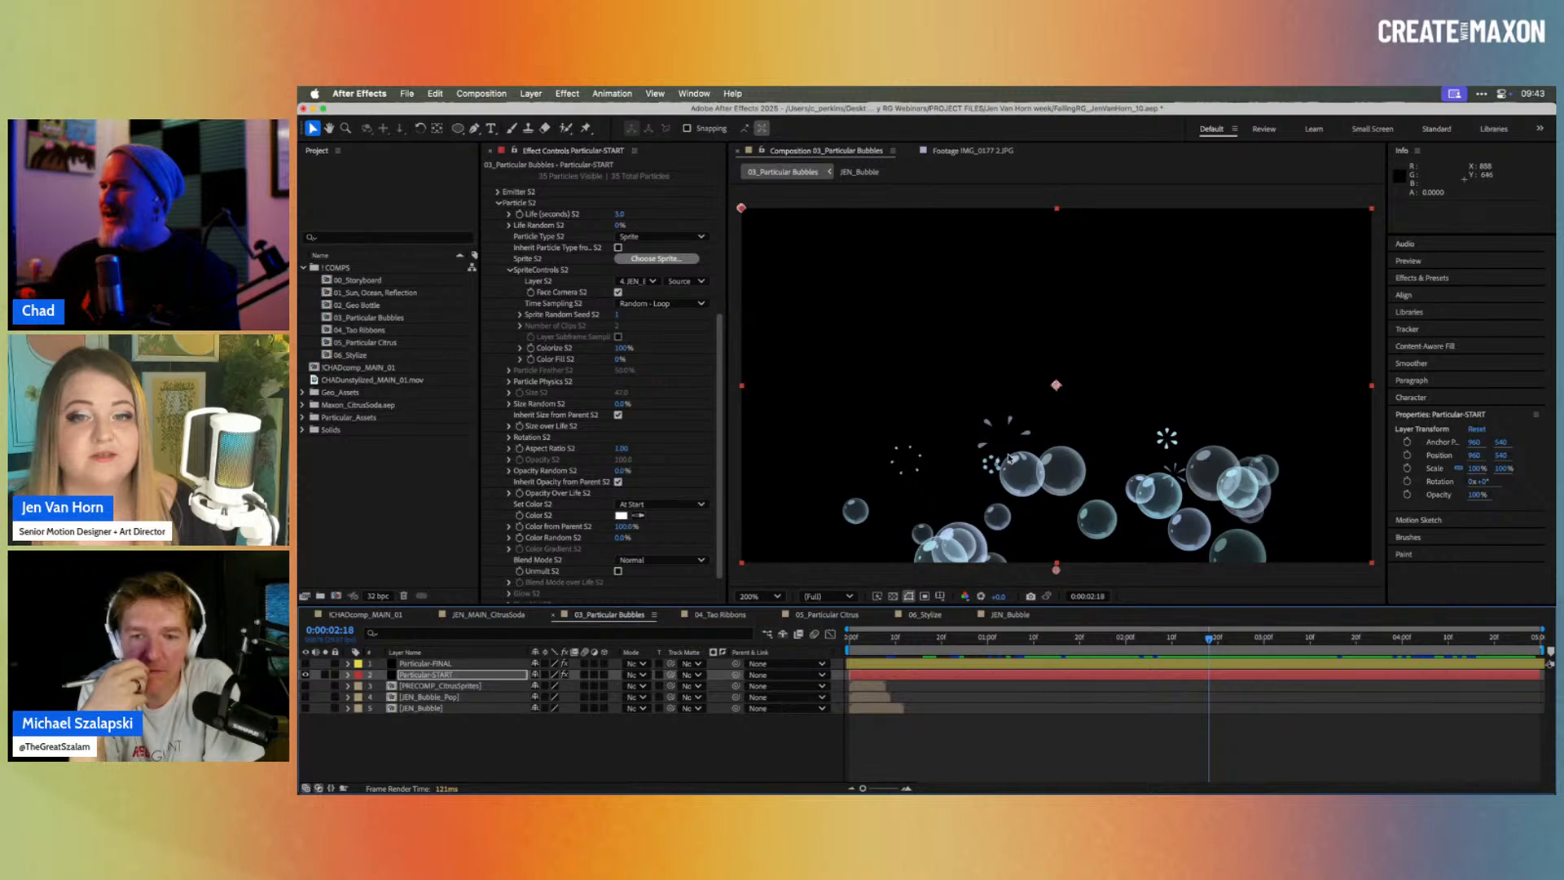
key(period)
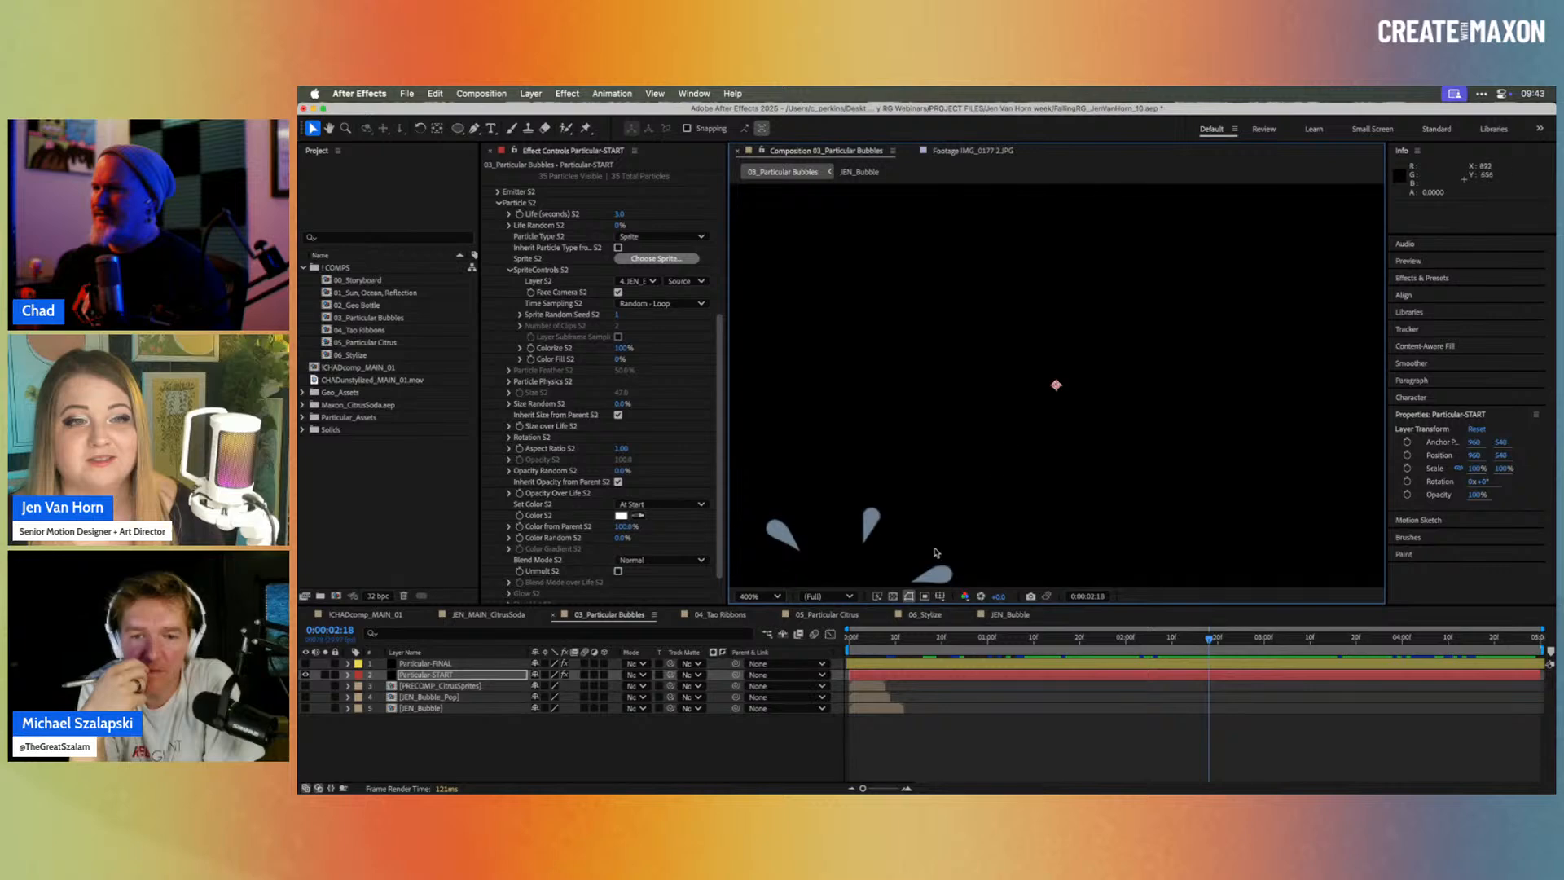
key(comma)
key(comma)
key(comma)
key(comma)
key(comma)
key(comma)
key(comma)
key(comma)
key(period)
key(period)
key(period)
key(period)
key(period)
key(period)
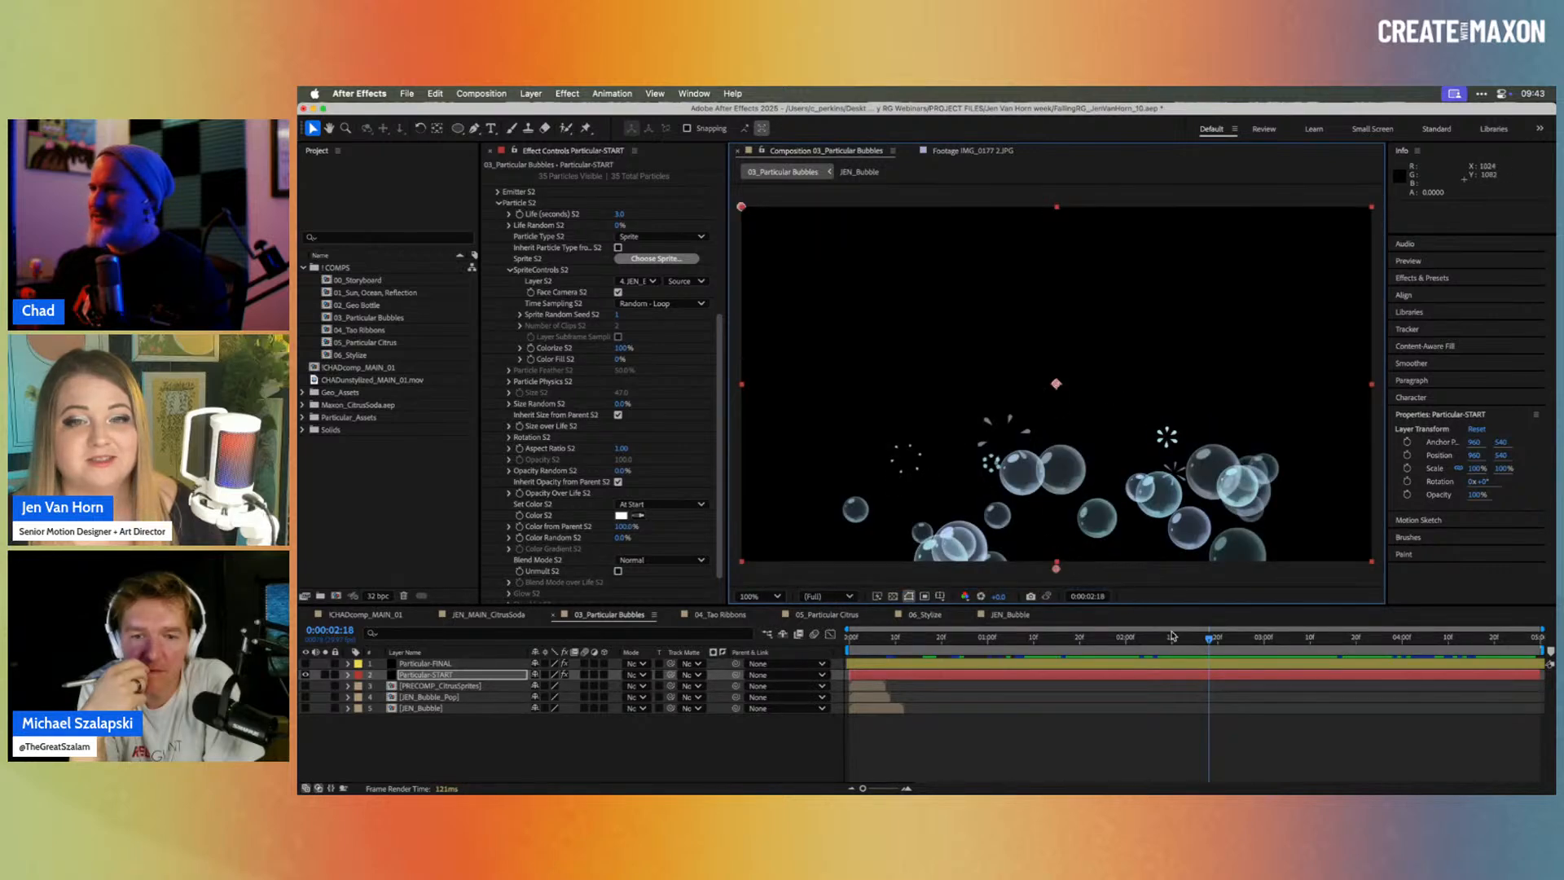
key(space)
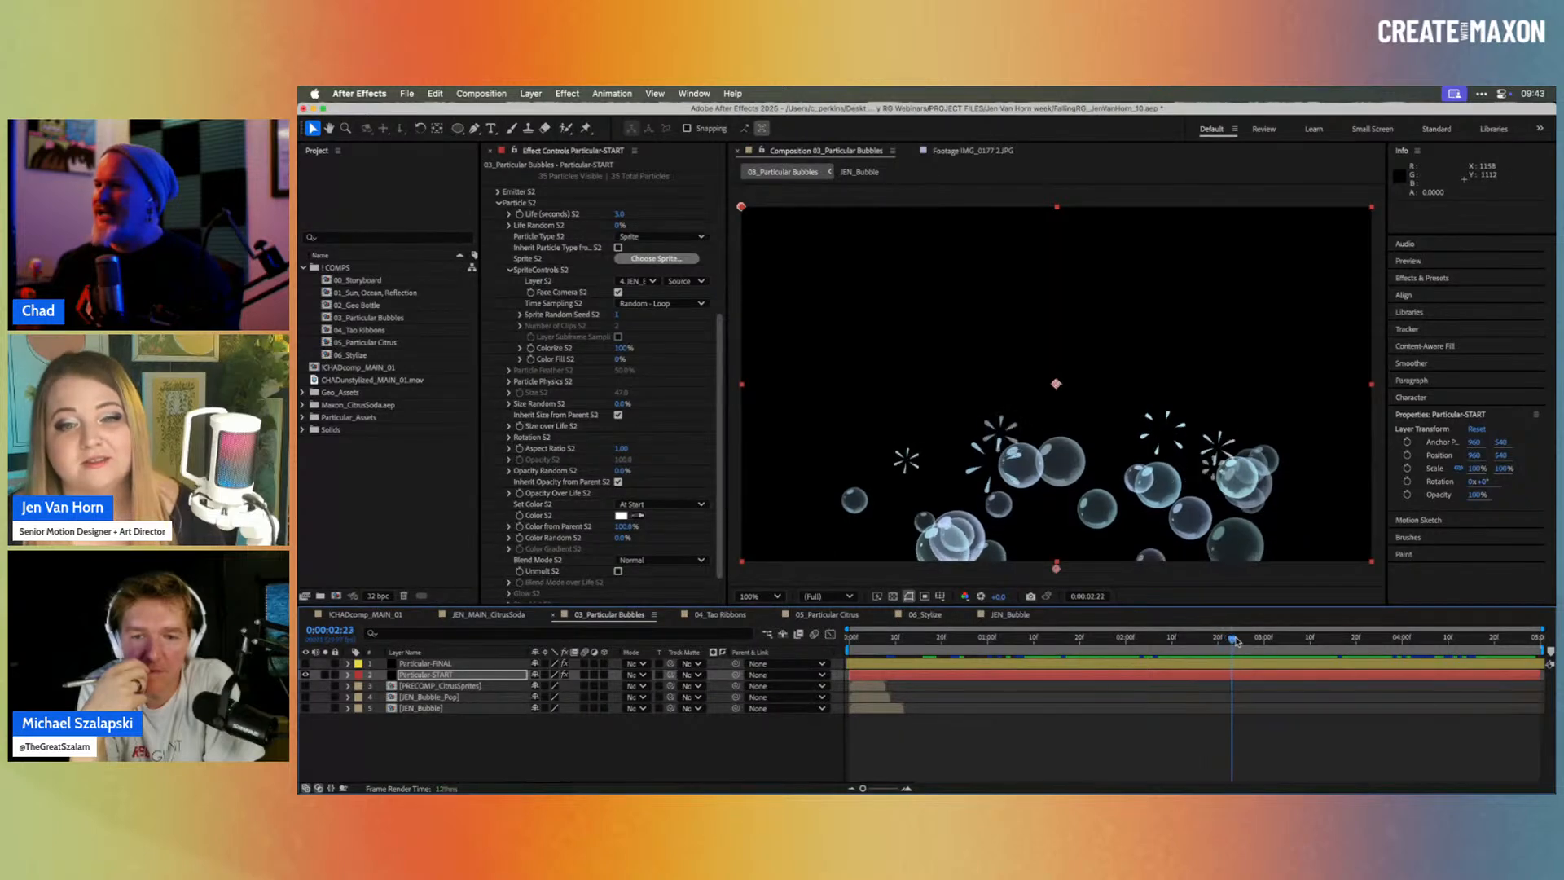
drag(1234, 641, 1165, 651)
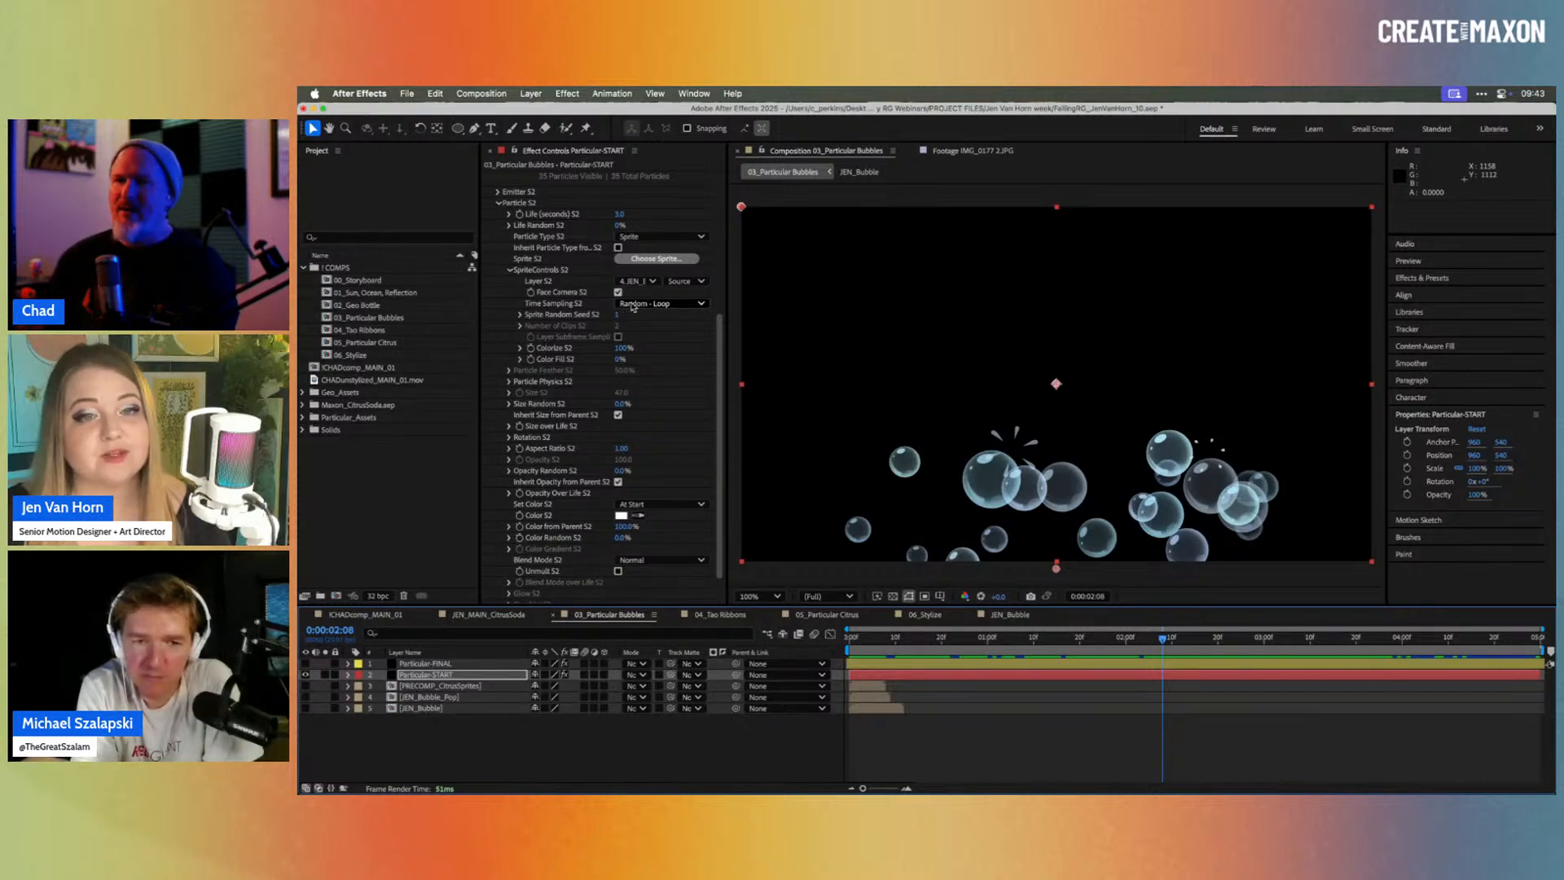
Step: Set System 2's Time Sampling to Start at Birth - Play Once and check the pops up to 0:00:03:25
click(675, 305)
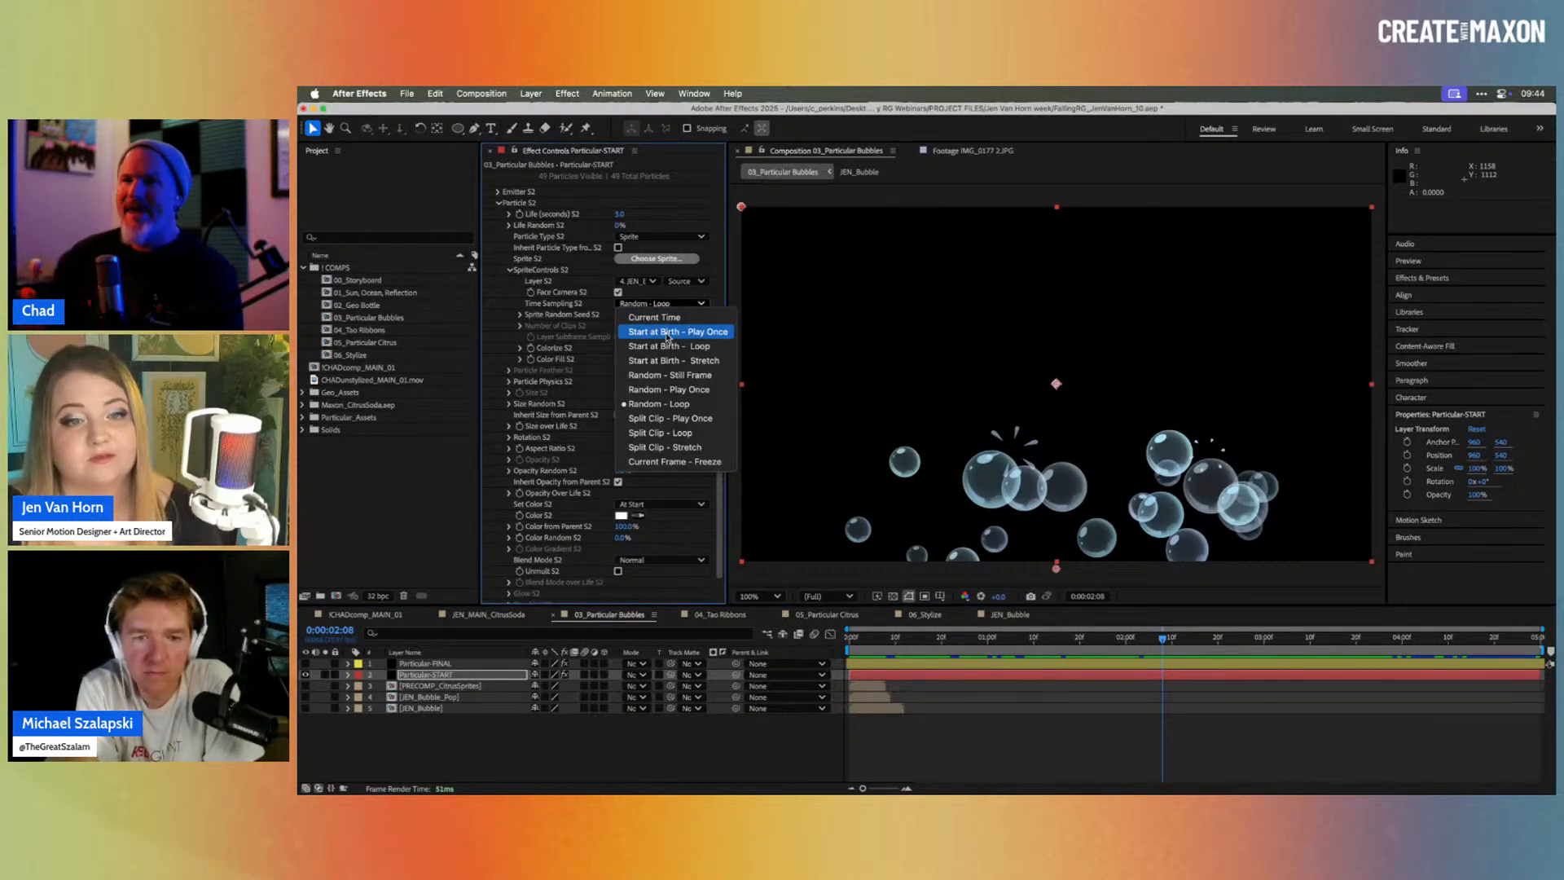
click(667, 333)
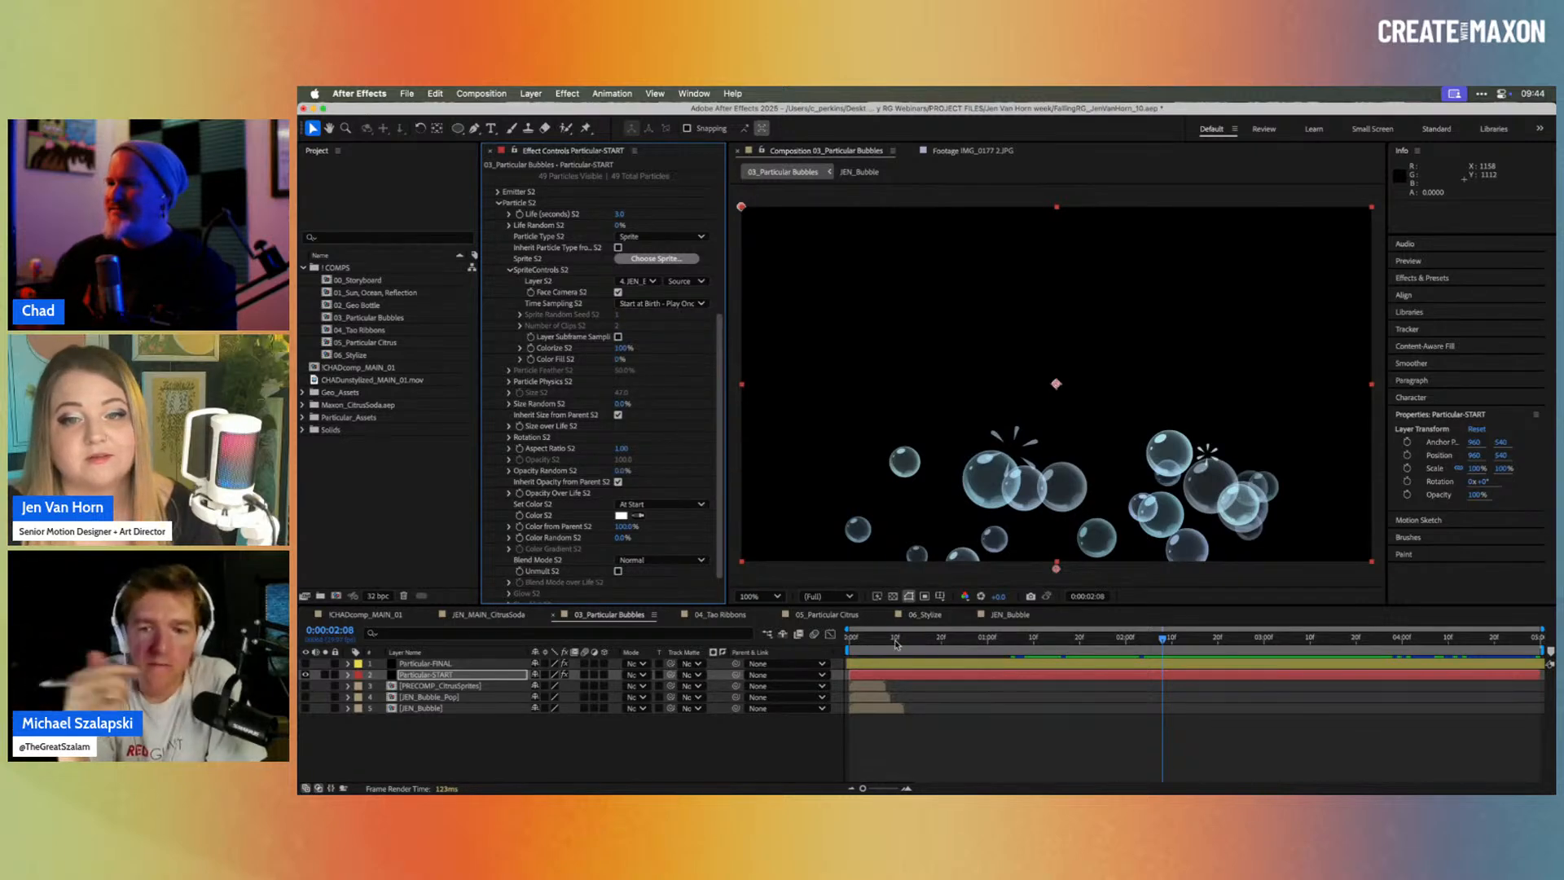
drag(870, 640, 1257, 684)
key(space)
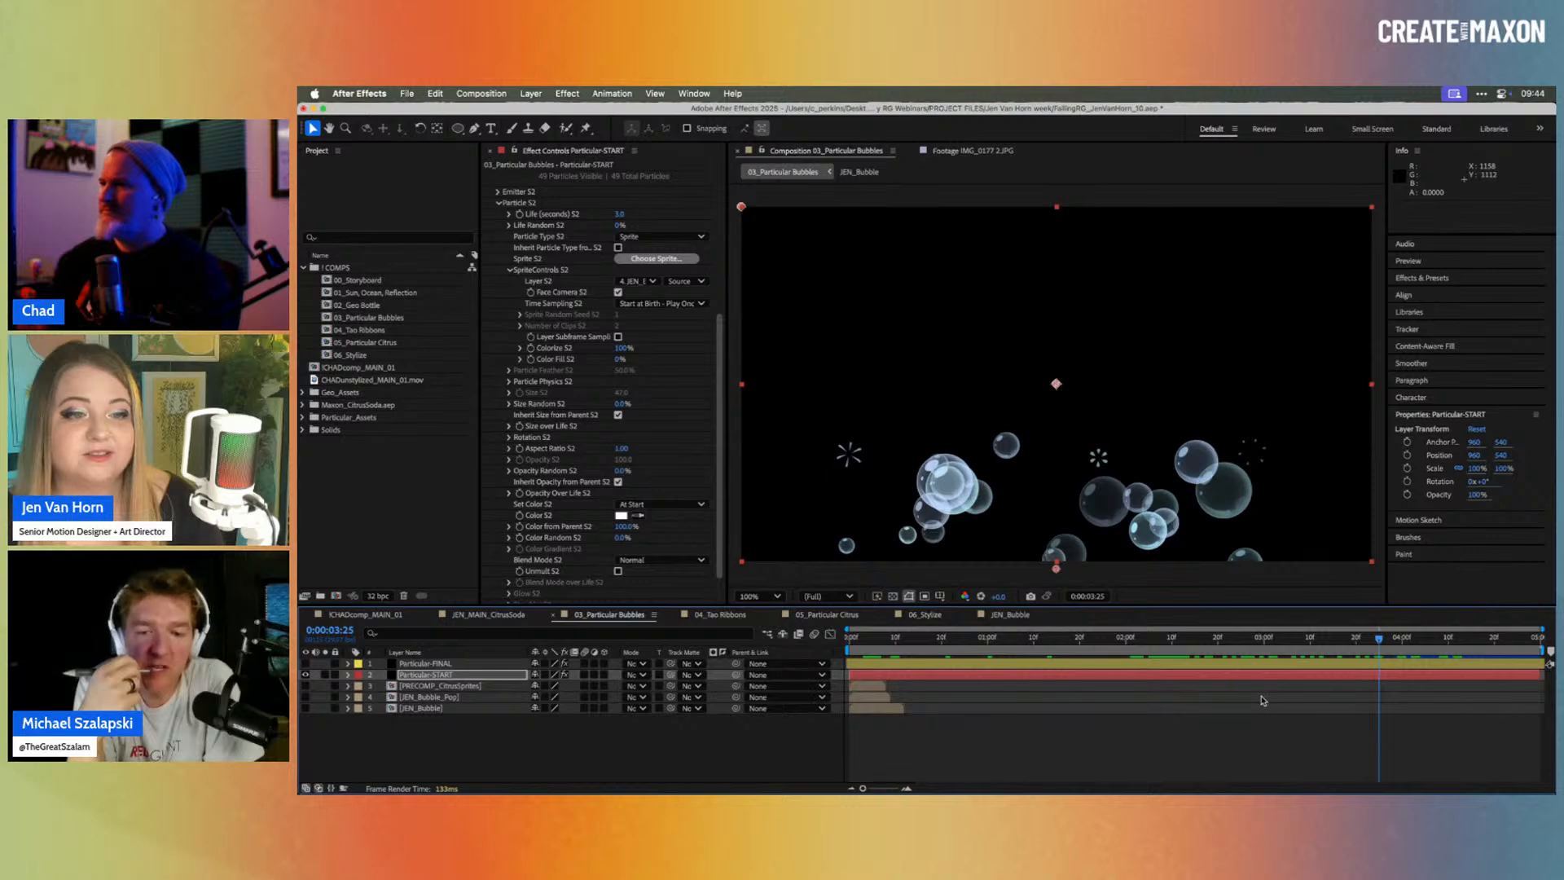
drag(1250, 646, 1334, 641)
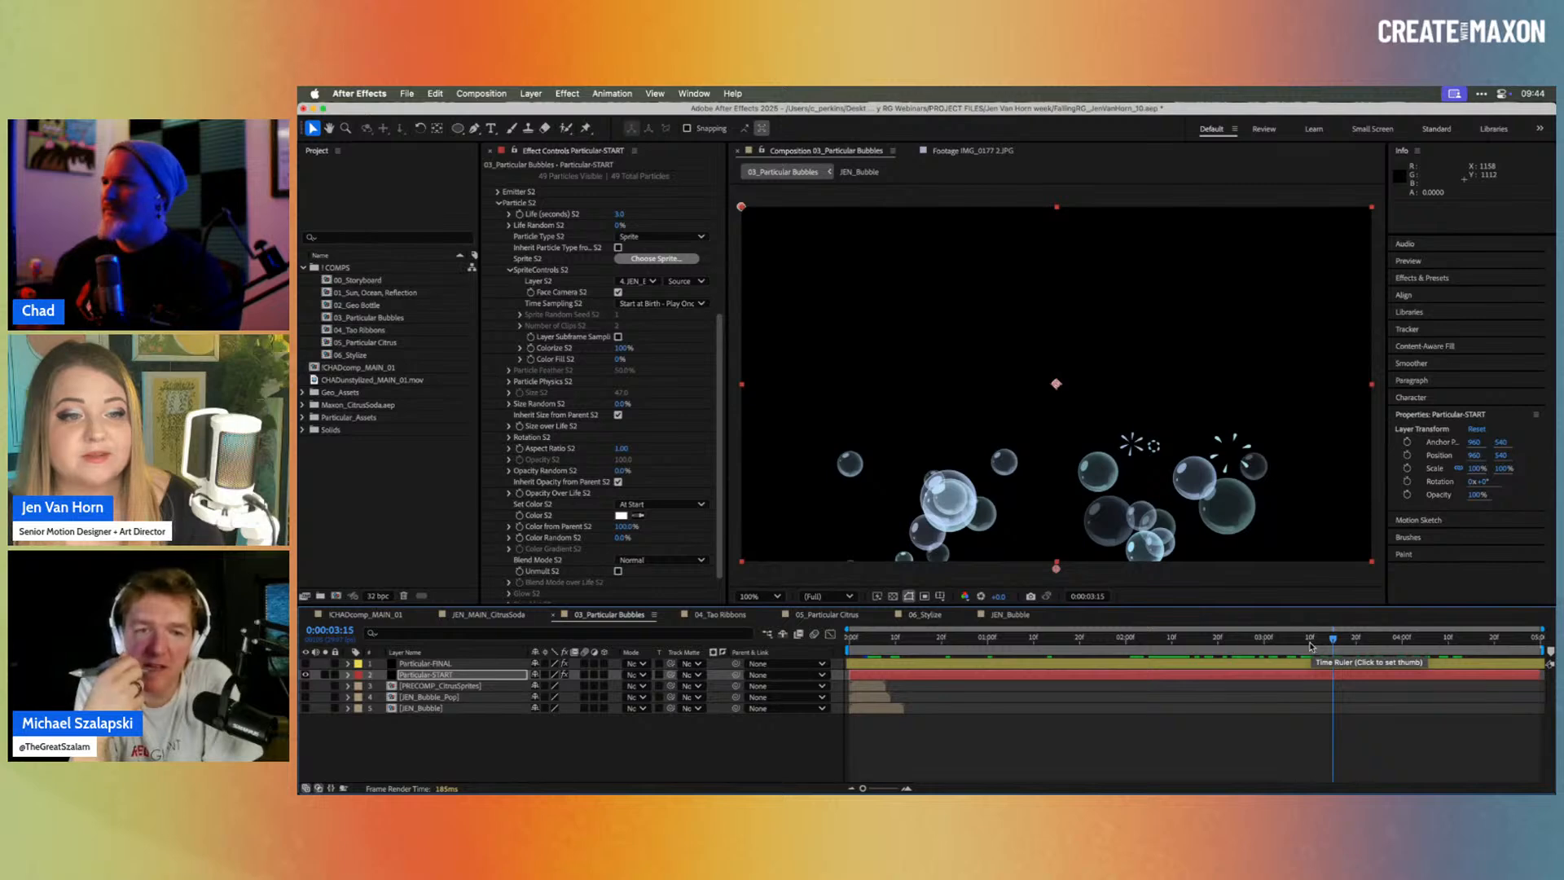
click(1313, 643)
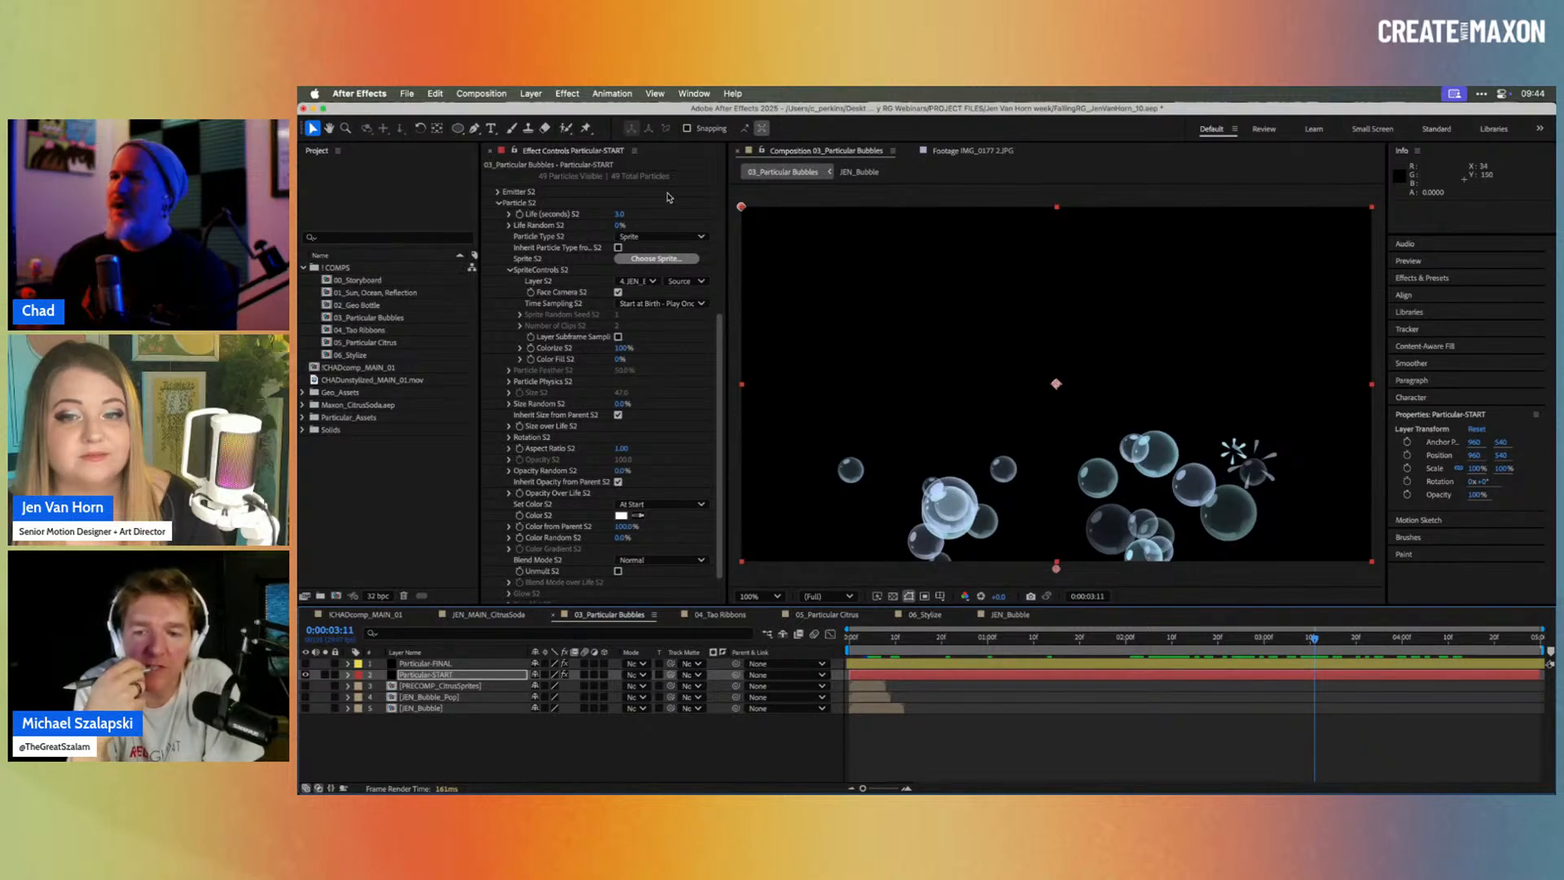
Step: Set System 2's Life to 0.5 seconds and scrub through the bubble pops, stopping at 0:00:02:17
click(623, 214)
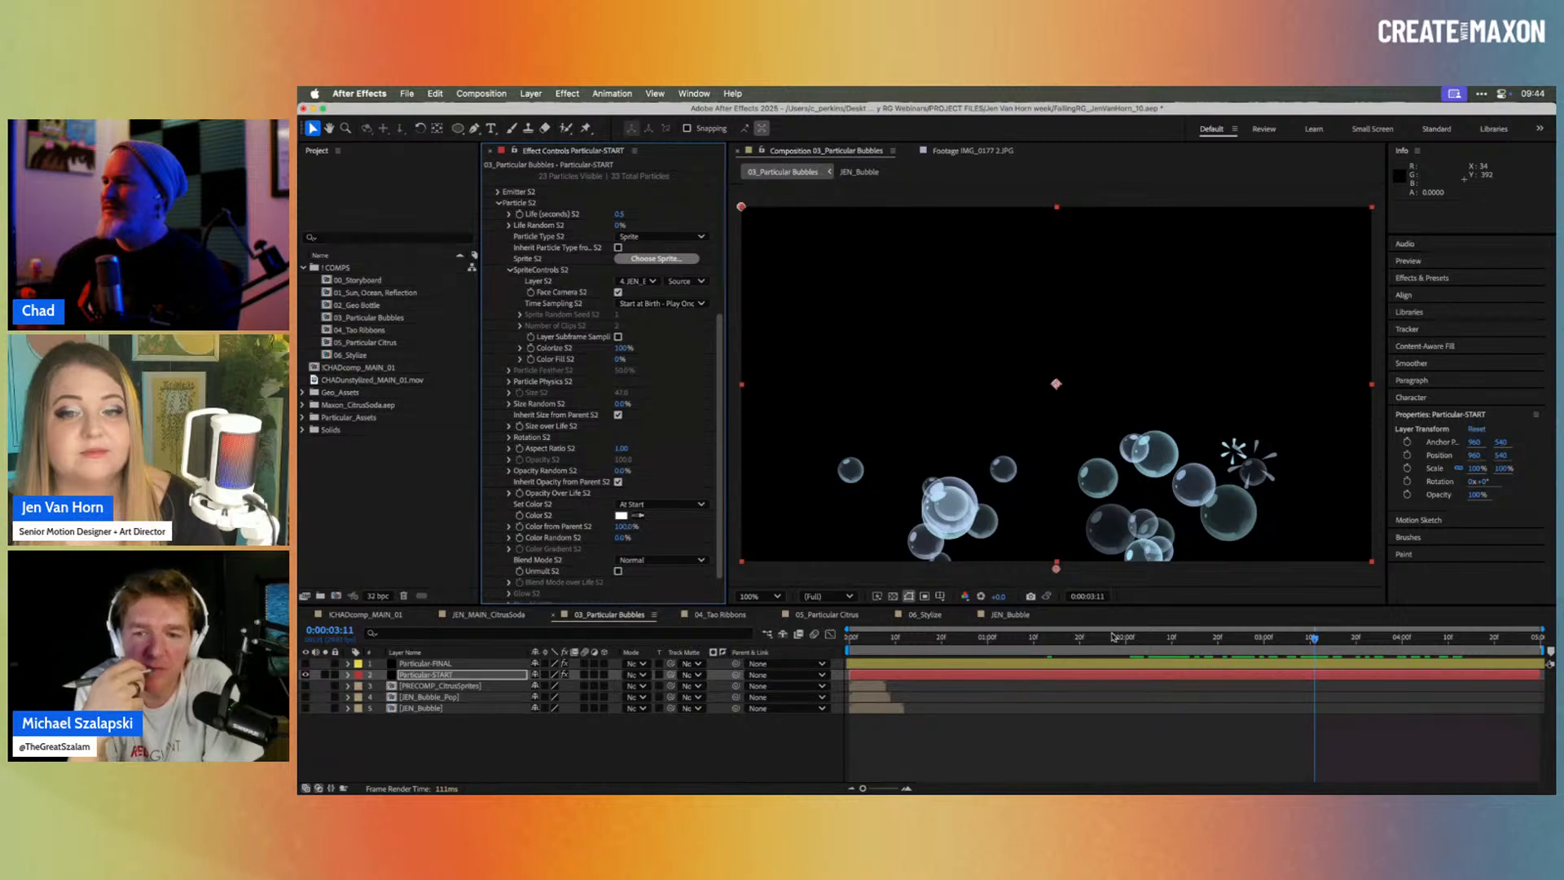
drag(1116, 636, 1350, 639)
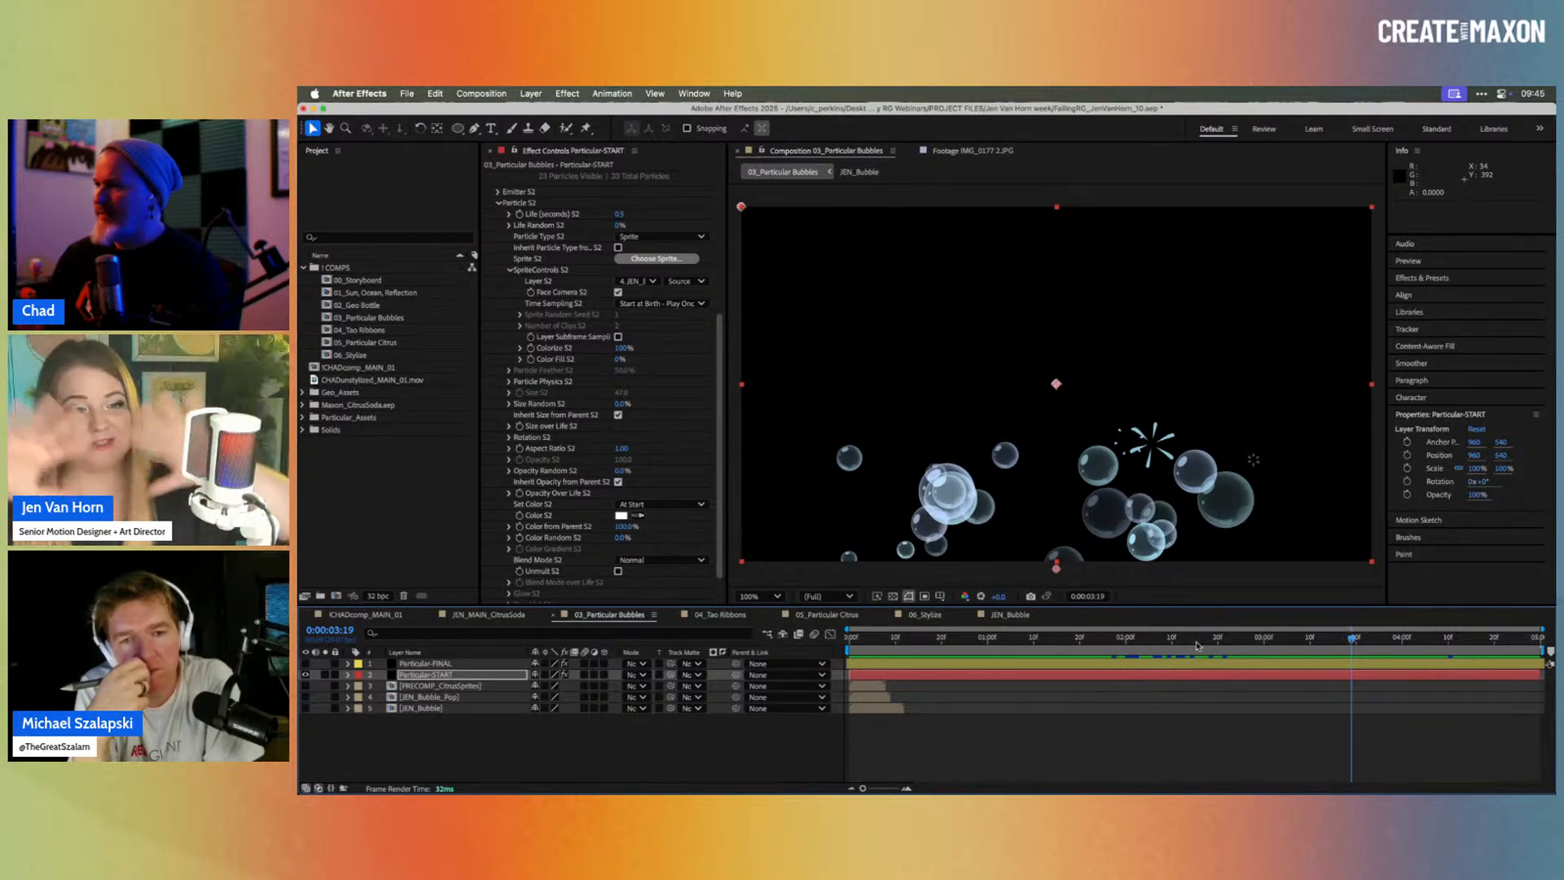
click(1019, 638)
drag(1002, 638, 1204, 632)
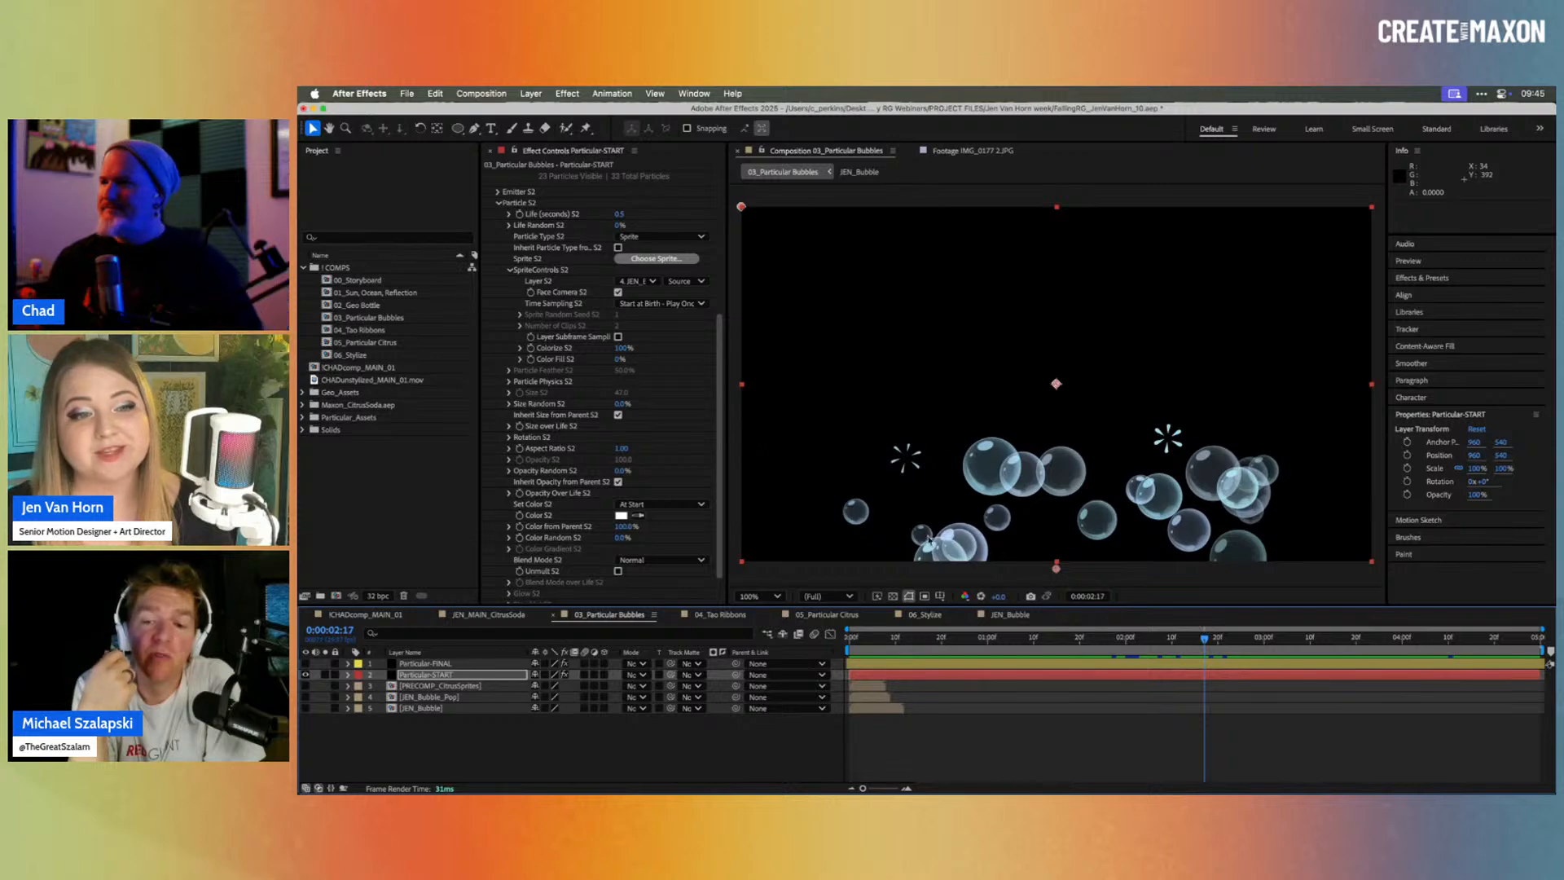
Step: Set the primary system's Emitter Behavior to Explode and scrub from the start to 0:00:00:27
scroll(713, 444, up, 5)
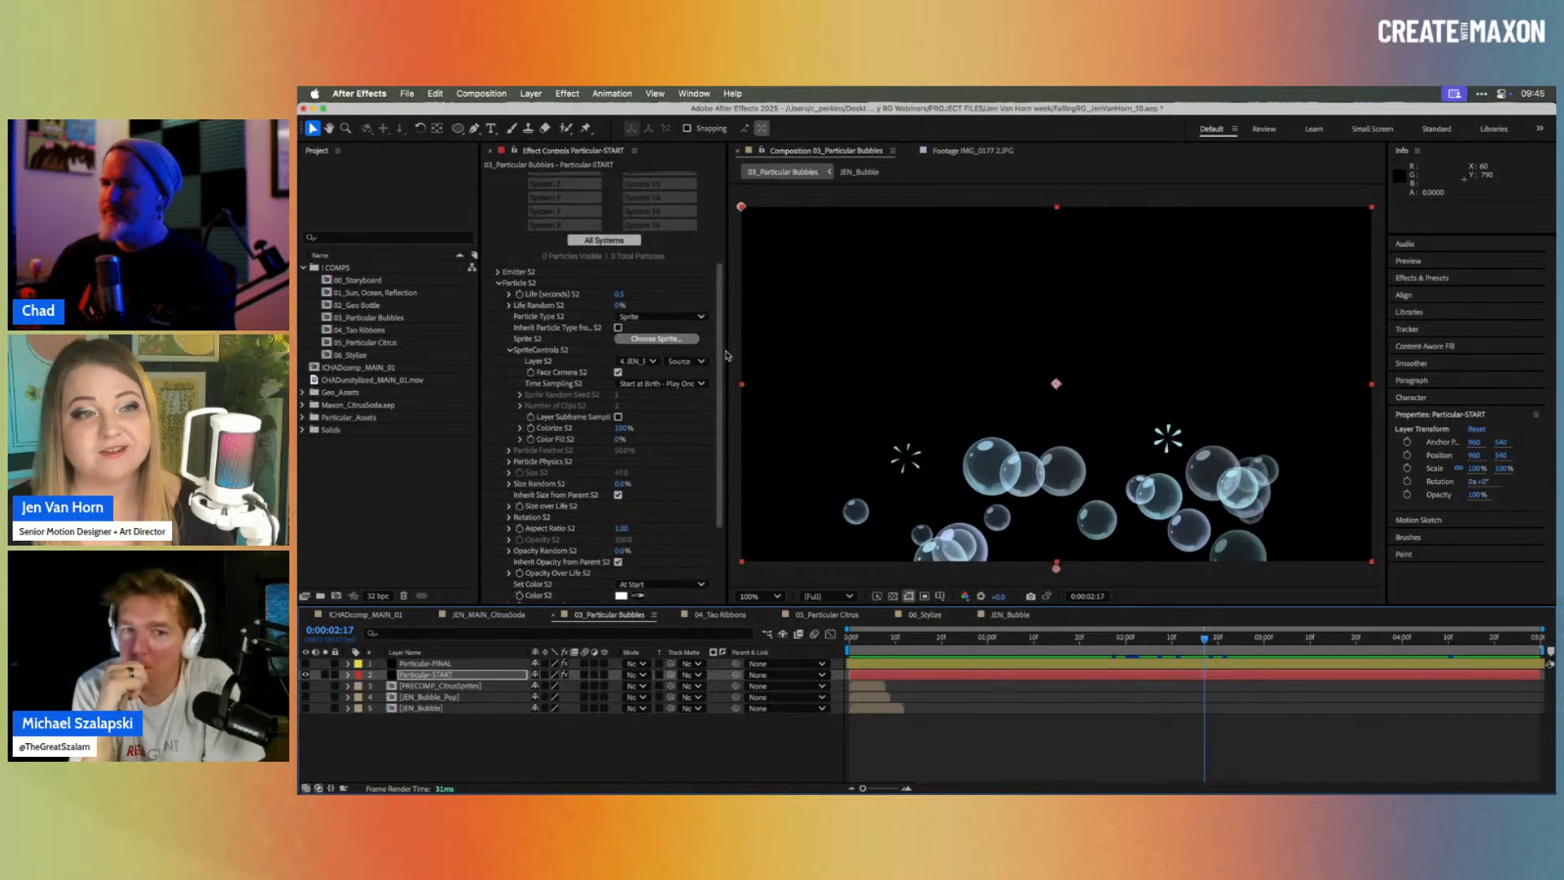
click(499, 419)
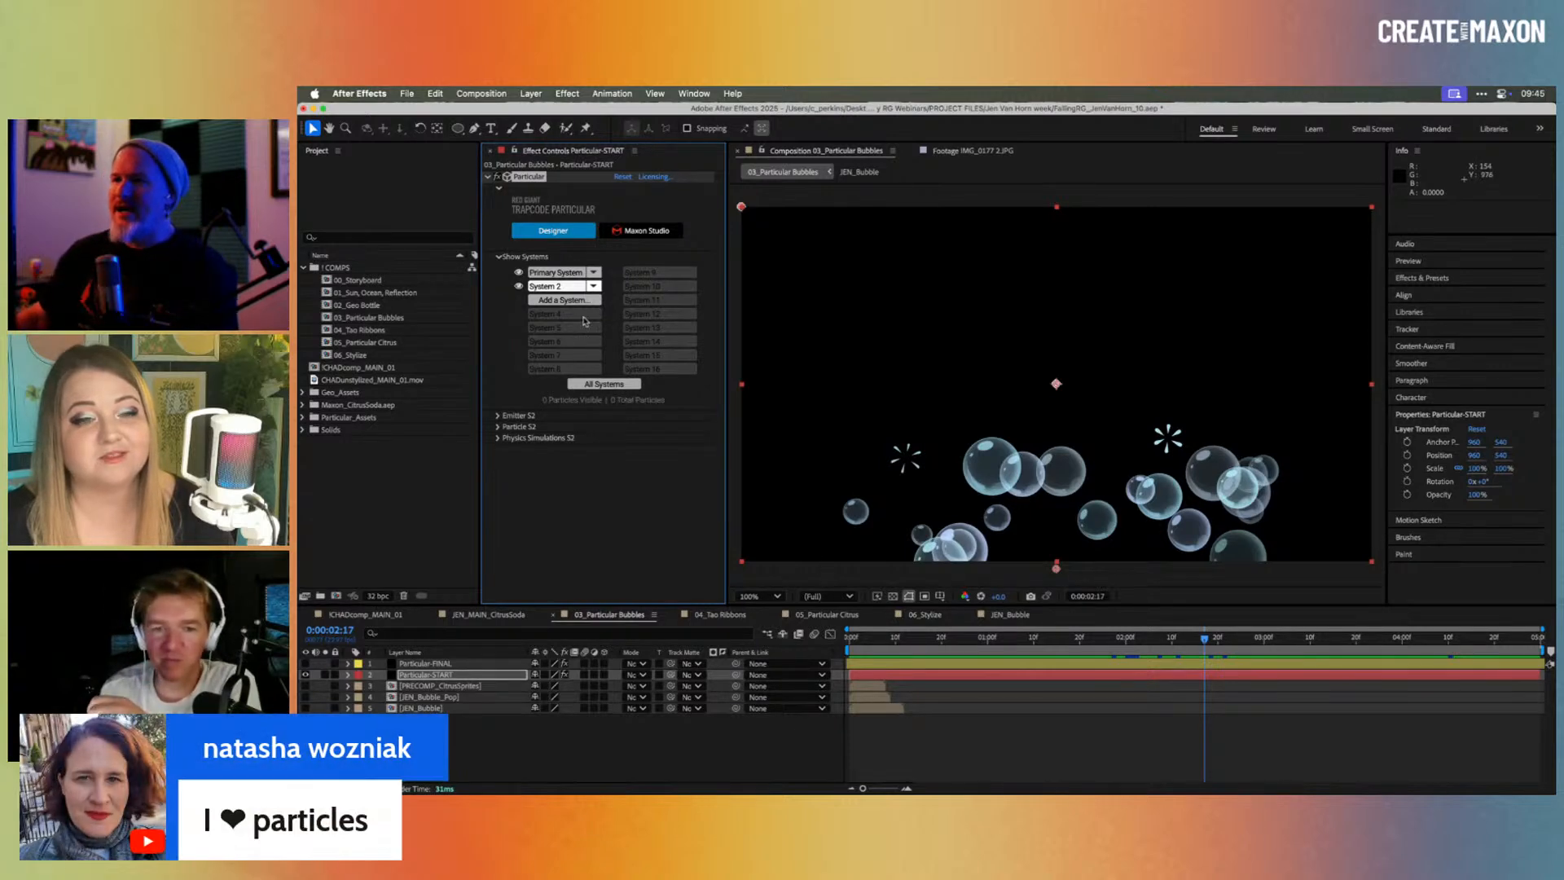
click(555, 275)
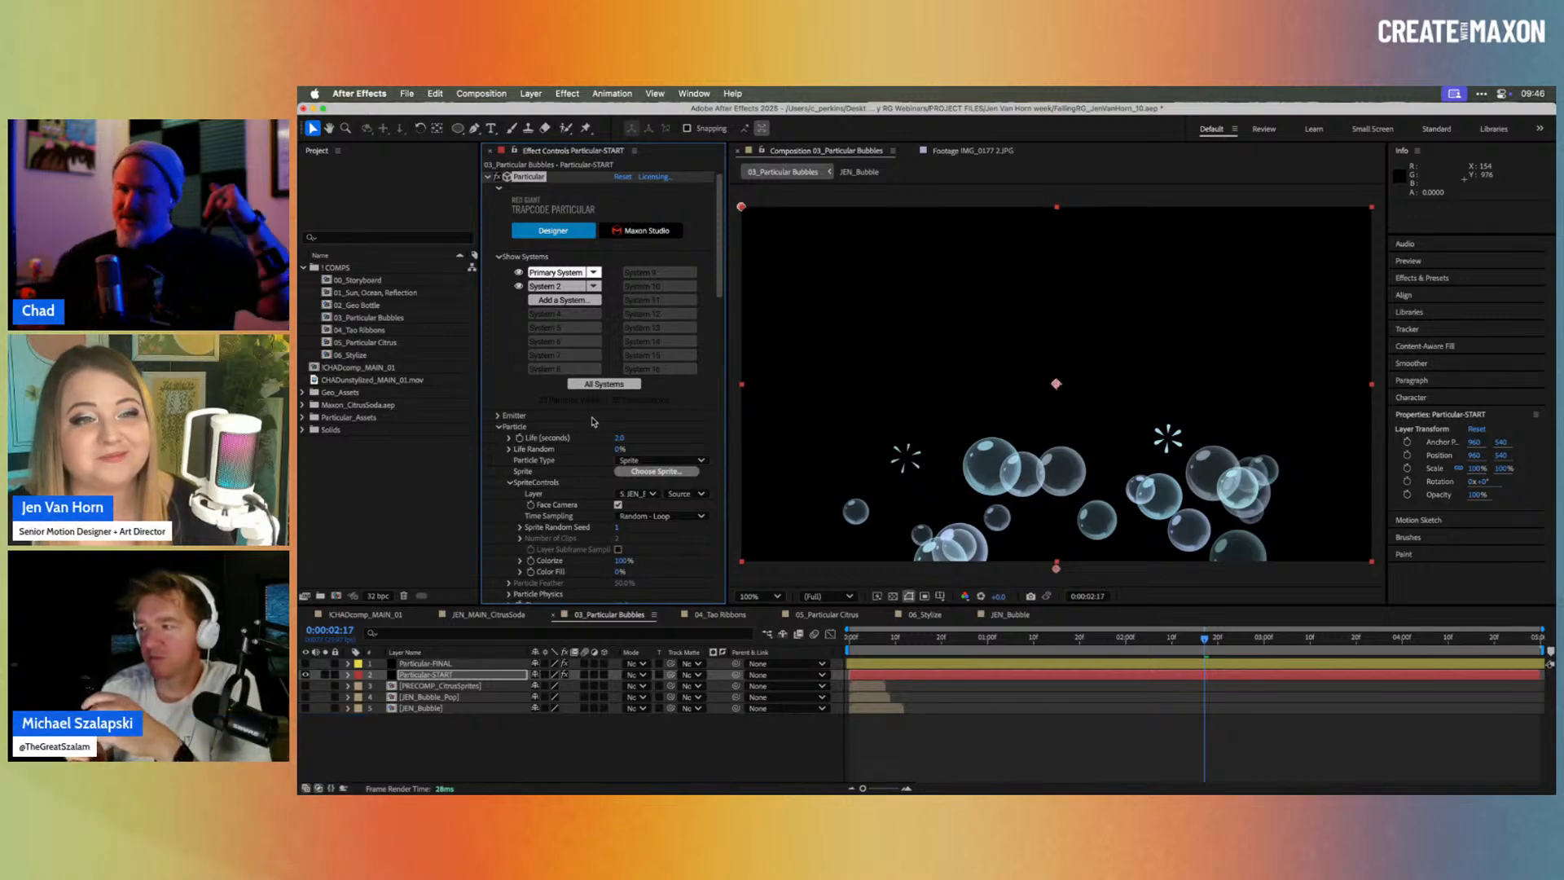
click(498, 416)
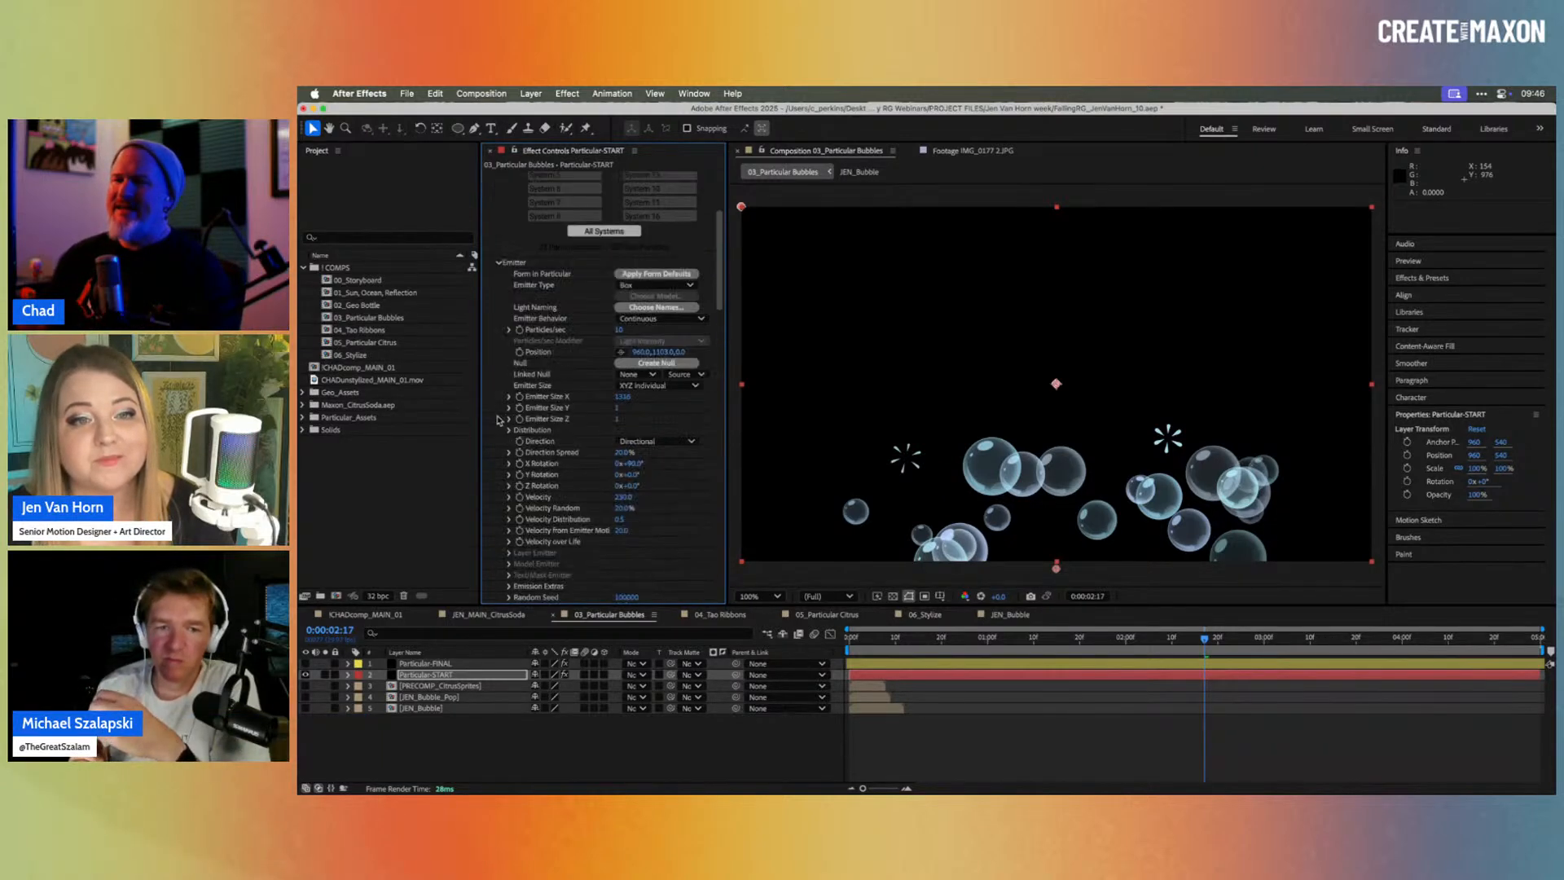
click(655, 324)
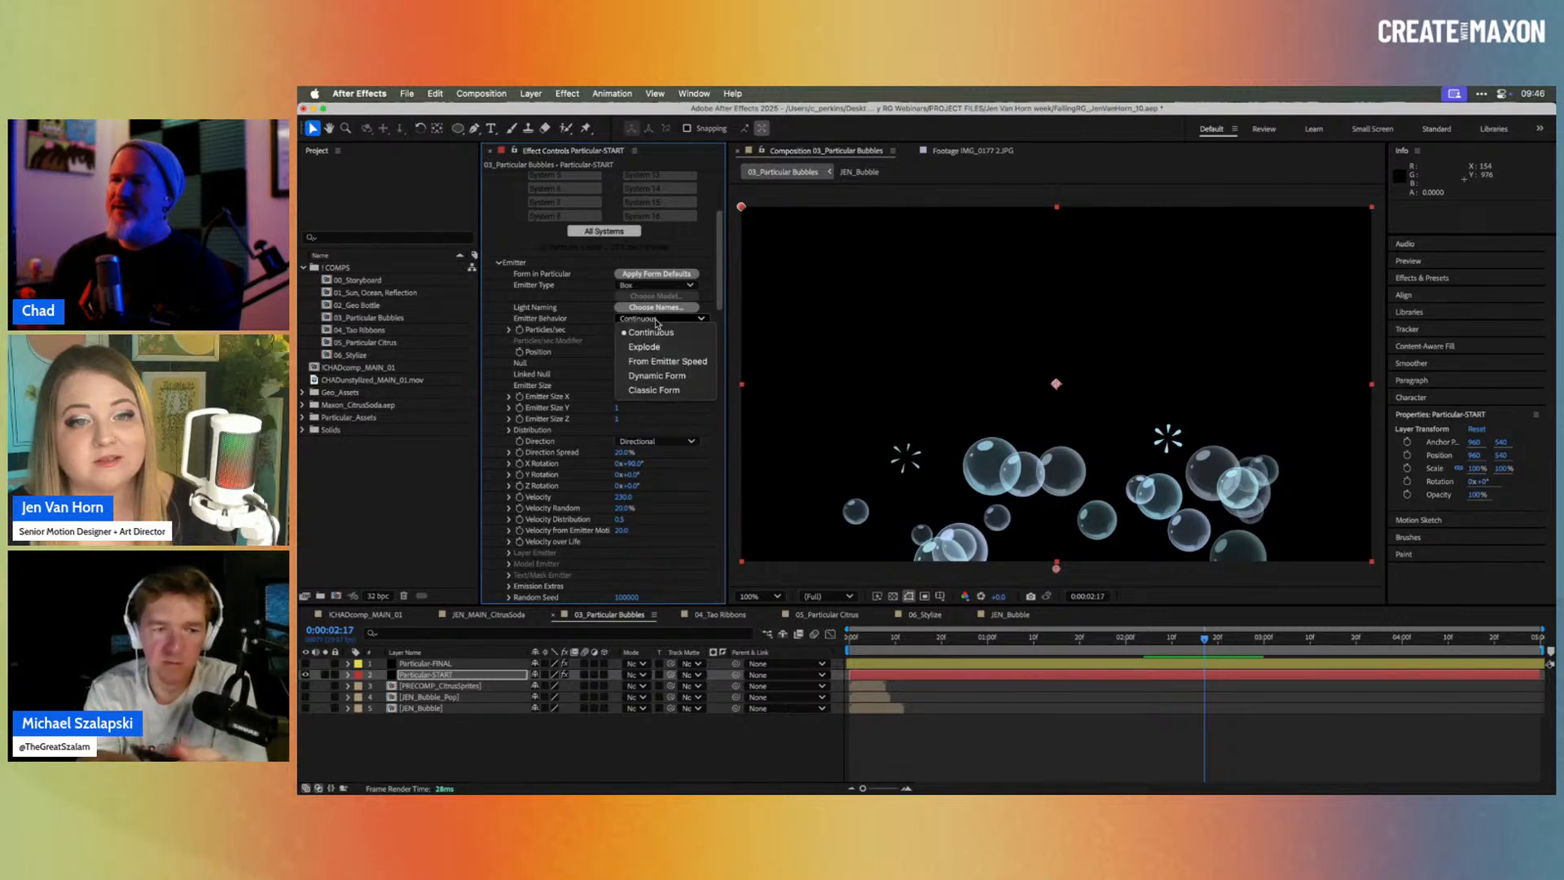
click(660, 348)
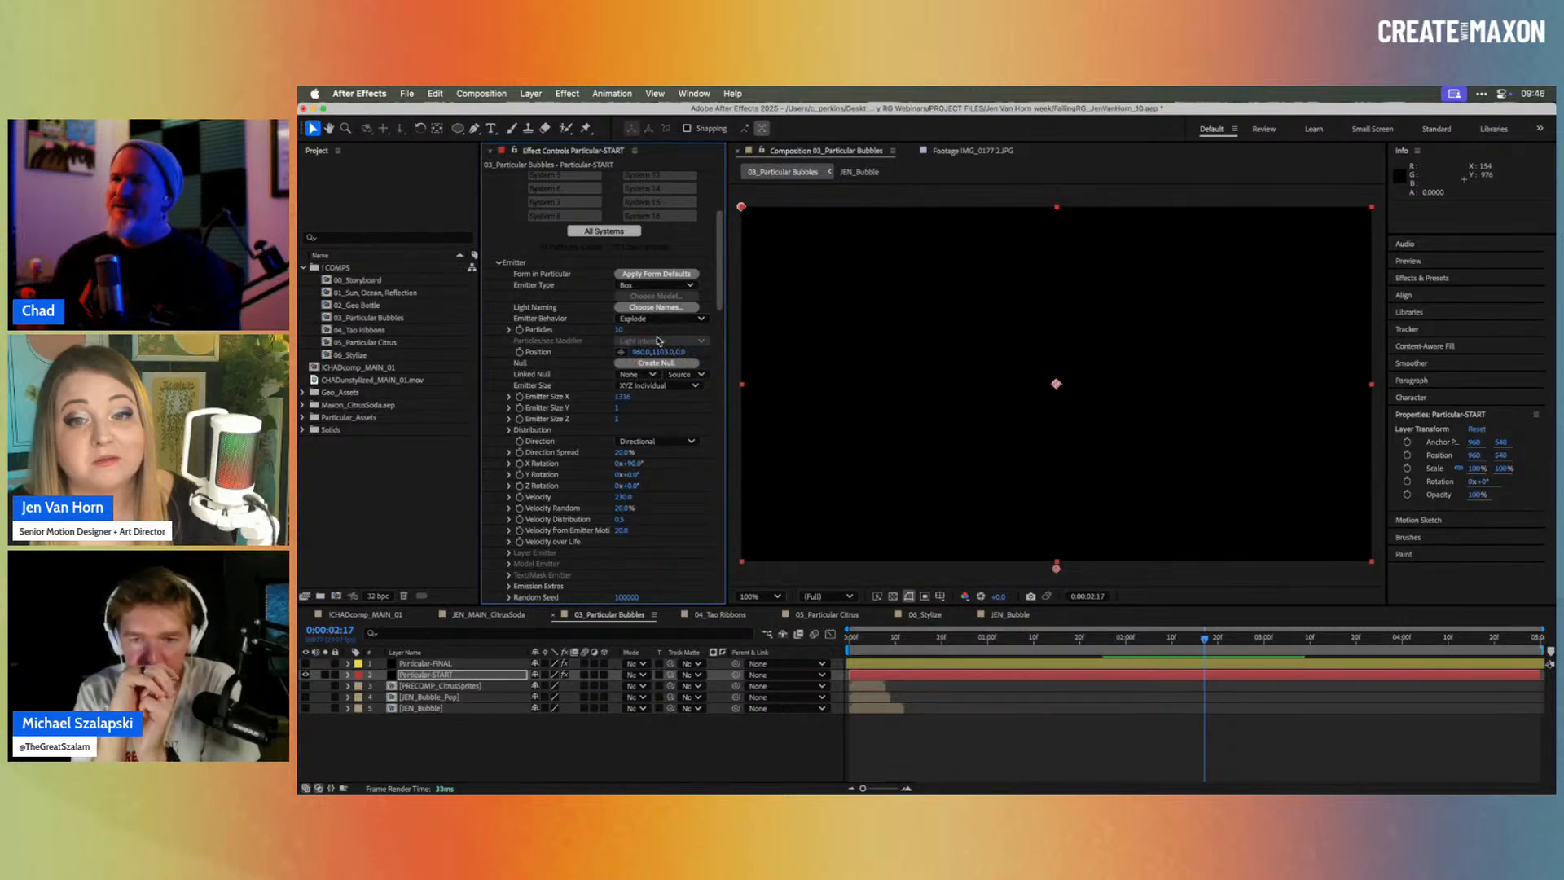
mouse_move(856, 638)
mouse_down()
mouse_move(1253, 642)
mouse_move(852, 637)
mouse_move(974, 630)
mouse_up()
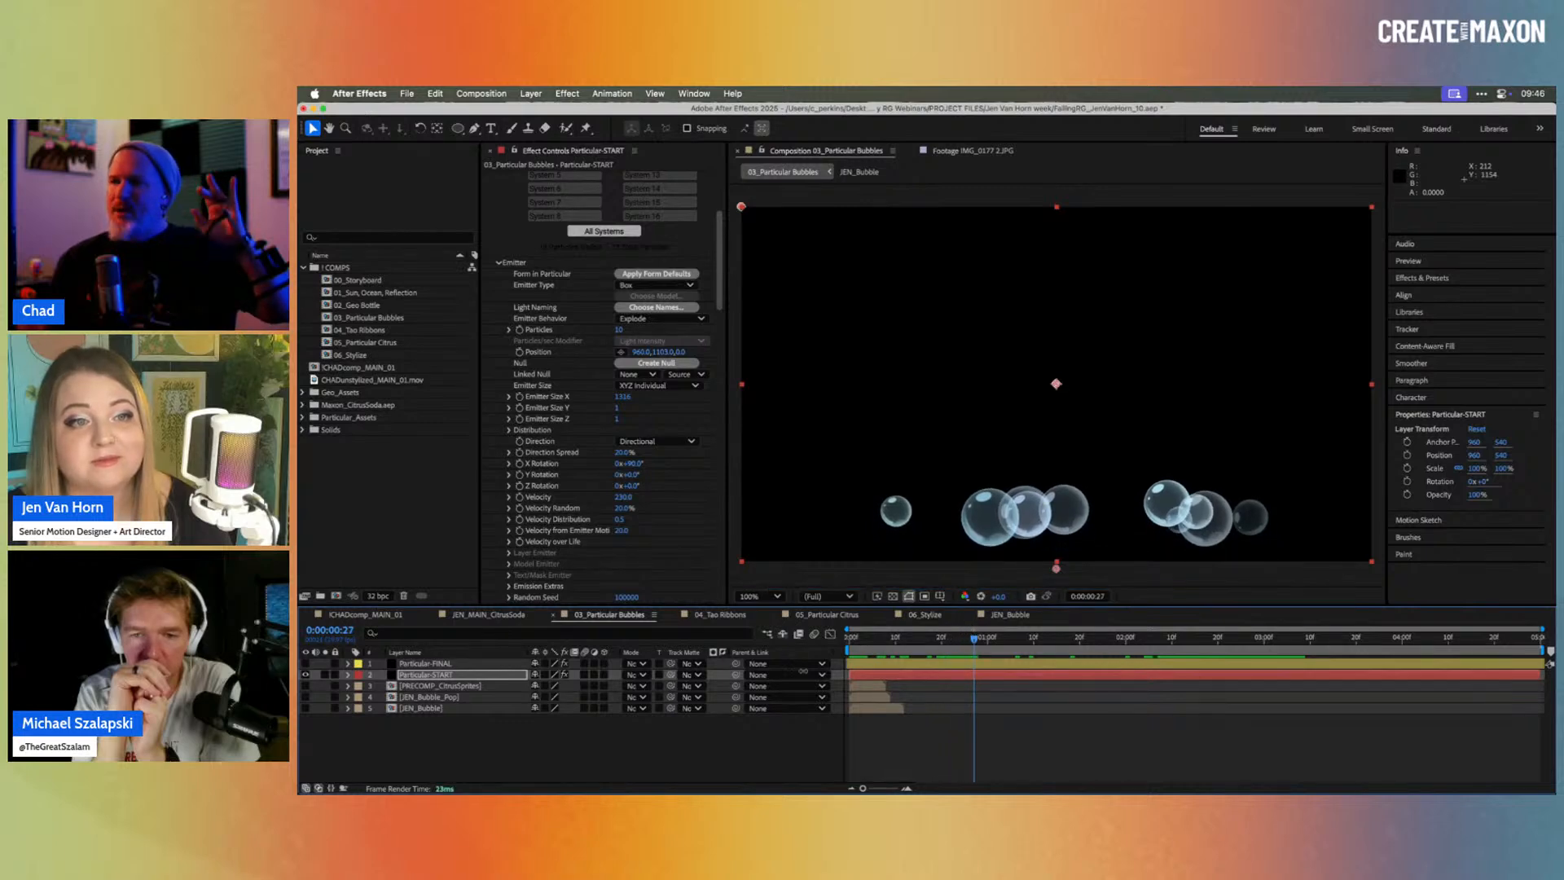
Step: Check the bubbles in the 06_Stylize composition by scrubbing its footage to 0:00:01:04
click(358, 615)
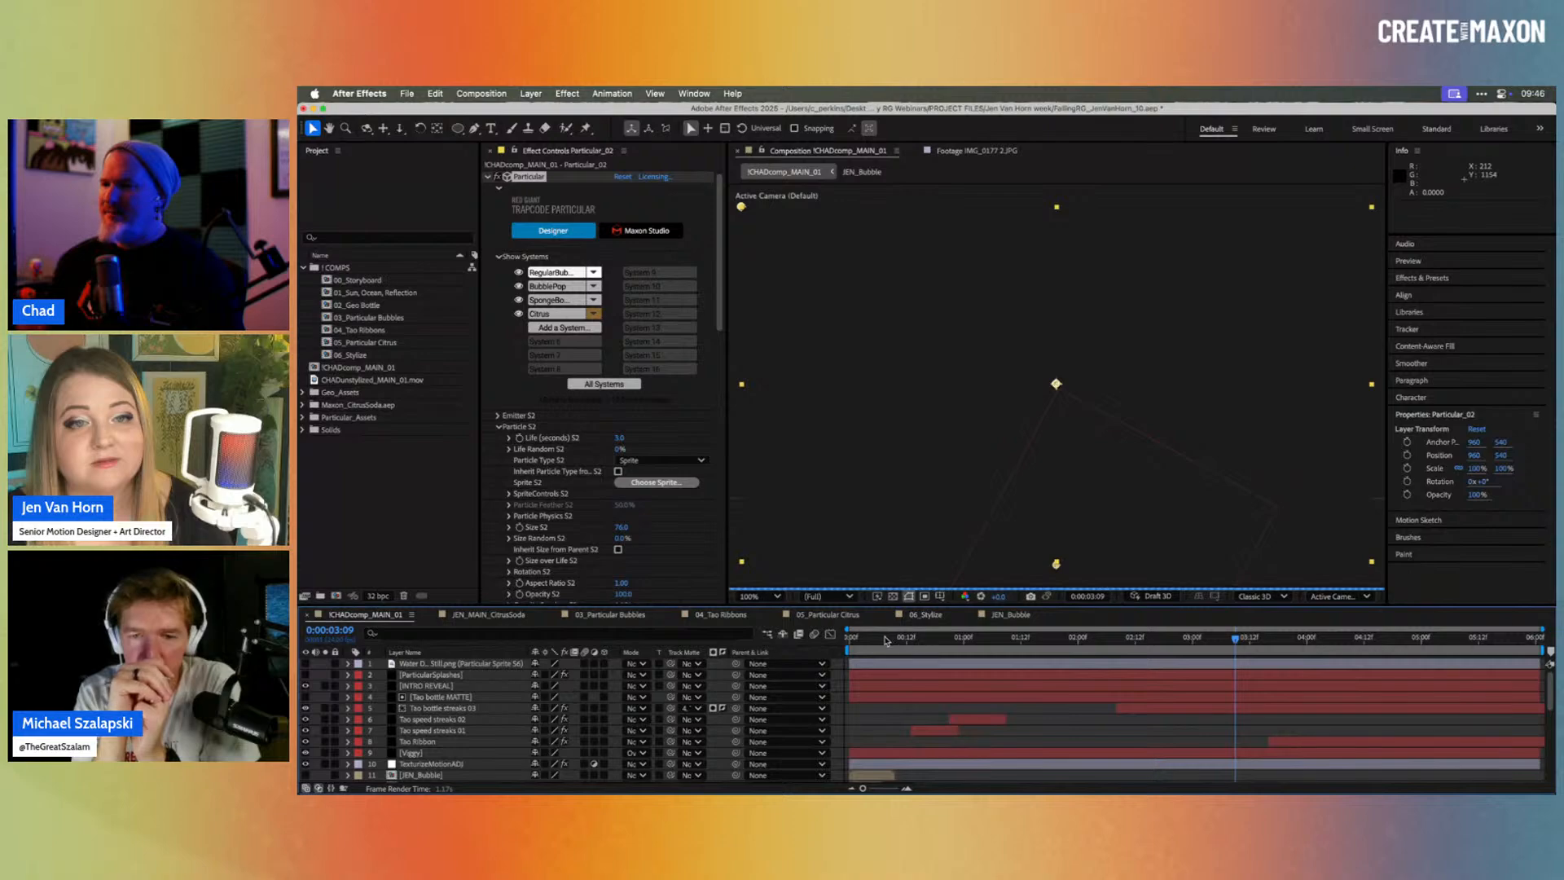
click(928, 615)
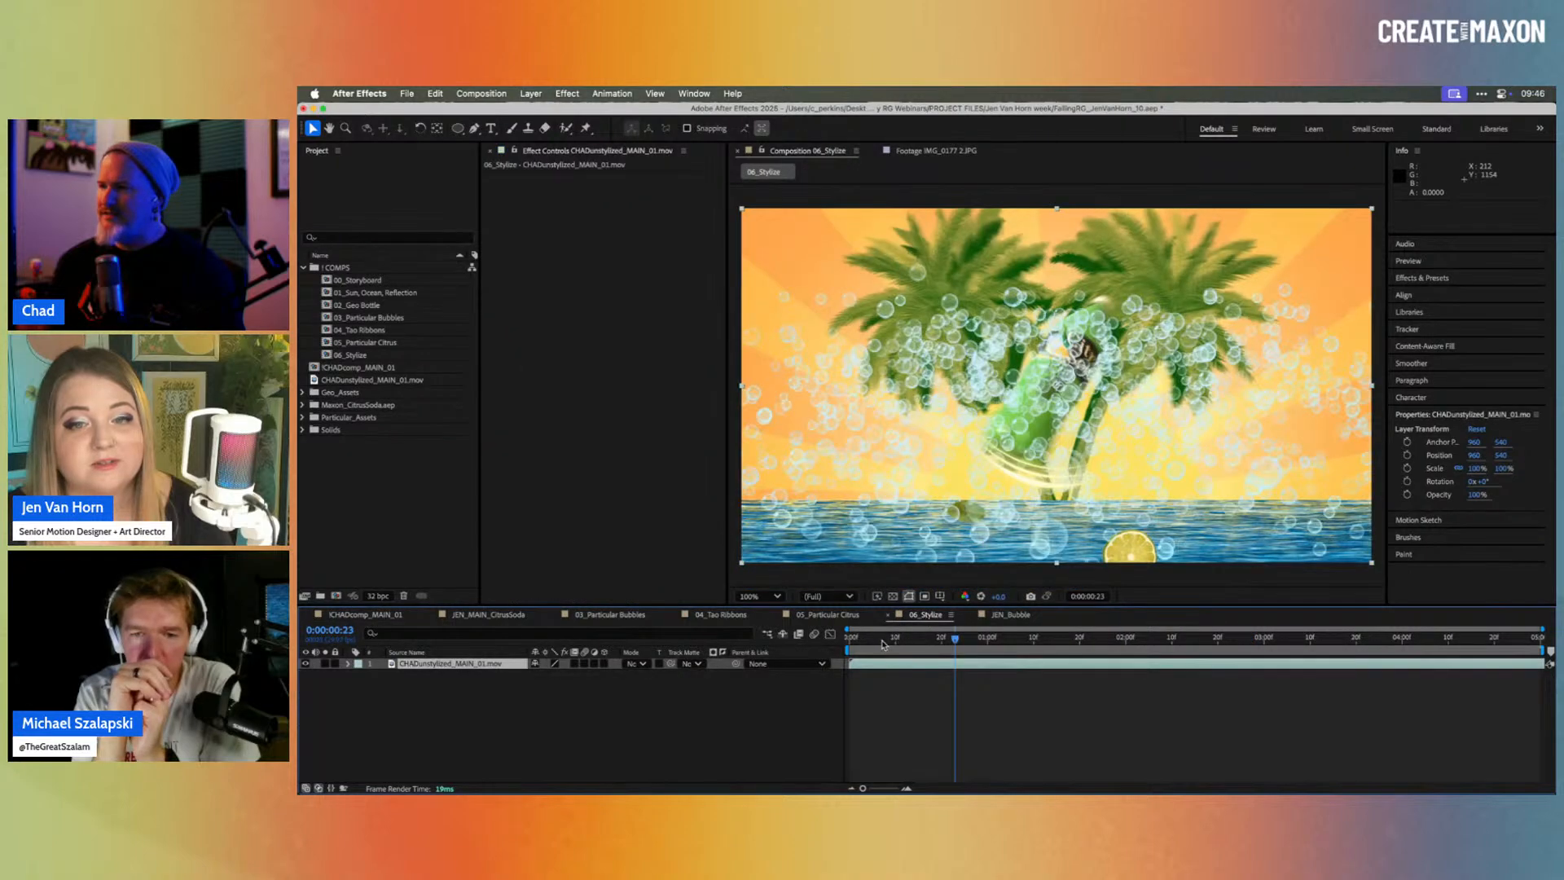
drag(882, 644, 1006, 639)
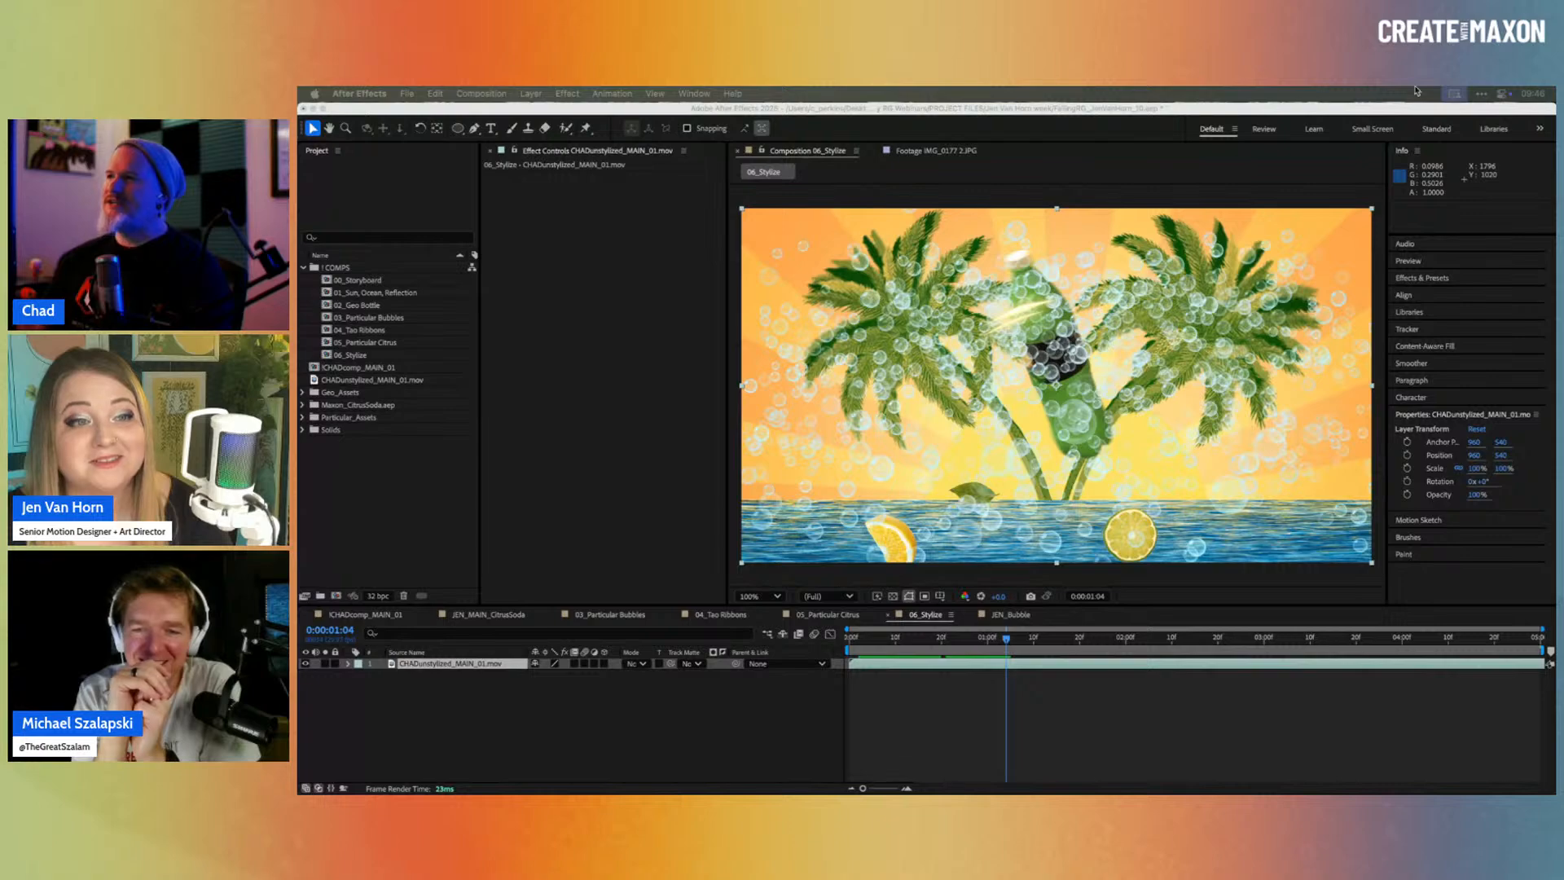
Step: Switch to Chrome, play part of the SpongeBob SquarePants 1999 Intro as a bubble reference, and return to After Effects
drag(1416, 91, 969, 117)
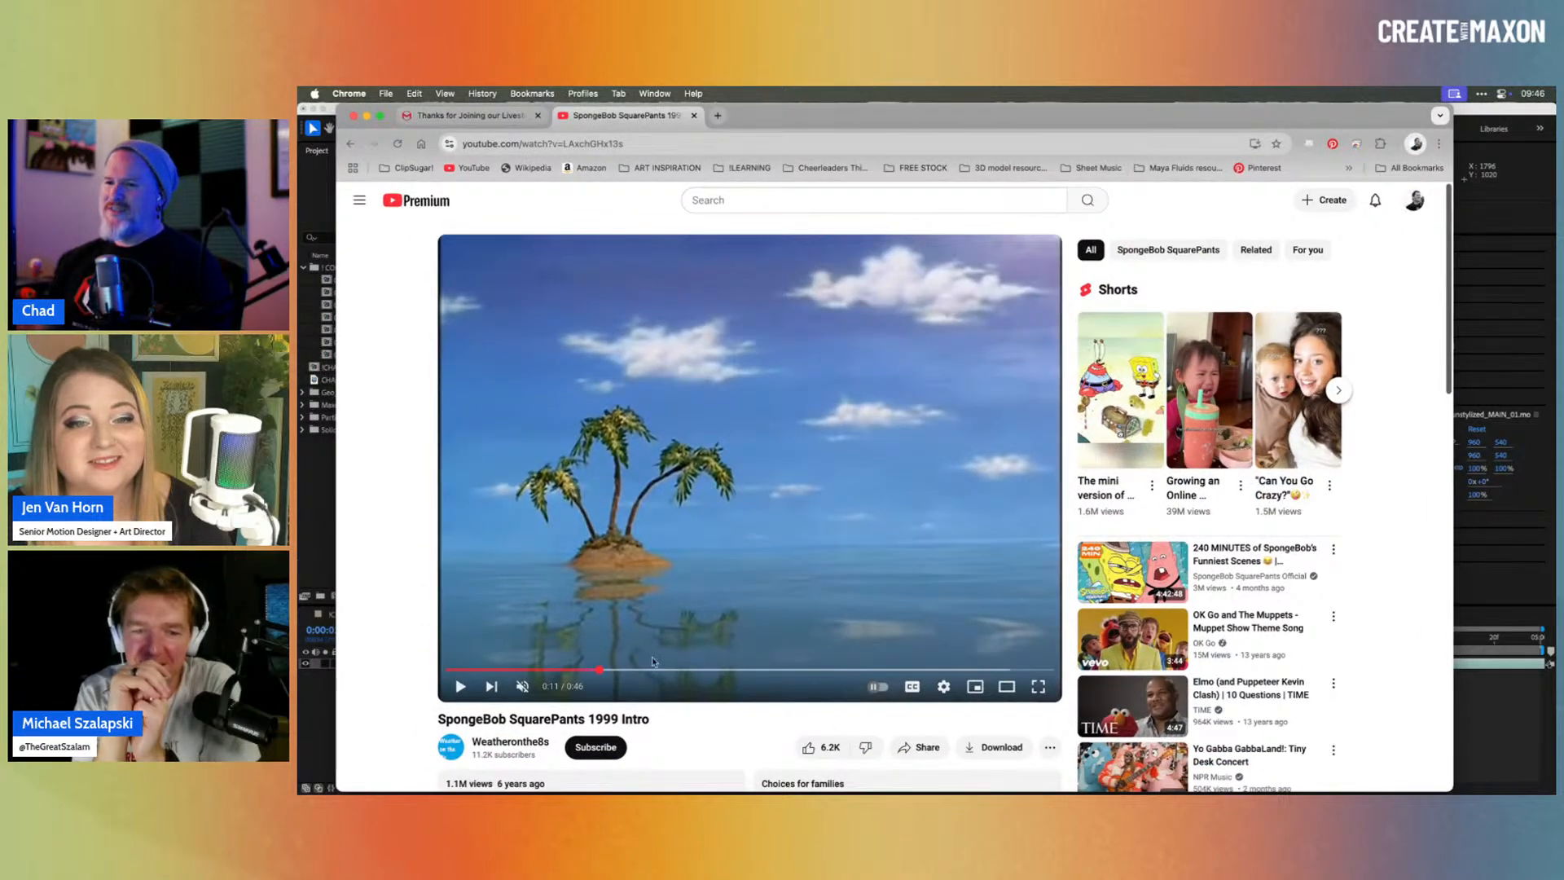
click(462, 688)
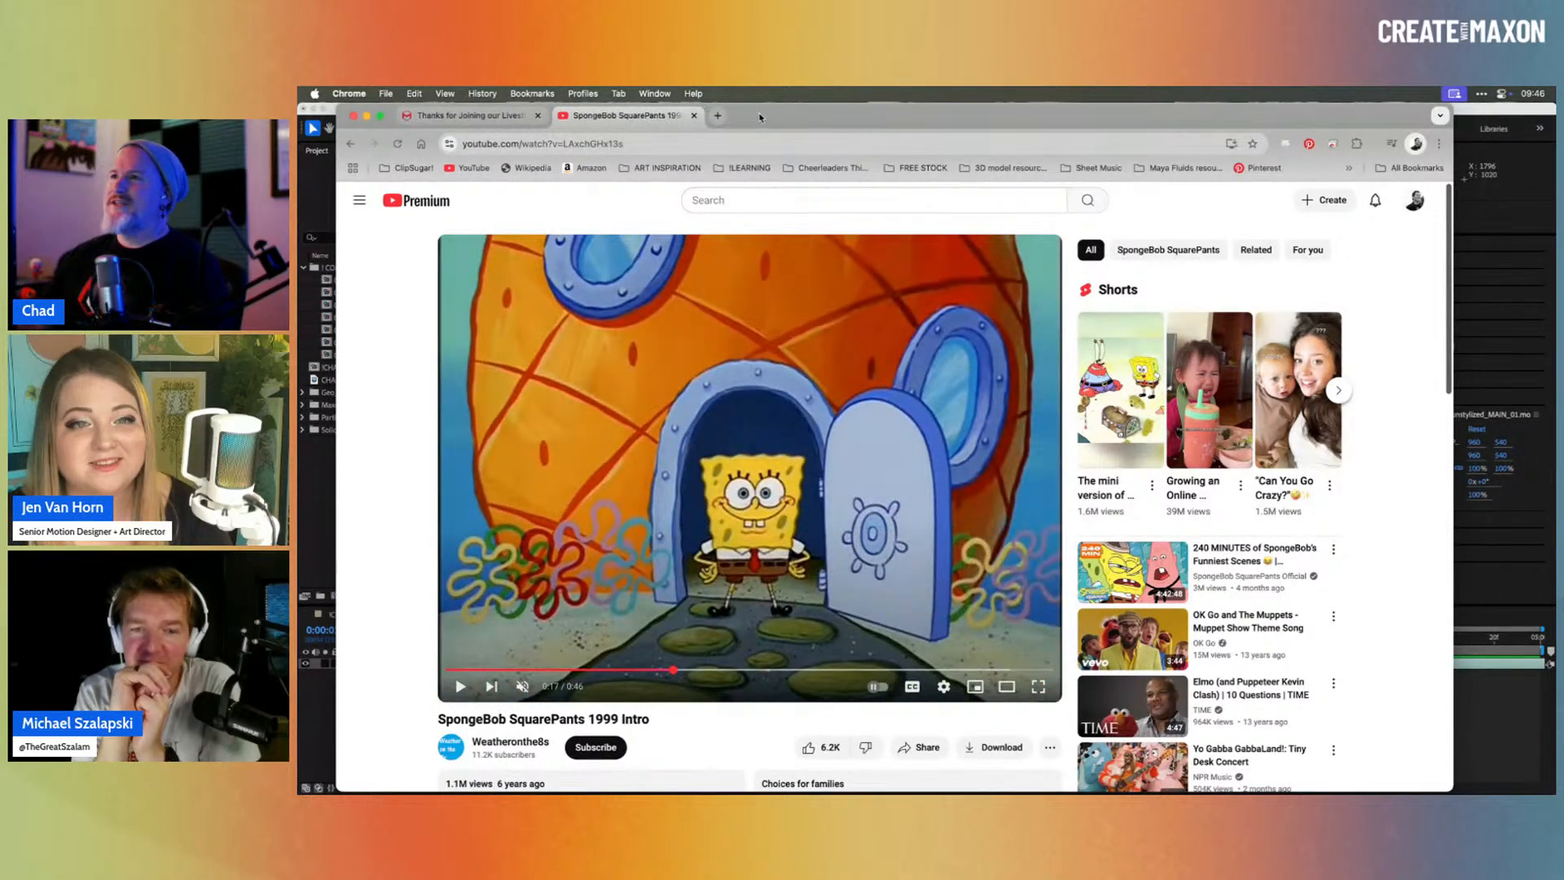
drag(760, 117, 1554, 138)
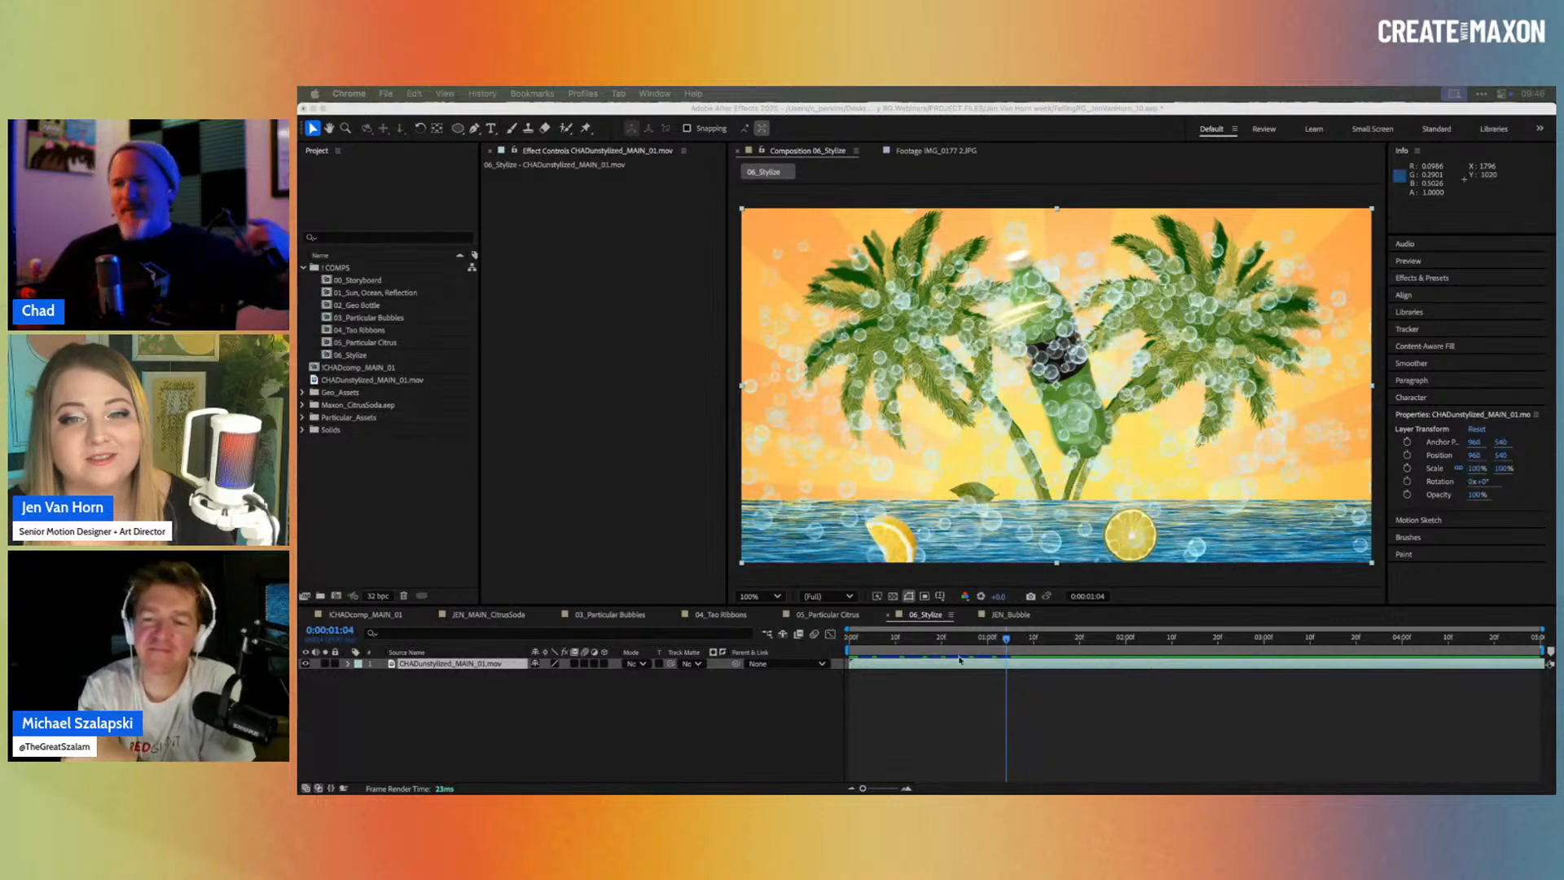
Step: Scrub the stylized footage to 0:00:01:23, review its opening up to 0:00:00:07, and glance at the 04_Tao Ribbons composition
click(952, 648)
drag(951, 645, 1113, 637)
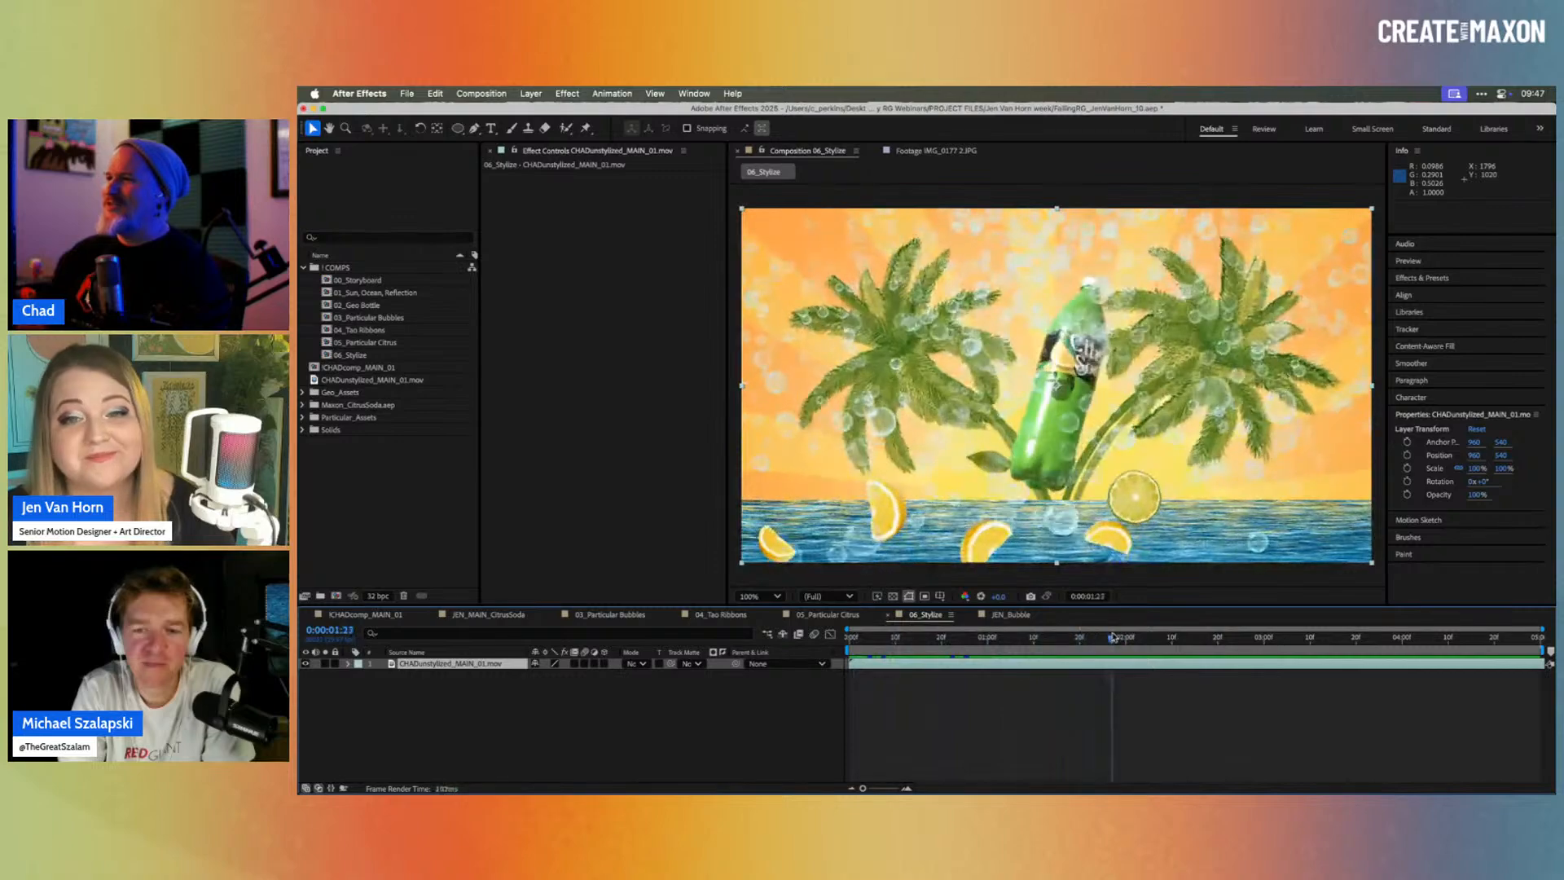
mouse_move(854, 647)
mouse_down()
mouse_move(985, 639)
mouse_move(883, 645)
mouse_up()
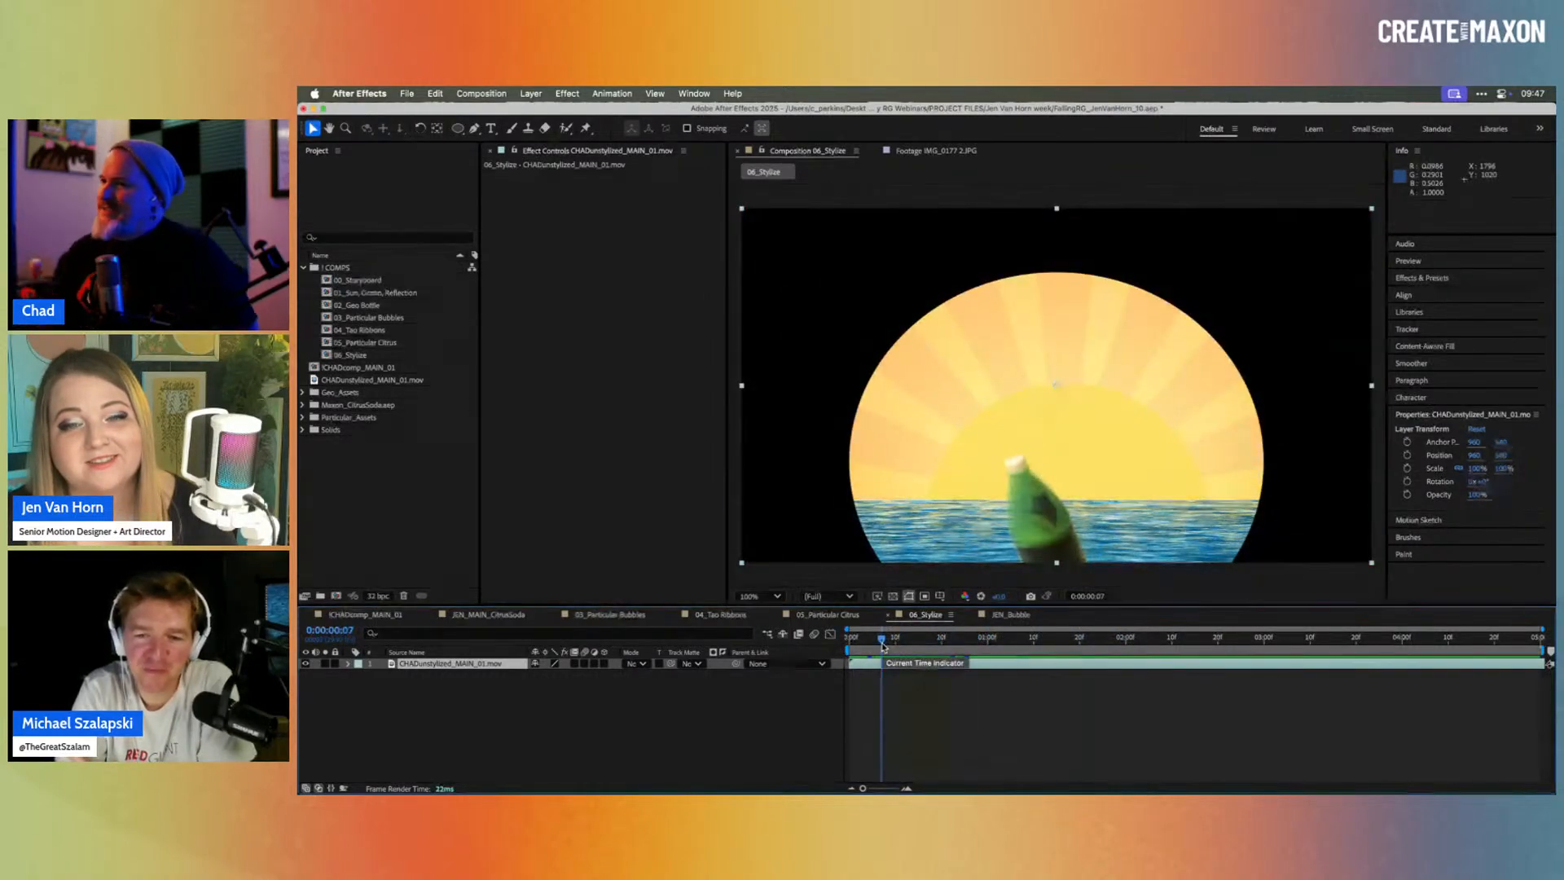
click(722, 615)
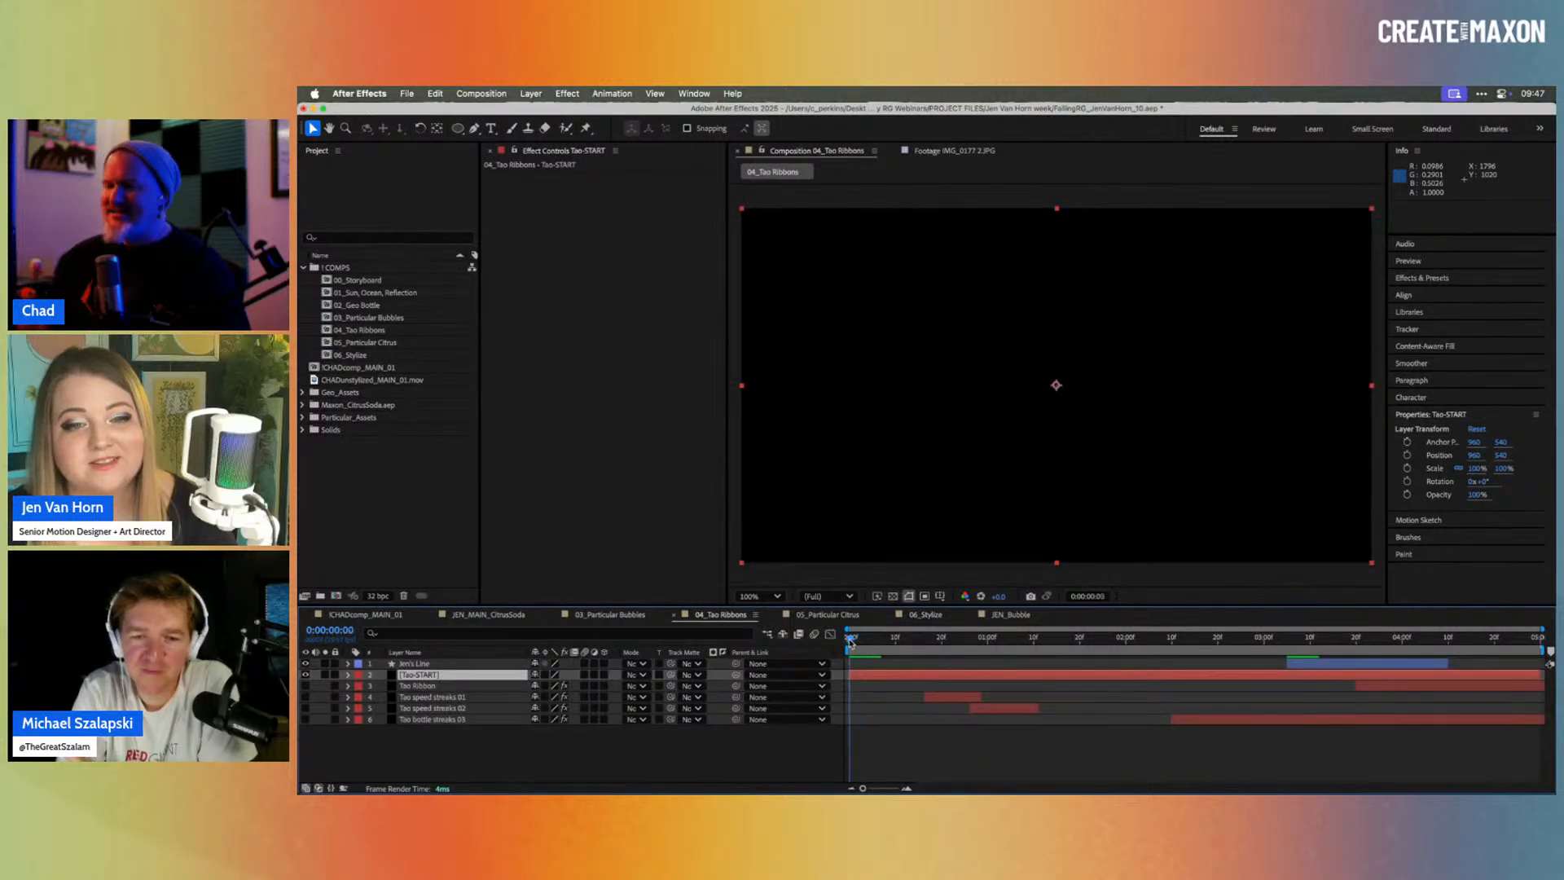
Step: Scrub the exploding bubbles in 03_Particular Bubbles to 0:00:01:02 and undo the primary system's Emitter Behavior change
click(607, 615)
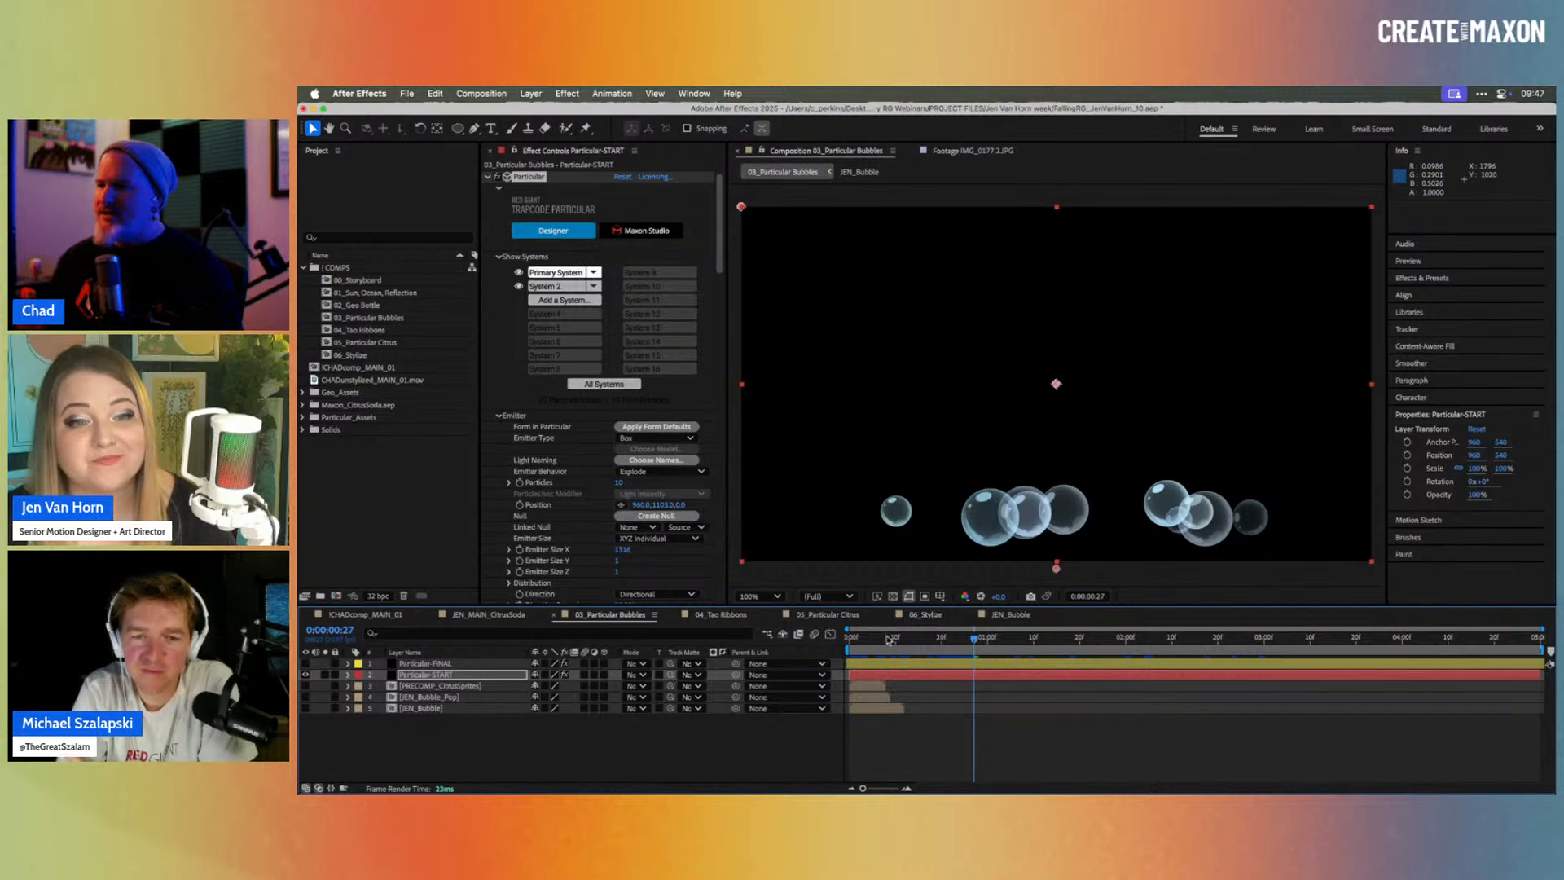
drag(887, 638, 996, 639)
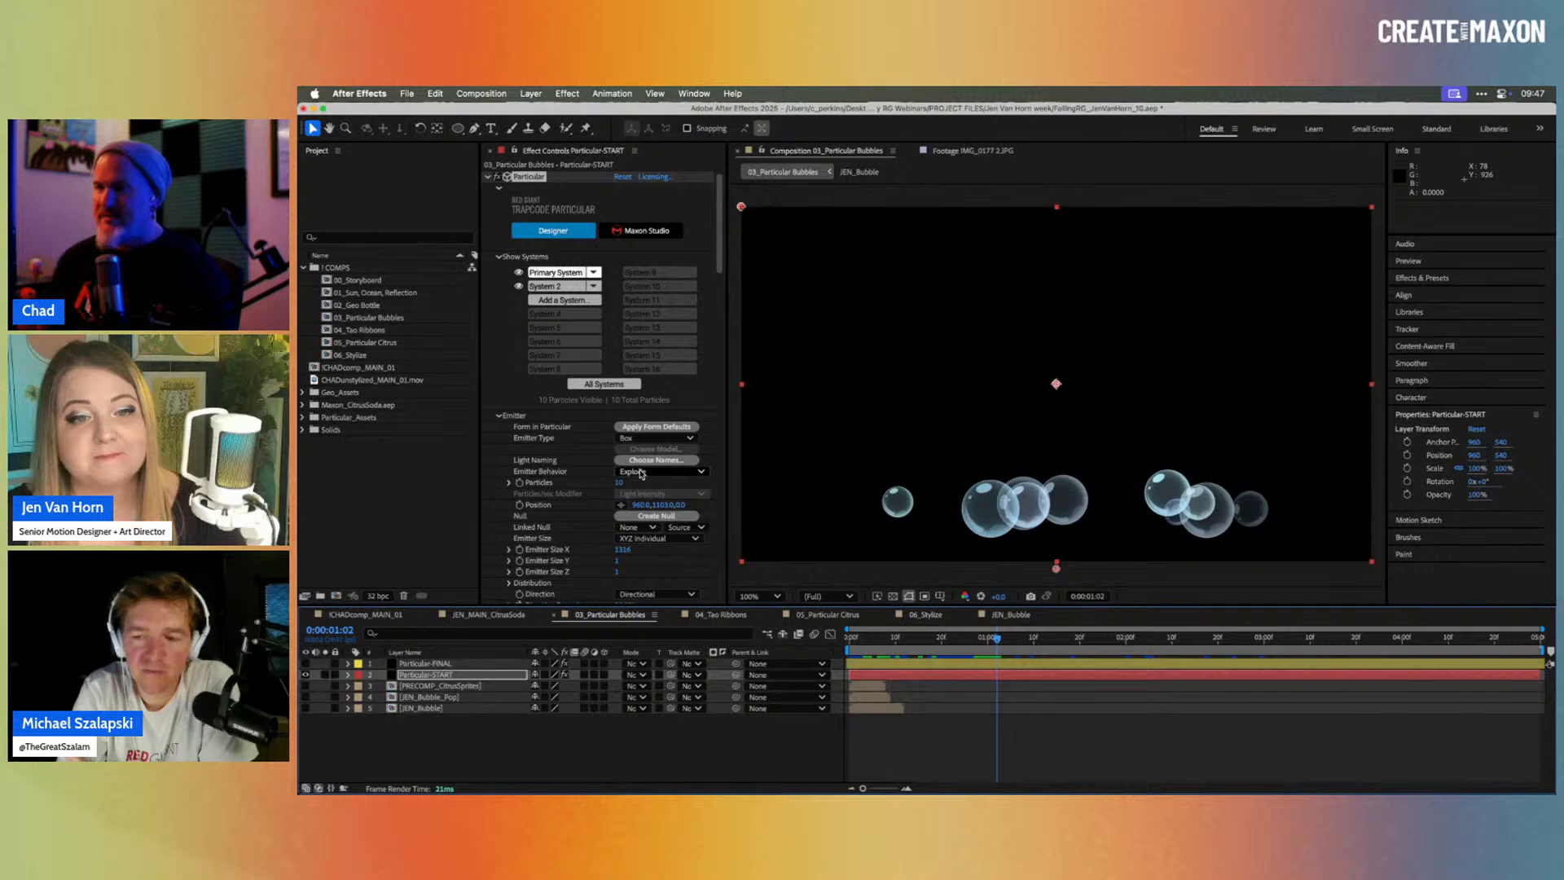
key(super+z)
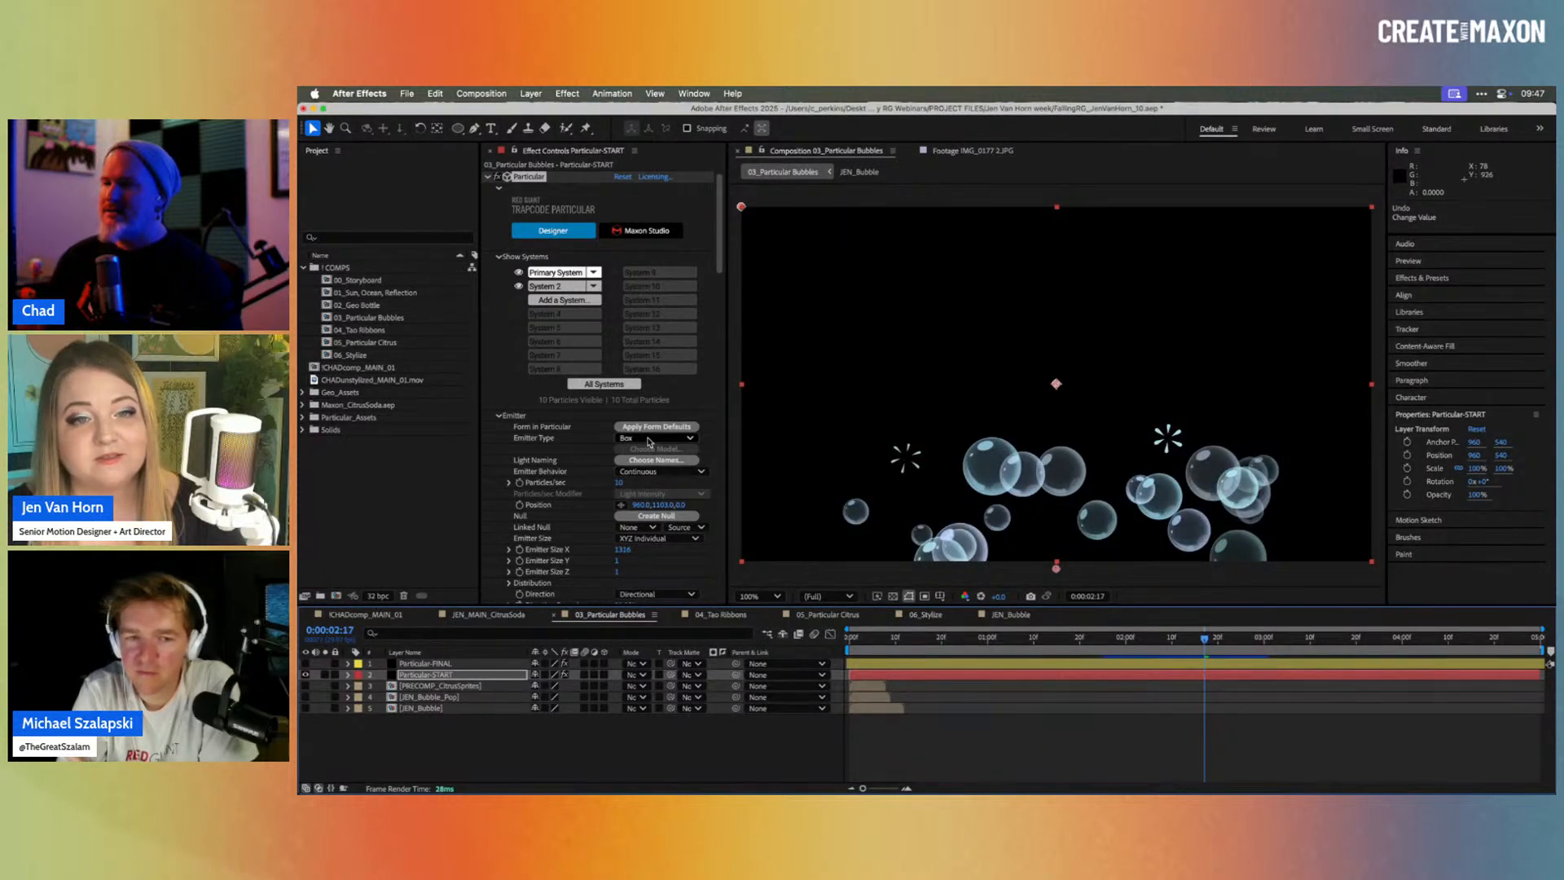
Step: Set the primary system's Emitter Type to Point, move the emitter to about 954, 569, and scrub to 0:00:01:21
click(649, 438)
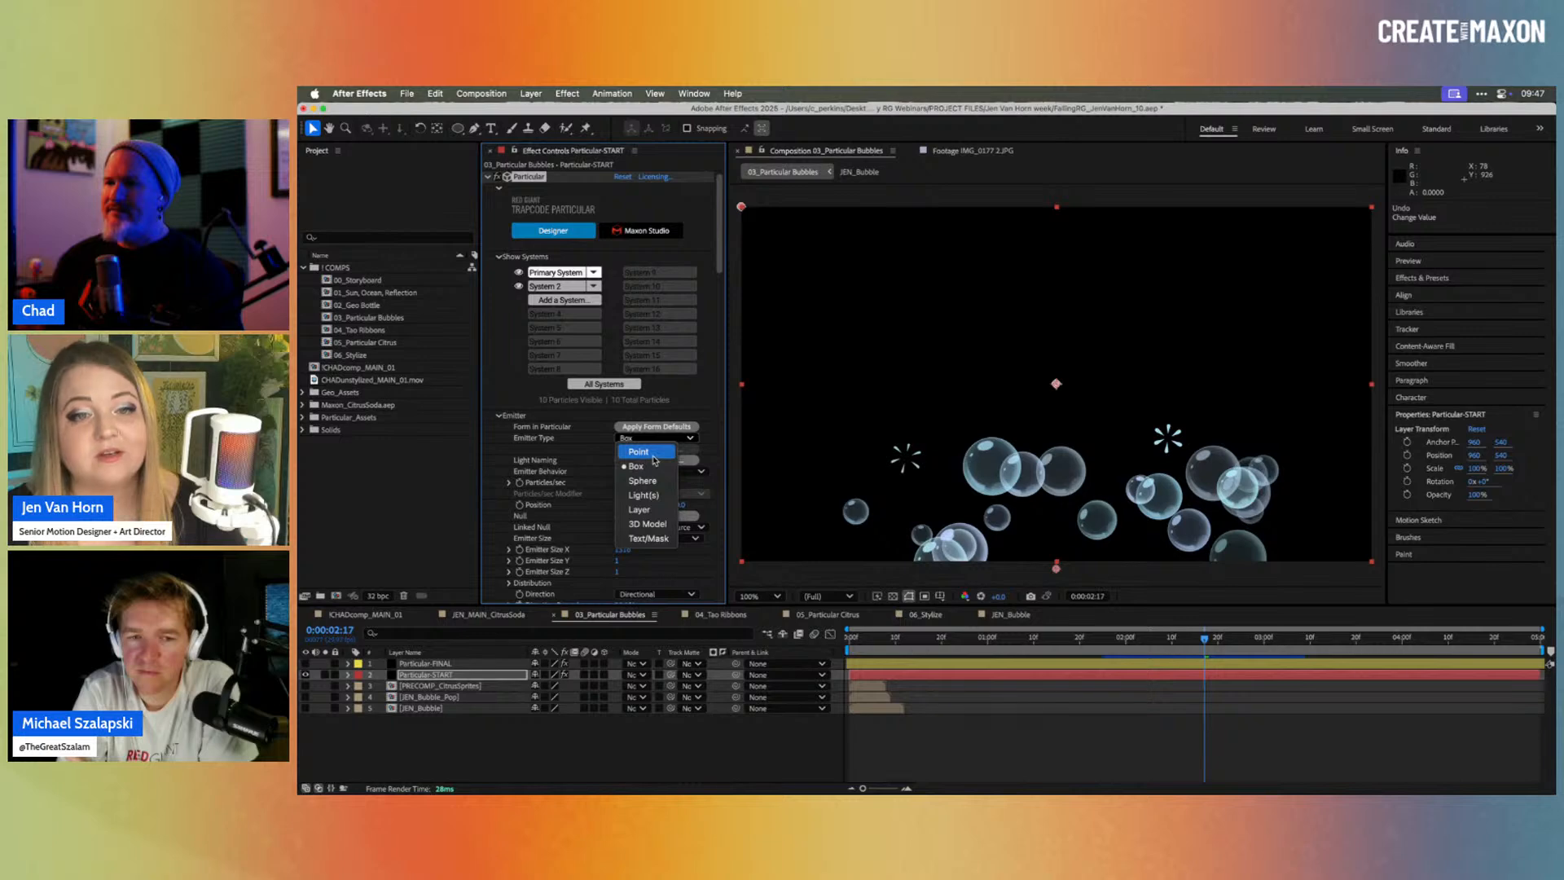
click(640, 452)
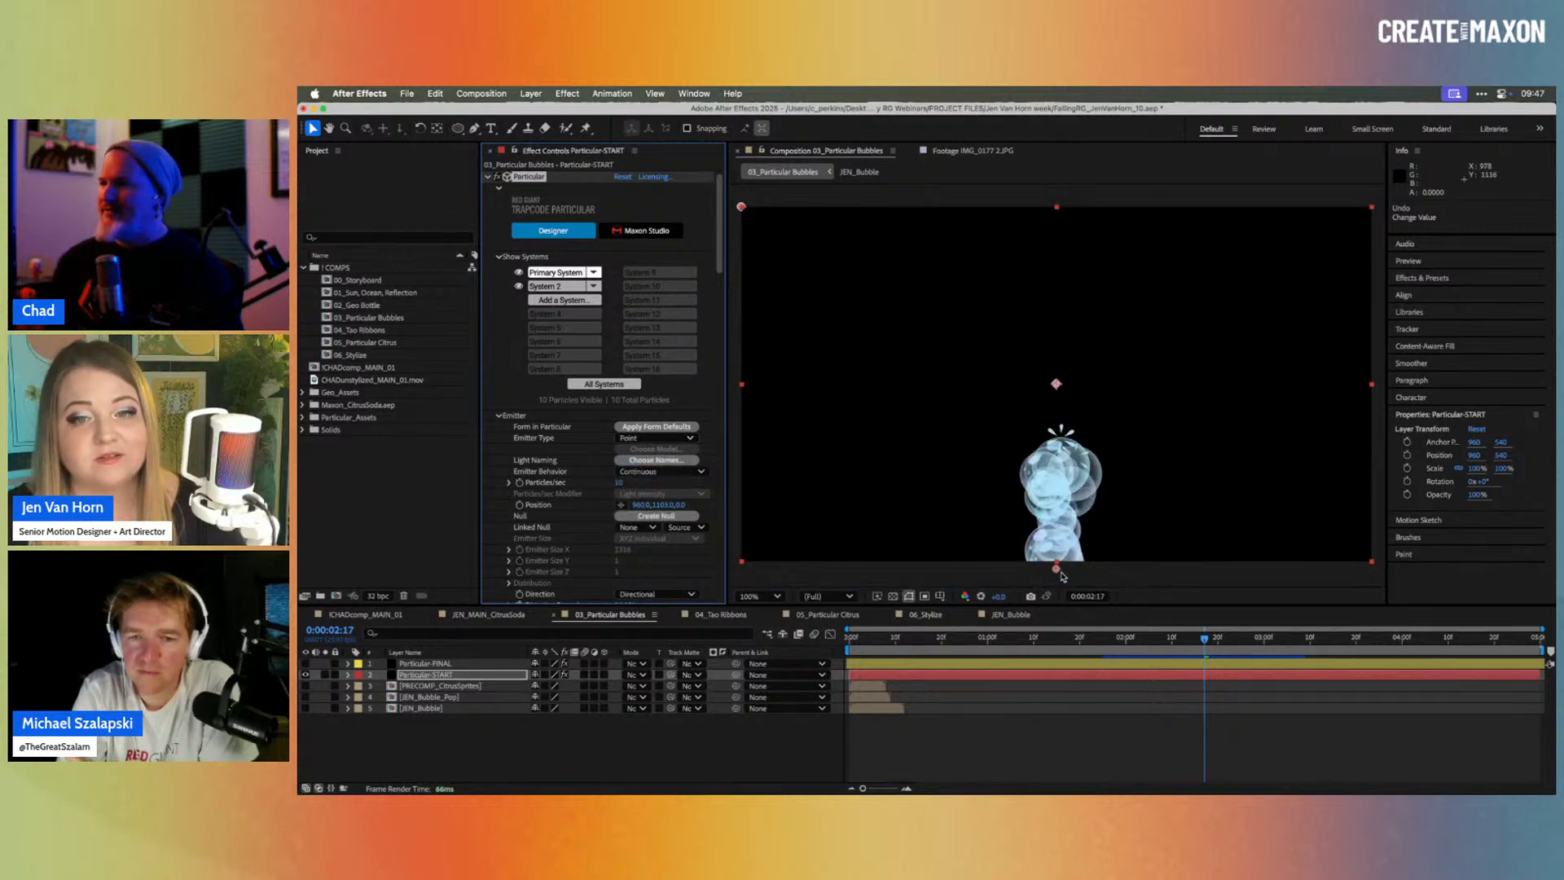
click(1055, 395)
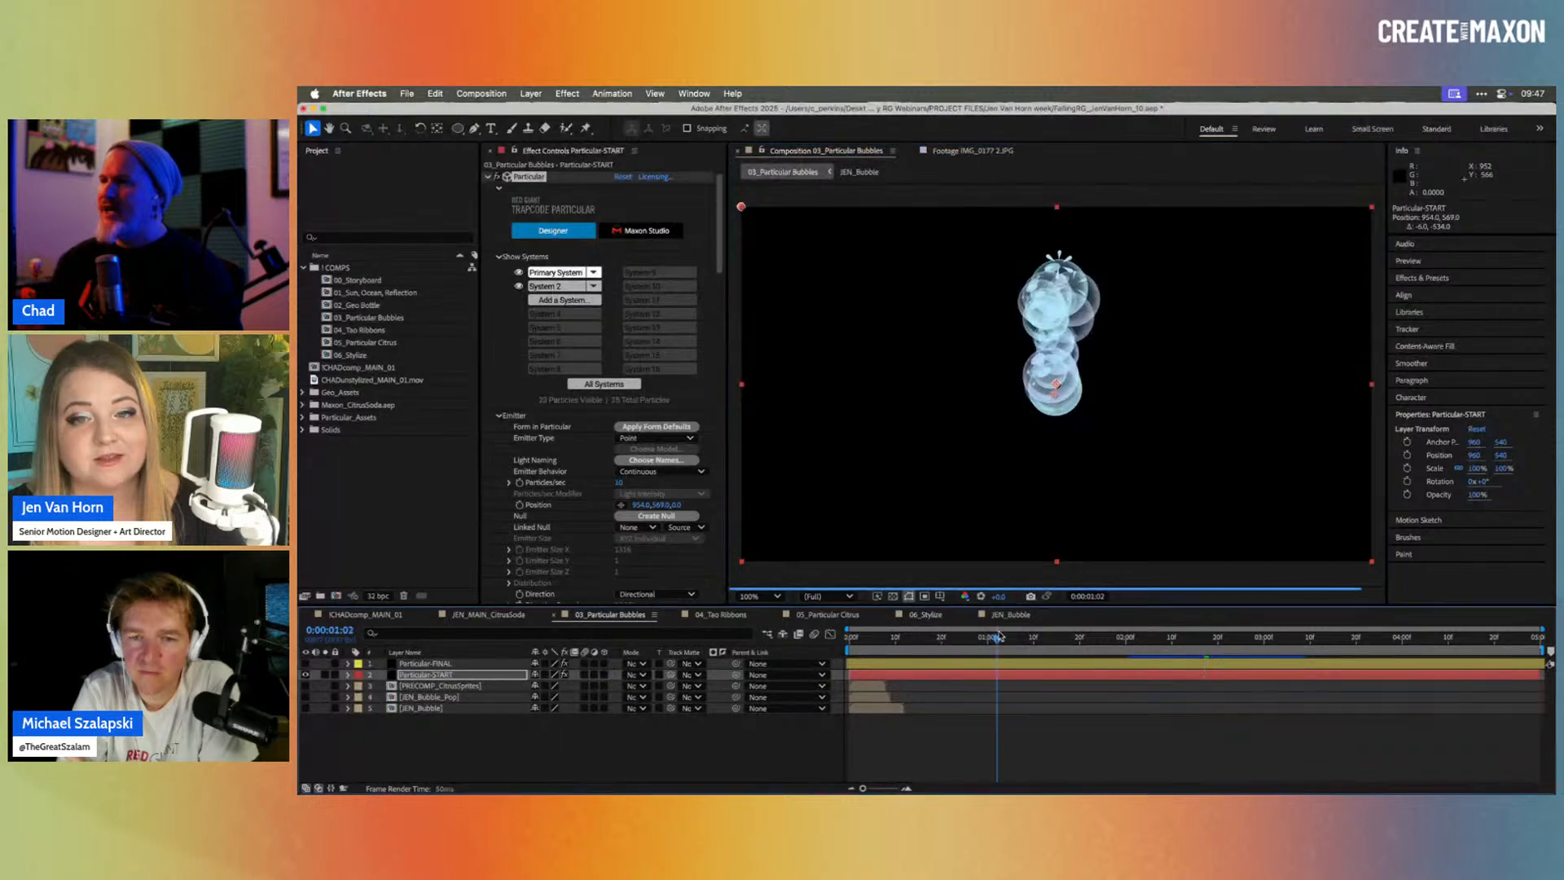
click(1024, 636)
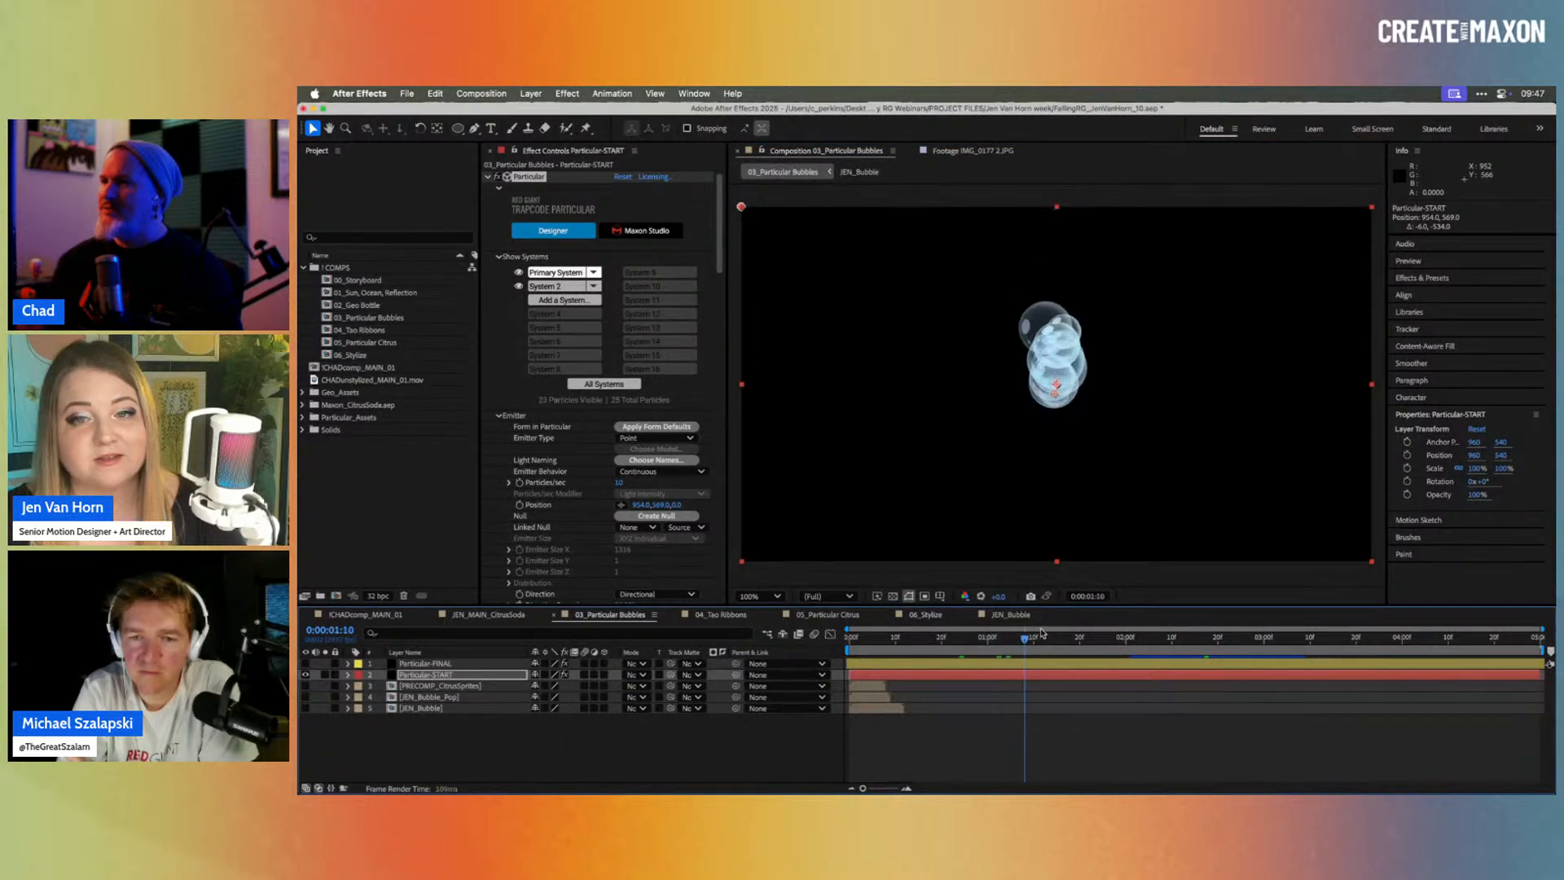
drag(1042, 634, 1084, 636)
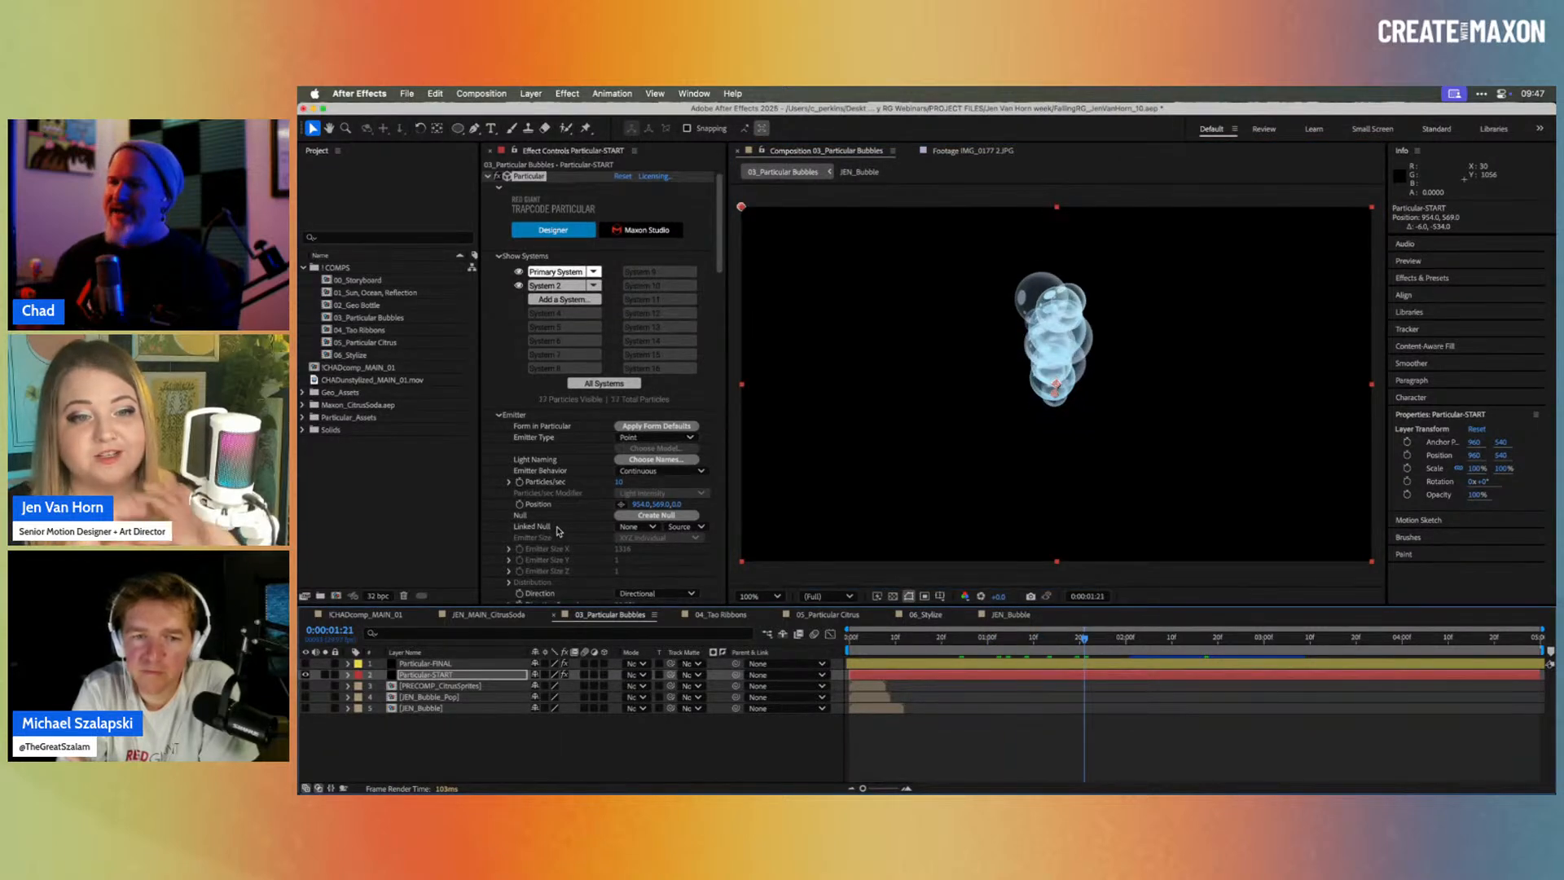
Step: Set the emitter's Direction Spread to 39% and scrub the bubbles from the start to 0:00:02:07
scroll(559, 531, down, 5)
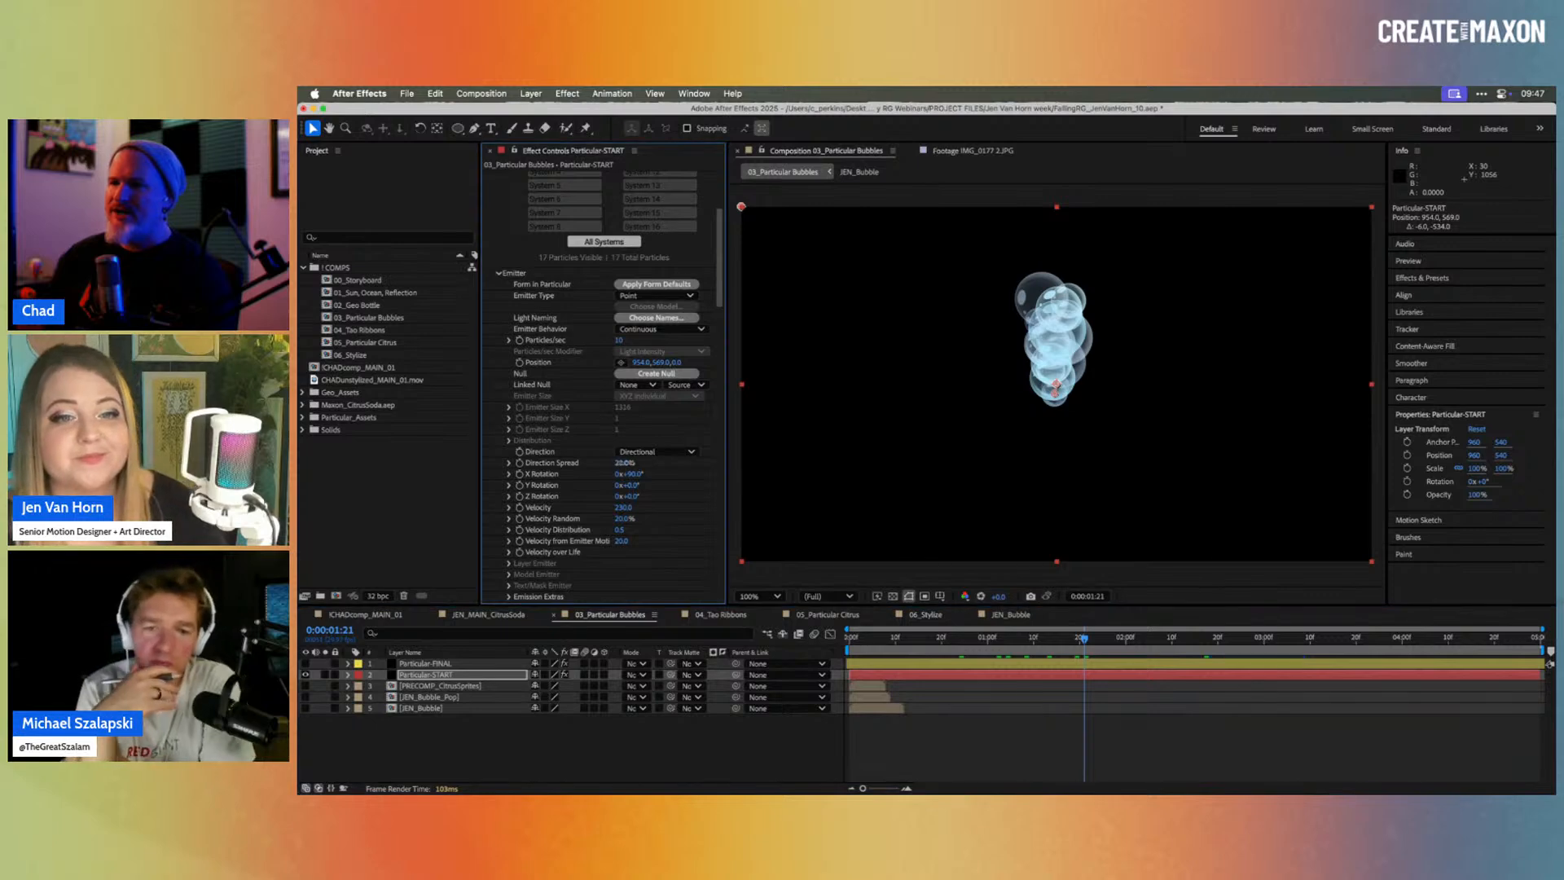
drag(624, 463, 636, 464)
drag(852, 643, 1158, 644)
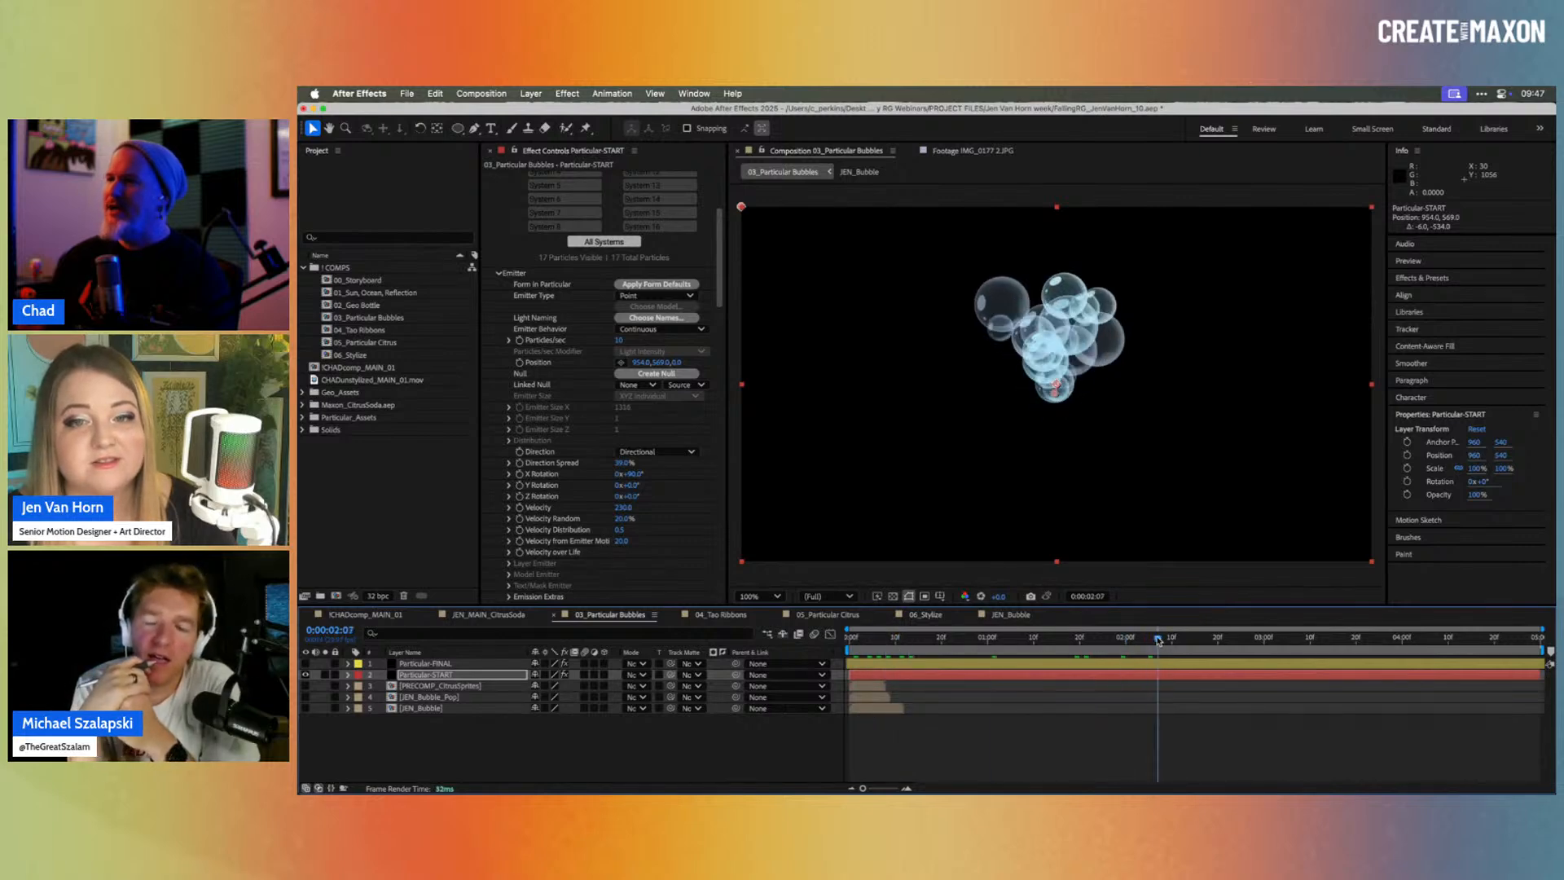
Step: Set the Emitter Type to Box with an Emitter Size X of about 493 and scrub the bubbles to 0:00:02:24
click(655, 328)
click(661, 329)
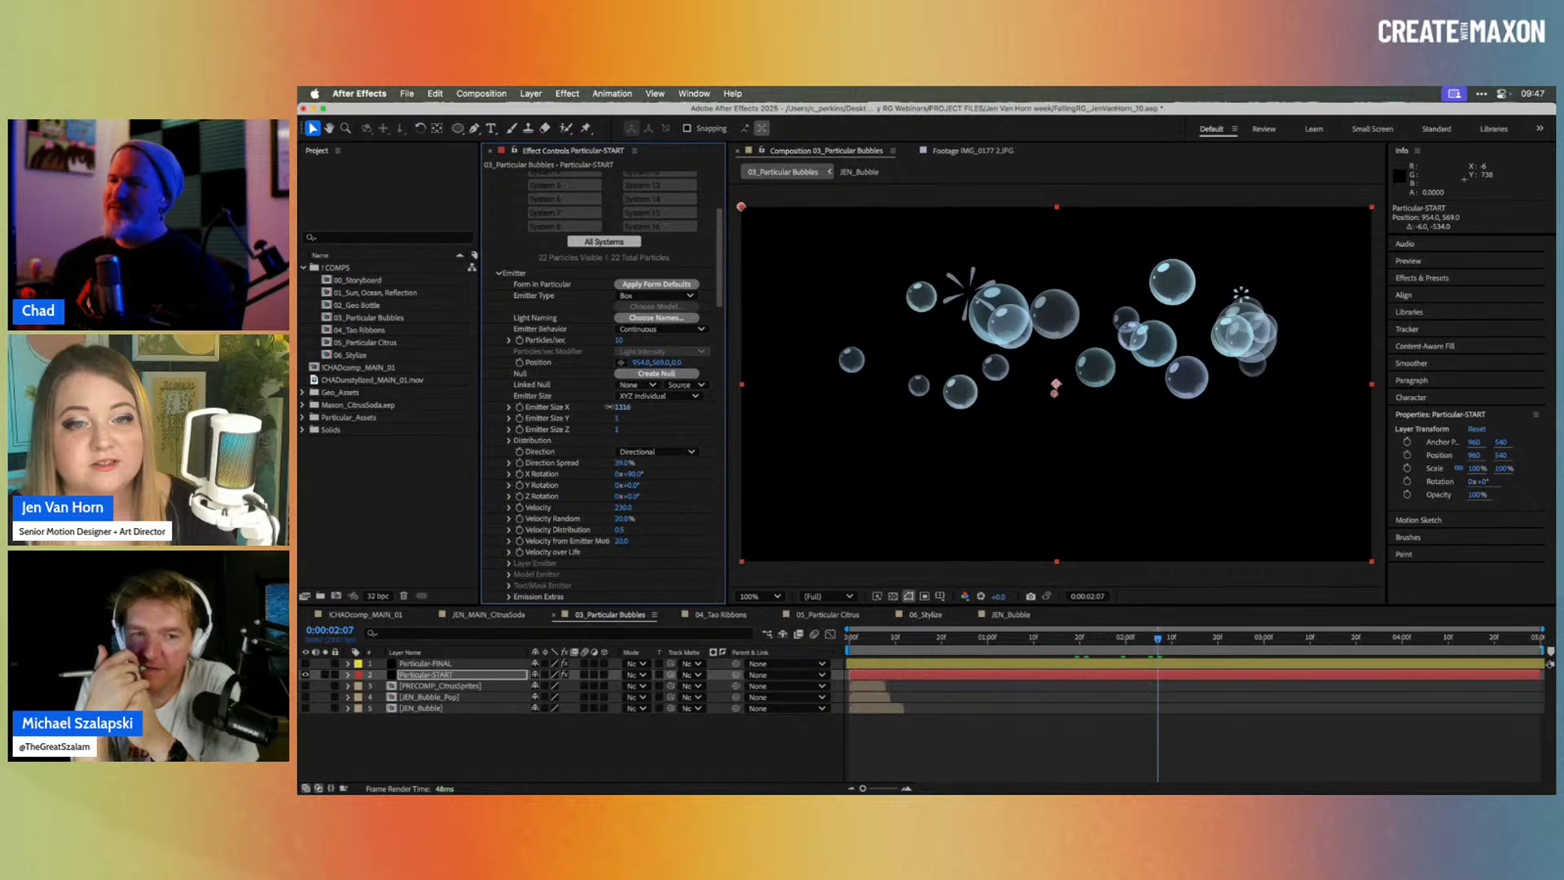
drag(608, 407, 587, 406)
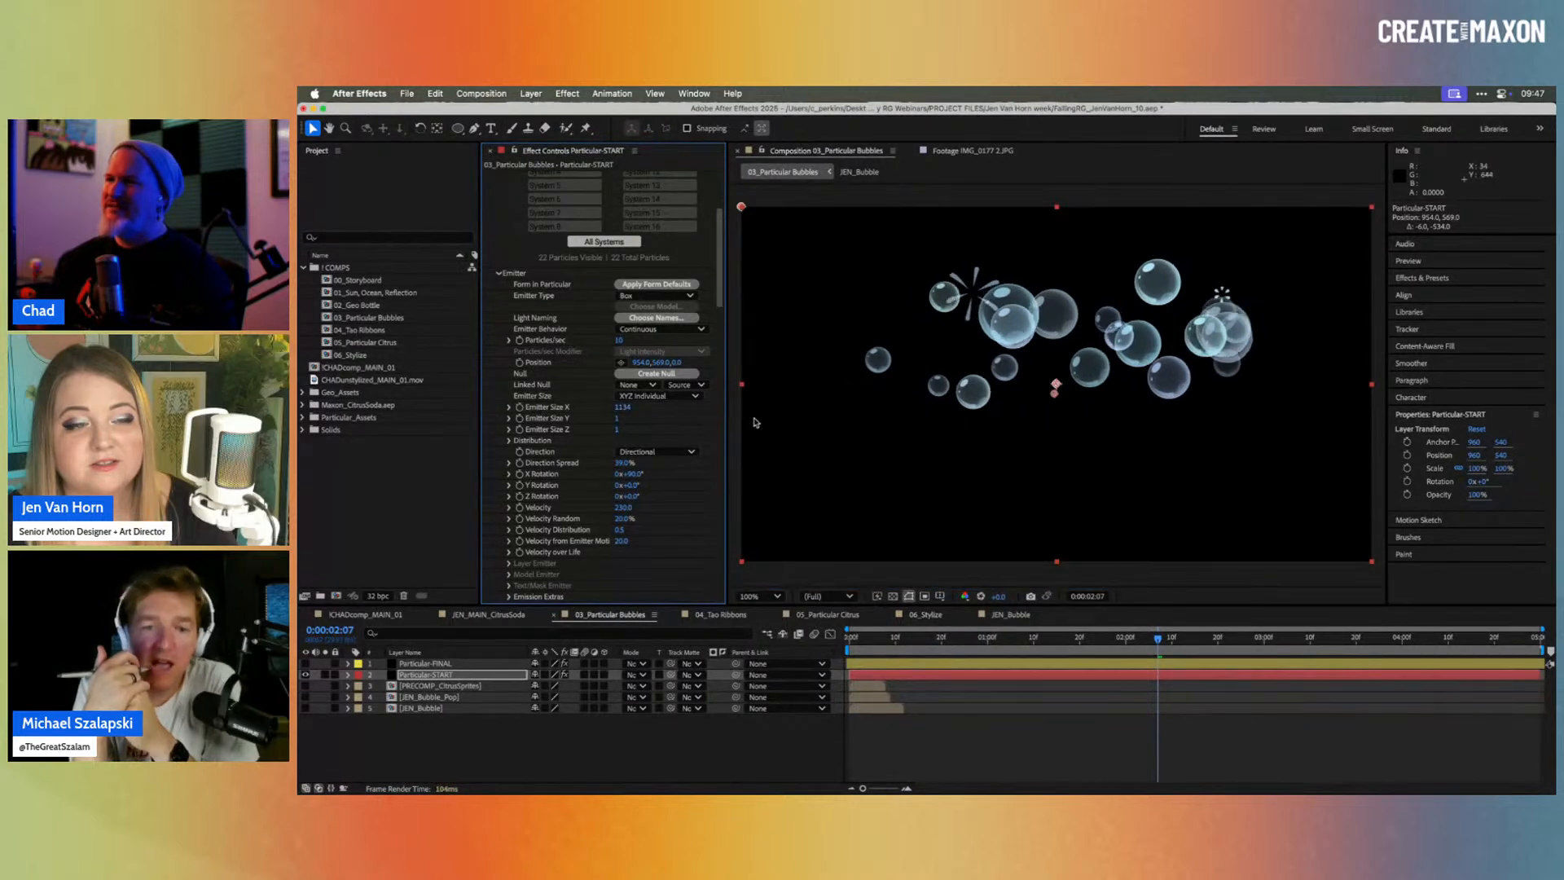
mouse_move(568, 405)
mouse_down()
mouse_move(509, 407)
mouse_move(554, 420)
mouse_up()
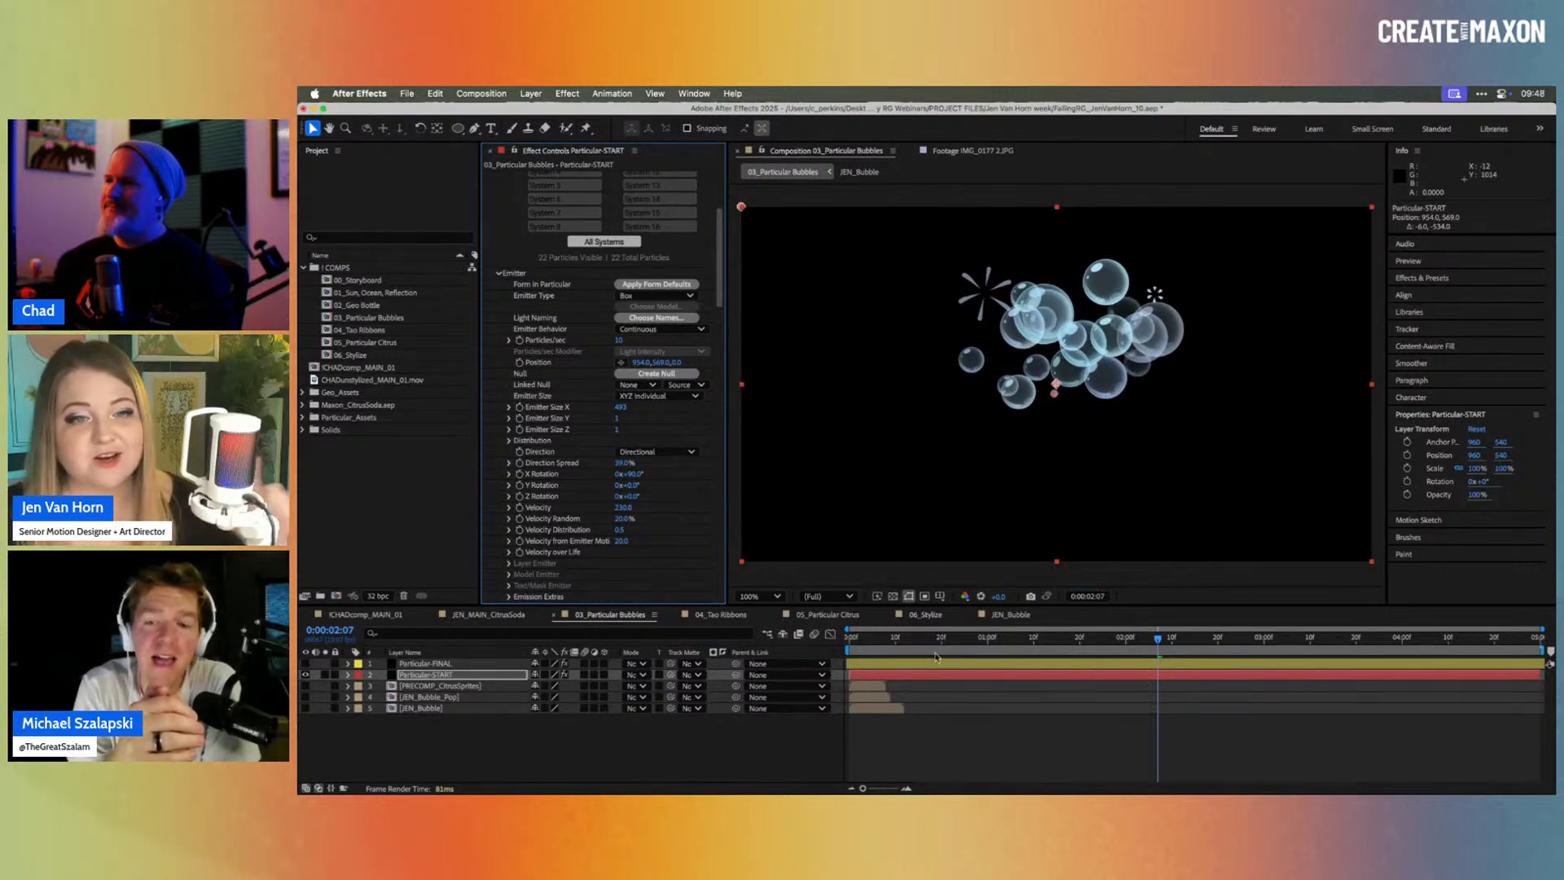
click(901, 640)
drag(904, 643, 1239, 633)
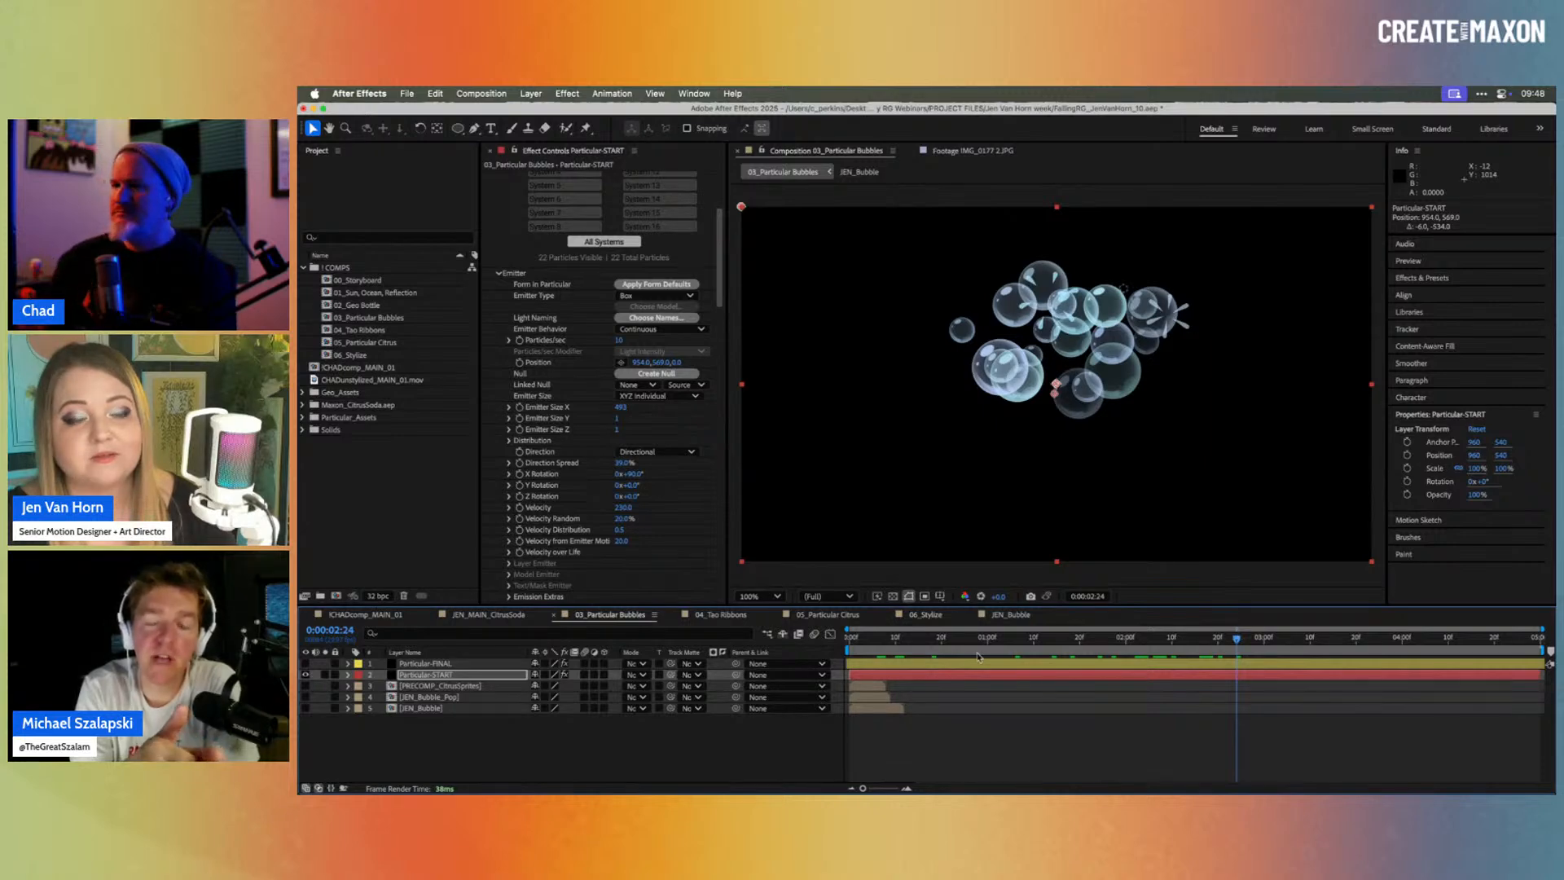
Step: Show the primary system's Particle settings in place of the Emitter settings and open the Size over Life graph
click(499, 273)
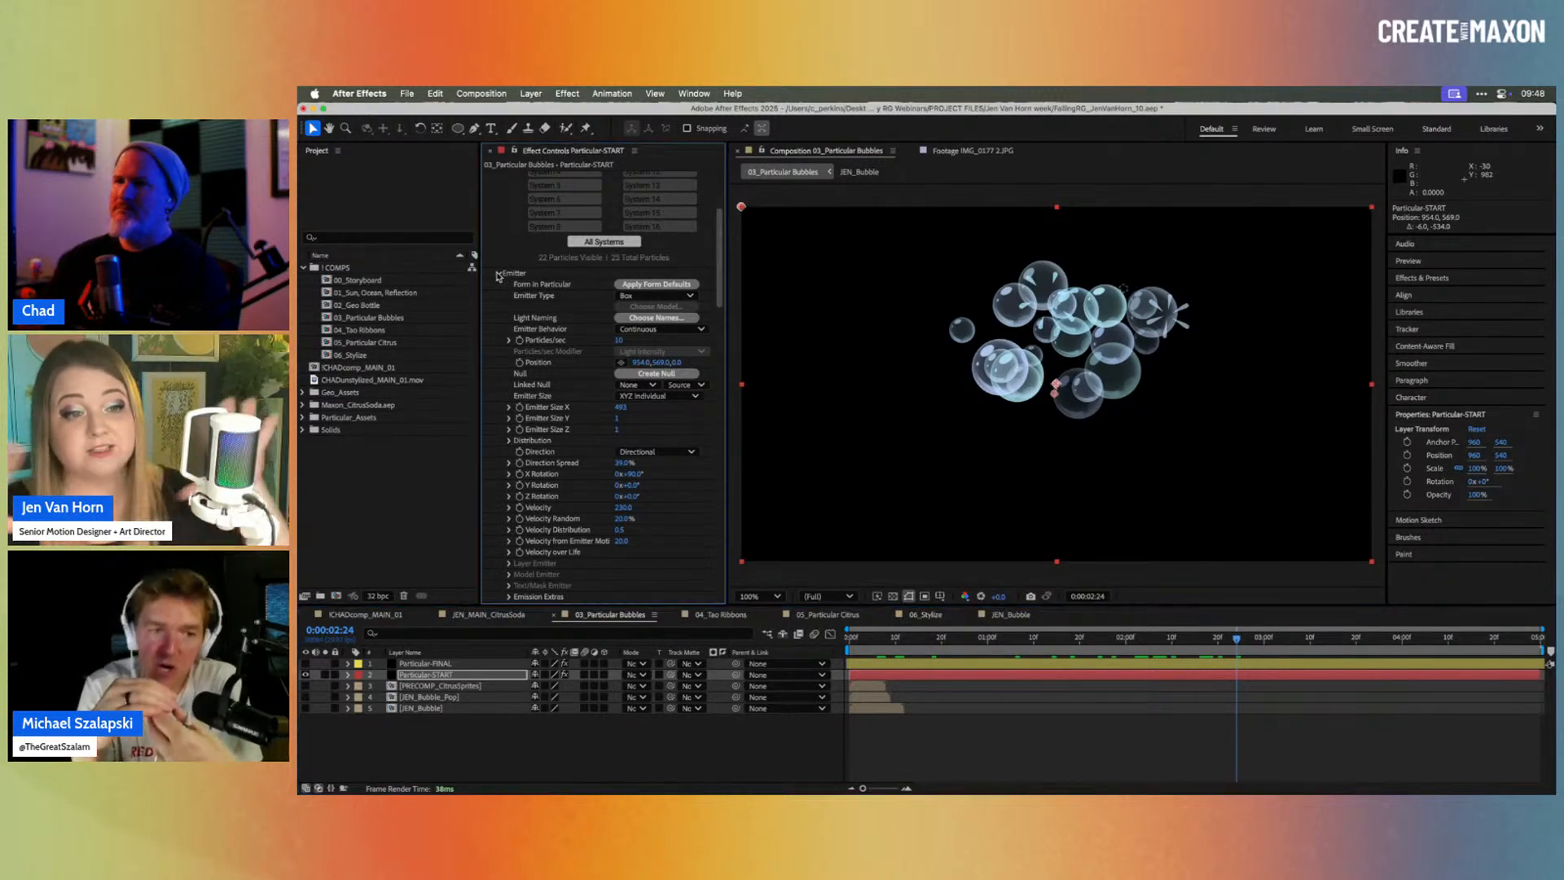
click(498, 284)
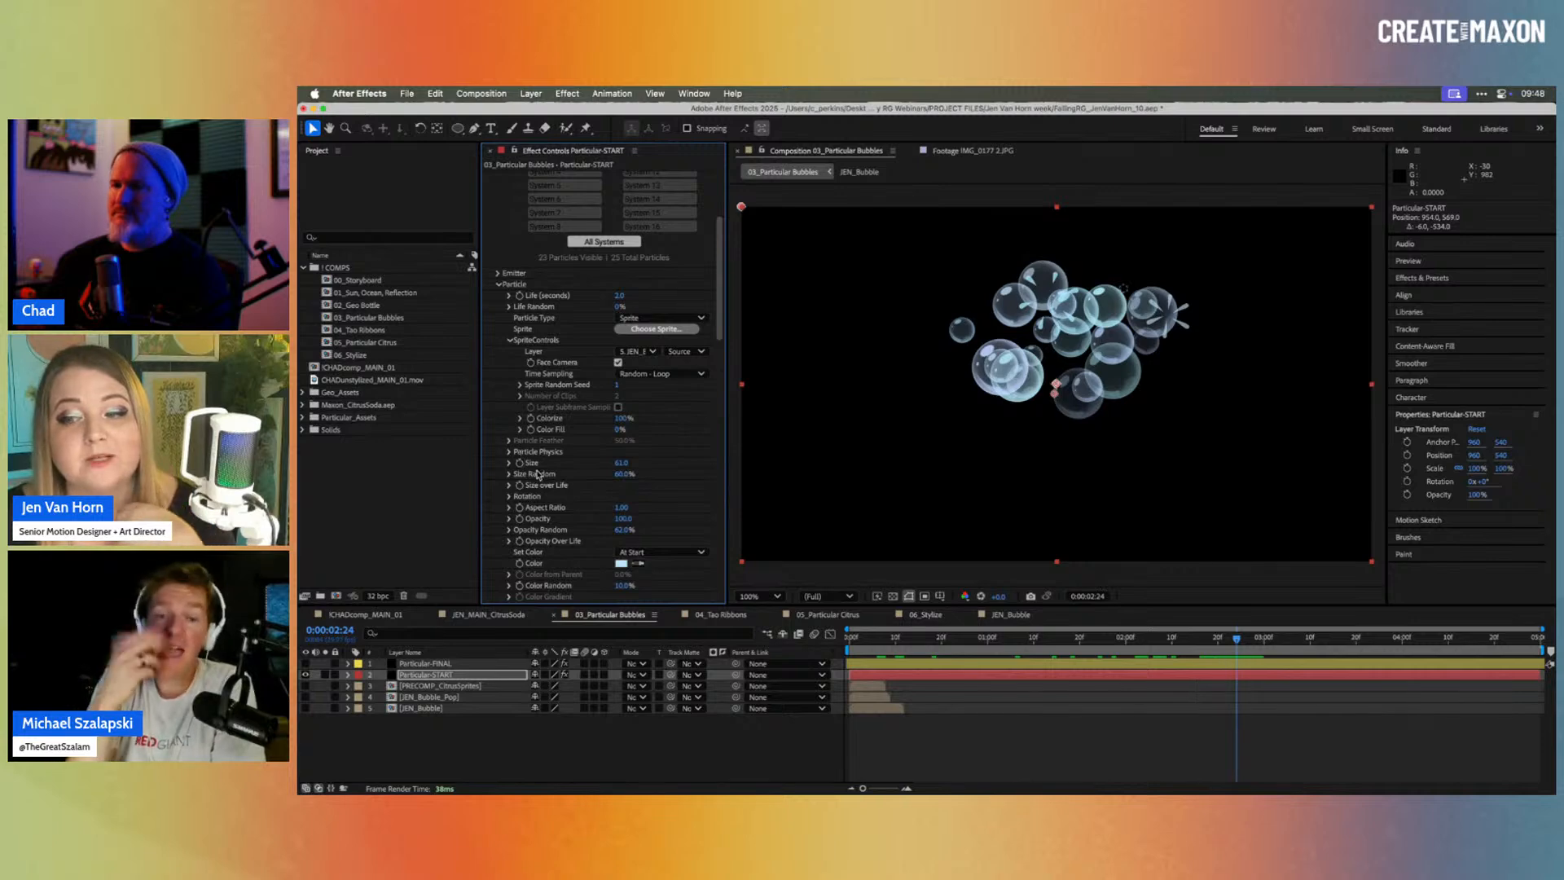
scroll(541, 475, down, 5)
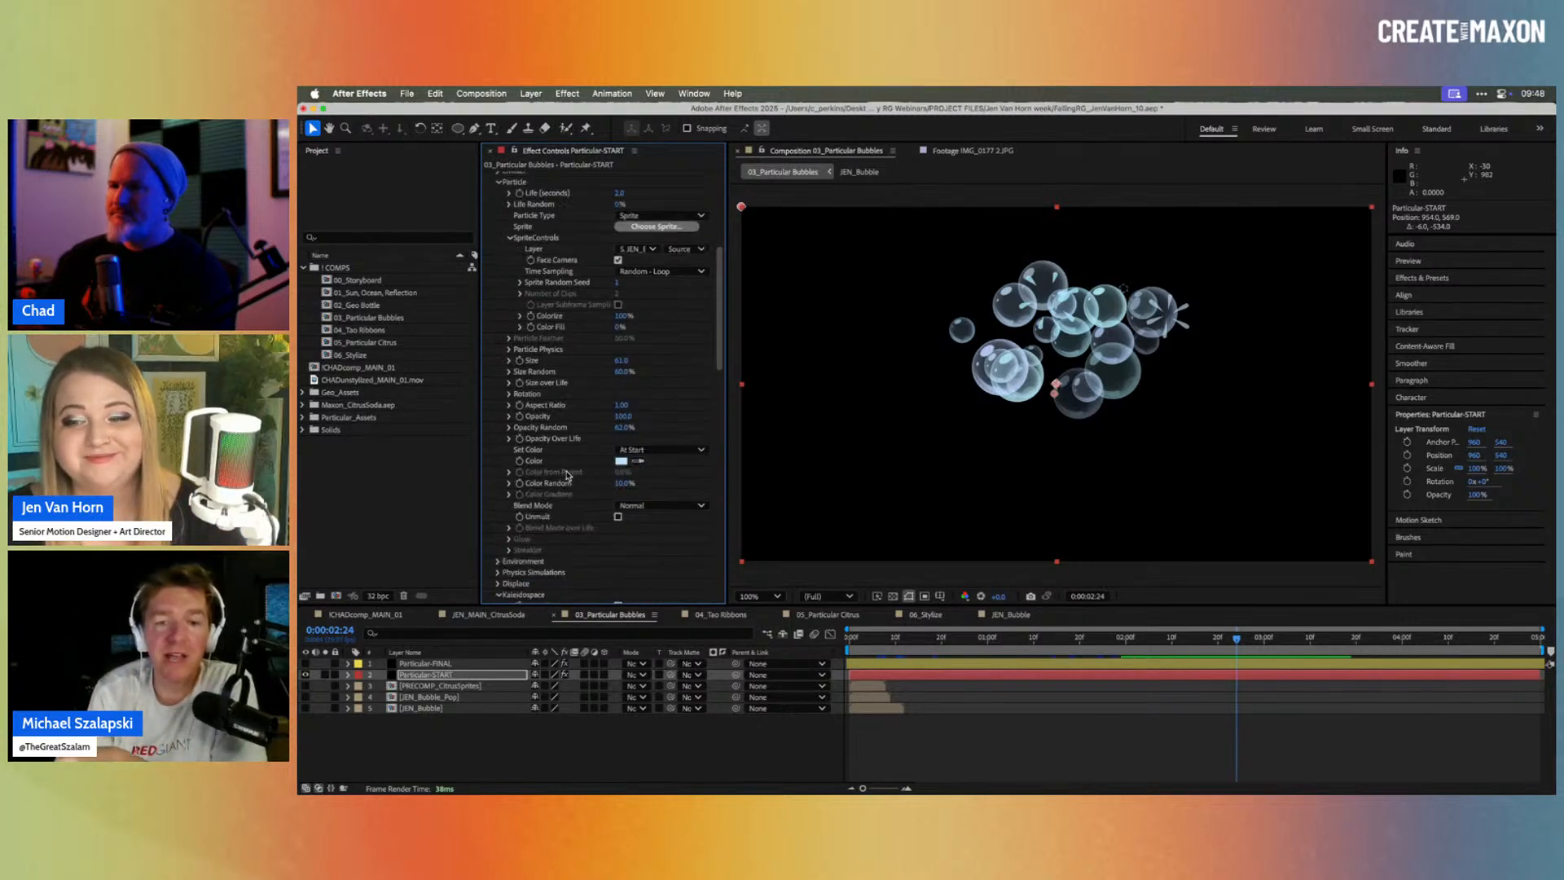
click(509, 383)
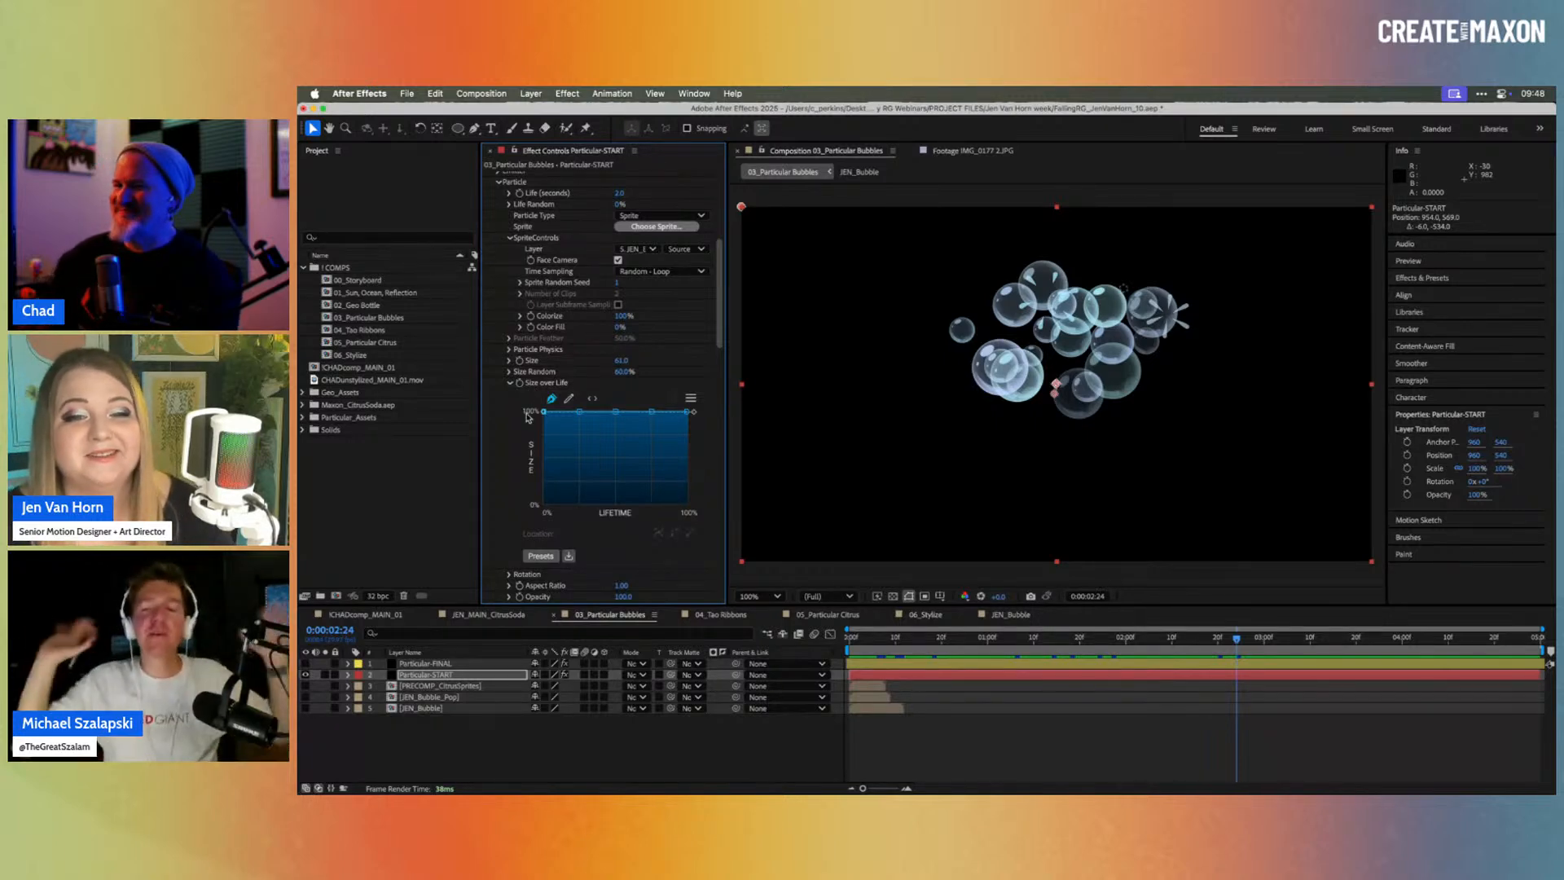
Step: In 04_Tao Ribbons, select the animated line shape layer and check how it draws on, stopping at 0:00:03:14
click(717, 615)
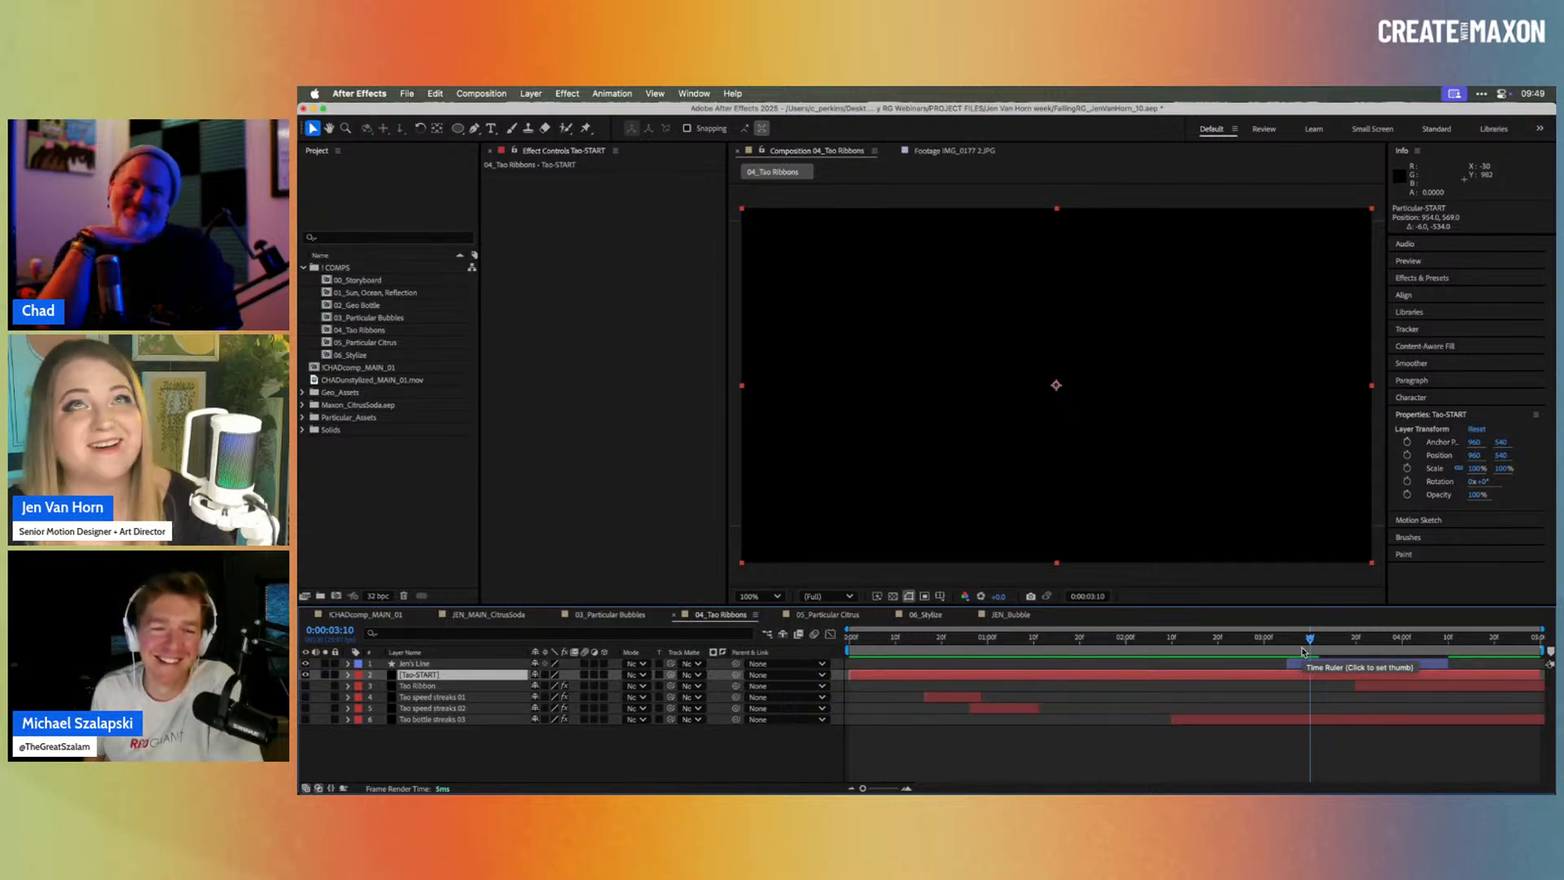
mouse_move(1310, 643)
mouse_down()
mouse_move(1369, 645)
mouse_move(1253, 647)
mouse_move(1408, 642)
mouse_move(1245, 646)
mouse_move(1426, 653)
mouse_move(1306, 644)
mouse_move(1417, 636)
mouse_move(1301, 638)
mouse_move(1397, 638)
mouse_move(1319, 639)
mouse_move(1363, 641)
mouse_up()
click(1333, 658)
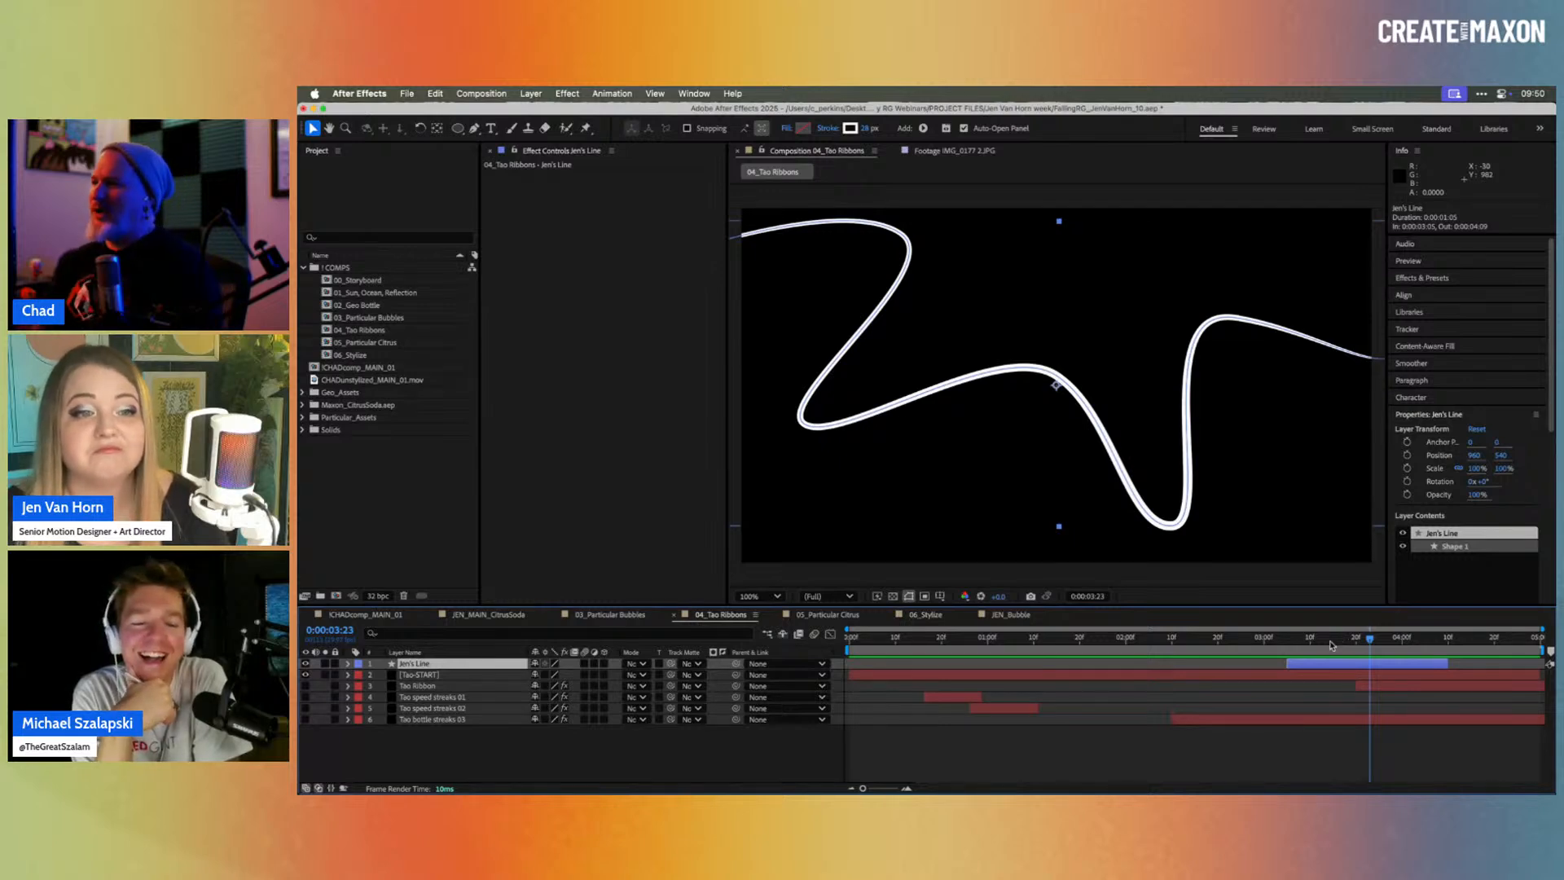
click(1325, 639)
click(1326, 640)
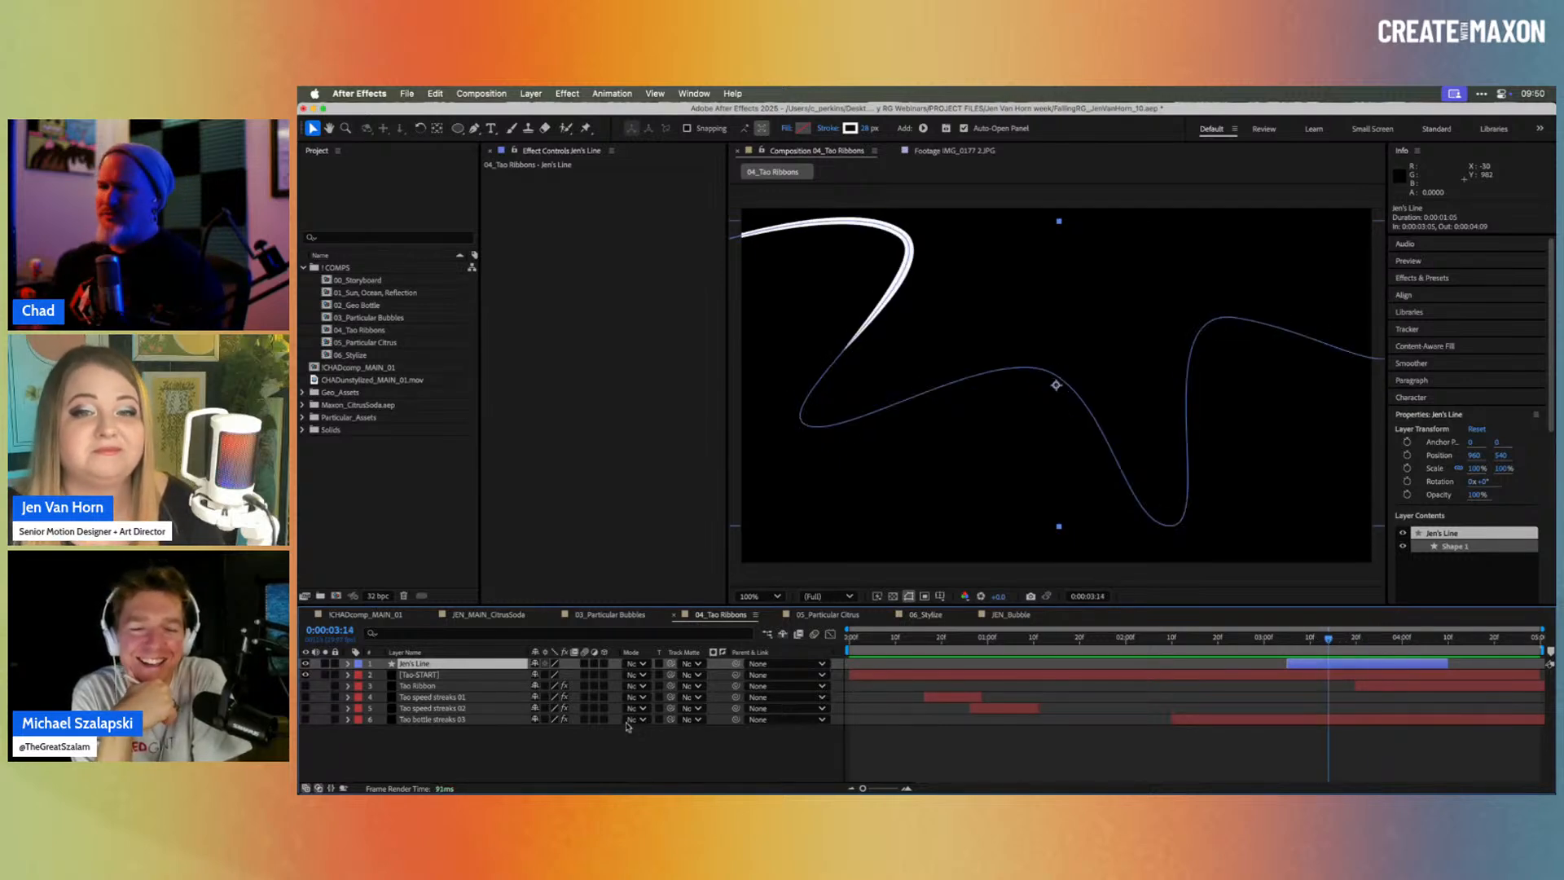
Step: Apply the Trapcode Tao effect to the Tao-START layer with the current time at 0:00:01:00
click(433, 675)
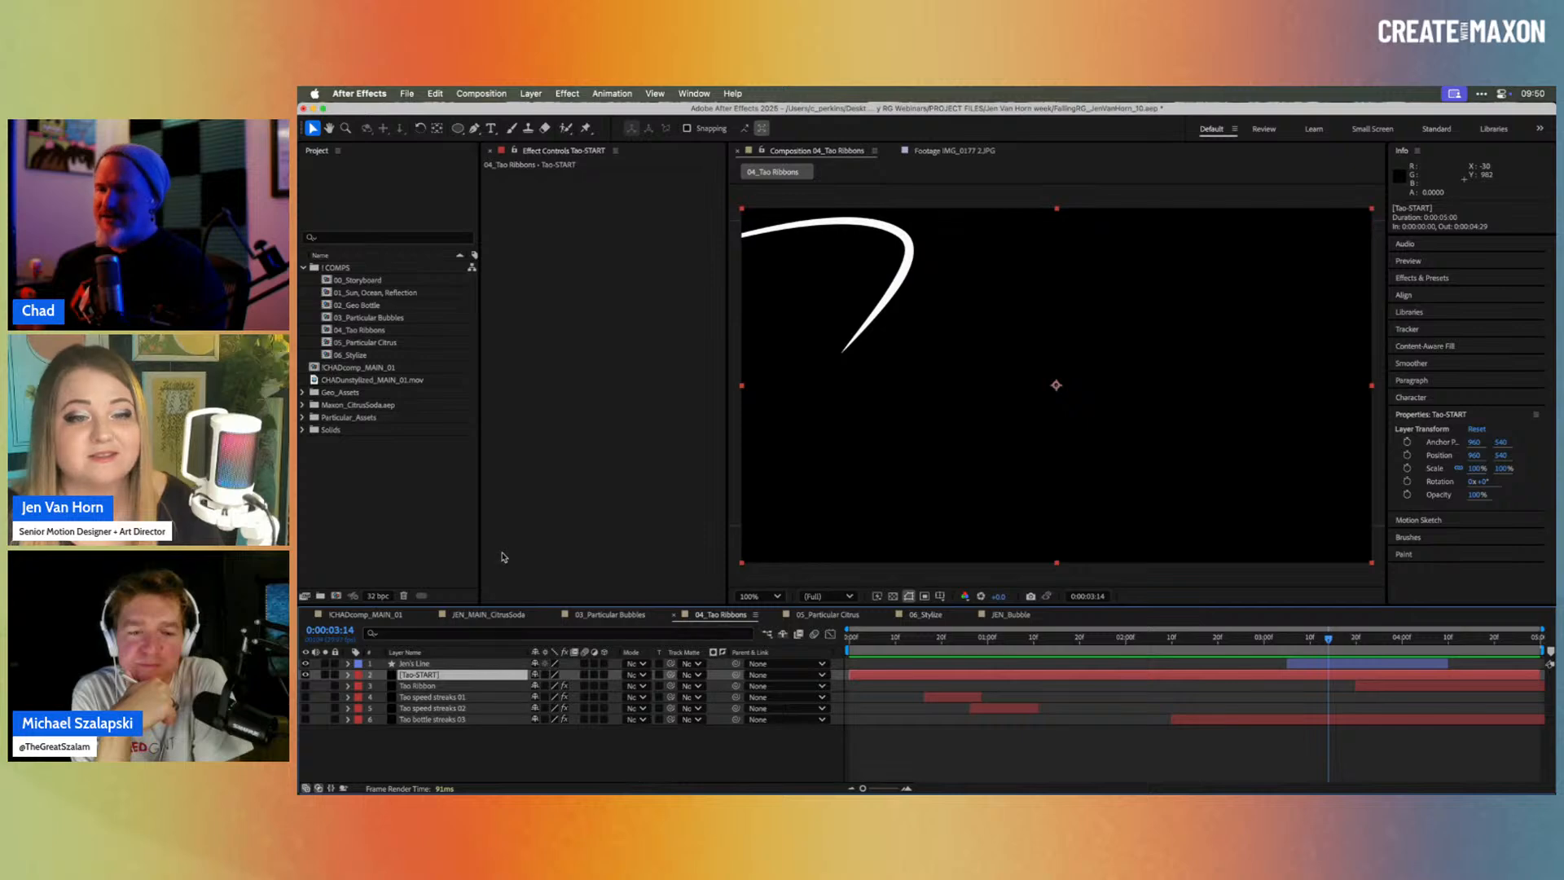
click(986, 638)
key(ctrl+space)
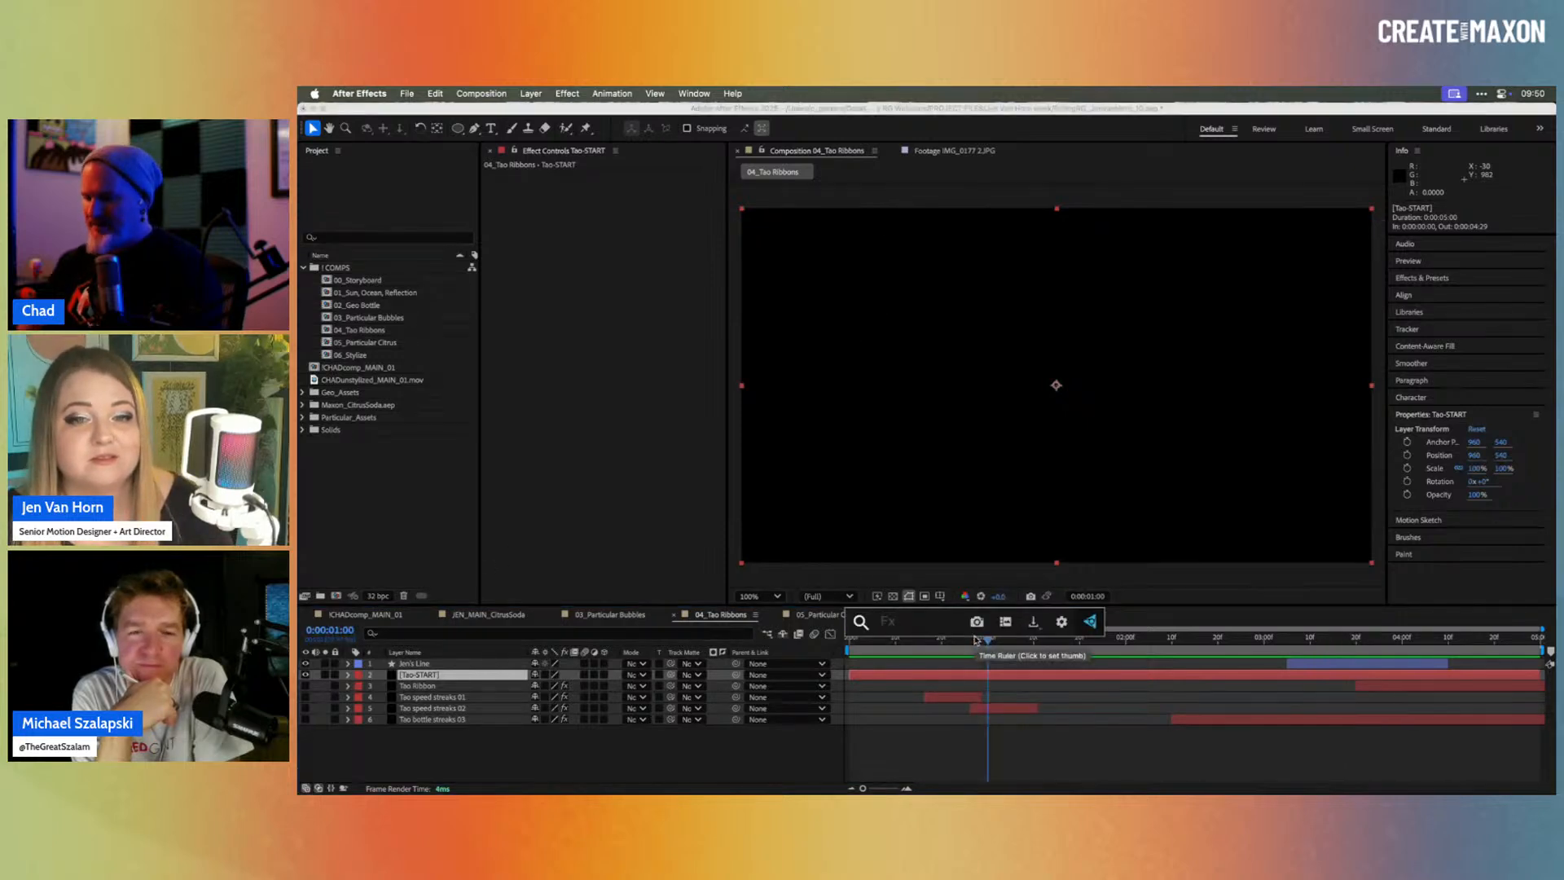
text(tao)
key(Return)
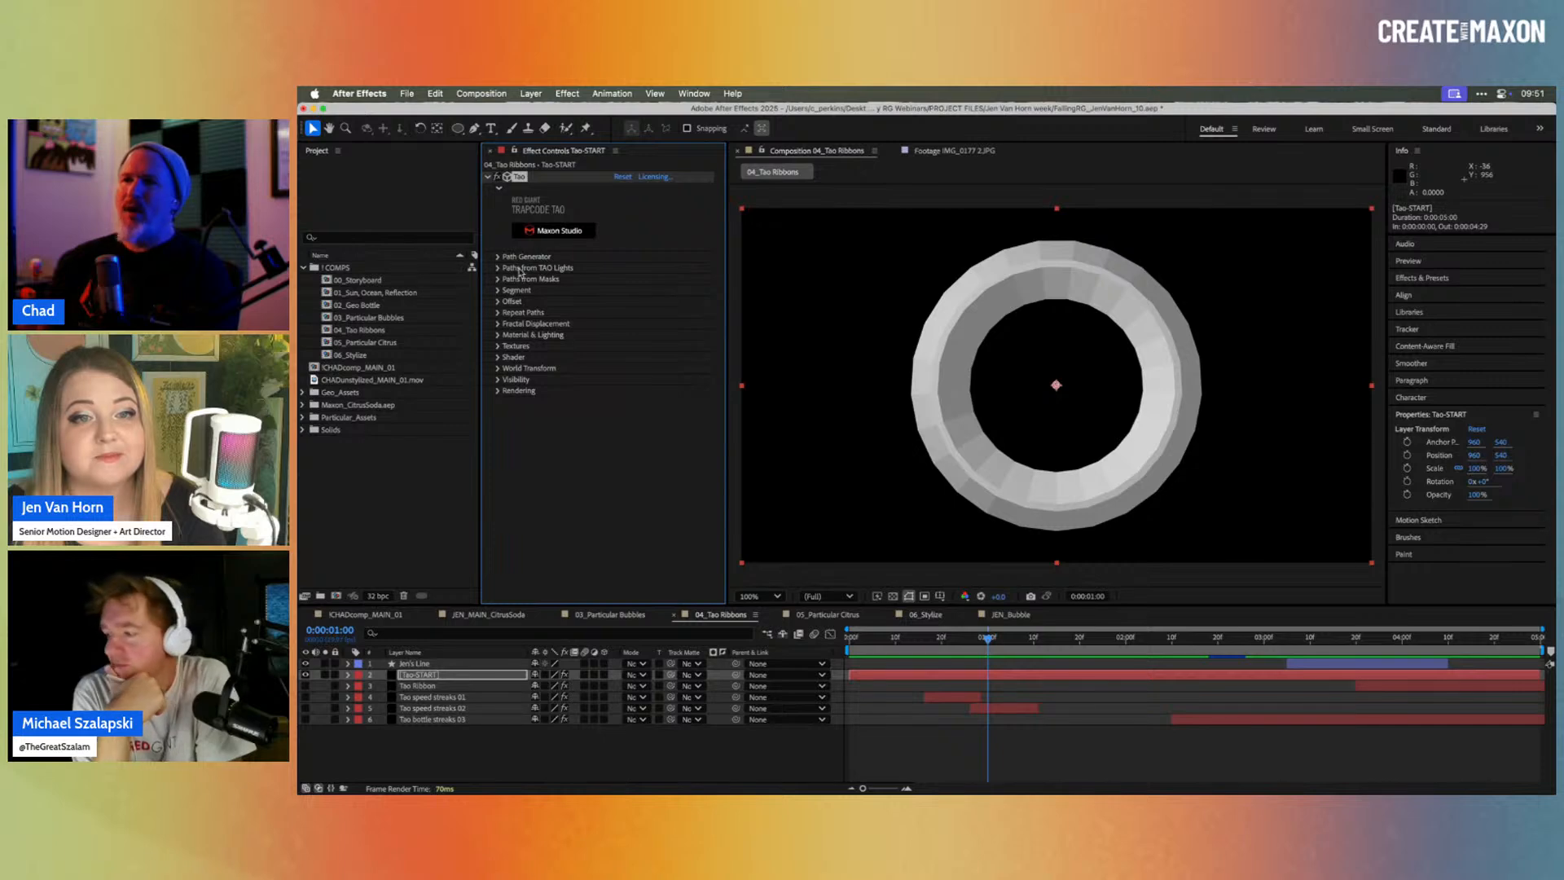
Step: Try the Line and Fractal shapes in Tao's Path Generator and look over the Paths from TAO Lights settings
click(496, 257)
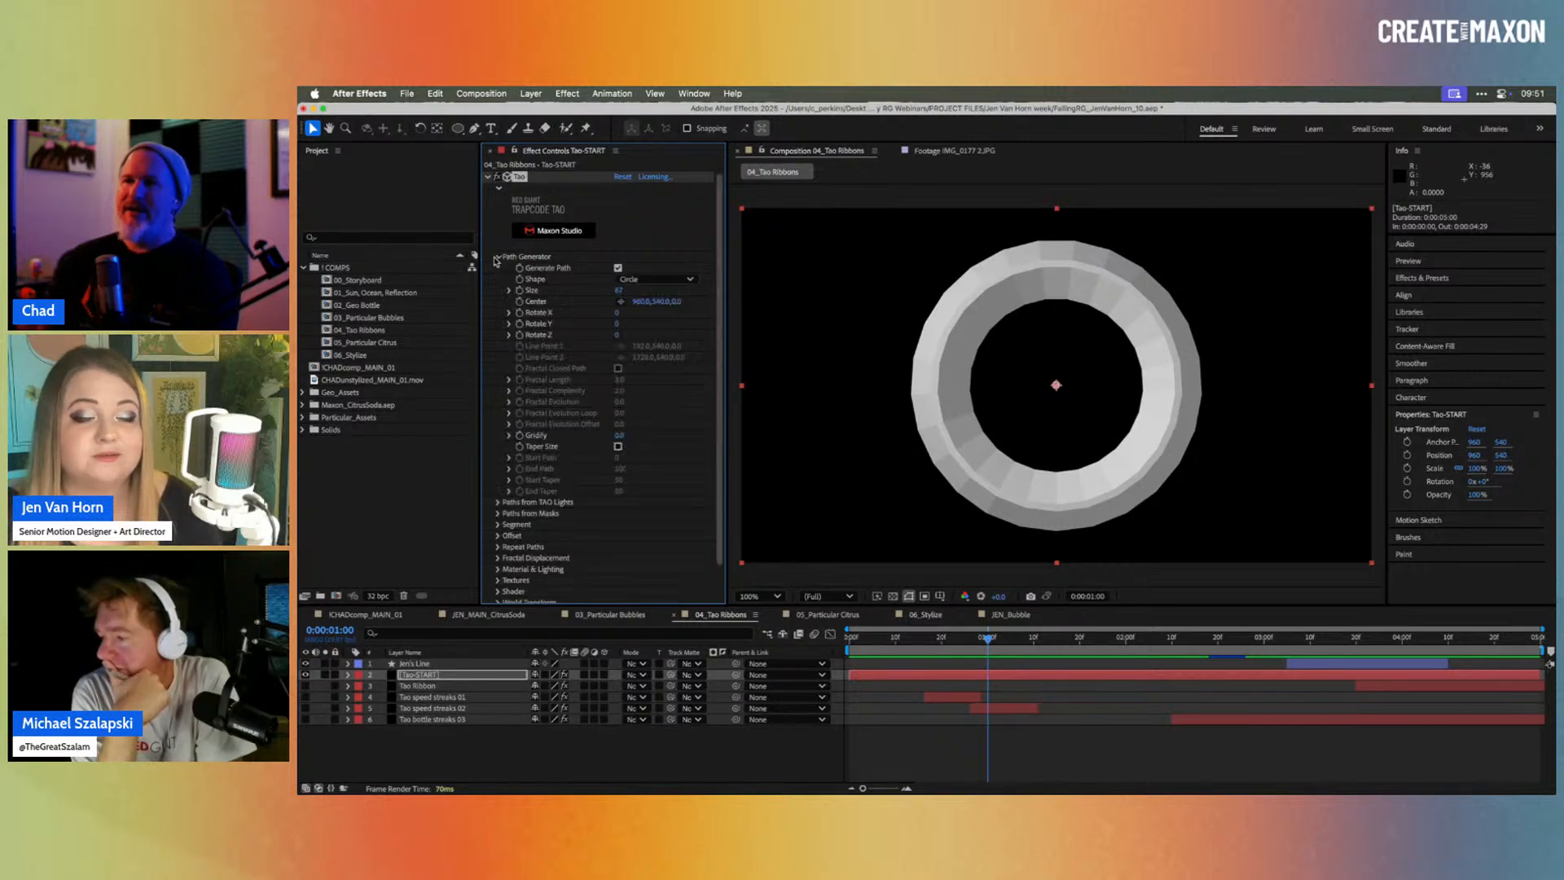
click(644, 281)
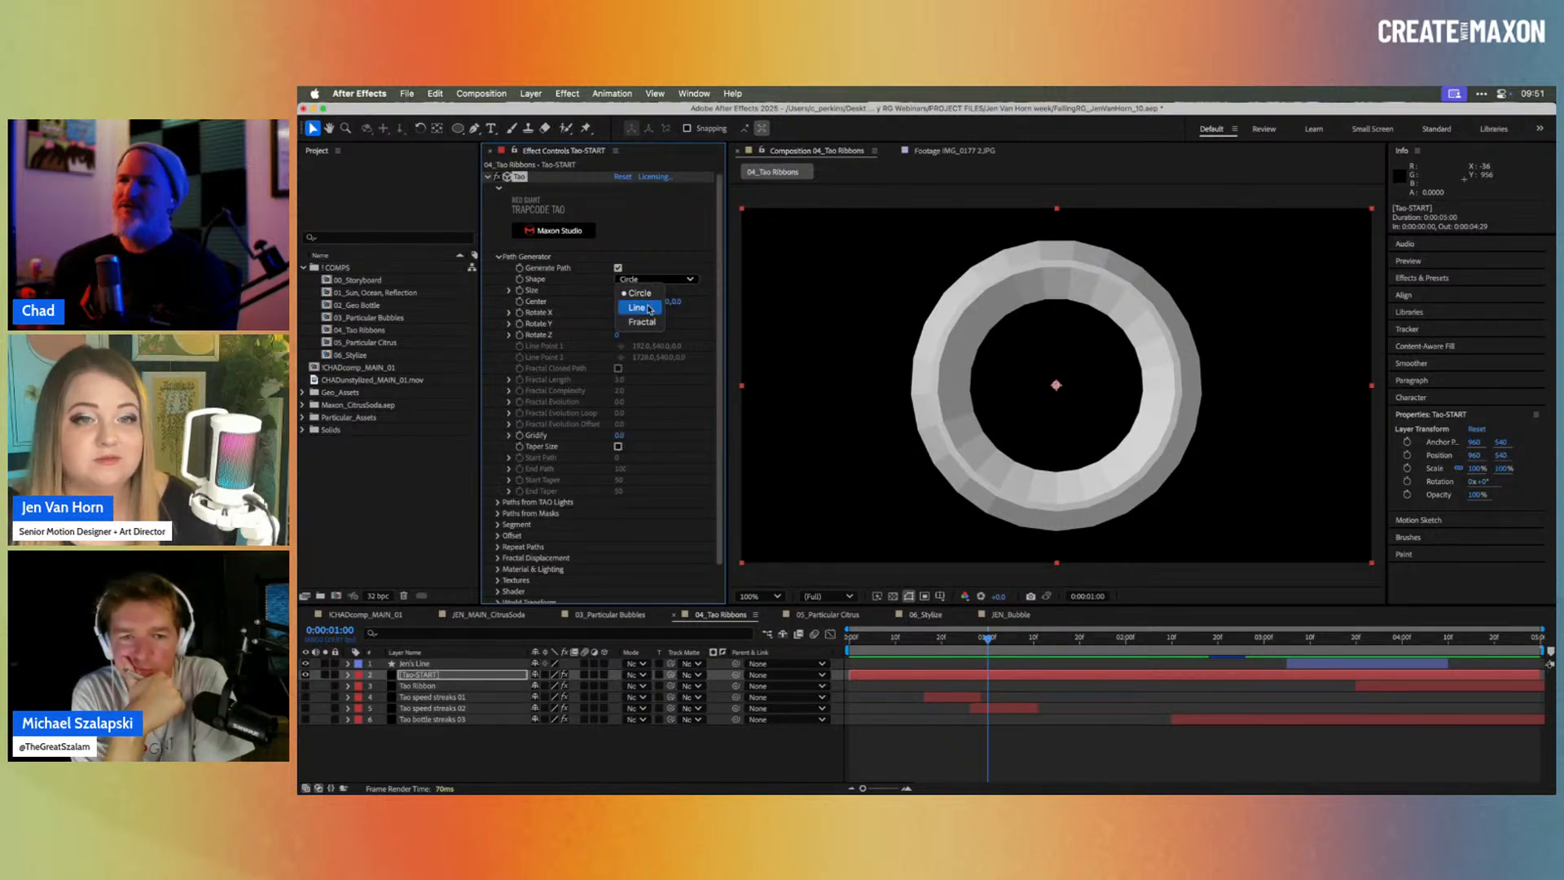
click(648, 308)
click(652, 280)
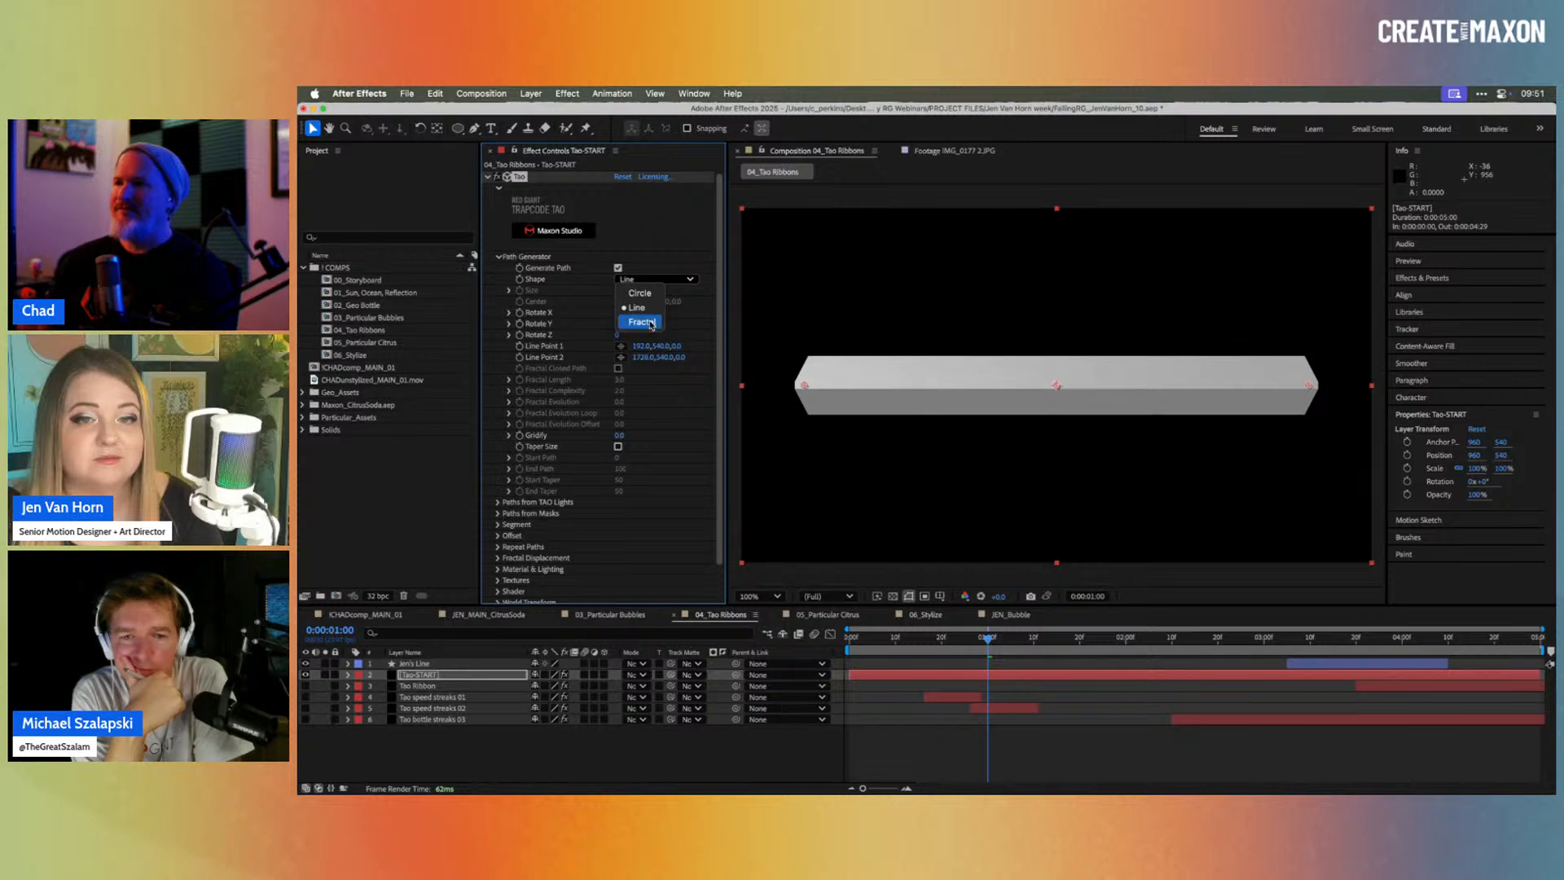
click(642, 322)
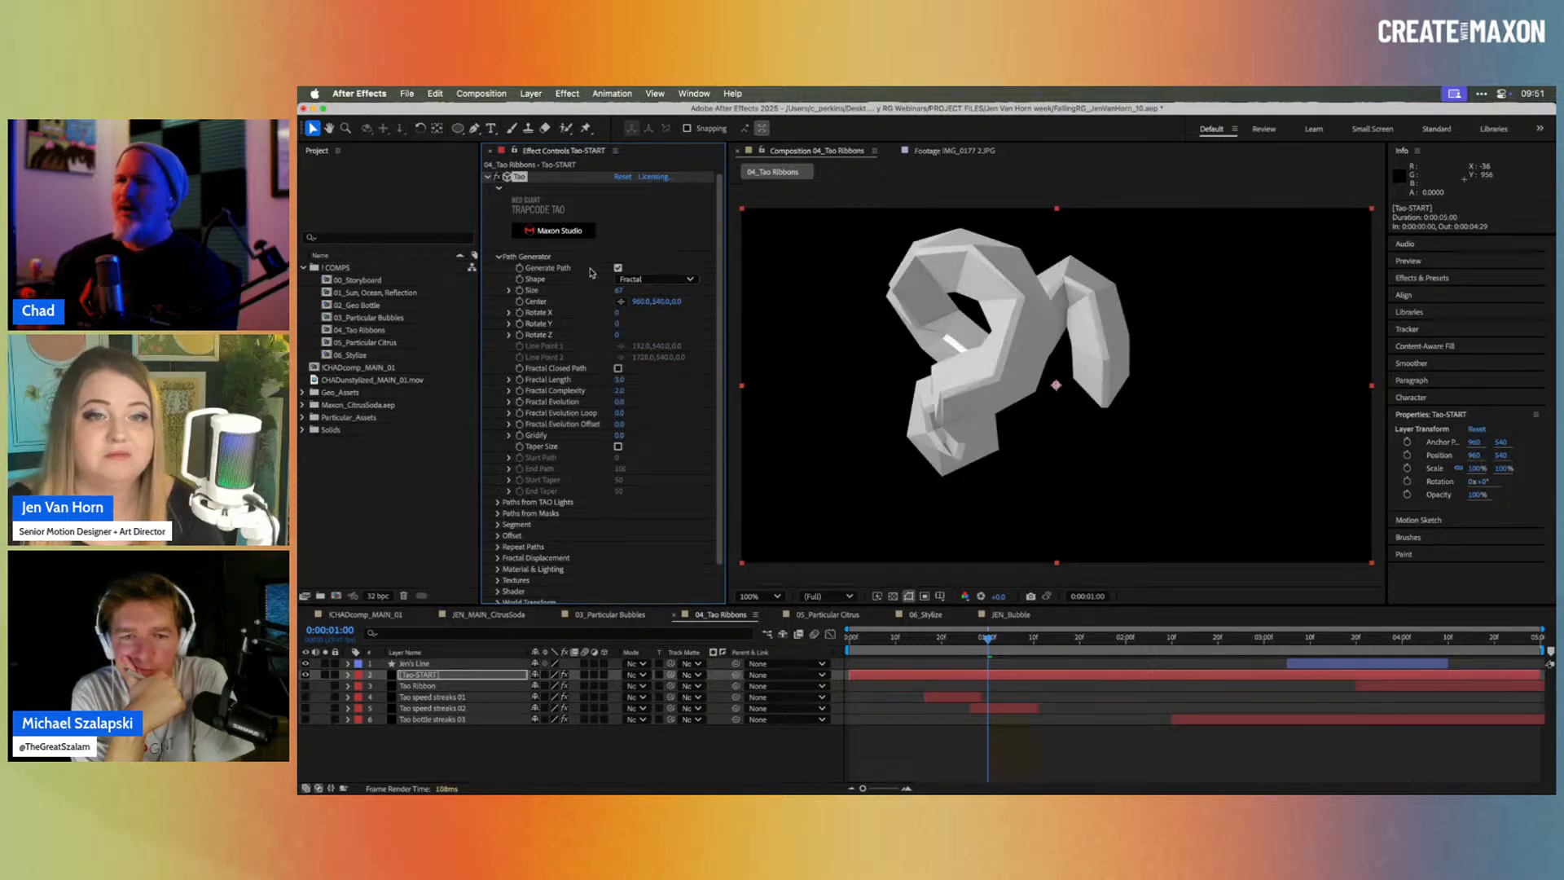
click(496, 258)
click(499, 269)
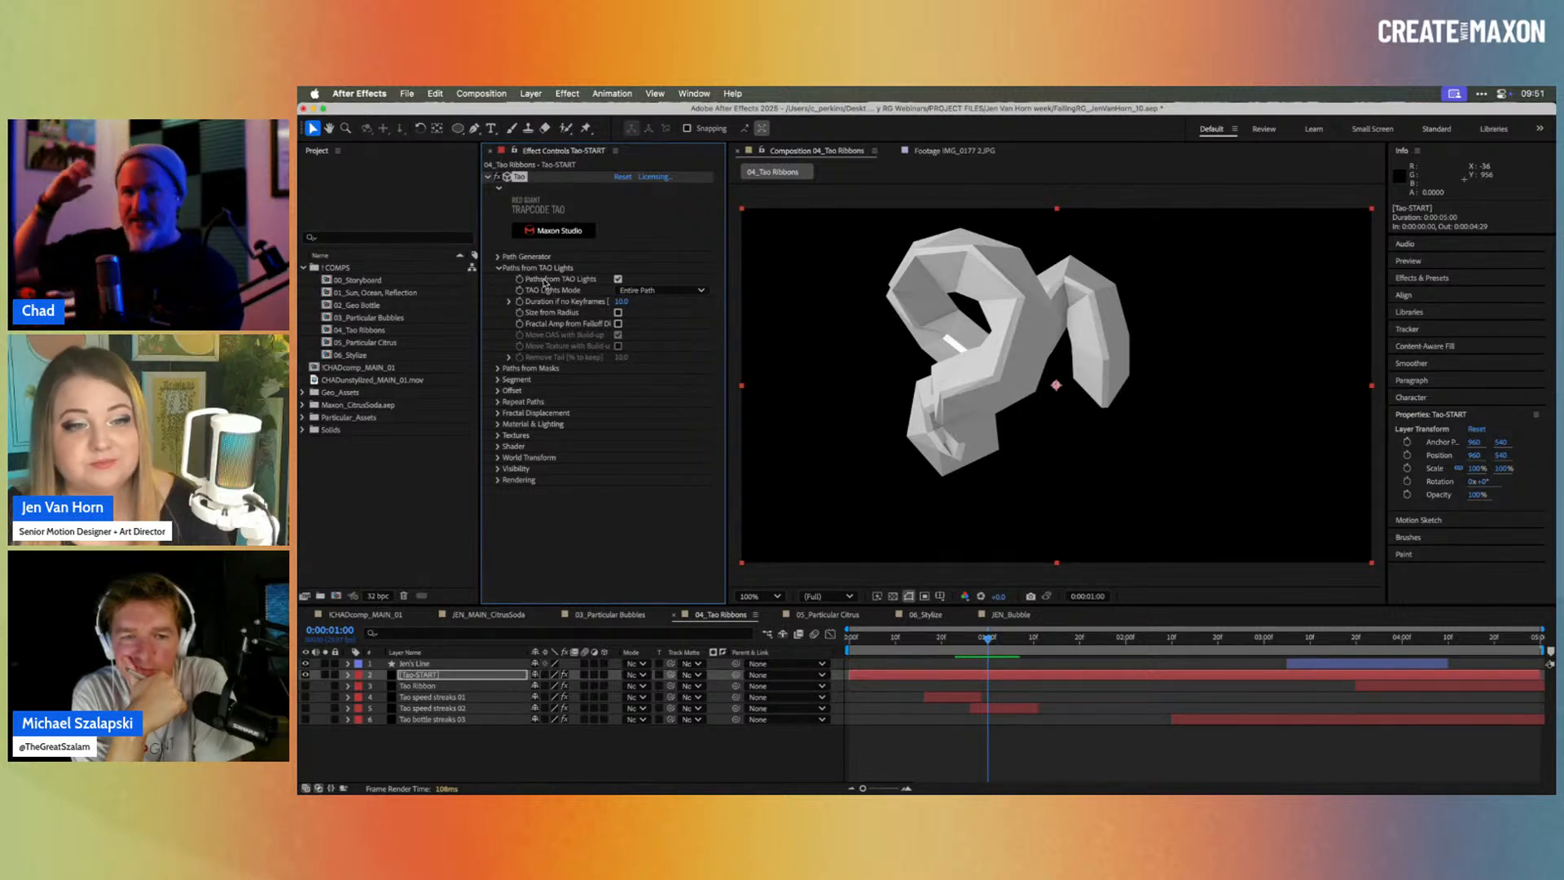
click(498, 268)
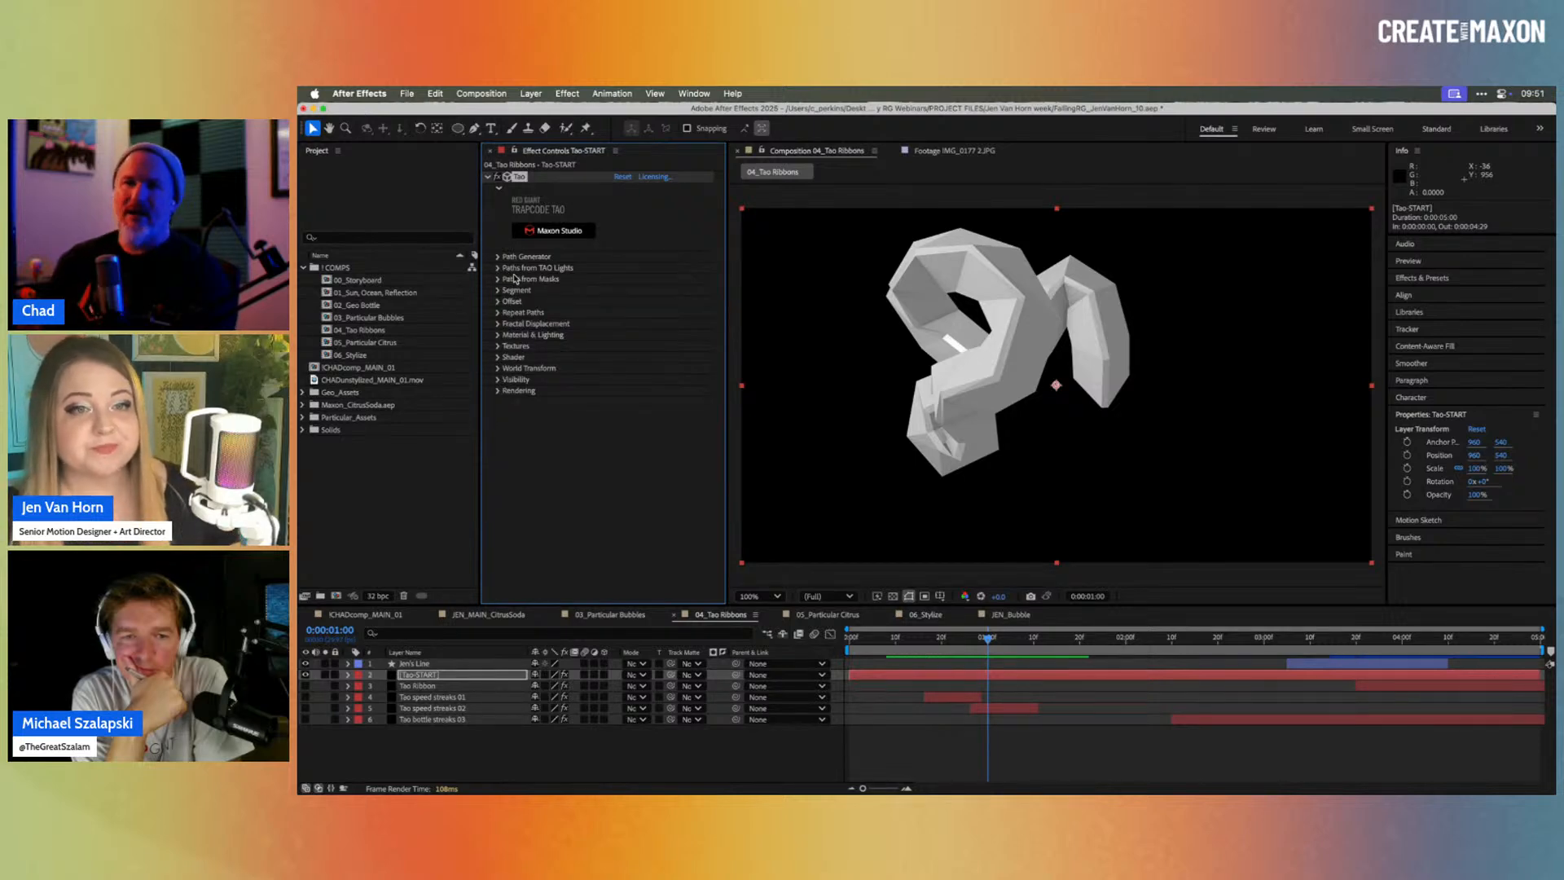
Step: At 0:00:03:12, copy the Path property of Path 1 in Shape 1 on the Jen's Line layer
click(1318, 644)
click(1309, 661)
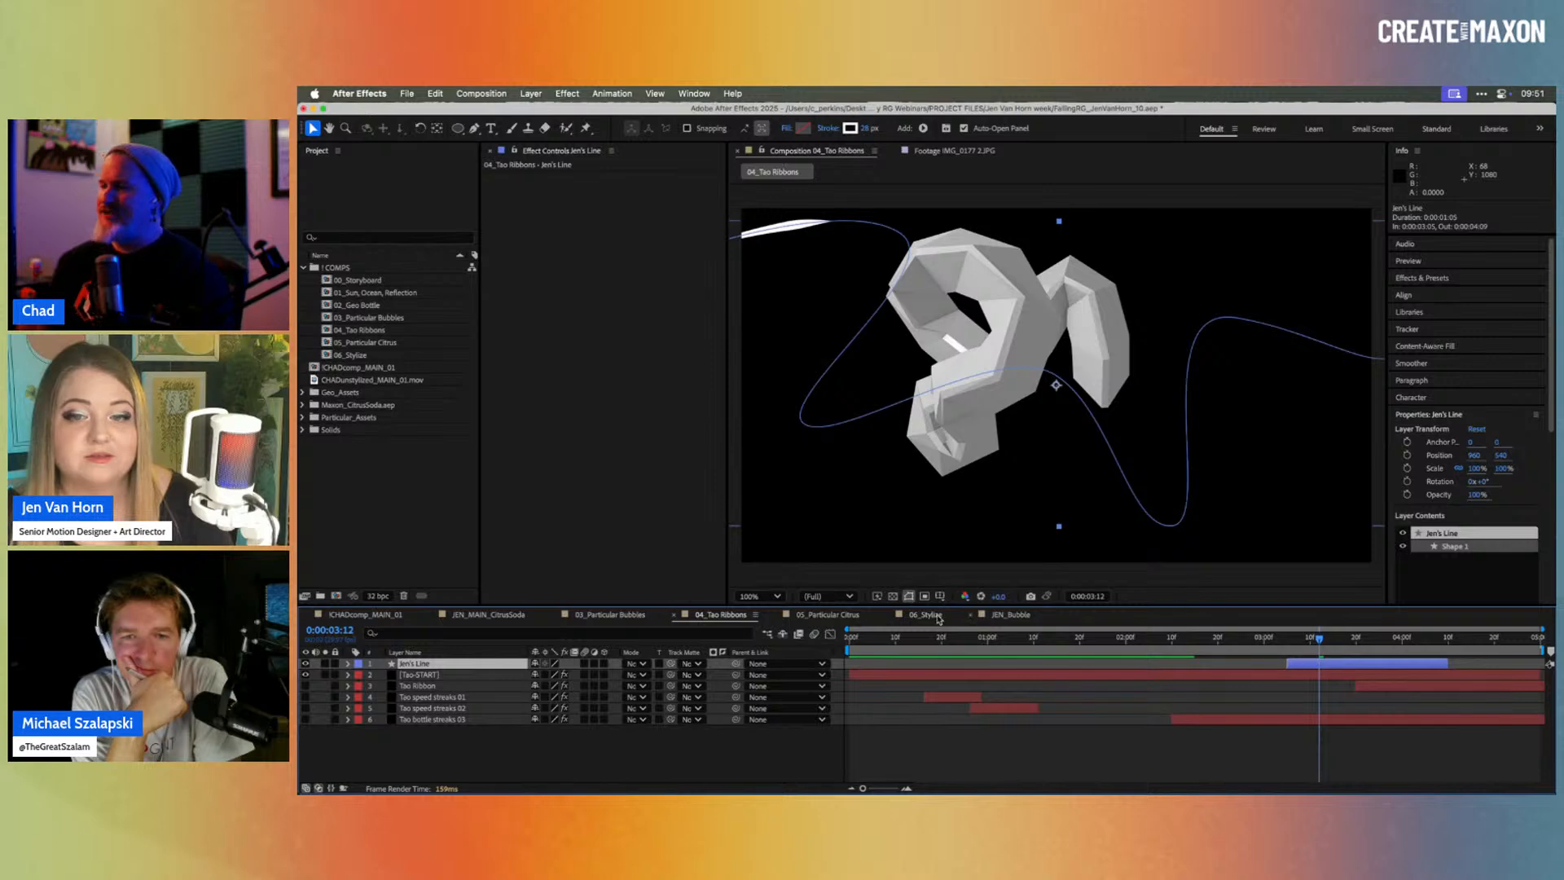
click(349, 664)
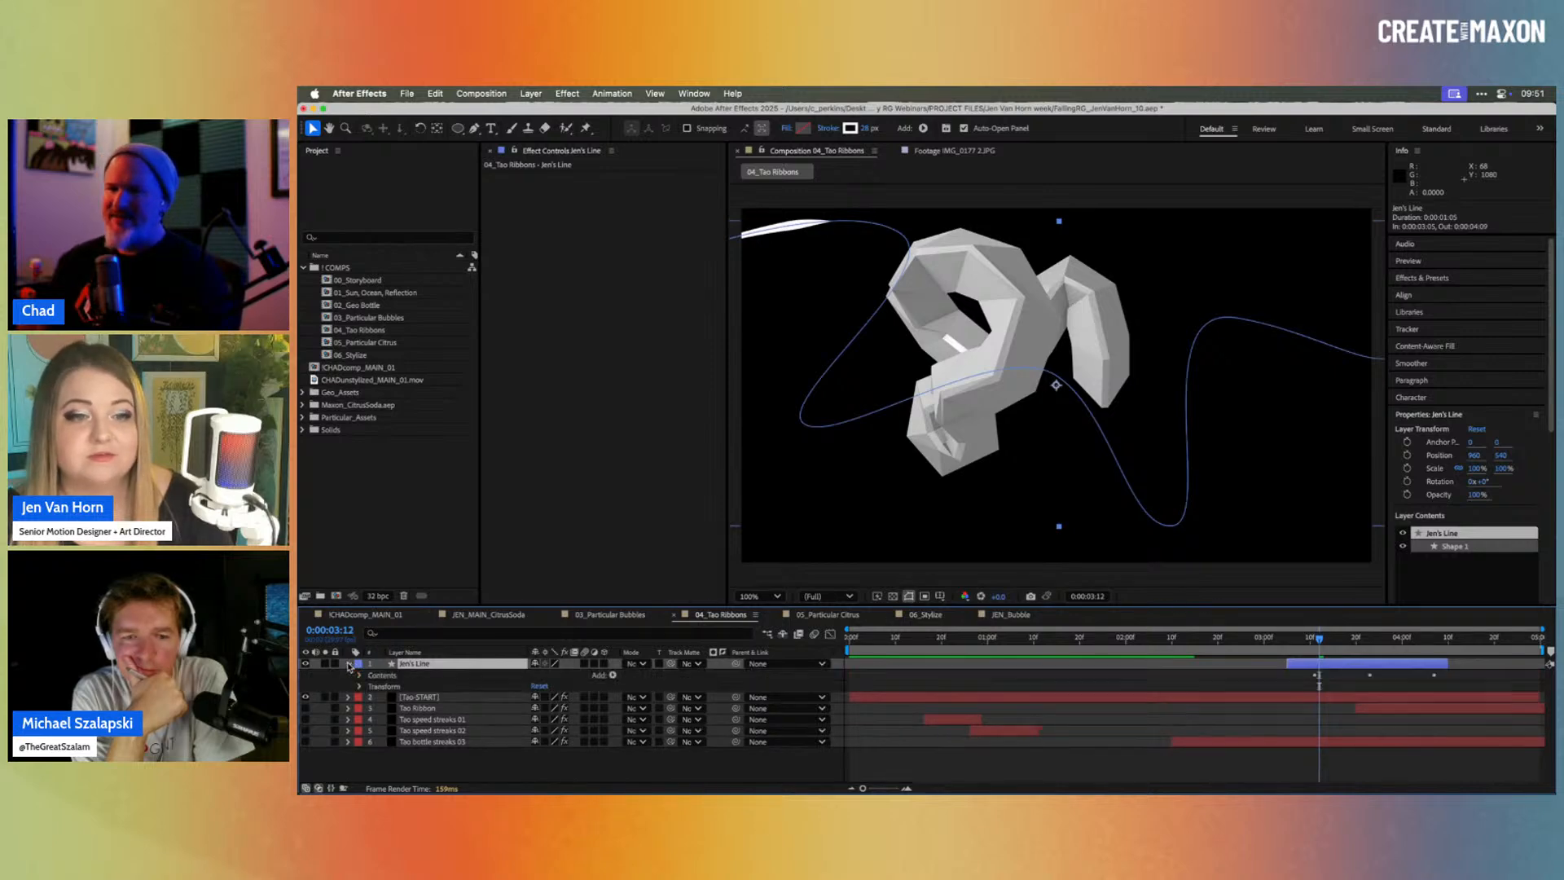
click(361, 676)
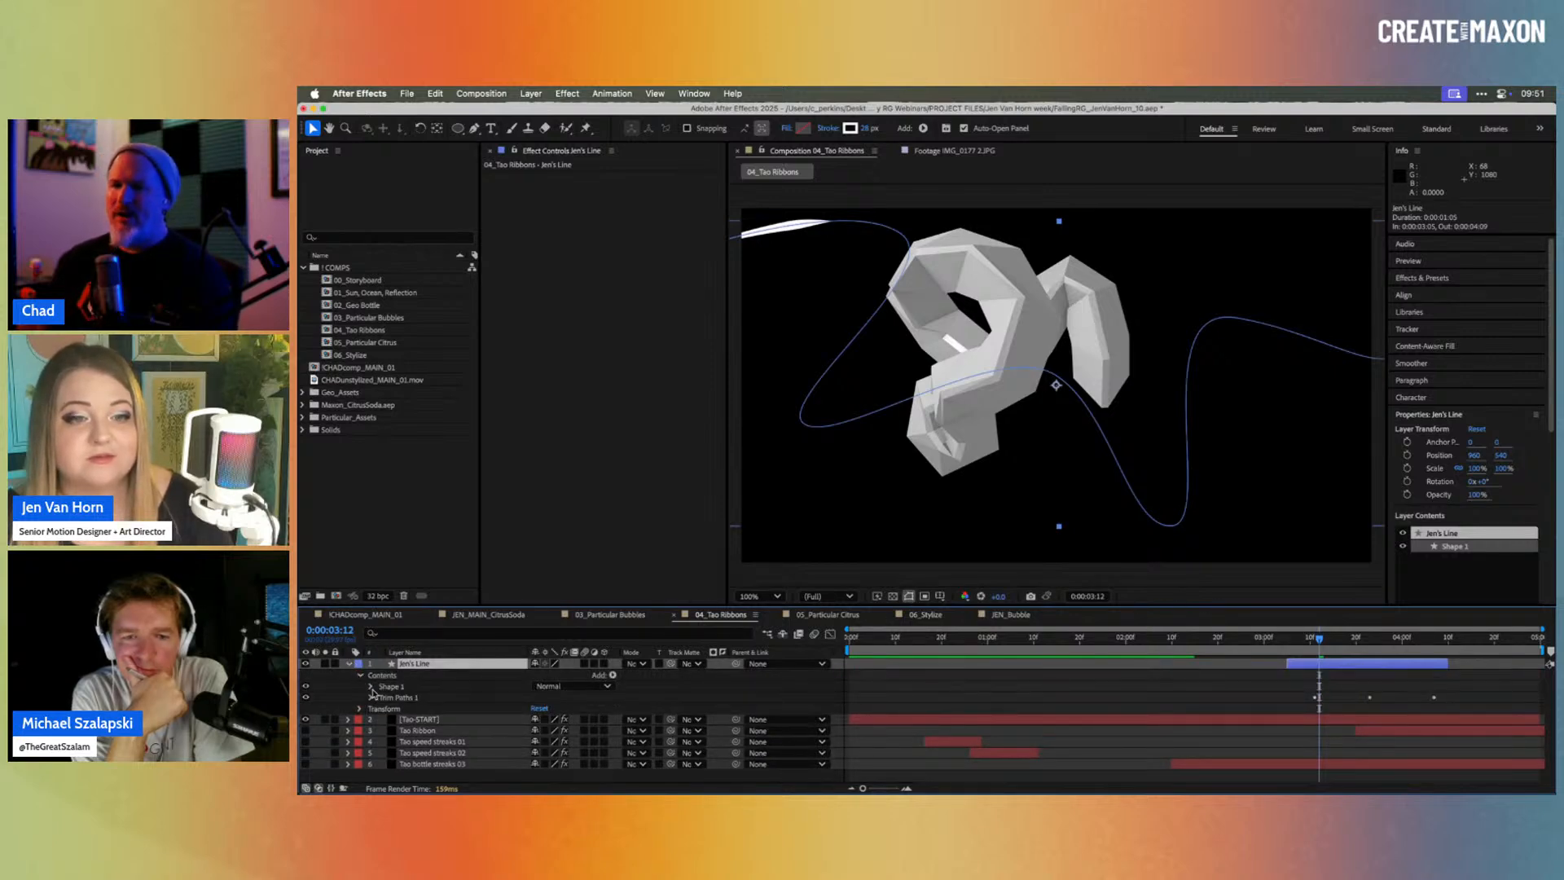
click(371, 687)
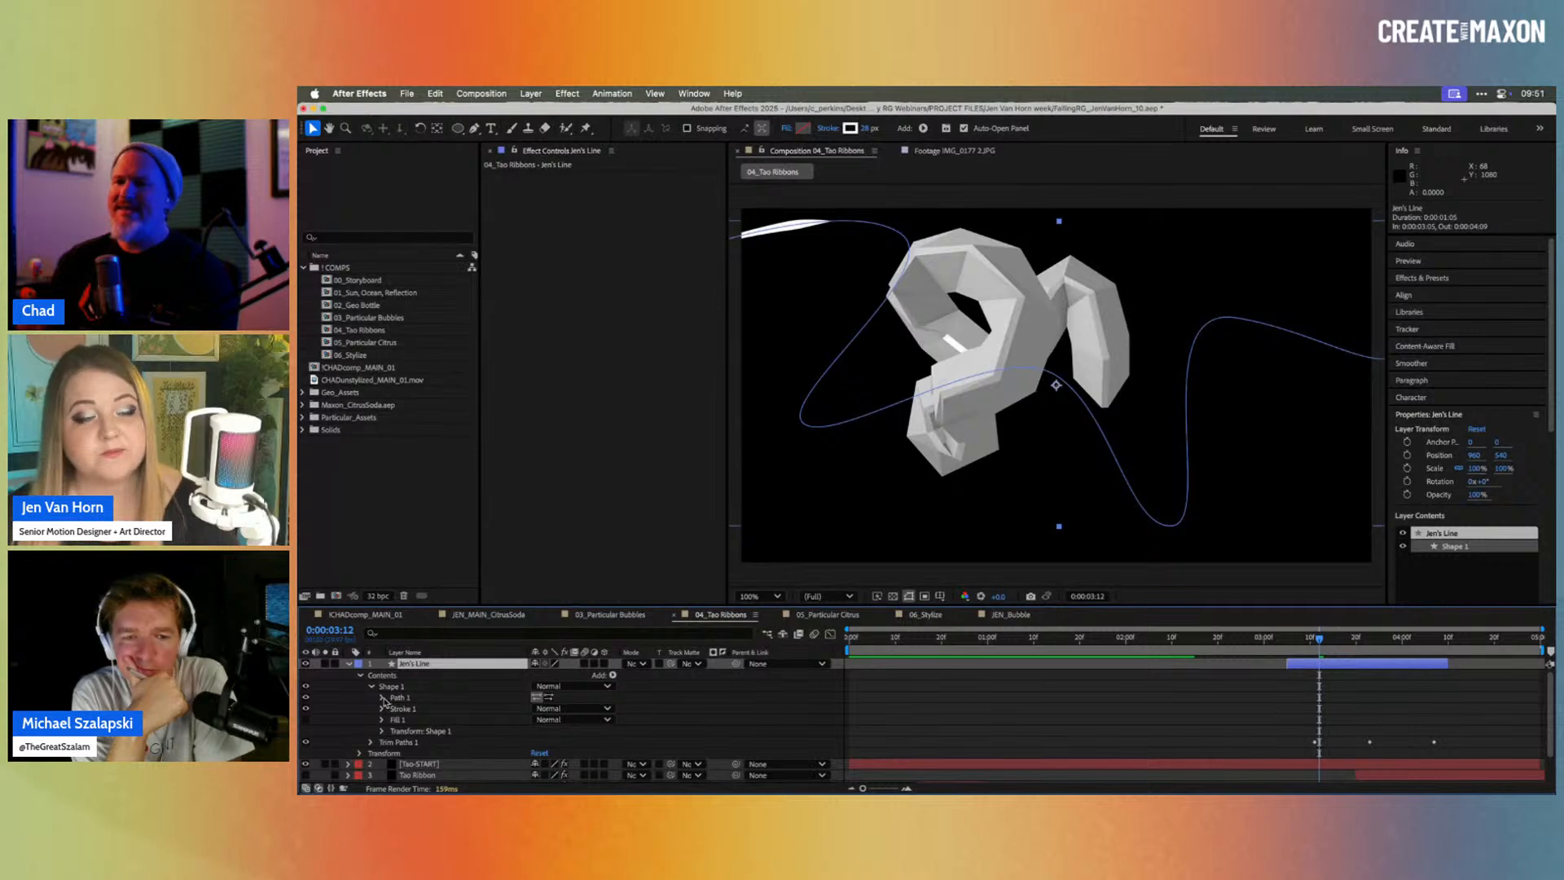
click(383, 698)
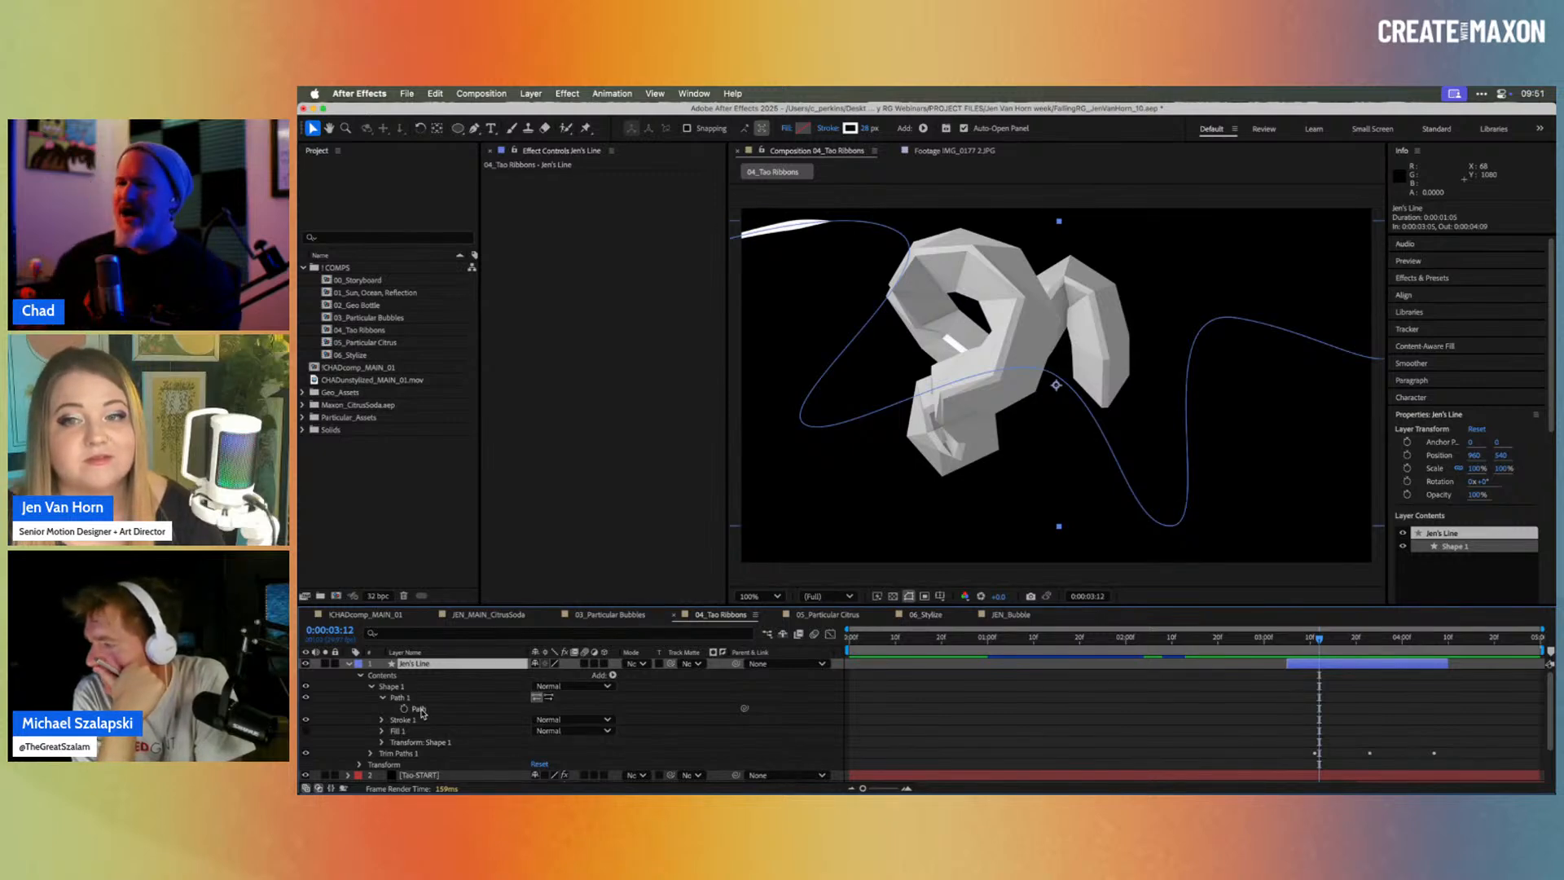
click(422, 710)
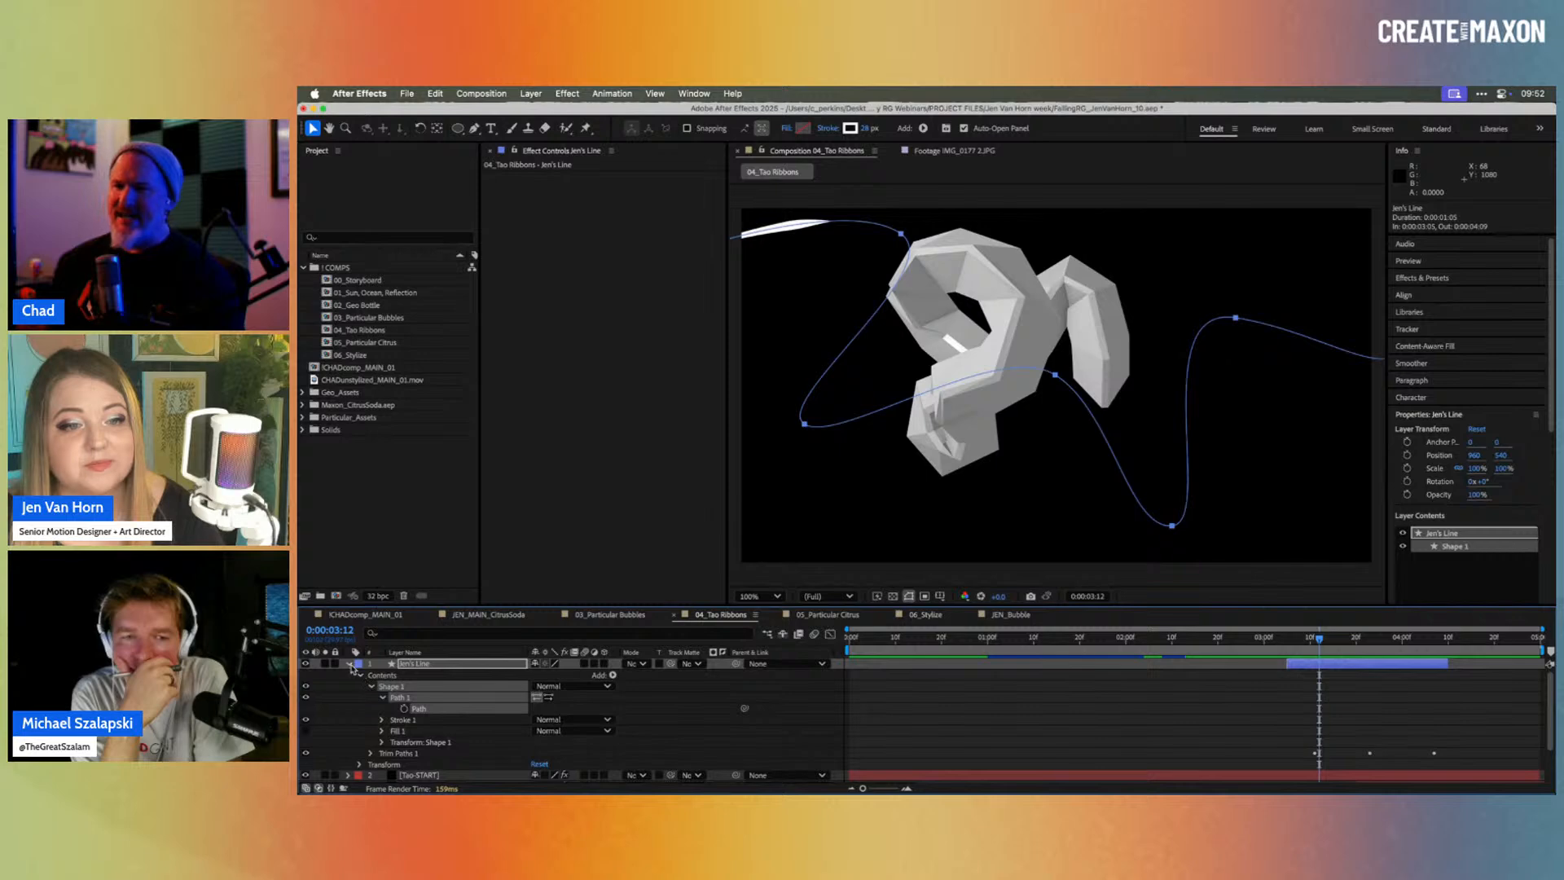
click(349, 664)
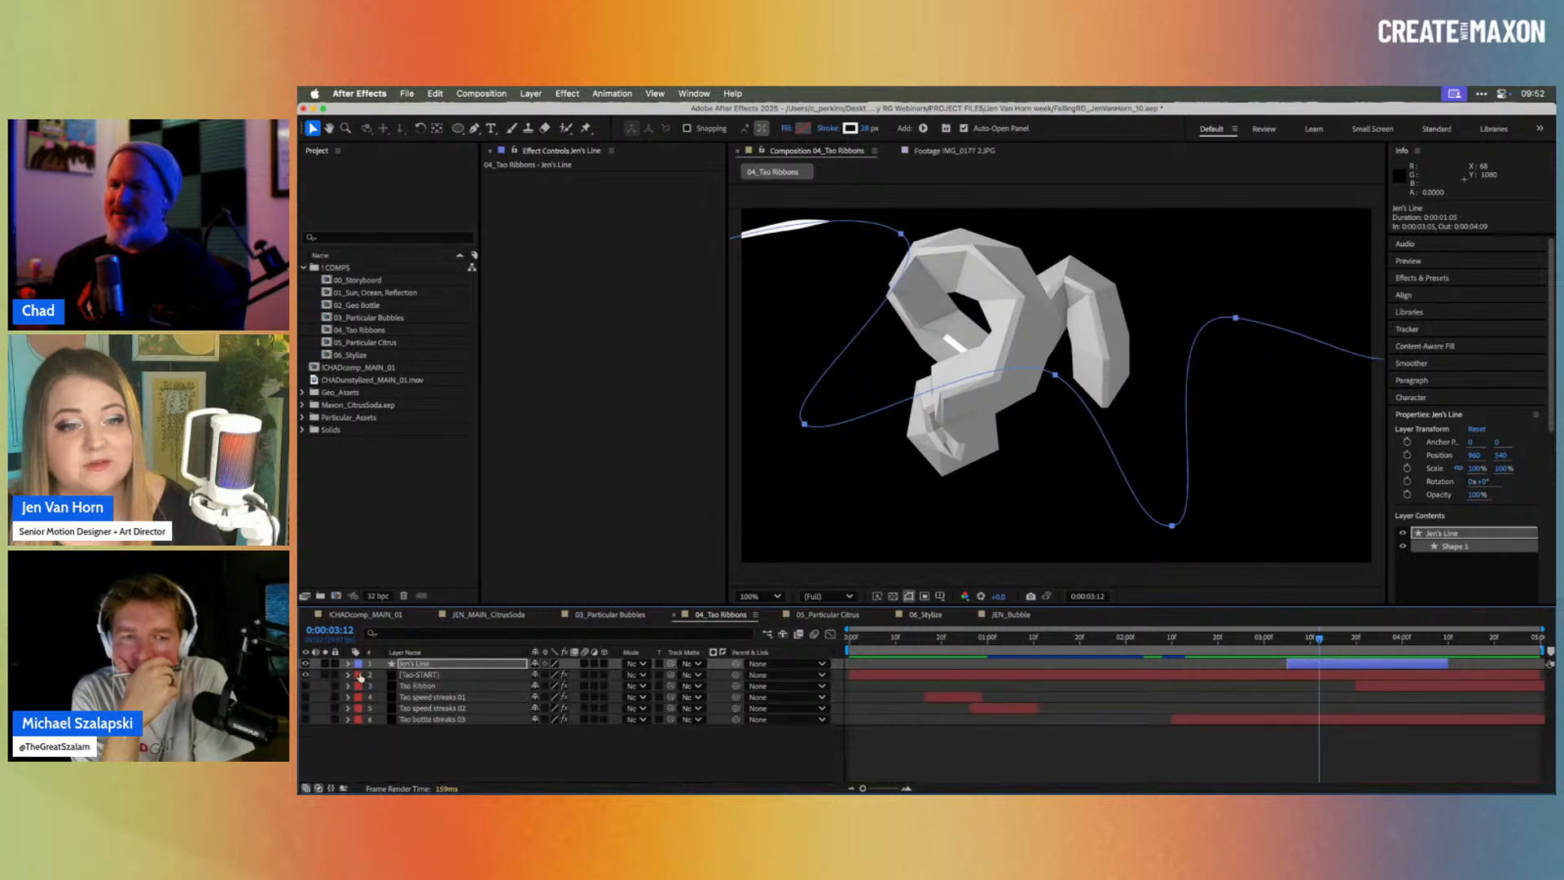
Step: Disable Tao on the Tao-START layer, create a one-point mask on it, and paste the copied path into its Mask Path
click(444, 675)
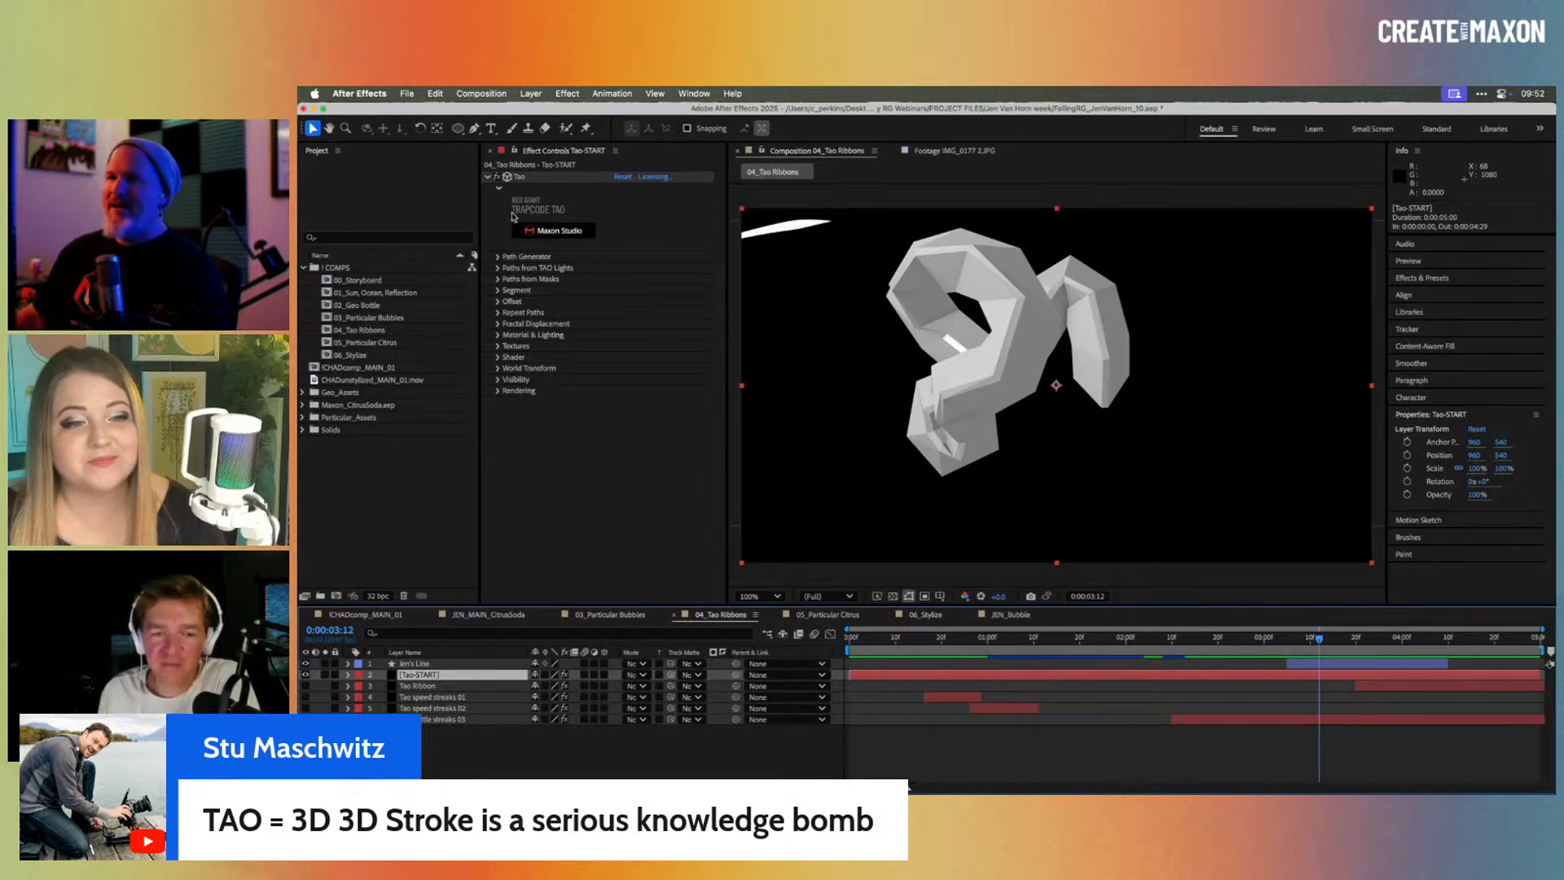
click(497, 176)
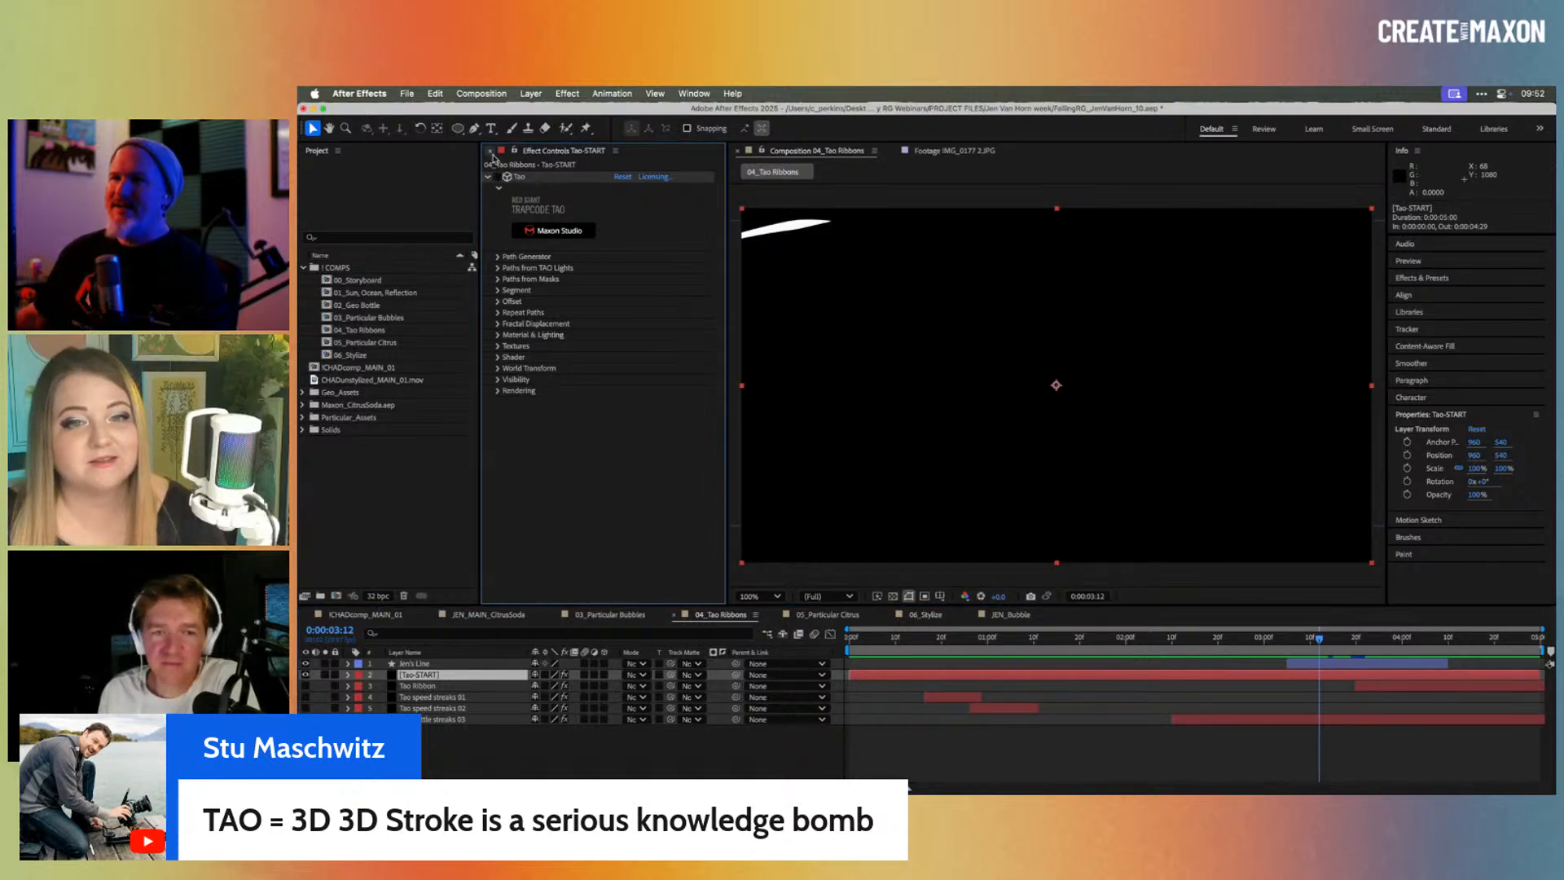
key(g)
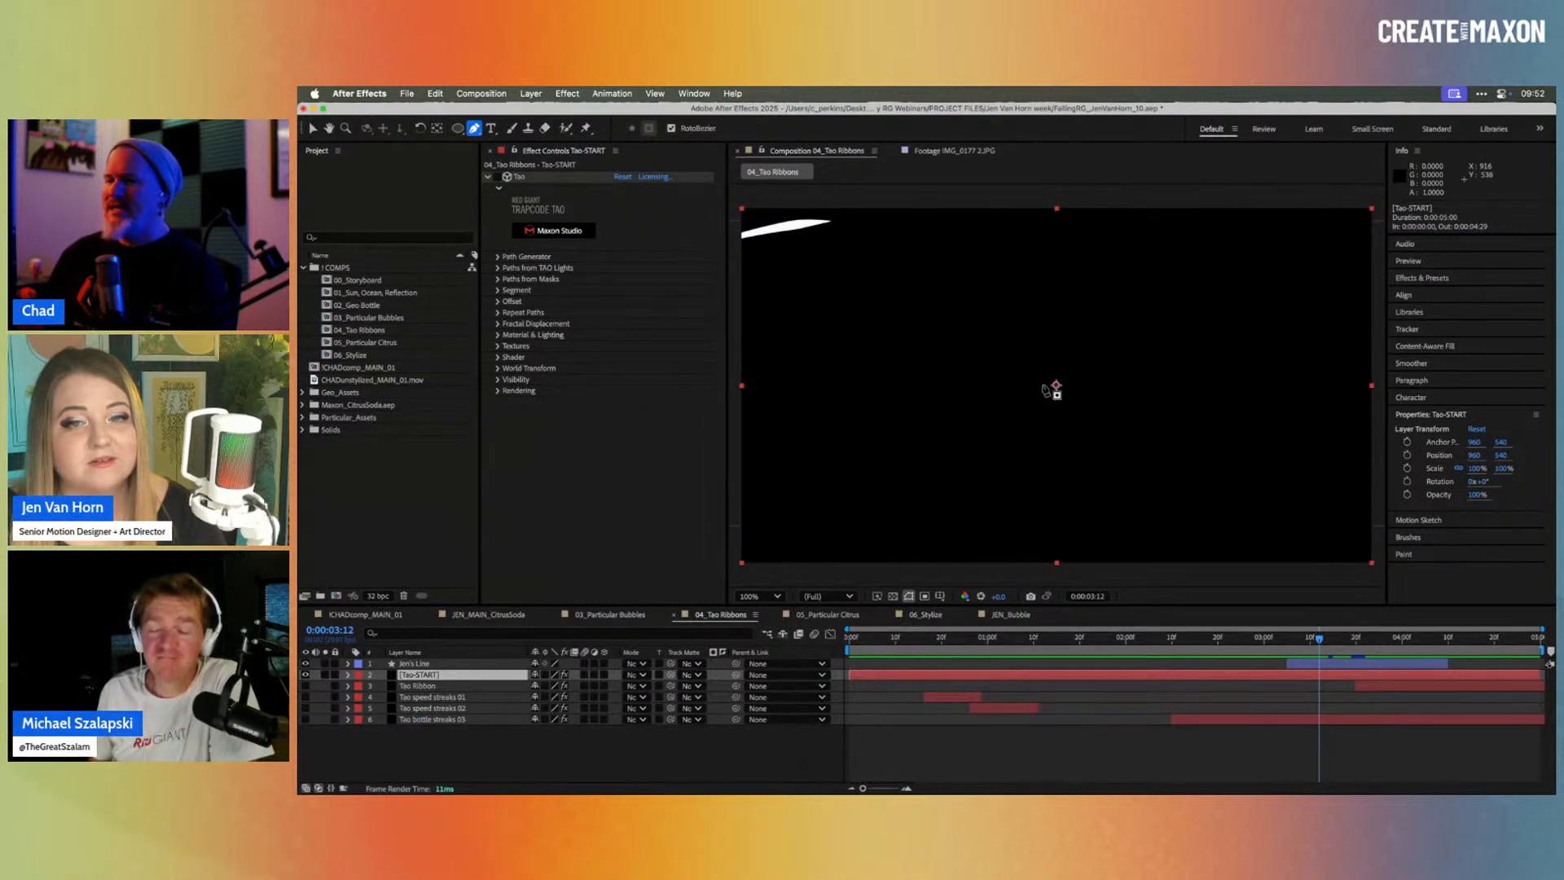
click(1044, 382)
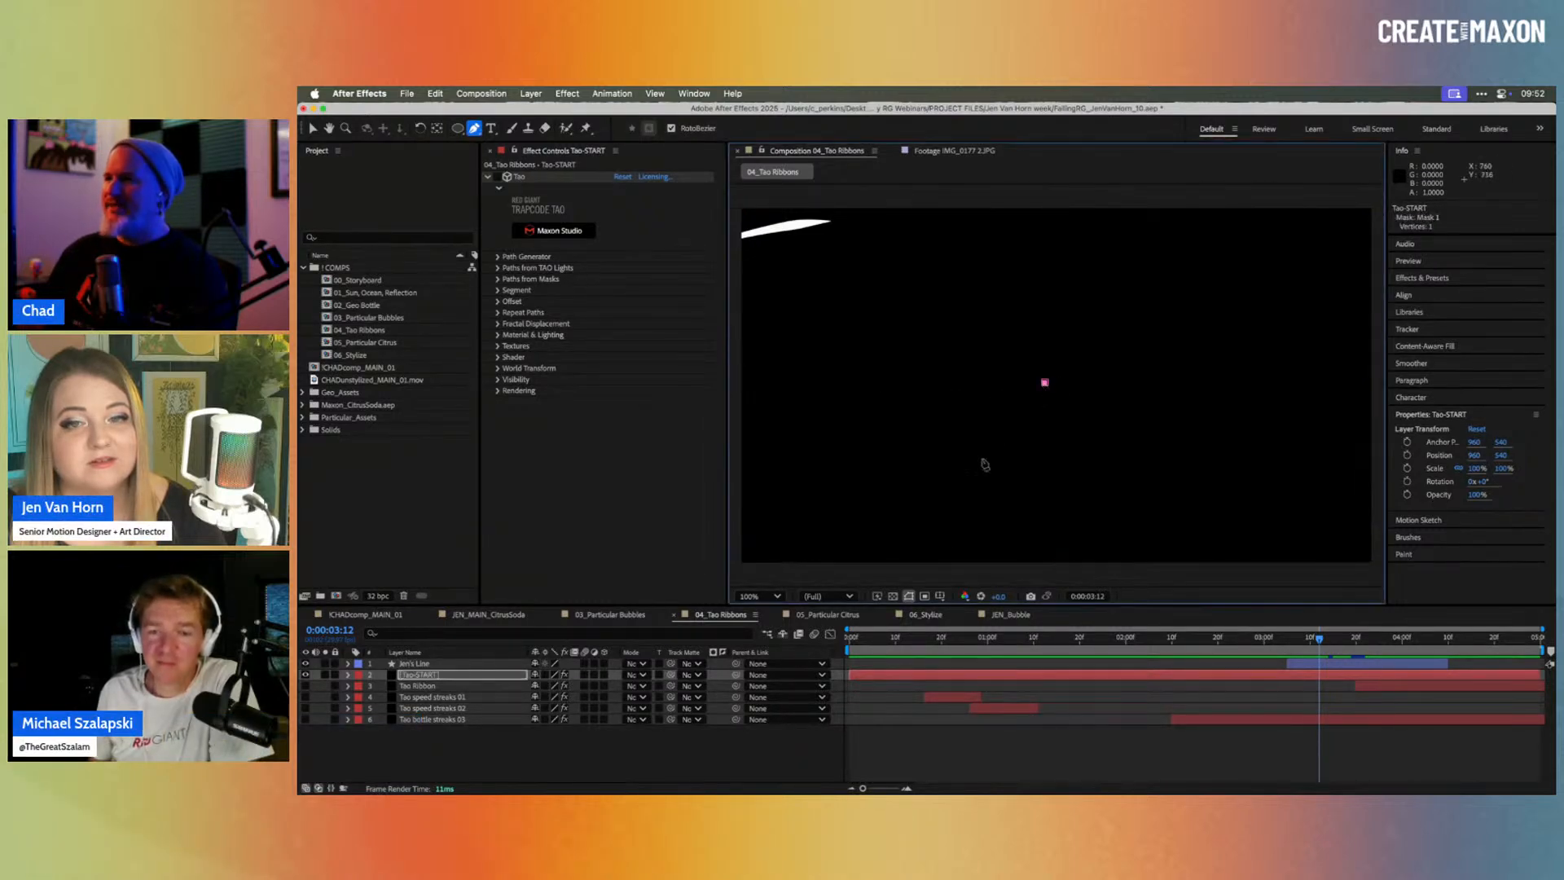
key(m)
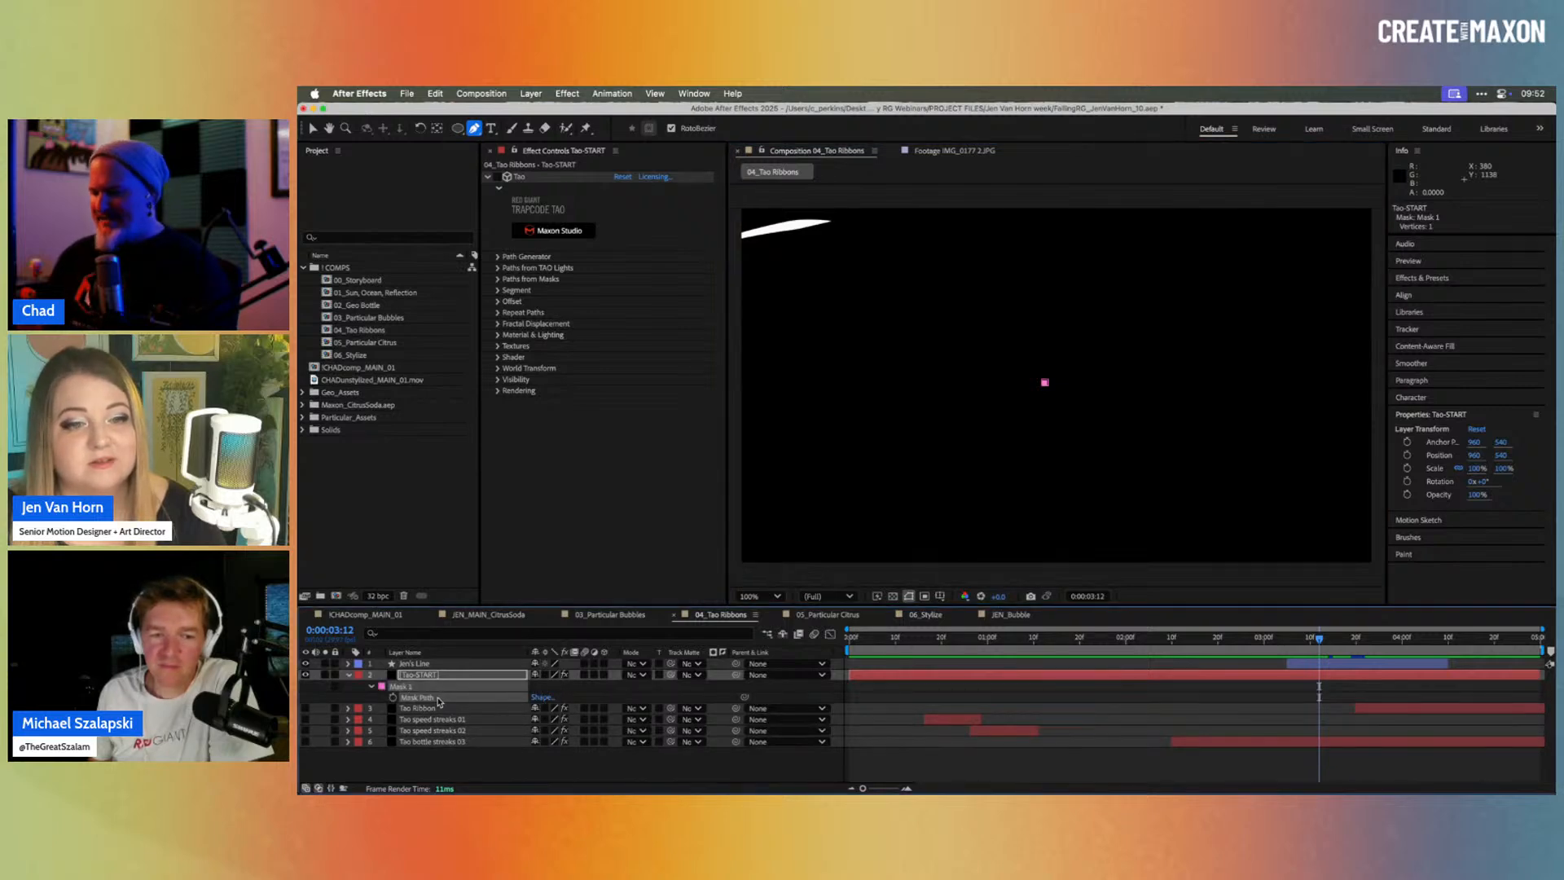
key(super+v)
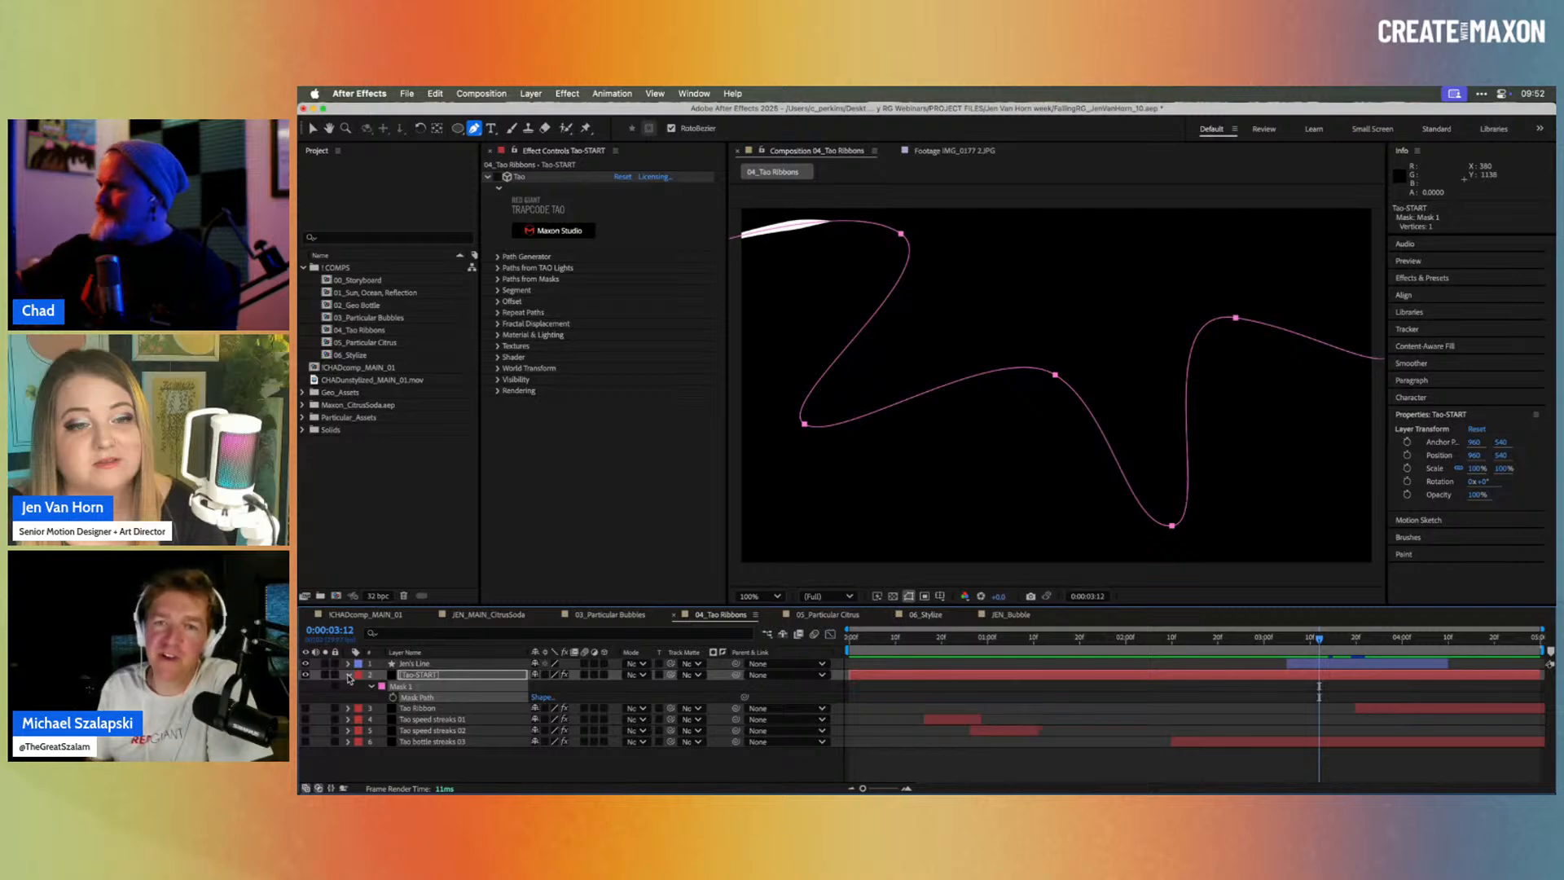
Step: Hide the Jen's Line layer and re-enable the Tao effect on the Tao-START layer
click(305, 674)
click(445, 678)
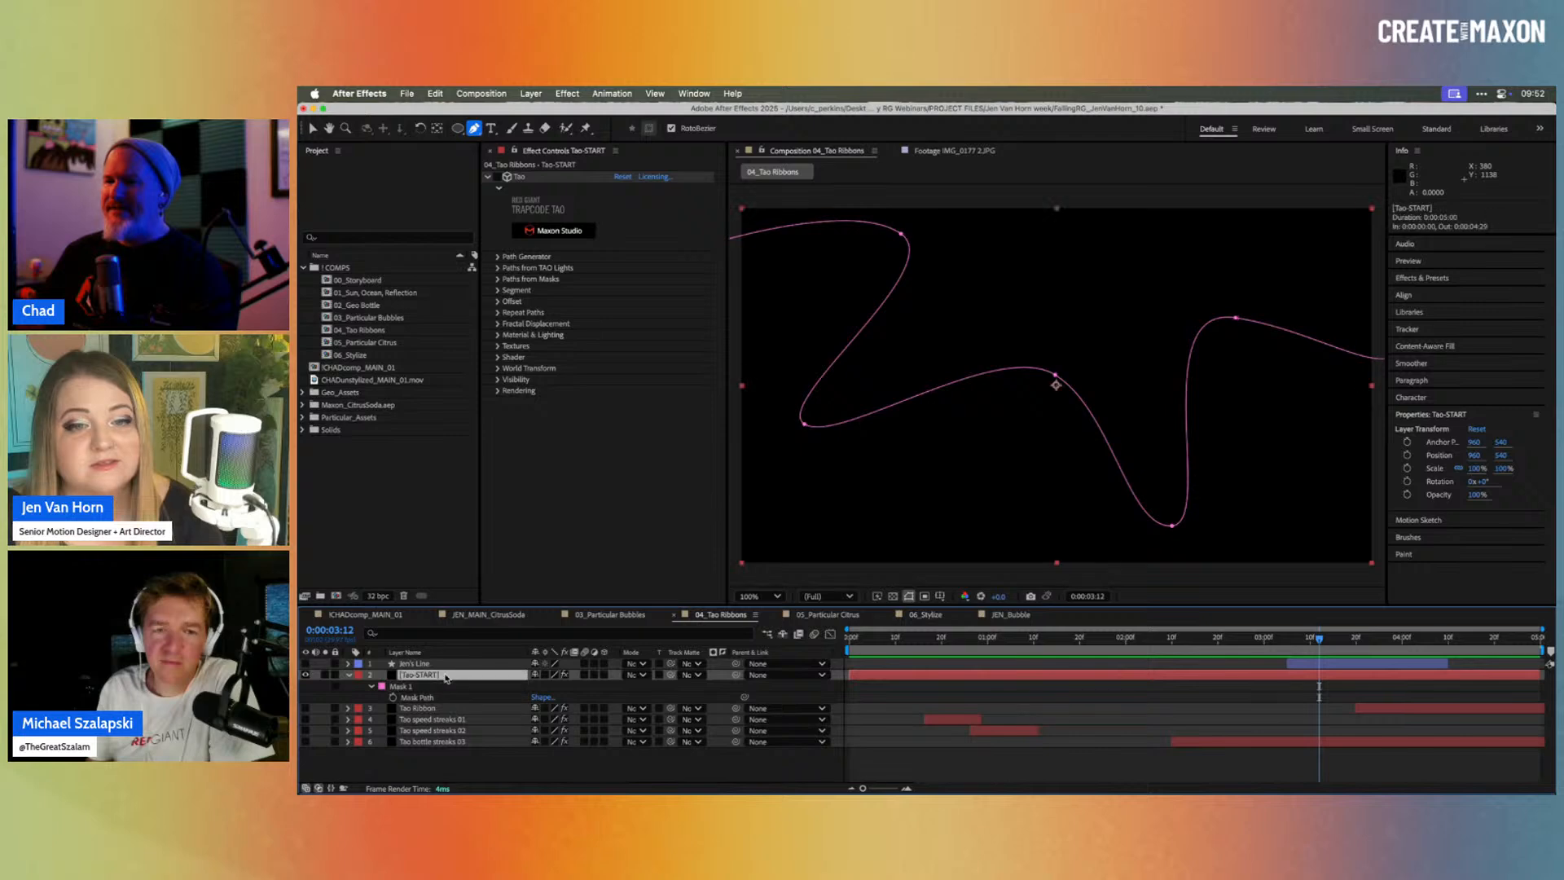
click(433, 686)
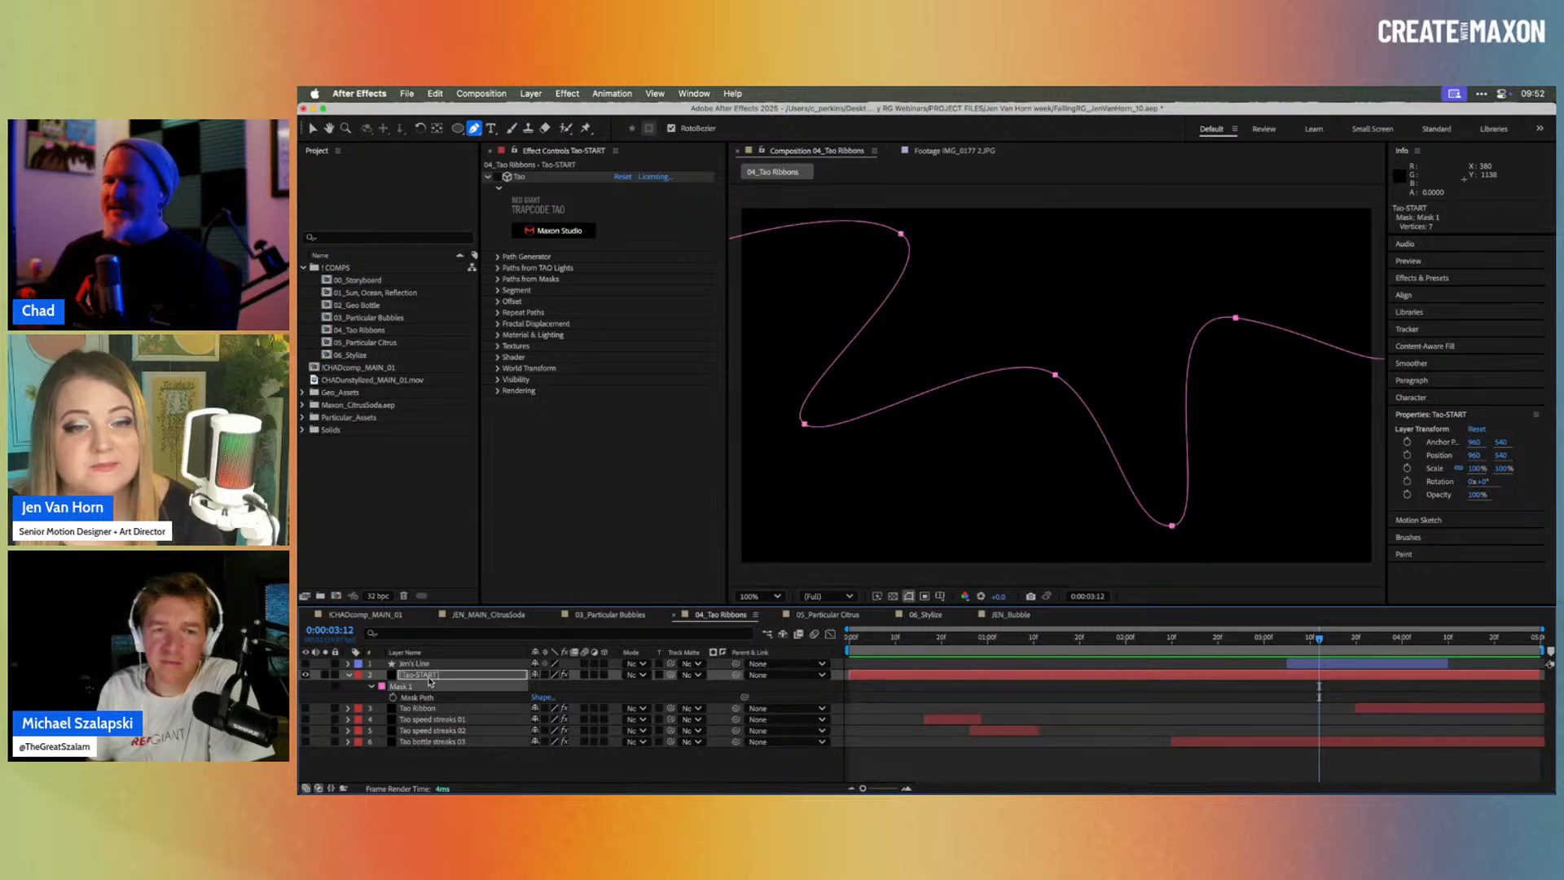
click(428, 676)
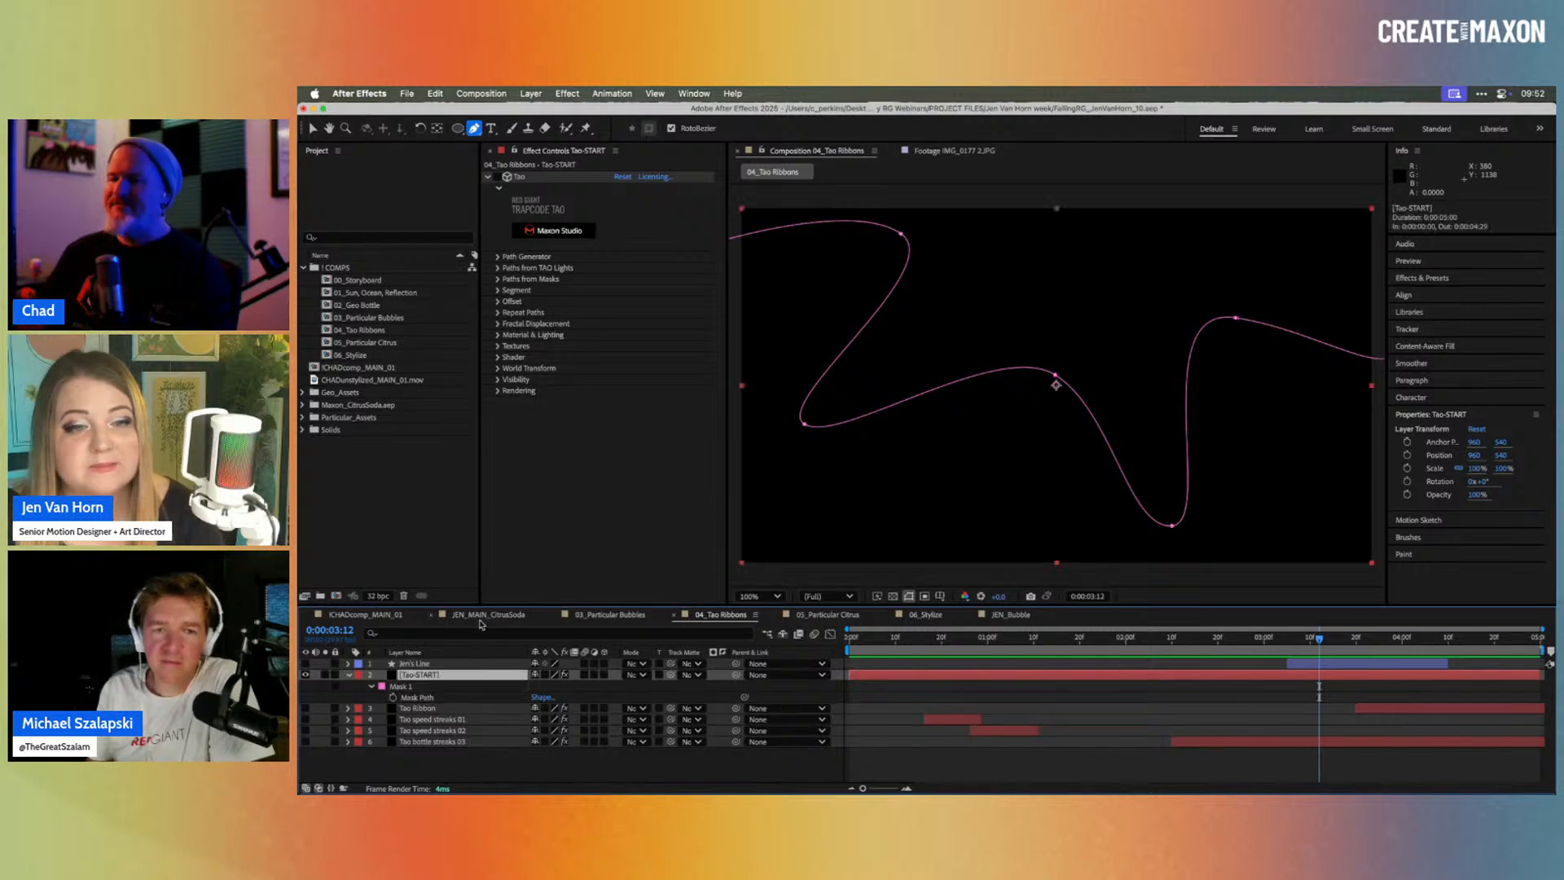
click(498, 178)
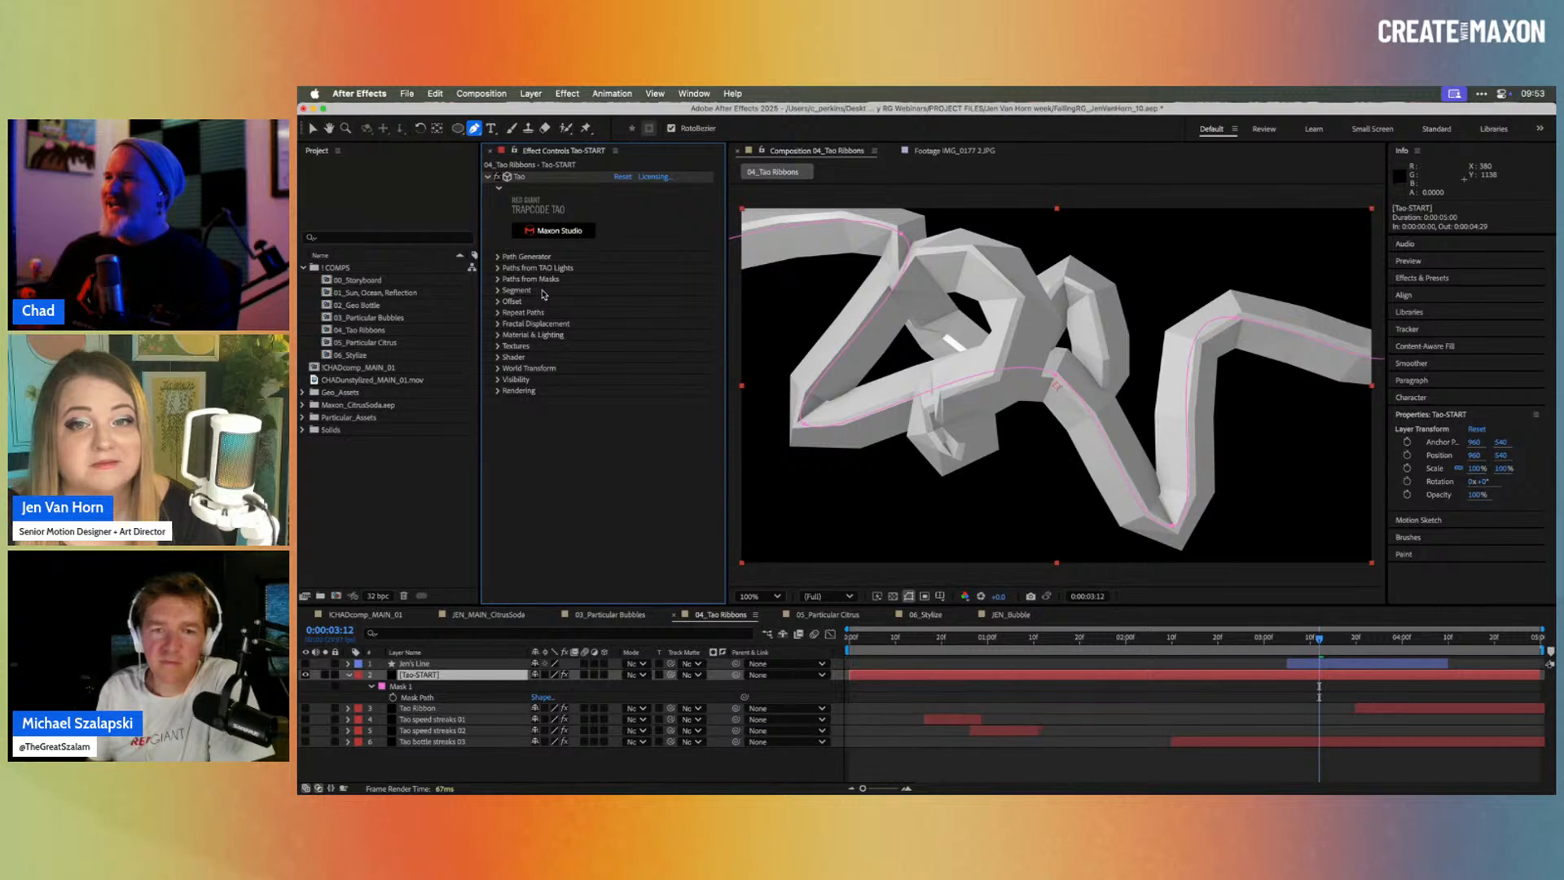
Step: Set the Path Generator shape to Circle, turn off Generate Path, and switch back to the Selection tool
click(497, 256)
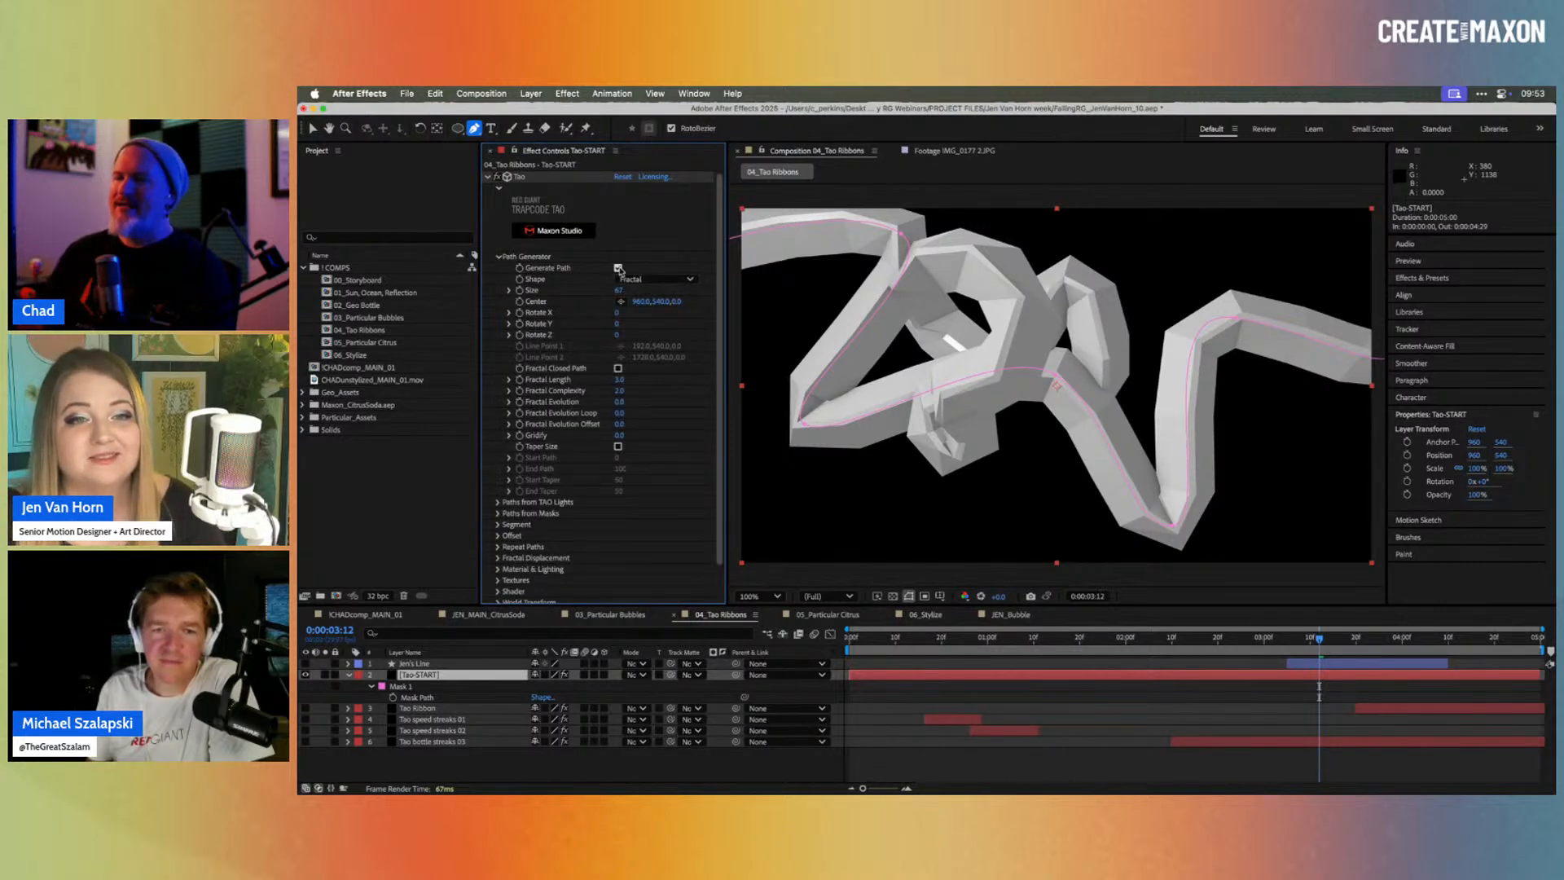
click(641, 279)
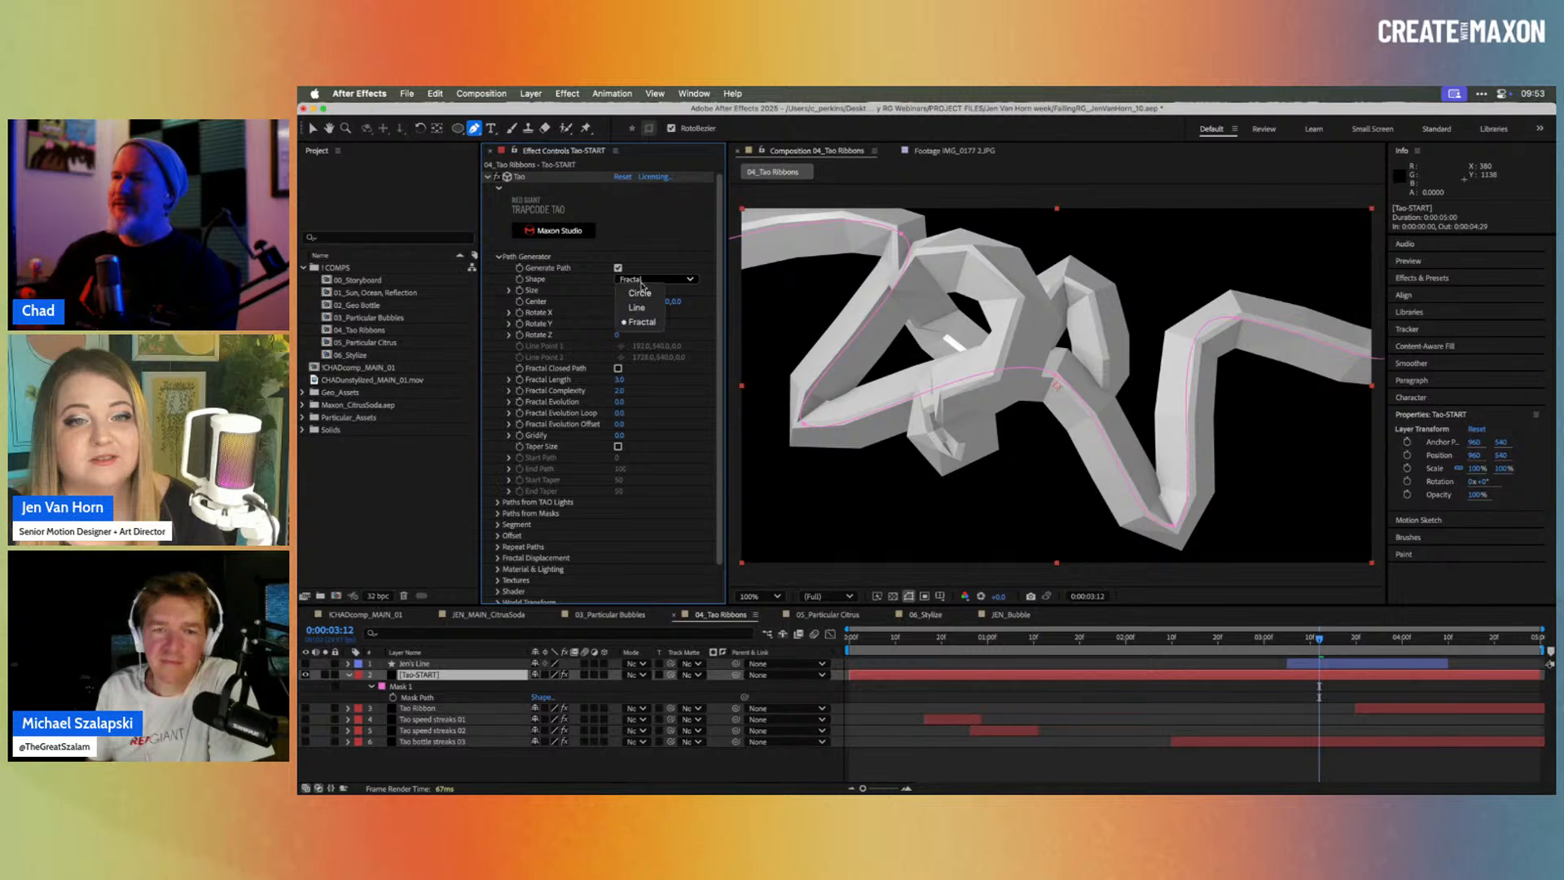
click(641, 295)
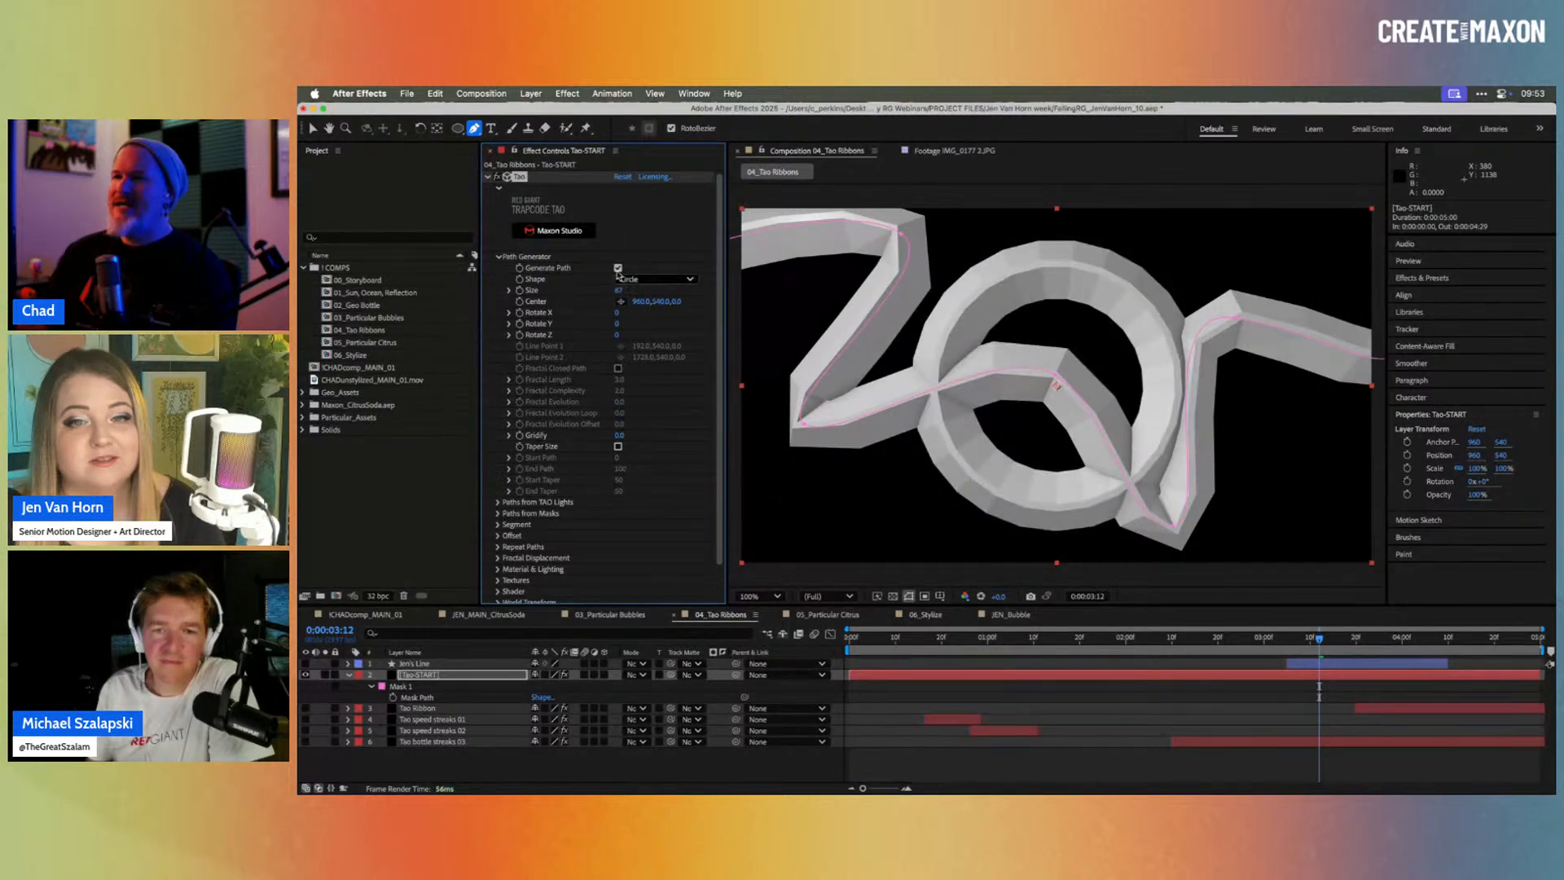
click(618, 268)
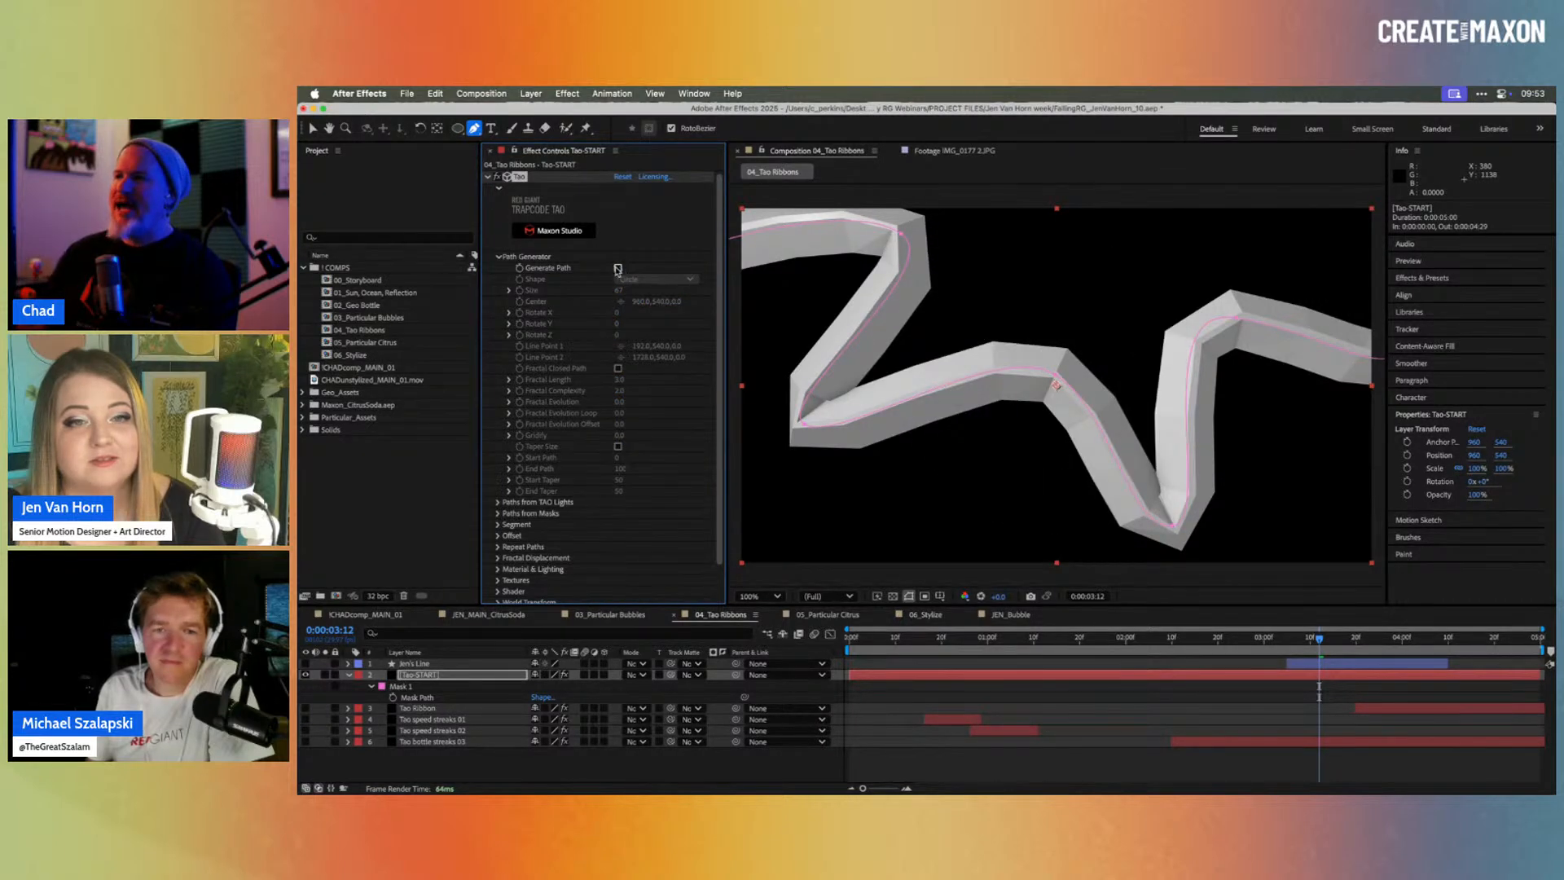
click(498, 257)
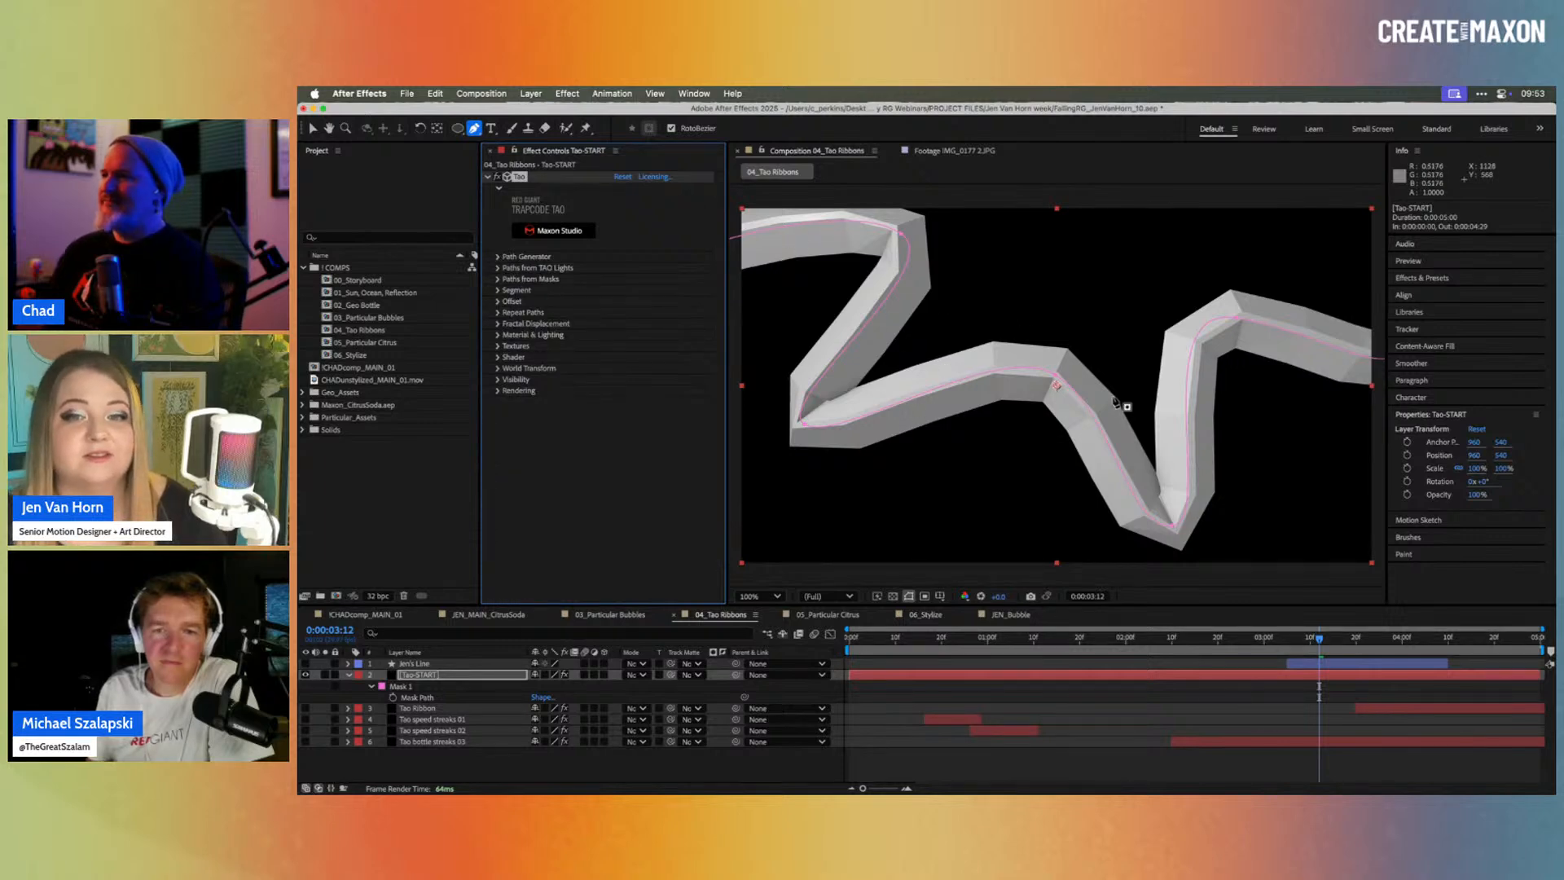
key(v)
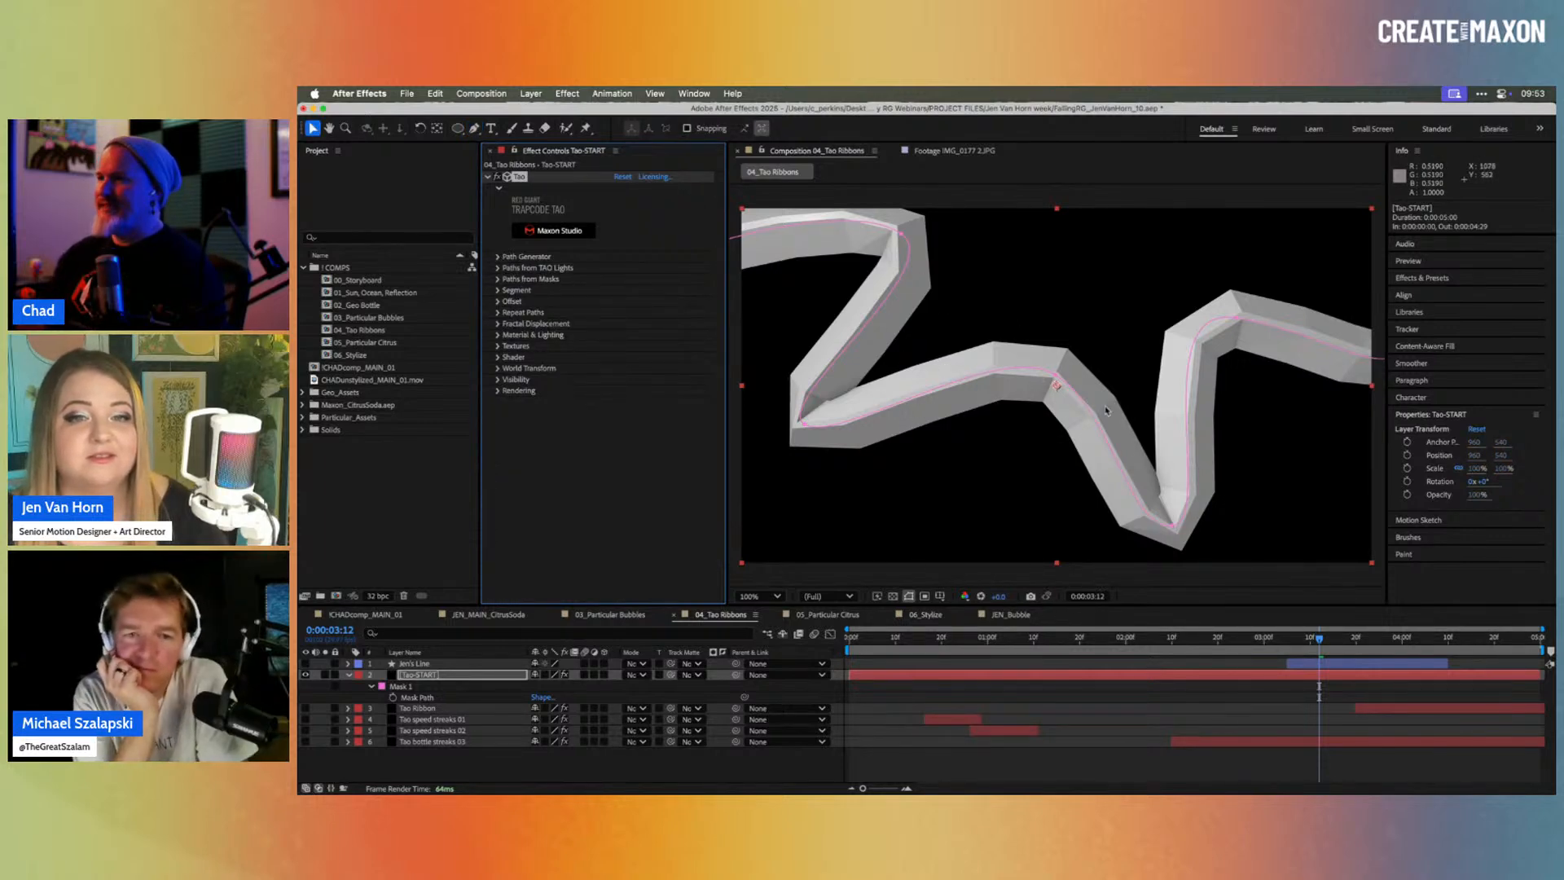
Step: In Tao's Segment settings, set Segments to 212, Sides to 20 and Size to 19
click(497, 291)
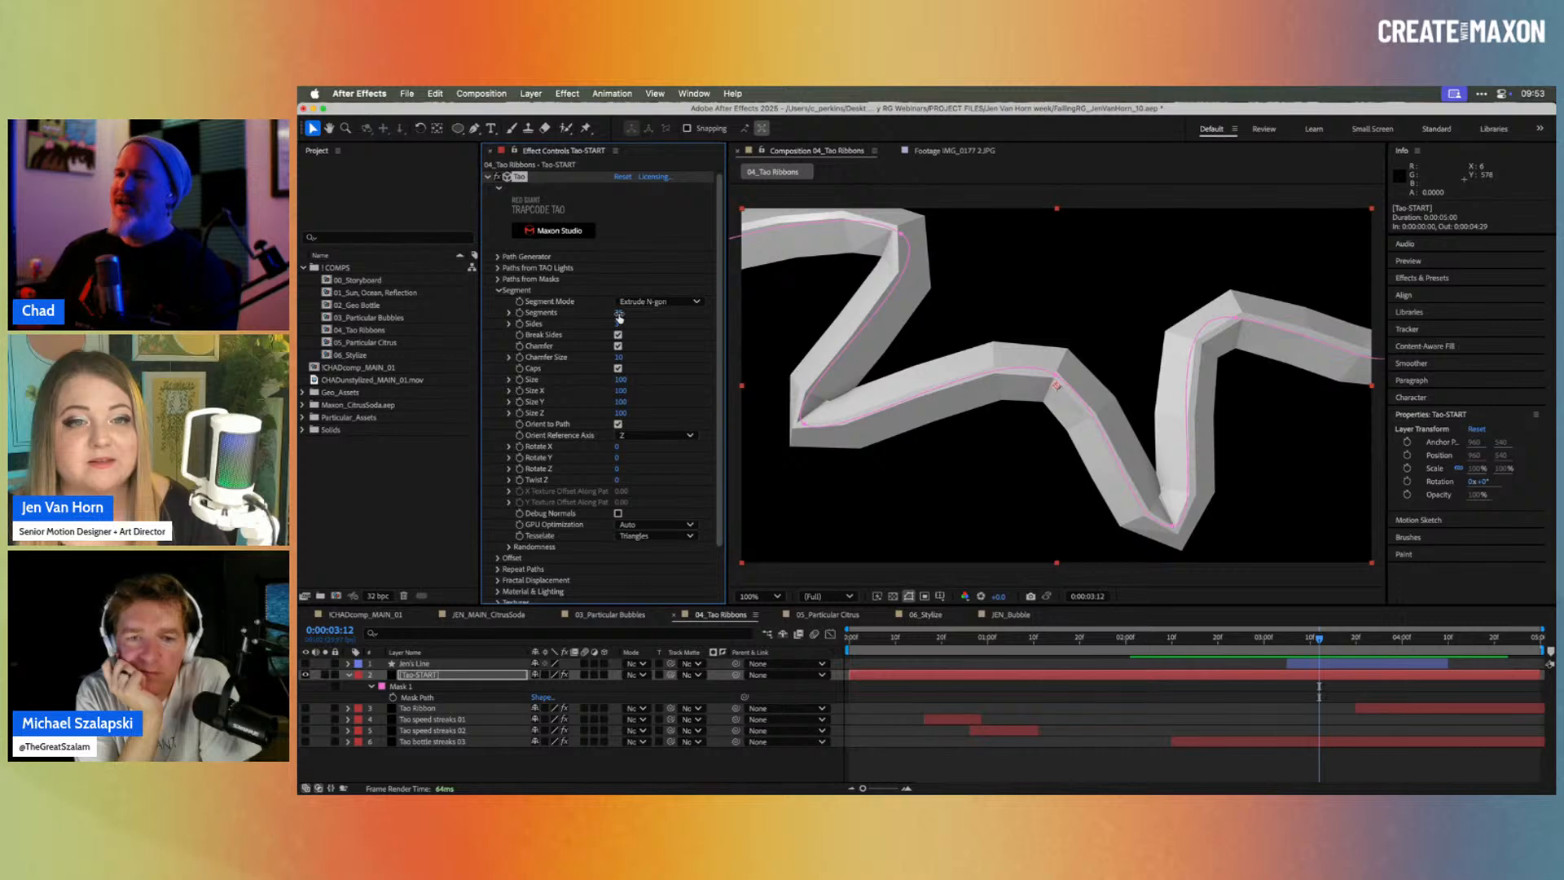
drag(619, 313, 684, 317)
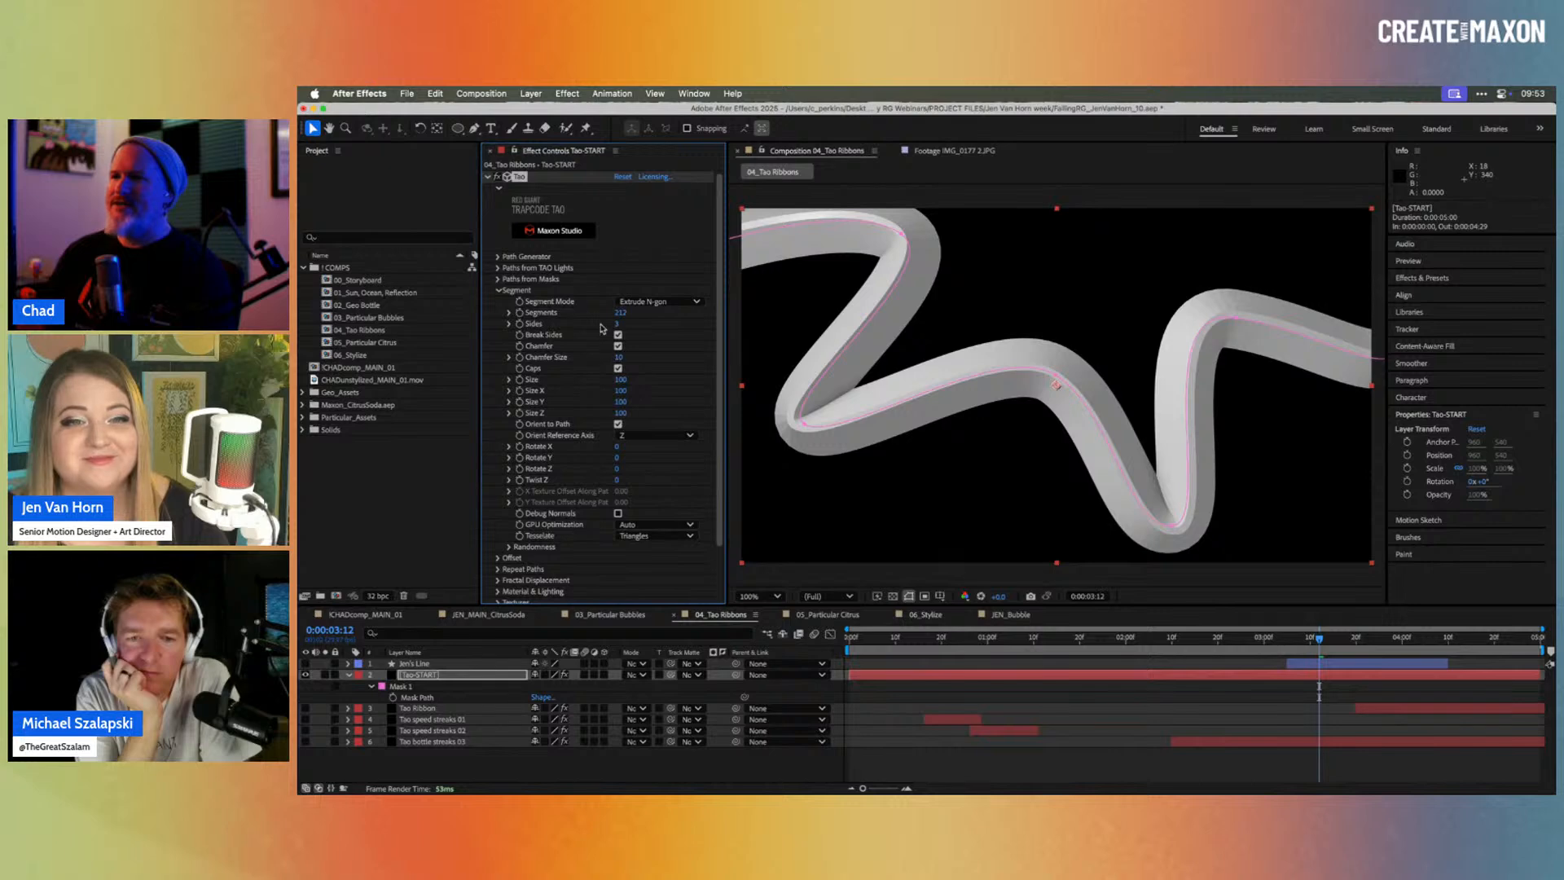
drag(616, 323, 736, 333)
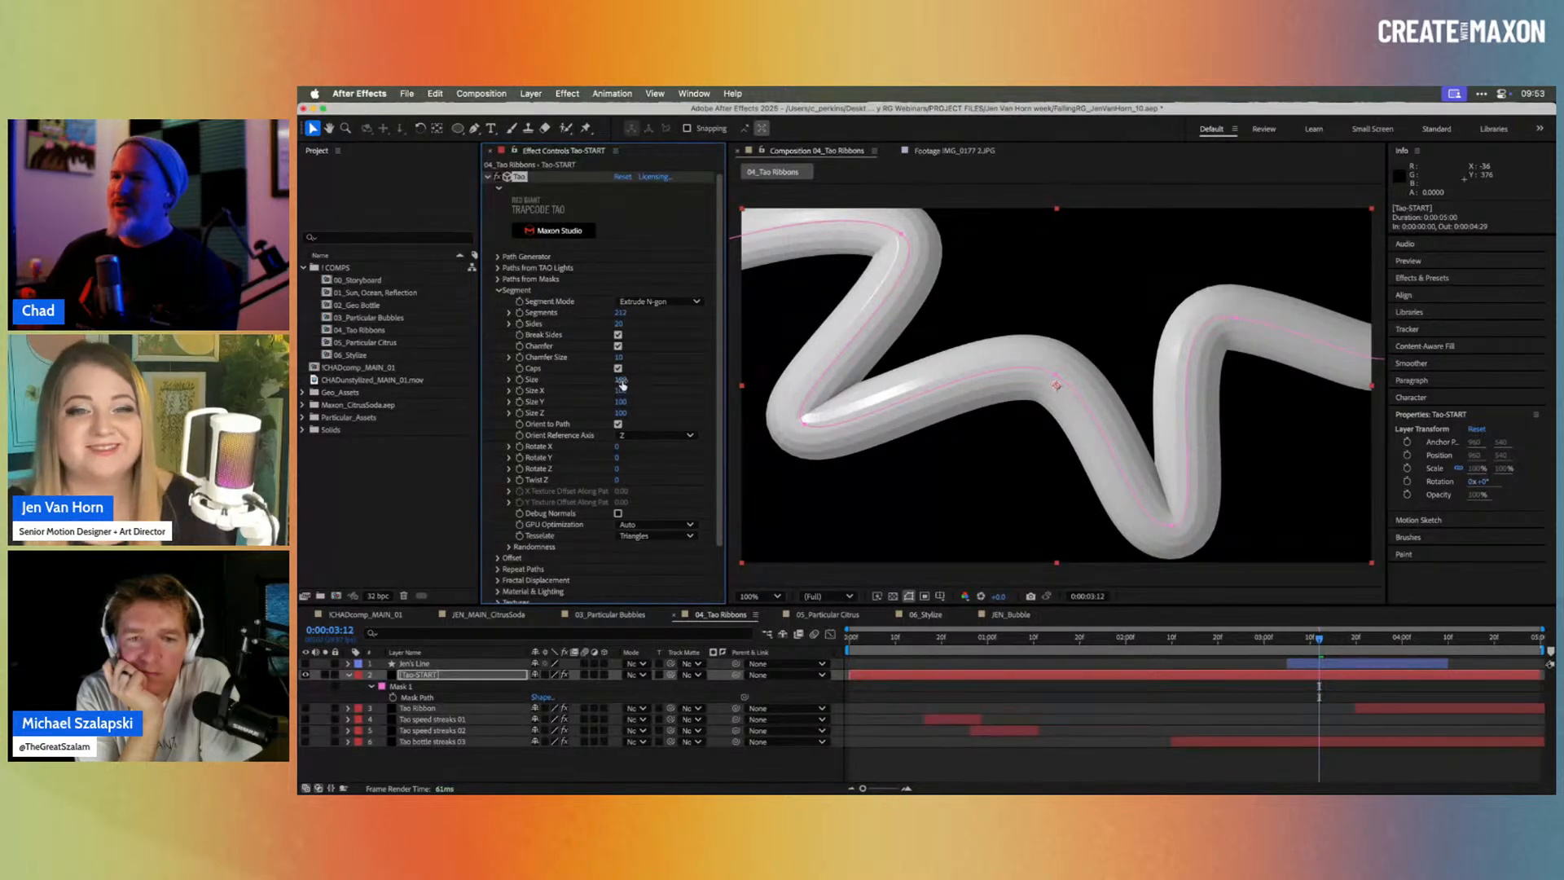
drag(622, 382, 568, 382)
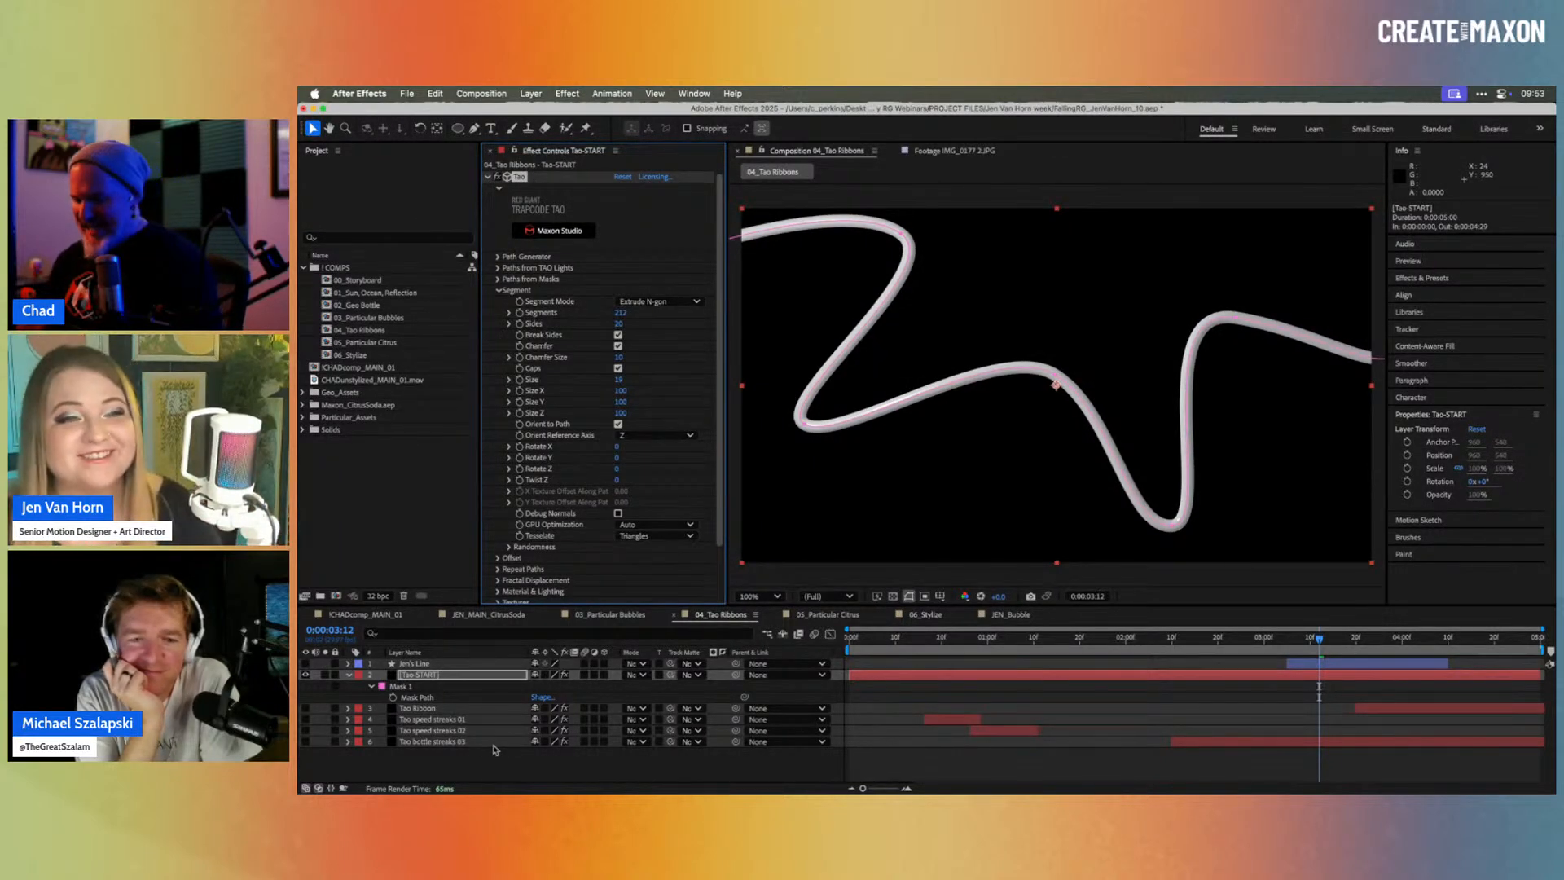
Step: Add a new camera to the 04_Tao Ribbons composition with the default settings
key(super+alt+shift+c)
key(Return)
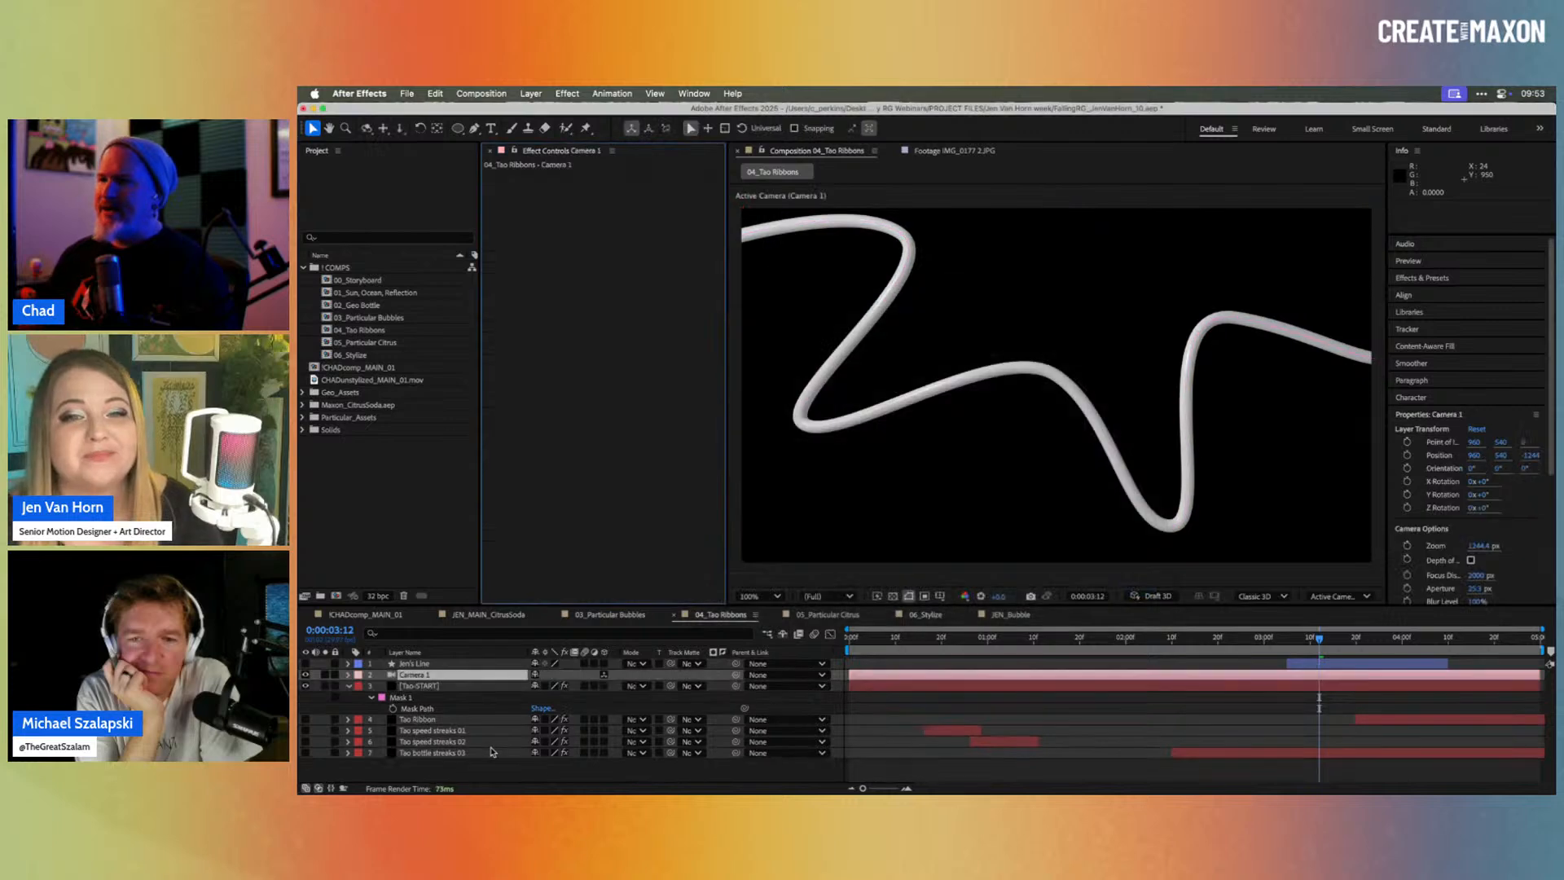
Step: Orbit the camera around the Tao tube to inspect it in 3D, and undo the camera moves
key(c)
drag(890, 402, 1013, 368)
key(ctrl+z)
key(ctrl+z)
key(ctrl+z)
key(ctrl+z)
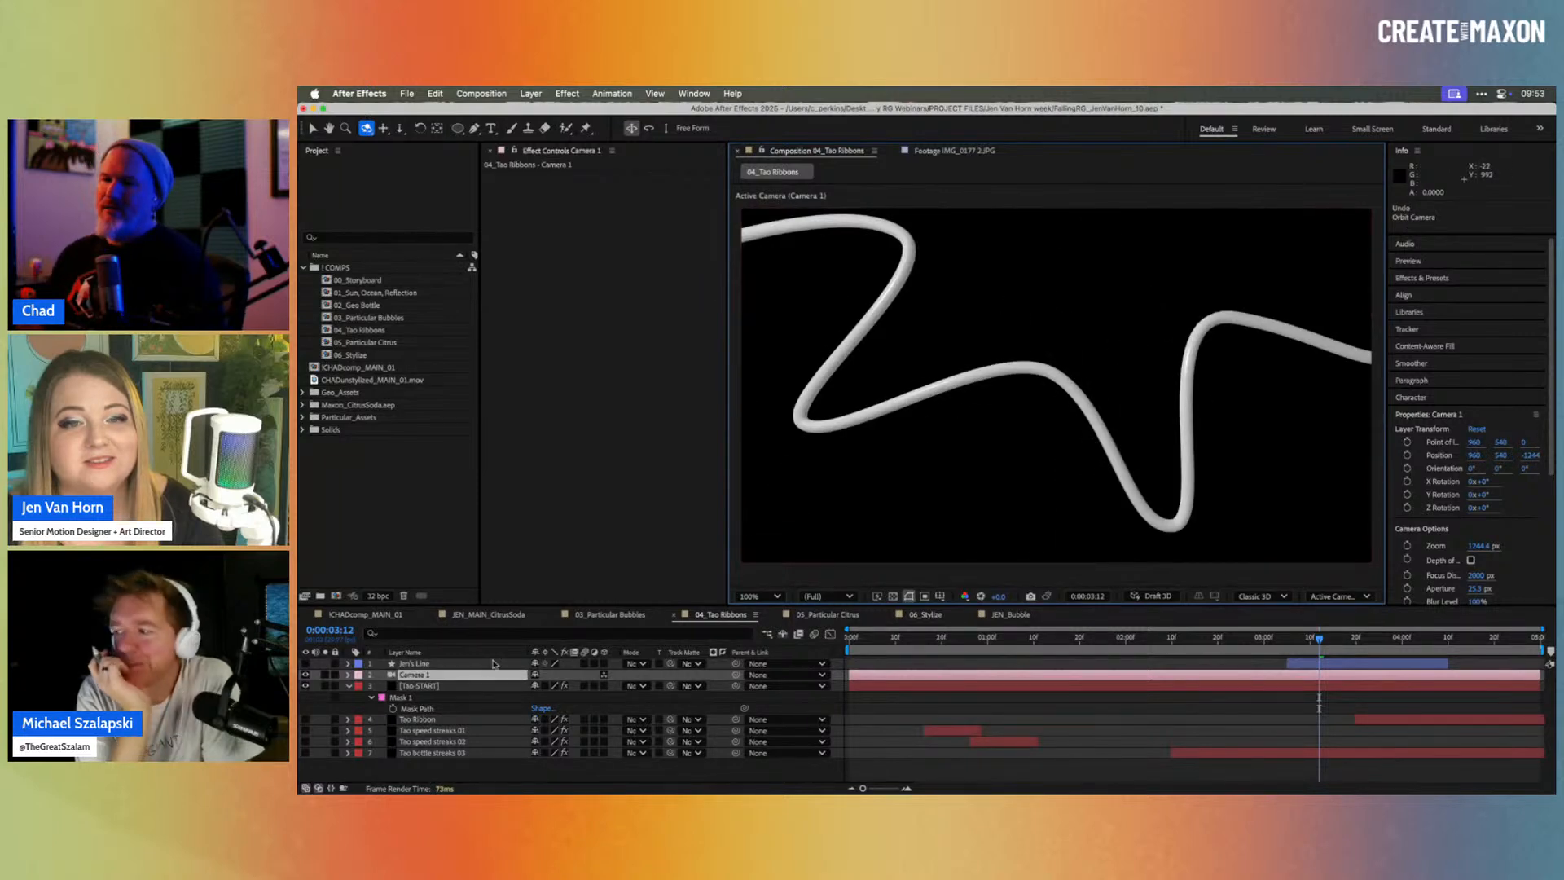
Step: Delete Camera 1 from the 04_Tao Ribbons composition and select the Tao-START layer
key(v)
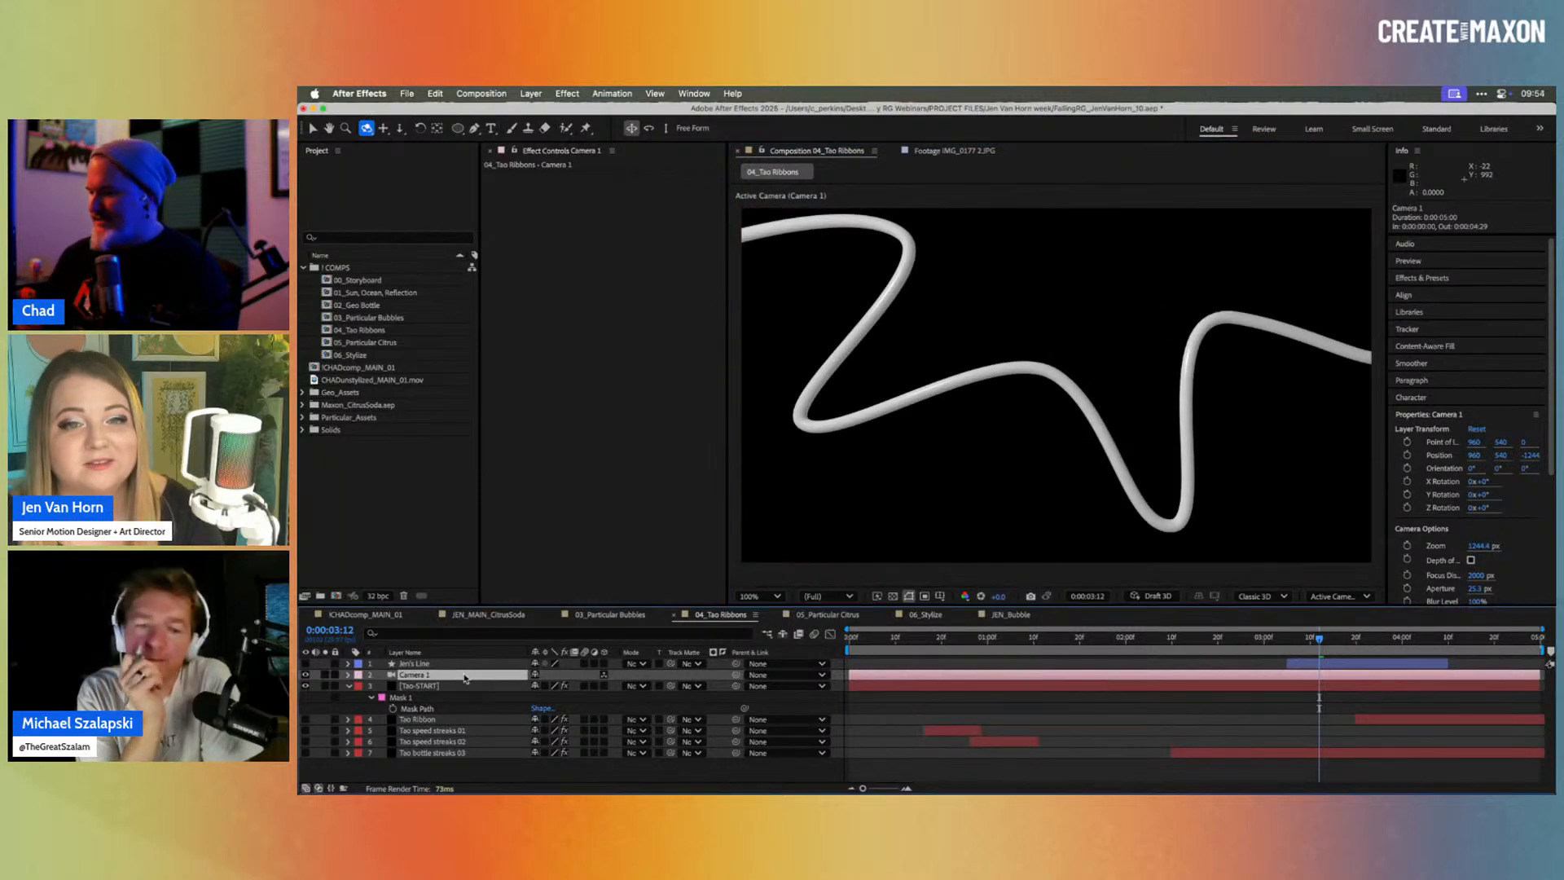
key(Delete)
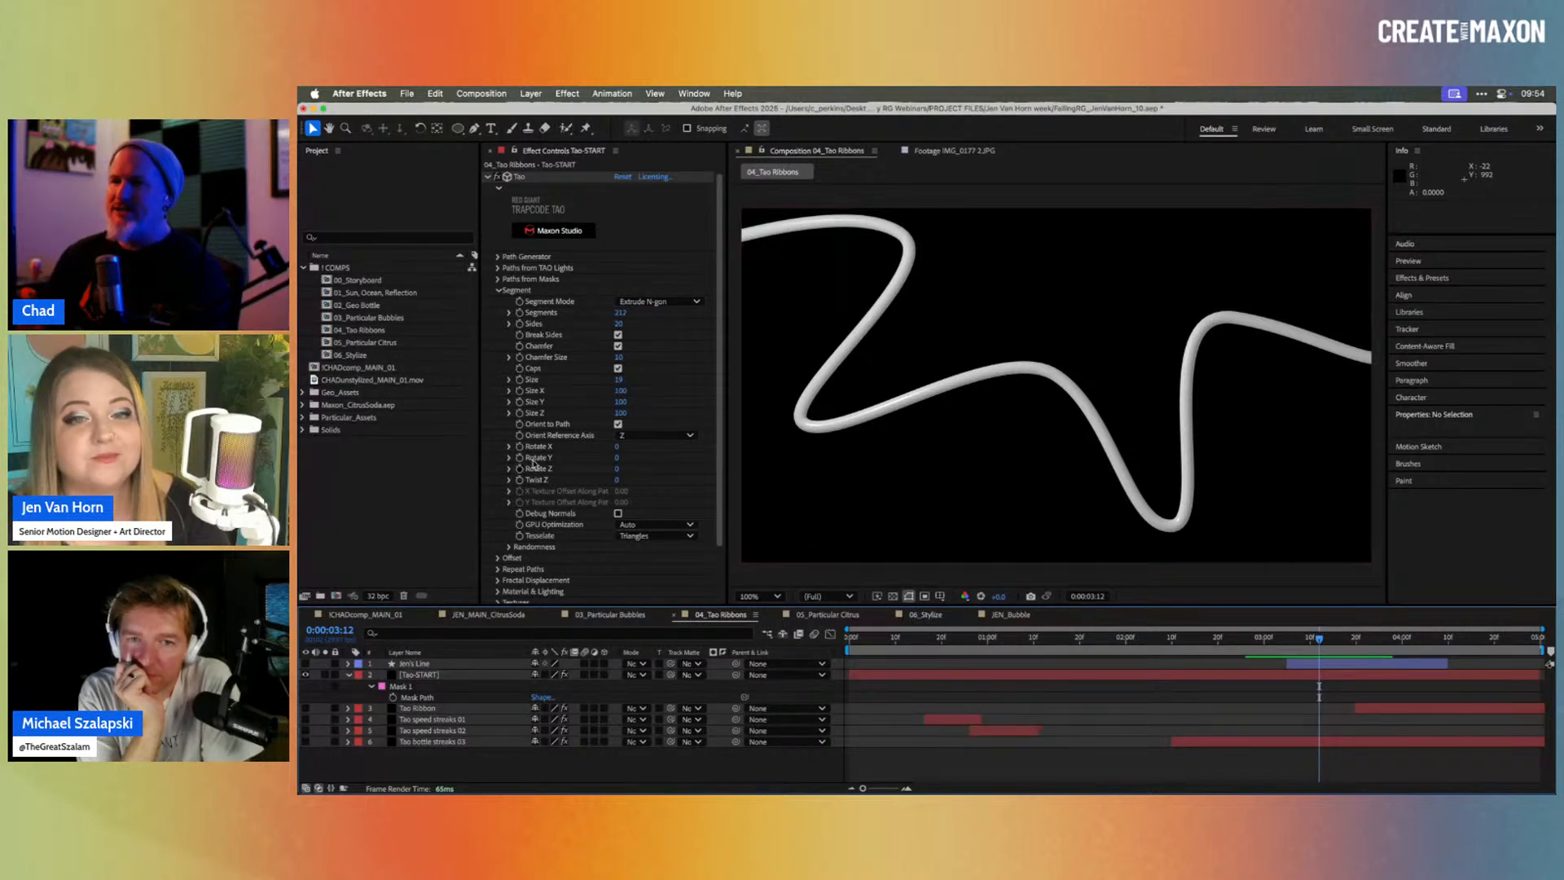
click(460, 675)
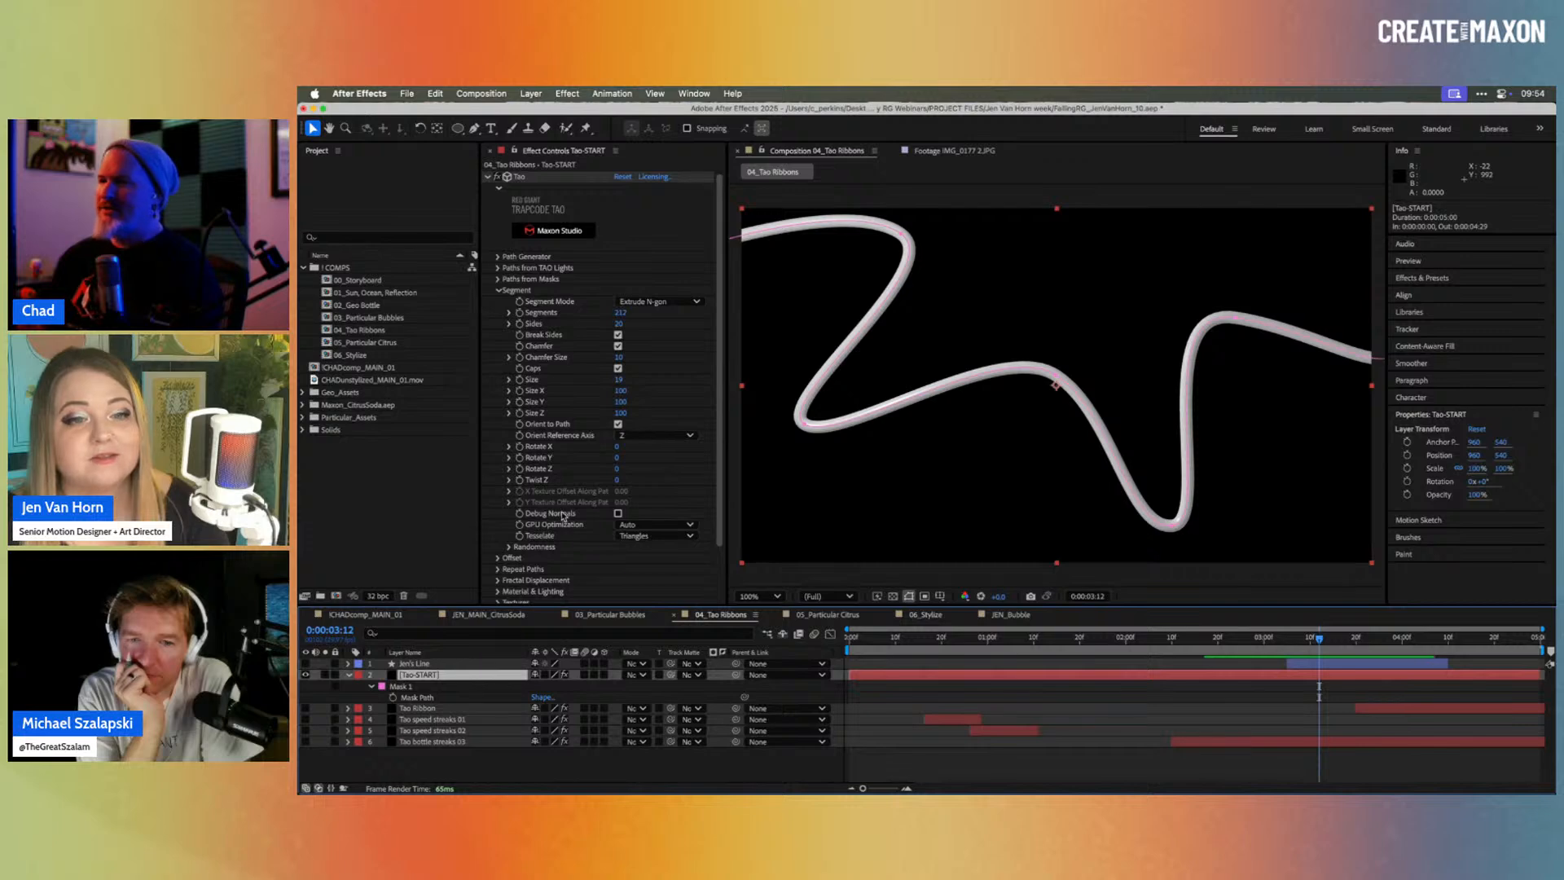
Step: Turn on Taper Size in Tao's Paths from Masks settings
click(498, 280)
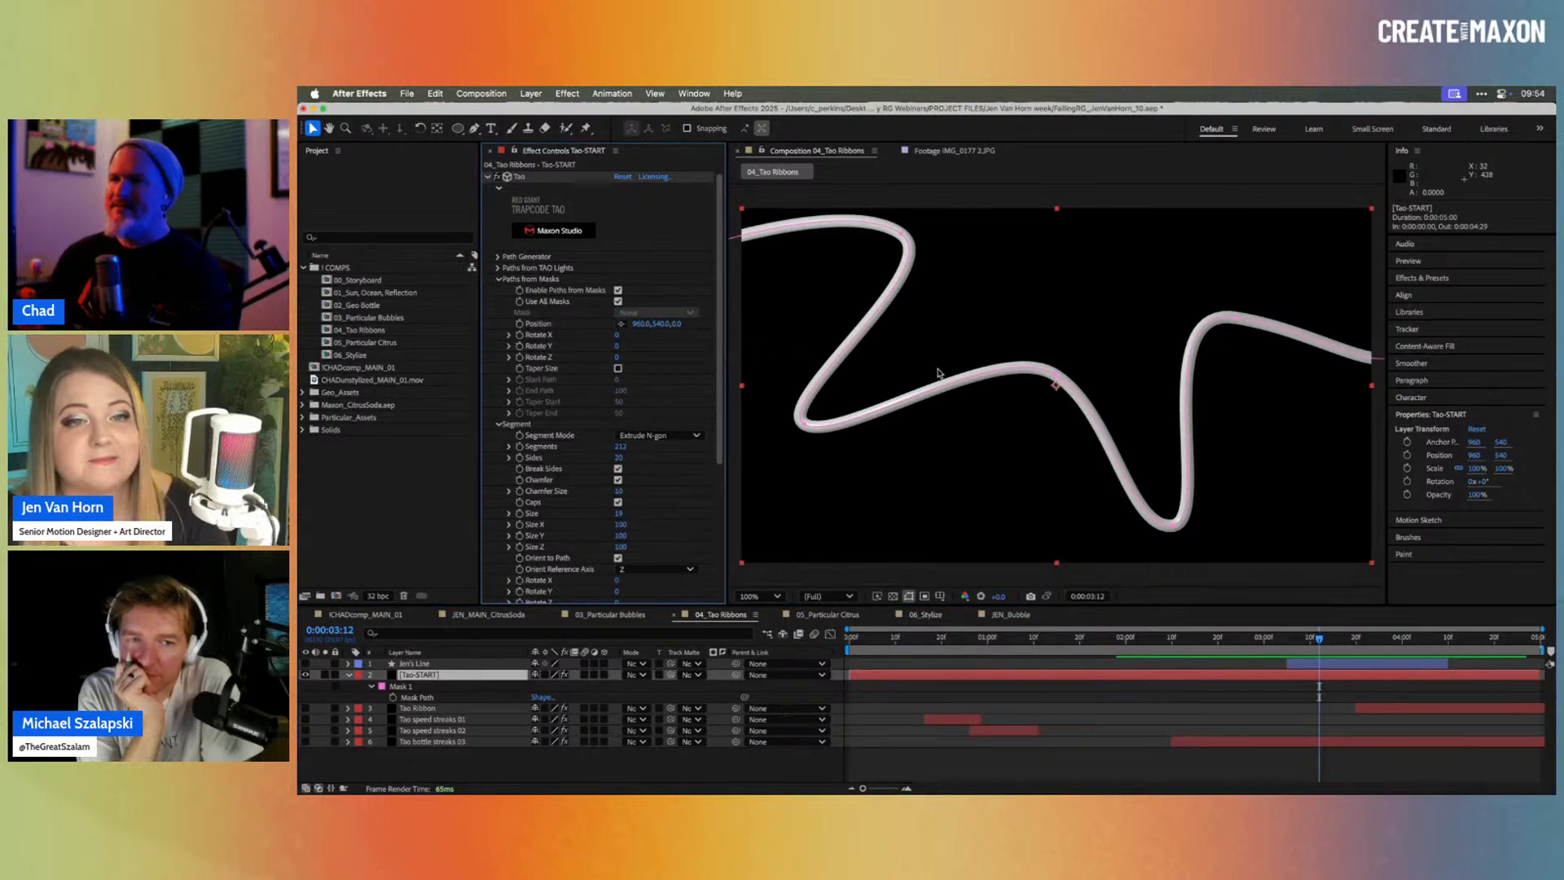
key(comma)
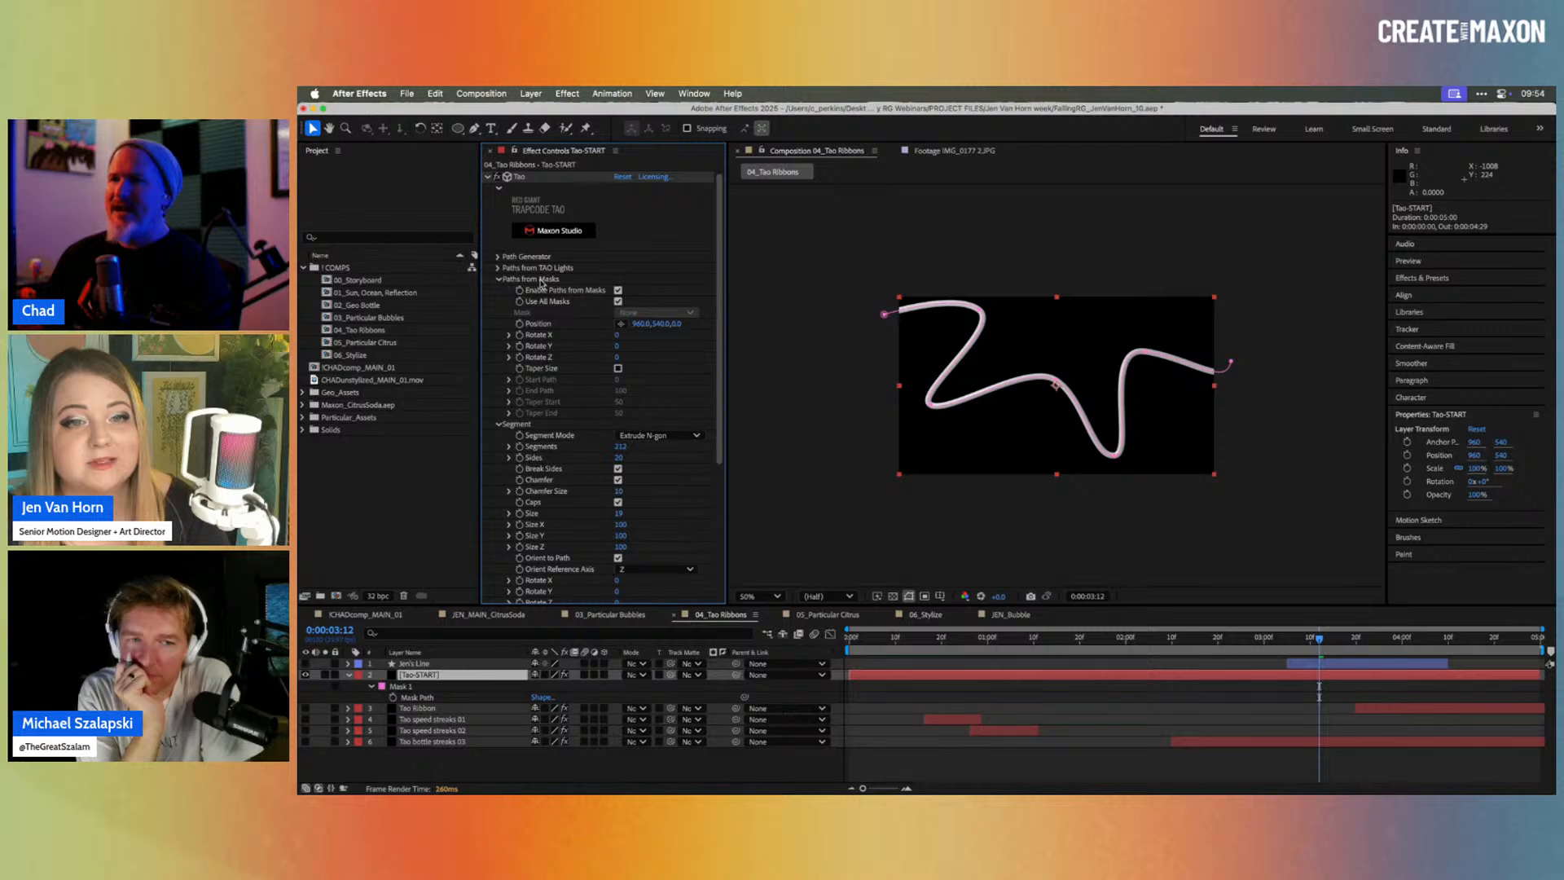
click(618, 368)
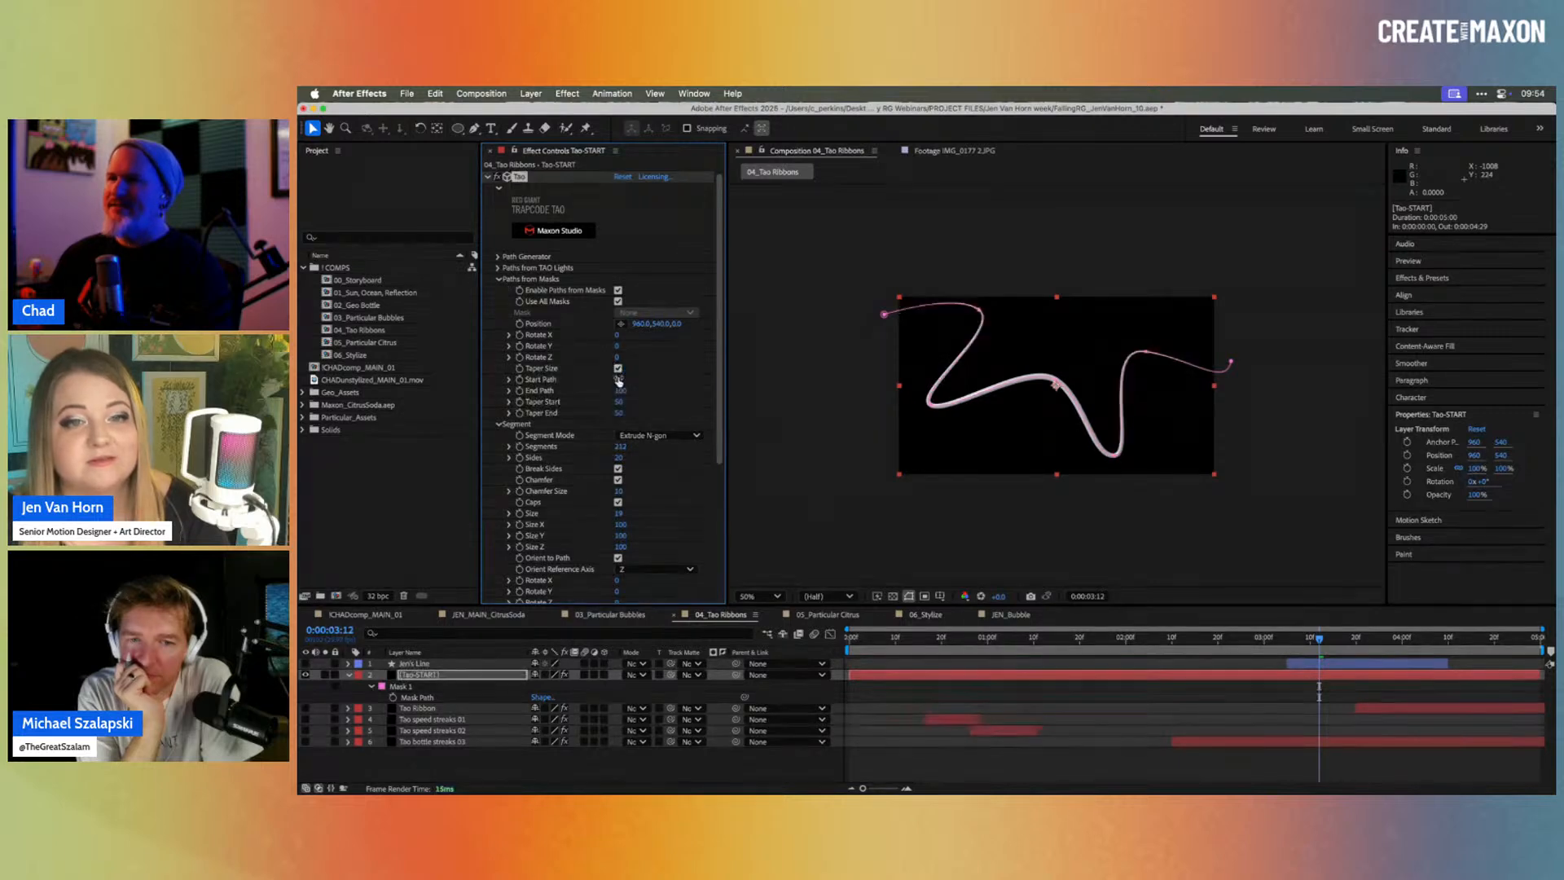
Step: Try different Start Path and End Path values, leaving Start Path at 0 and End Path below 100 so the tube stops before the mask's end
drag(621, 390, 724, 399)
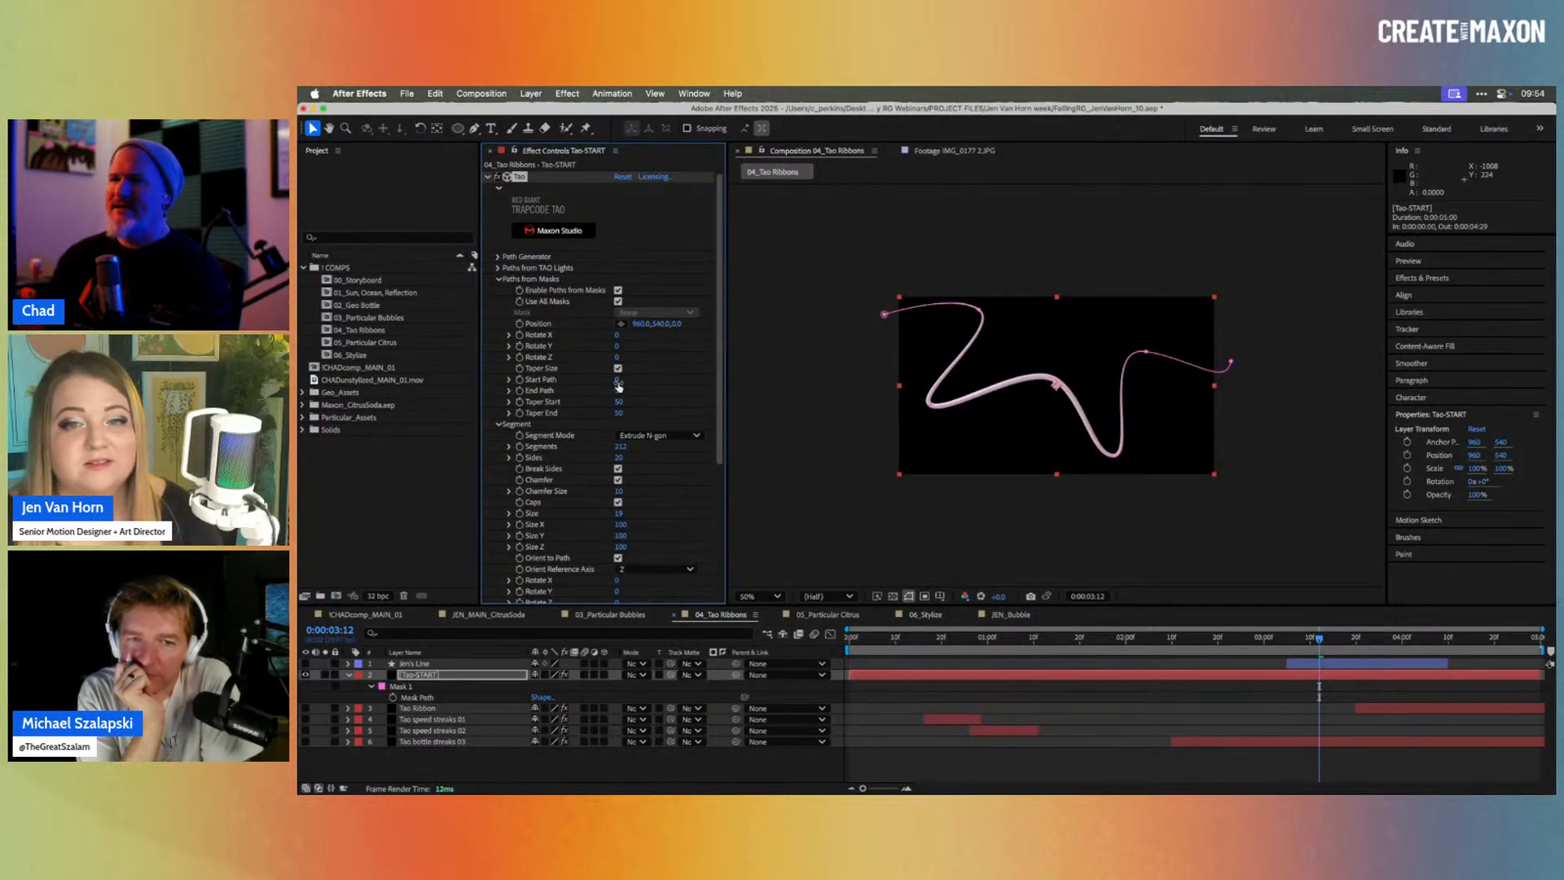
mouse_move(621, 379)
mouse_down()
mouse_move(644, 382)
mouse_move(615, 390)
mouse_up()
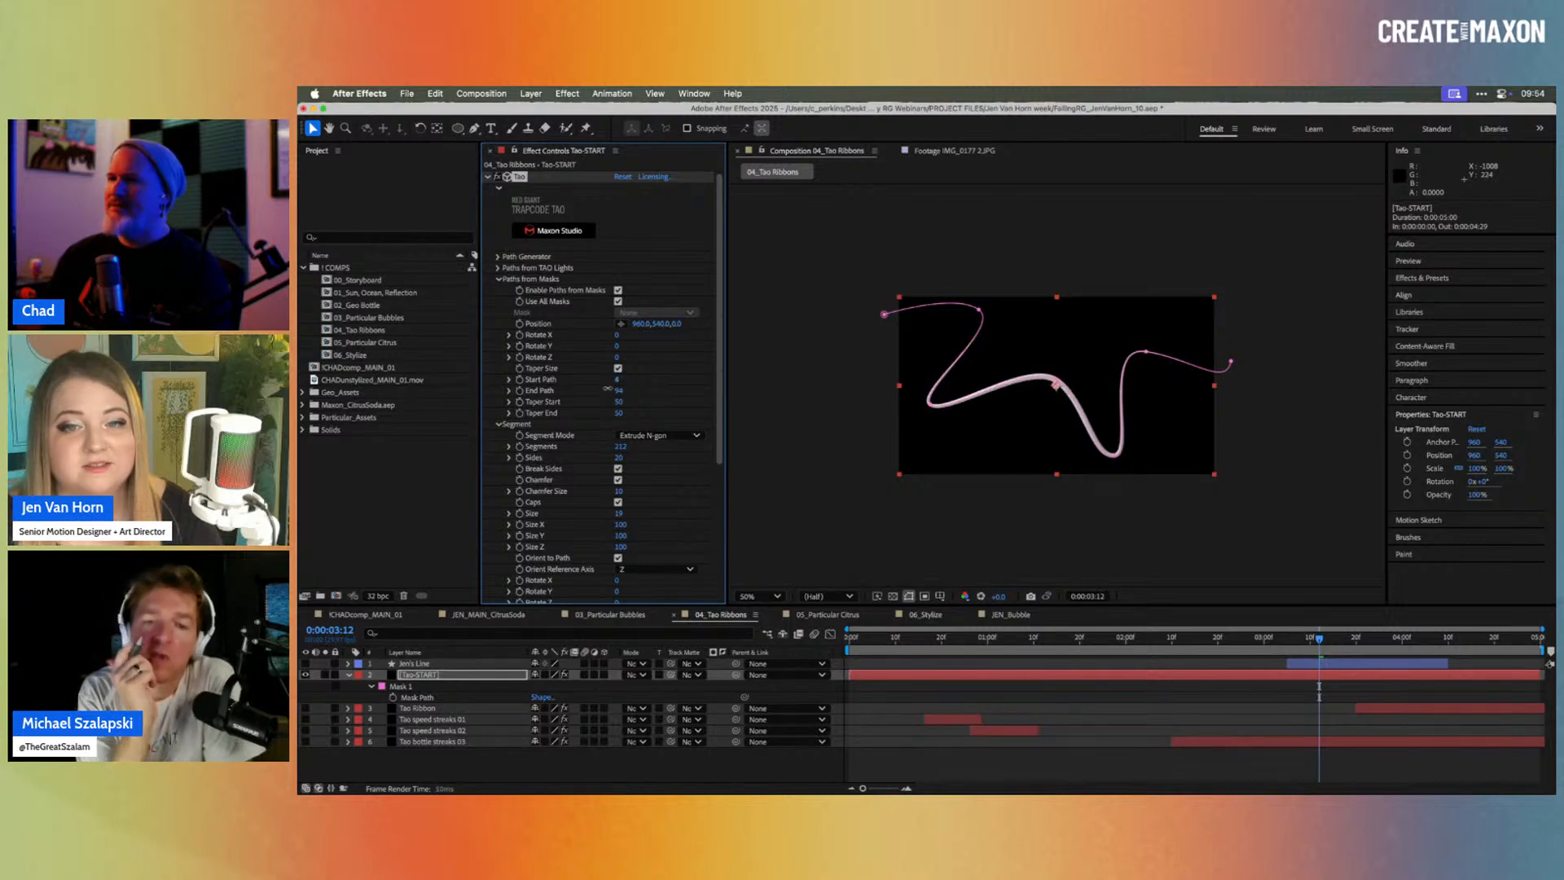
mouse_move(621, 391)
mouse_down()
mouse_move(600, 393)
mouse_move(649, 397)
mouse_up()
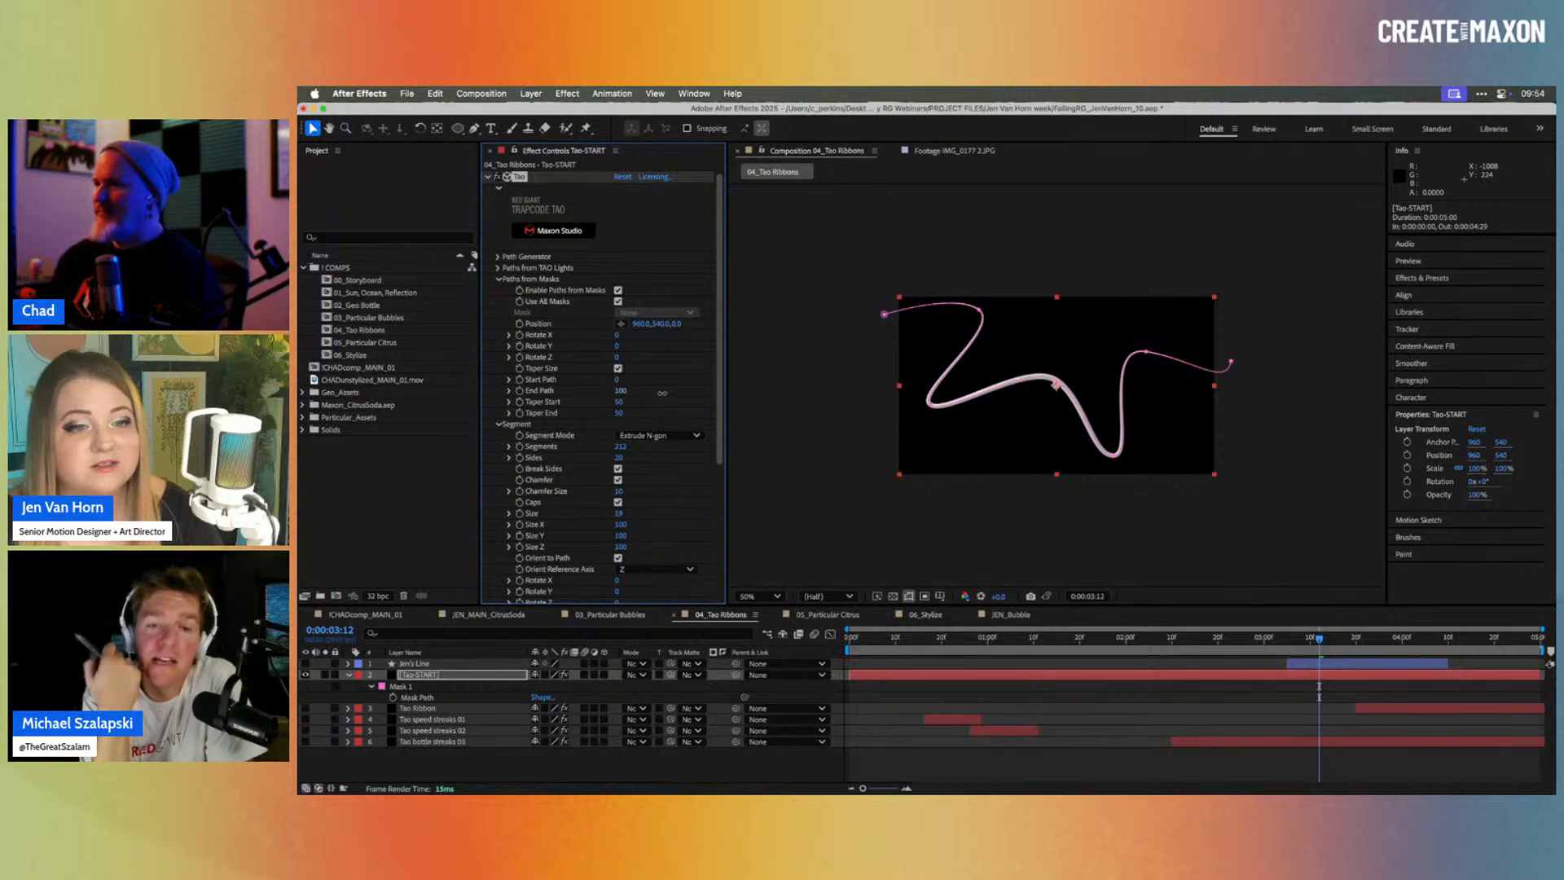
key(.)
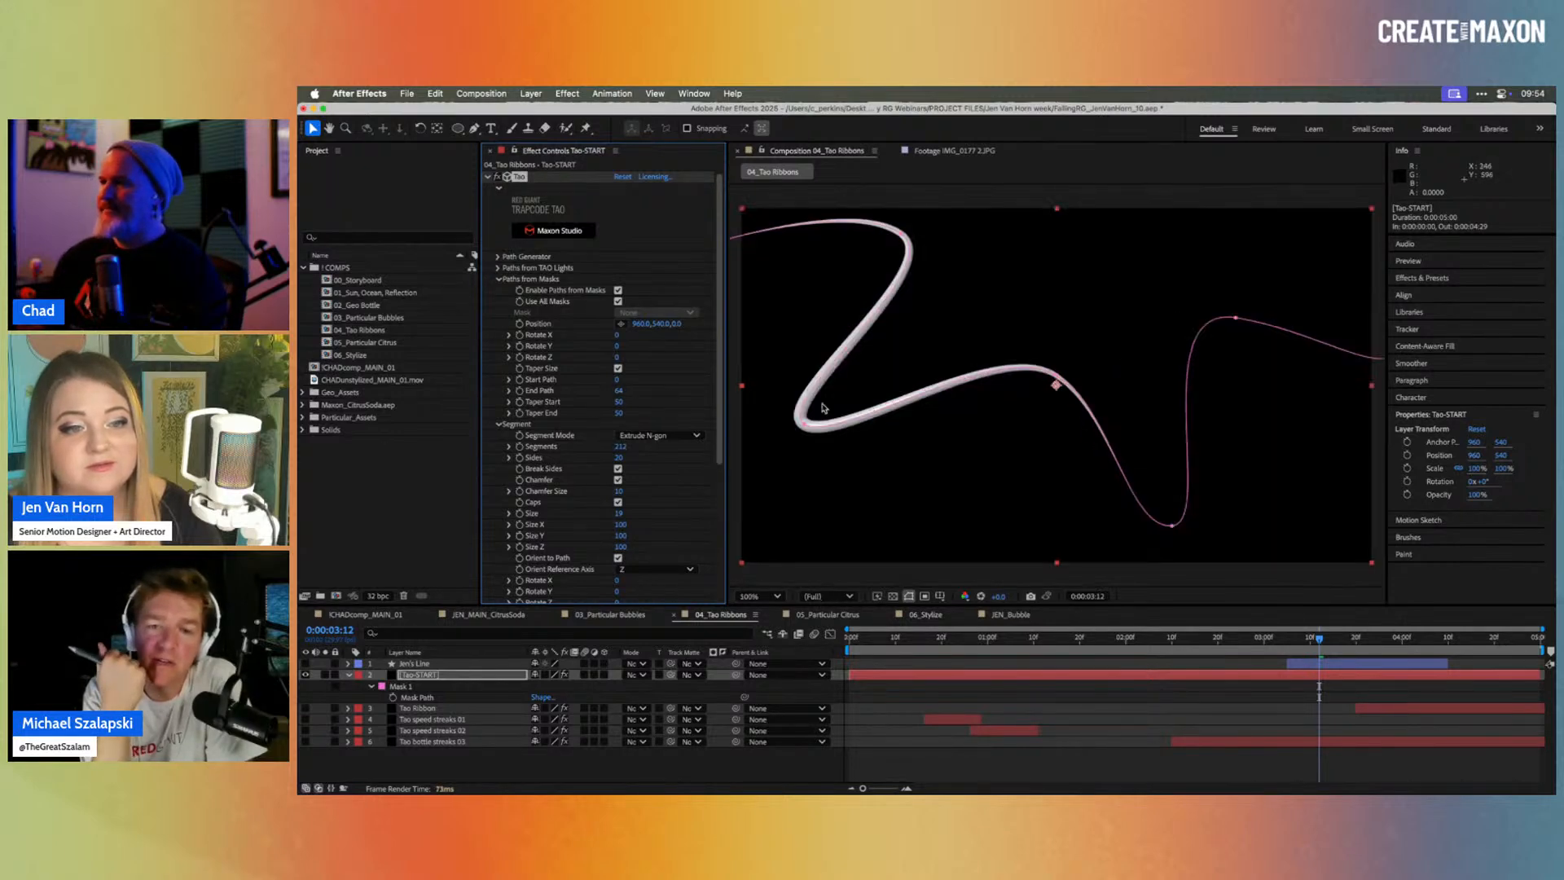
drag(619, 392, 660, 387)
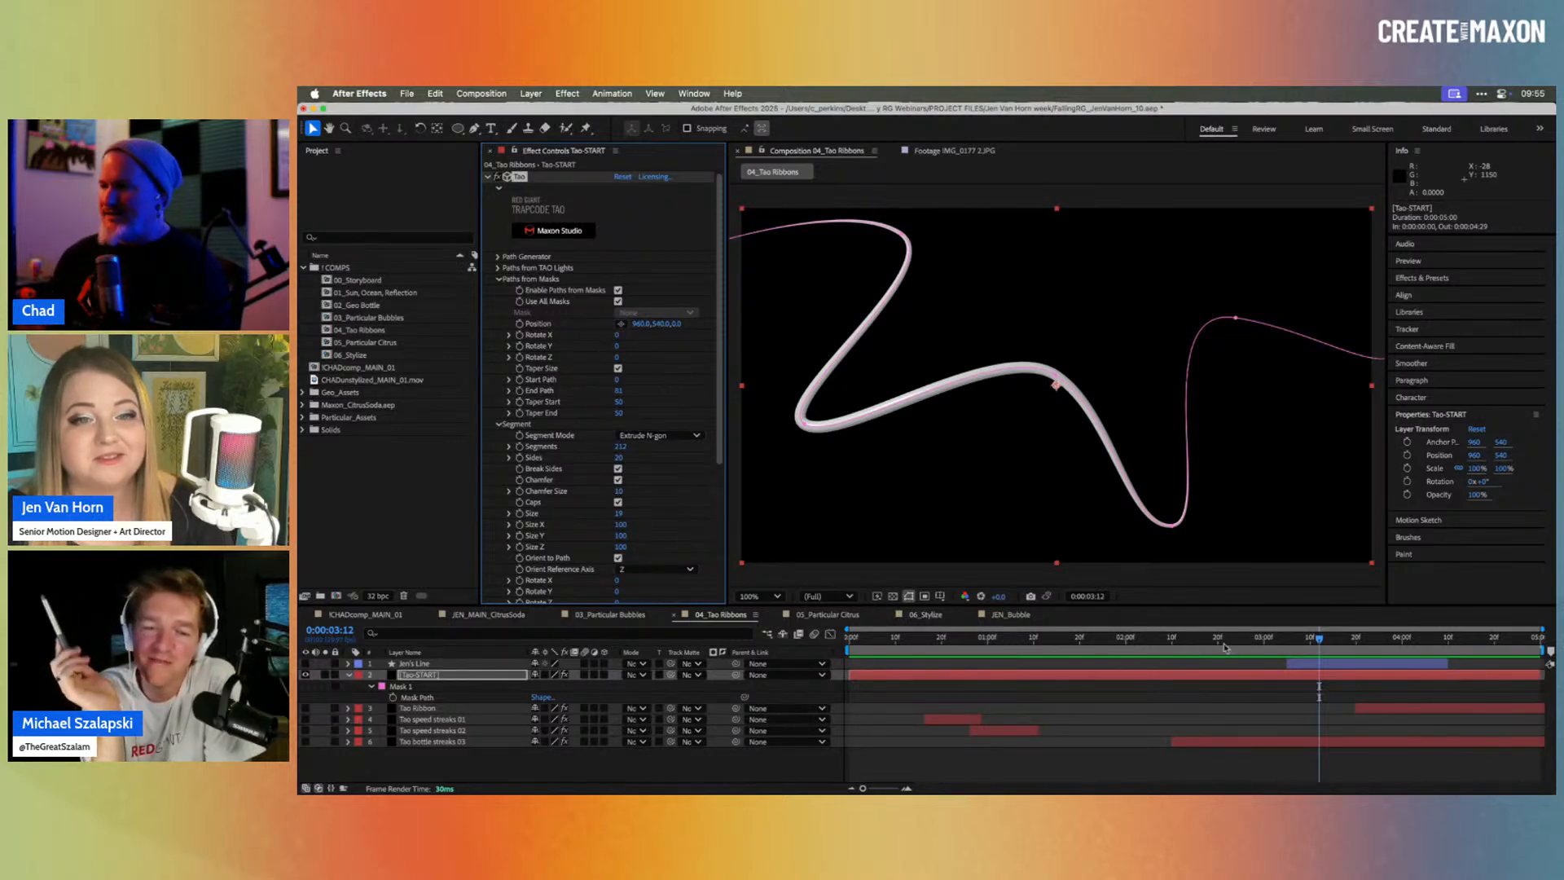
Step: At 0:00:00:11, turn off Symmetric Doubler in Tao's First Repeater and set R1 Repetitions to 2
drag(1224, 648, 899, 639)
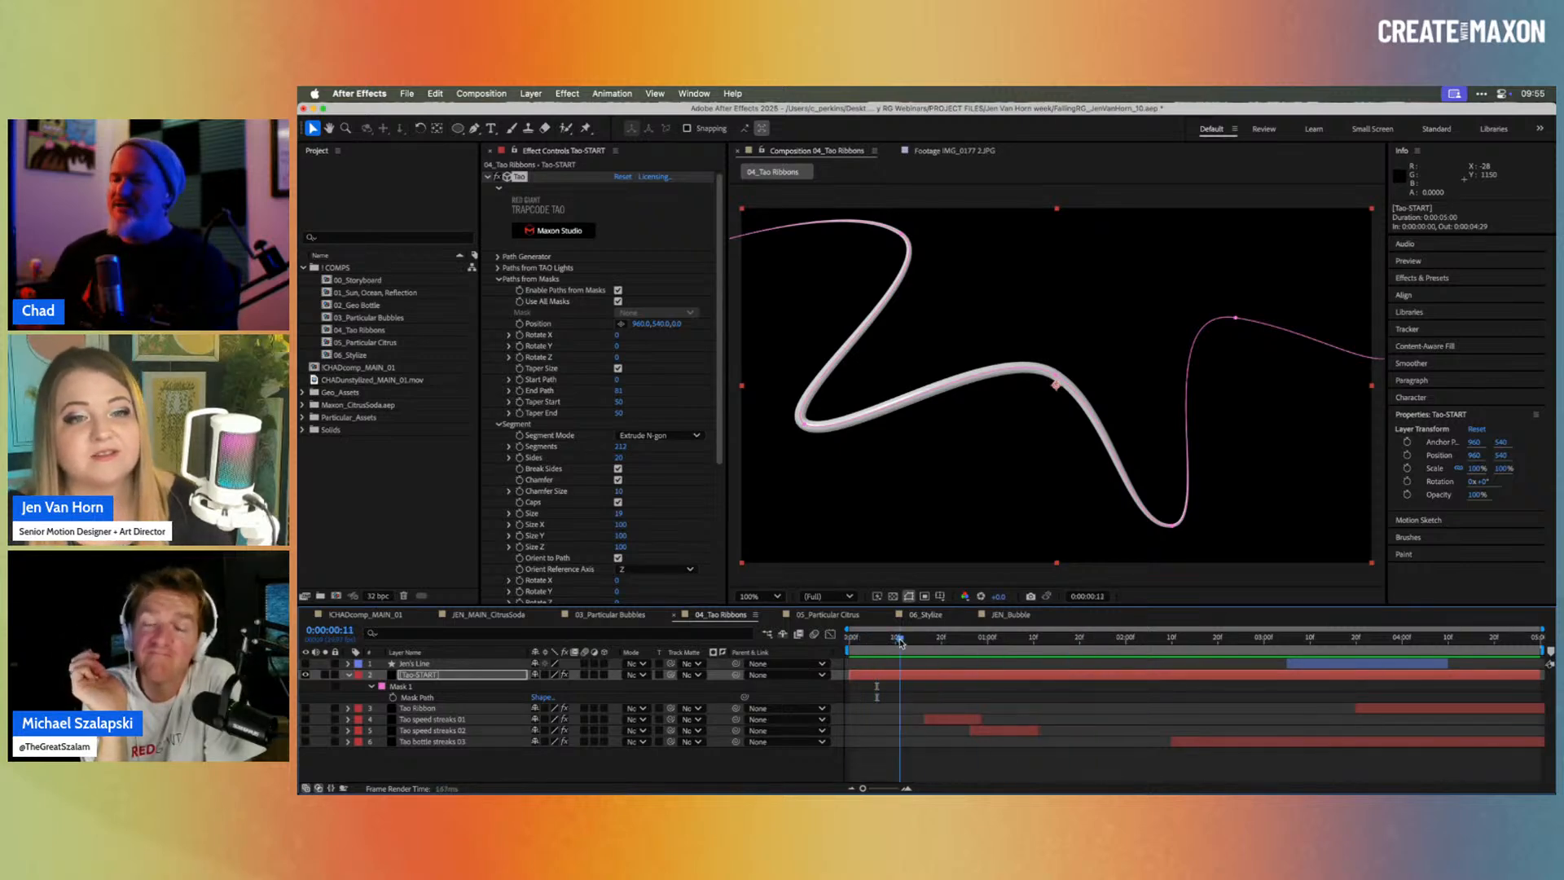
click(499, 280)
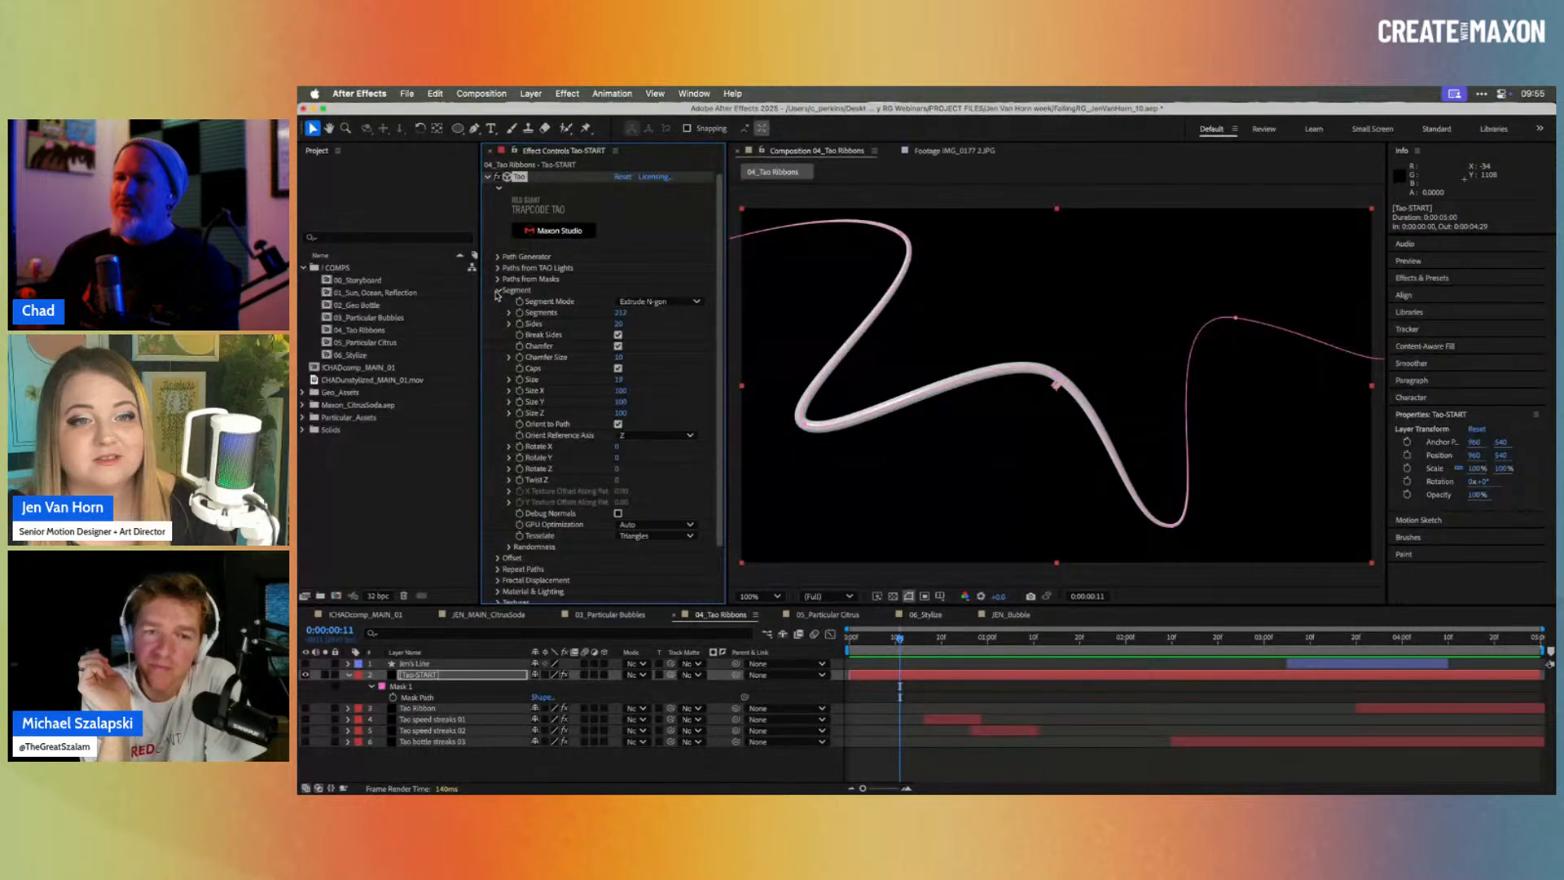
click(498, 291)
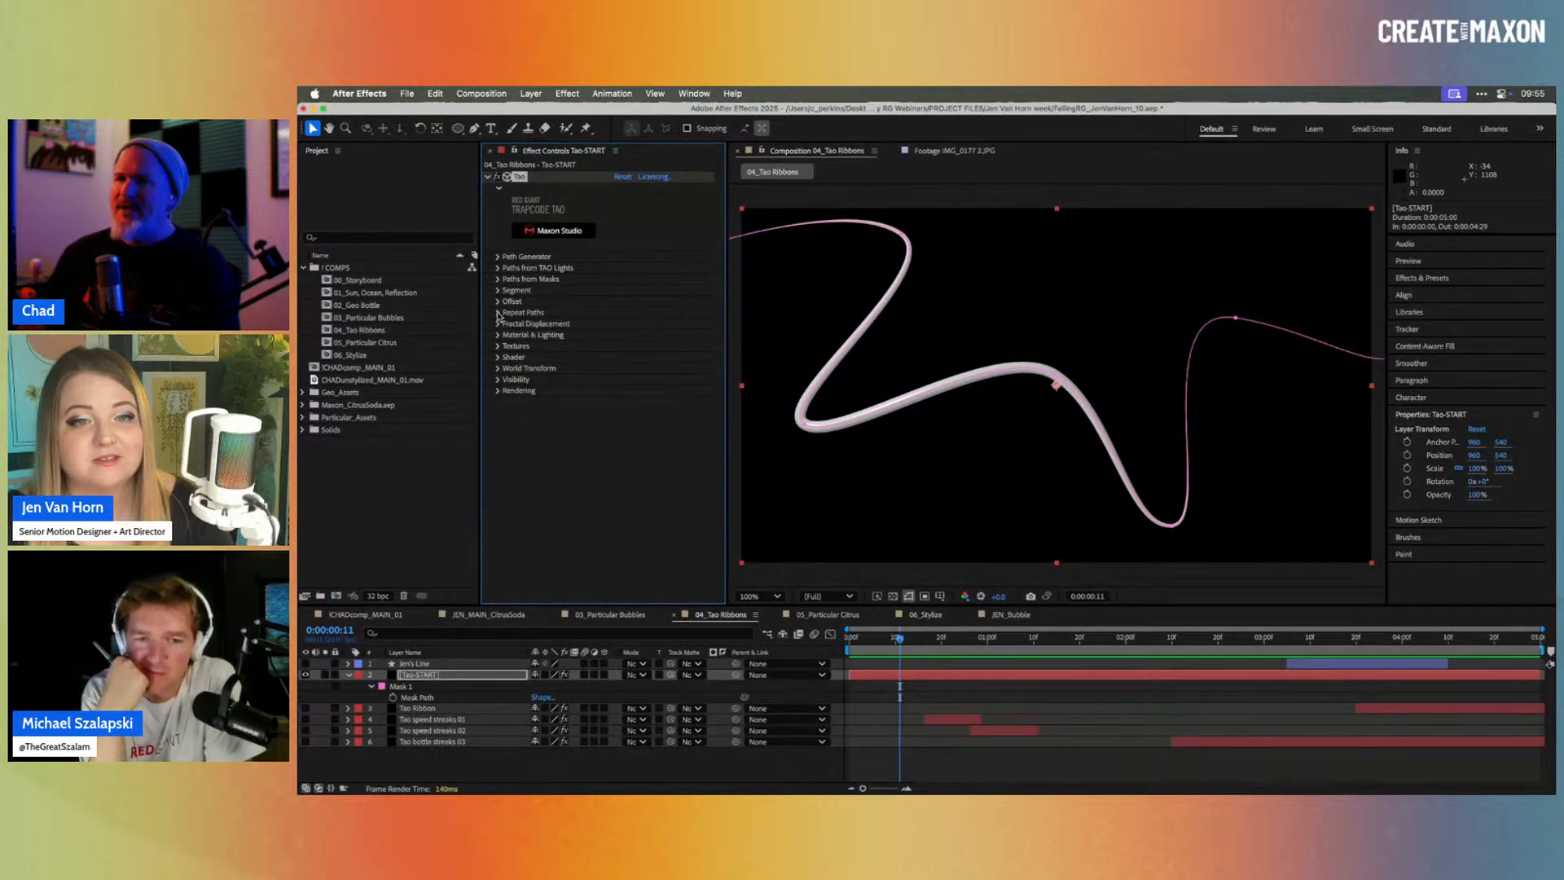
click(497, 313)
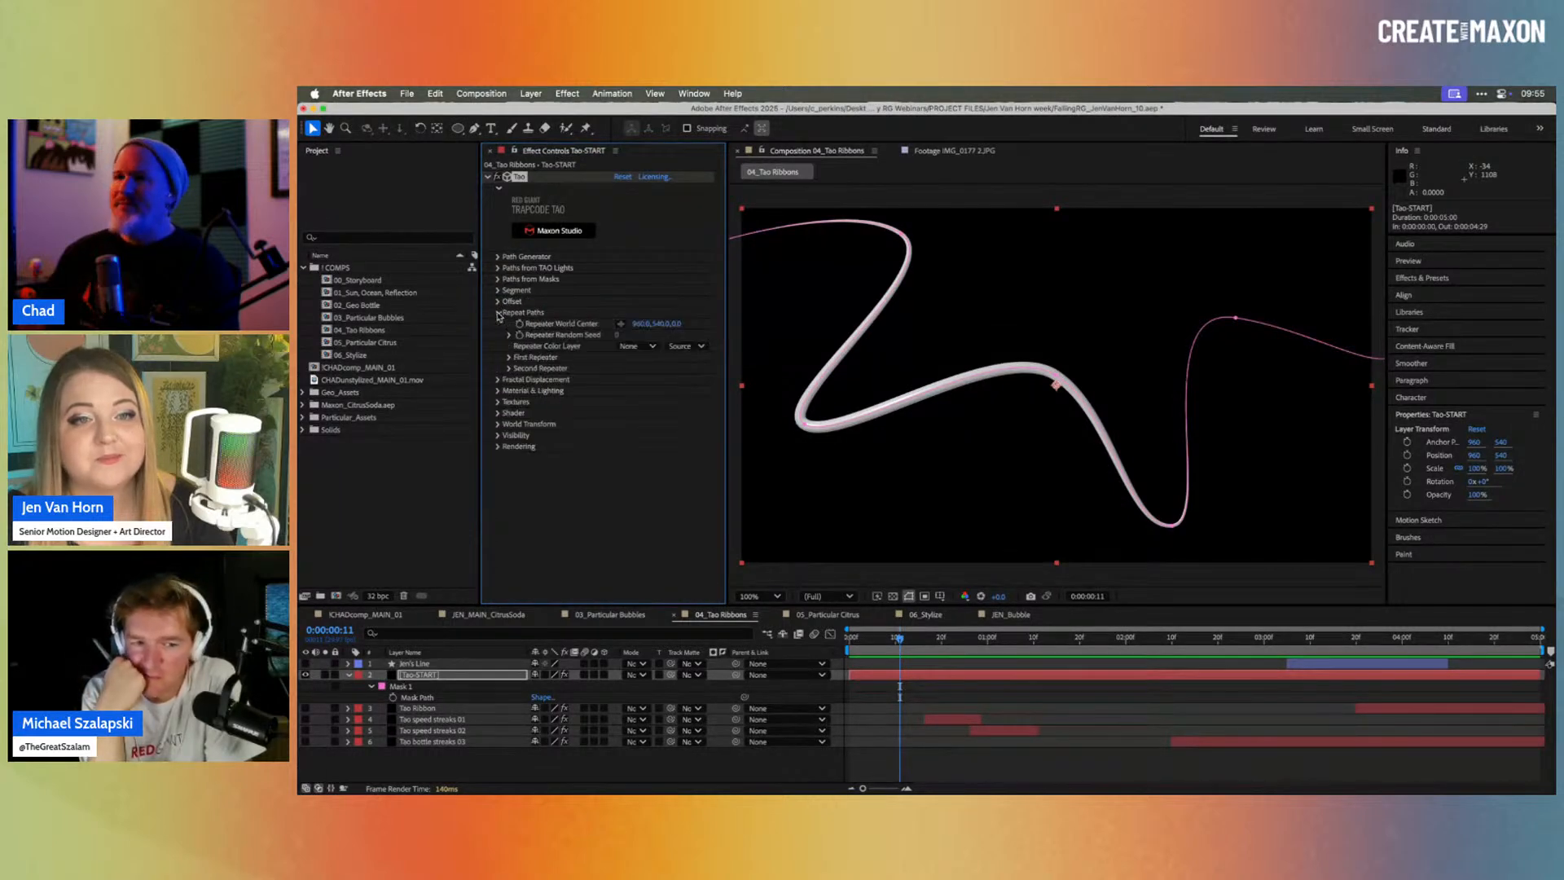
click(509, 357)
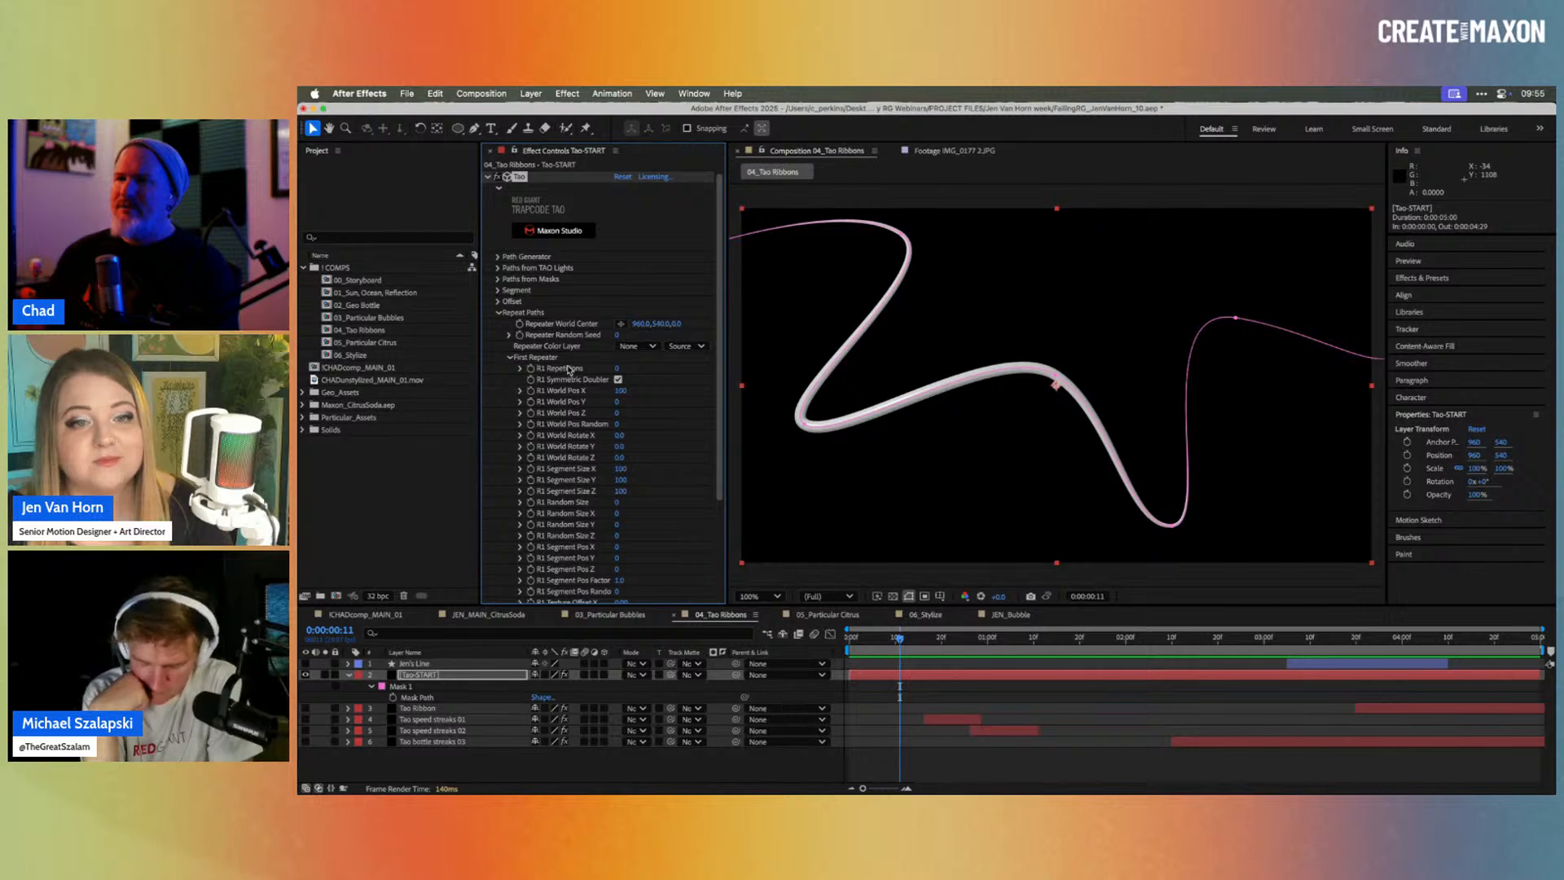
click(510, 357)
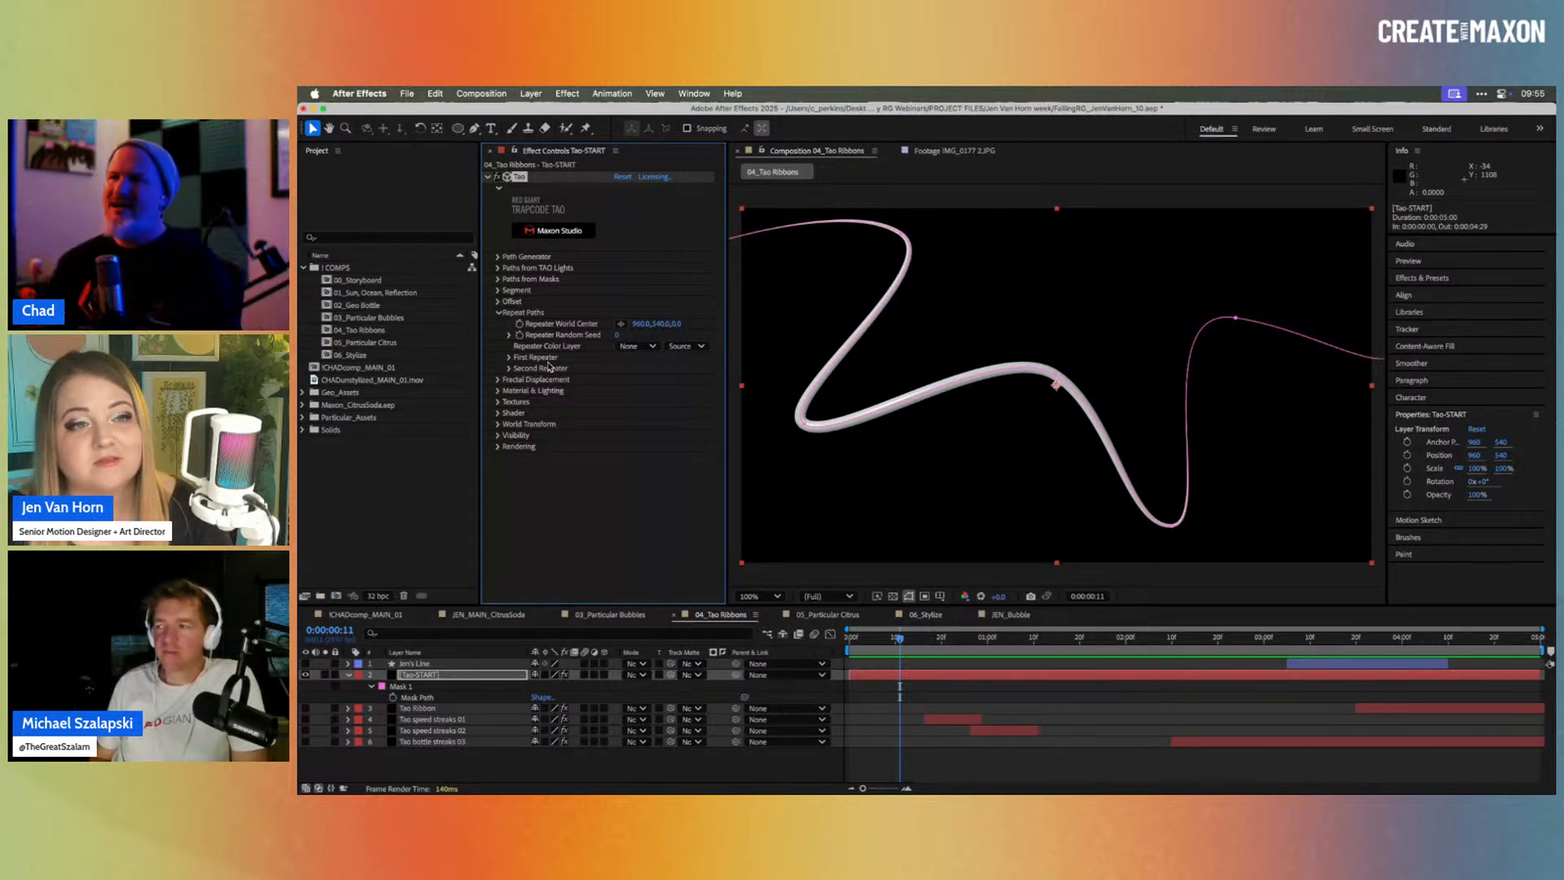
click(509, 357)
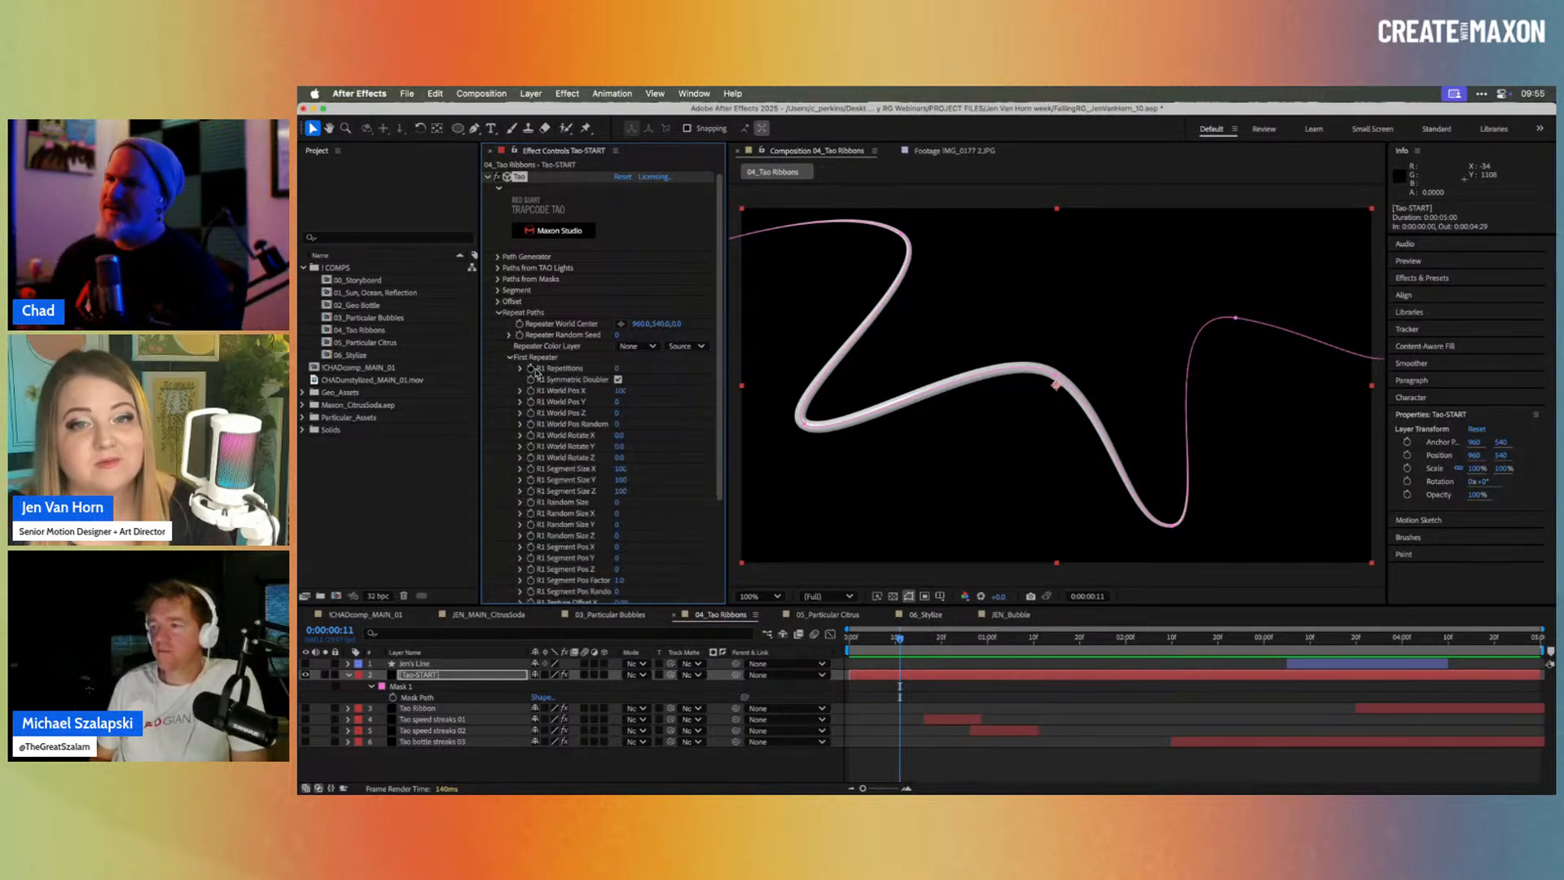
click(618, 380)
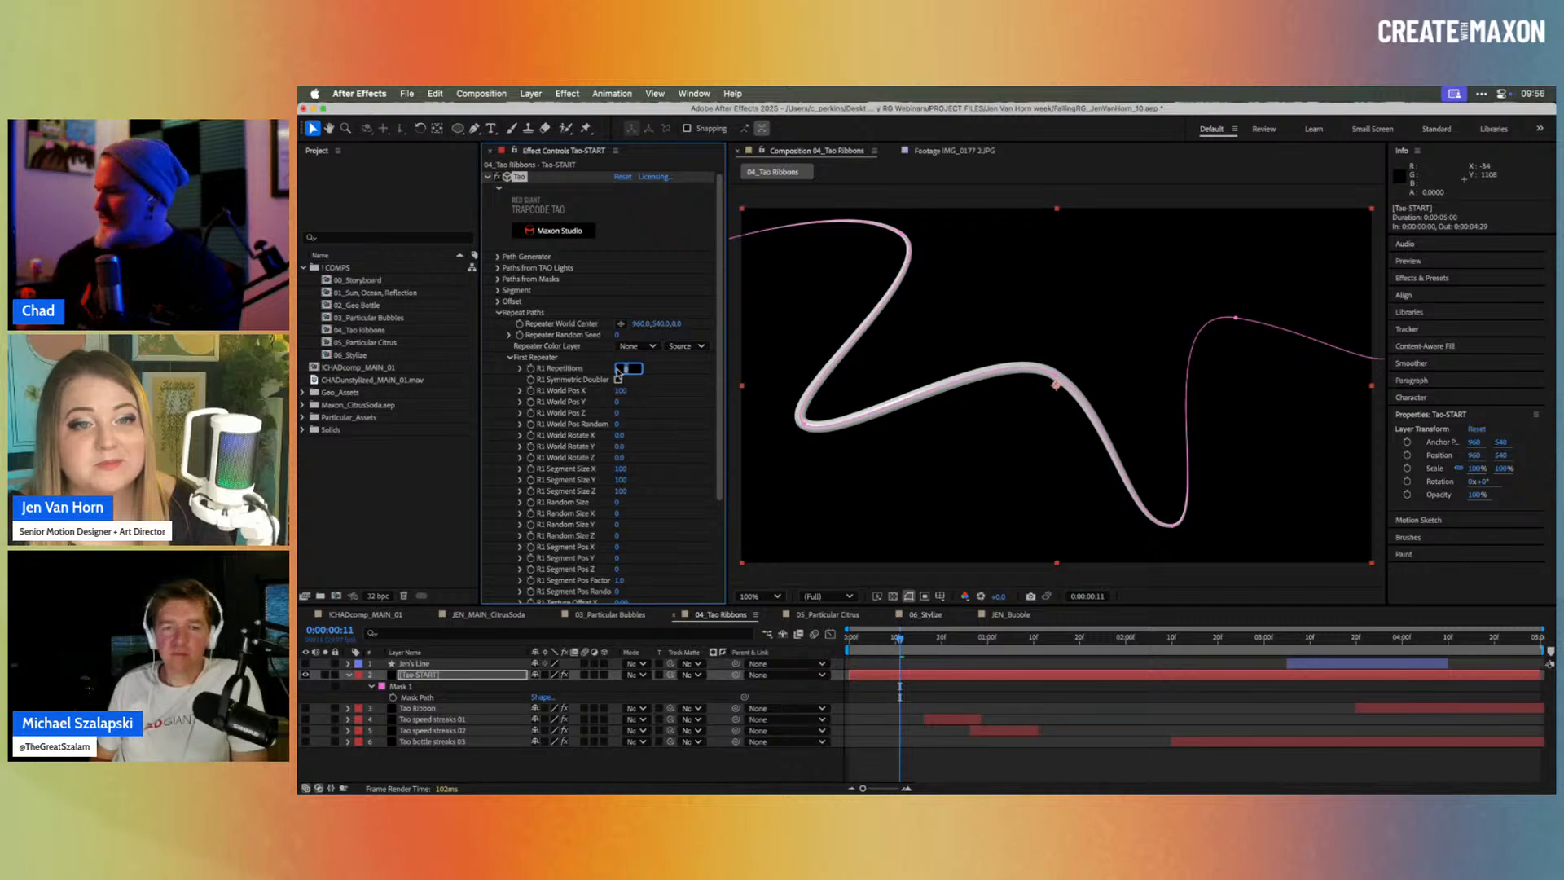
text(2)
key(Return)
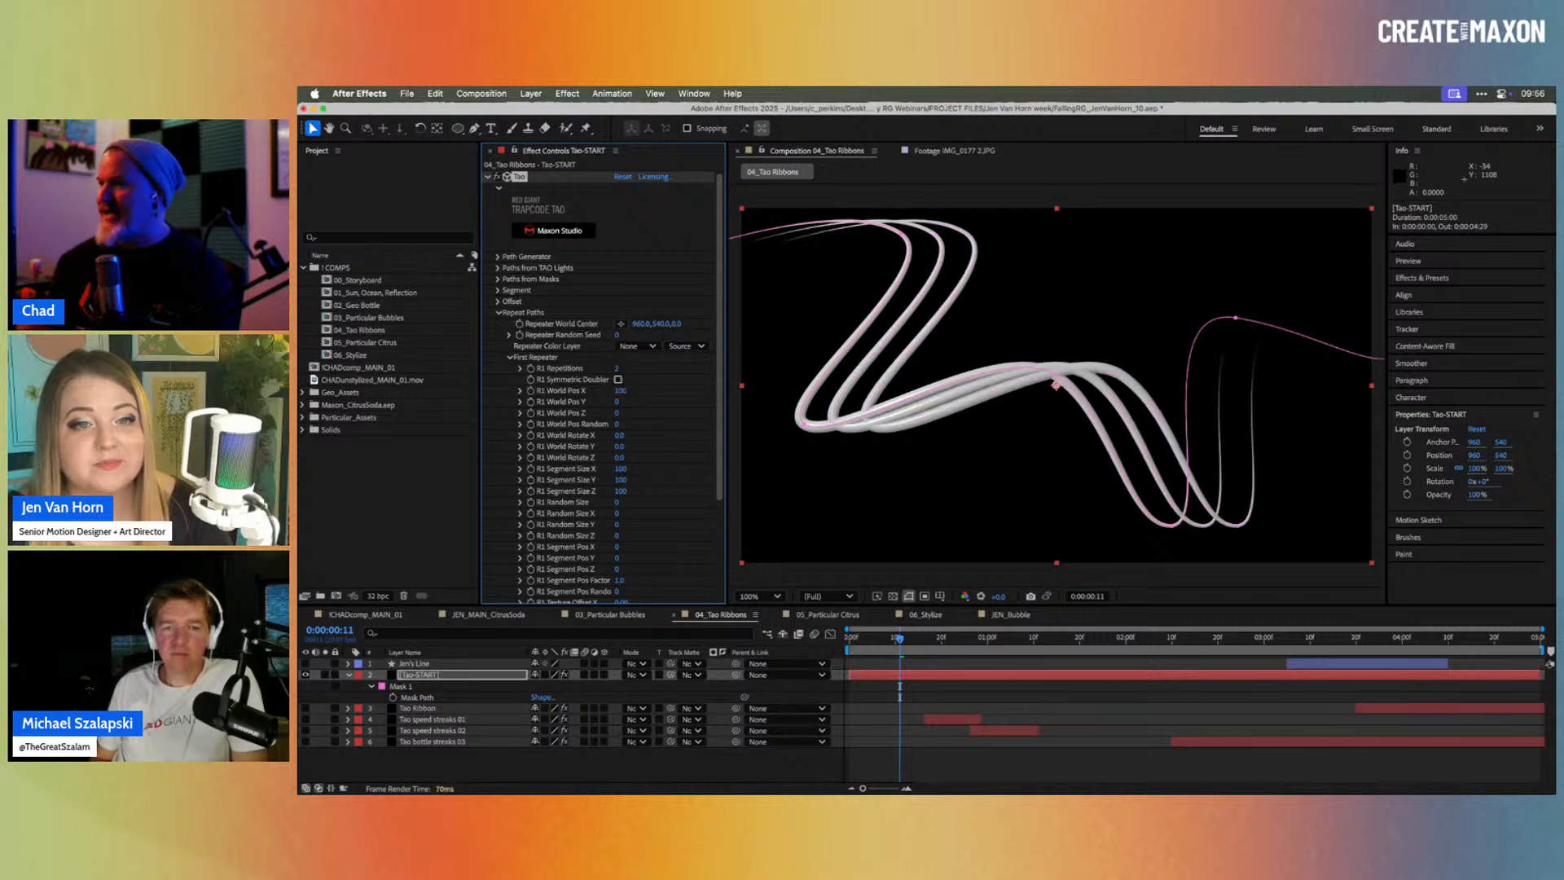
Step: Set the first repeater's R1 World Pos X to 0 and R1 World Pos Y to -70 to stack the copies vertically
click(621, 391)
text(0)
key(Return)
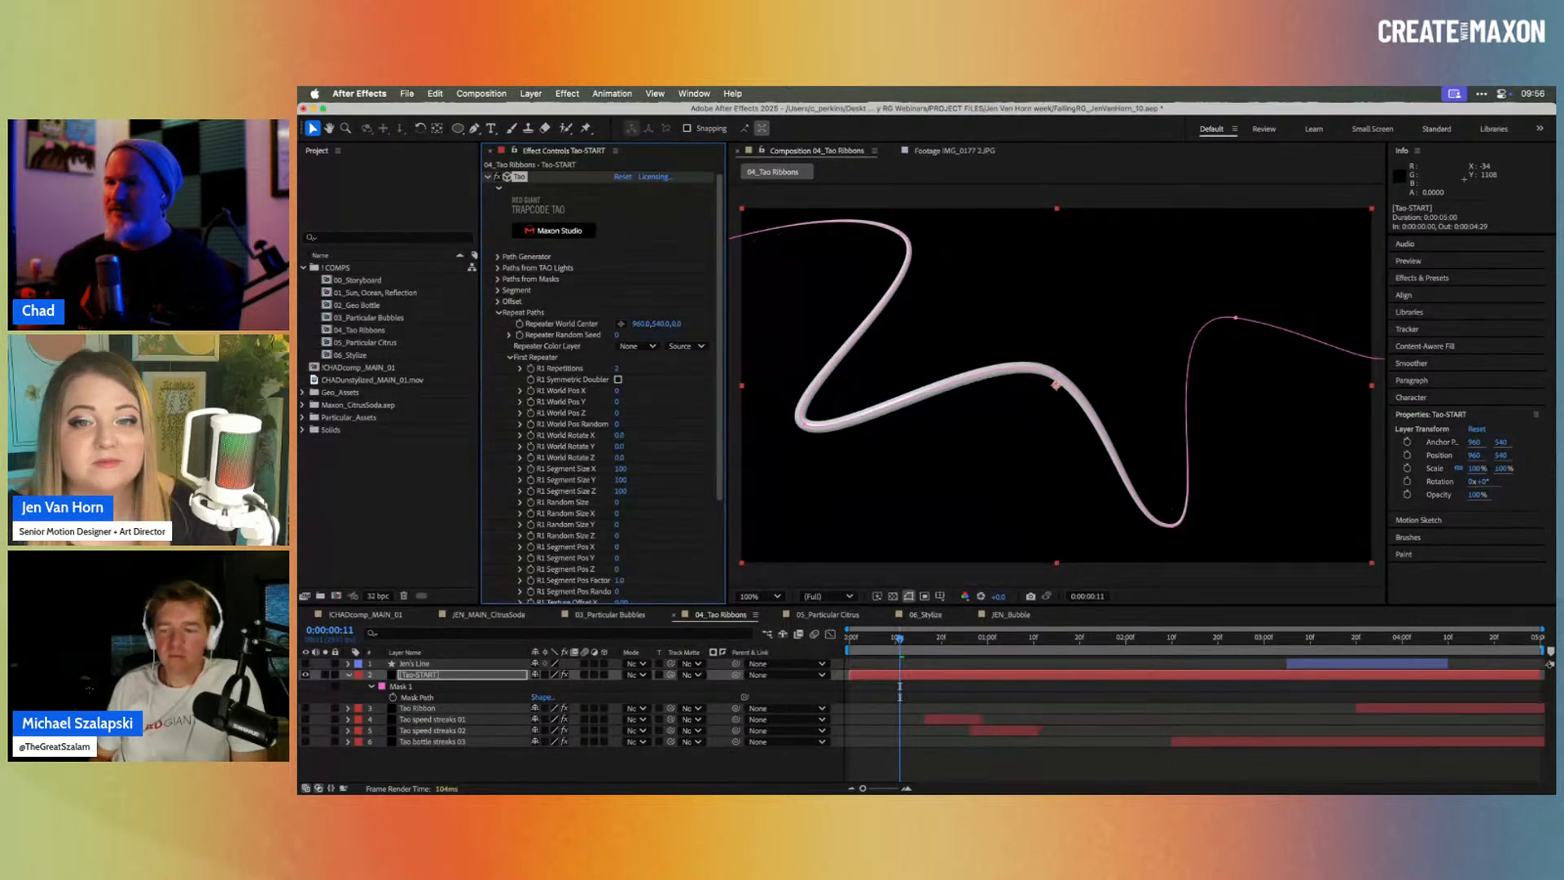
drag(620, 401, 576, 412)
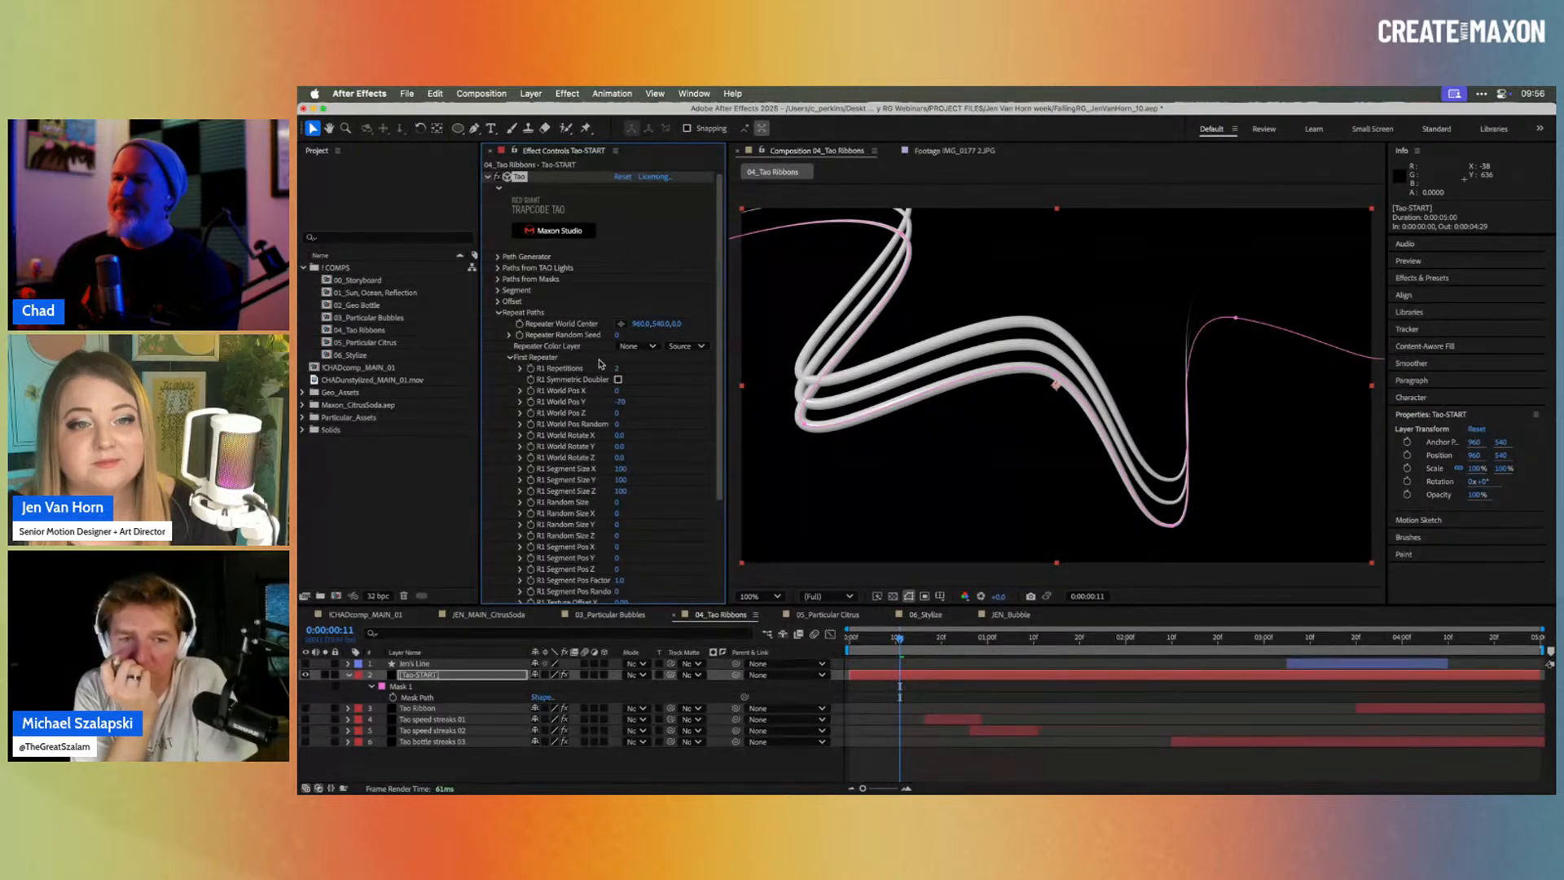
Step: Hide the Tao-START layer and show the Tao speed streaks 01, Tao speed streaks 02 and Tao bottle streaks 03 layers
click(499, 312)
click(305, 675)
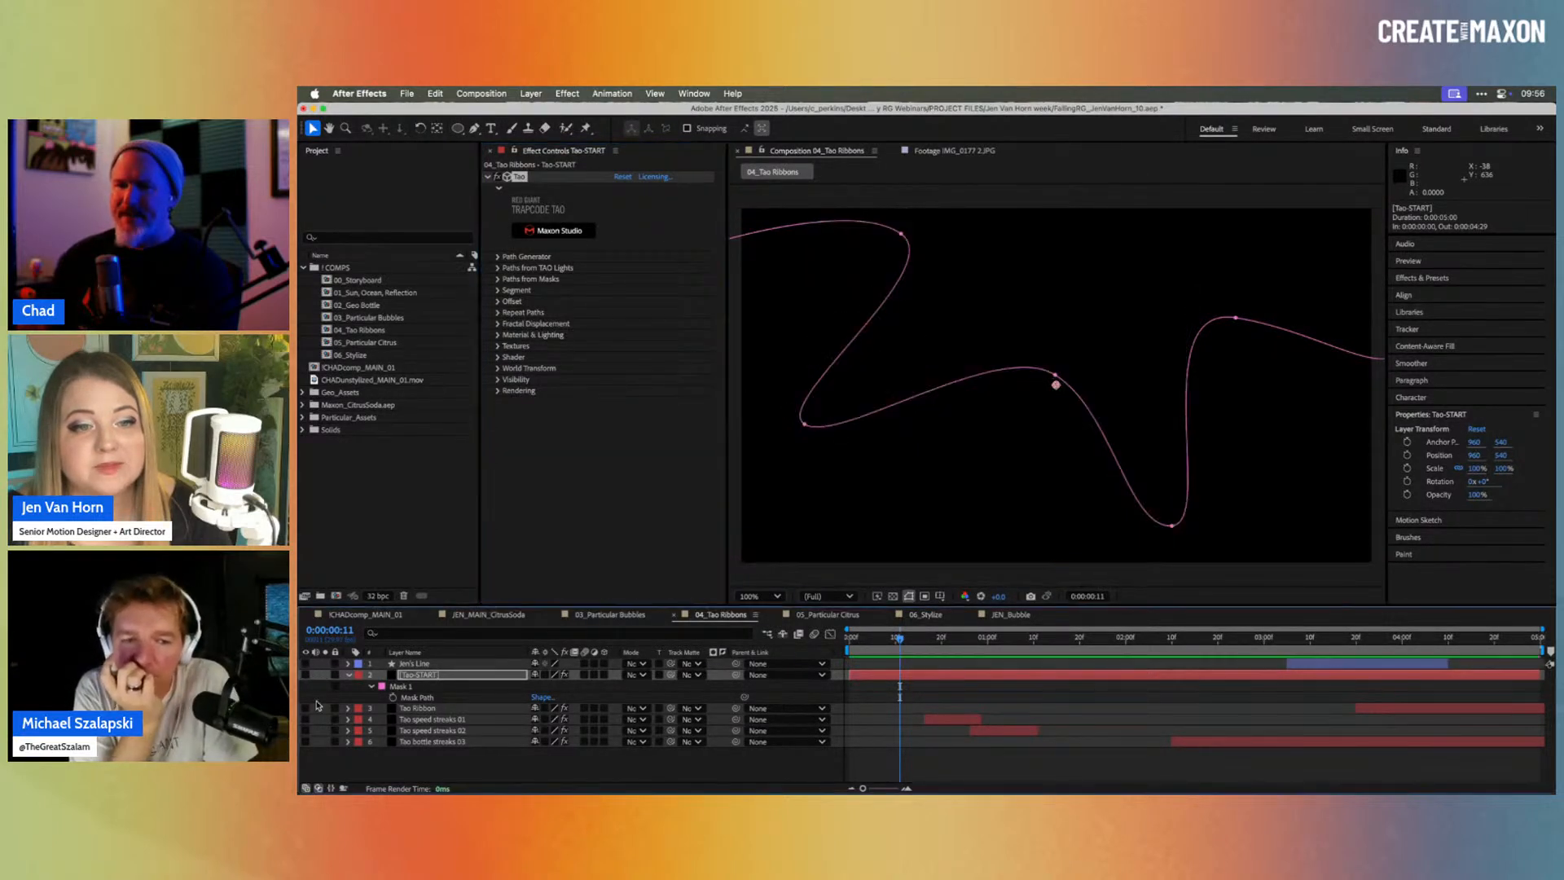
drag(305, 723, 305, 741)
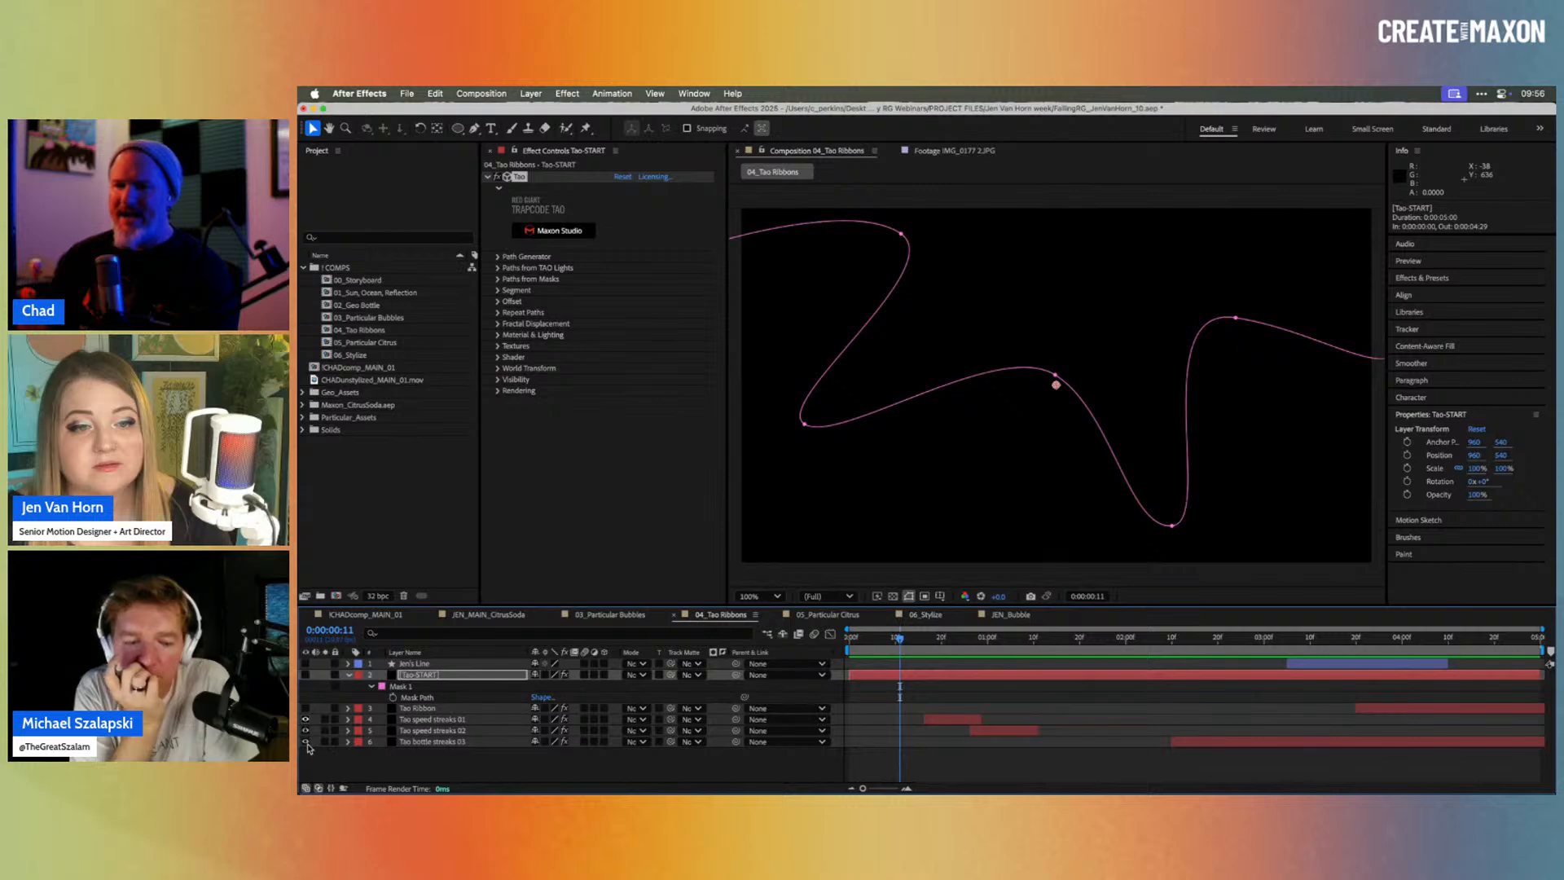
Step: Preview the speed streaks from 0:00:00:14 and the bottle streaks from 0:00:02:11
click(907, 639)
mouse_move(907, 639)
mouse_down()
mouse_move(1043, 652)
mouse_move(920, 651)
mouse_up()
key(space)
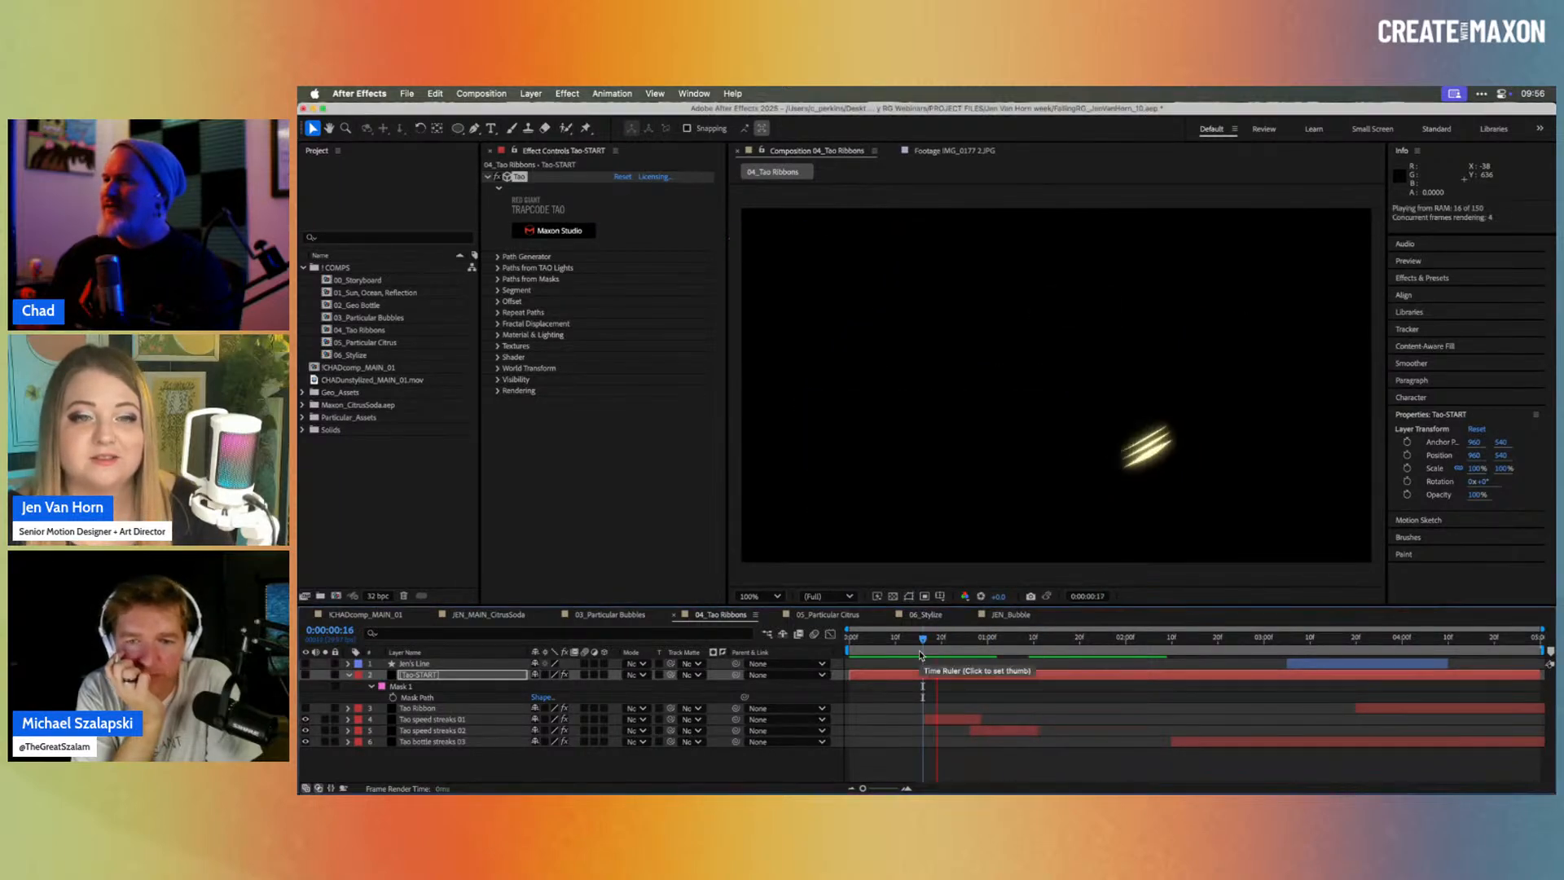
drag(926, 649, 915, 644)
key(space)
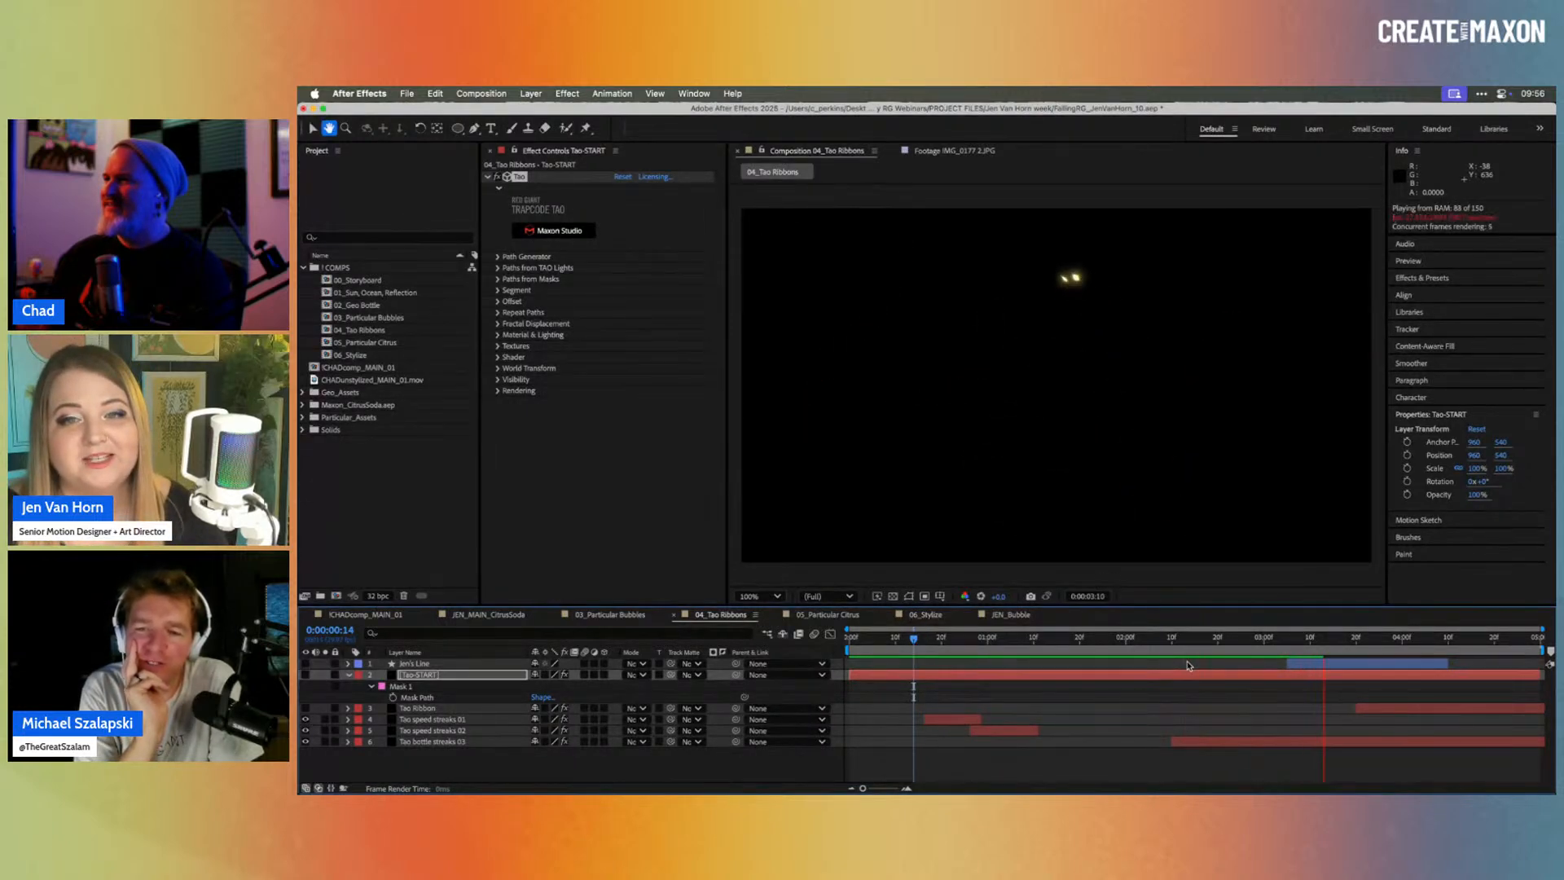
key(space)
mouse_move(1176, 643)
mouse_down()
mouse_move(1236, 642)
mouse_move(1175, 642)
mouse_up()
key(space)
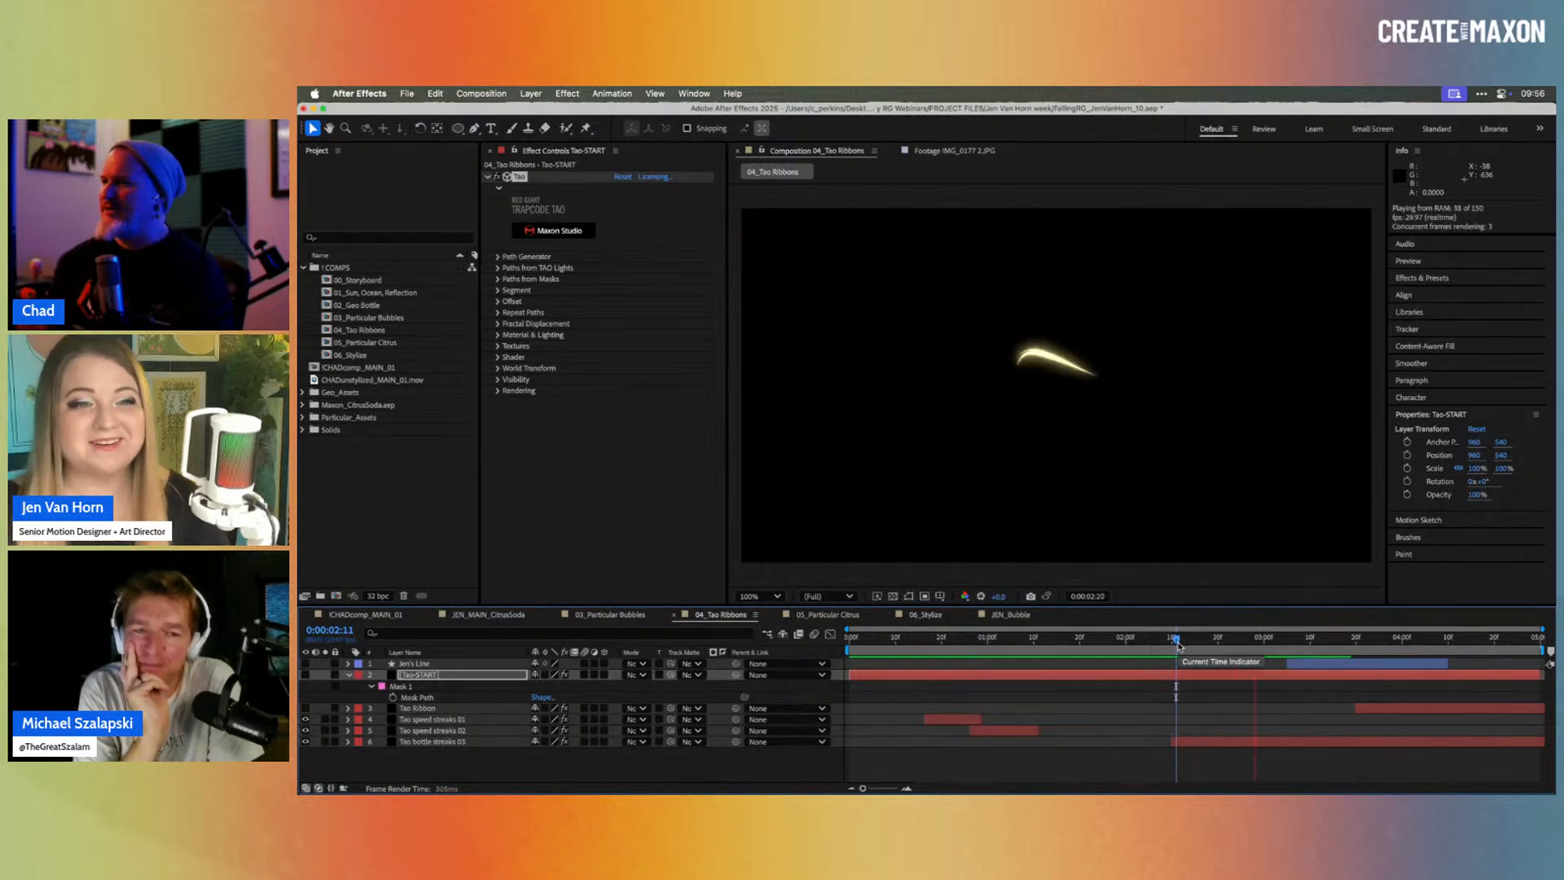
key(space)
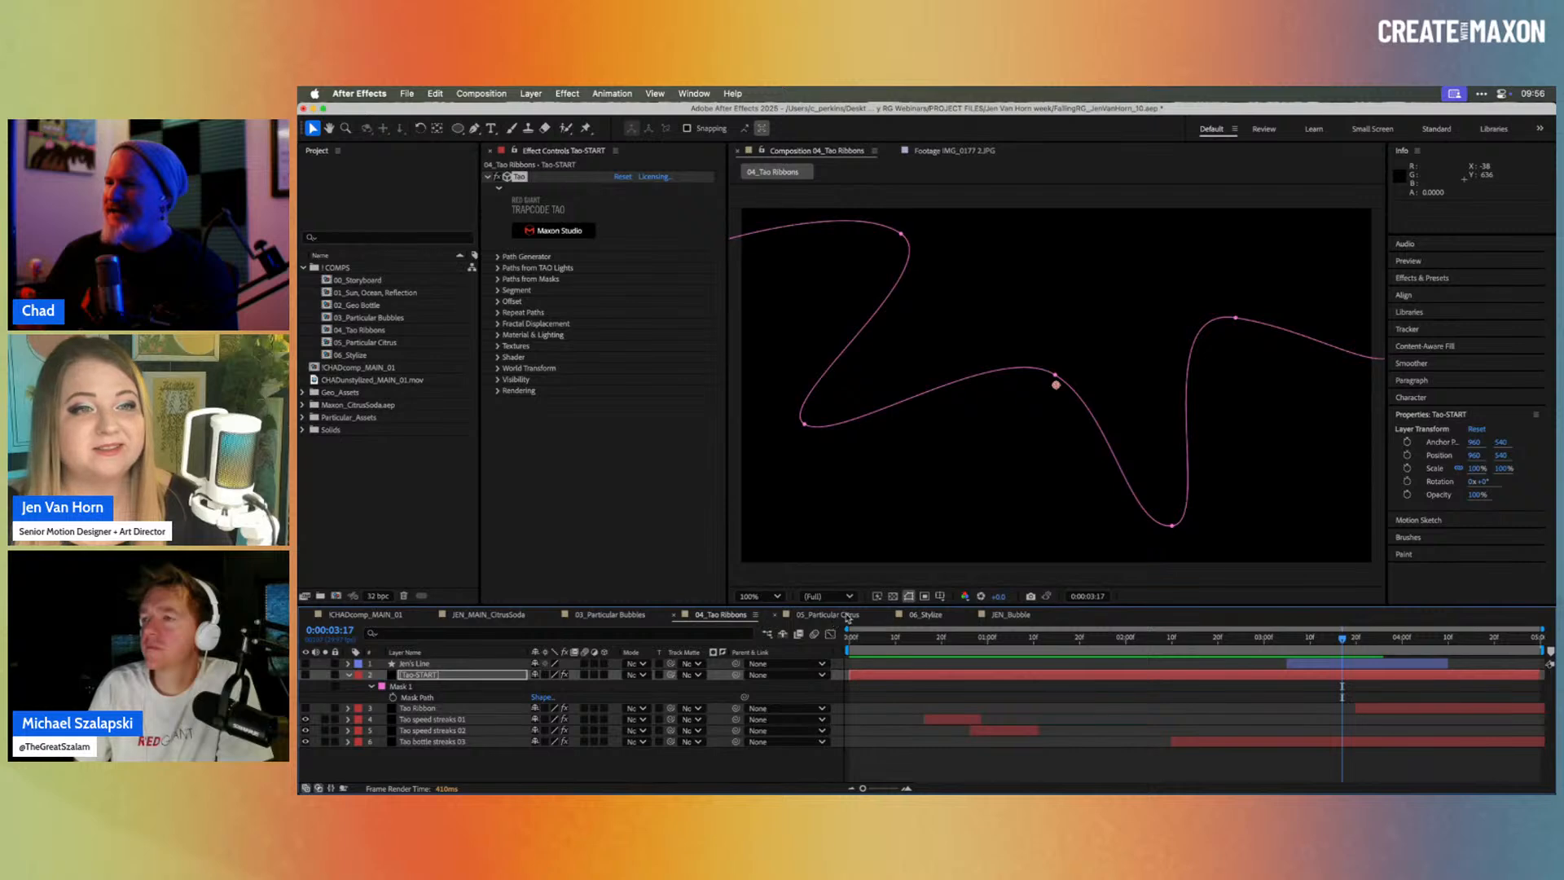
Step: Preview the 06_Stylize composition, and return to 04_Tao Ribbons at 0:00:02:26 to examine the bottle streak
click(916, 618)
drag(963, 638, 1129, 632)
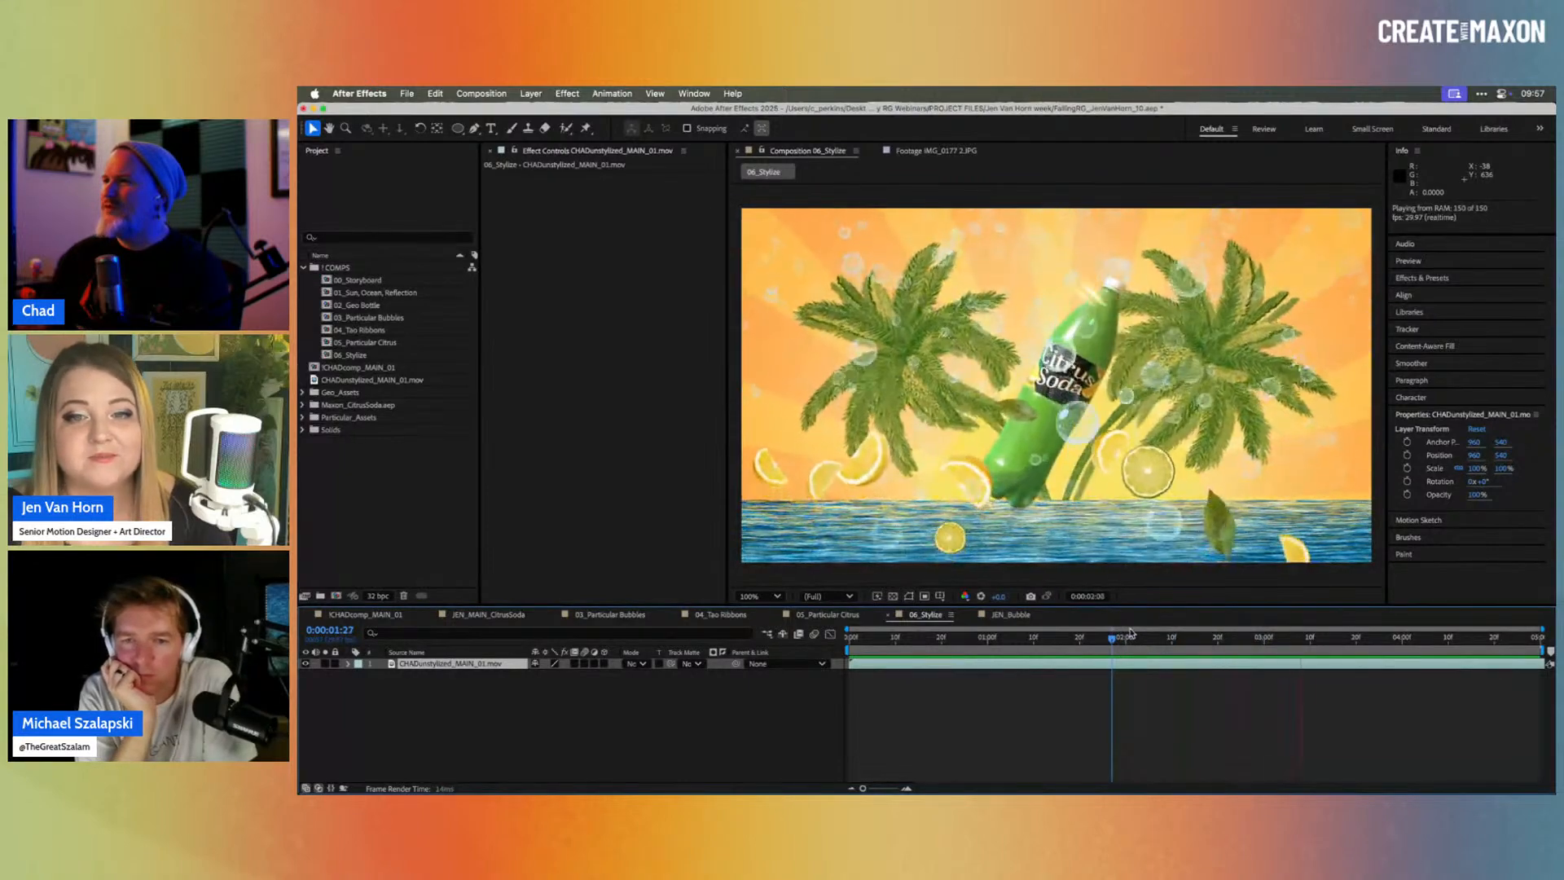
key(space)
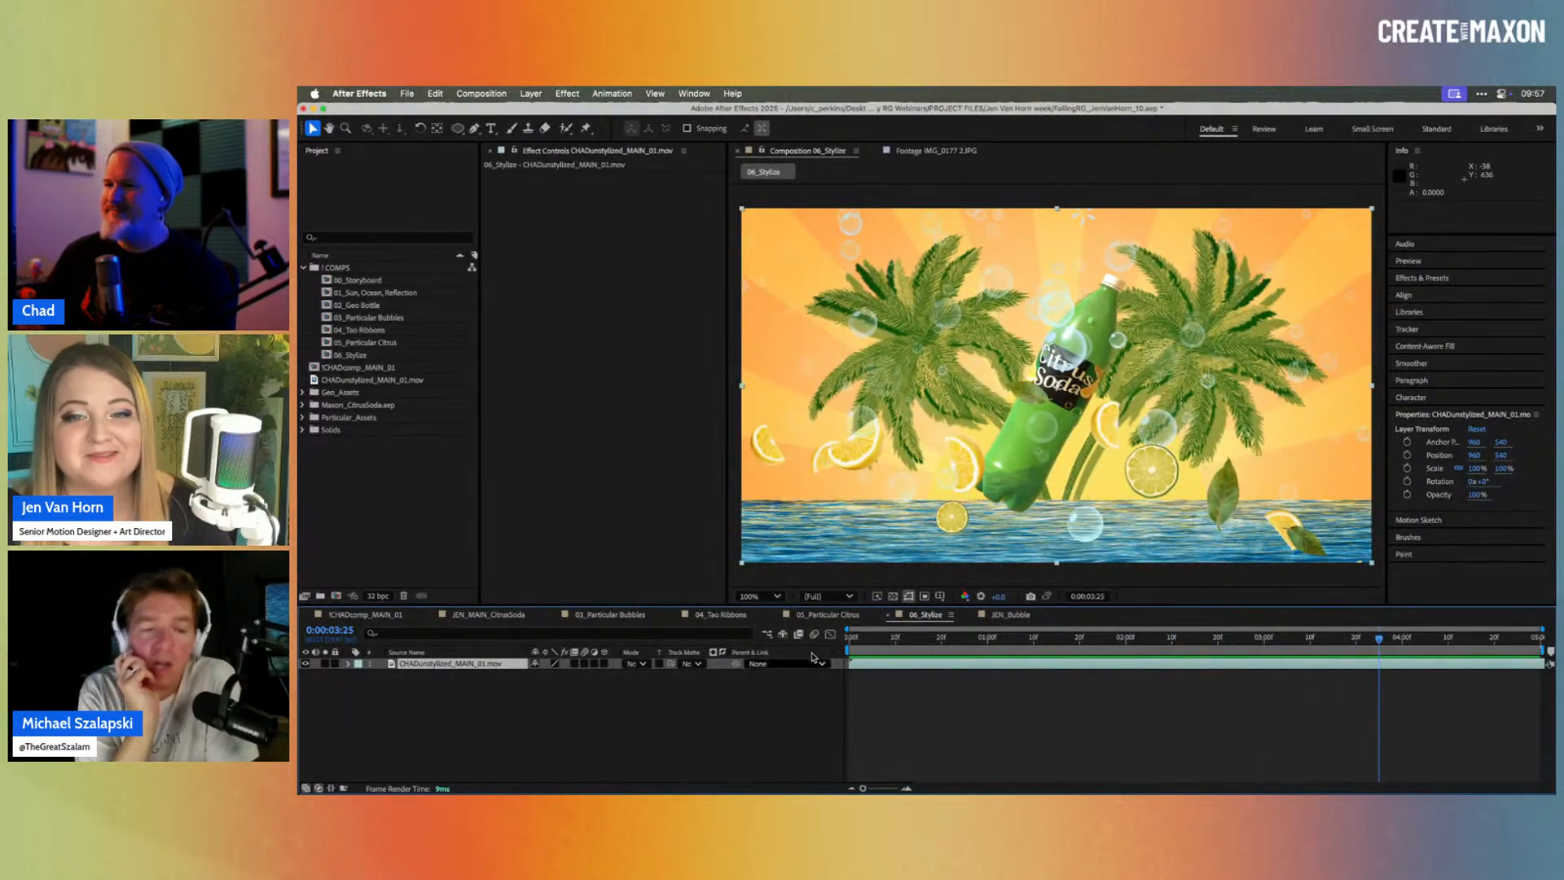
click(722, 615)
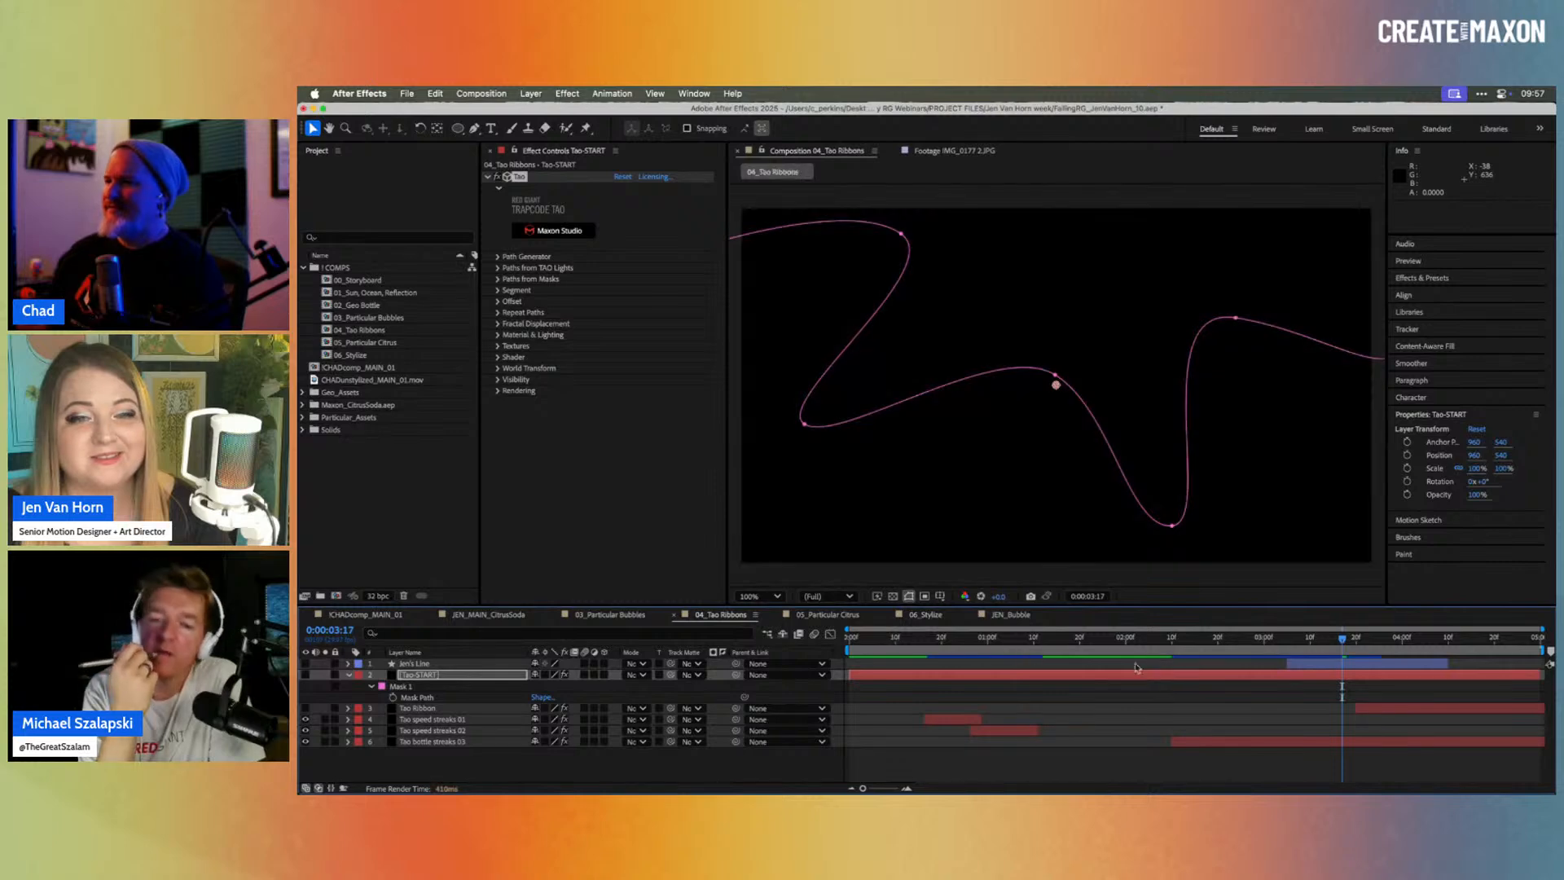
mouse_move(1162, 649)
mouse_down()
mouse_move(1125, 649)
mouse_move(1245, 643)
mouse_up()
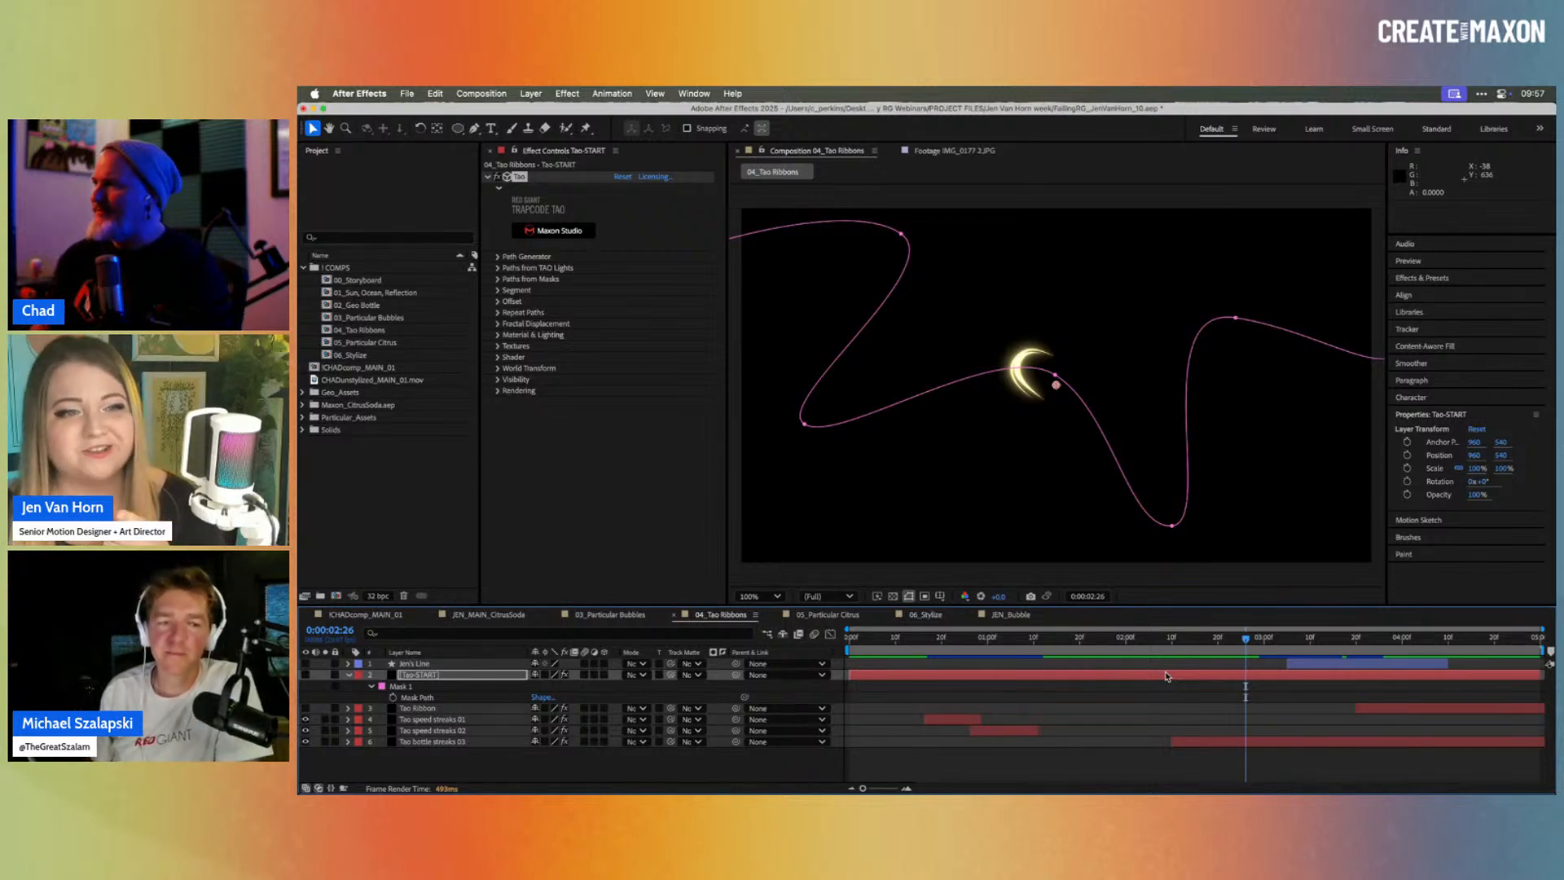
Step: In the JEN_MAIN_CitrusSoda composition, solo the PalmTrees and PalmTrees_pngSeq layers and preview them from 0:00:01:18
click(474, 615)
drag(1075, 643, 1139, 639)
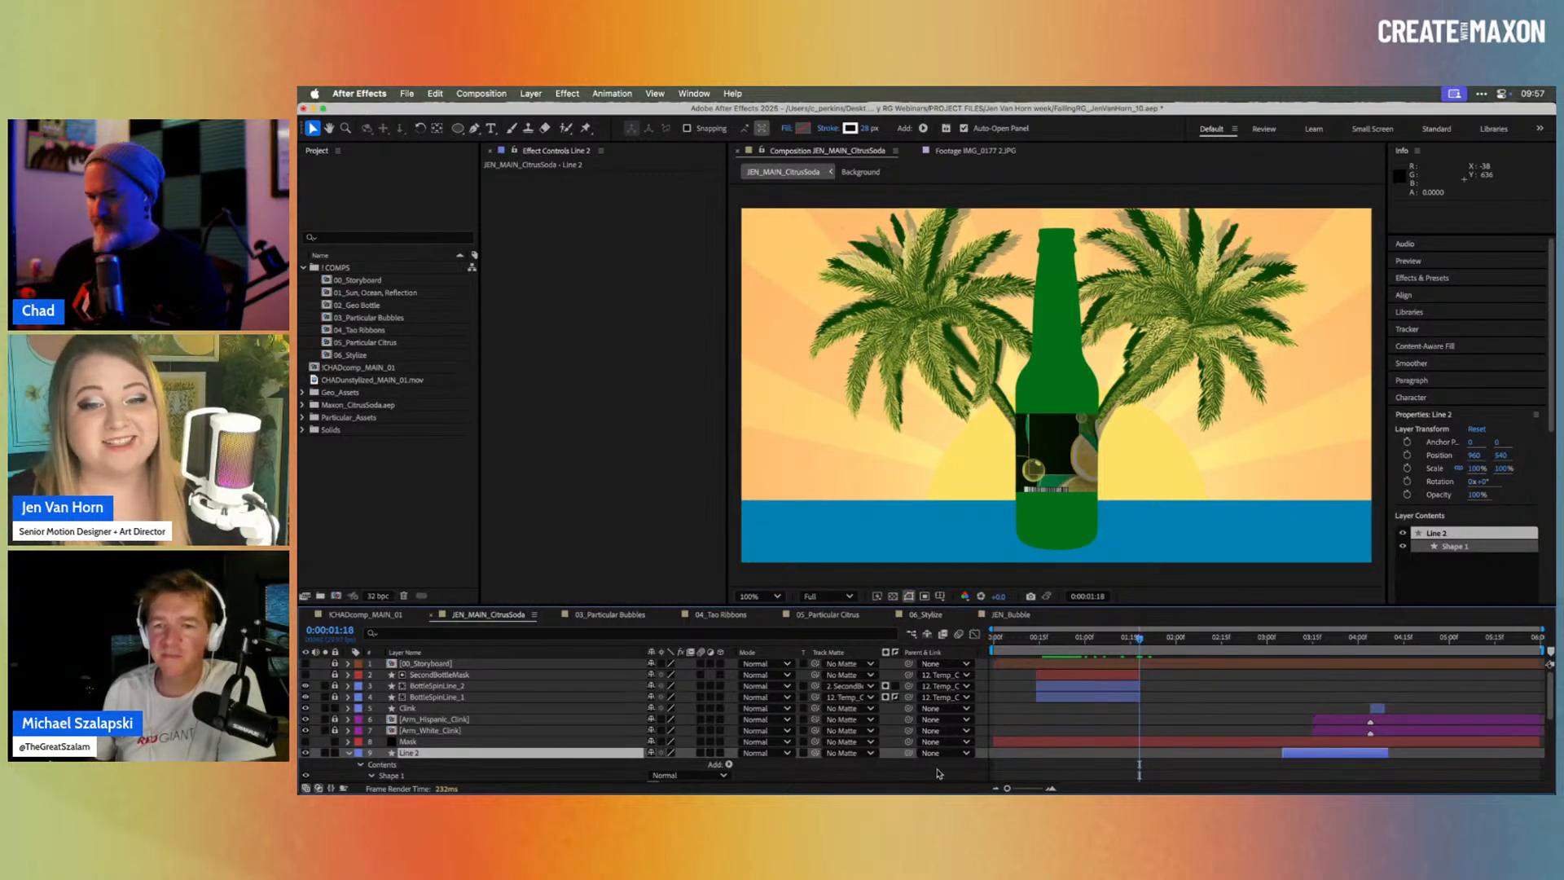
click(351, 754)
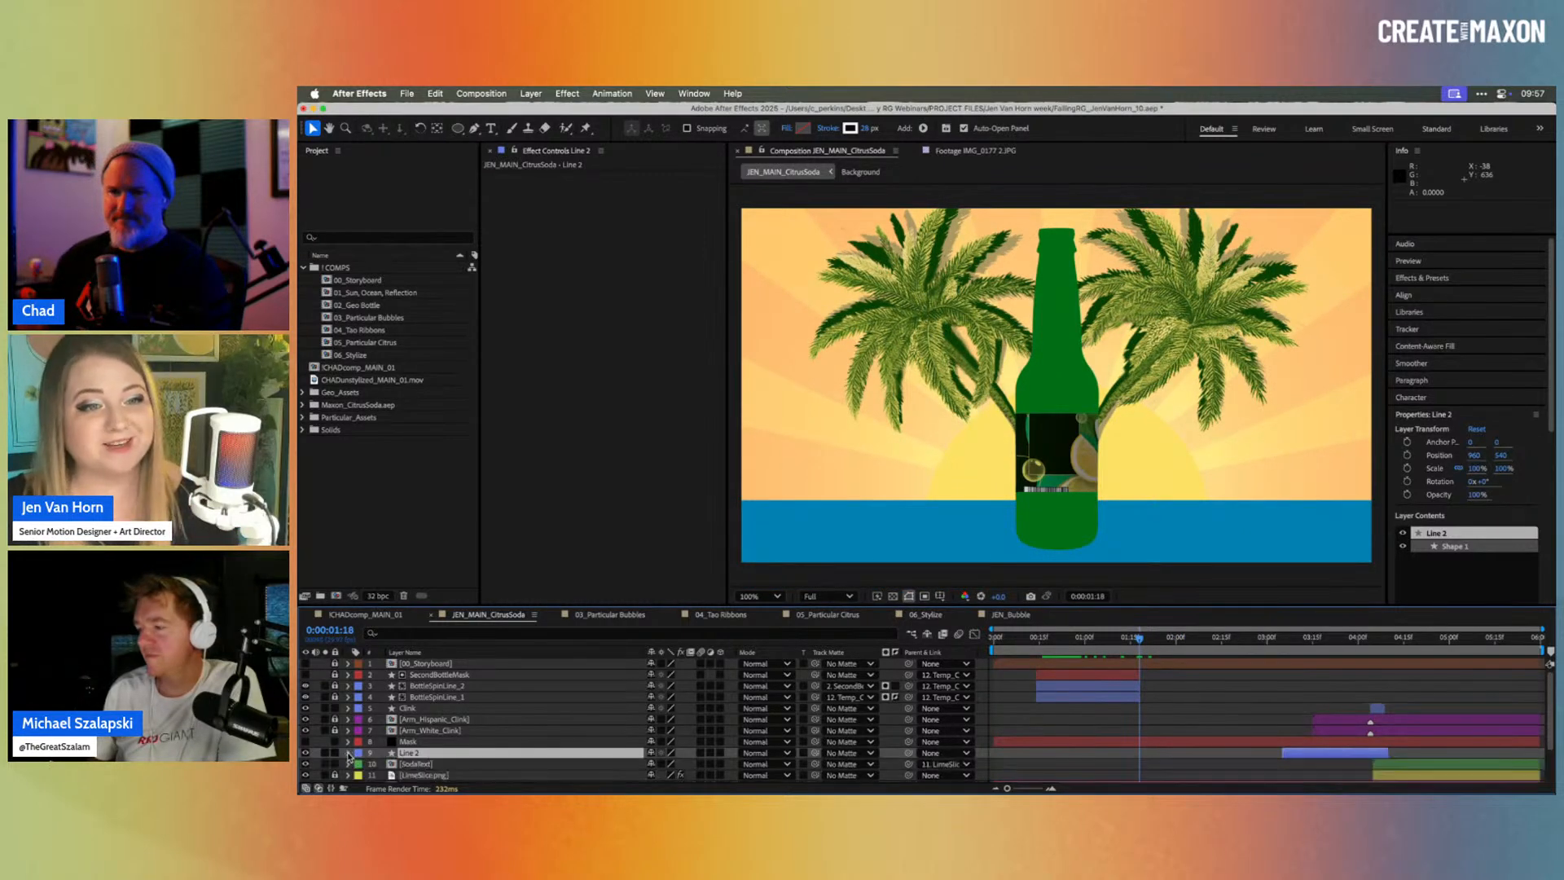
scroll(368, 757, down, 2)
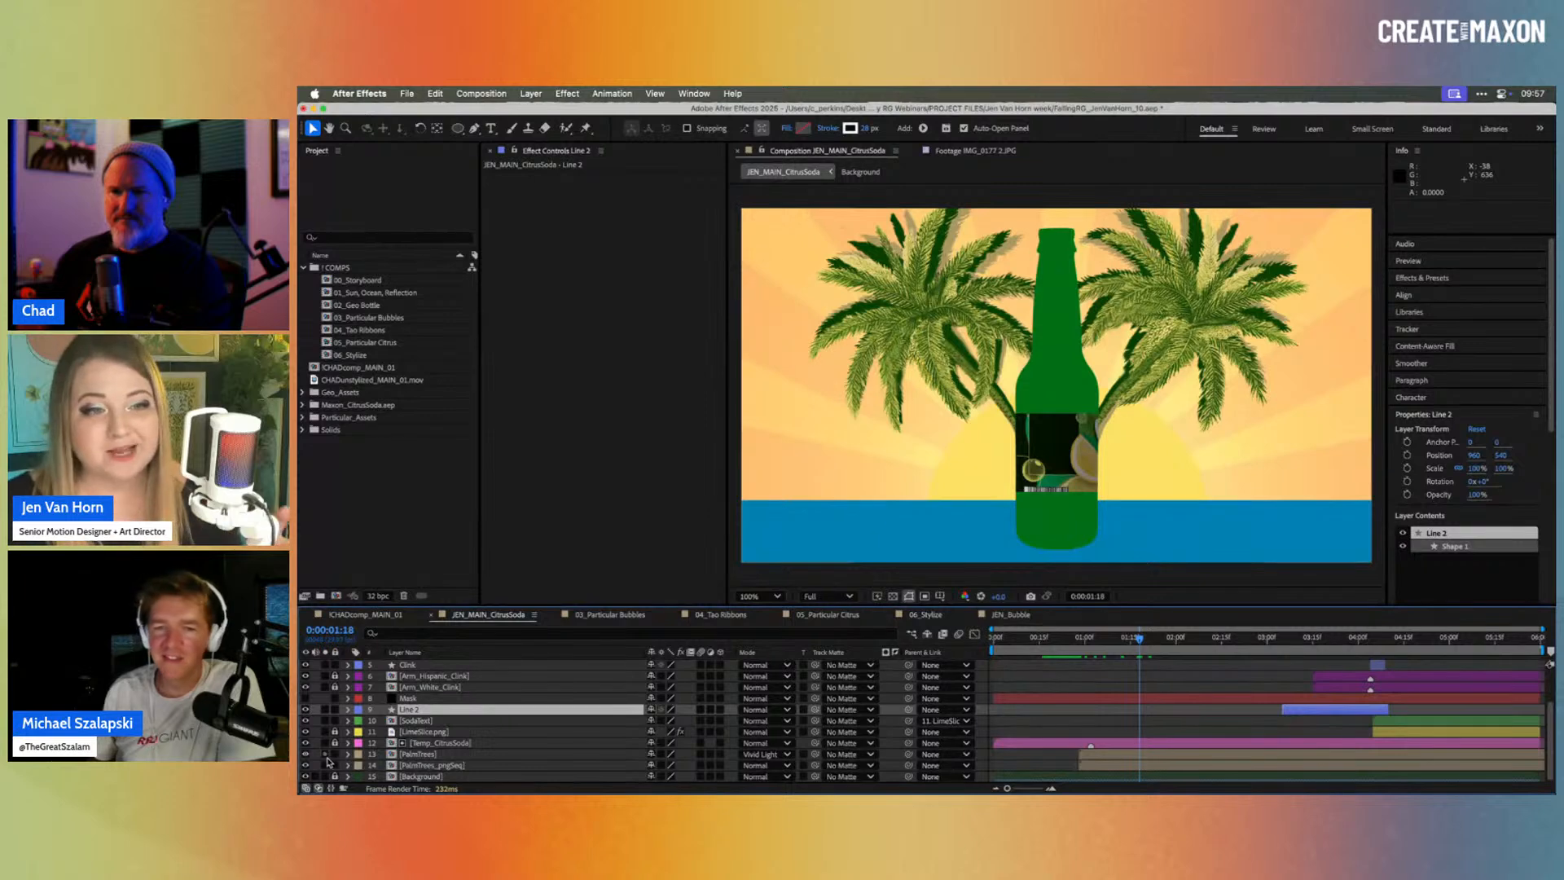
drag(325, 755, 324, 765)
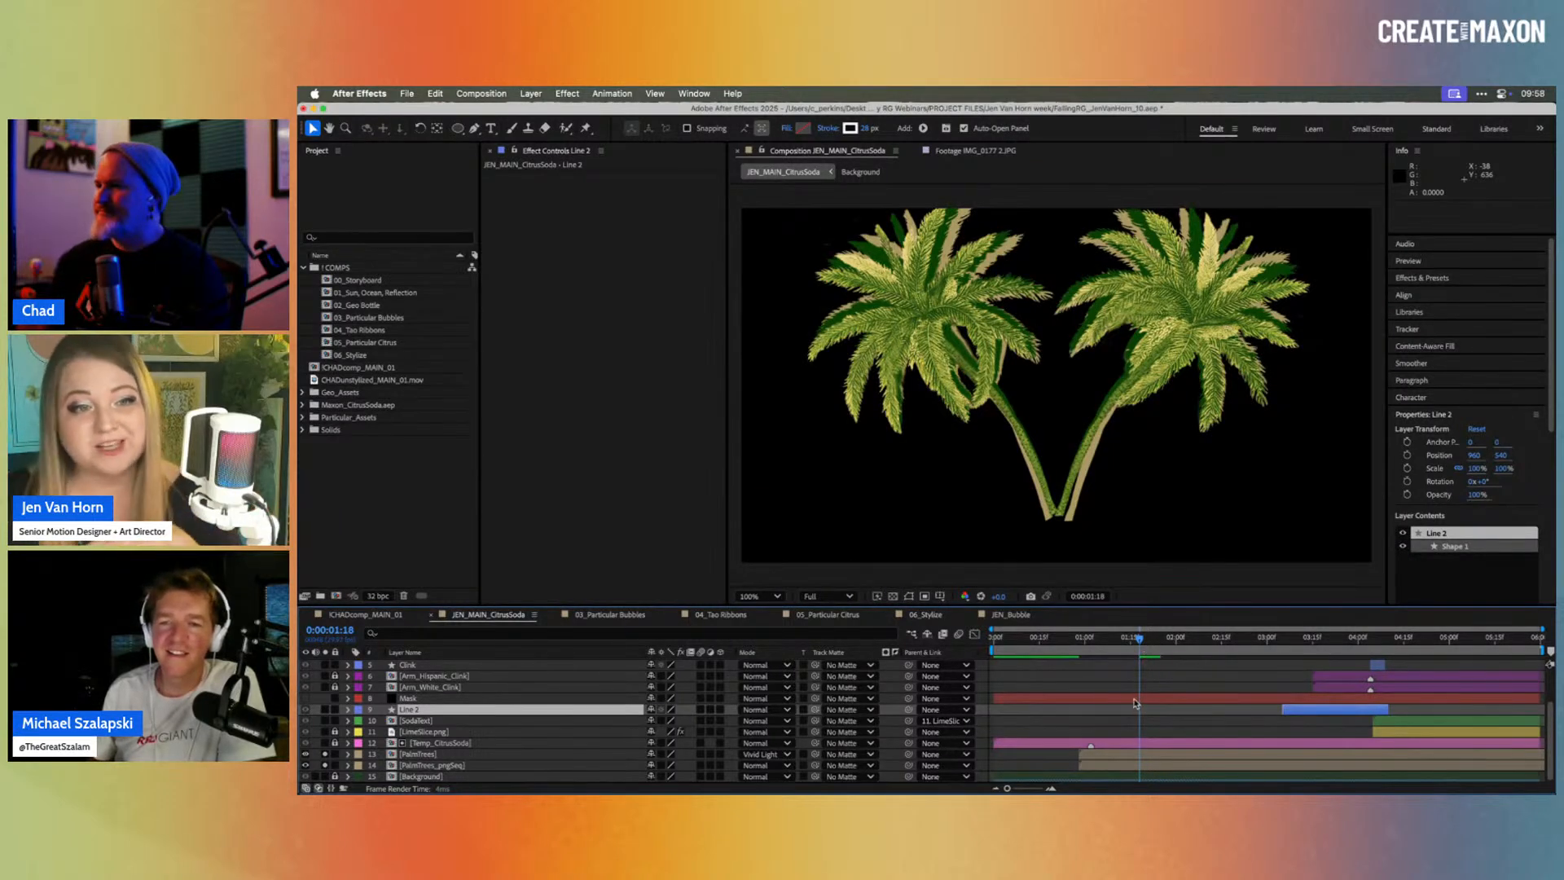
key(space)
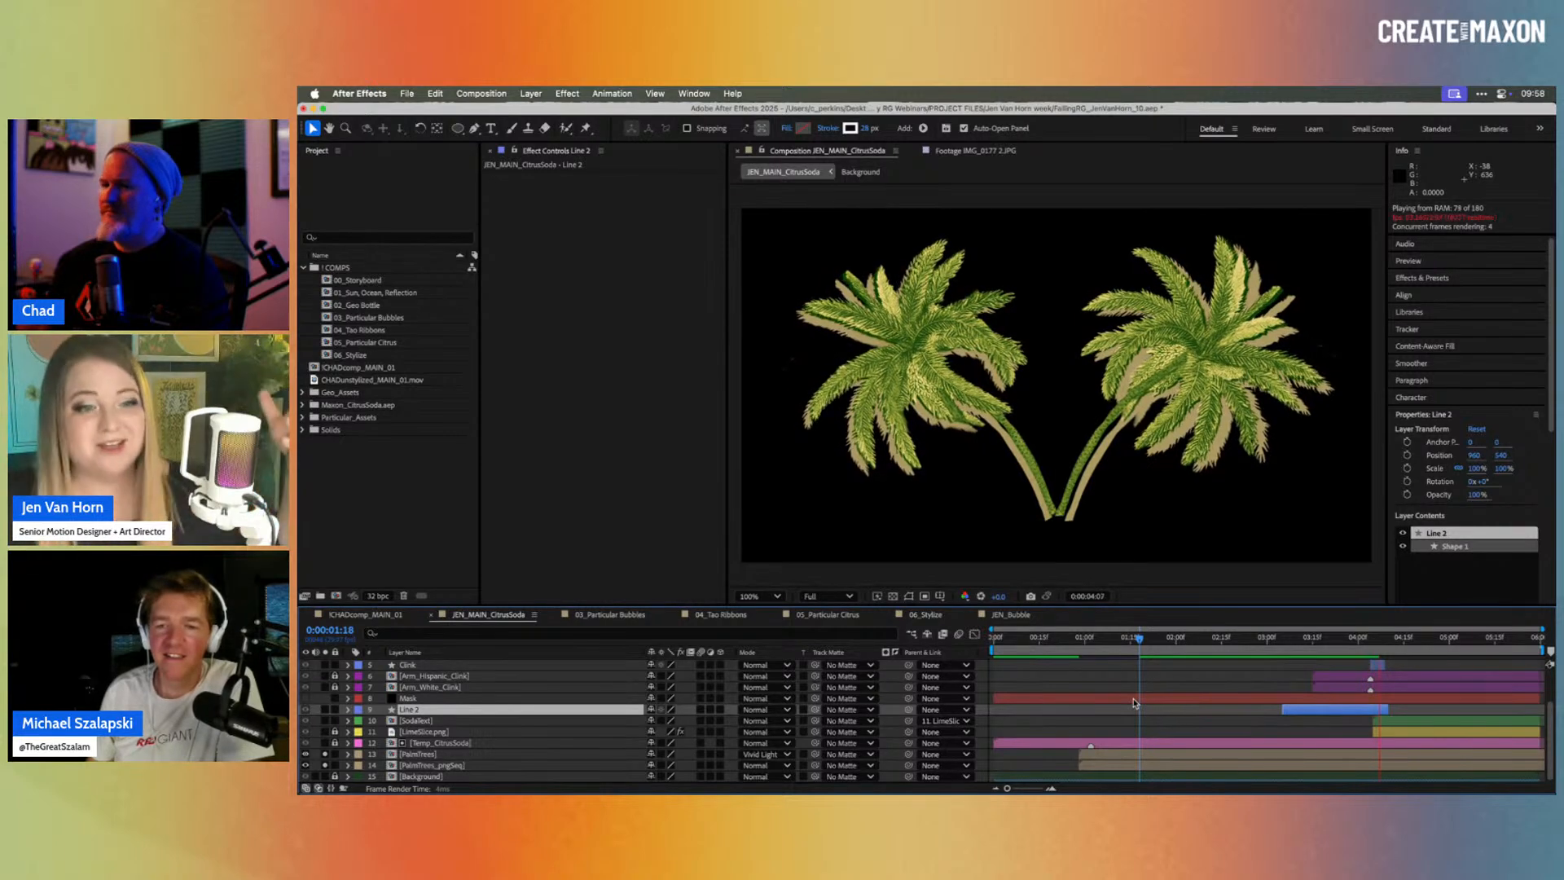
Step: Start the work area at the PalmTrees layer's in point, preview the palm tree animation, and park at 0:00:02:00
click(1122, 755)
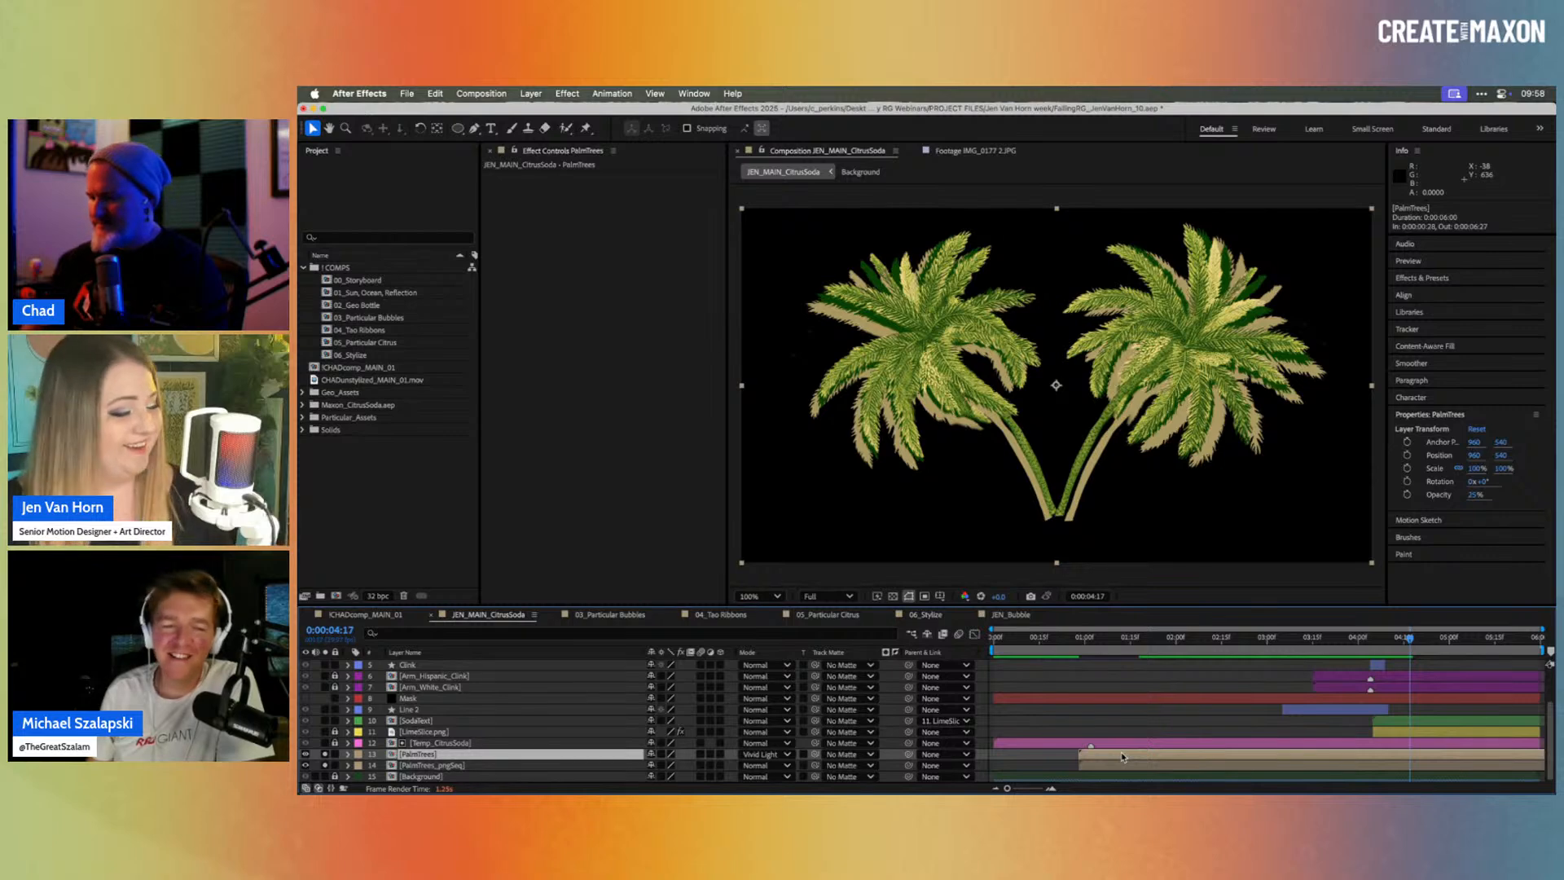
key(i)
key(b)
key(o)
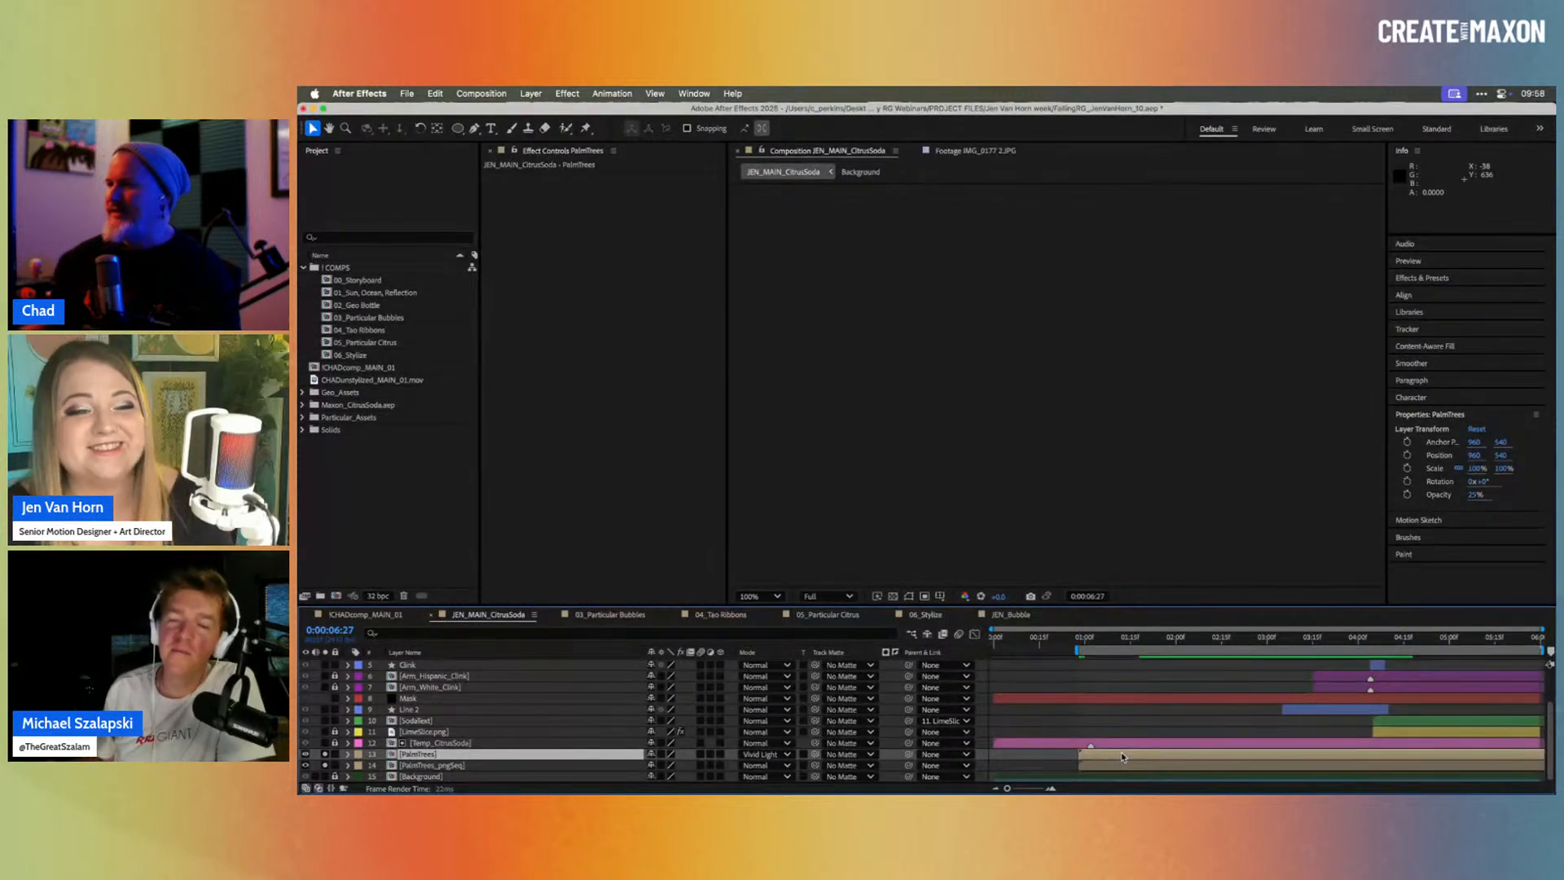
key(space)
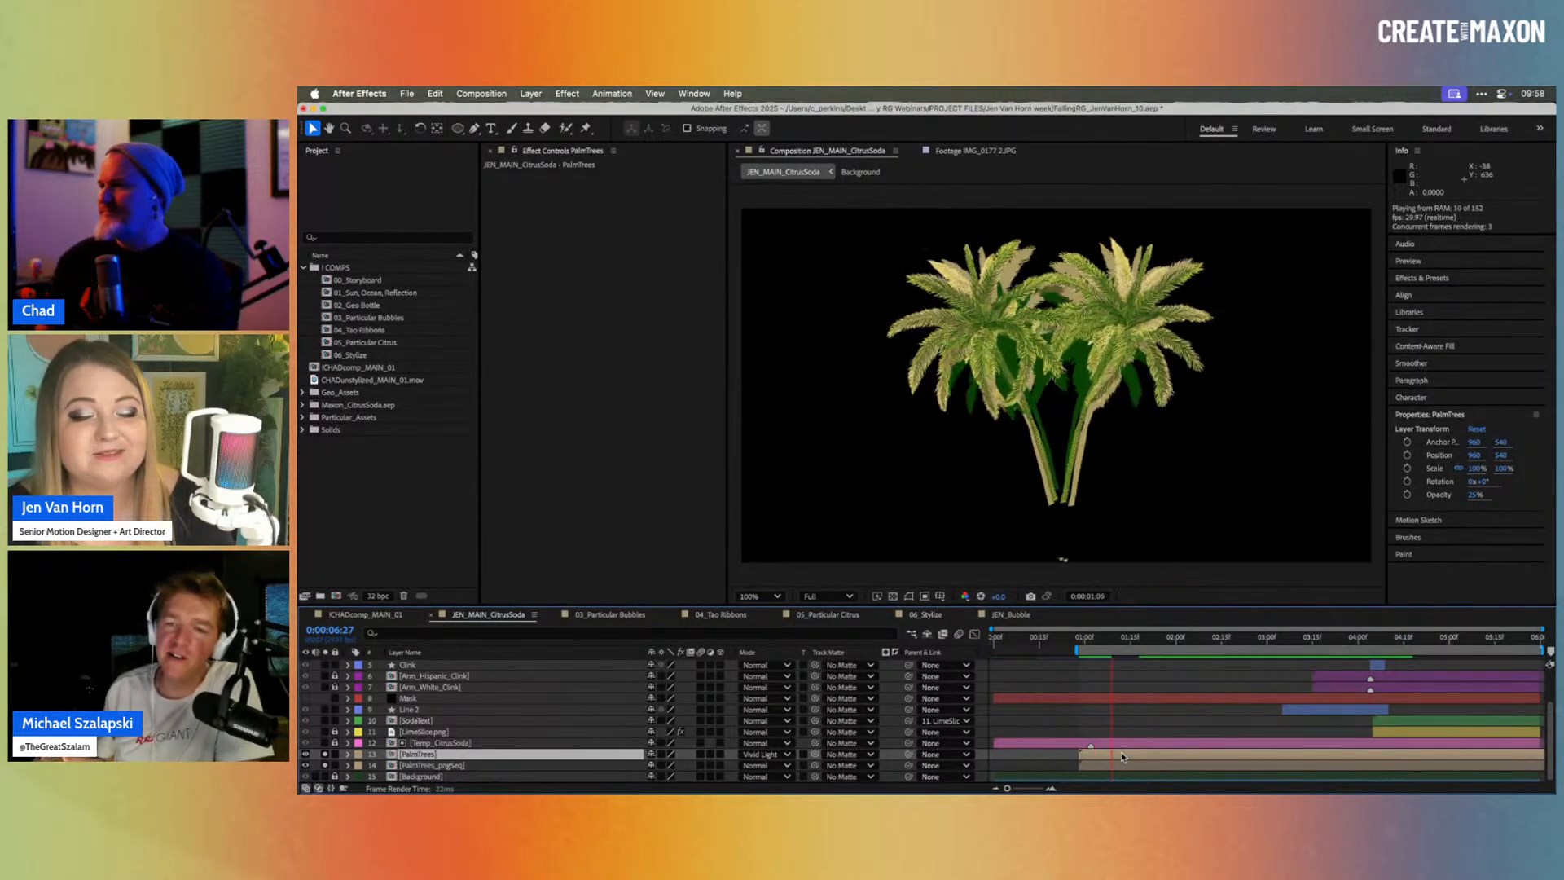
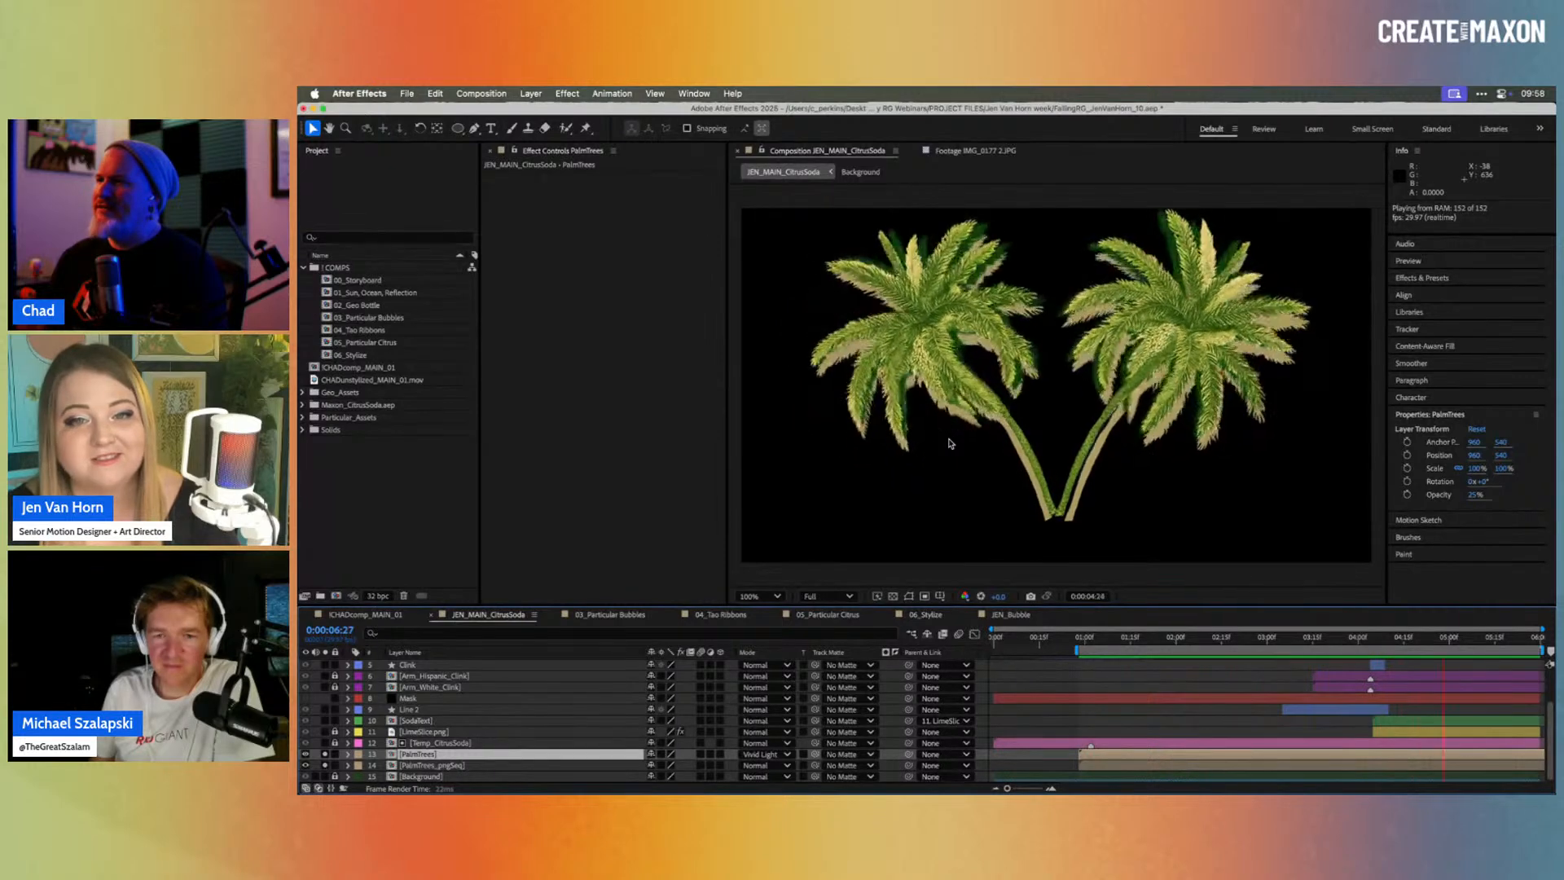
key(space)
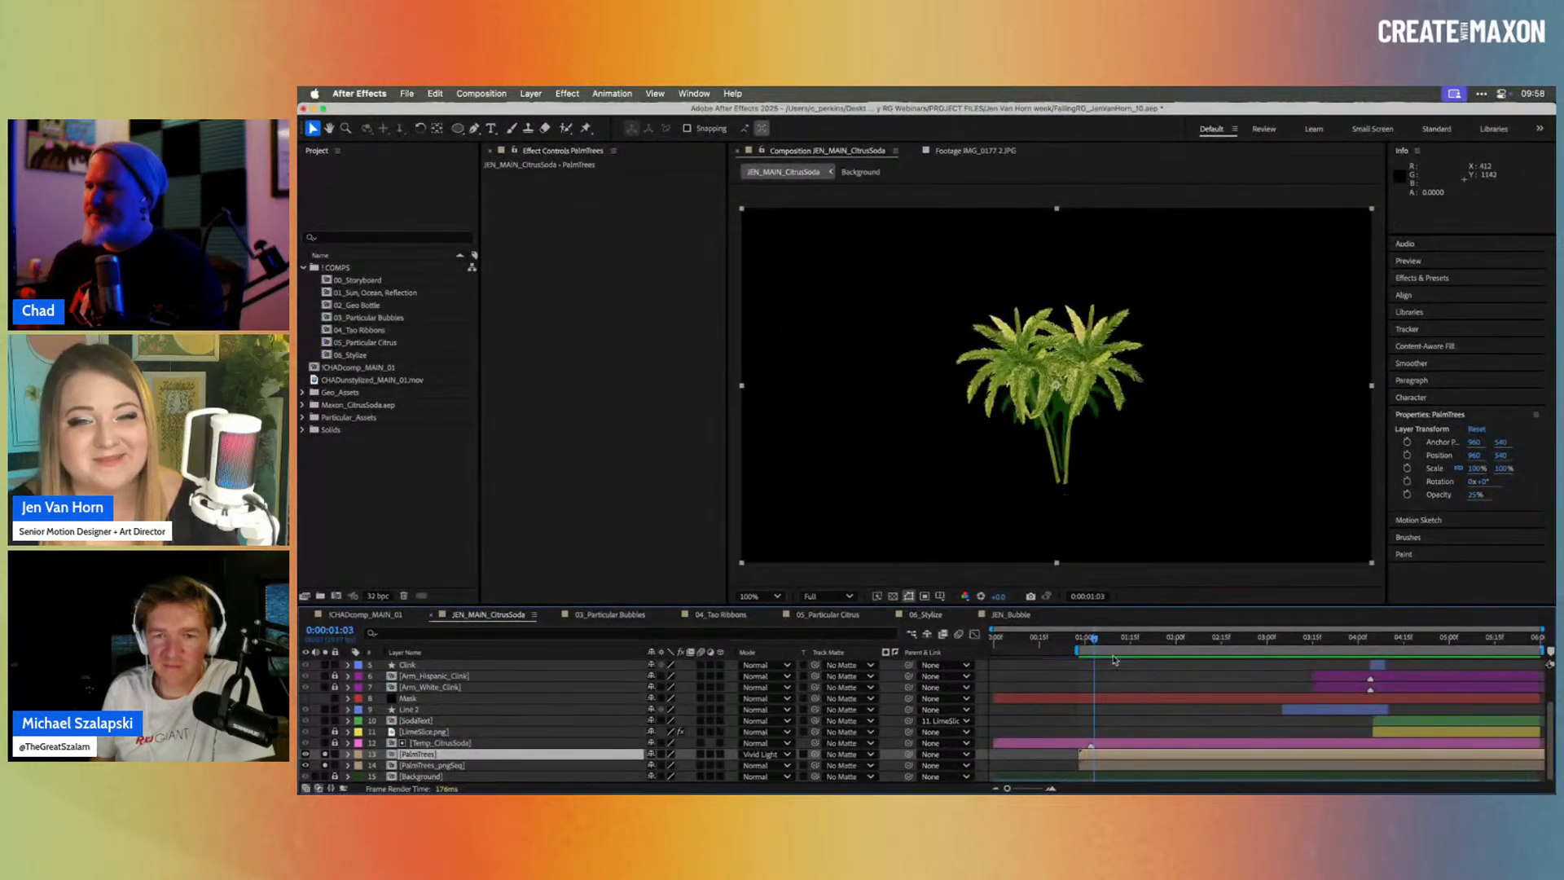
drag(1135, 641, 1176, 641)
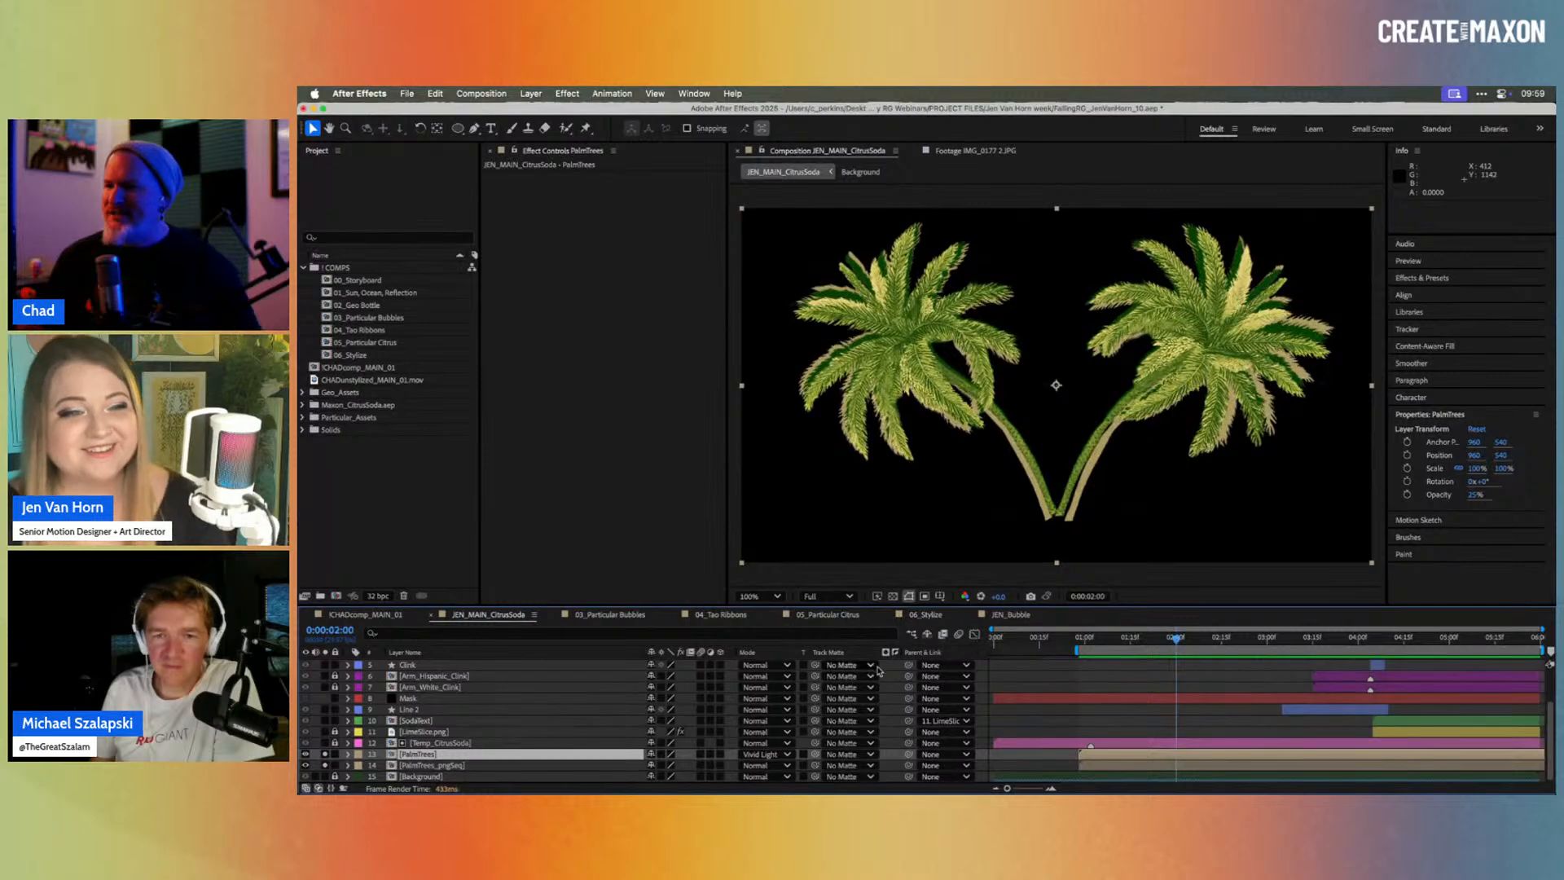
Step: In the 05_Particular Citrus composition at 0:00:00:10, hide the Particular-START layer and show and select the Particular-FINAL layer
click(827, 615)
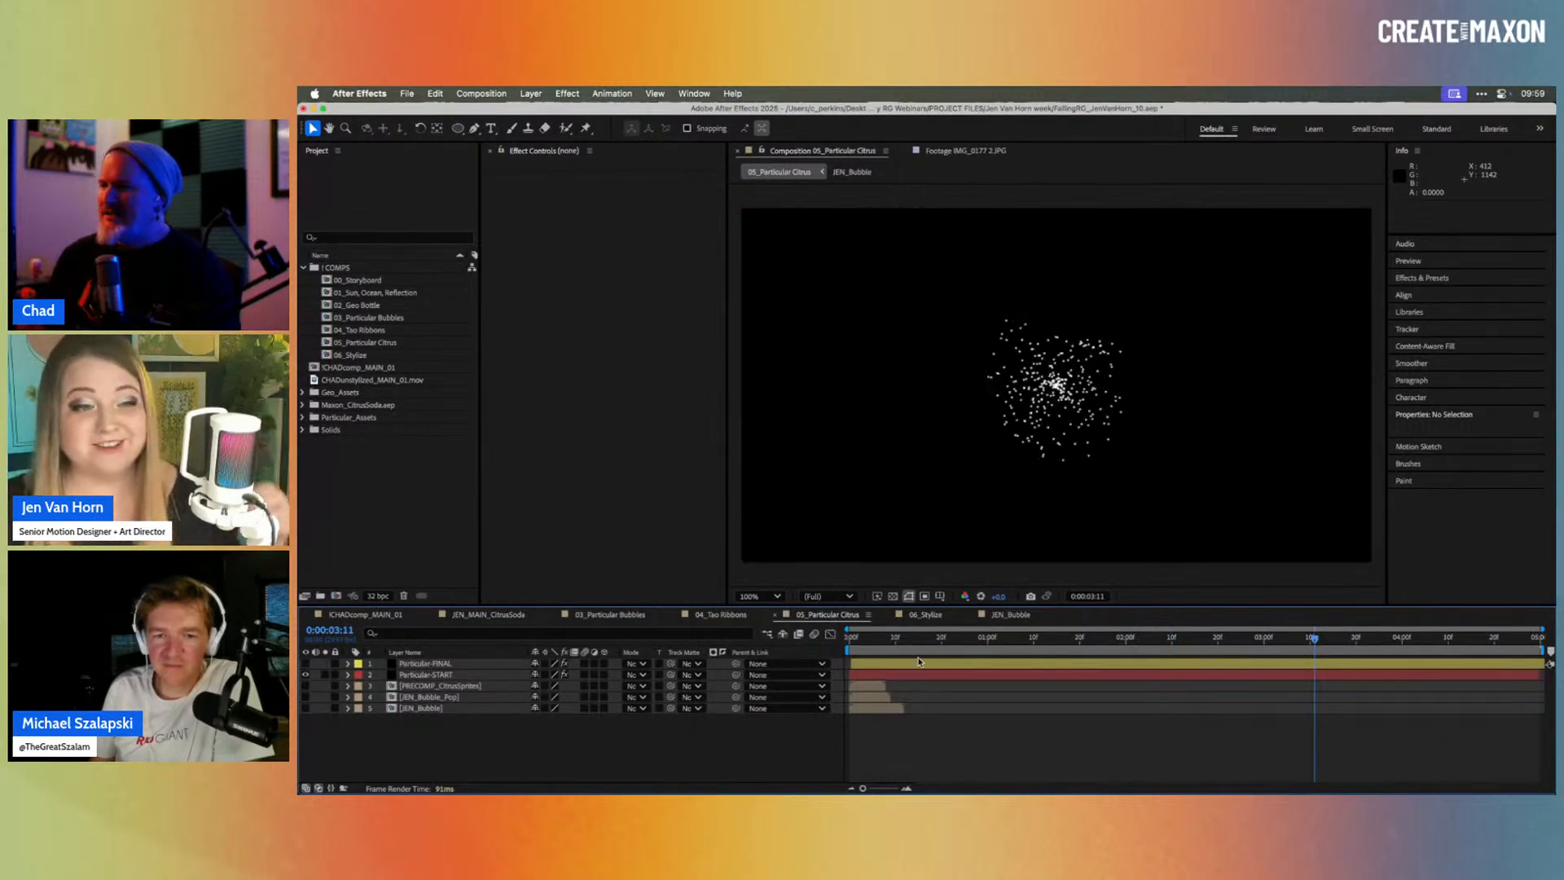
click(895, 640)
mouse_move(894, 640)
mouse_down()
mouse_move(851, 640)
mouse_move(894, 640)
mouse_up()
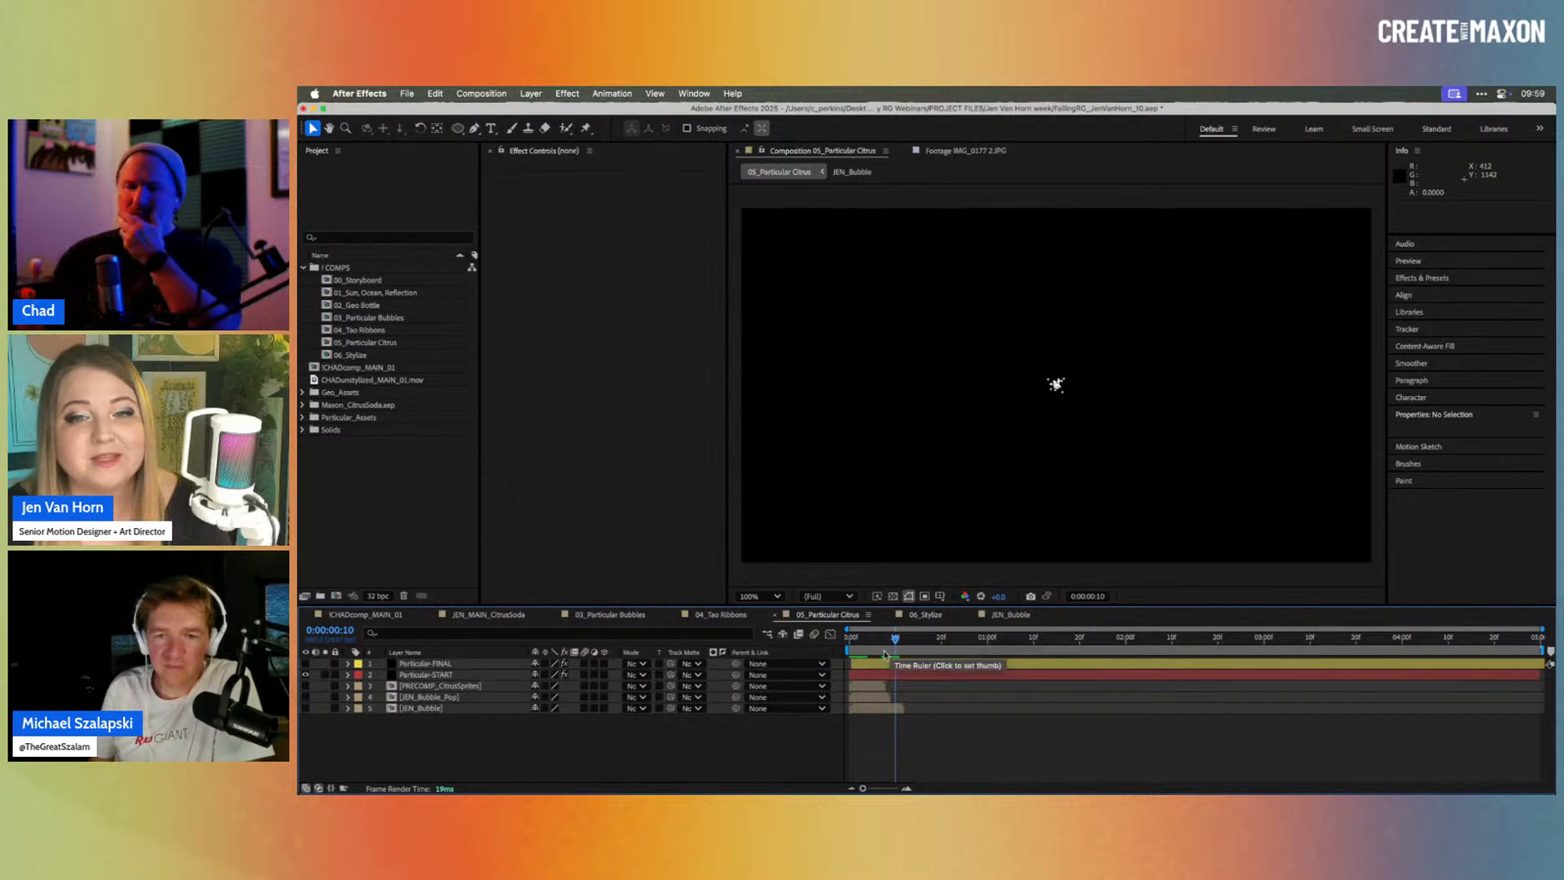
click(444, 675)
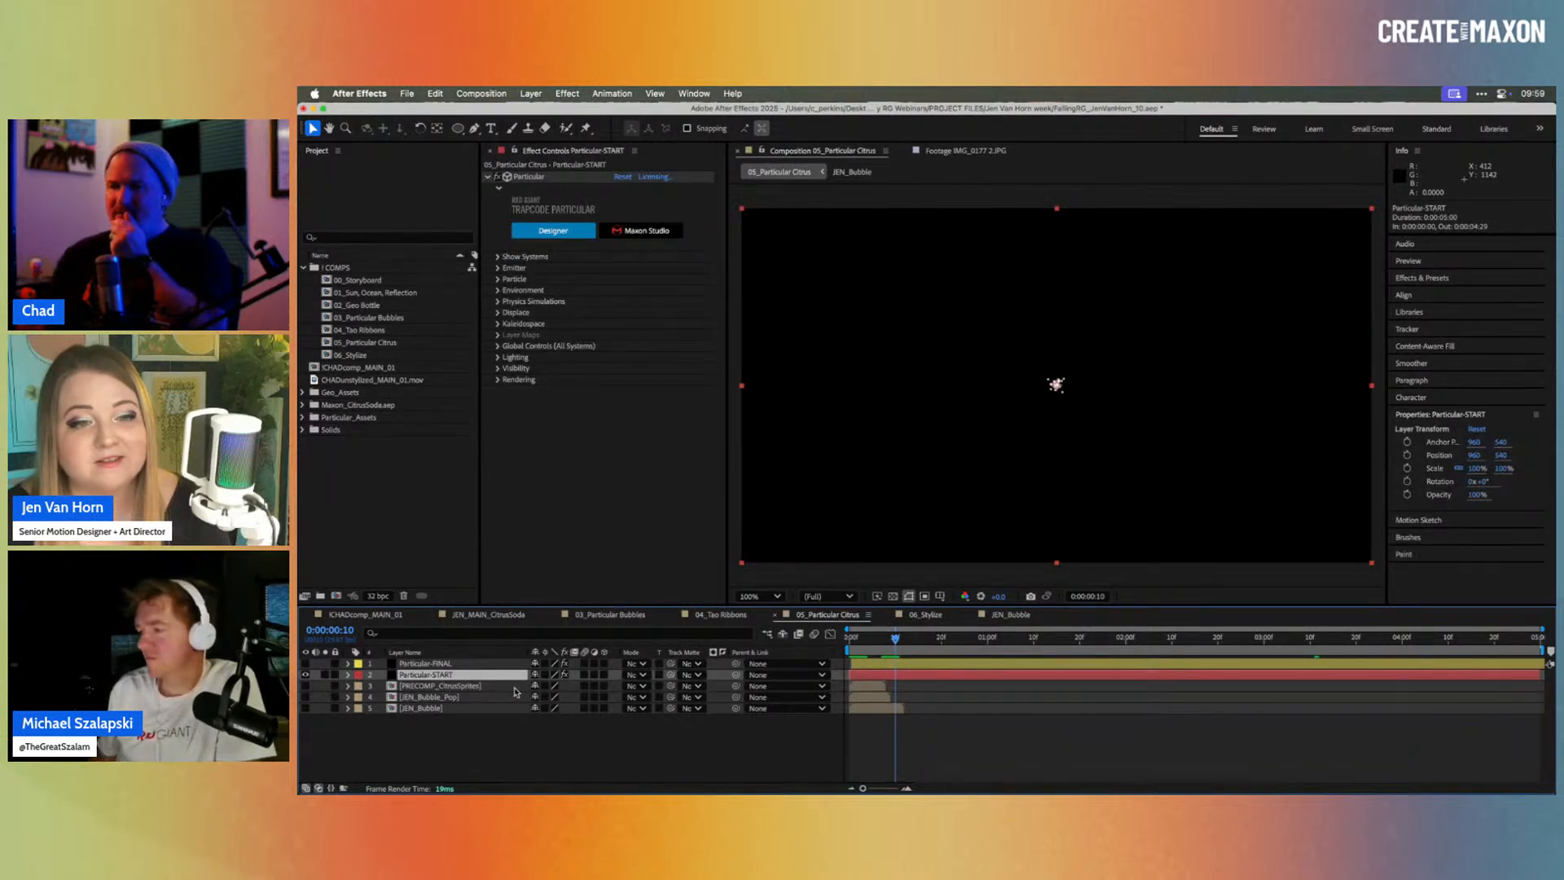
click(306, 674)
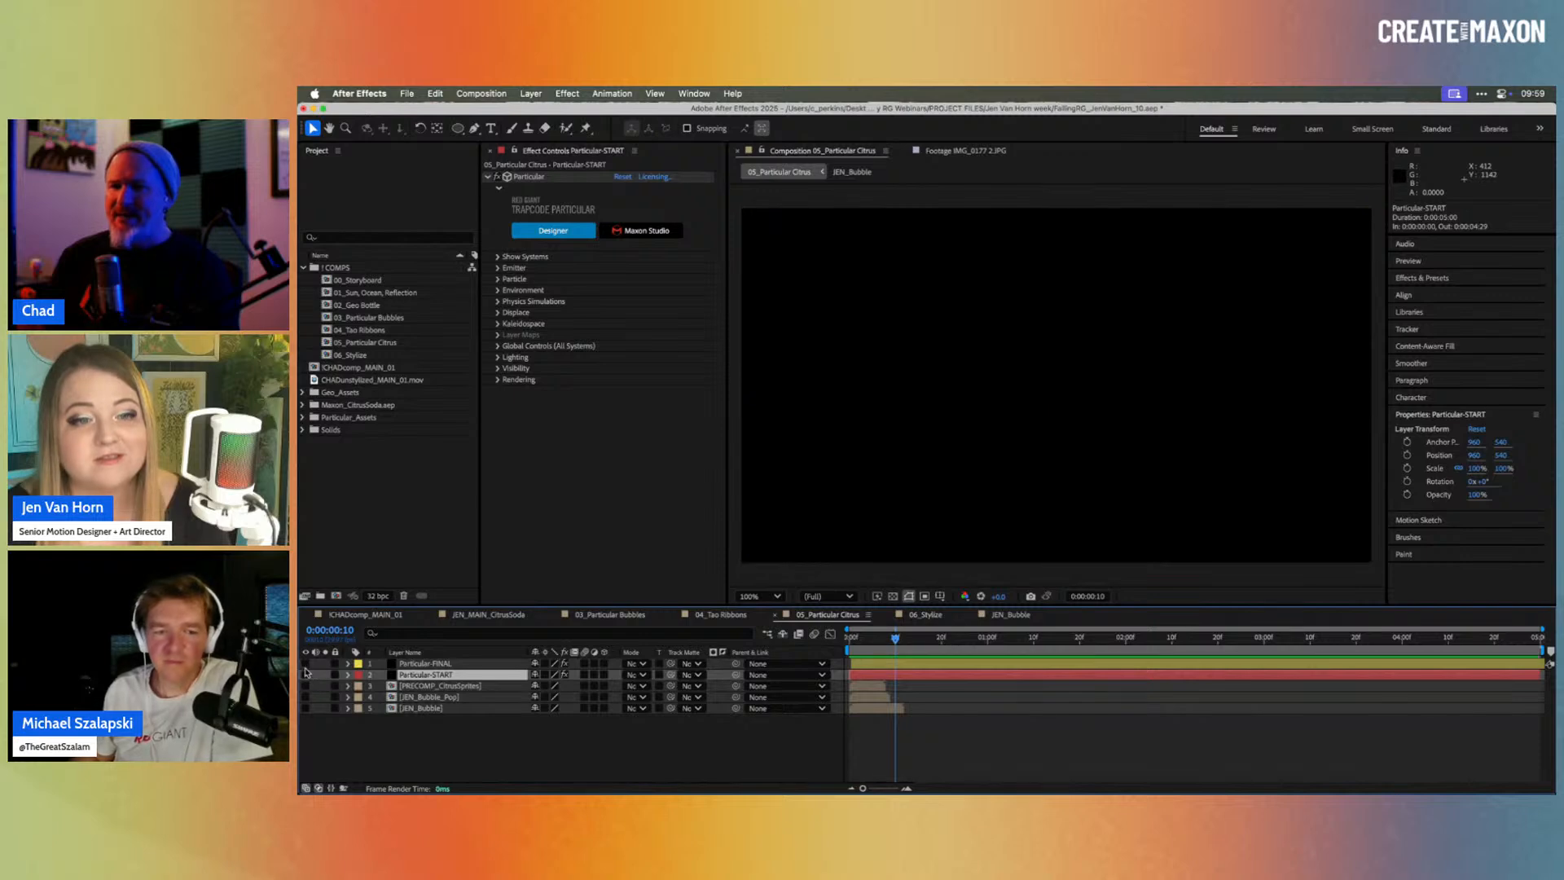
click(305, 664)
click(412, 663)
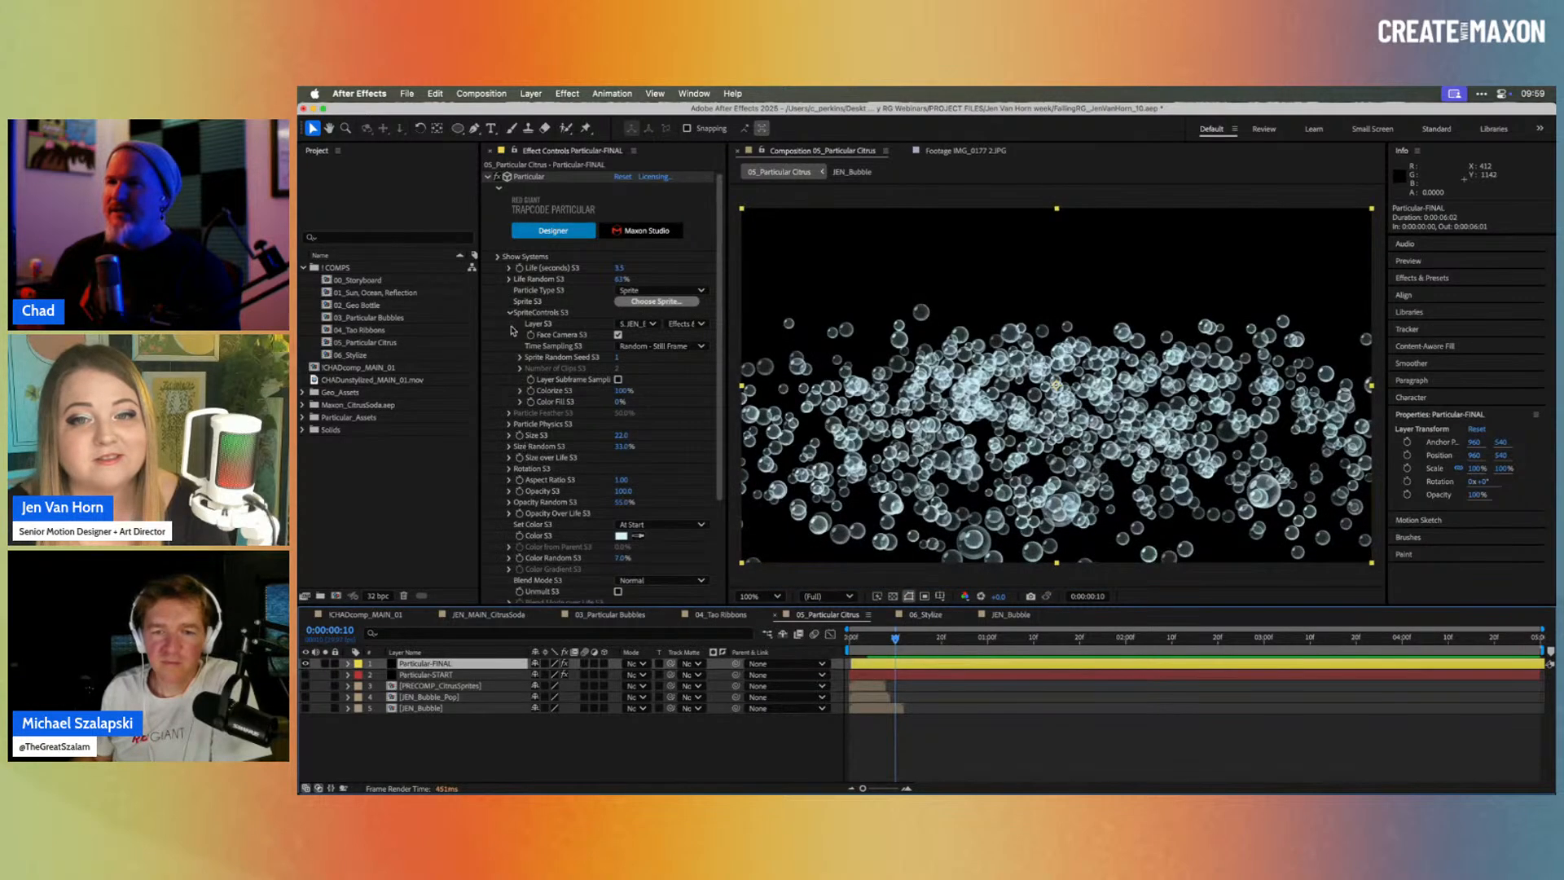
Step: Enable the Citrus particle system in Particular-FINAL and hide its three bubble systems
click(502, 257)
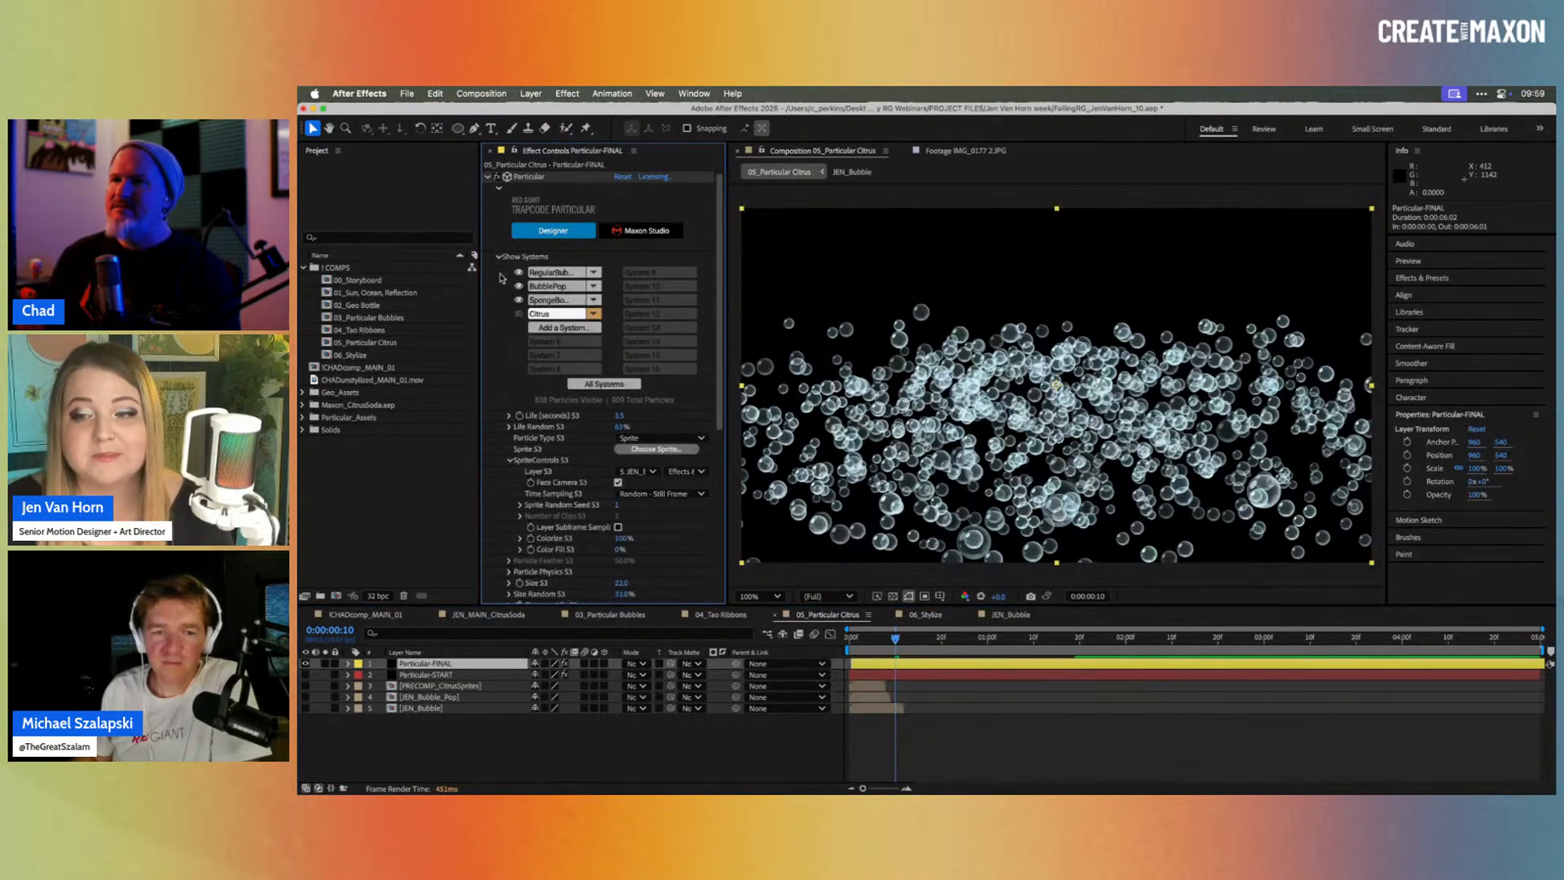
click(519, 314)
click(520, 300)
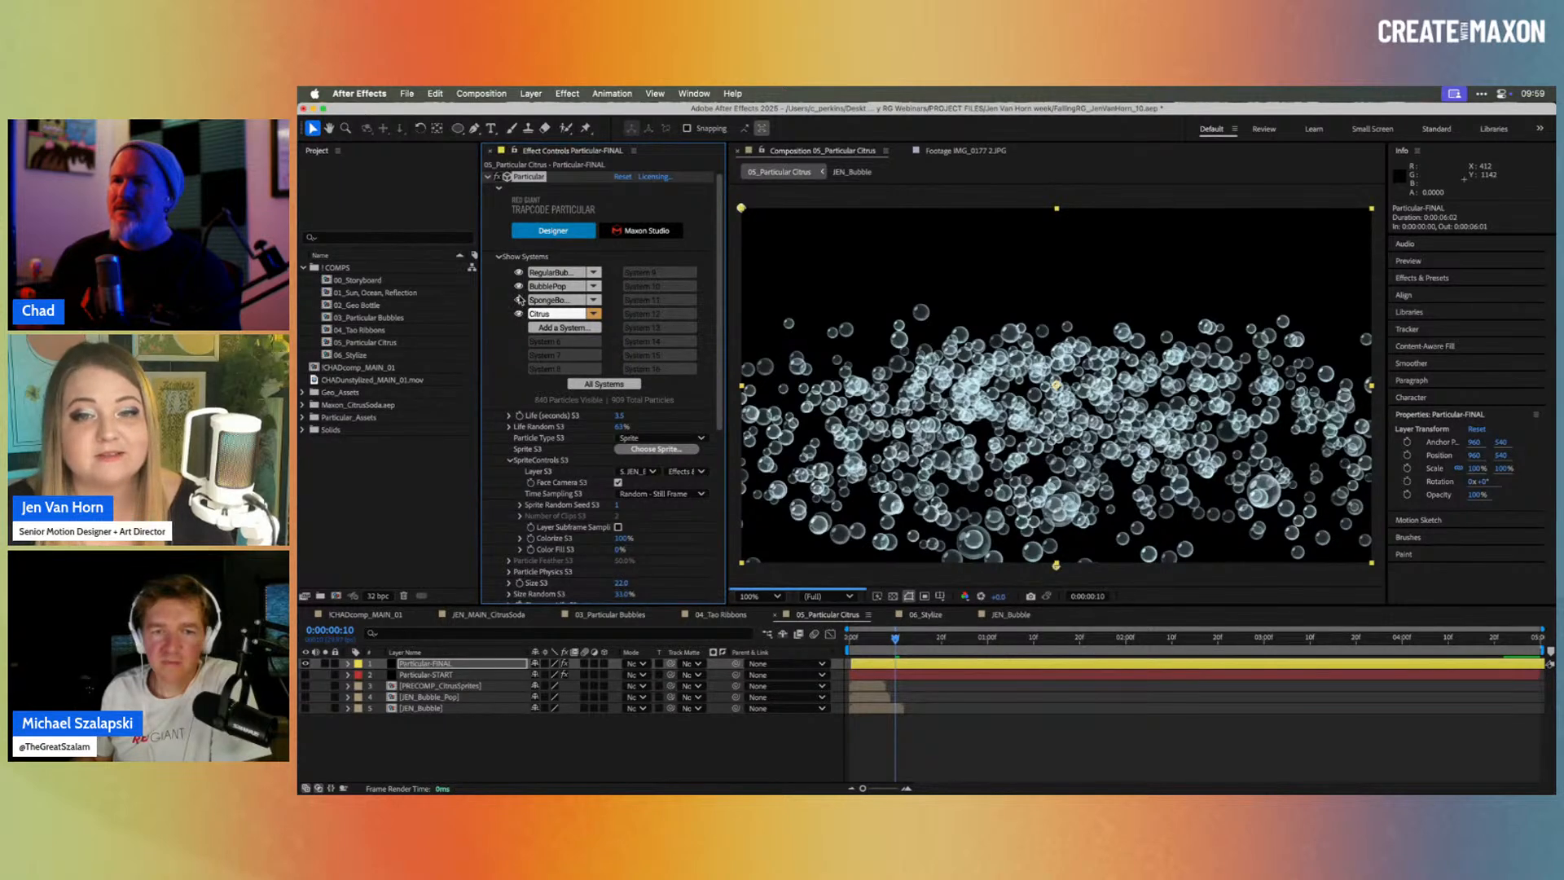
click(520, 287)
click(519, 273)
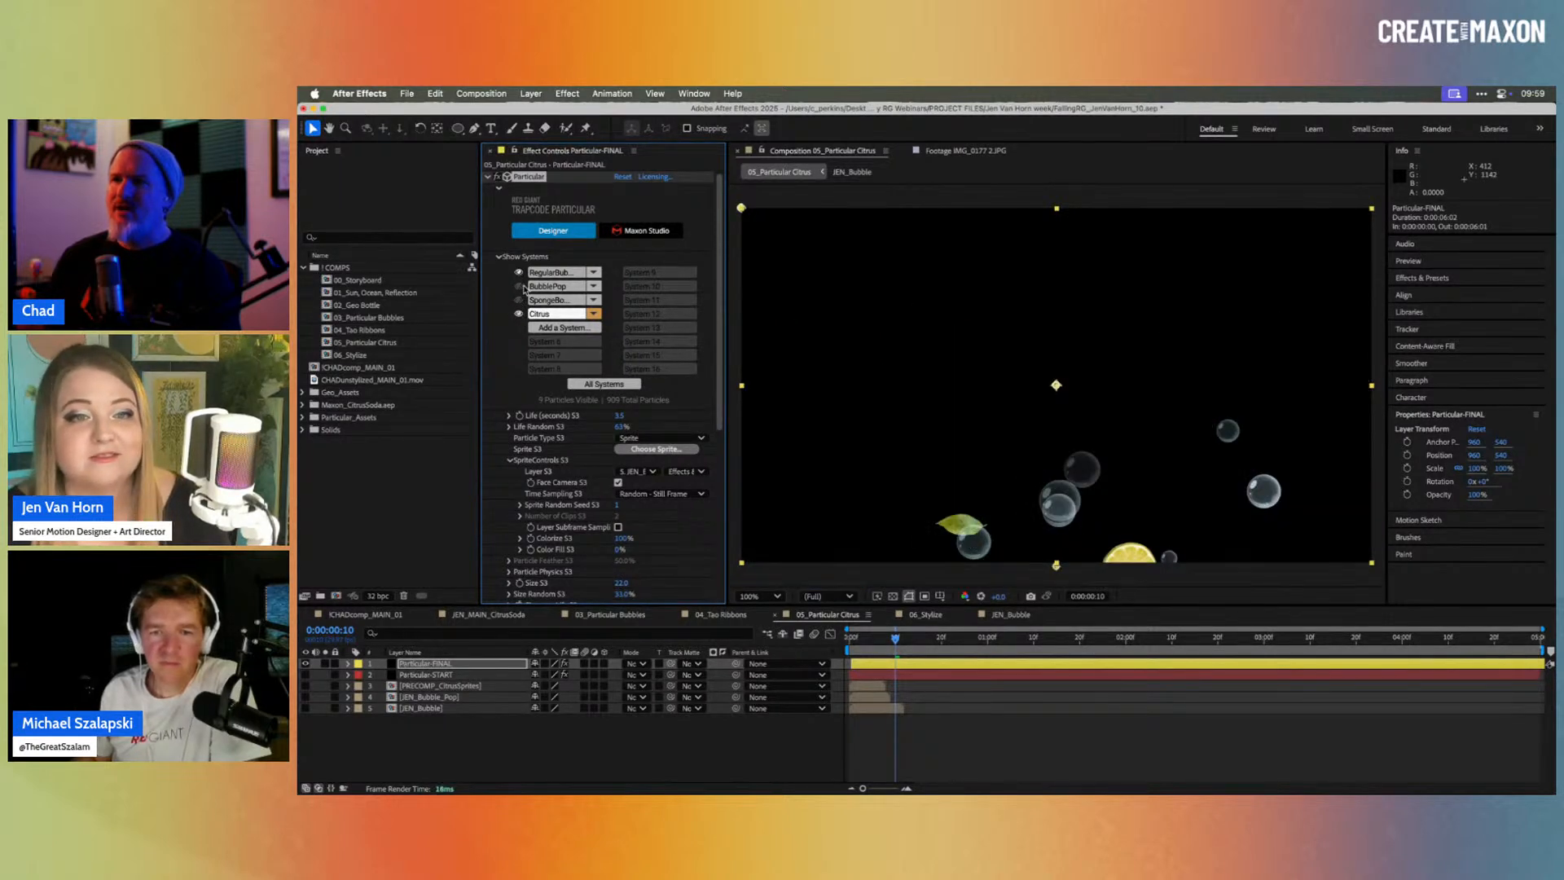
Step: Preview the isolated citrus particles across the composition, ending at 0:00:03:24
drag(879, 645, 1434, 625)
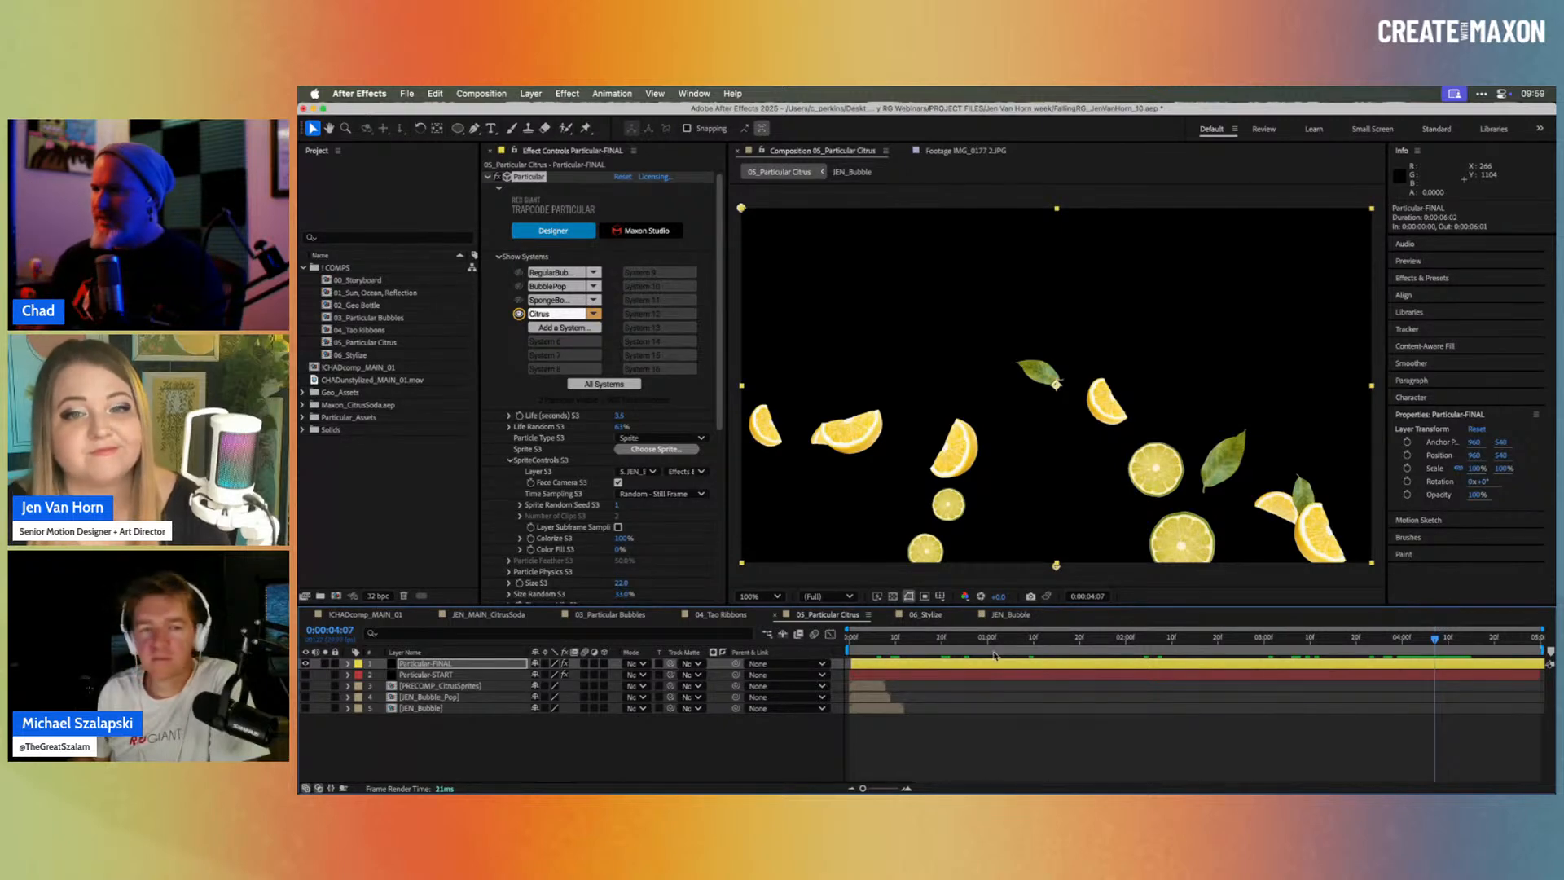
click(899, 640)
key(space)
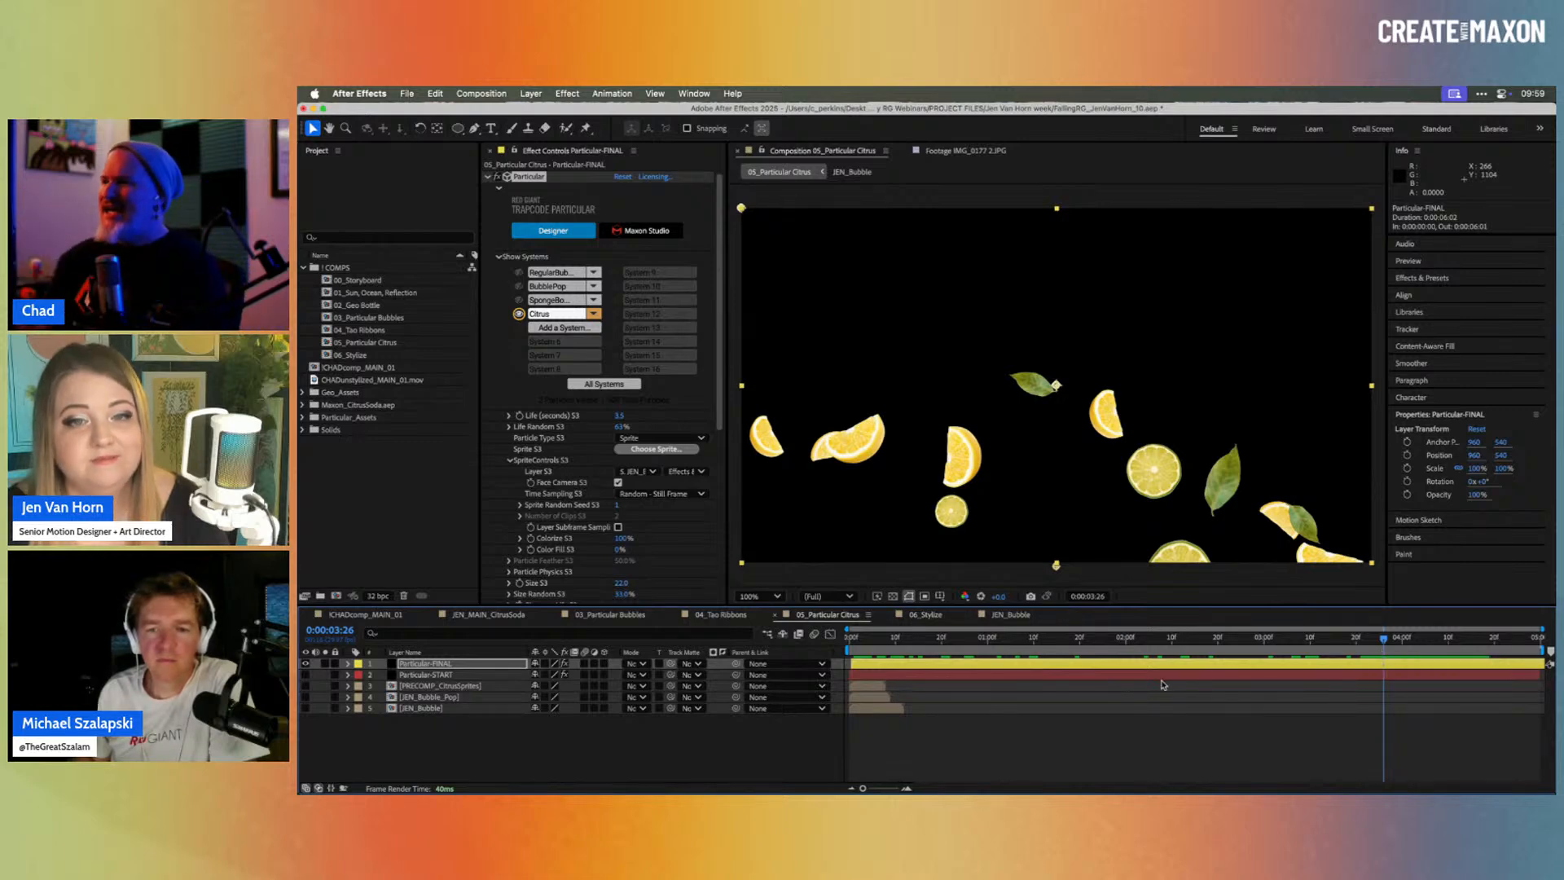
drag(866, 645, 1375, 619)
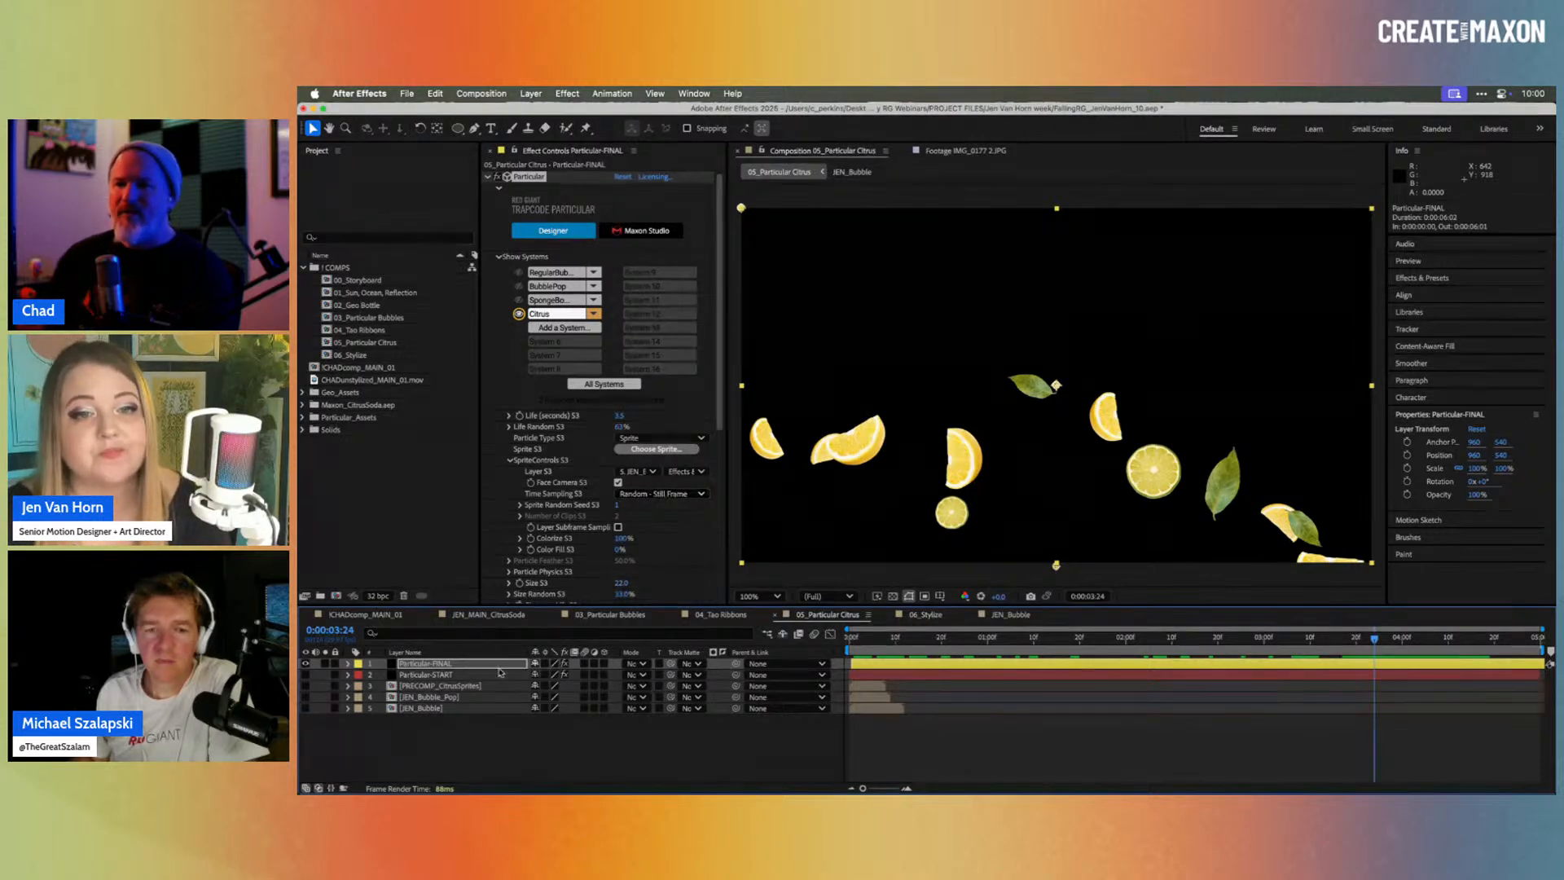
Step: Open the PRECOMP_CitrusSprites composition and examine its leaf, lemon wedge and lime slice sprites frame by frame
double_click(463, 689)
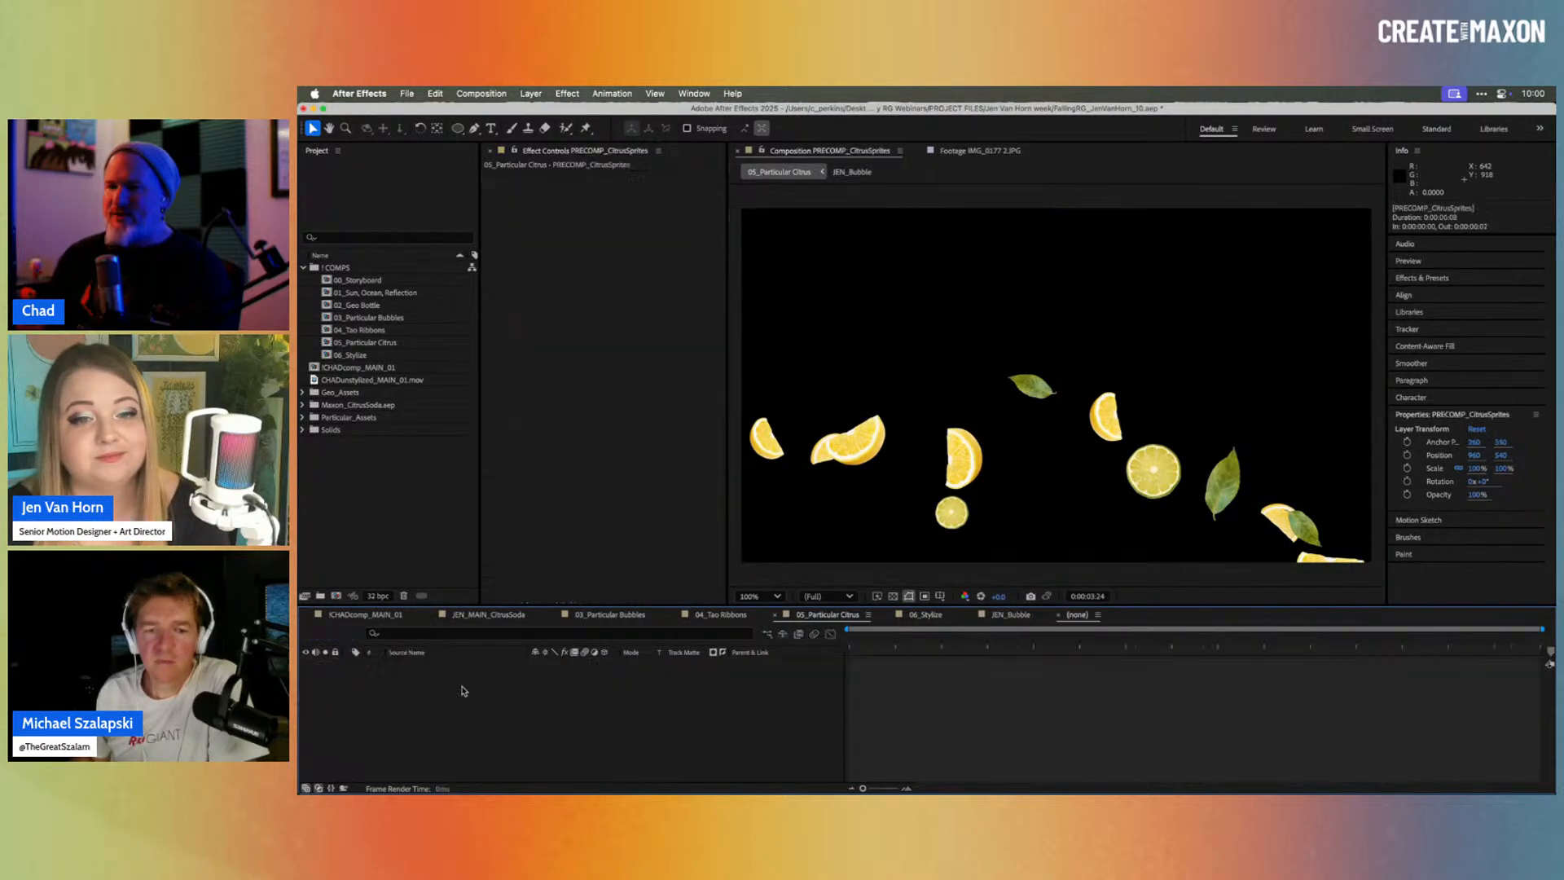
click(851, 637)
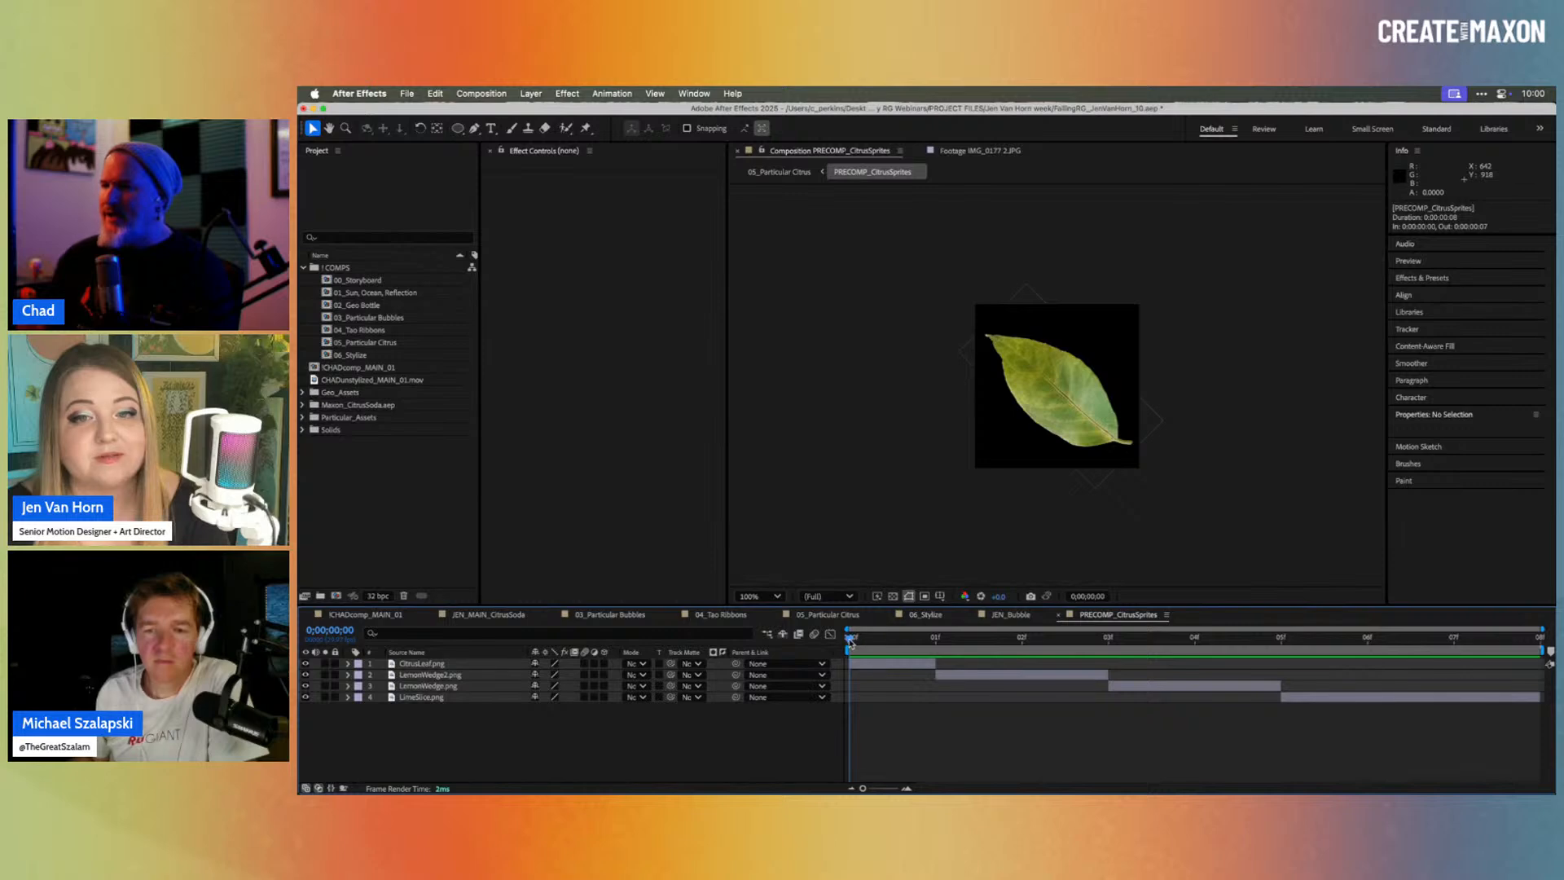
drag(849, 640, 1339, 668)
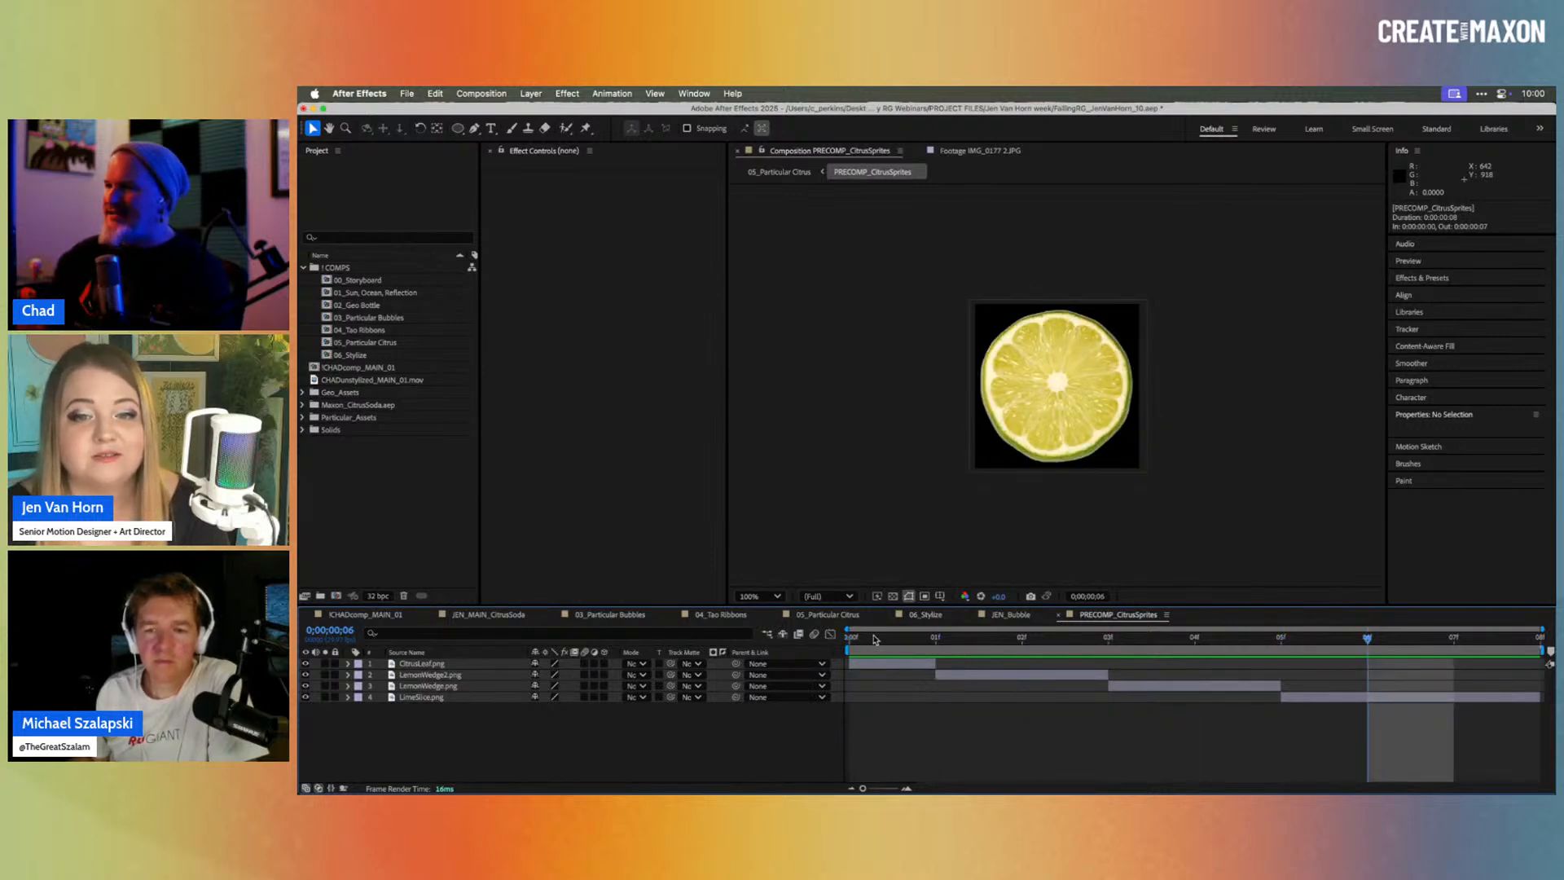
click(859, 639)
drag(897, 645, 1331, 667)
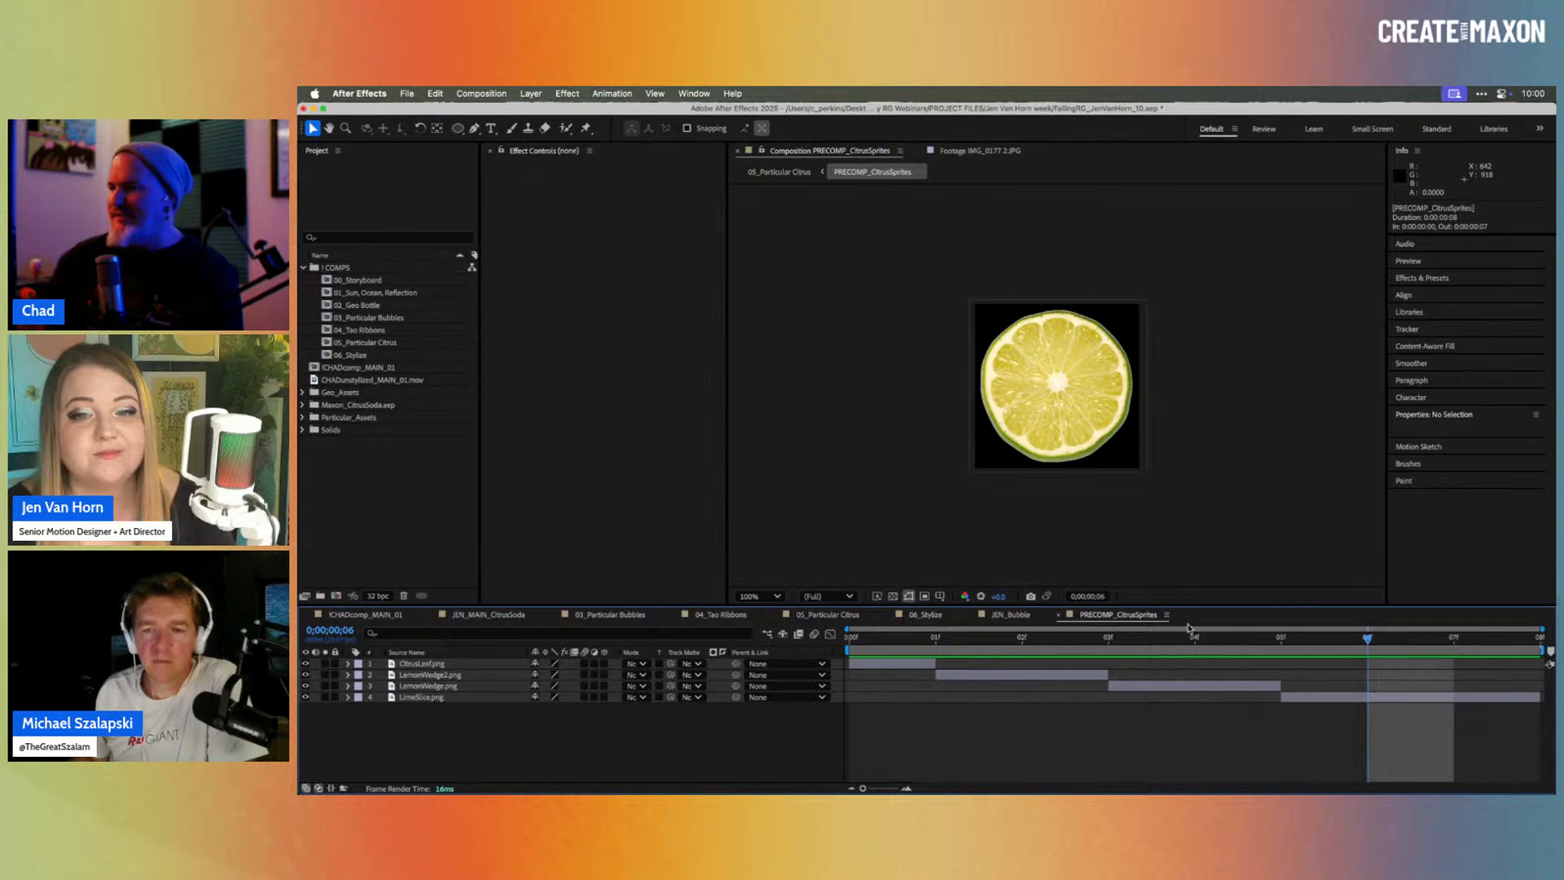
click(938, 639)
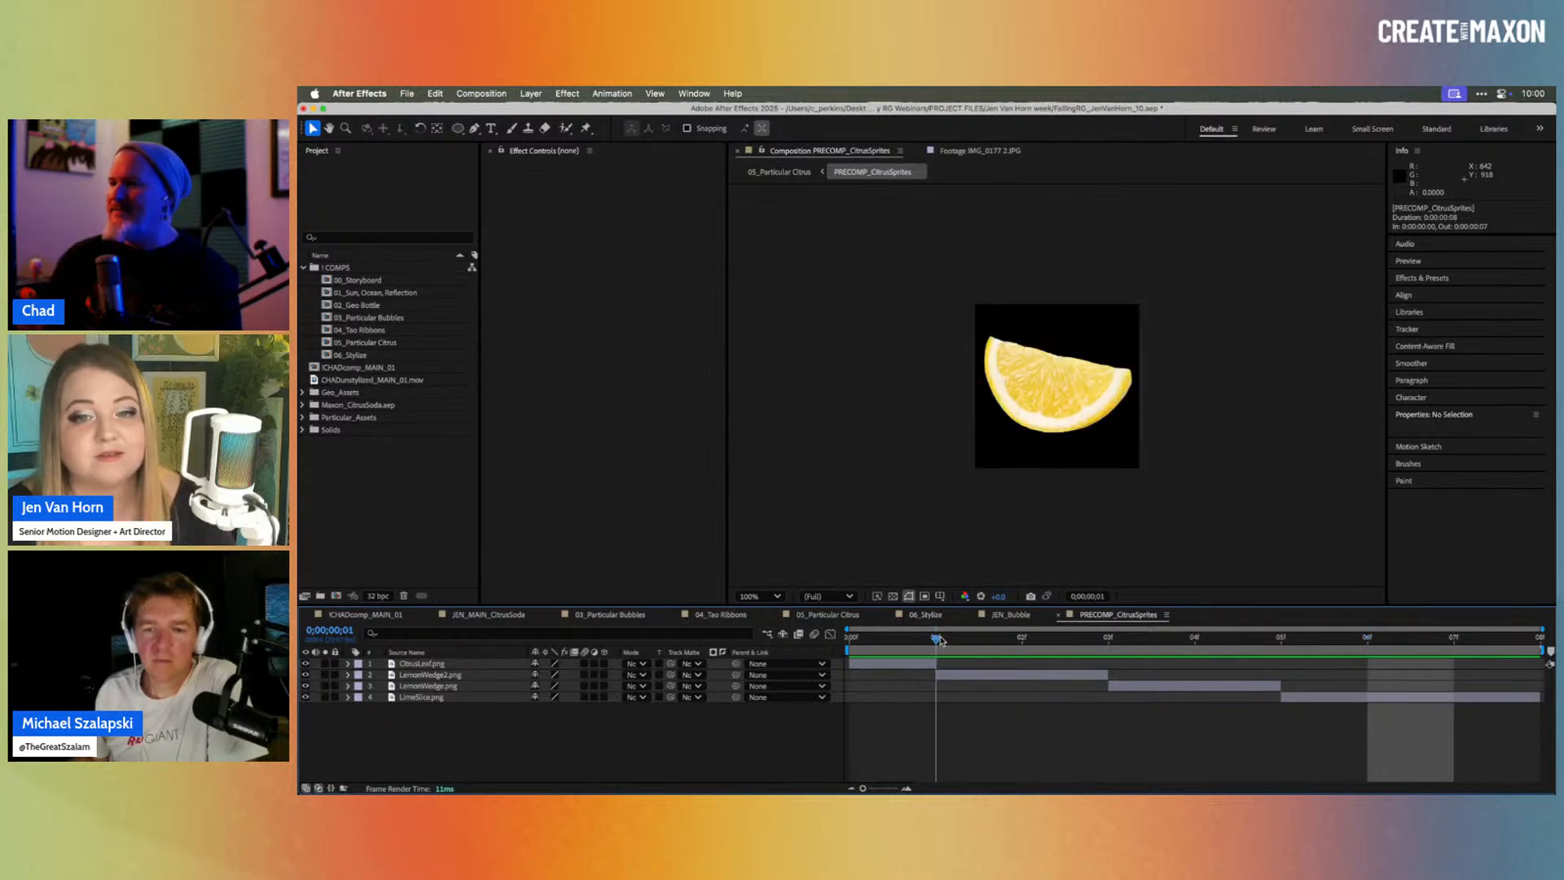
drag(939, 640, 877, 668)
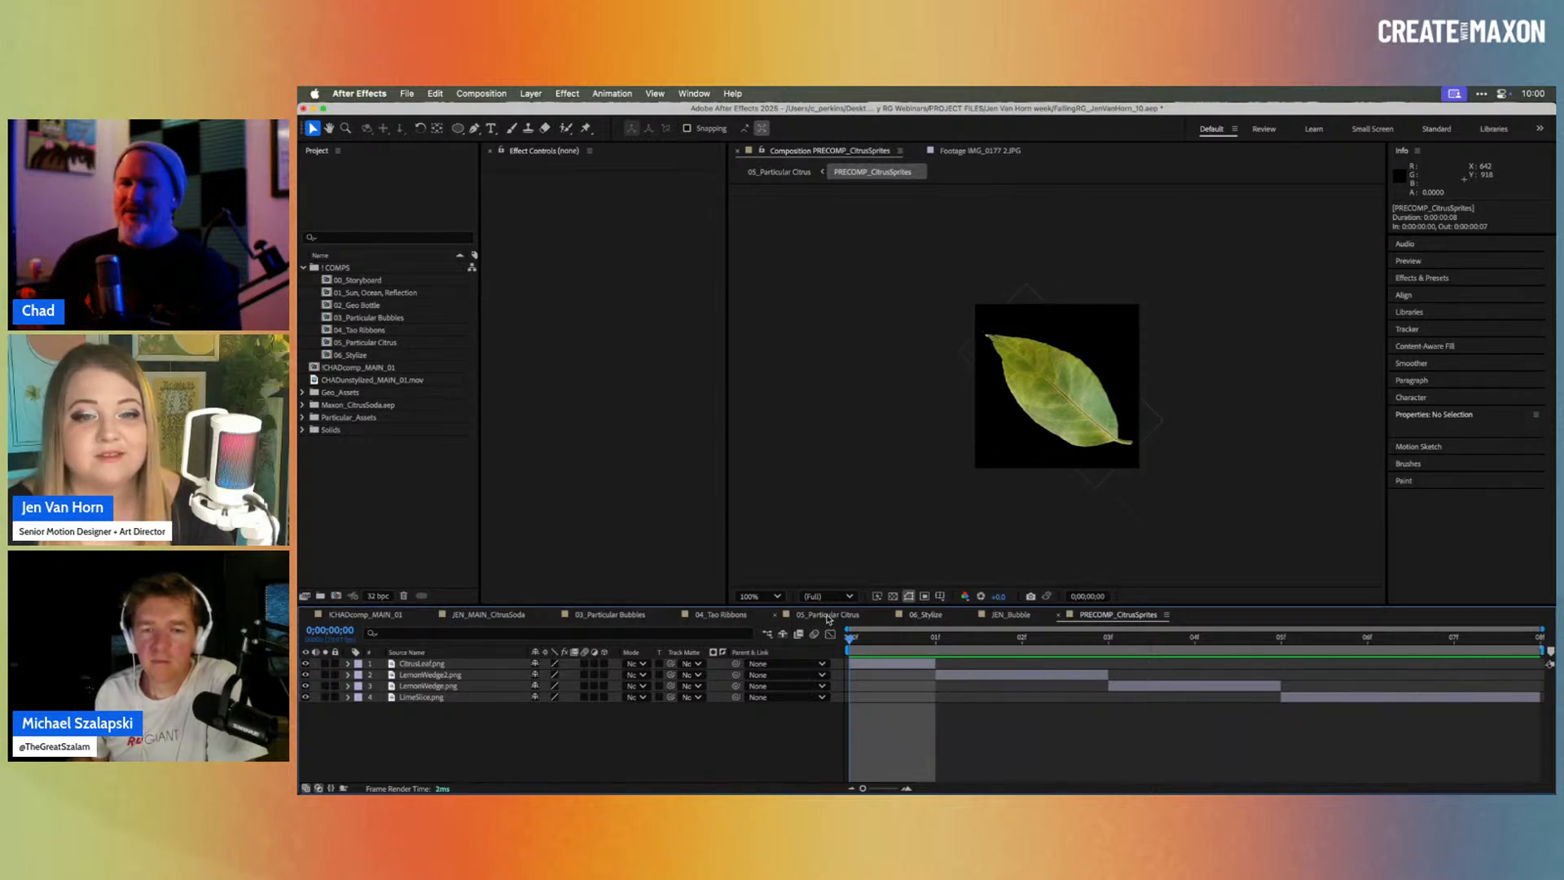
Step: Return to Particular-FINAL in 05_Particular Citrus, review the Citrus system's Time Sampling options, and preview the particles to 0:00:03:24
click(827, 618)
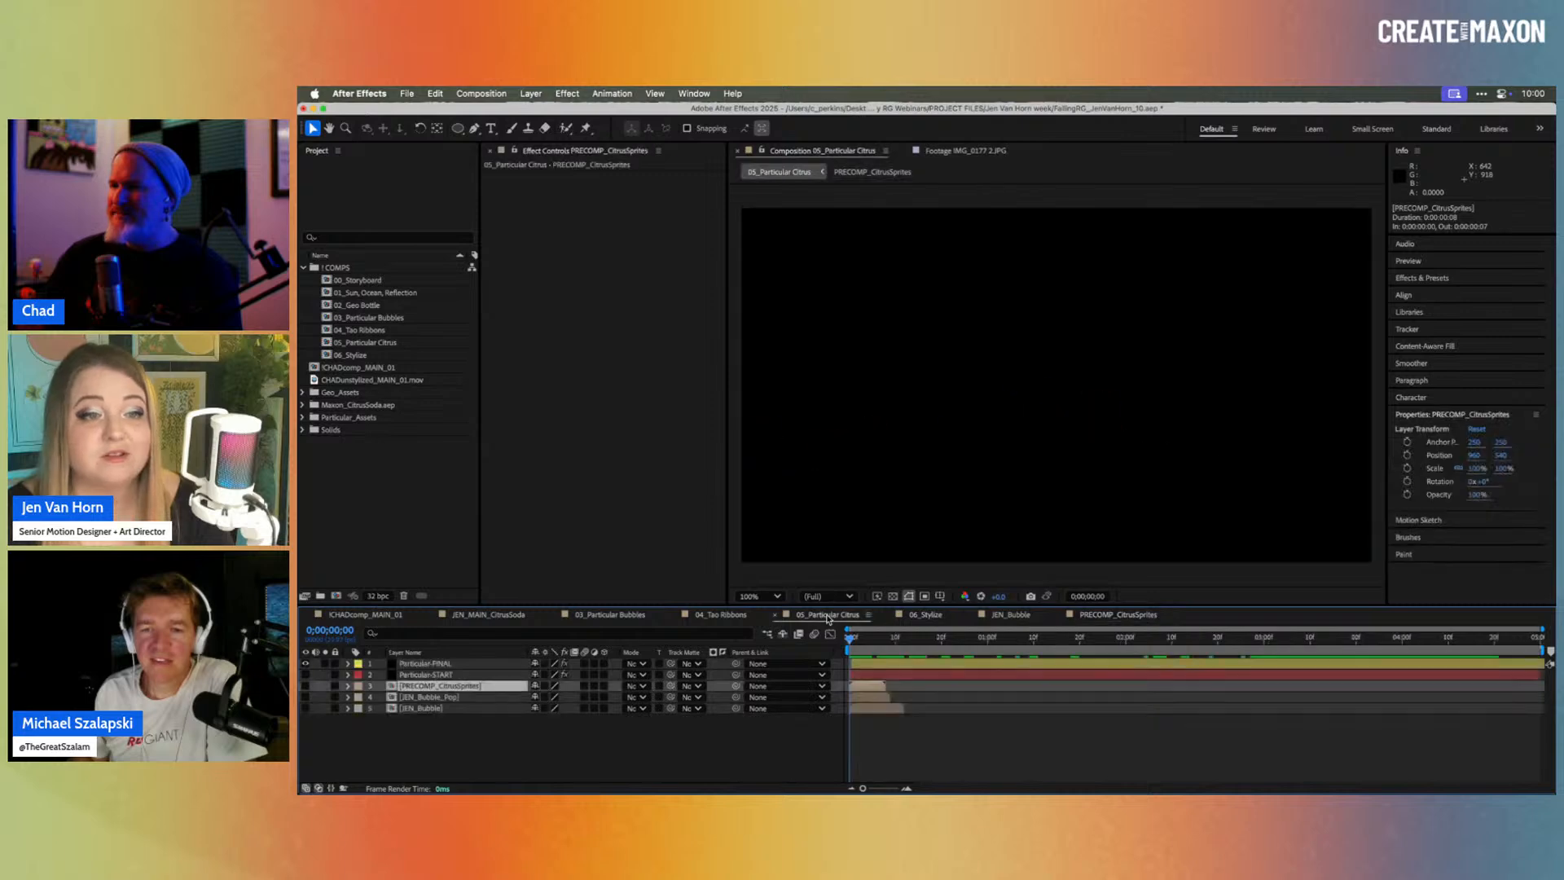
click(439, 663)
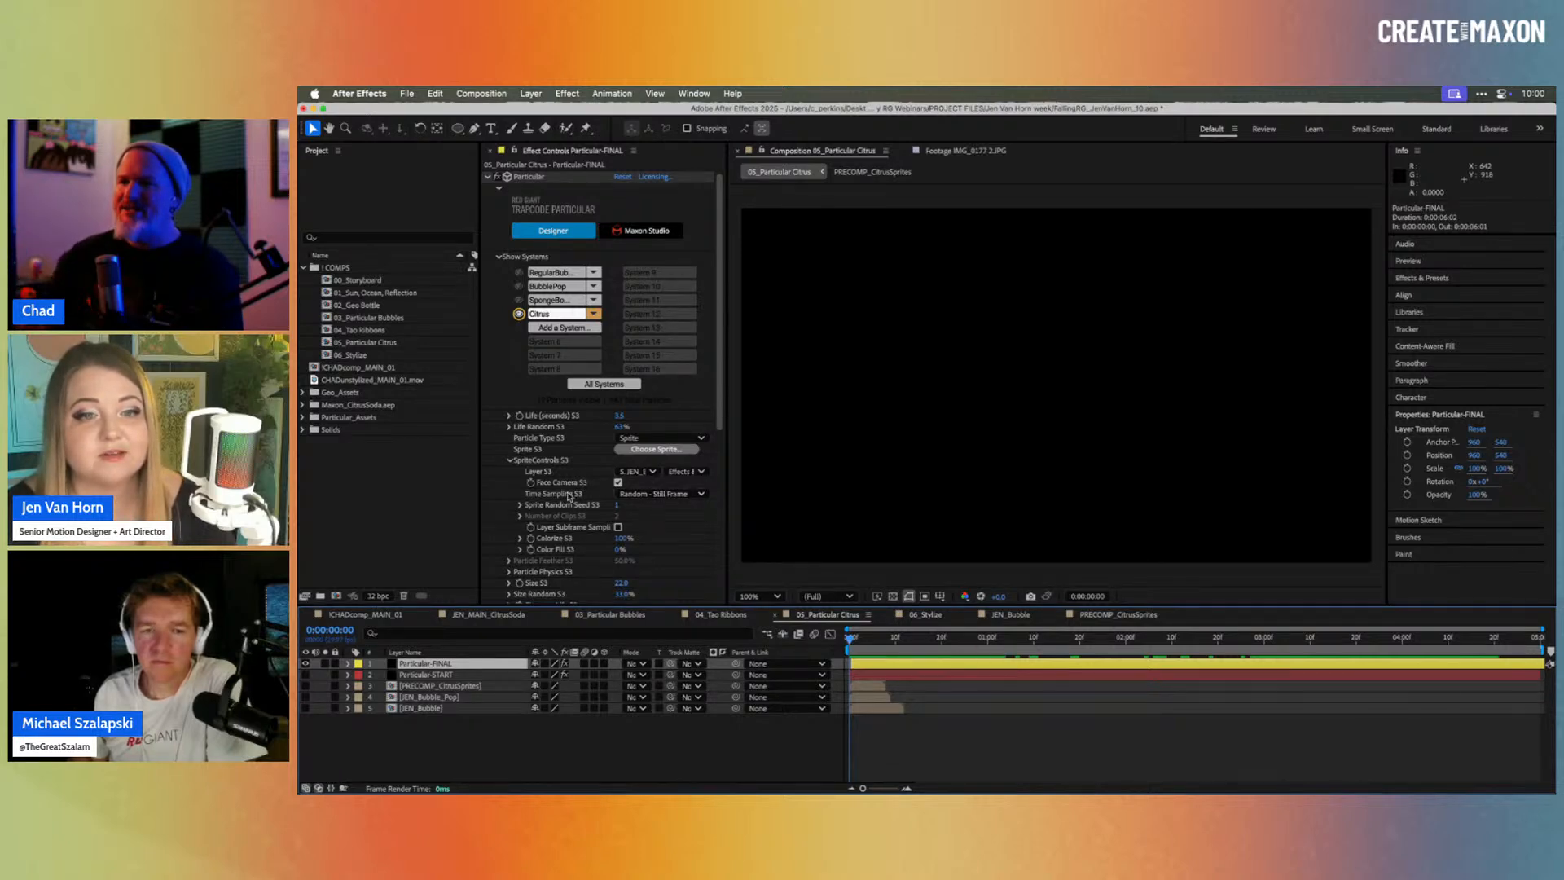
click(680, 495)
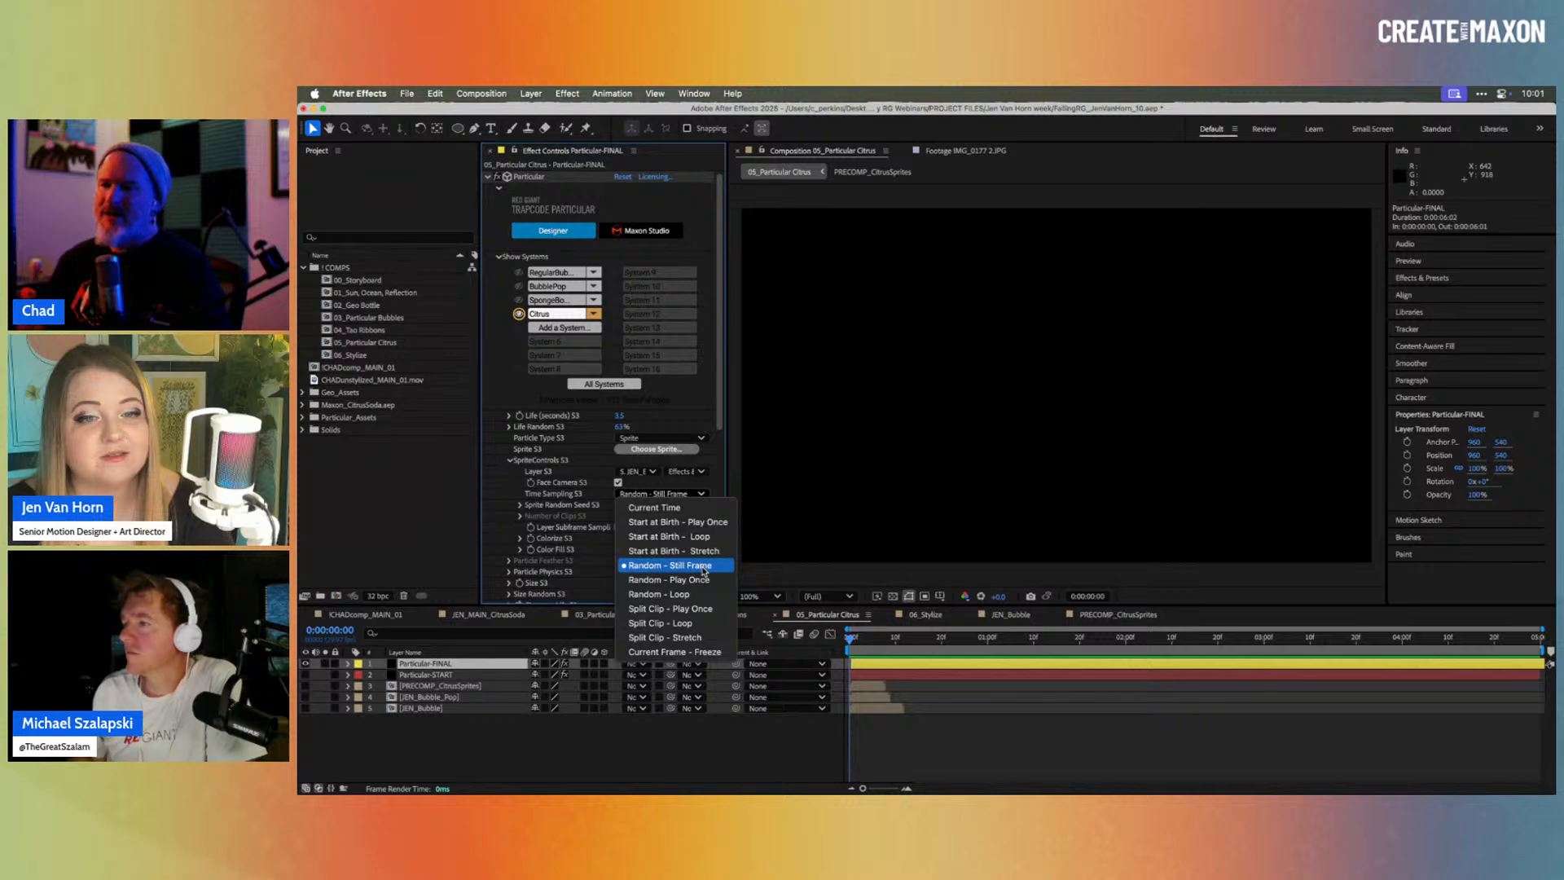
click(892, 645)
drag(878, 643, 1374, 646)
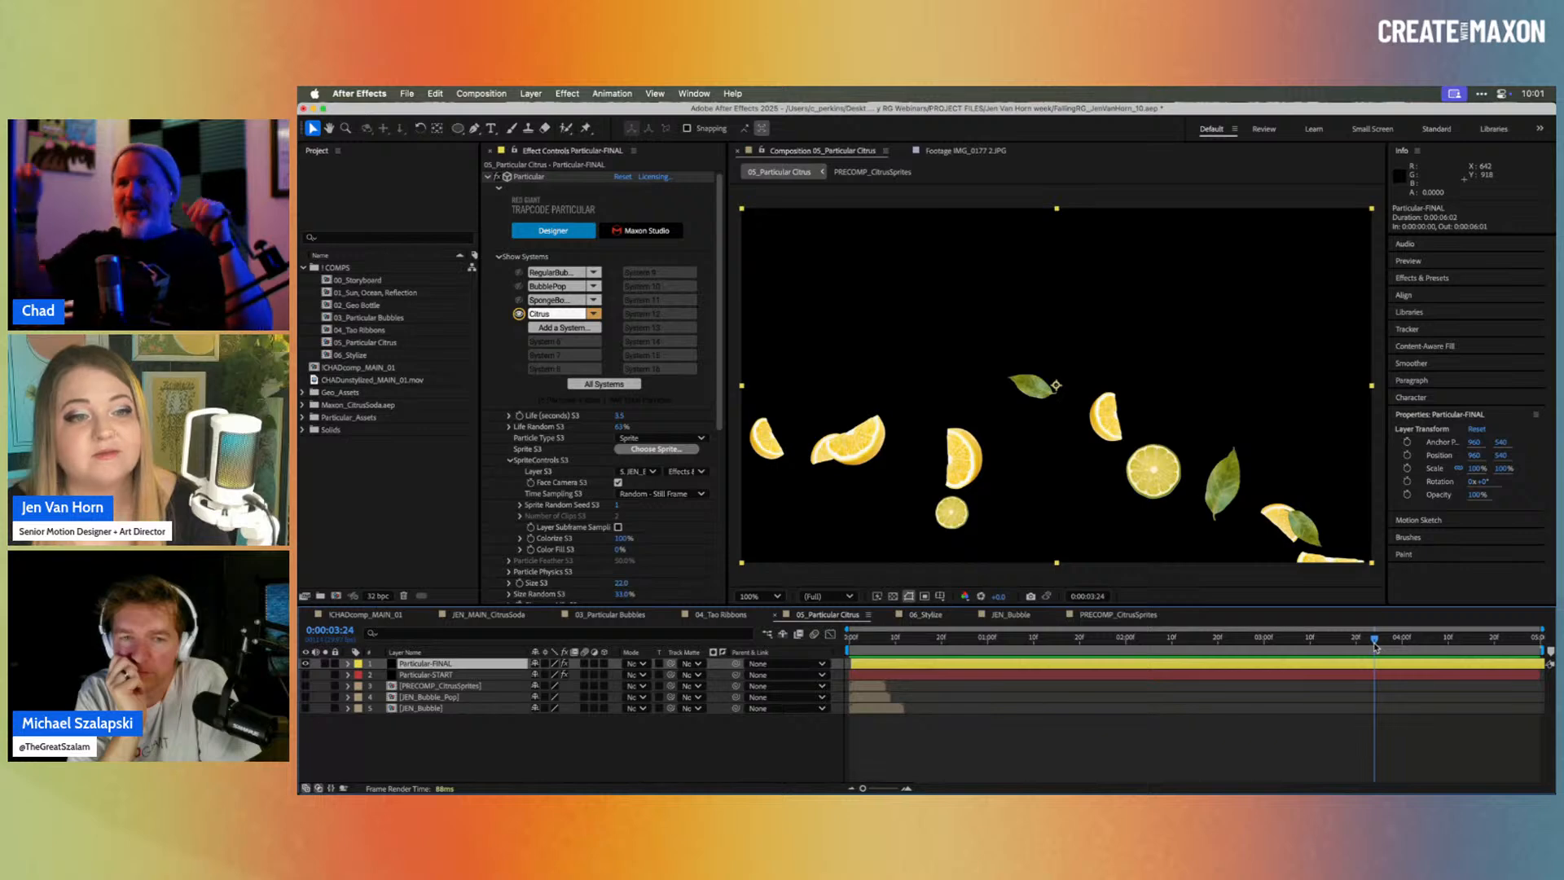
Step: Examine the Split Clip choices for the Citrus system's Time Sampling, and preview the citrus motion to 0:00:03:16
click(697, 495)
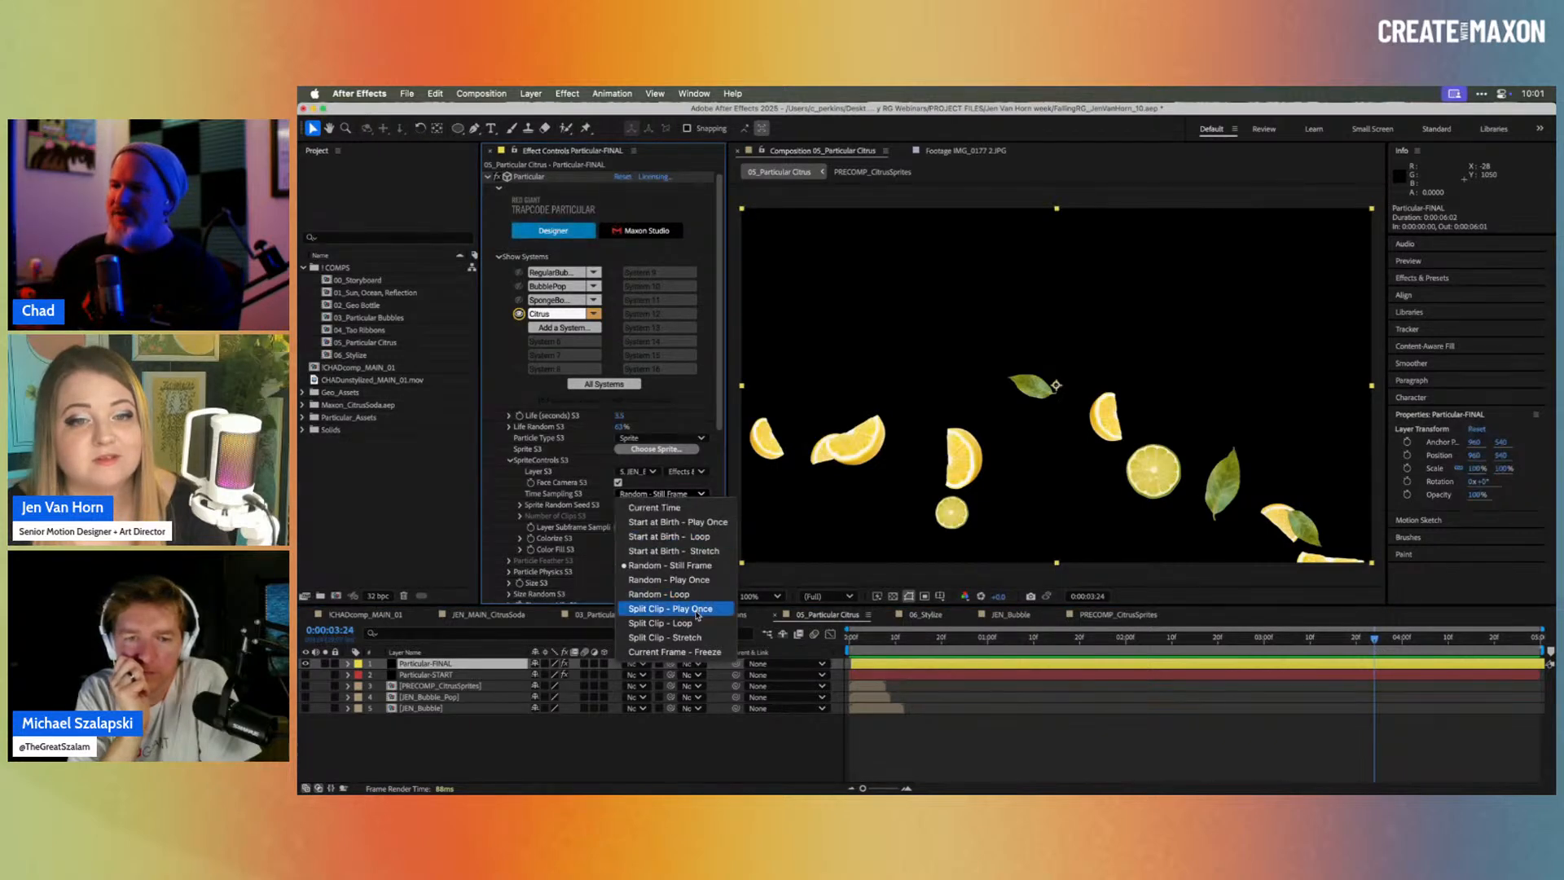
click(509, 488)
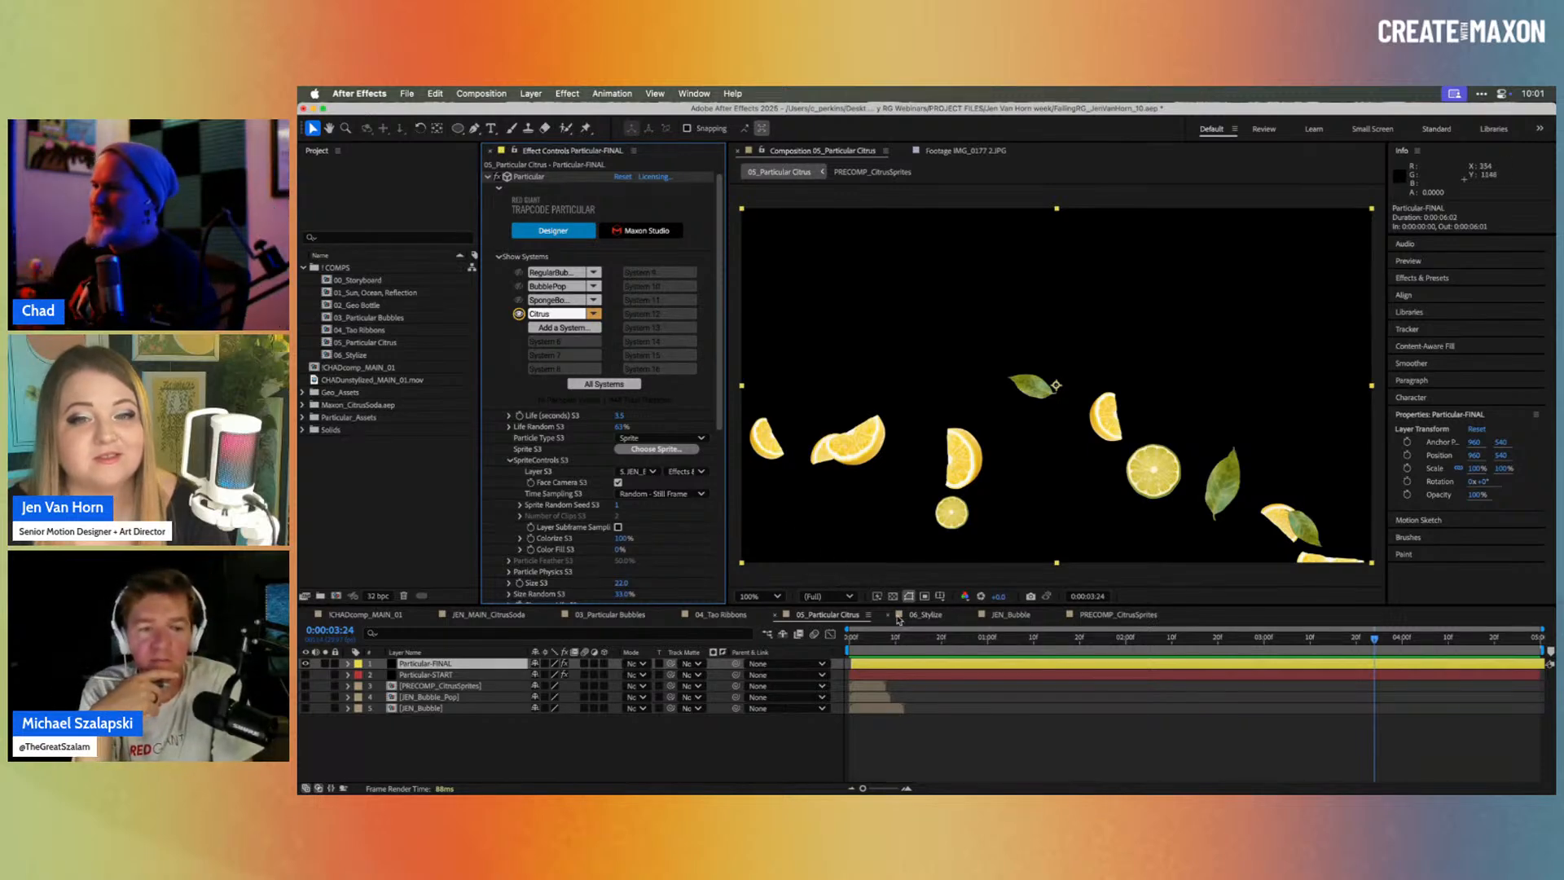
drag(941, 638, 1337, 671)
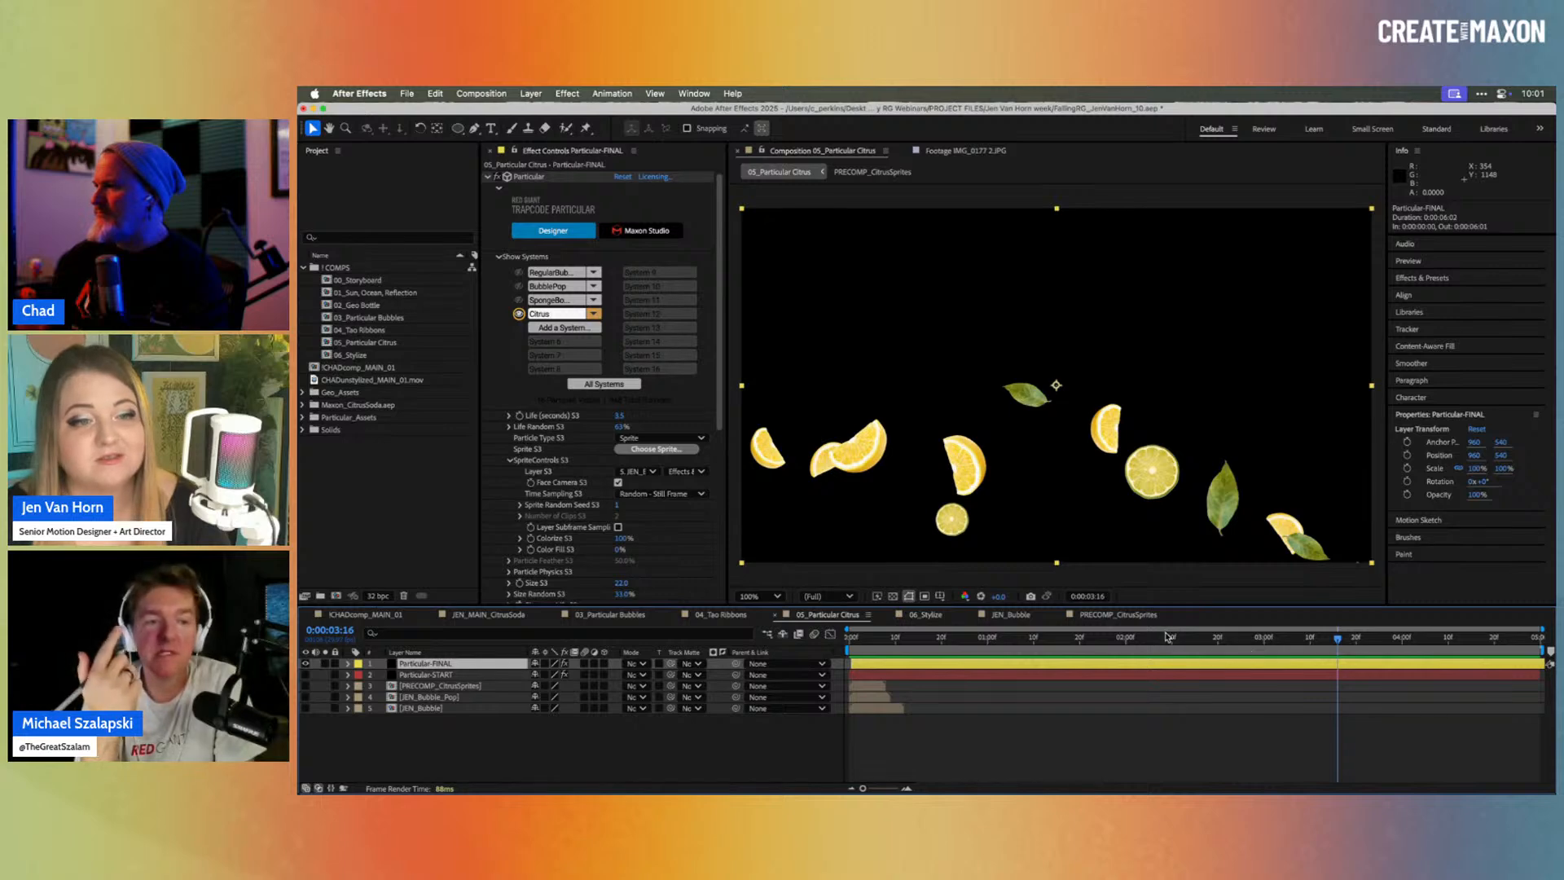
Step: Preview the citrus particles to 0:00:04:06, and examine the Citrus system's Rotation settings in a widened effect settings area
drag(1169, 639, 1432, 644)
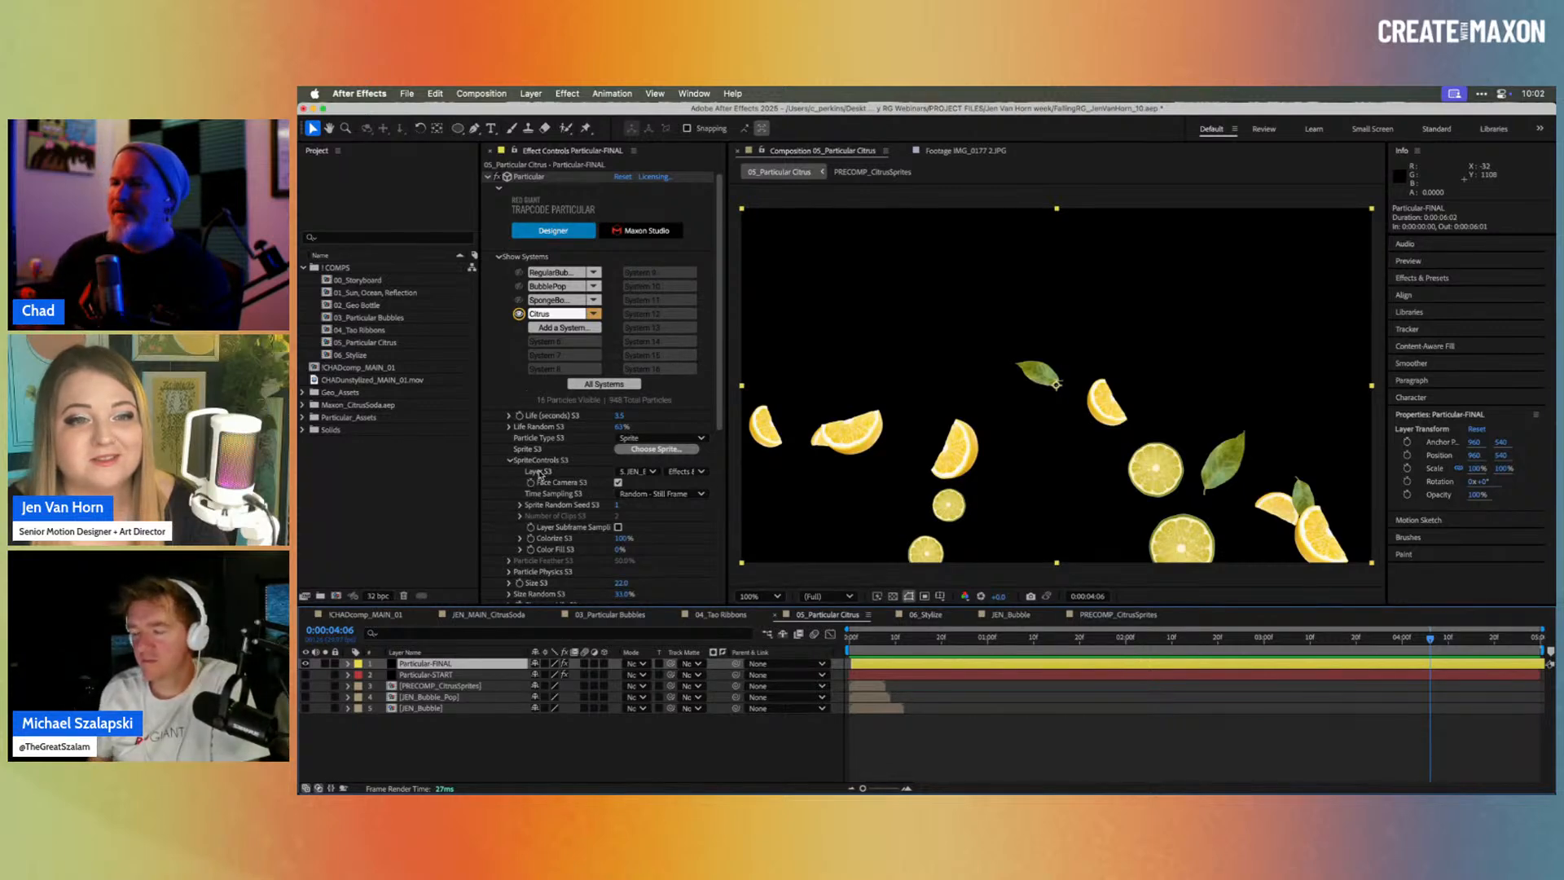
scroll(539, 474, down, 3)
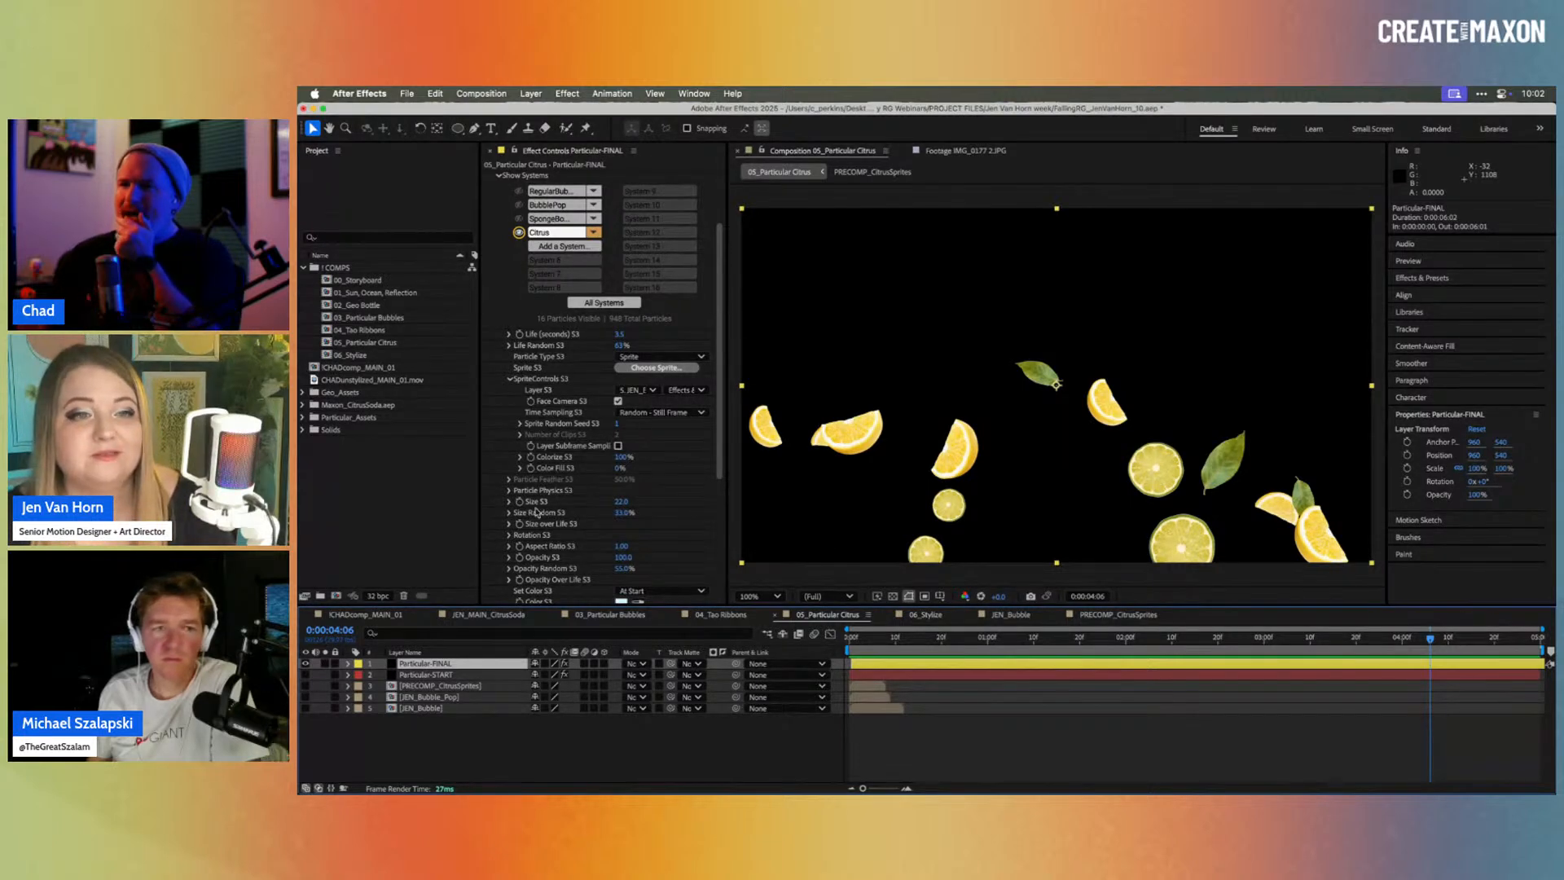
click(510, 535)
scroll(538, 534, down, 6)
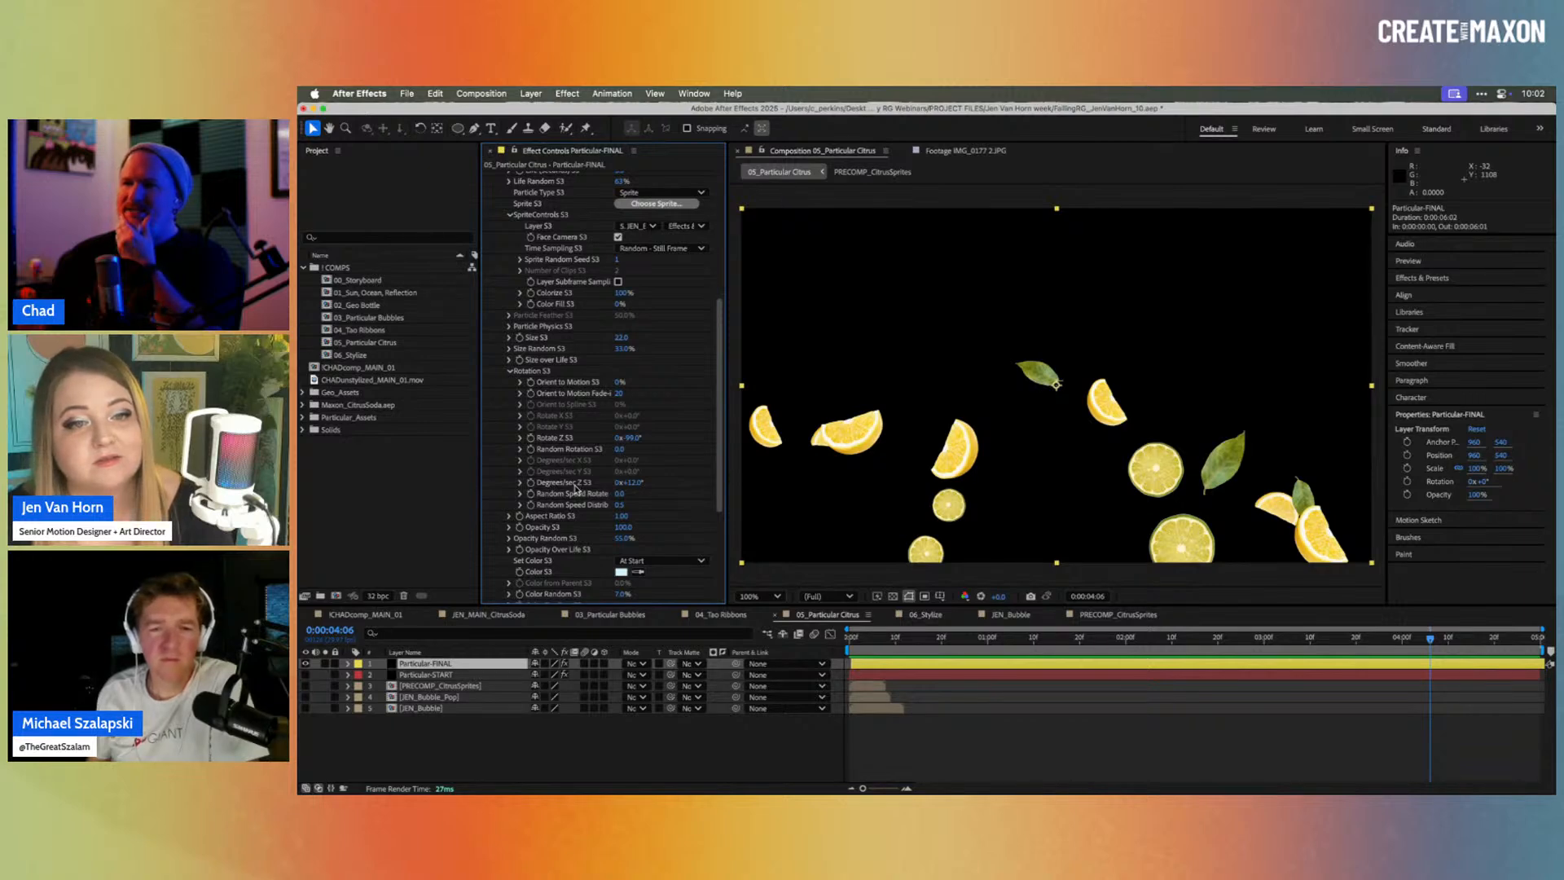
drag(478, 485, 454, 484)
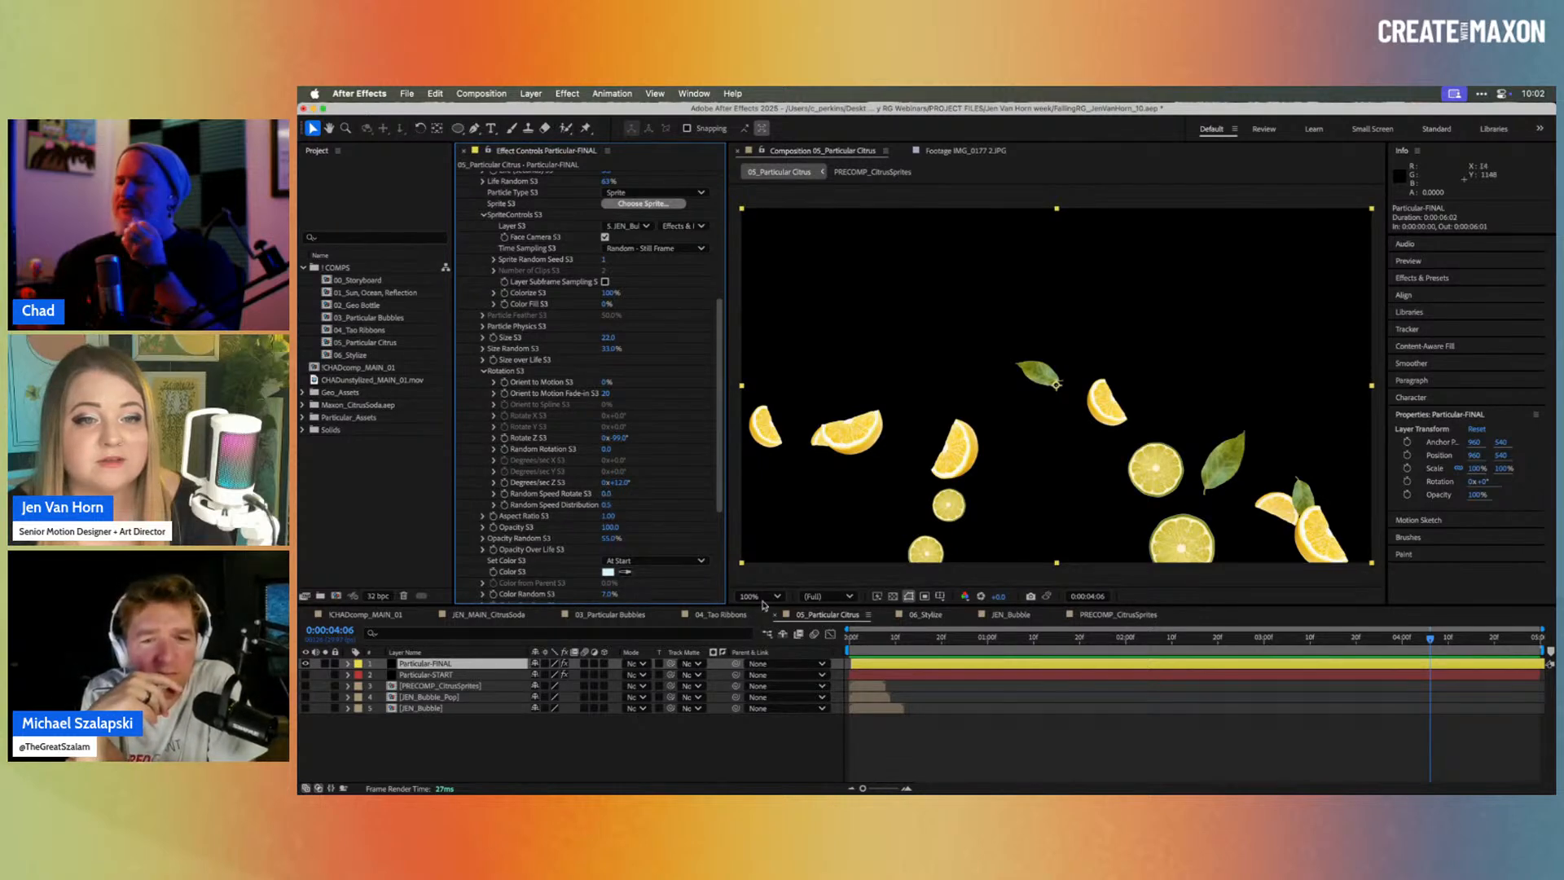
Step: Scrub and play back the rotating citrus particles from the start of the composition, ending at 0:00:03:18
drag(879, 645, 1346, 643)
drag(1133, 642, 883, 629)
key(space)
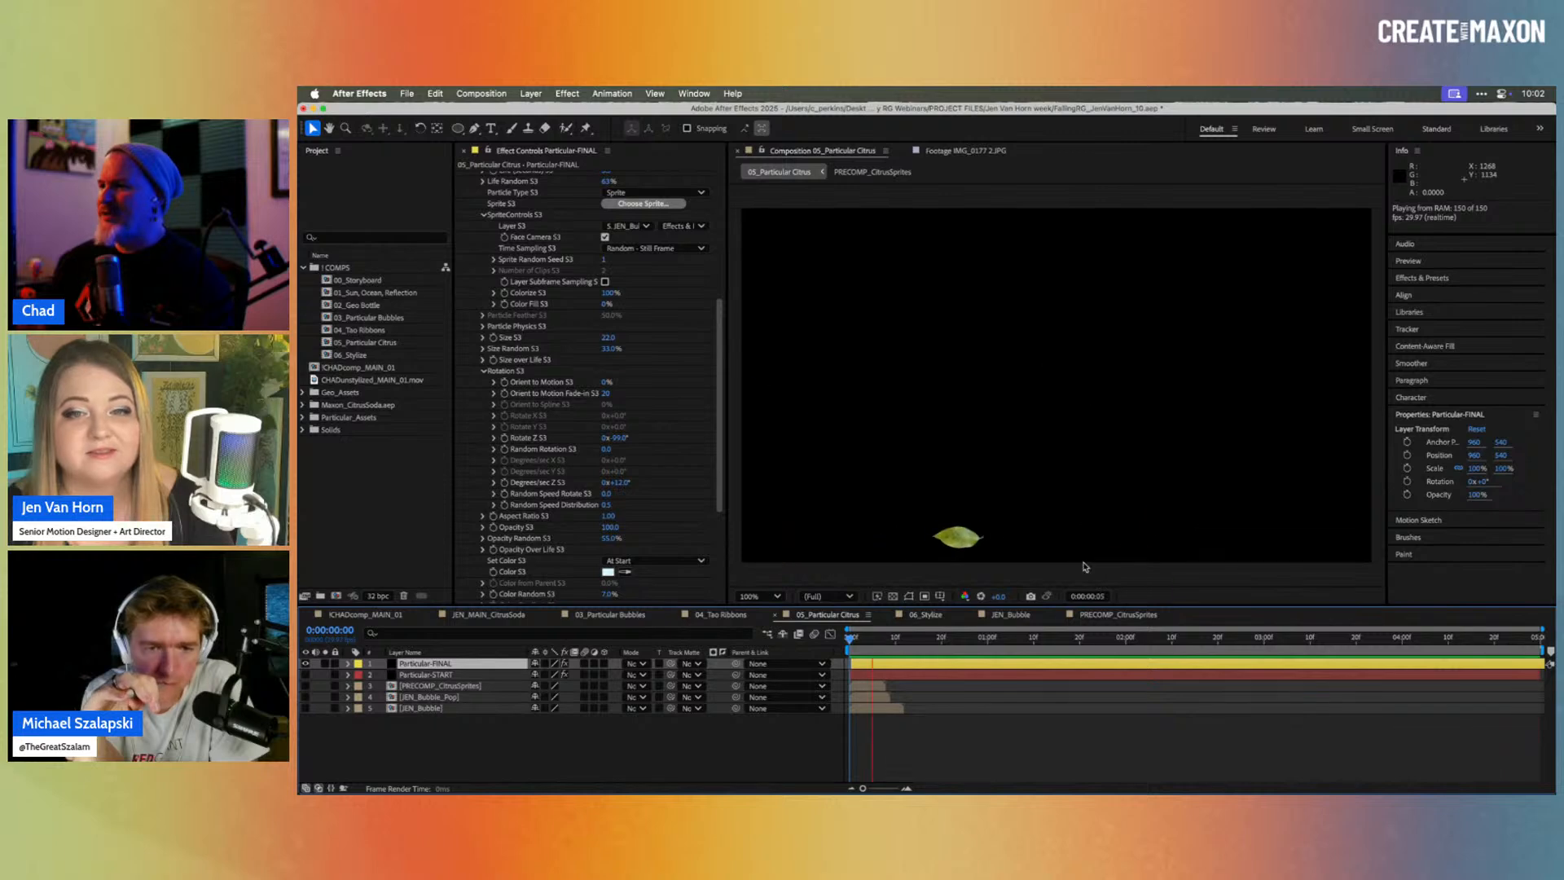
key(space)
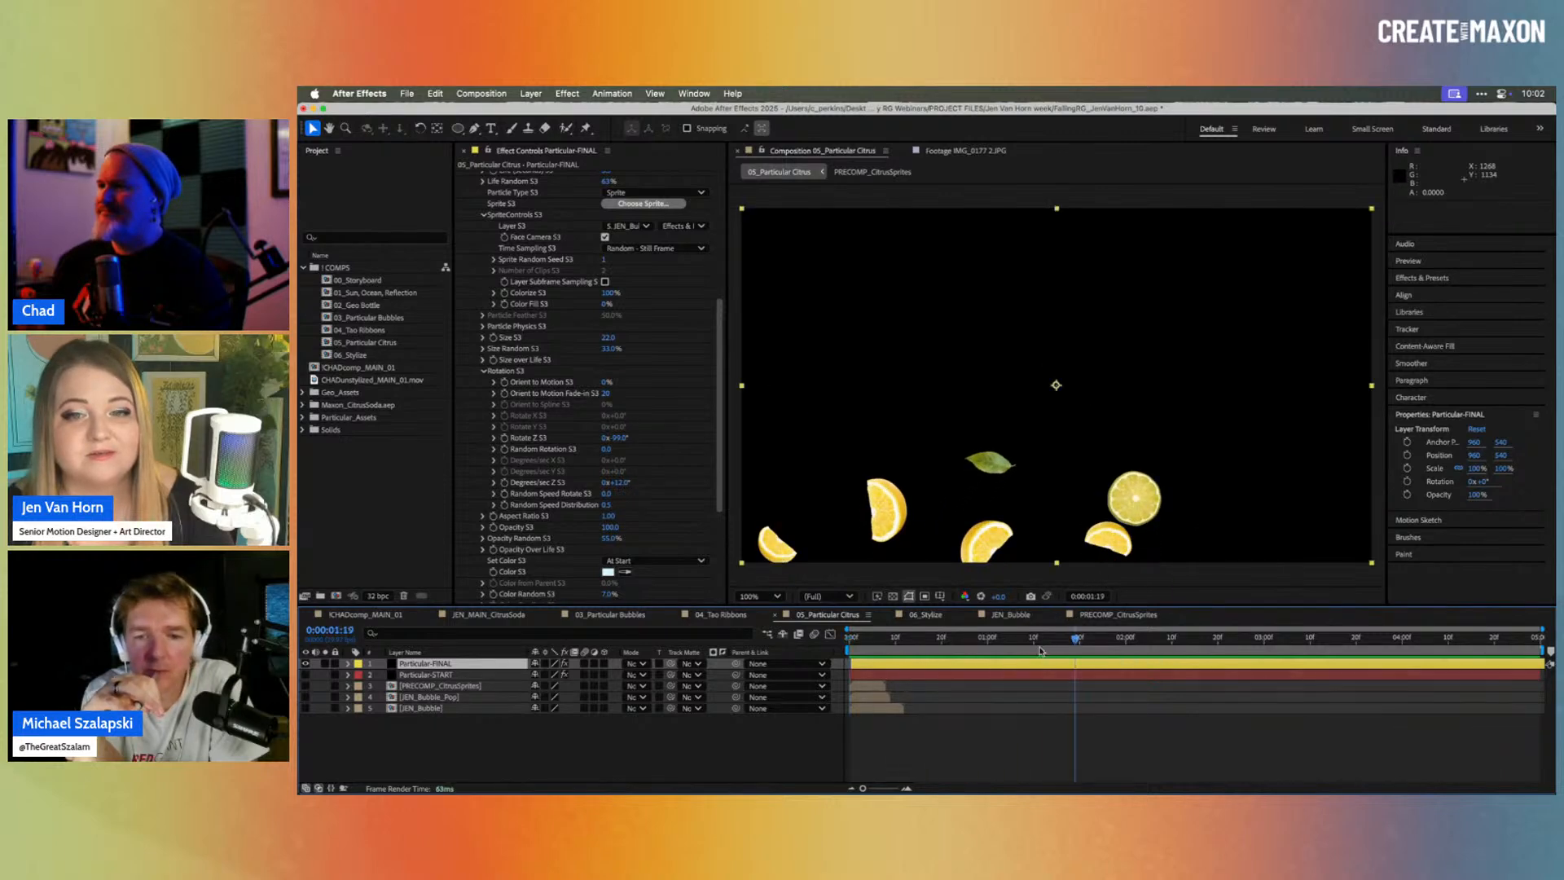
key(space)
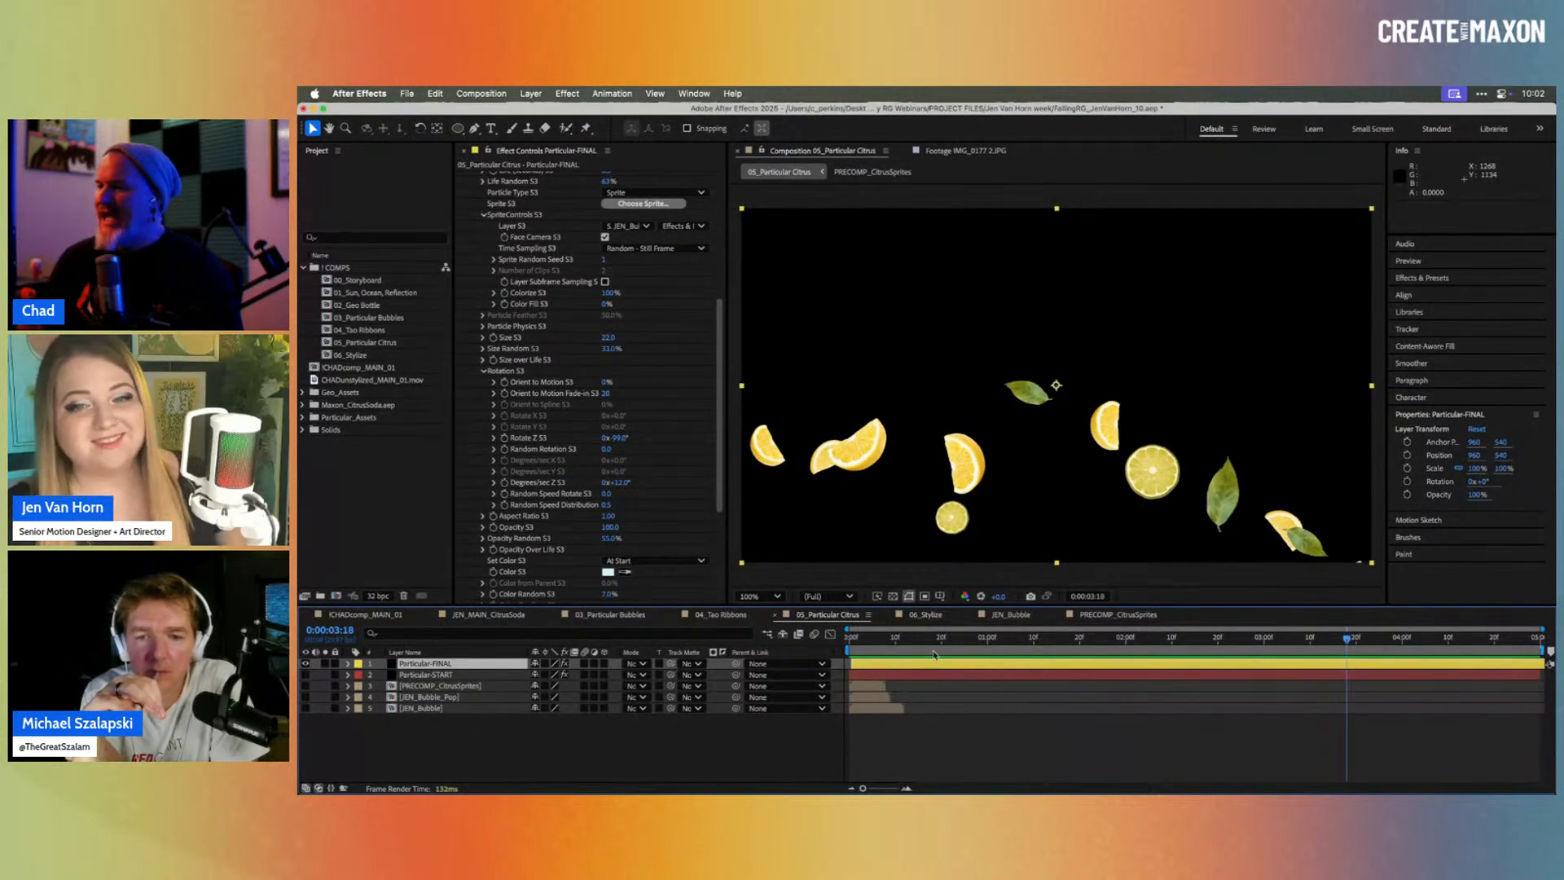
Step: Open the 06_Stylize composition and preview the unstylized citrus soda animation, ending at 0:00:03:14
click(925, 614)
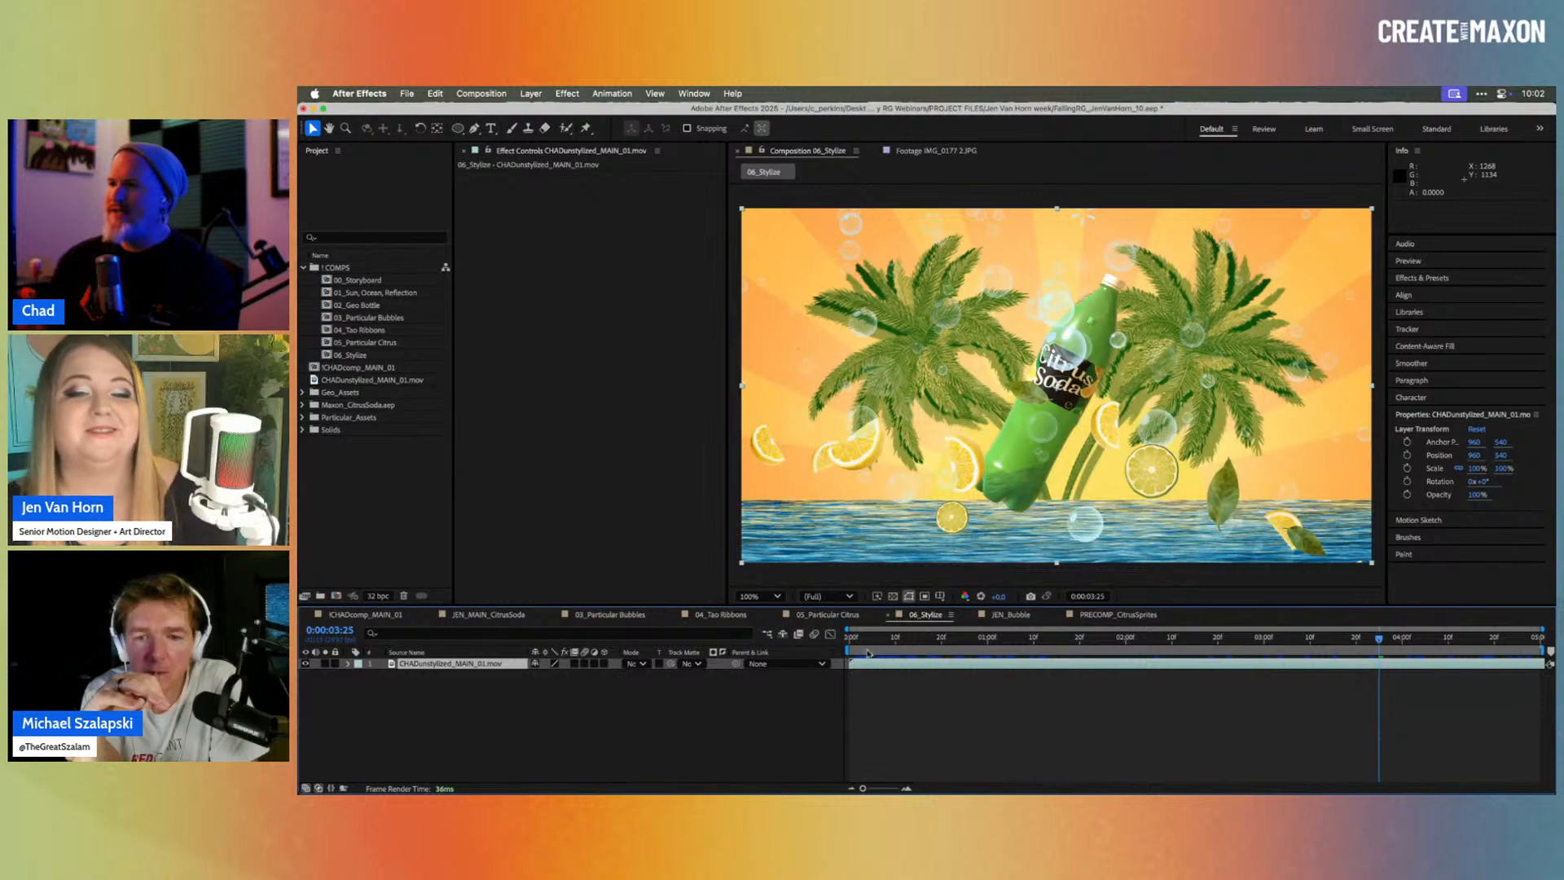
click(858, 638)
key(space)
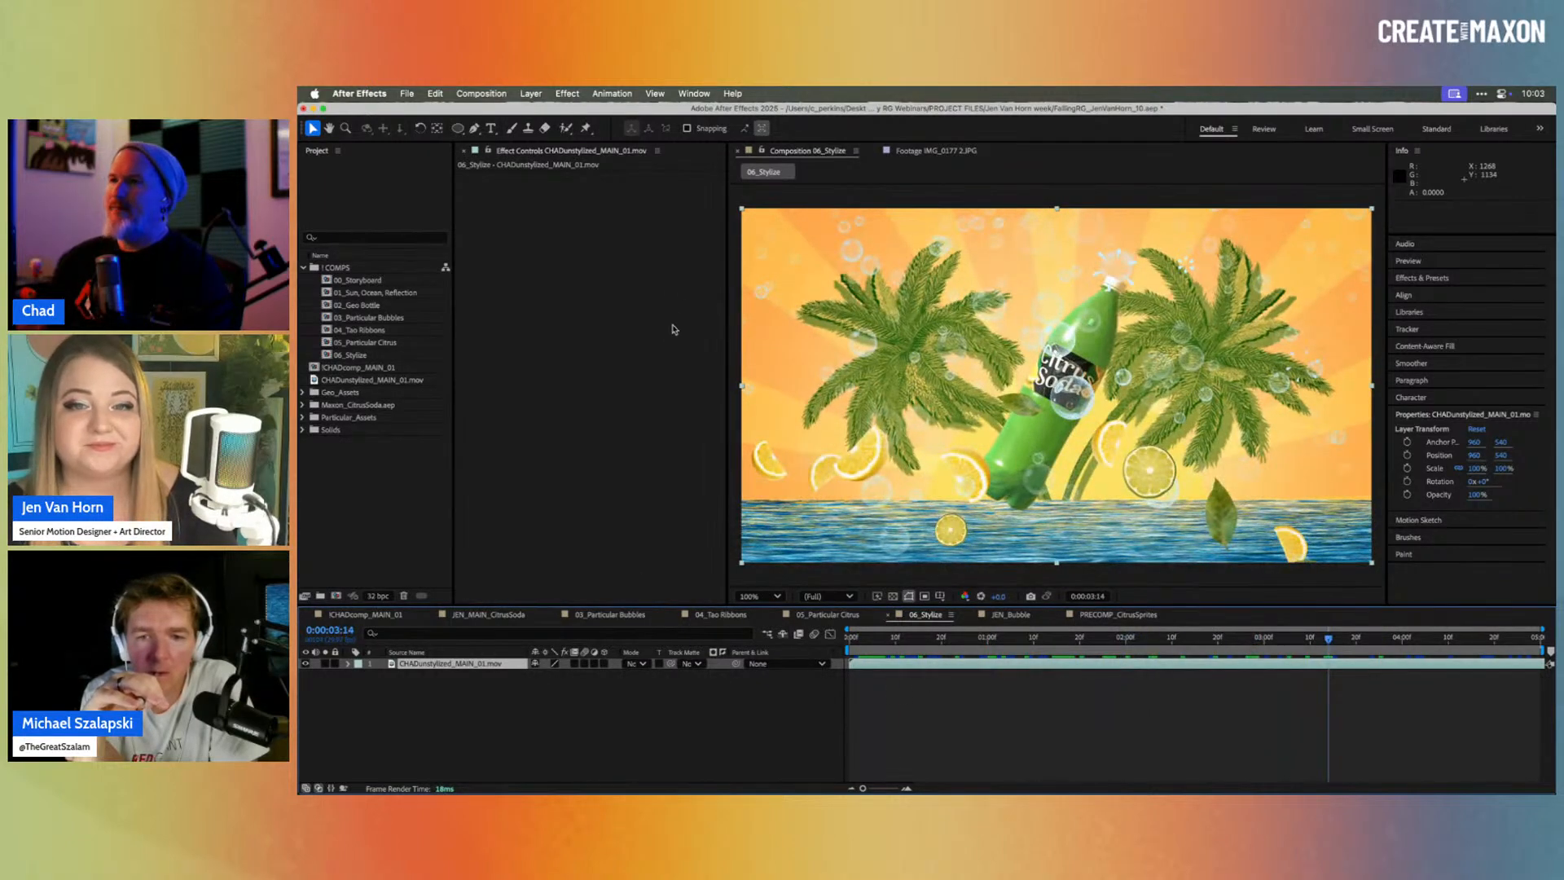
Step: Open the Red Giant Universe Dashboard, examine its Stylize effects such as Carousel, Analog, Glitch and VHS, and close it
click(692, 94)
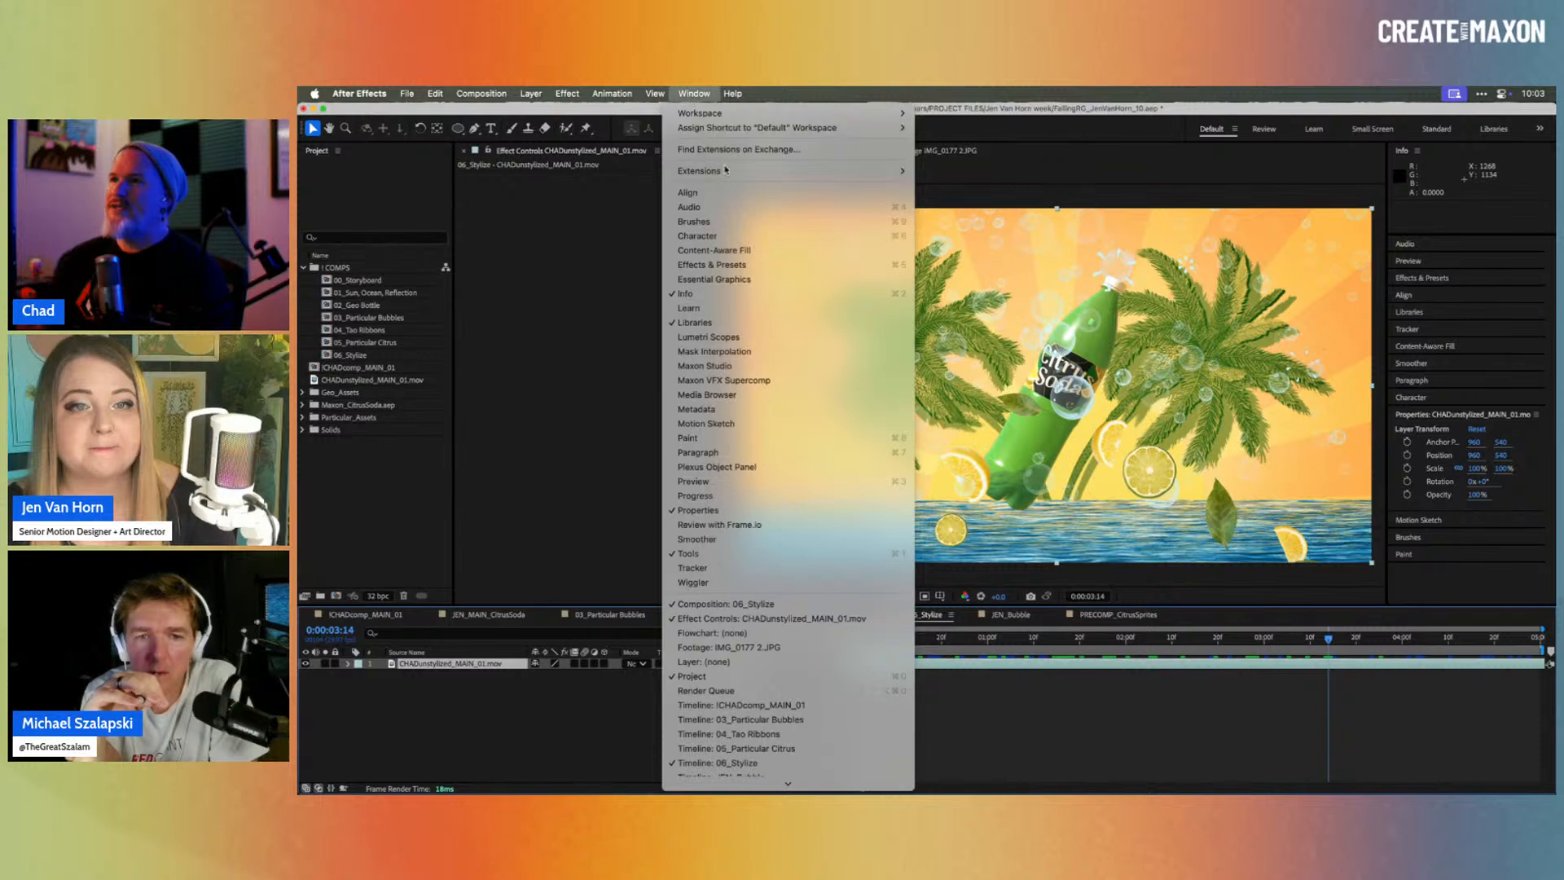
mouse_move(733, 177)
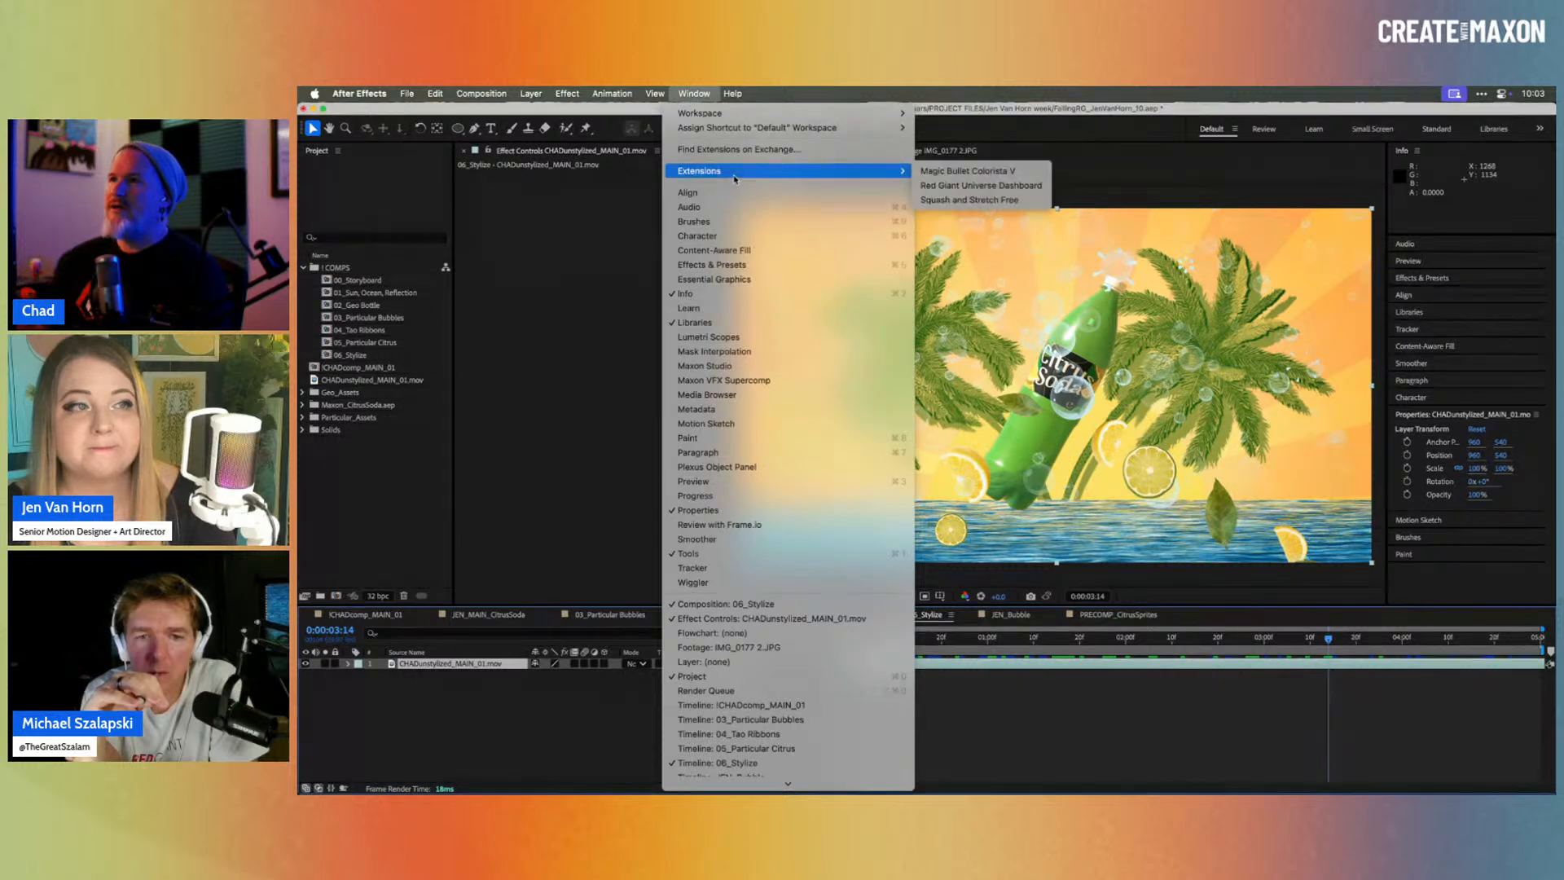
click(979, 187)
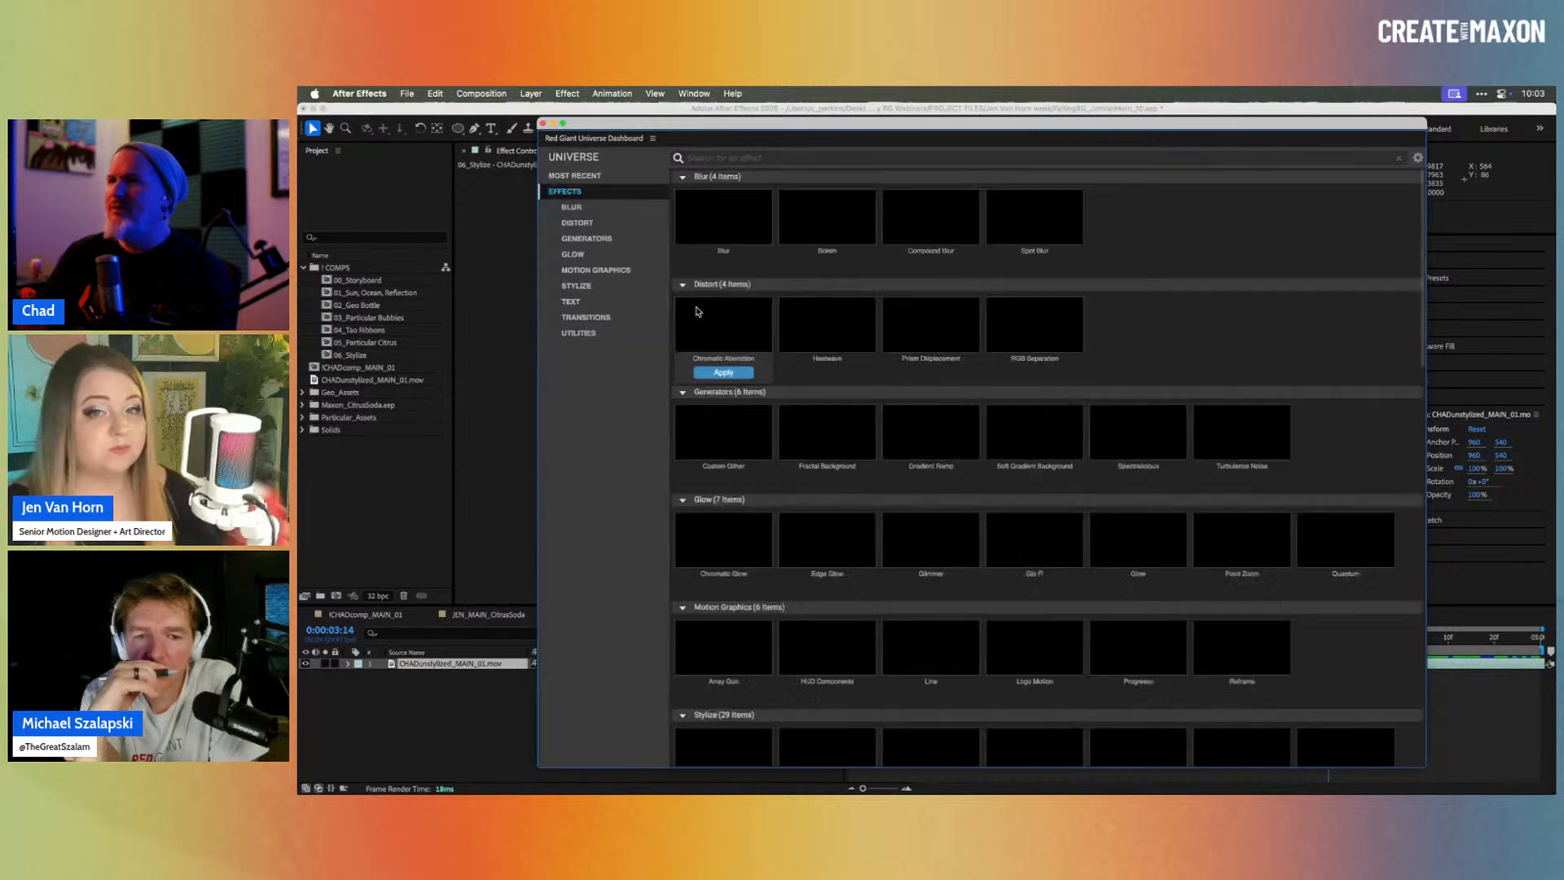
click(583, 289)
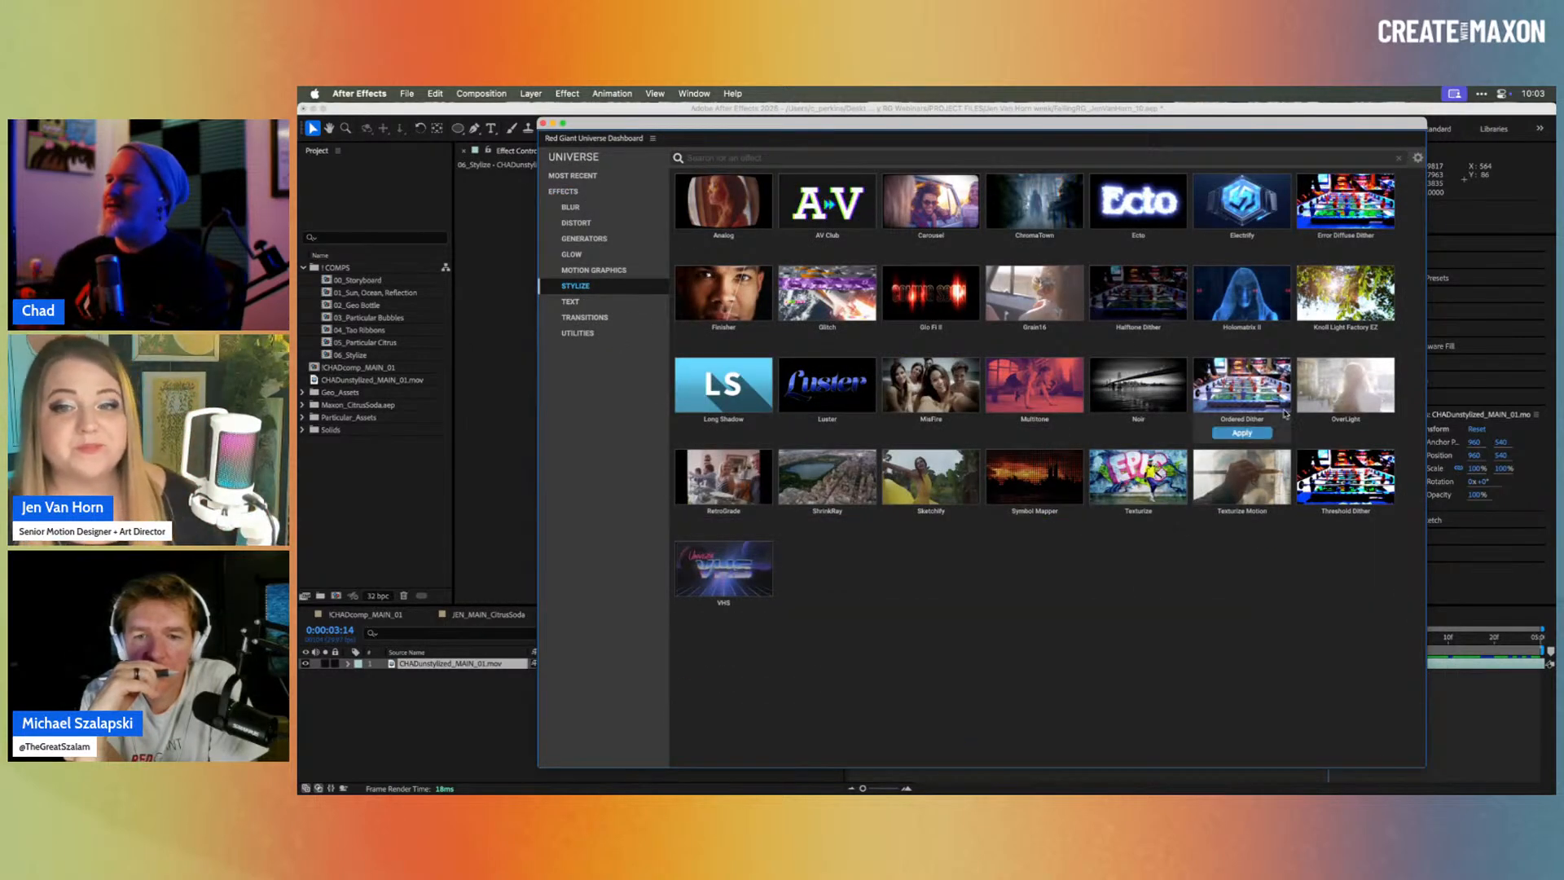
mouse_move(1346, 386)
mouse_move(1197, 306)
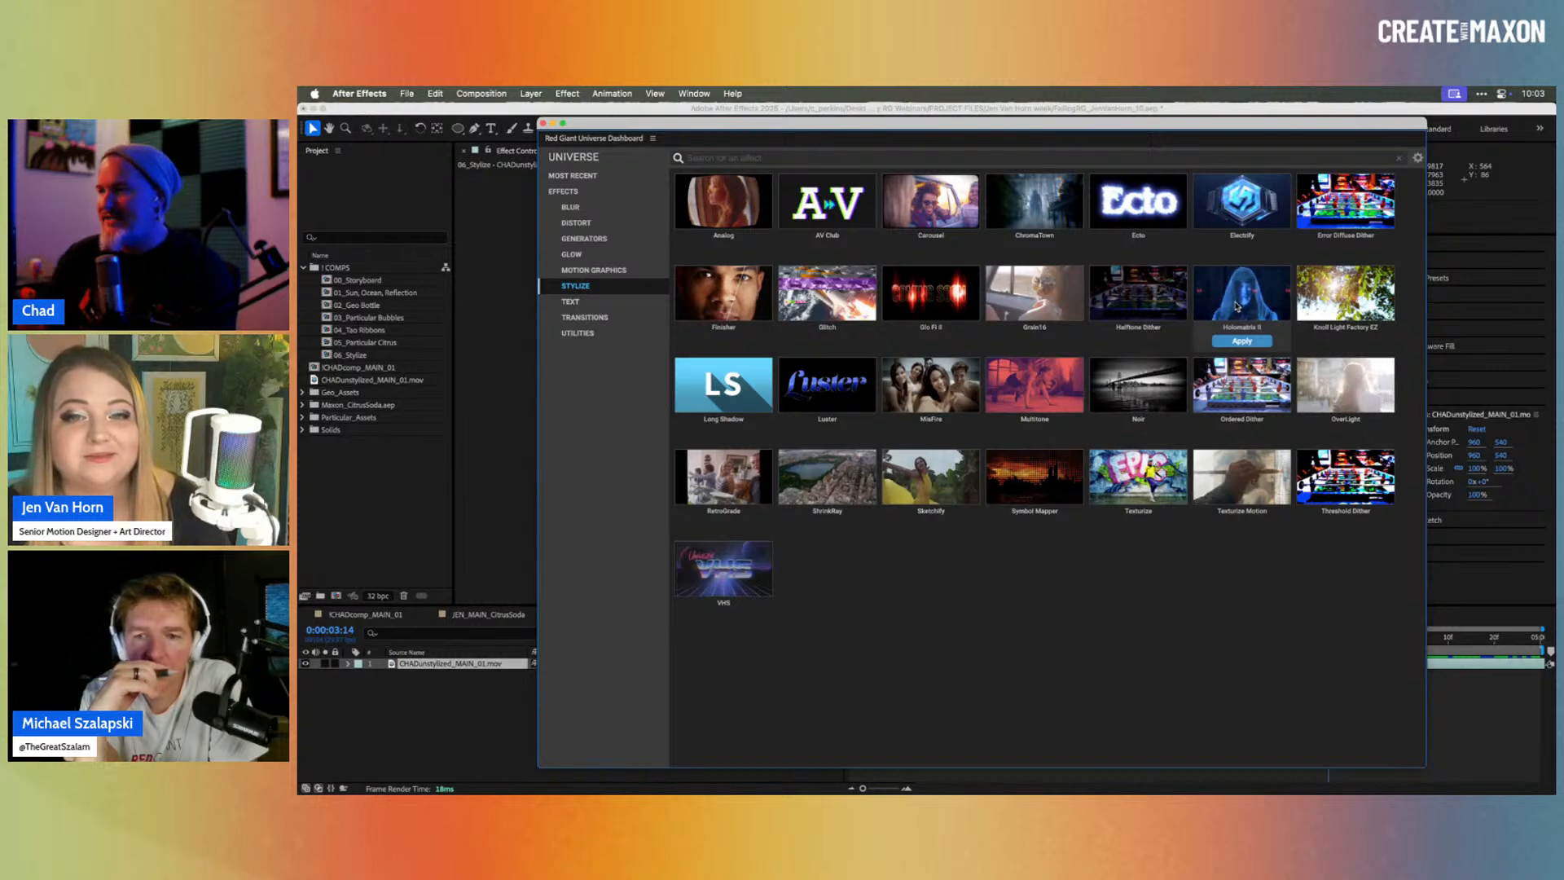
mouse_move(935, 208)
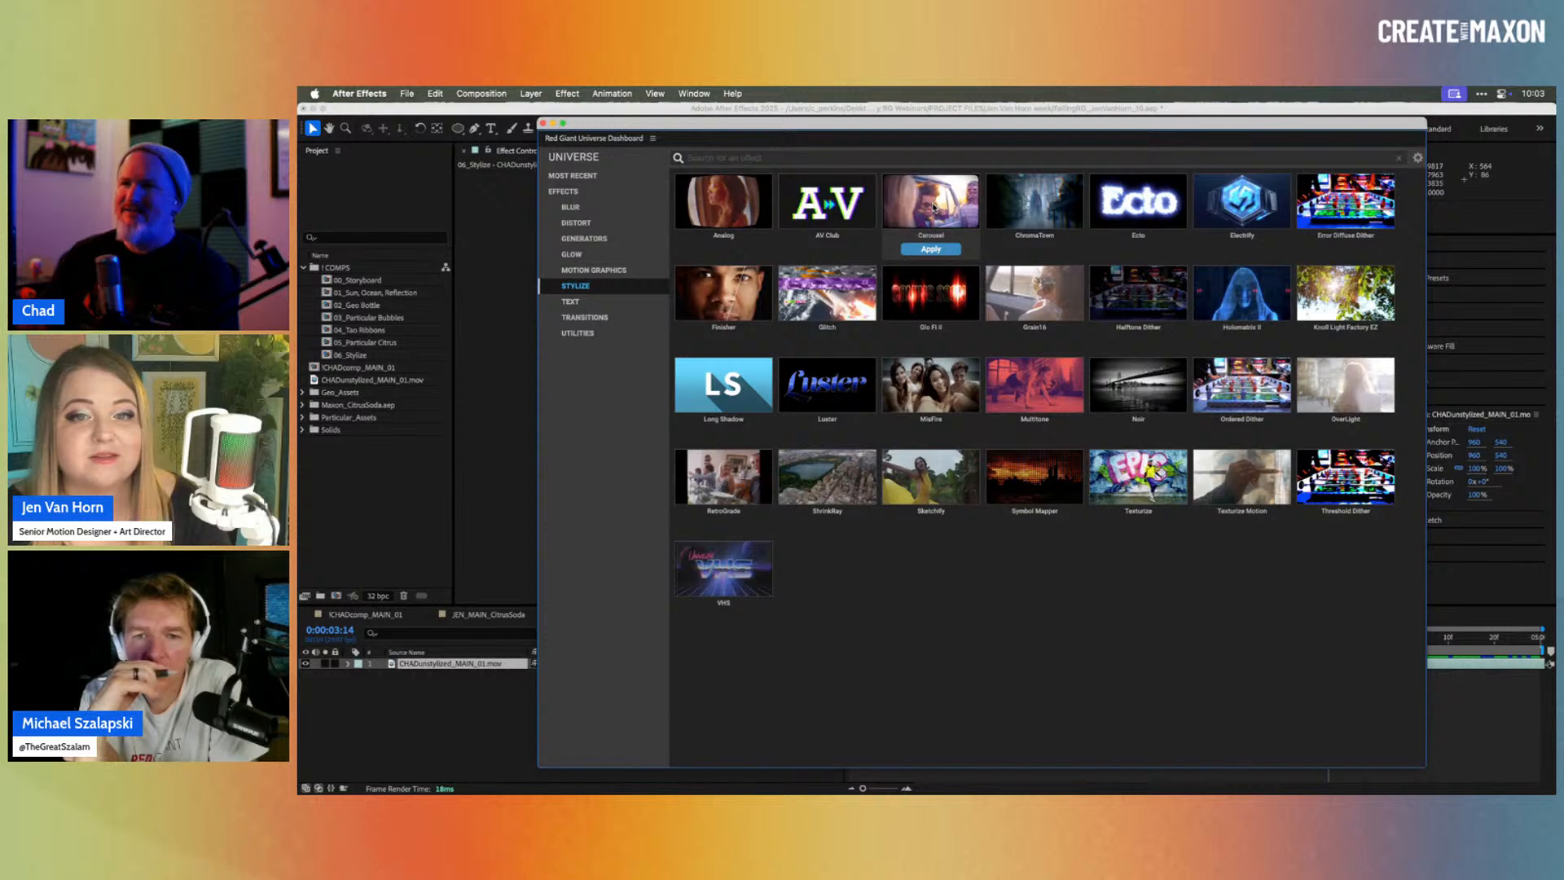
mouse_move(730, 206)
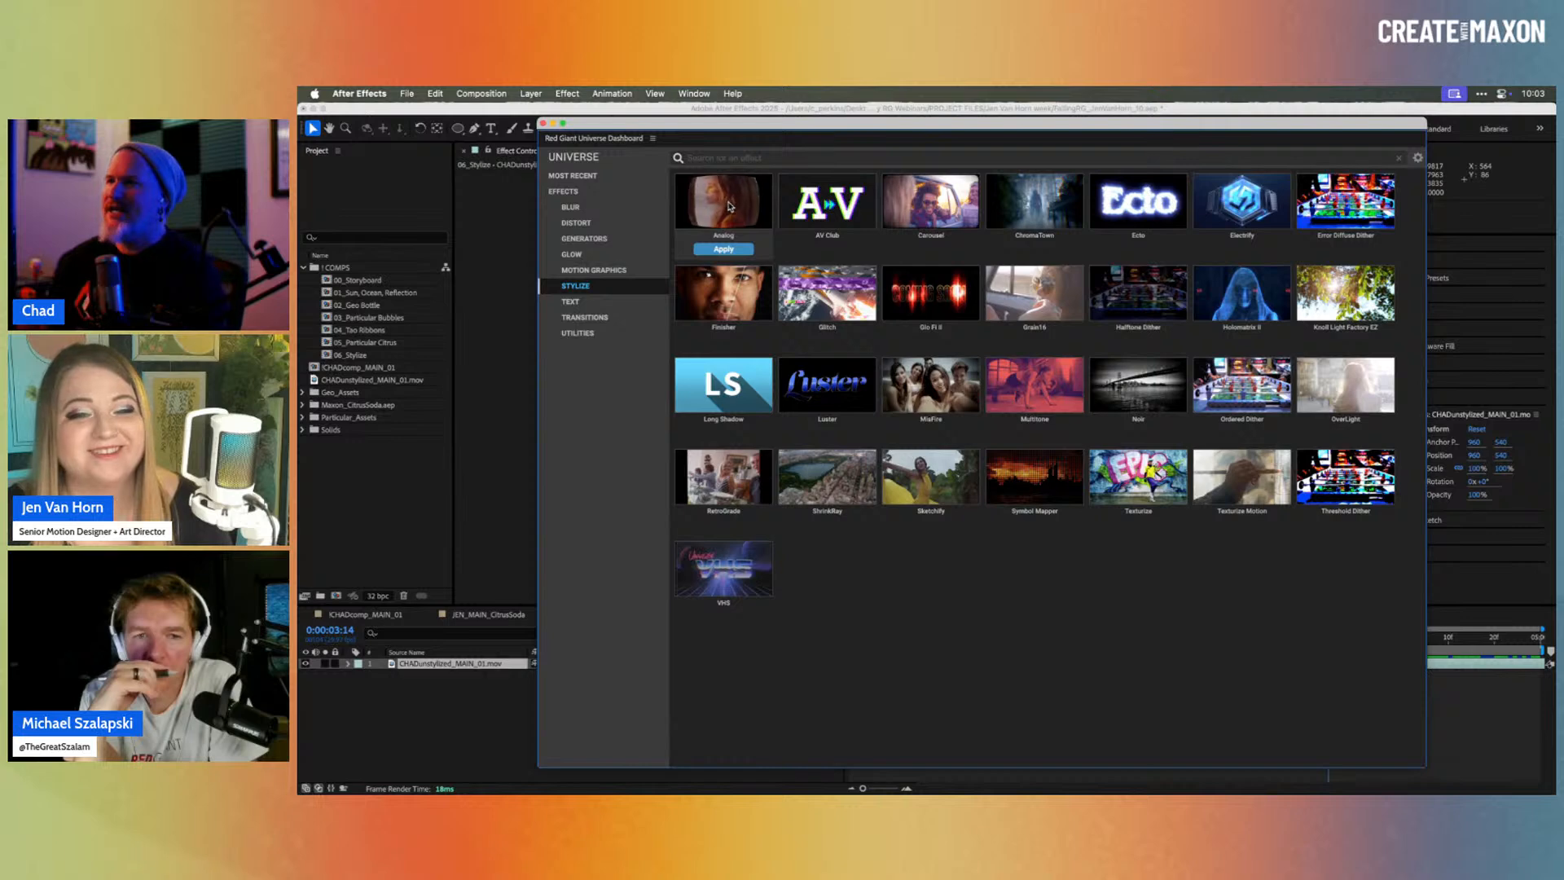
mouse_move(822, 307)
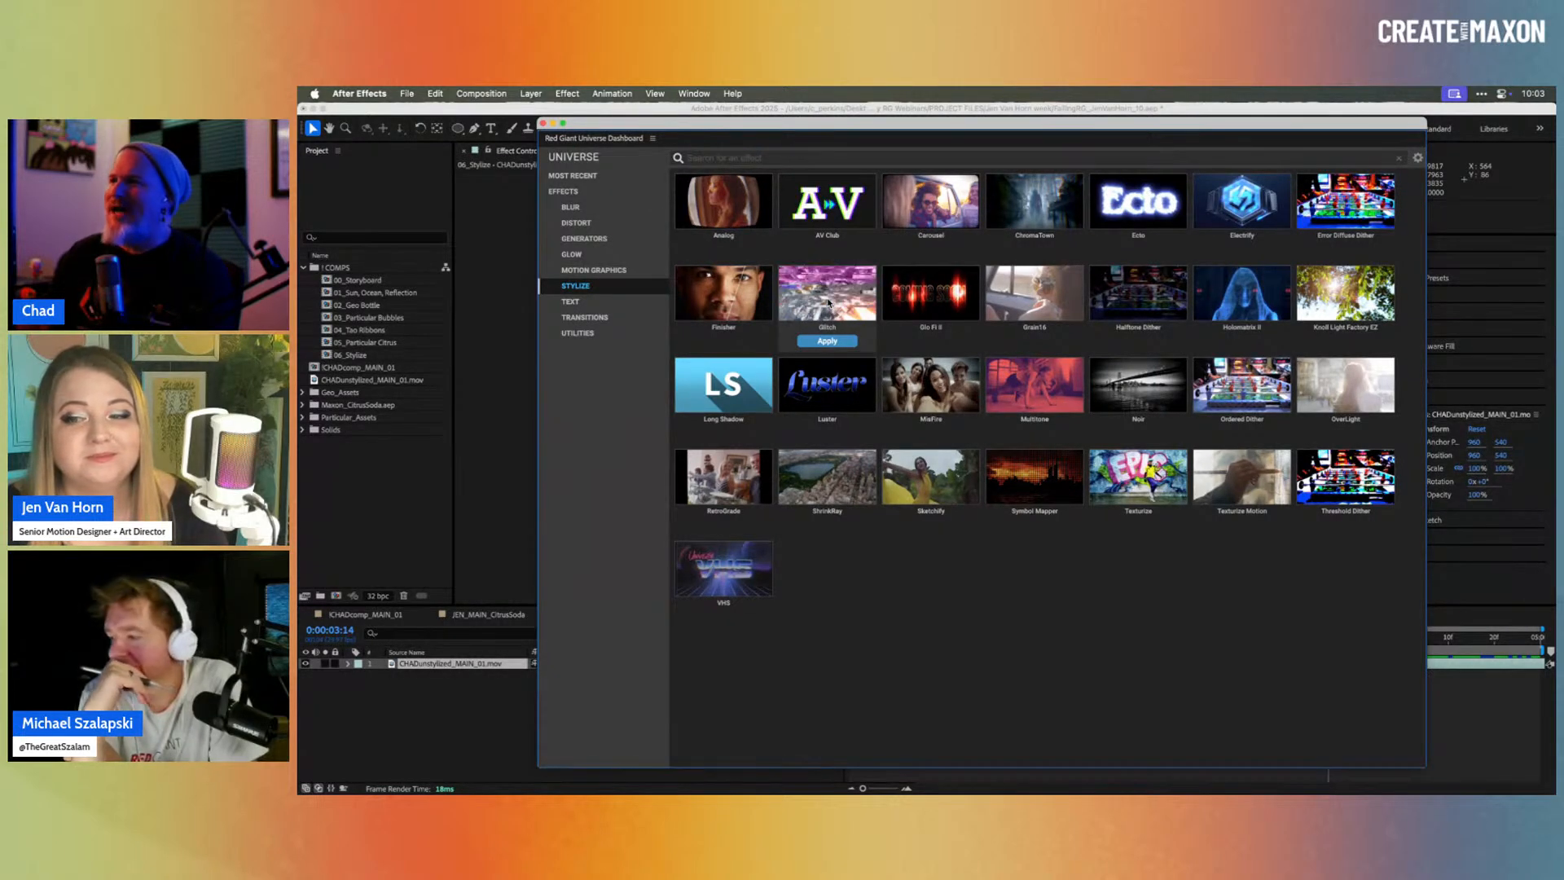
mouse_move(728, 568)
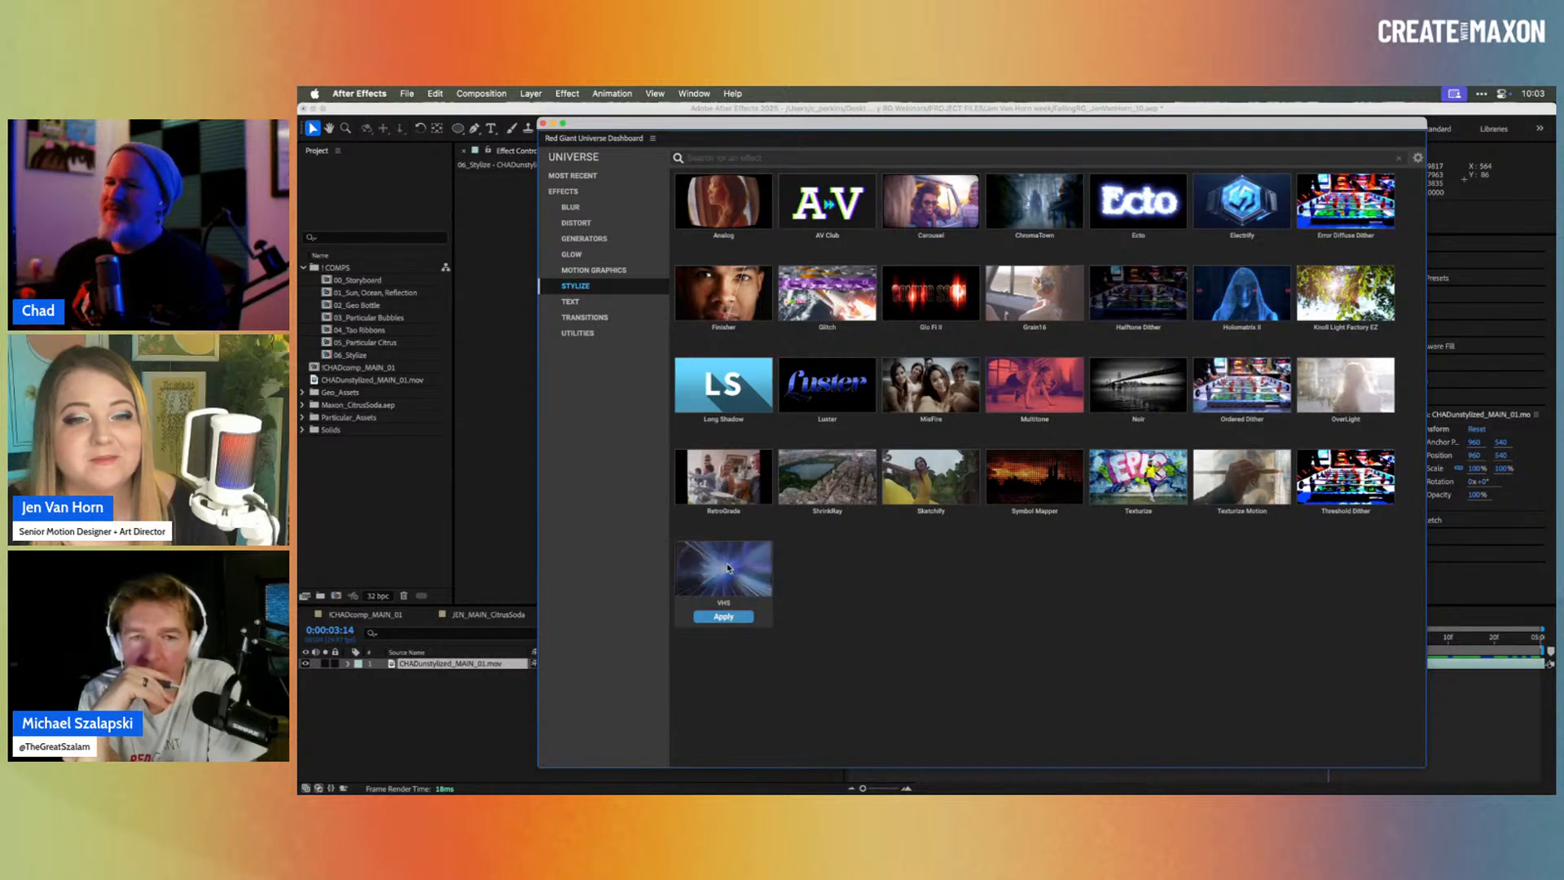
click(543, 123)
Step: Apply the uni.Texturize effect to the CHADunstylized_MAIN_01.mov layer
click(466, 666)
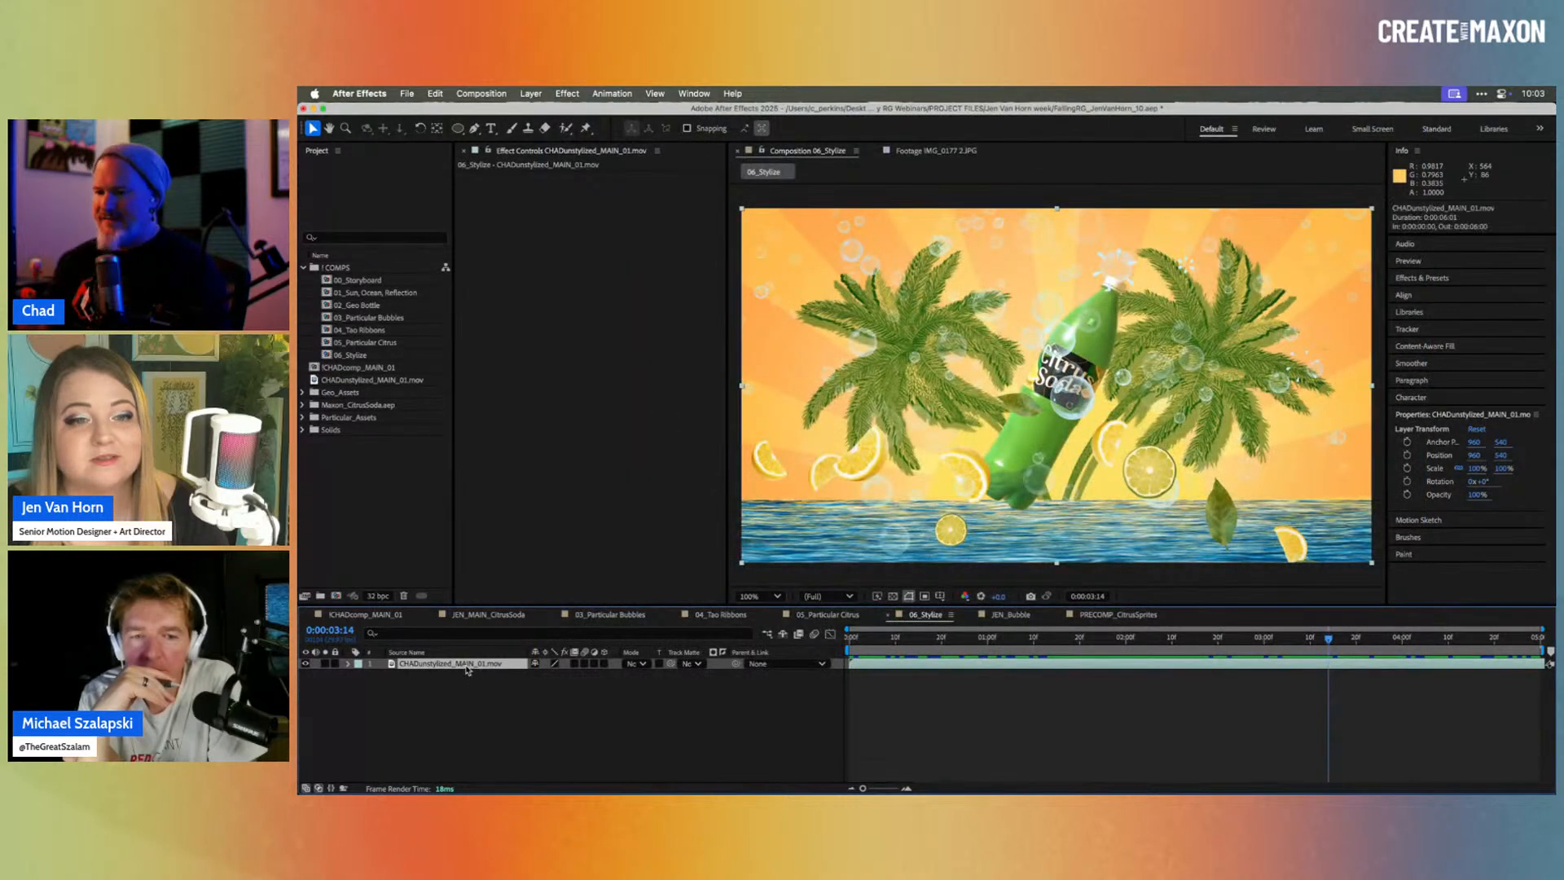
key(ctrl+space)
text(textu)
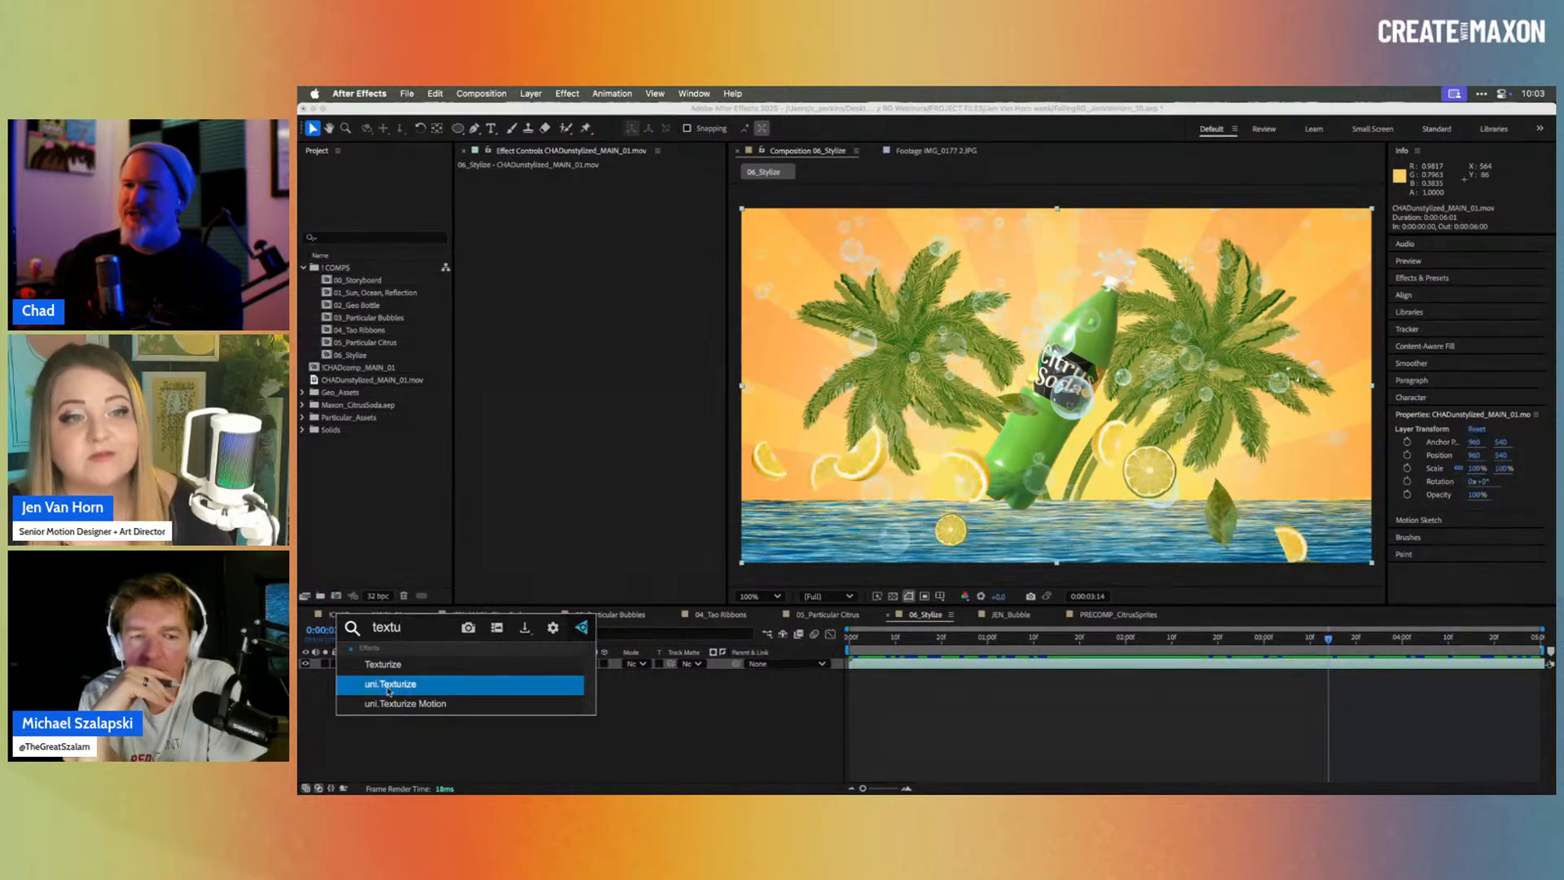
click(388, 686)
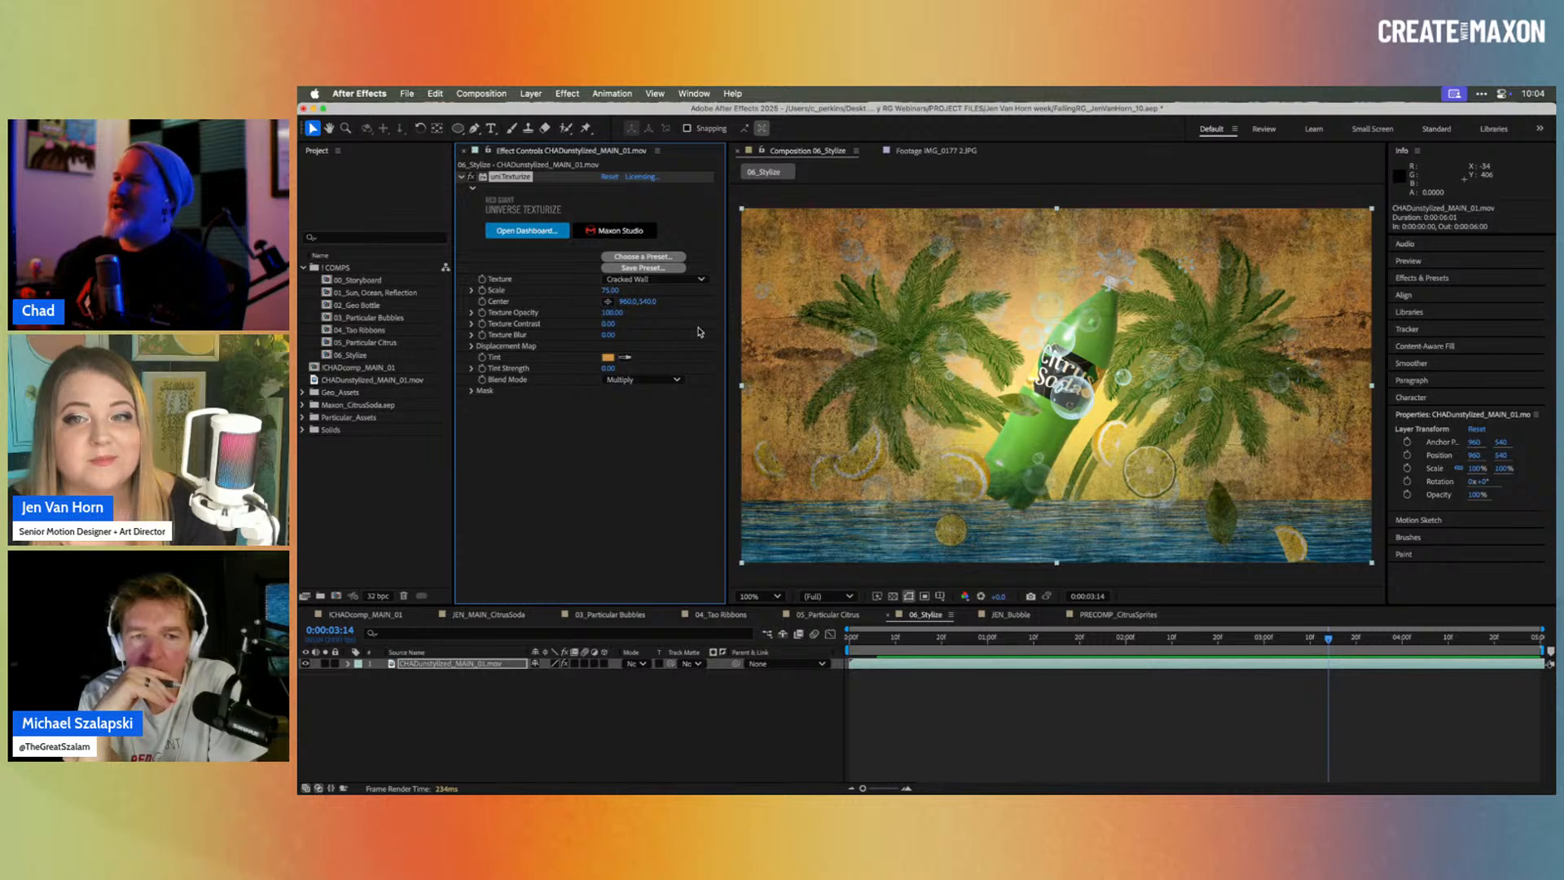
Step: Set the Texturize mask's Scale to 1520 and Falloff to 0.90, and disable the mask
click(472, 390)
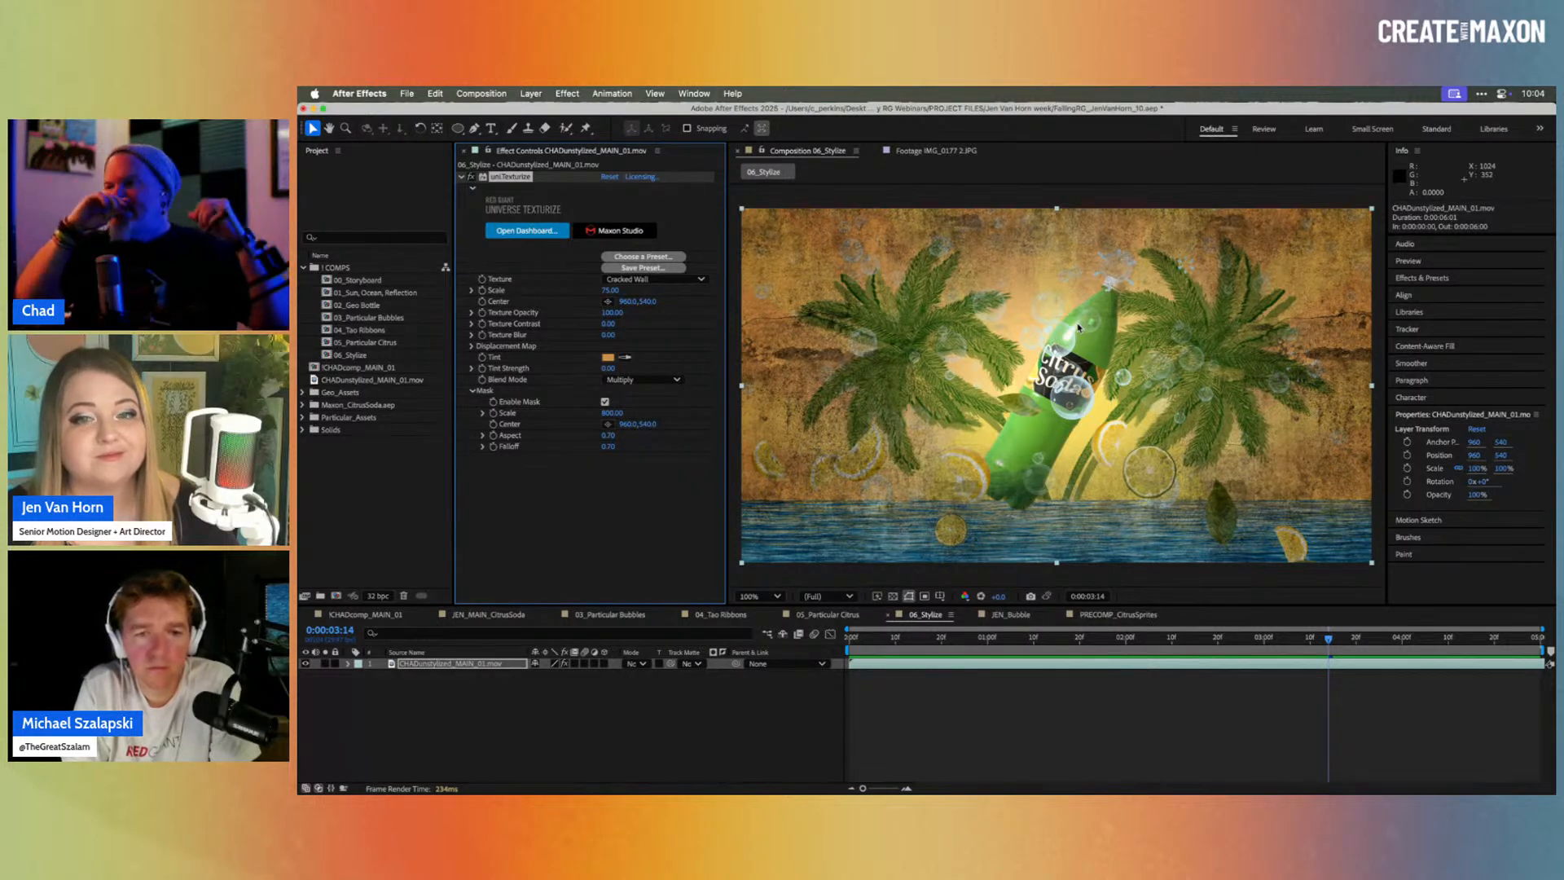
mouse_move(613, 415)
mouse_down()
mouse_move(668, 409)
mouse_move(618, 441)
mouse_up()
click(604, 402)
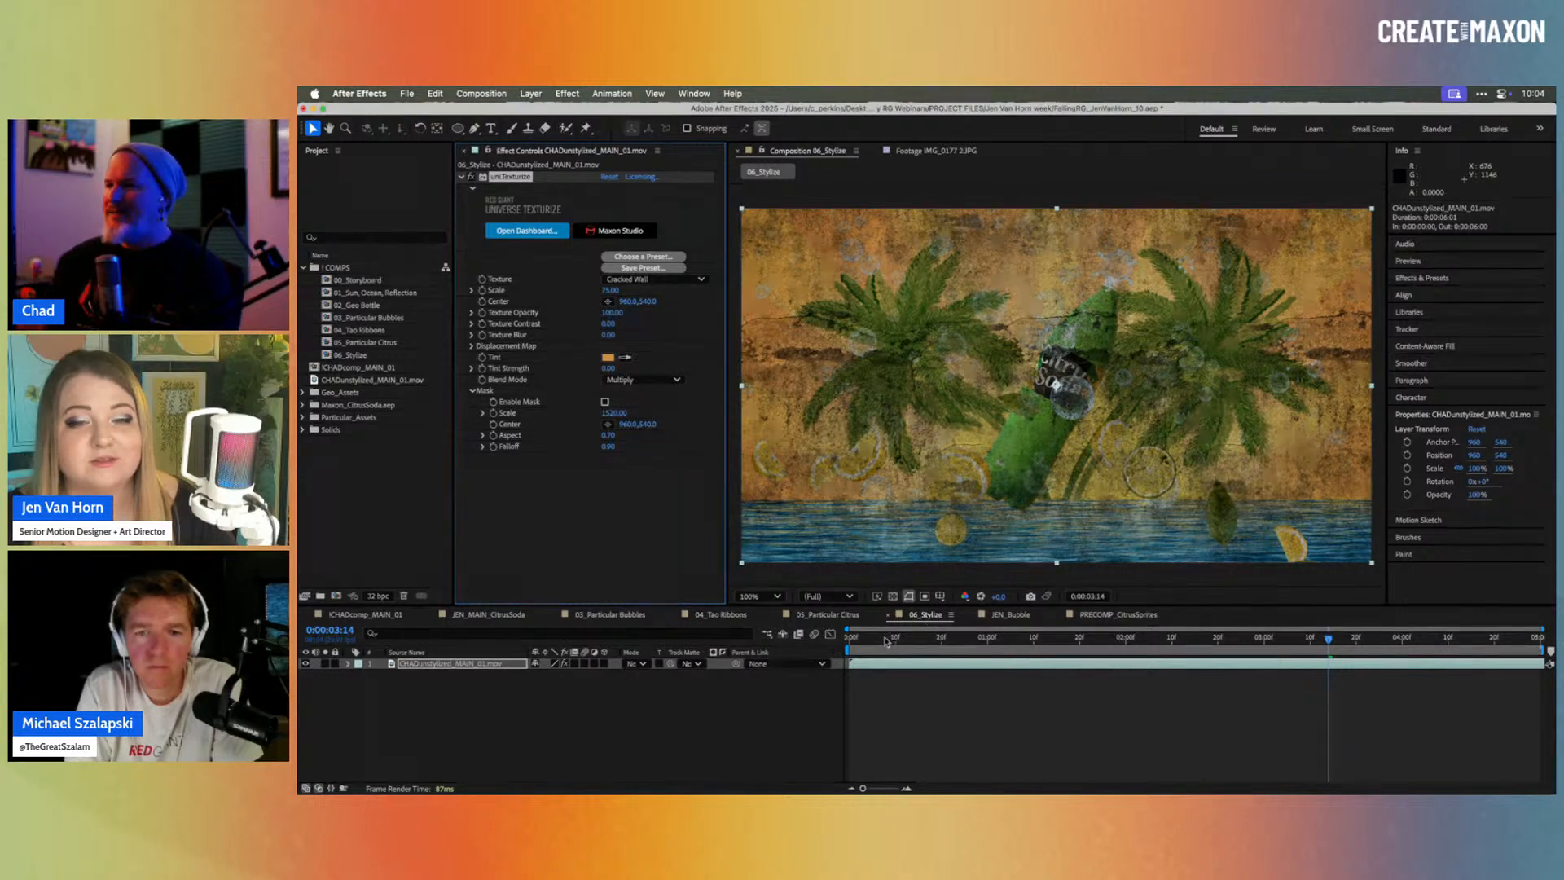
Step: Preview the Cracked Wall texture to 0:00:01:09, and remove the uni.Texturize effect from the layer
drag(887, 640, 1030, 638)
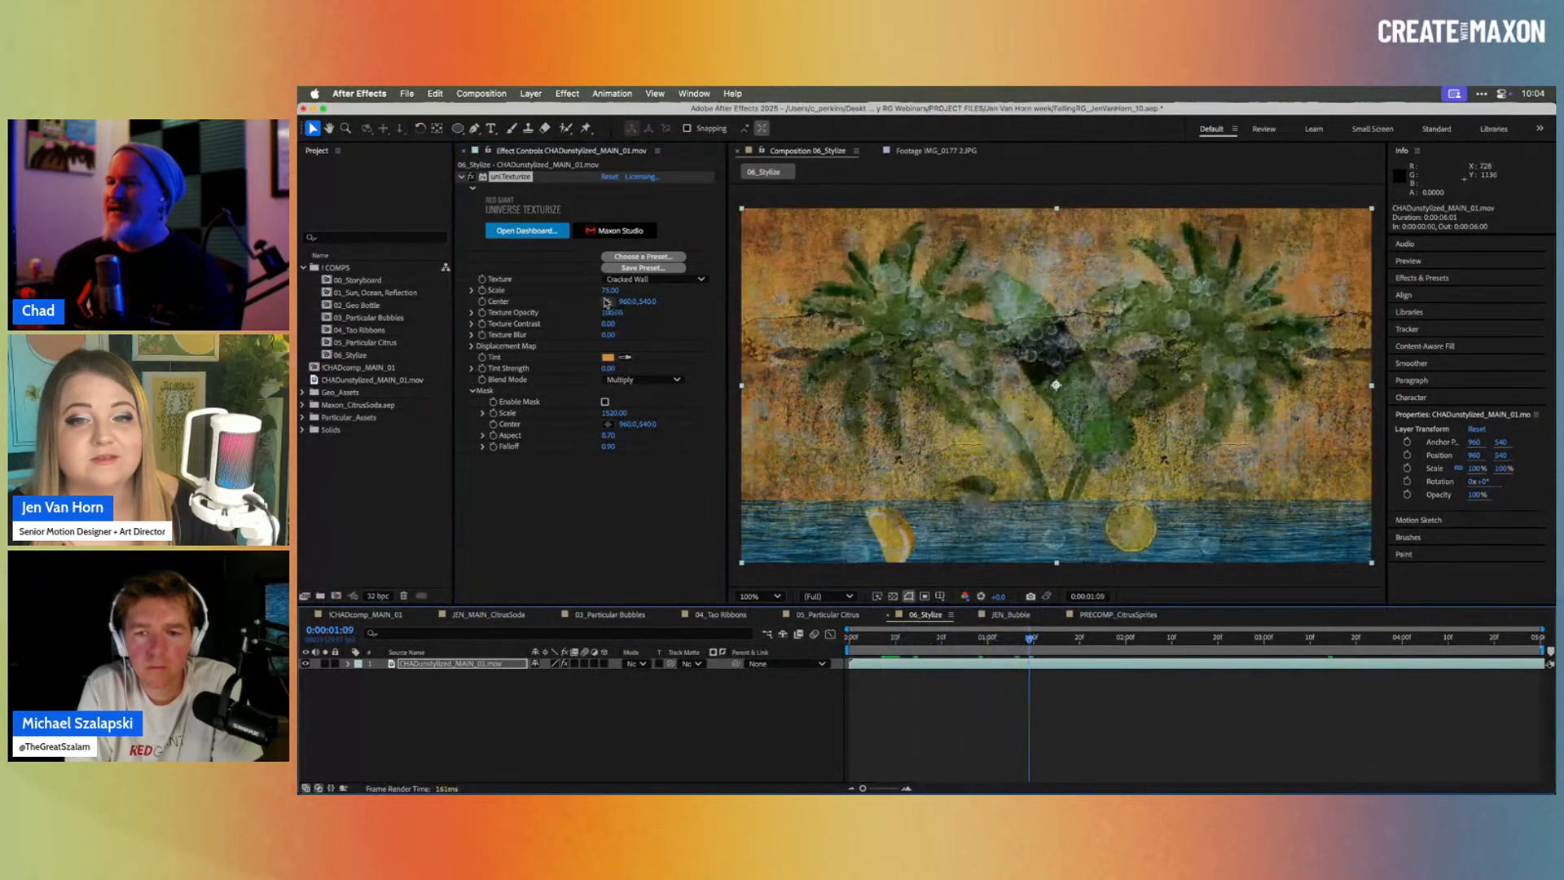
click(518, 180)
key(Delete)
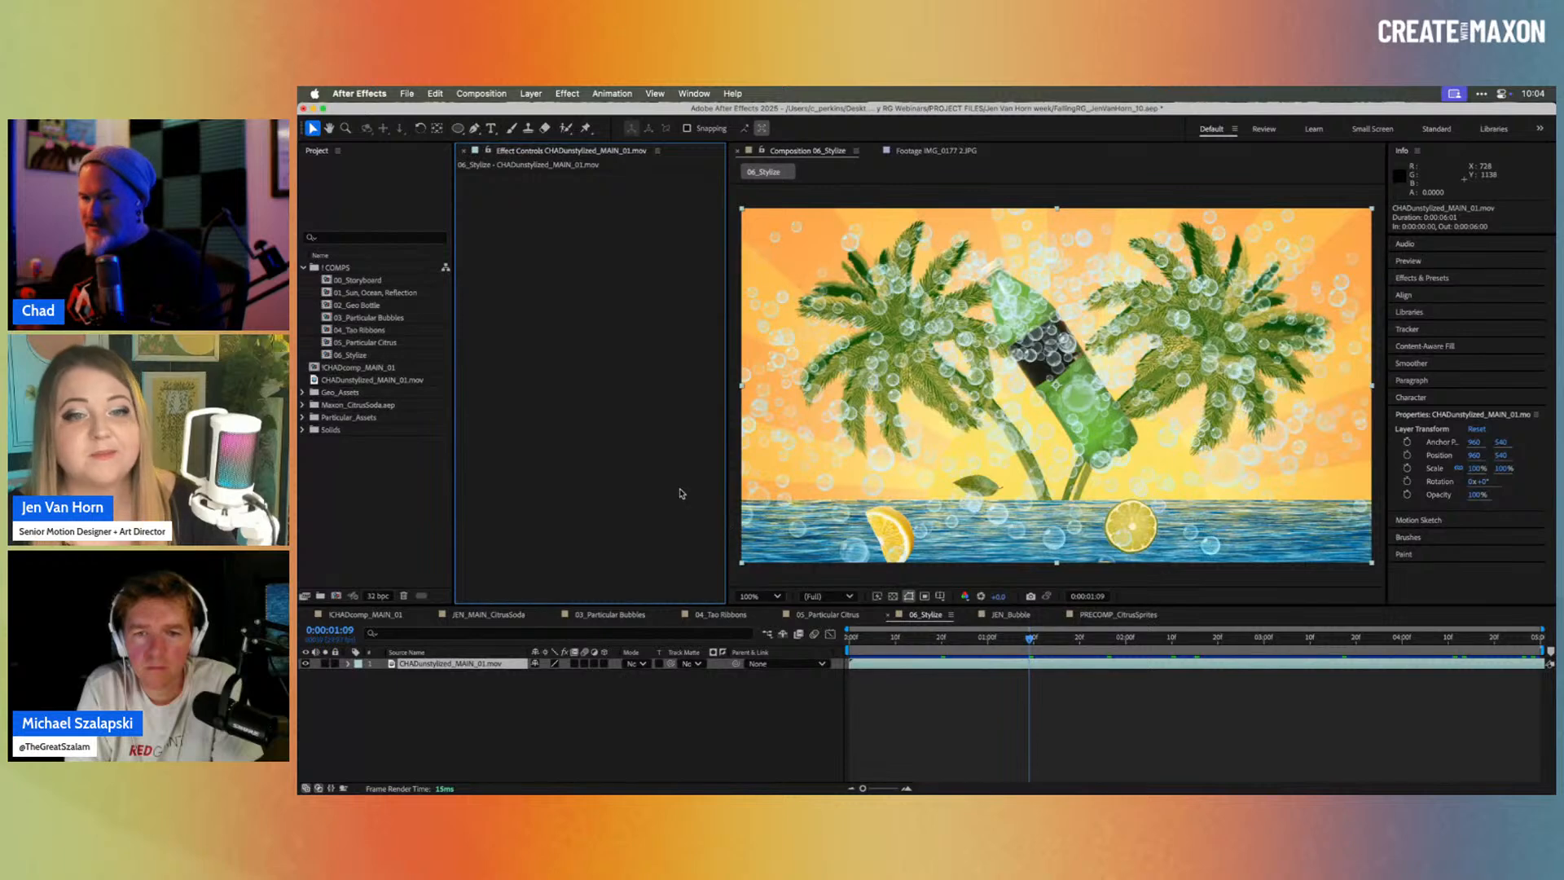
Step: Apply the uni.Texturize Motion effect to the CHADunstylized_MAIN_01.mov layer
key(ctrl+space)
text(textu)
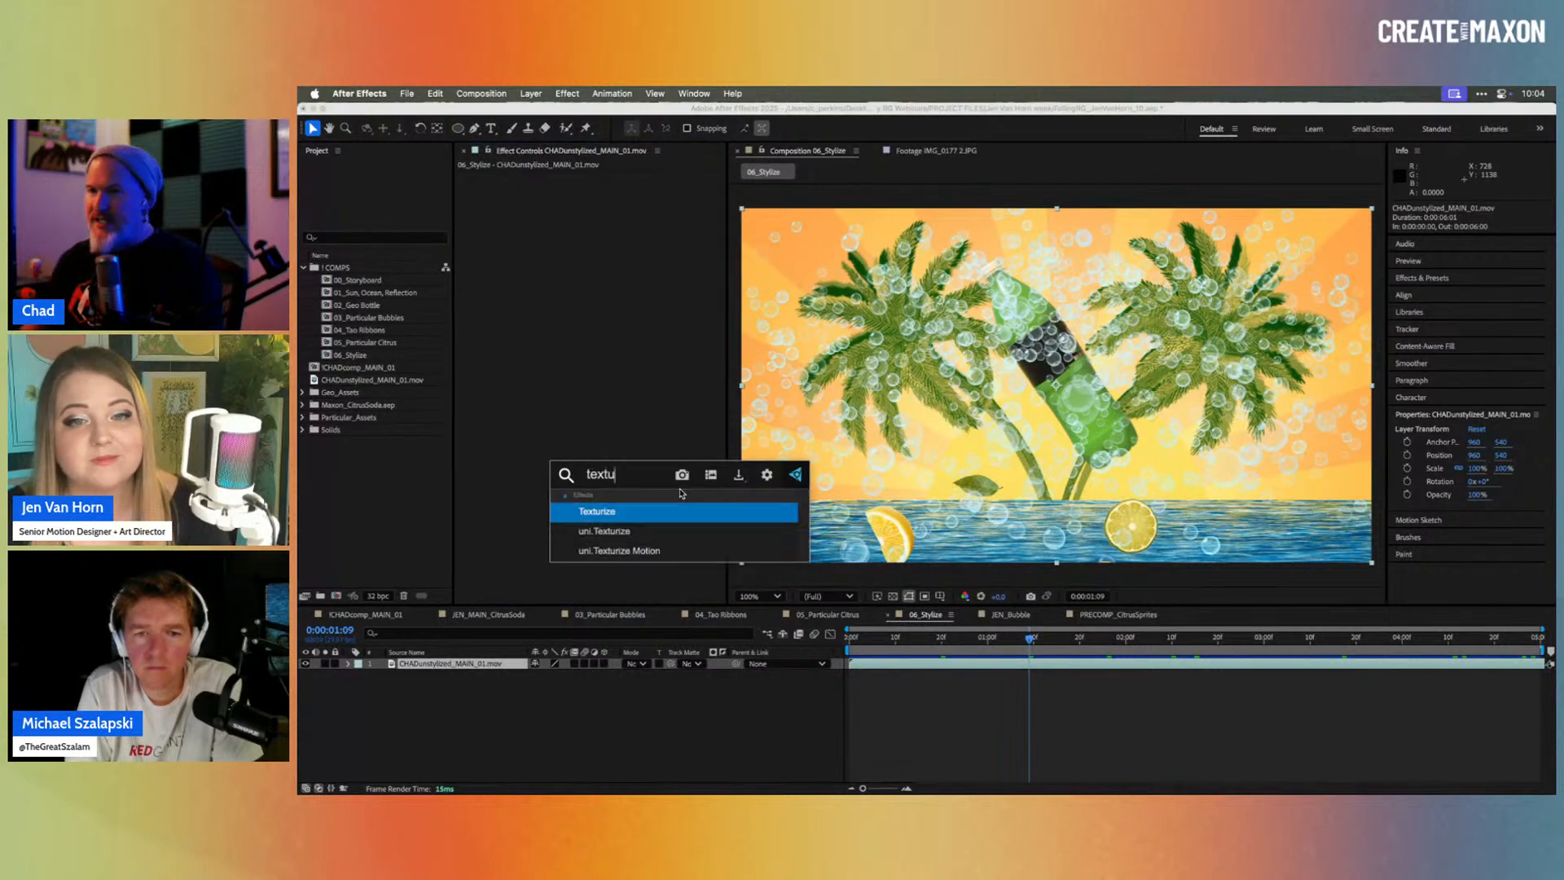
key(Down)
key(Down)
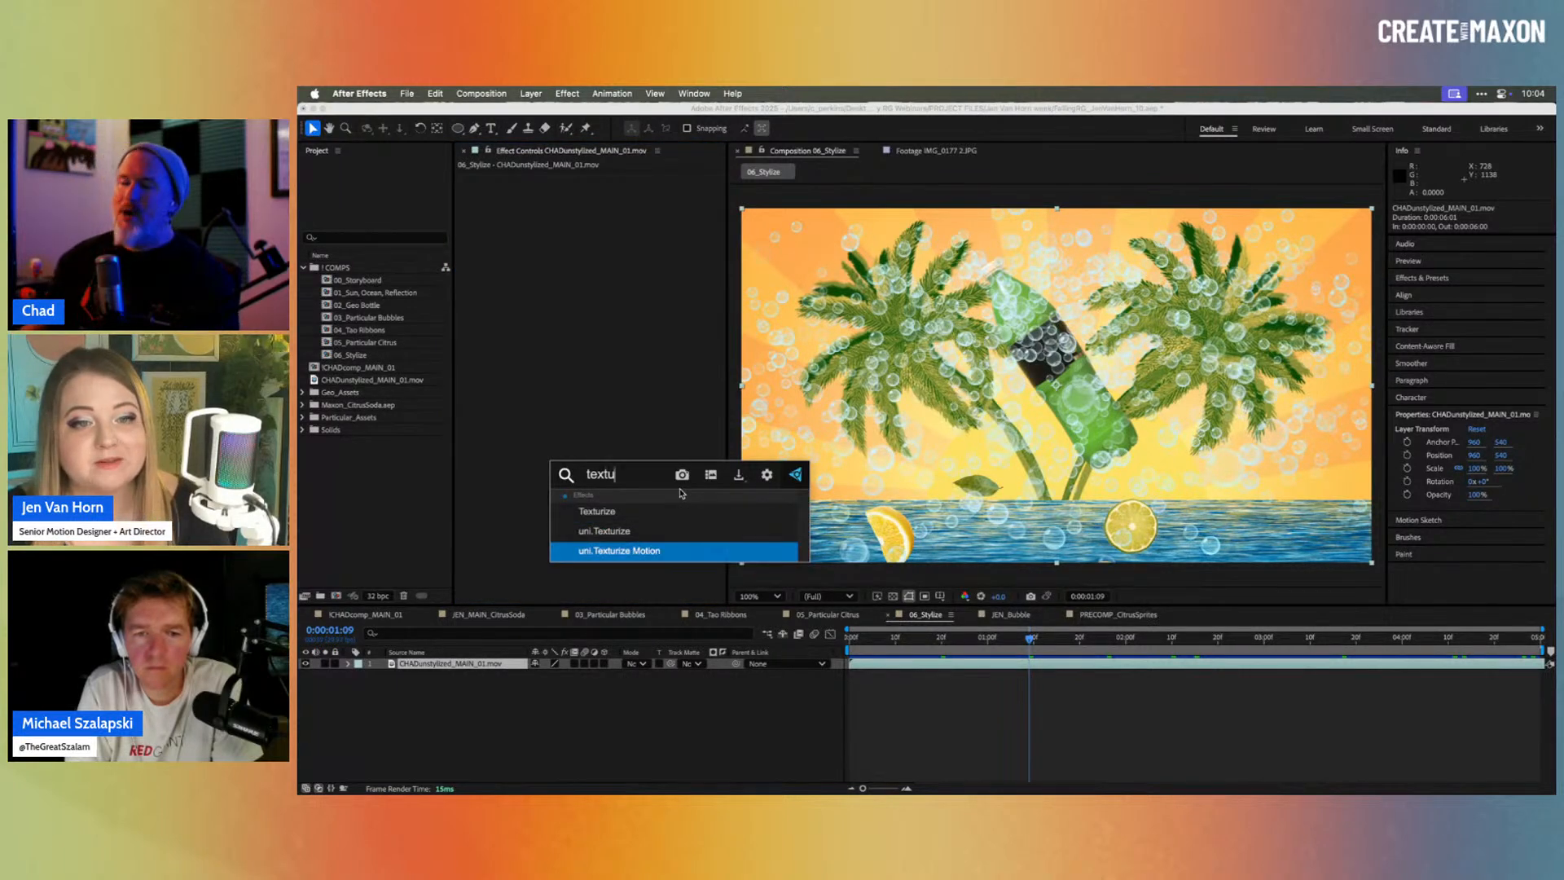
key(Return)
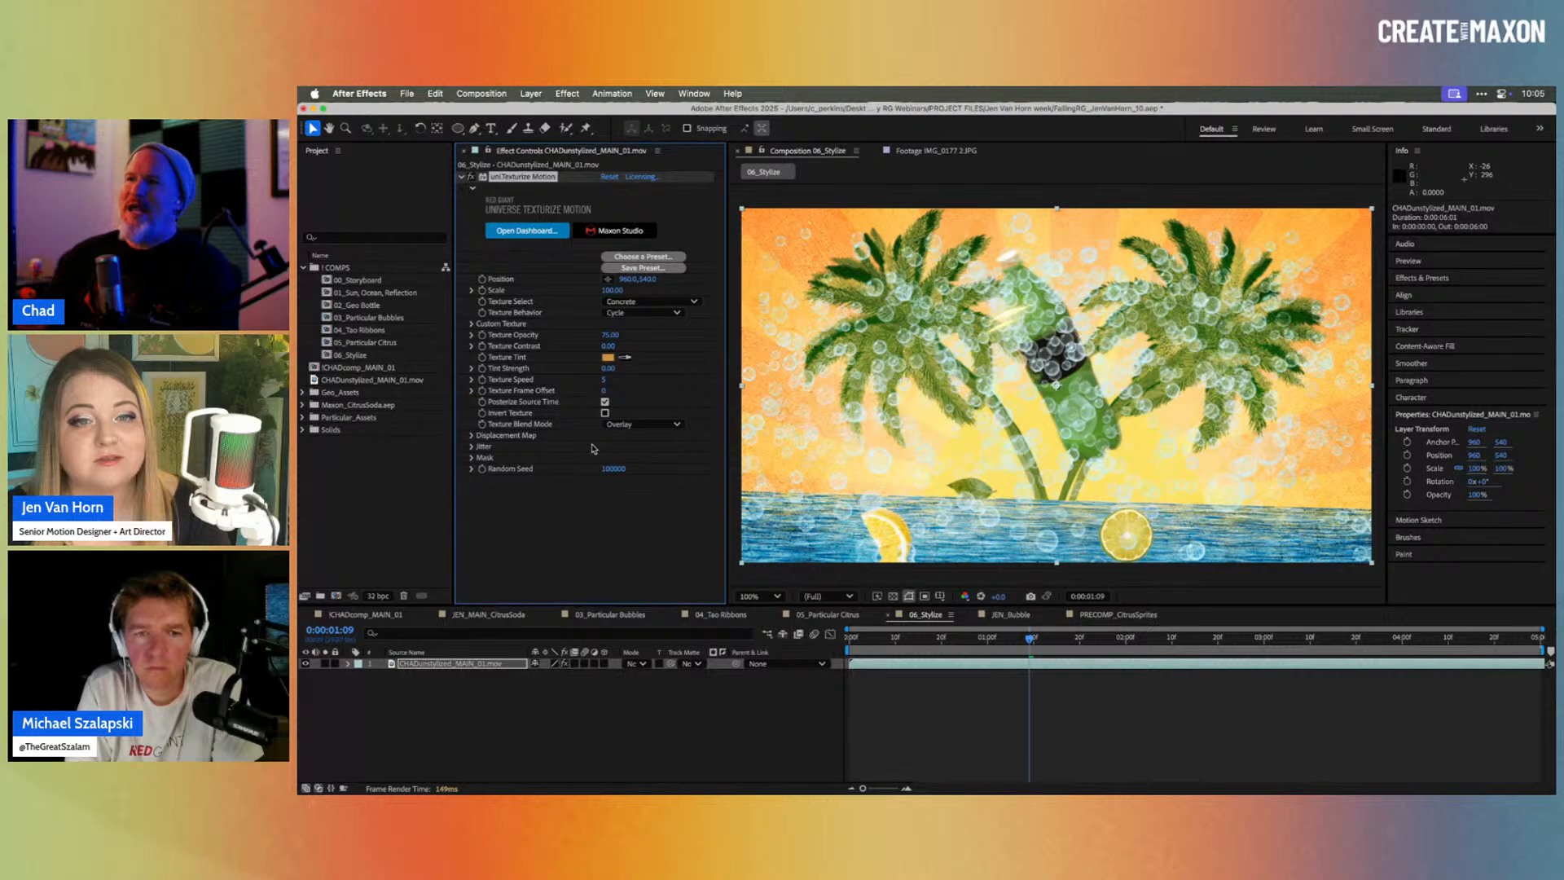
Step: Examine Texturize Motion's Jitter settings, and play back the animated concrete texture, ending at 0:00:03:07
click(472, 447)
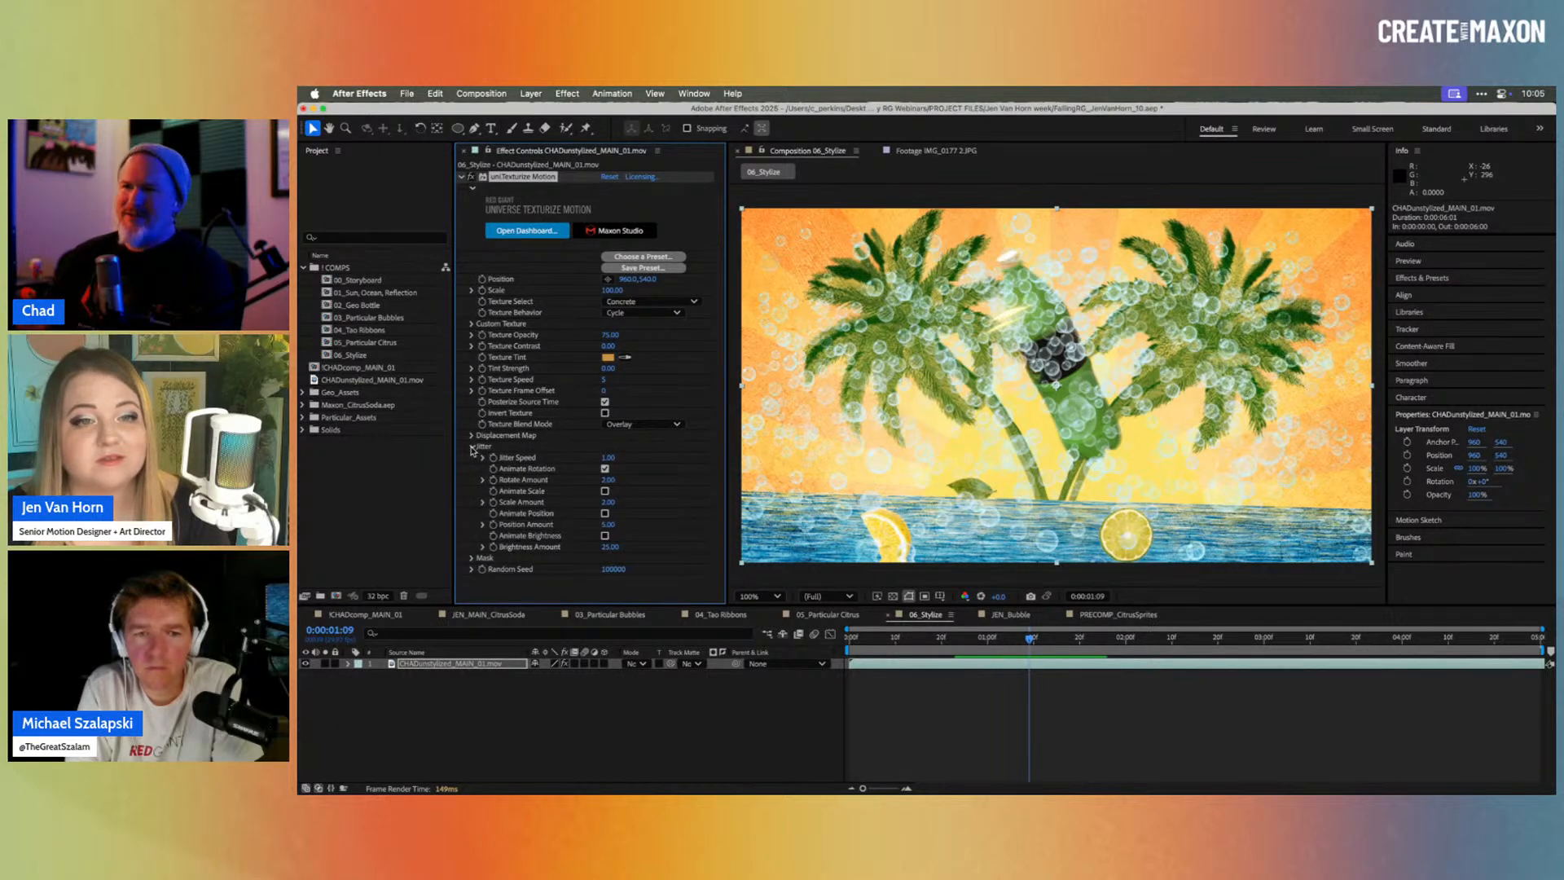
click(472, 447)
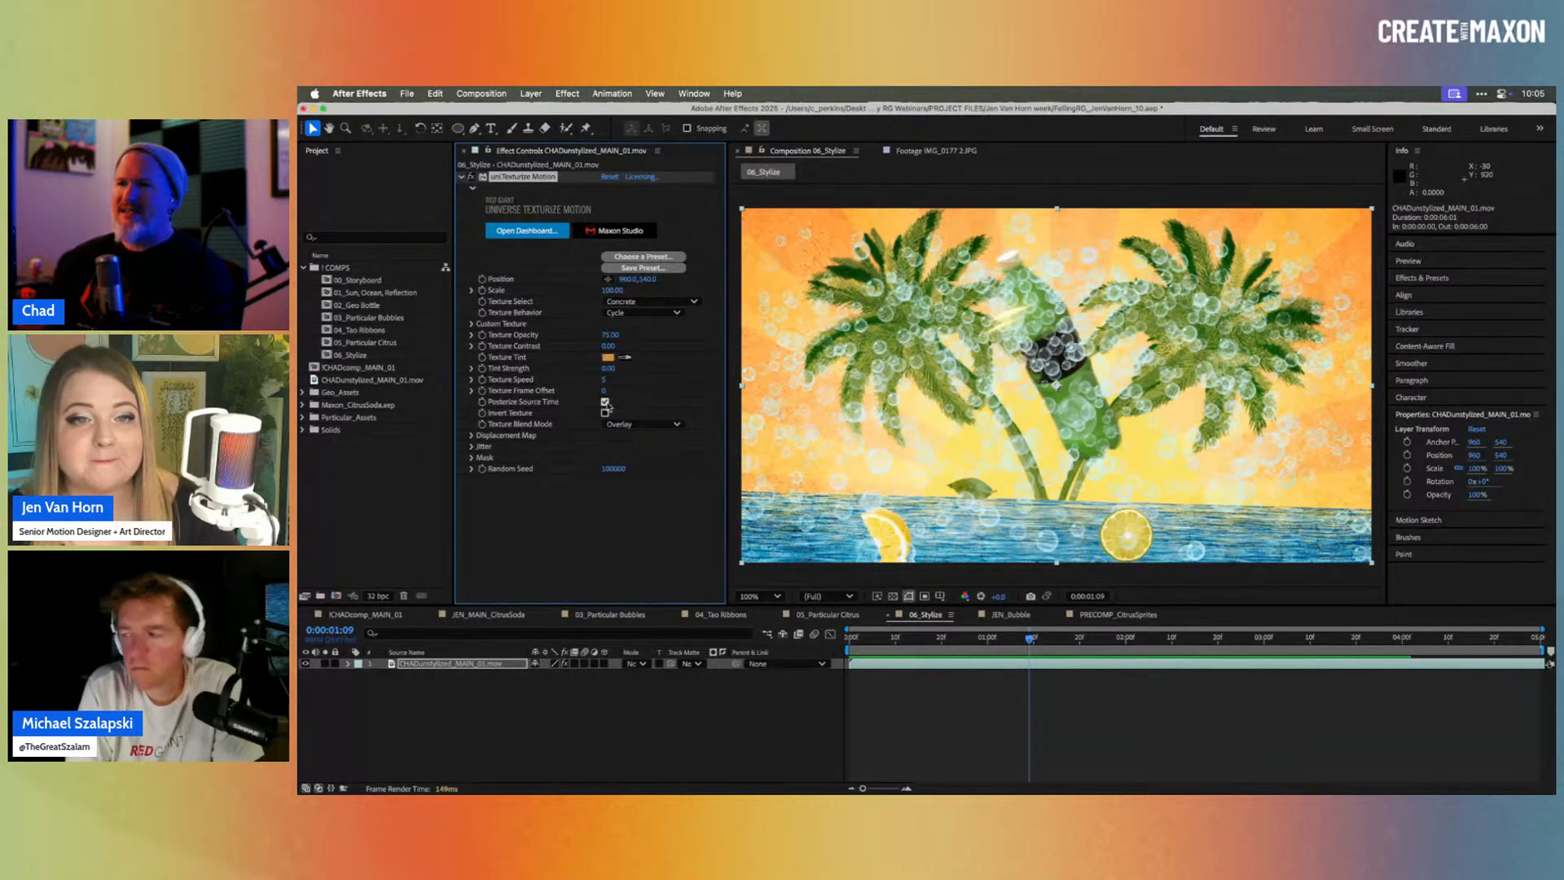
click(864, 641)
key(space)
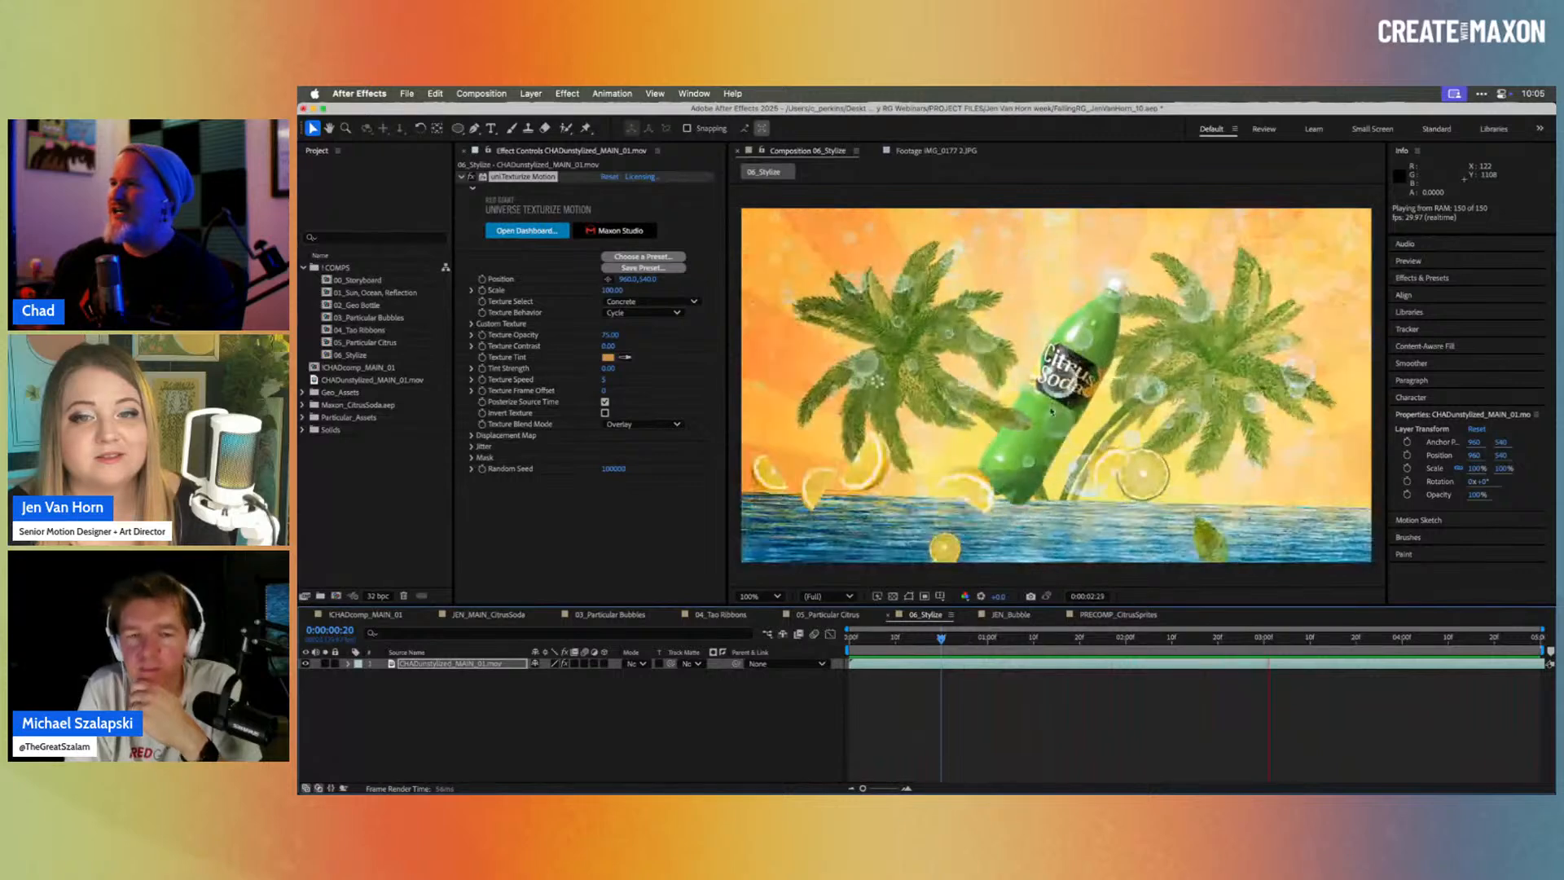
key(space)
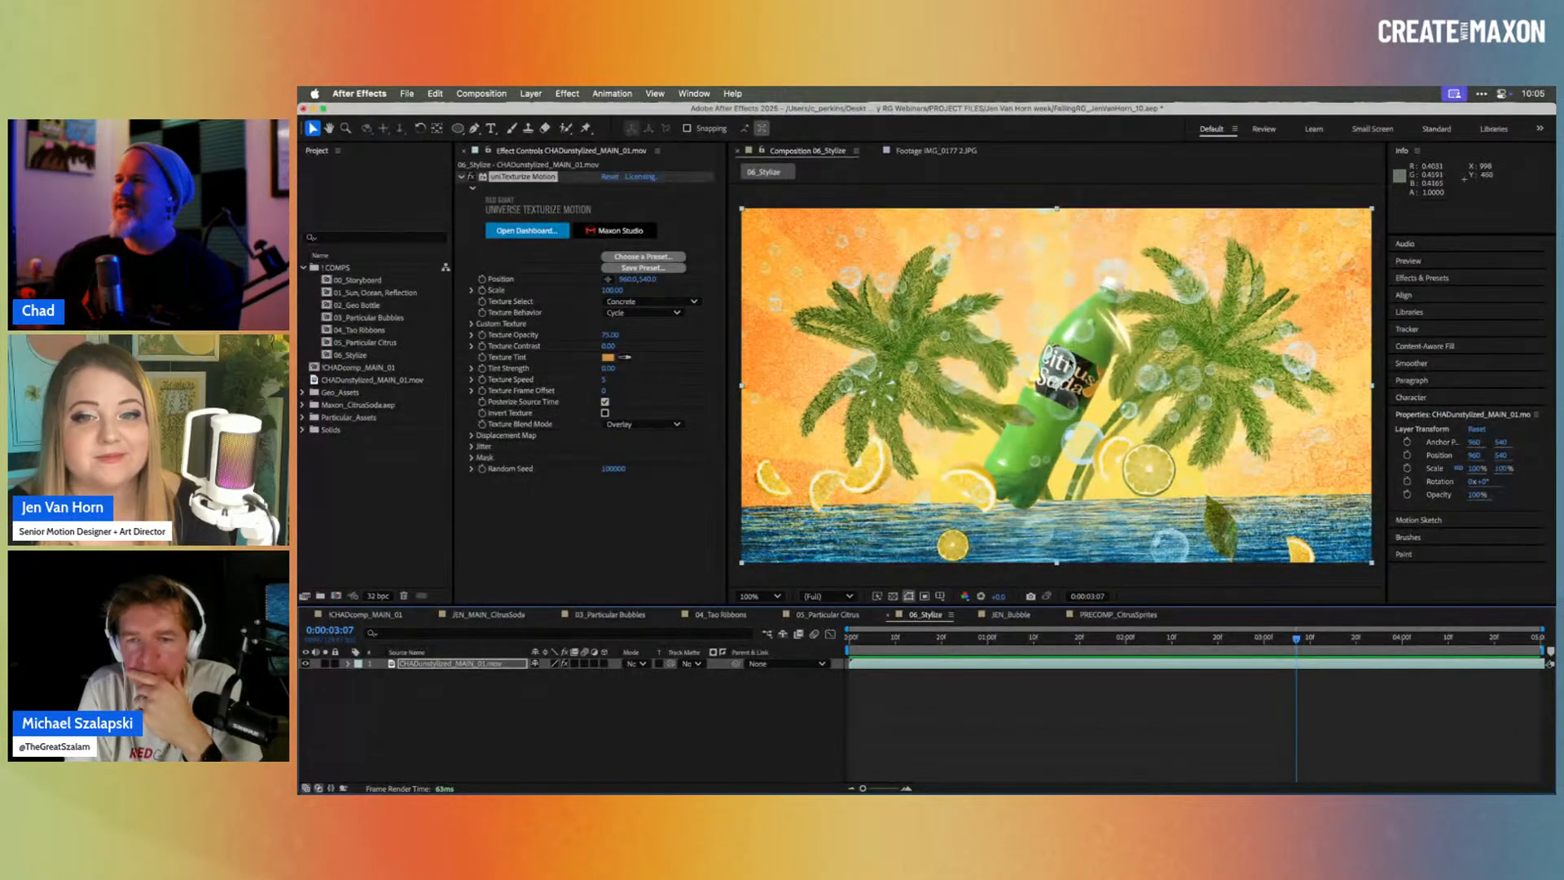
Step: Set Texturize Motion's Mask Falloff to 0.92 and Mask Size to 1070, and preview the result, ending at 0:00:01:29
click(472, 457)
drag(608, 513, 623, 513)
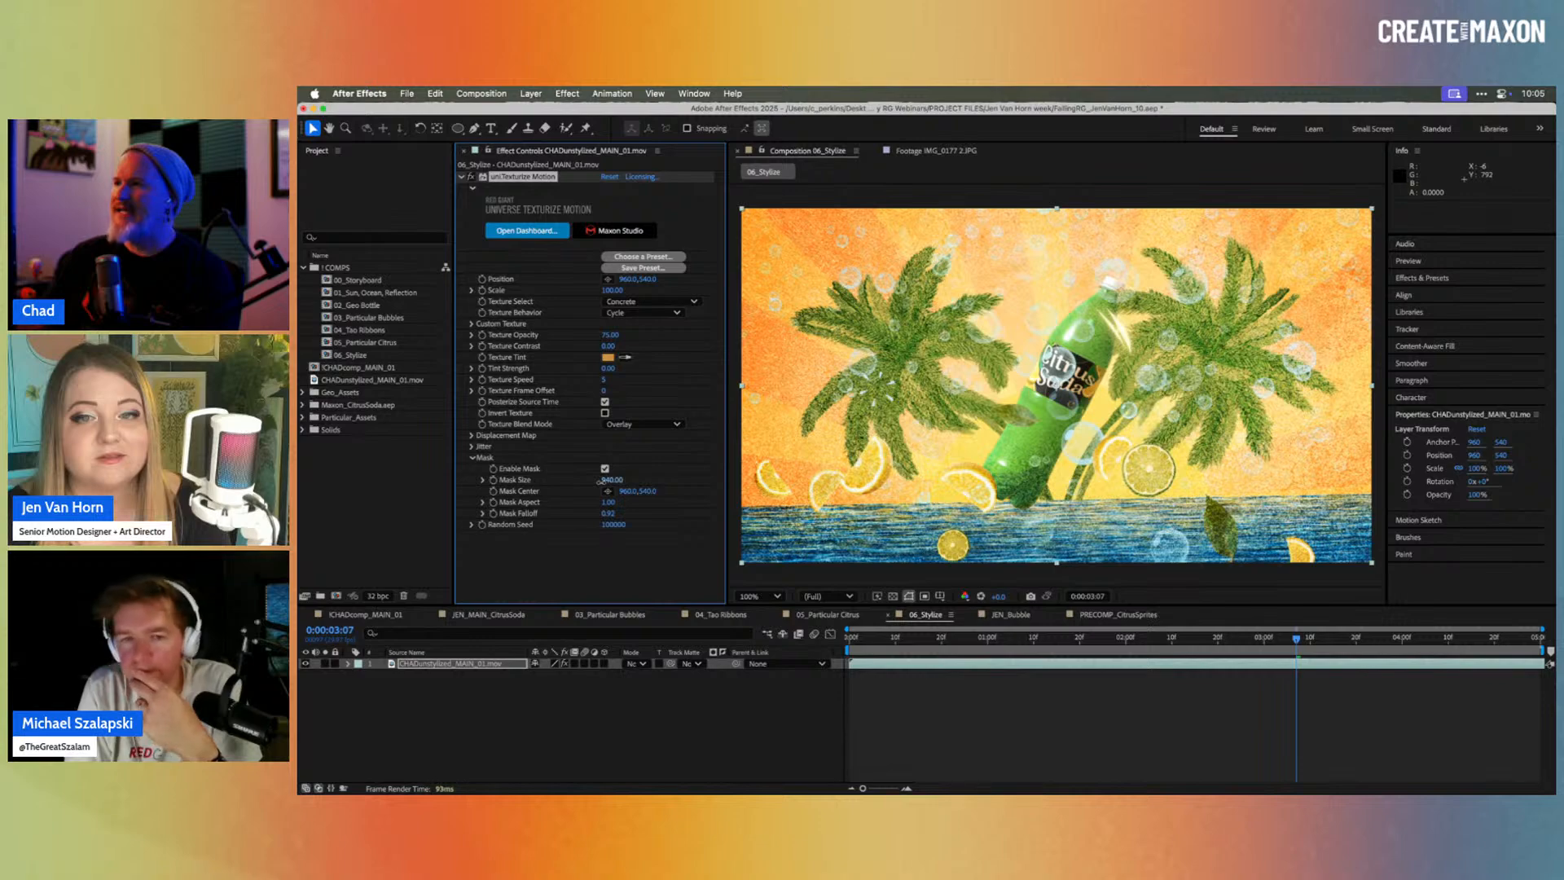
drag(610, 480, 612, 480)
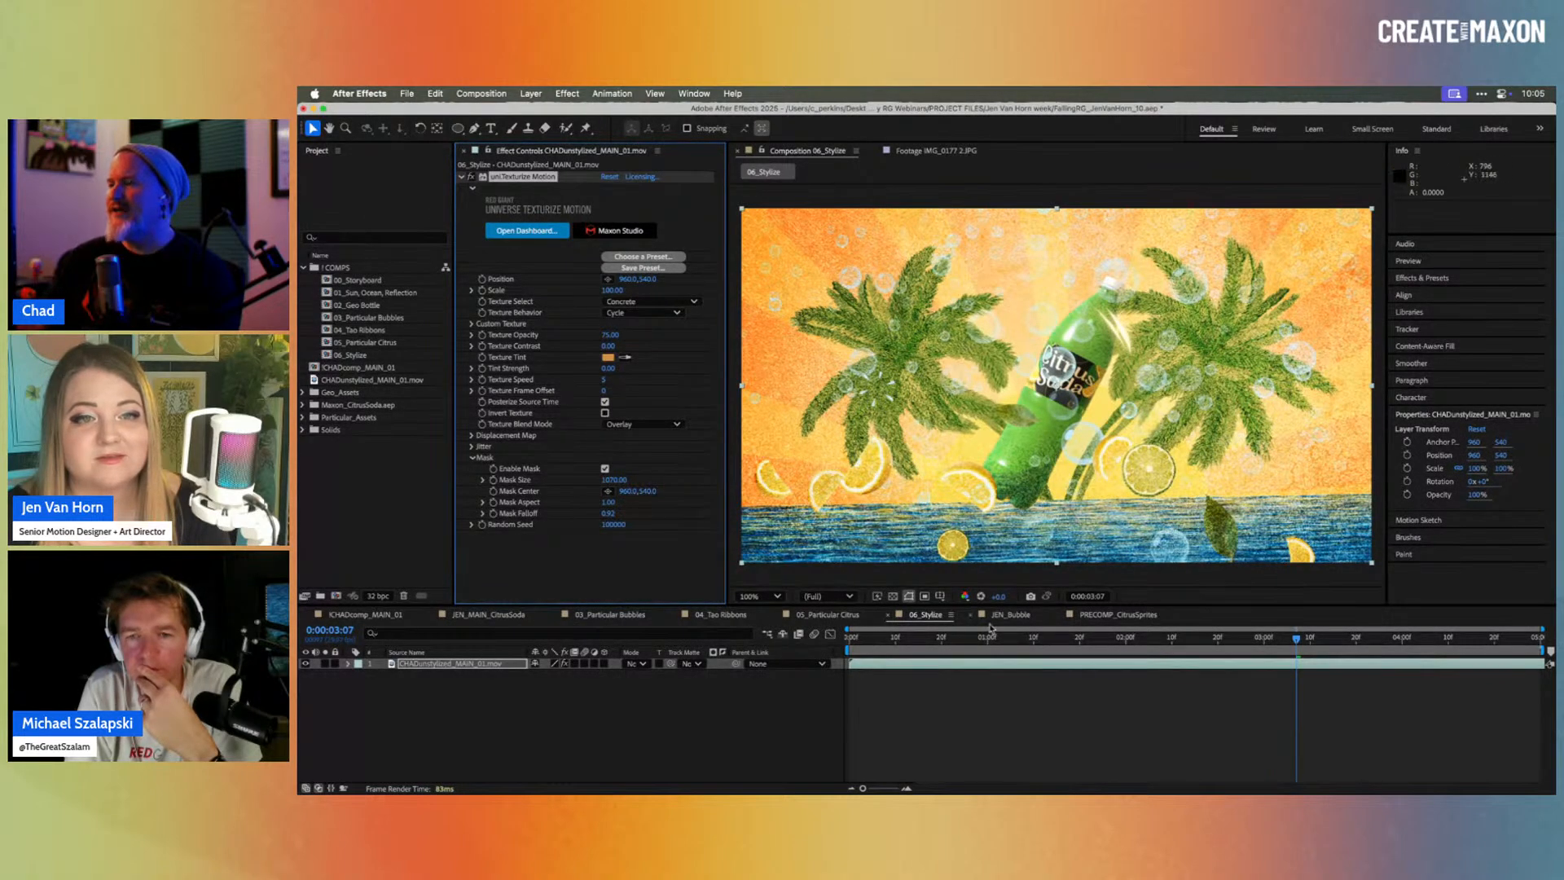
drag(946, 636, 1370, 649)
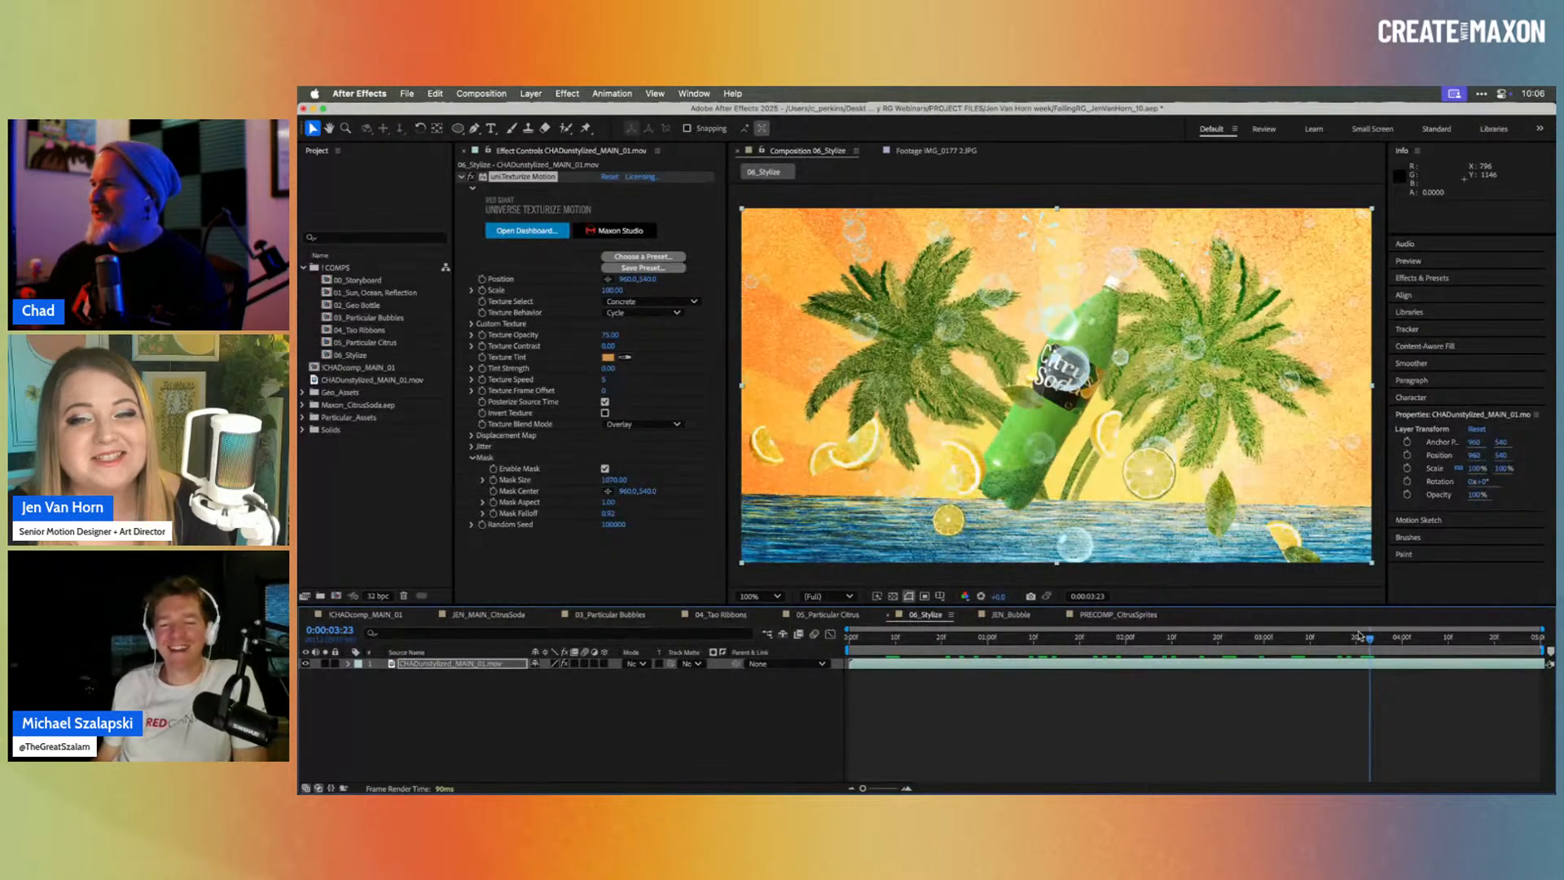
drag(1358, 635, 1115, 658)
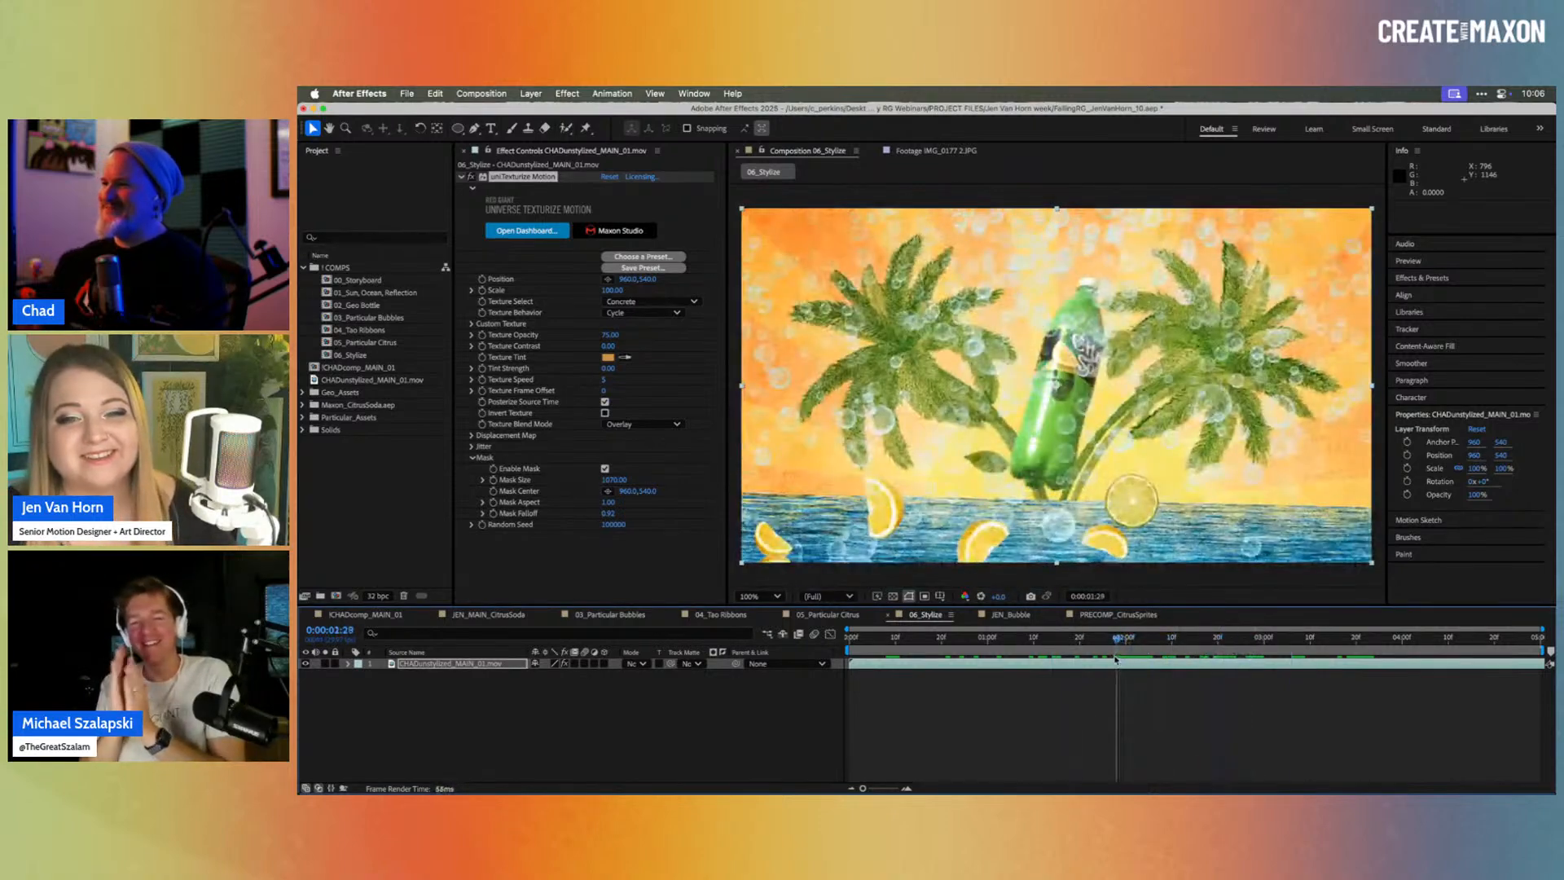